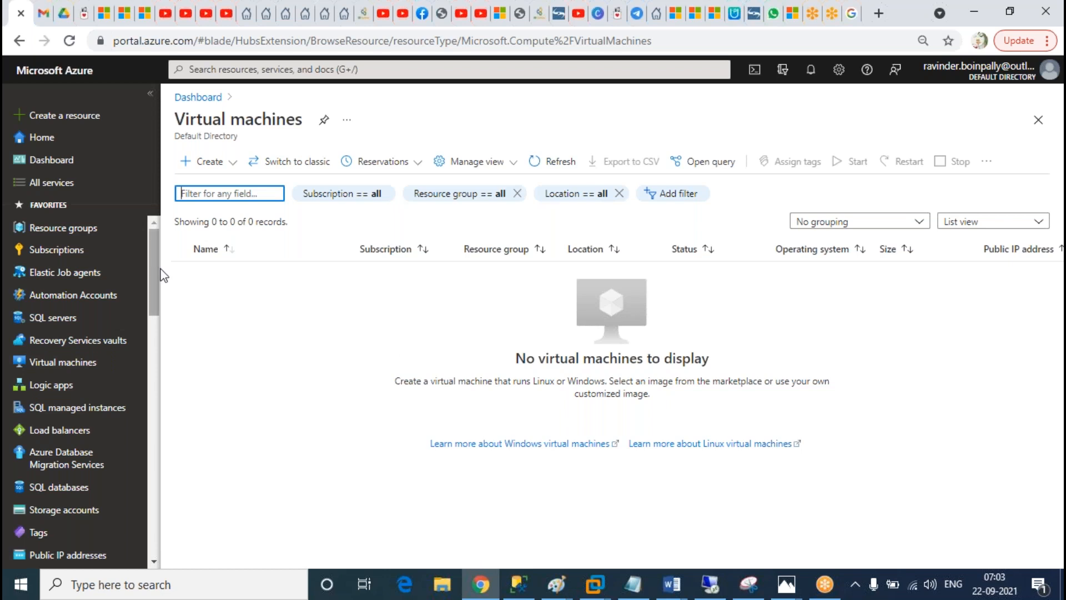
Step: Start creating a new virtual machine and assign it to the existing Ravi-RG resource group
{"action": "left_click", "coordinate": [231, 162]}
{"action": "left_click", "coordinate": [241, 189]}
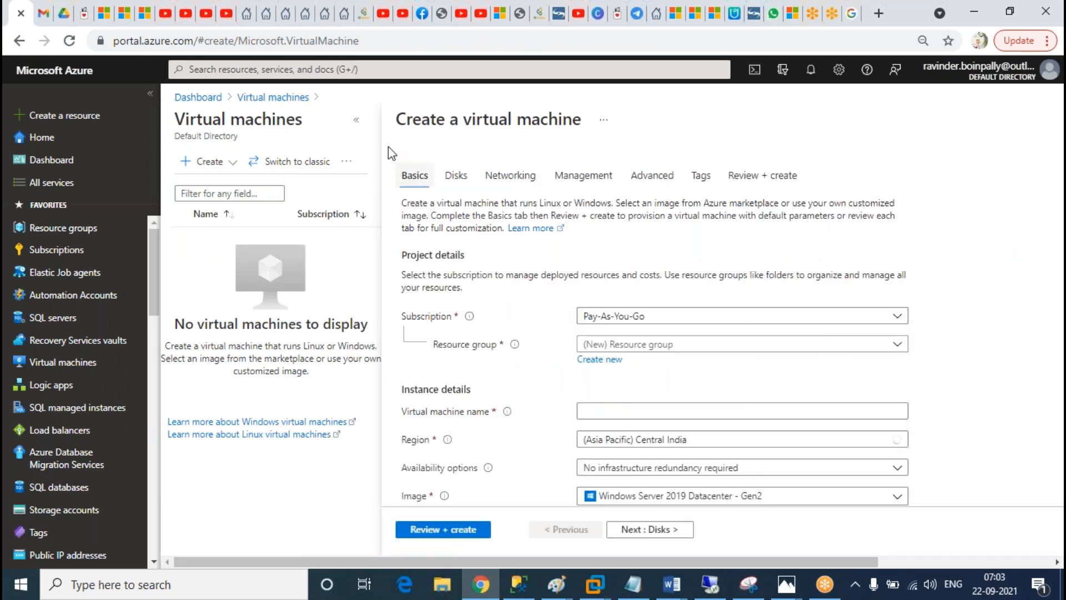
{"action": "left_click", "coordinate": [356, 120]}
{"action": "scroll", "coordinate": [737, 221], "scroll_direction": "down", "scroll_amount": 1}
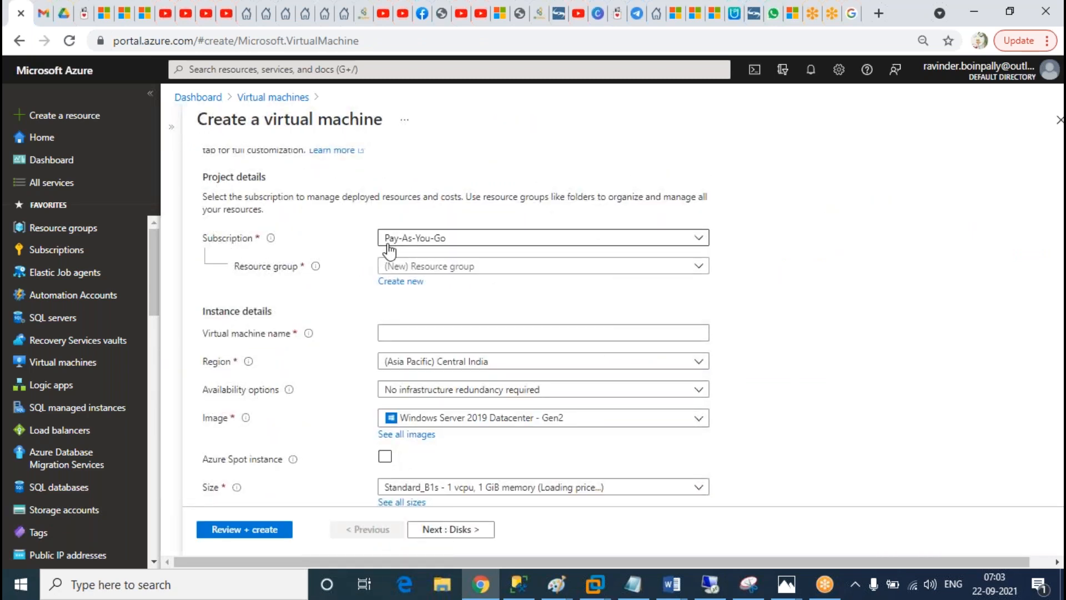
{"action": "left_click", "coordinate": [452, 267]}
{"action": "left_click", "coordinate": [399, 313]}
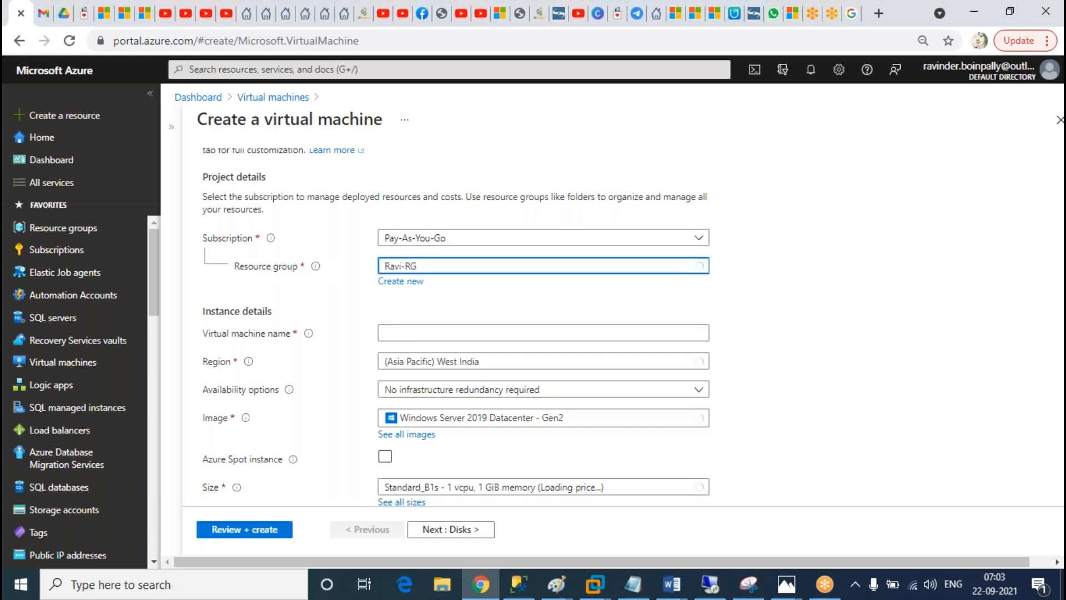
Step: Switch to the Paint subscription diagram, tick the Subscription, Resource group and inner box, draw a line linking them, and return to the portal
{"action": "mouse_move", "coordinate": [567, 593]}
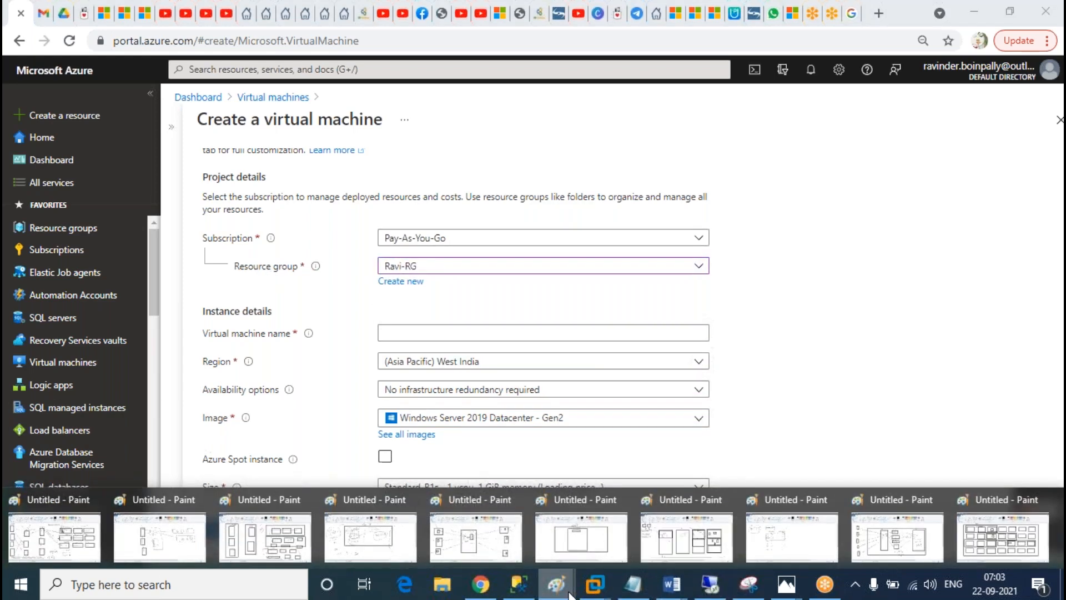
{"action": "left_click", "coordinate": [581, 535]}
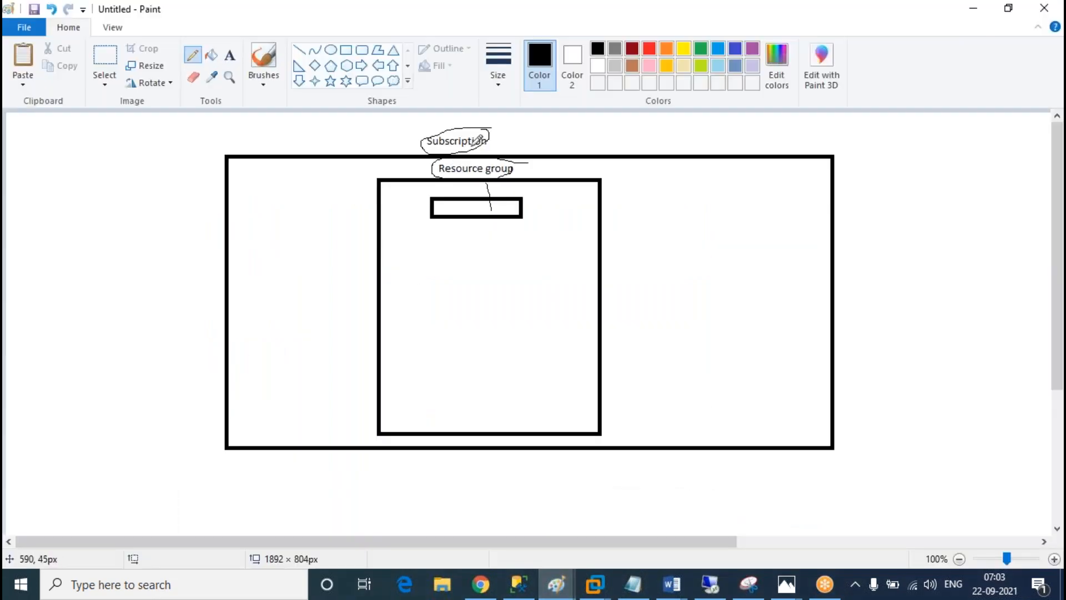
{"action": "left_click_drag", "start_coordinate": [492, 133], "coordinate": [523, 113]}
{"action": "left_click_drag", "start_coordinate": [517, 164], "coordinate": [532, 158]}
{"action": "mouse_move", "coordinate": [532, 206]}
{"action": "left_mouse_down"}
{"action": "mouse_move", "coordinate": [535, 214]}
{"action": "mouse_move", "coordinate": [561, 184]}
{"action": "left_mouse_up"}
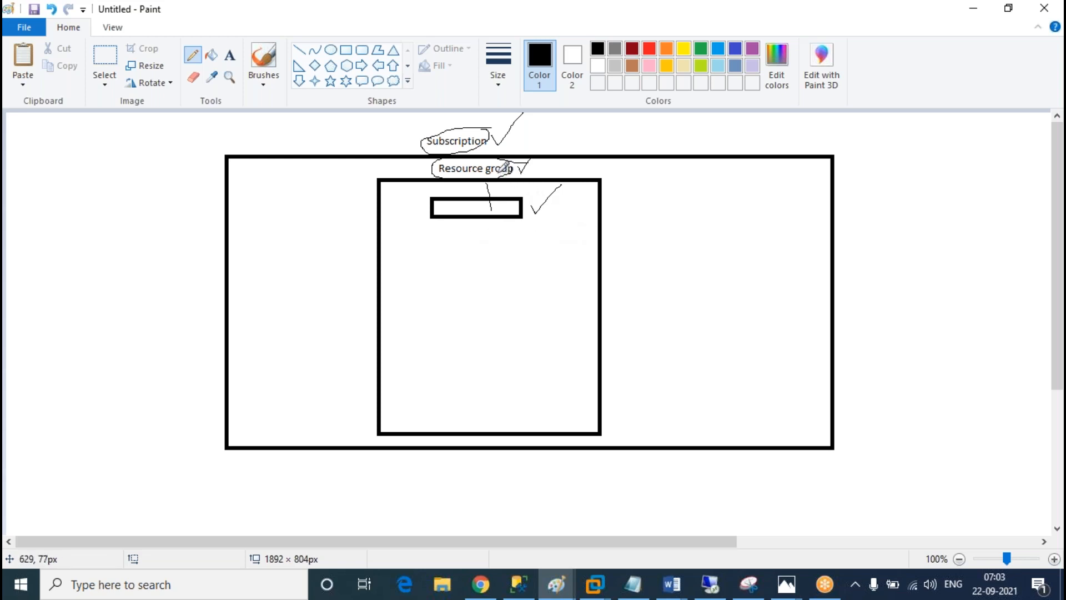
{"action": "left_click_drag", "start_coordinate": [476, 145], "coordinate": [492, 206]}
{"action": "left_click", "coordinate": [974, 10]}
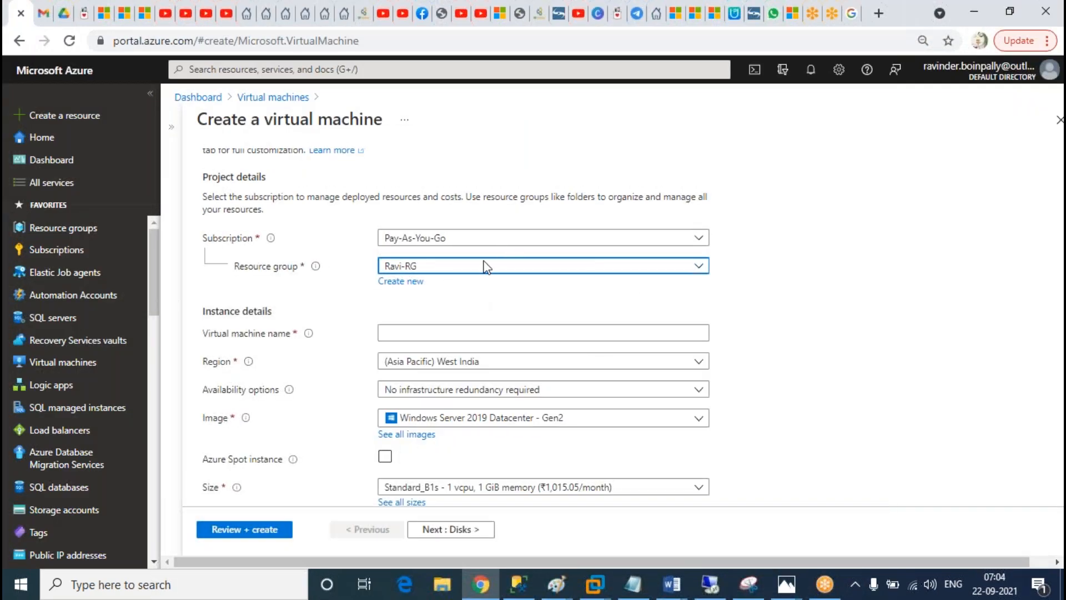
Step: Name the virtual machine SQLVM01 and choose (Asia Pacific) West India as its region
{"action": "scroll", "coordinate": [805, 266], "scroll_direction": "down", "scroll_amount": 1}
{"action": "scroll", "coordinate": [429, 191], "scroll_direction": "down", "scroll_amount": 3}
{"action": "left_click", "coordinate": [430, 177]}
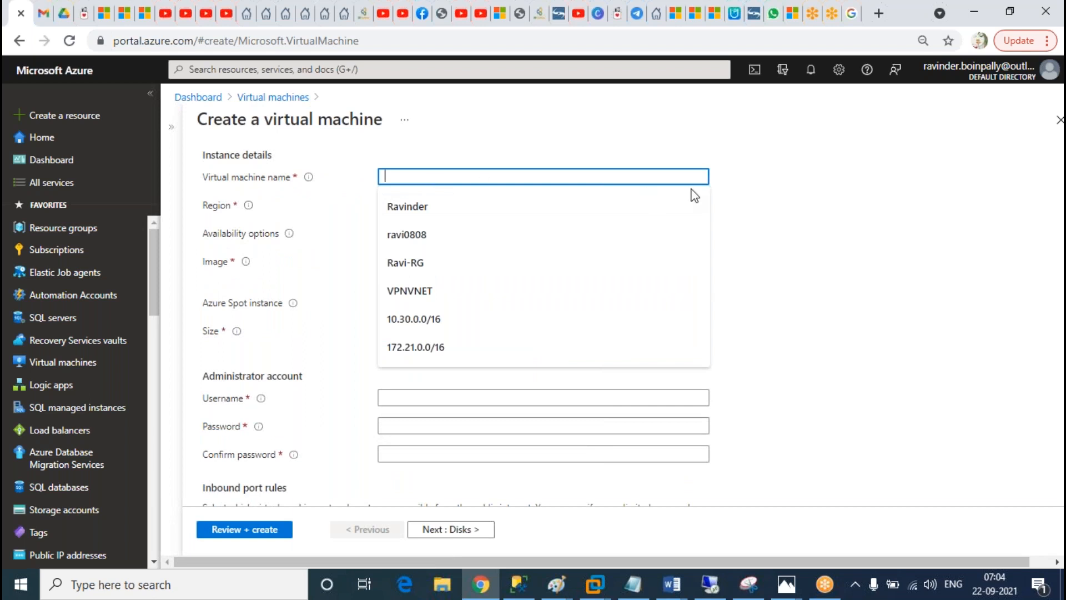
{"action": "left_click", "coordinate": [787, 210]}
{"action": "left_click", "coordinate": [398, 180]}
{"action": "type", "text": "SQLVM01"}
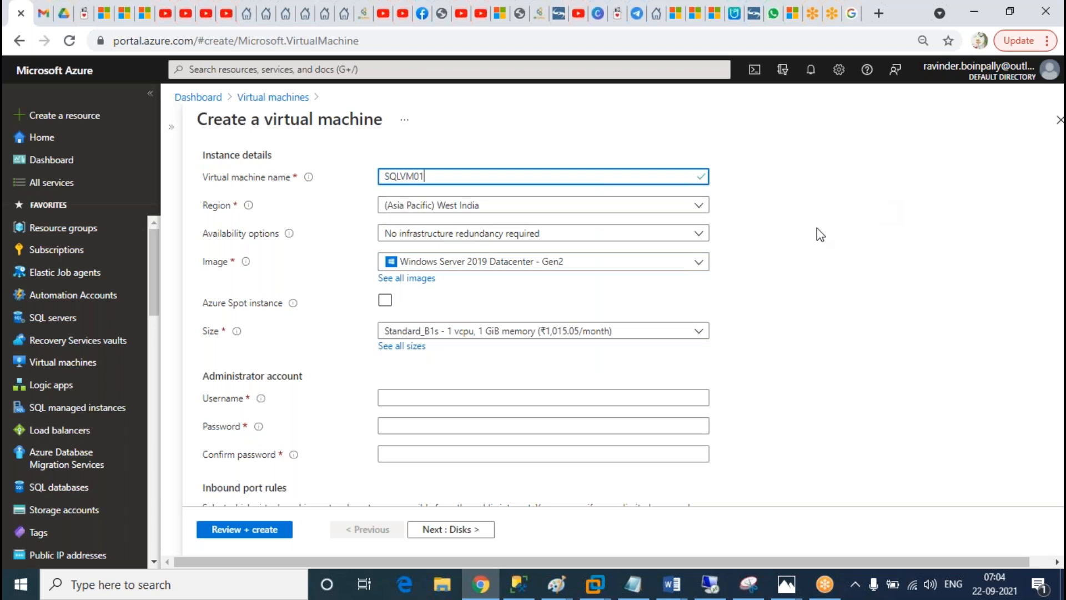
{"action": "left_click", "coordinate": [550, 210]}
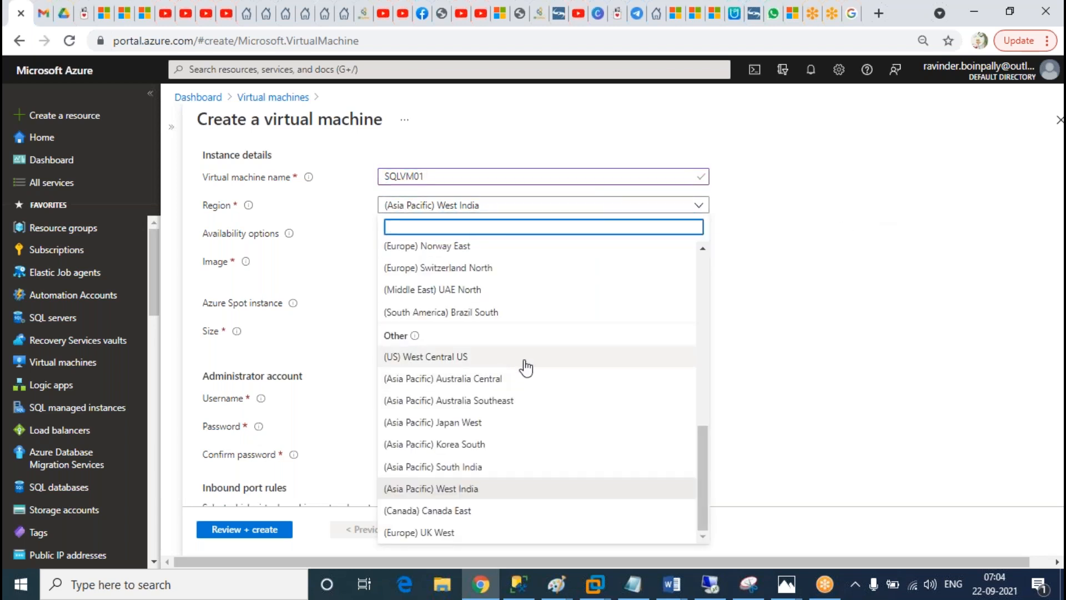
{"action": "left_click", "coordinate": [409, 492]}
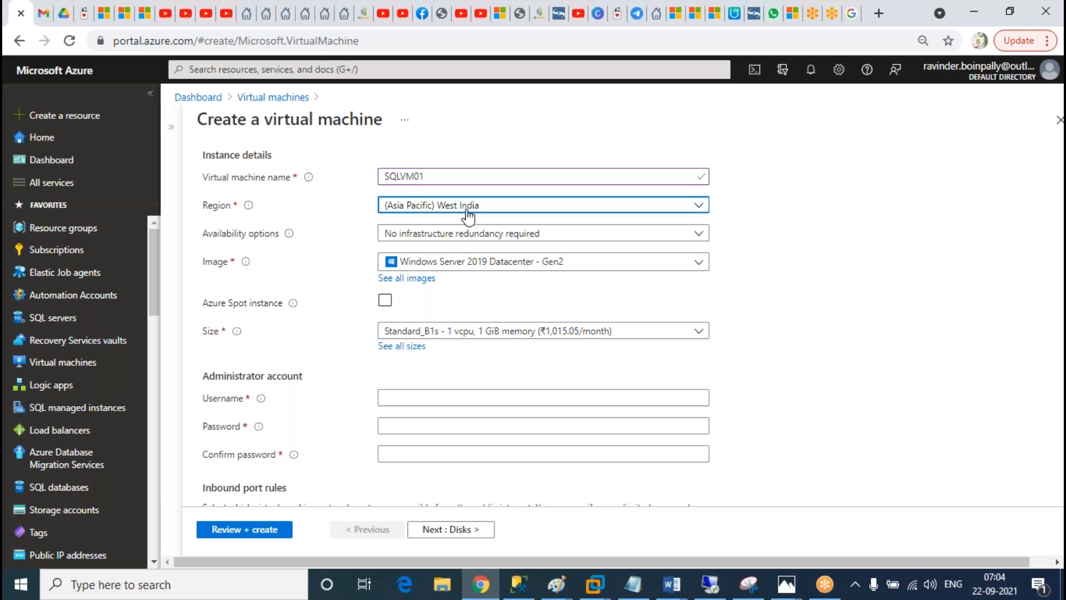
Step: Set the availability options to Availability set and review the form for a new set without creating one
{"action": "left_click", "coordinate": [562, 238]}
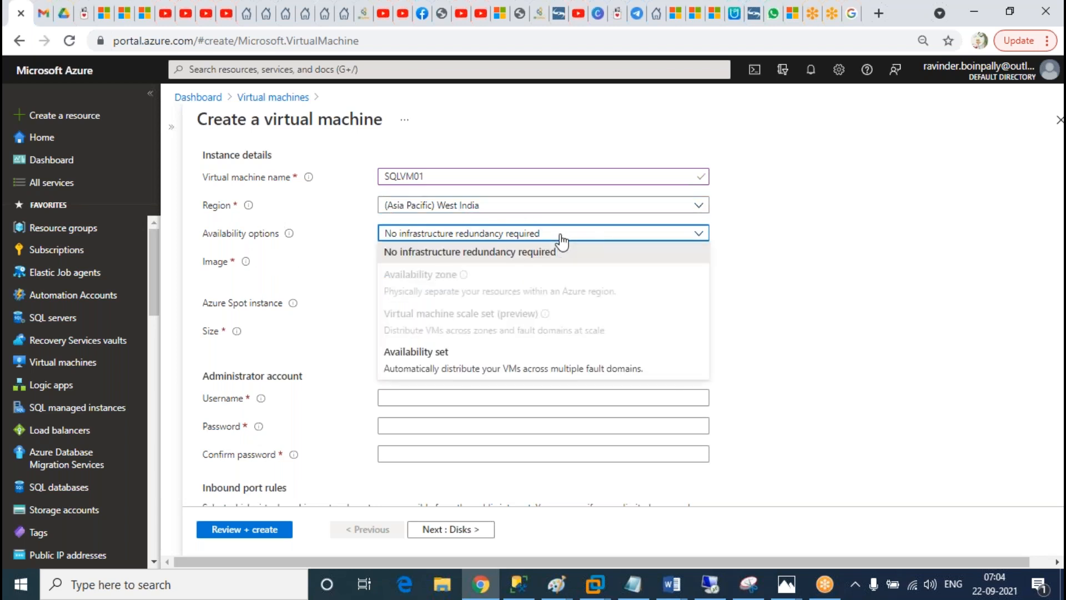
{"action": "left_click", "coordinate": [413, 367]}
{"action": "left_click", "coordinate": [416, 280]}
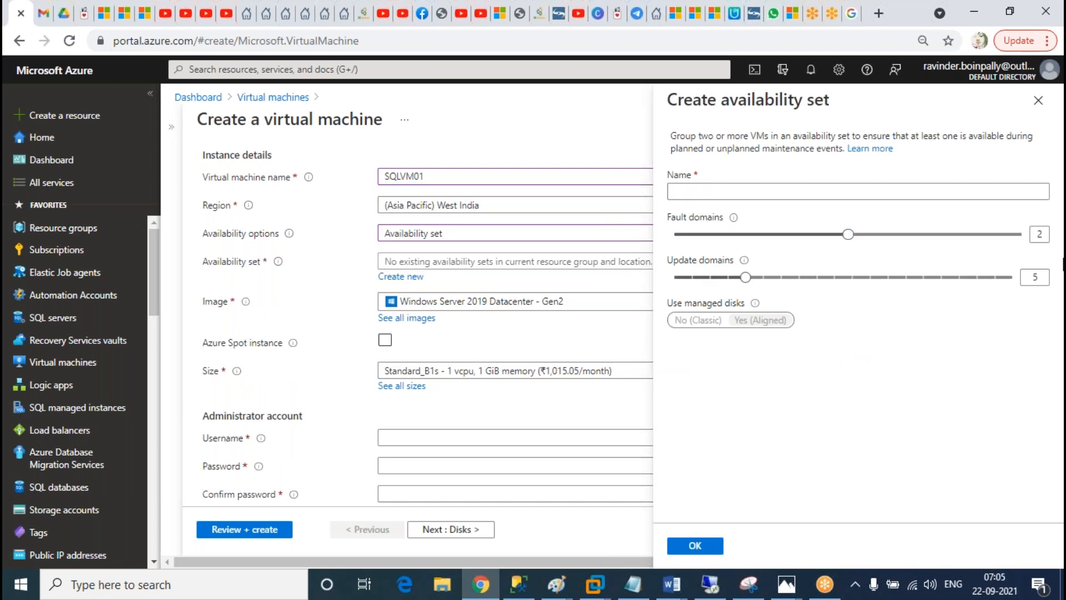
{"action": "left_click", "coordinate": [1044, 251]}
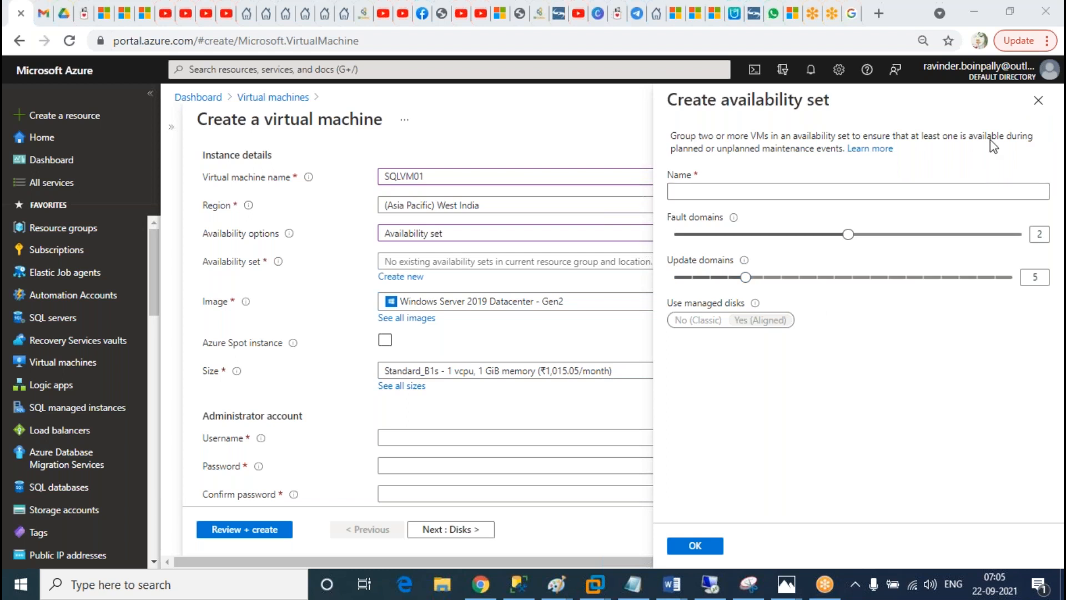
{"action": "left_click", "coordinate": [1043, 108]}
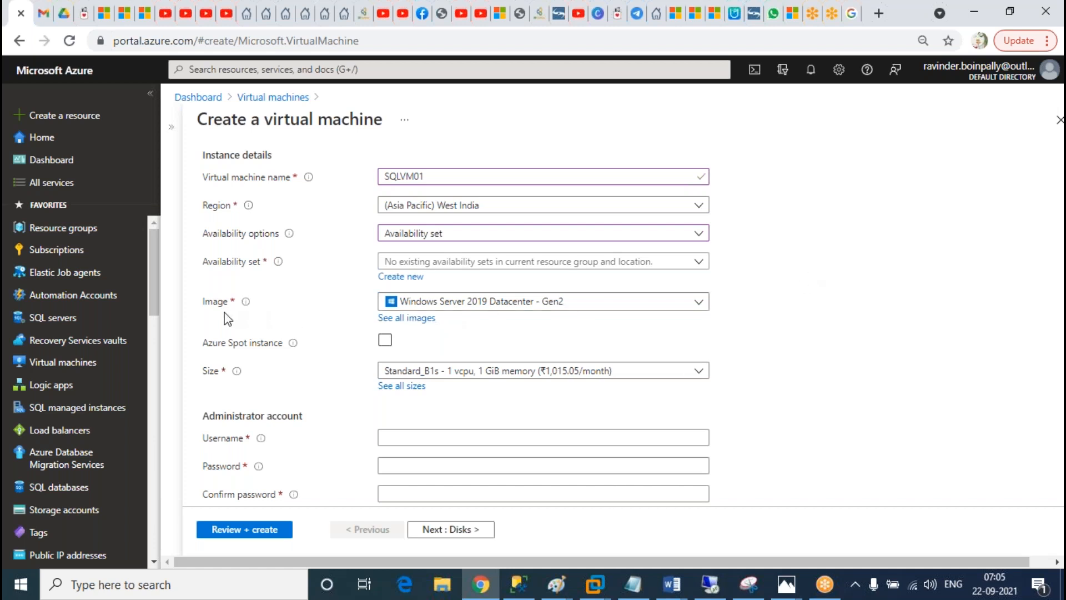
Step: Browse all marketplace images and examine the versions offered for the featured Windows Server, Red Hat, Debian and Ubuntu images
{"action": "left_click", "coordinate": [385, 339]}
{"action": "left_click", "coordinate": [413, 320]}
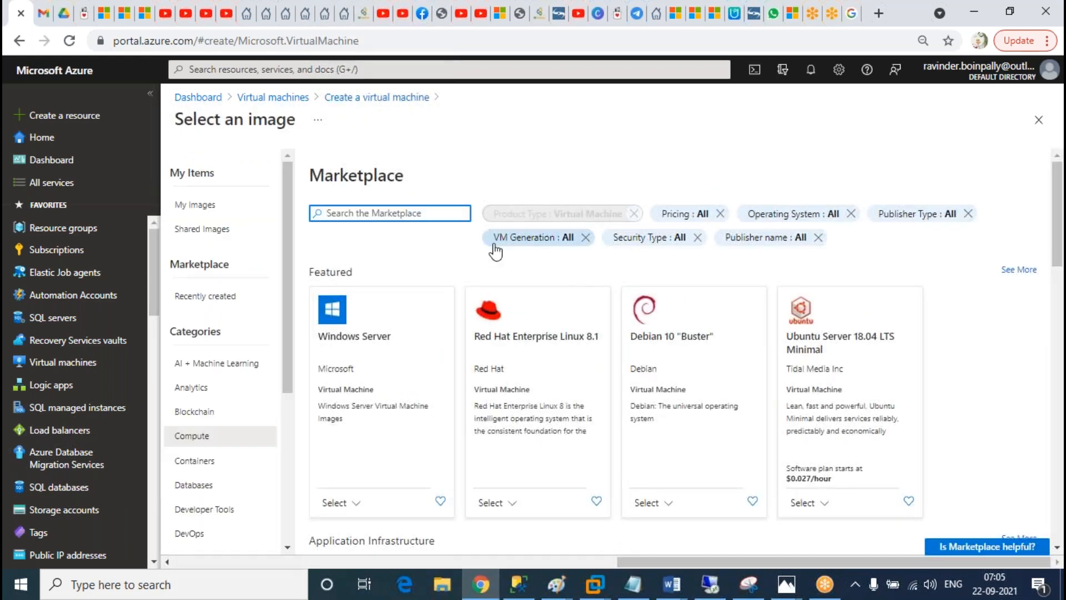
{"action": "scroll", "coordinate": [416, 372], "scroll_direction": "down", "scroll_amount": 3}
{"action": "left_click", "coordinate": [355, 356]}
{"action": "scroll", "coordinate": [504, 217], "scroll_direction": "down", "scroll_amount": 20}
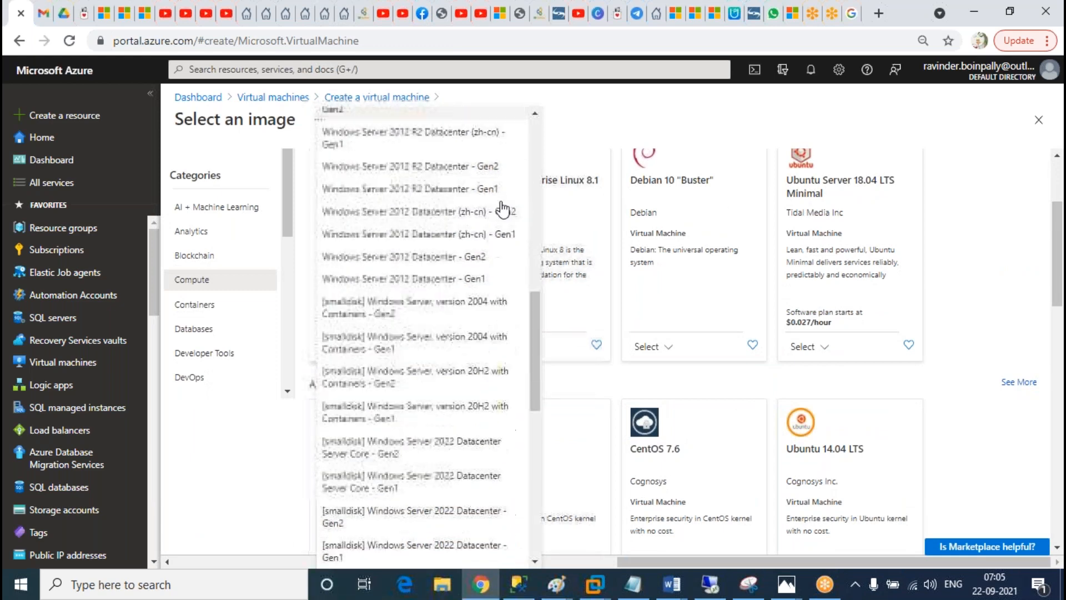
{"action": "left_click", "coordinate": [964, 353]}
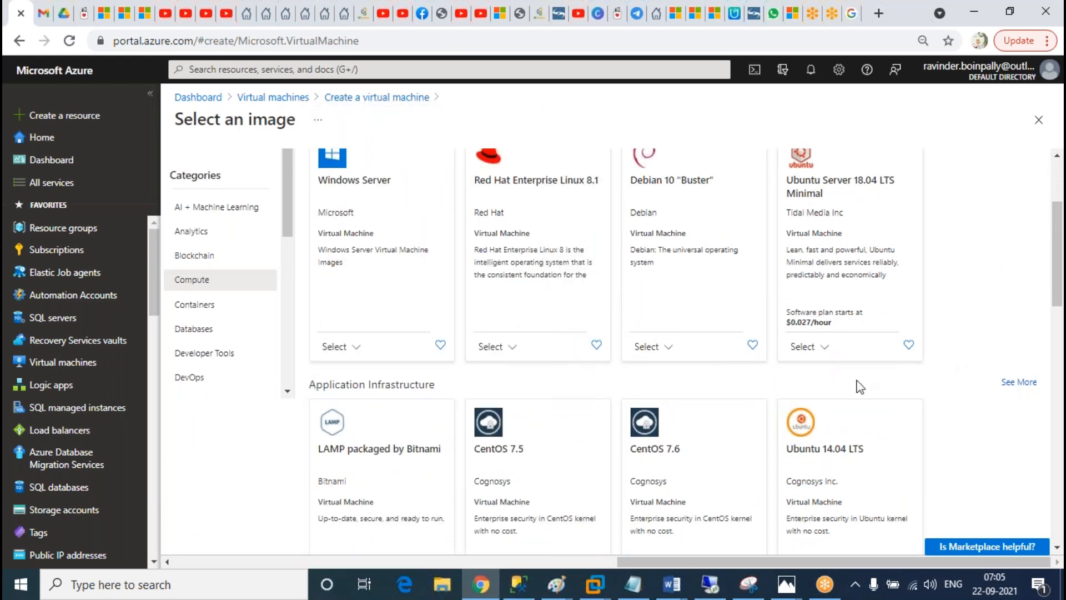
{"action": "left_click", "coordinate": [513, 350]}
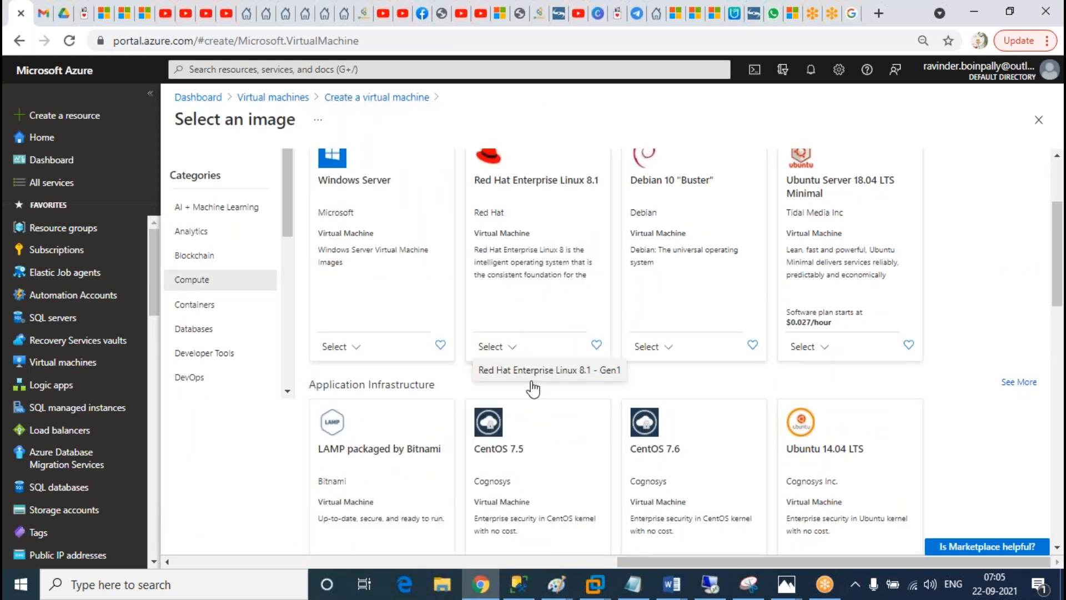
{"action": "left_click", "coordinate": [668, 351]}
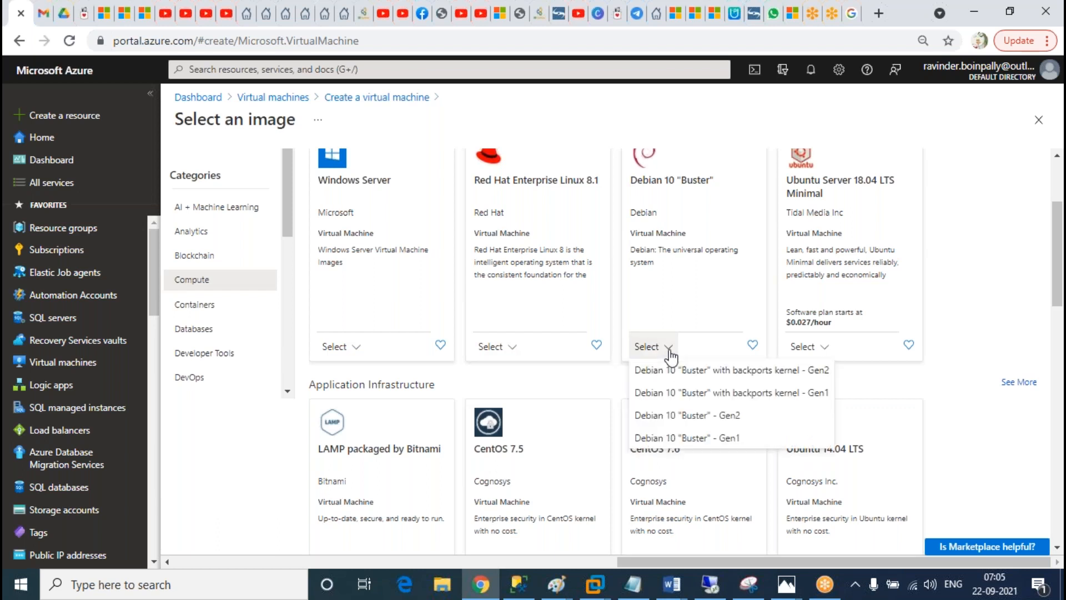
{"action": "left_click", "coordinate": [873, 382]}
{"action": "left_click", "coordinate": [821, 349]}
{"action": "left_click", "coordinate": [968, 316]}
Step: Examine the image versions under Application Infrastructure, Operating Systems, Cache and All Compute, and leave the marketplace without selecting an image
{"action": "scroll", "coordinate": [555, 344], "scroll_direction": "down", "scroll_amount": 5}
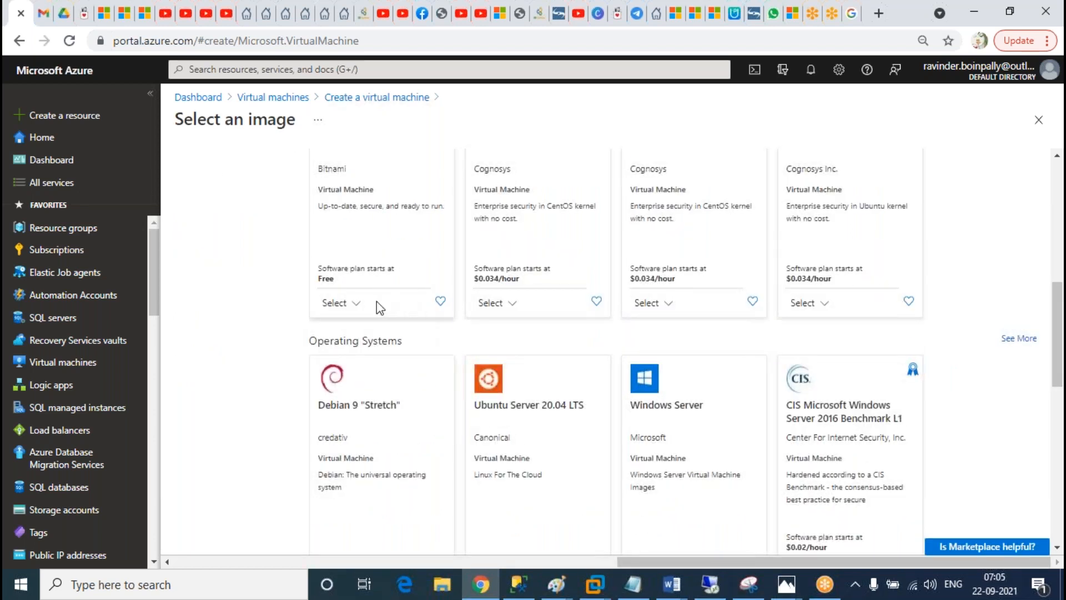
{"action": "left_click", "coordinate": [361, 304]}
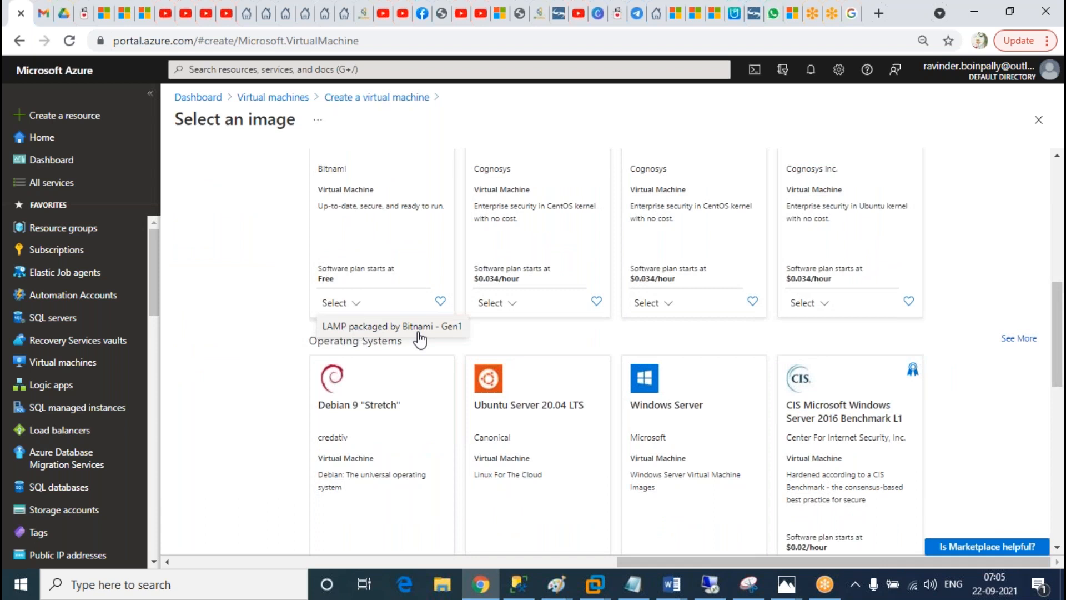
{"action": "left_click", "coordinate": [512, 304]}
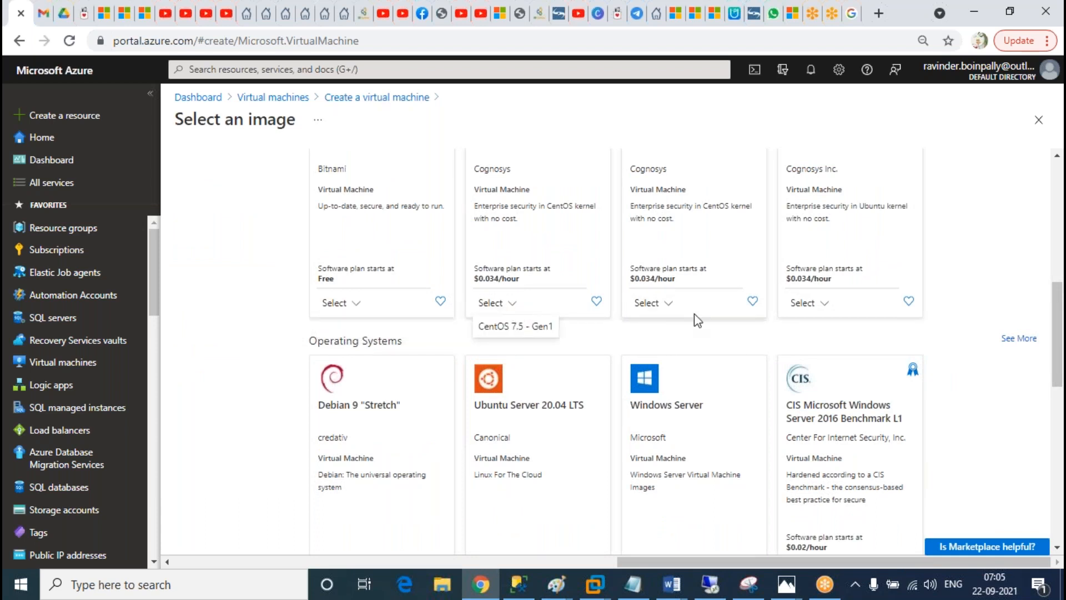
{"action": "scroll", "coordinate": [468, 447], "scroll_direction": "down", "scroll_amount": 5}
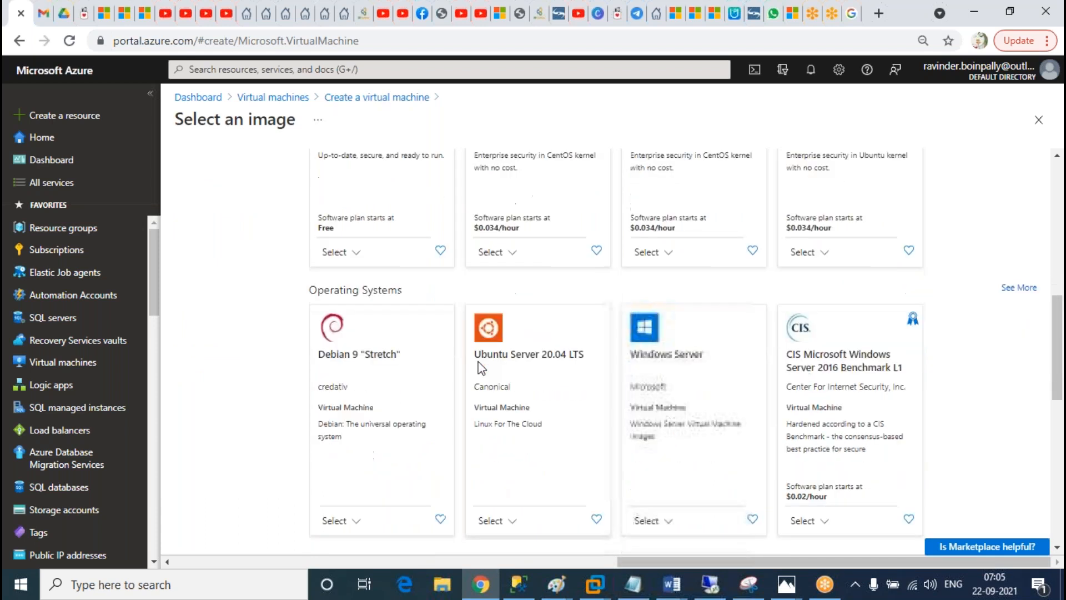
{"action": "scroll", "coordinate": [549, 326], "scroll_direction": "down", "scroll_amount": 5}
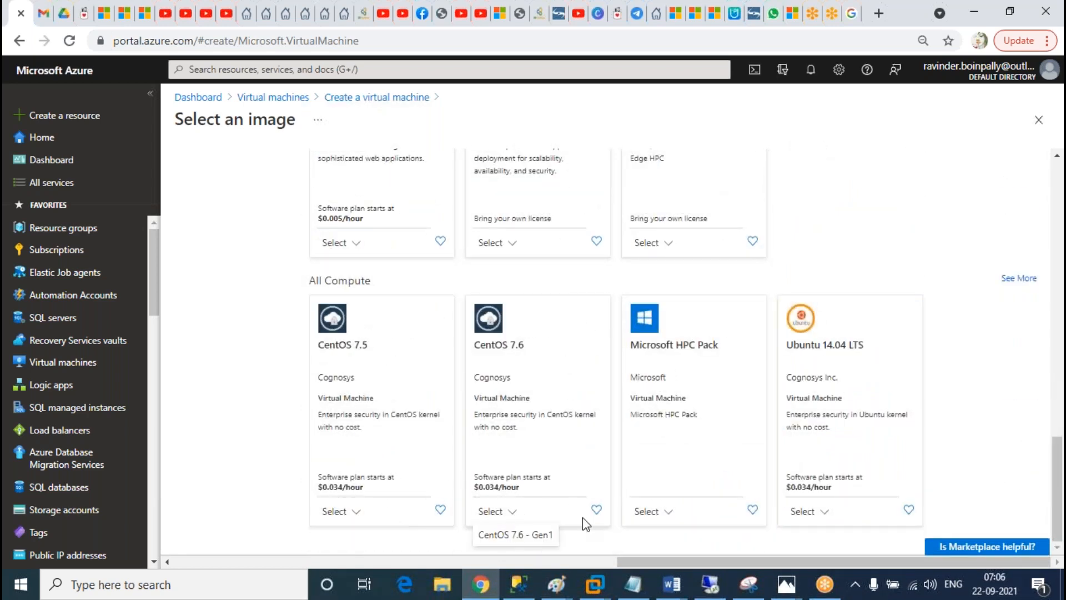
{"action": "left_click", "coordinate": [656, 512]}
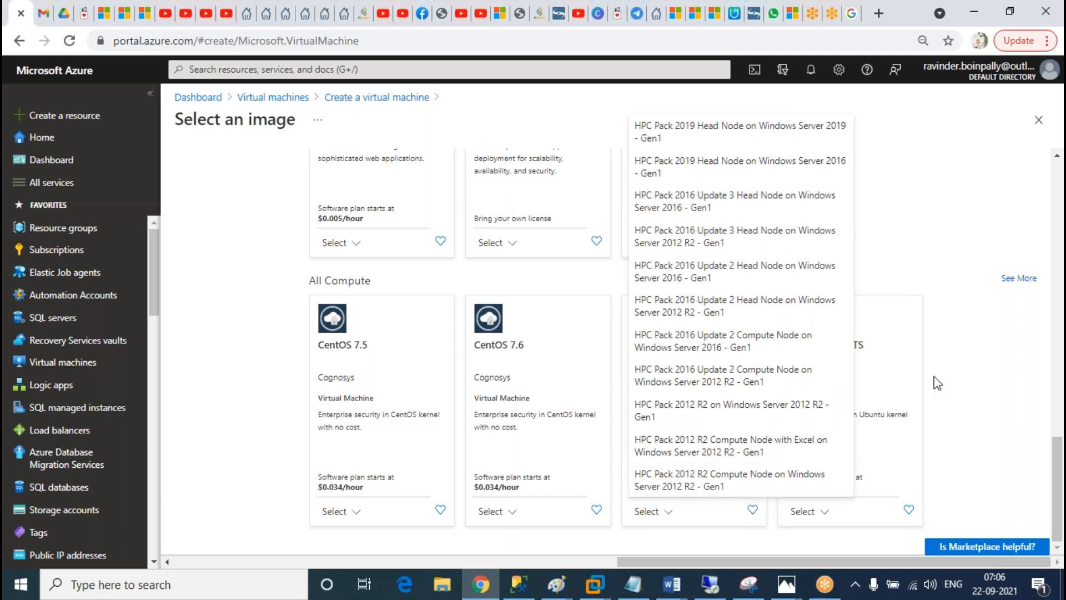
{"action": "left_click", "coordinate": [969, 272]}
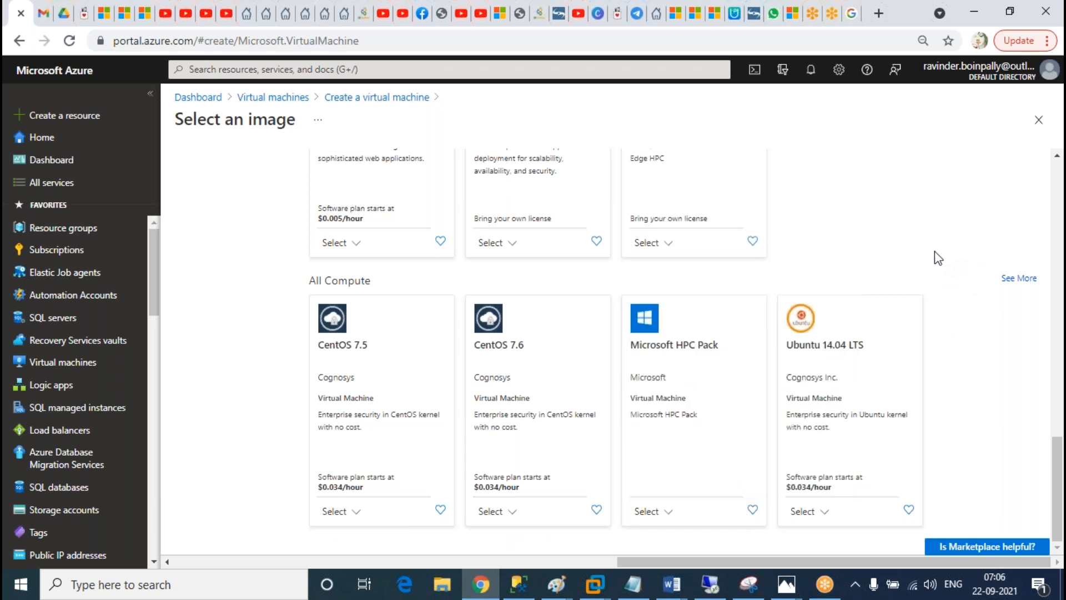
{"action": "scroll", "coordinate": [934, 251], "scroll_direction": "up", "scroll_amount": 4}
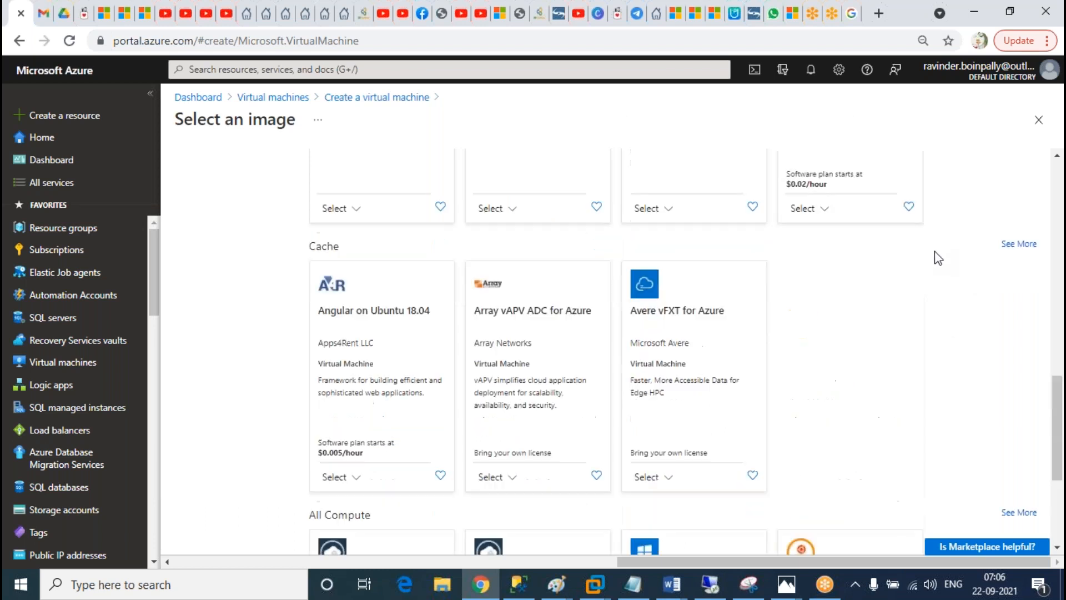
{"action": "scroll", "coordinate": [796, 376], "scroll_direction": "up", "scroll_amount": 10}
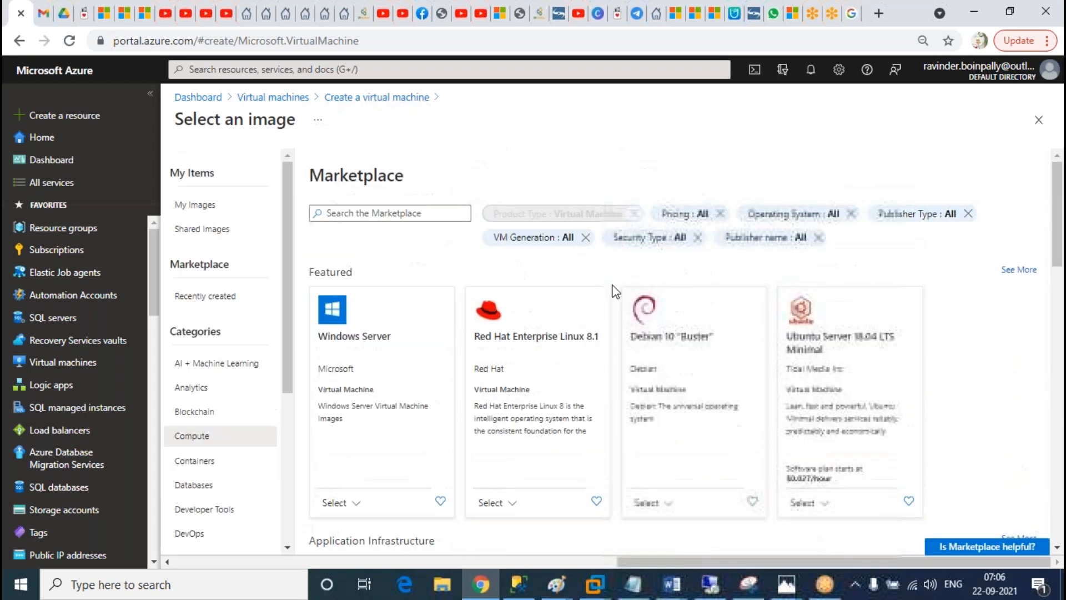
{"action": "left_click", "coordinate": [1036, 123]}
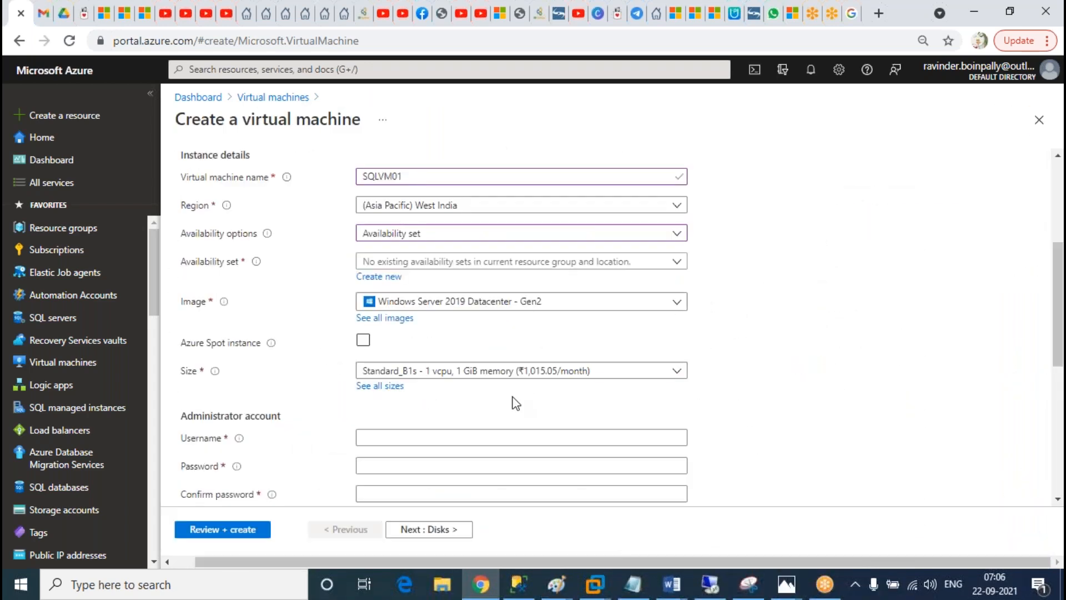
Step: Look through the recently used and suggested images offered for the virtual machine
{"action": "left_click", "coordinate": [488, 302]}
{"action": "scroll", "coordinate": [561, 404], "scroll_direction": "down", "scroll_amount": 5}
{"action": "scroll", "coordinate": [561, 407], "scroll_direction": "up", "scroll_amount": 5}
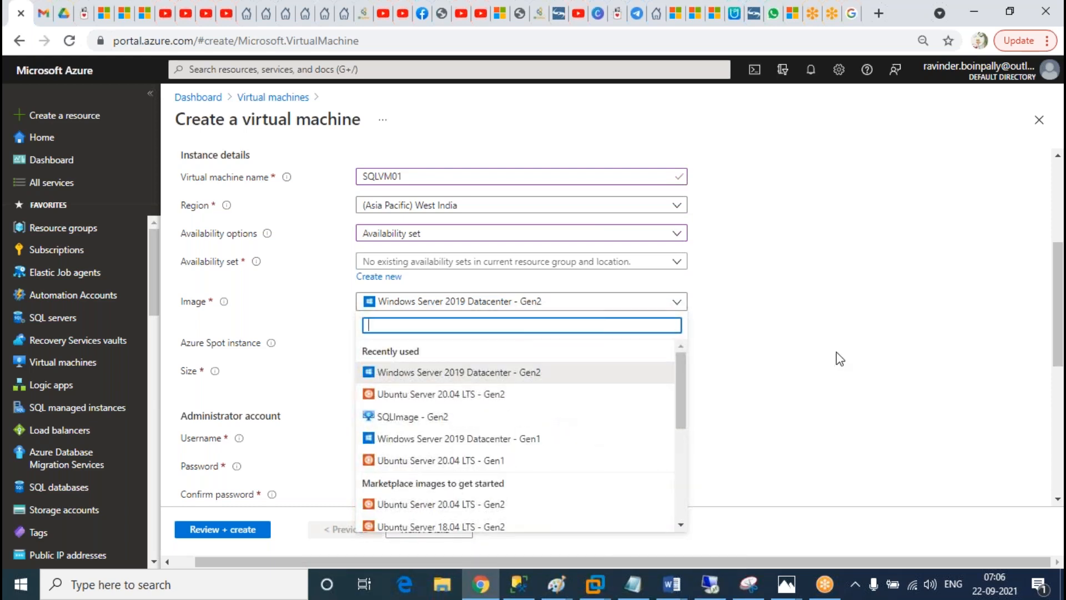
{"action": "left_click", "coordinate": [803, 325]}
Step: Browse the available VM sizes and select B2s for the virtual machine
{"action": "scroll", "coordinate": [803, 322], "scroll_direction": "down", "scroll_amount": 1}
{"action": "scroll", "coordinate": [803, 322], "scroll_direction": "down", "scroll_amount": 1}
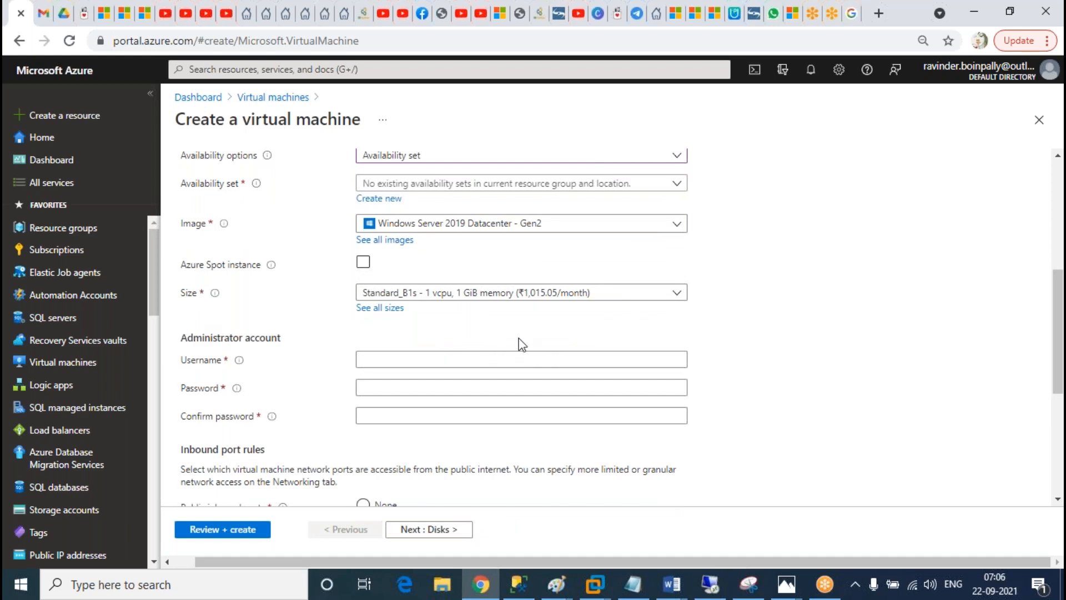
{"action": "left_click", "coordinate": [377, 307]}
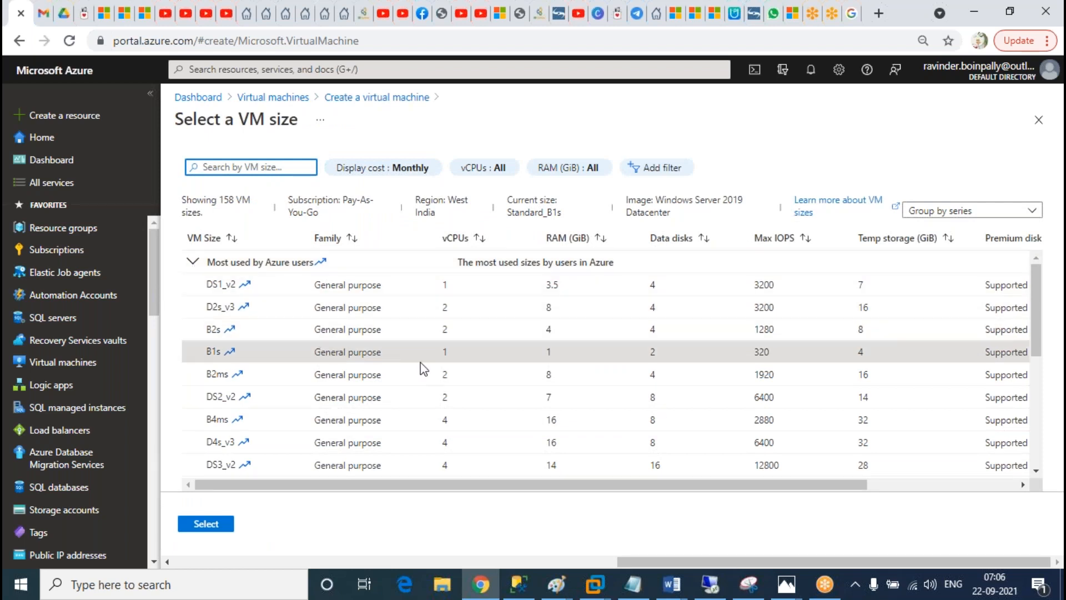
{"action": "scroll", "coordinate": [423, 370], "scroll_direction": "down", "scroll_amount": 5}
{"action": "scroll", "coordinate": [423, 371], "scroll_direction": "up", "scroll_amount": 5}
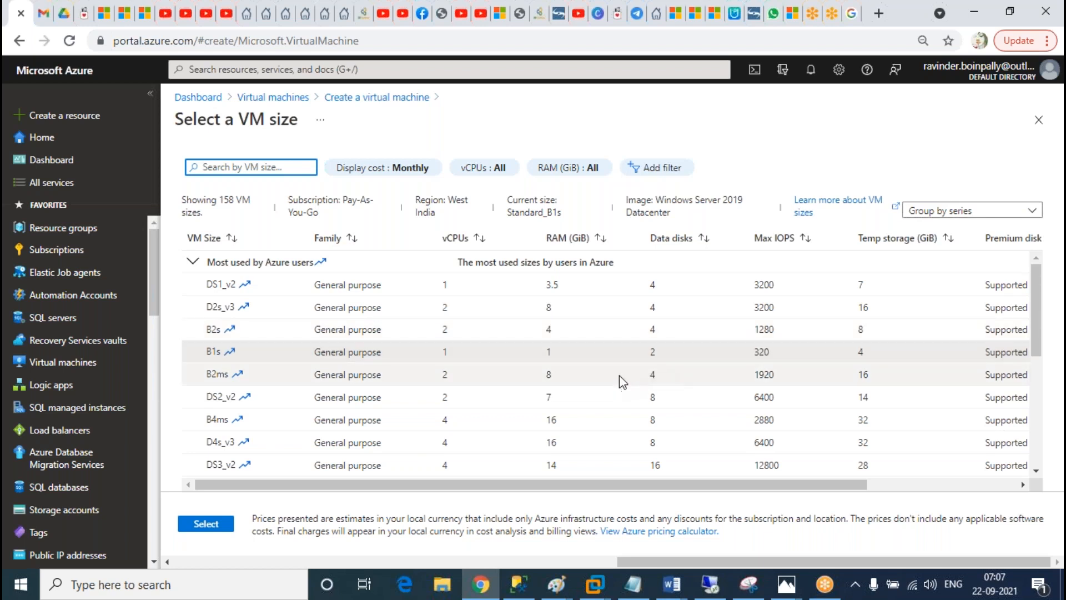
{"action": "left_click", "coordinate": [510, 339]}
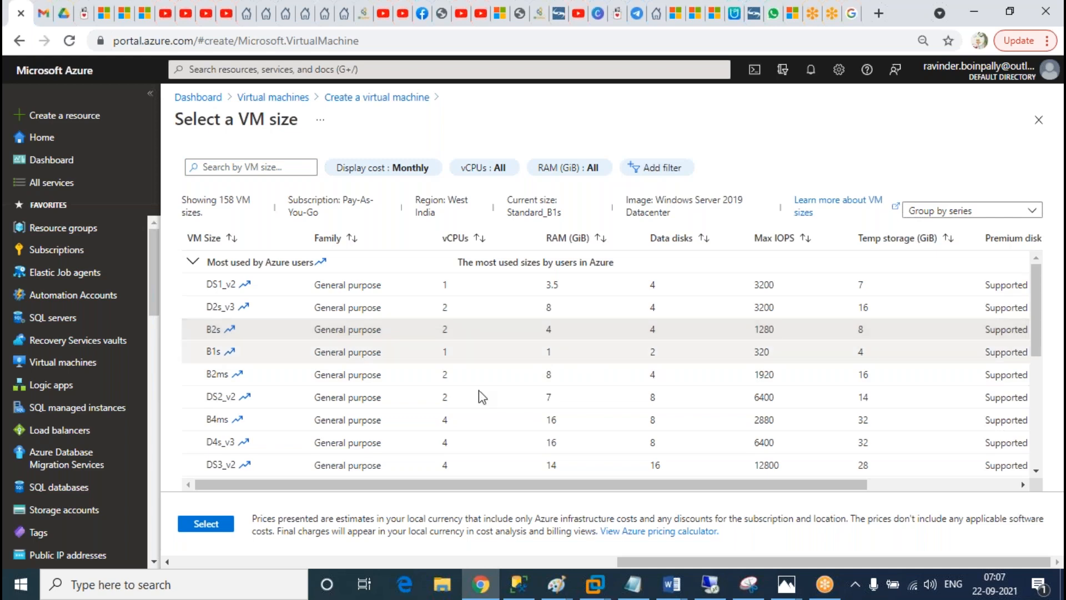
{"action": "left_click", "coordinate": [206, 524]}
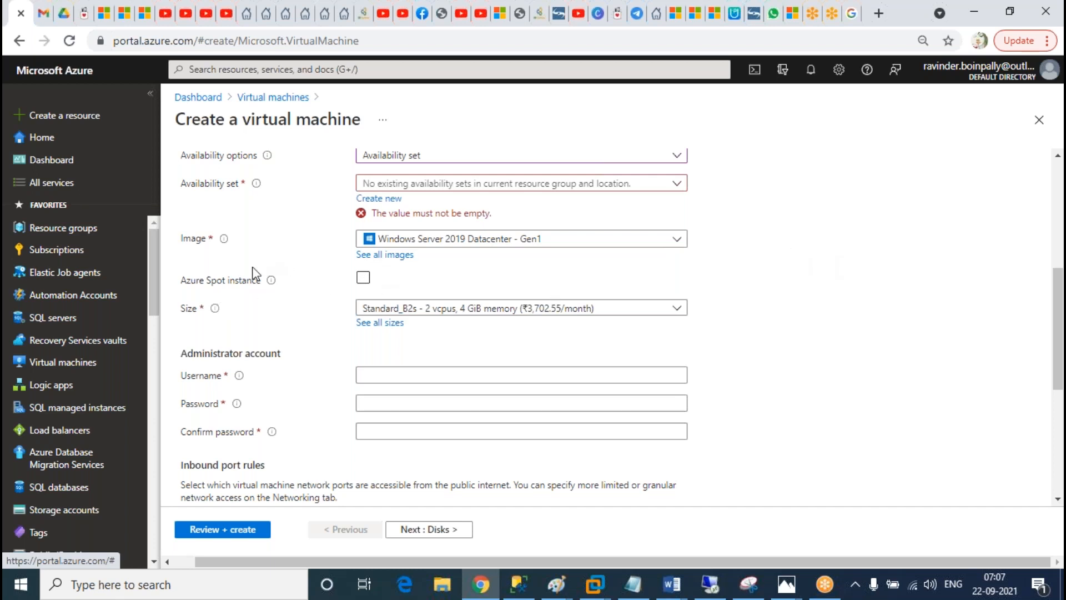
Step: Fill in the administrator account's username and password, and confirm the password
{"action": "left_click", "coordinate": [363, 277]}
{"action": "scroll", "coordinate": [572, 354], "scroll_direction": "down", "scroll_amount": 3}
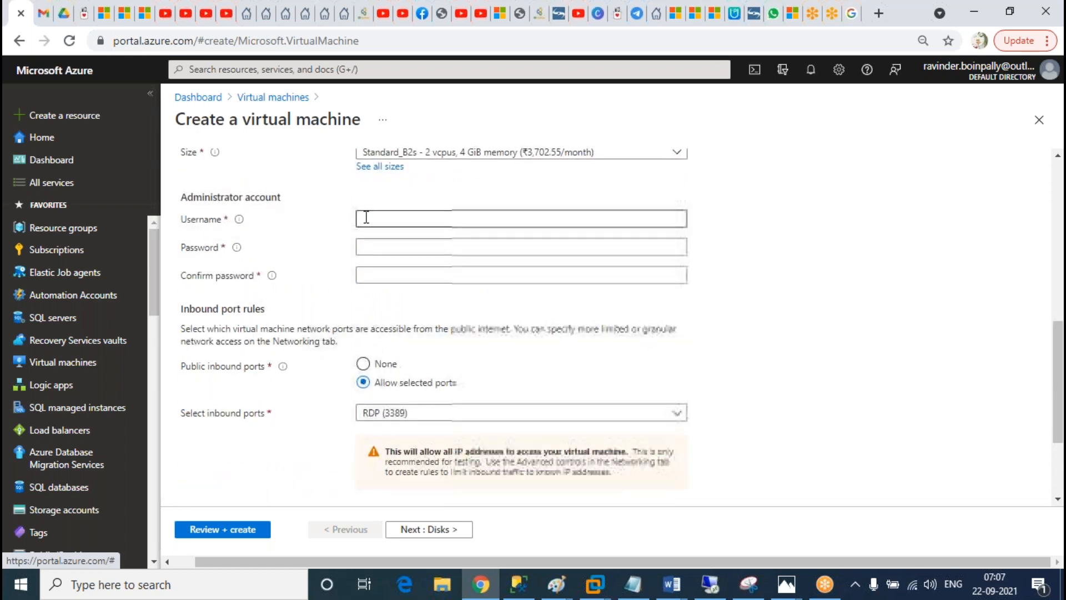
{"action": "left_click", "coordinate": [383, 218]}
{"action": "type", "text": "Ravinder"}
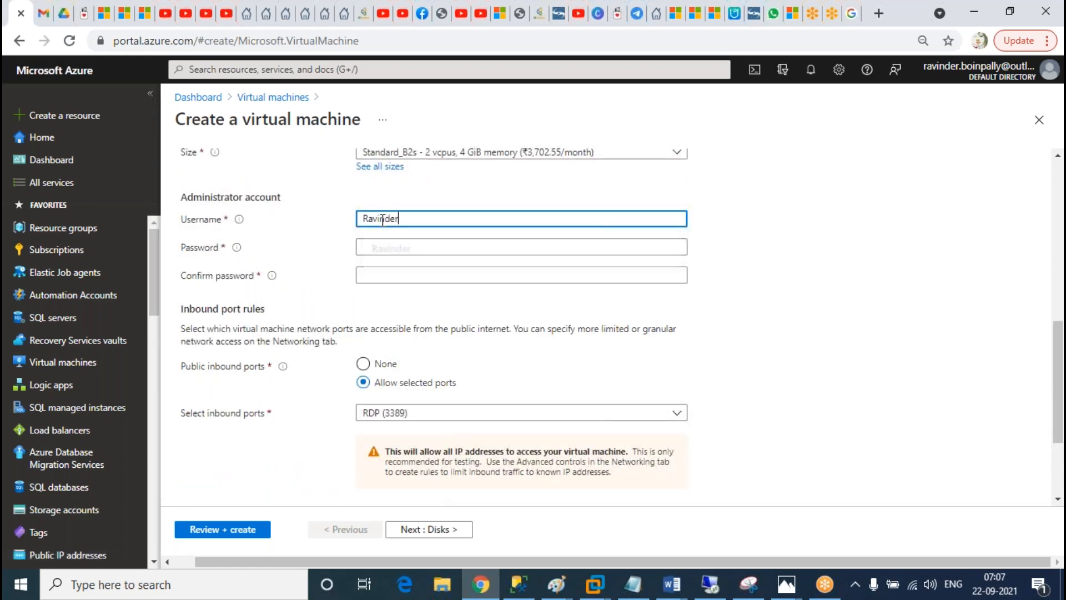
{"action": "key", "text": "Tab"}
{"action": "type", "text": "************"}
{"action": "key", "text": "Tab"}
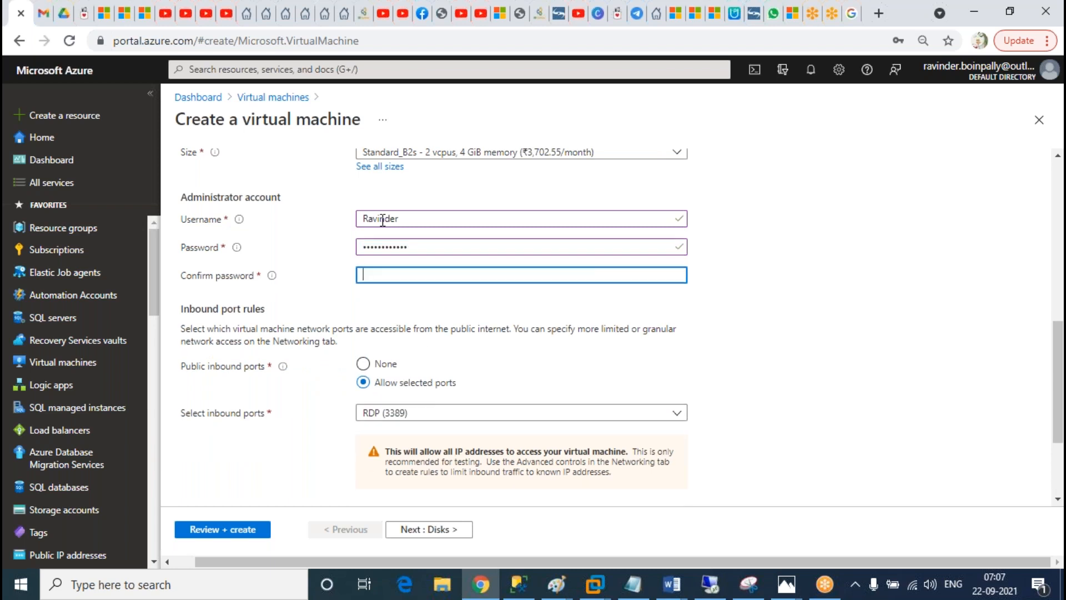
{"action": "type", "text": "*************"}
Step: Examine the inbound port rules, including the public inbound ports option and the selected inbound port
{"action": "scroll", "coordinate": [320, 306], "scroll_direction": "down", "scroll_amount": 3}
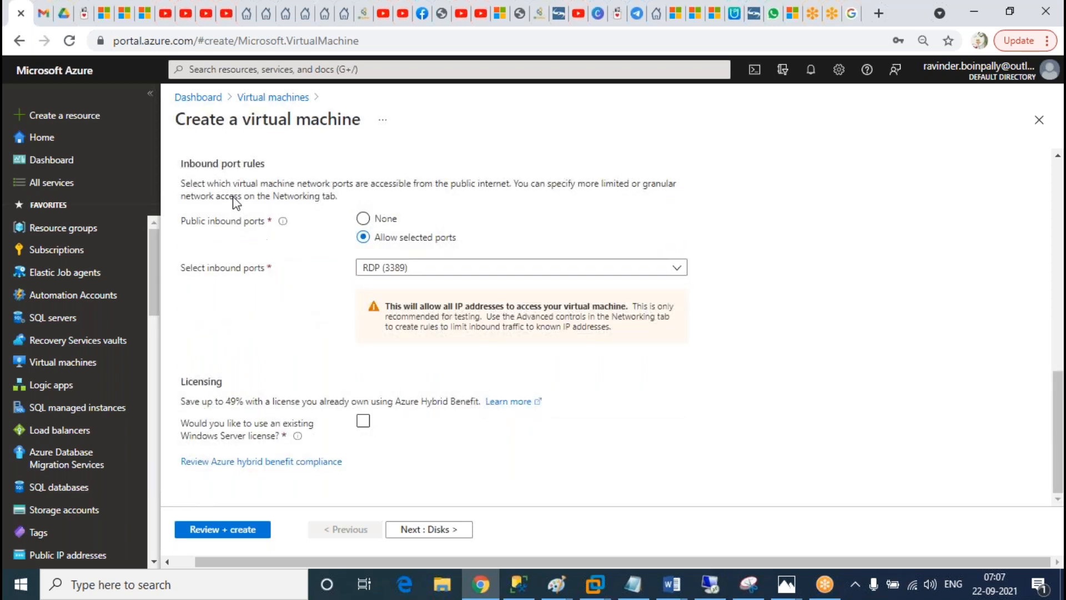
{"action": "left_click_drag", "start_coordinate": [184, 162], "coordinate": [697, 315]}
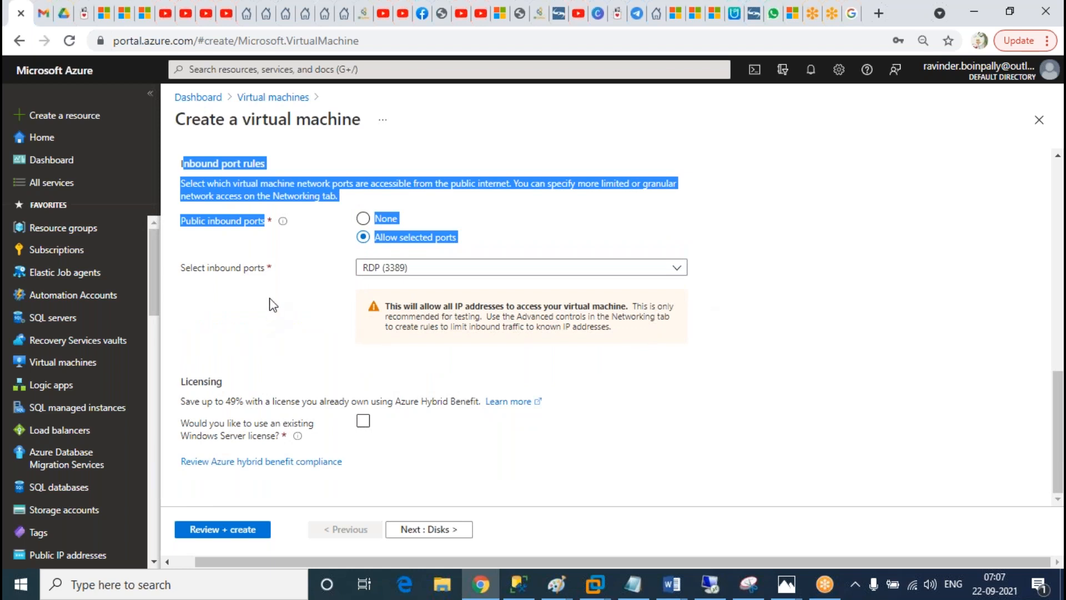
{"action": "left_click", "coordinate": [515, 165]}
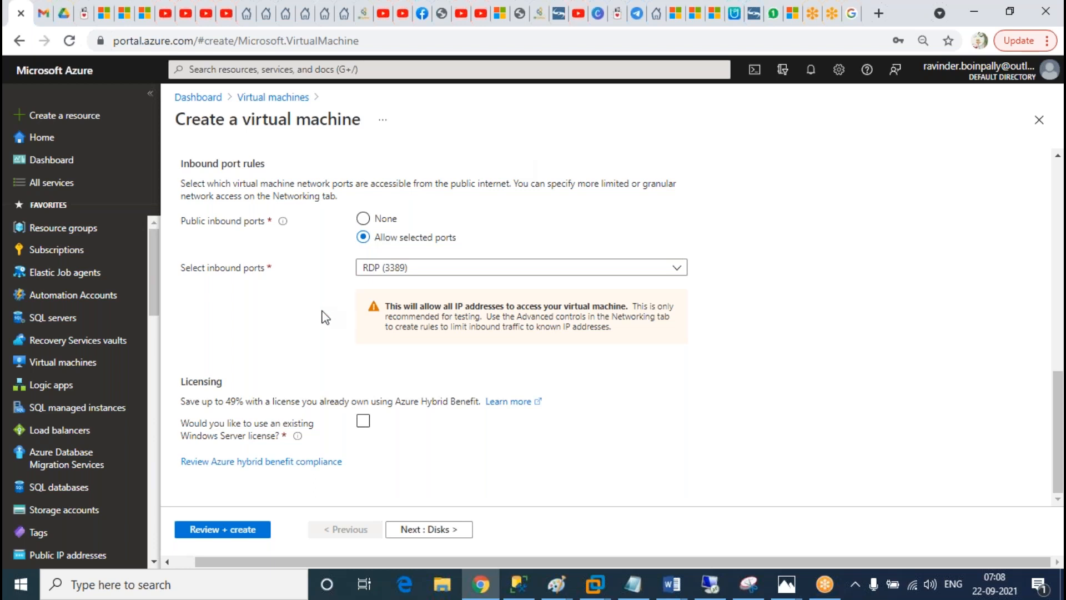
{"action": "scroll", "coordinate": [321, 311], "scroll_direction": "up", "scroll_amount": 2}
{"action": "left_click_drag", "start_coordinate": [182, 234], "coordinate": [459, 319]}
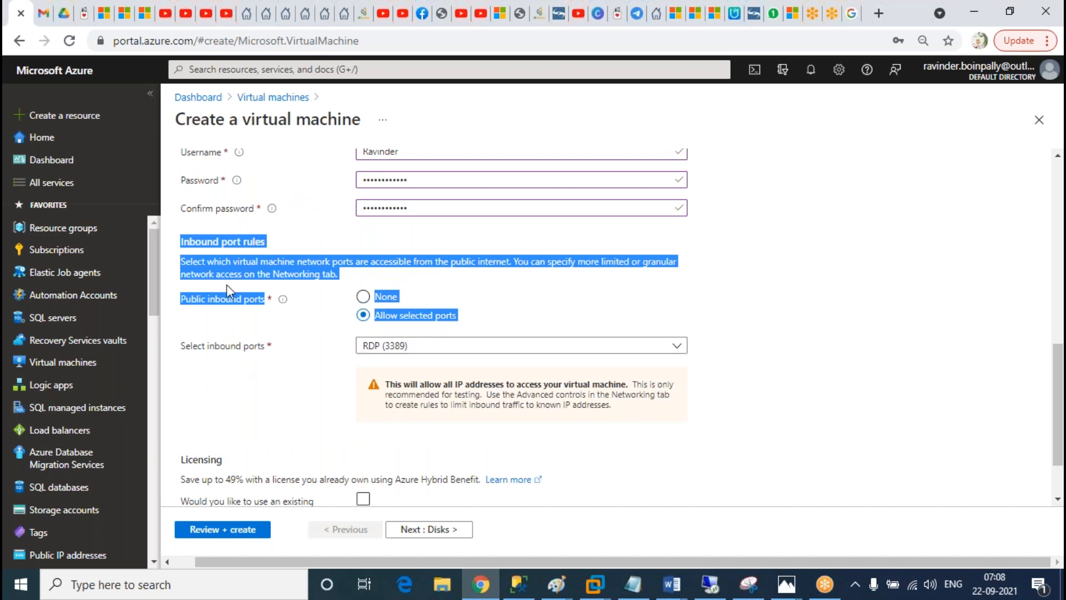
{"action": "left_click", "coordinate": [304, 223]}
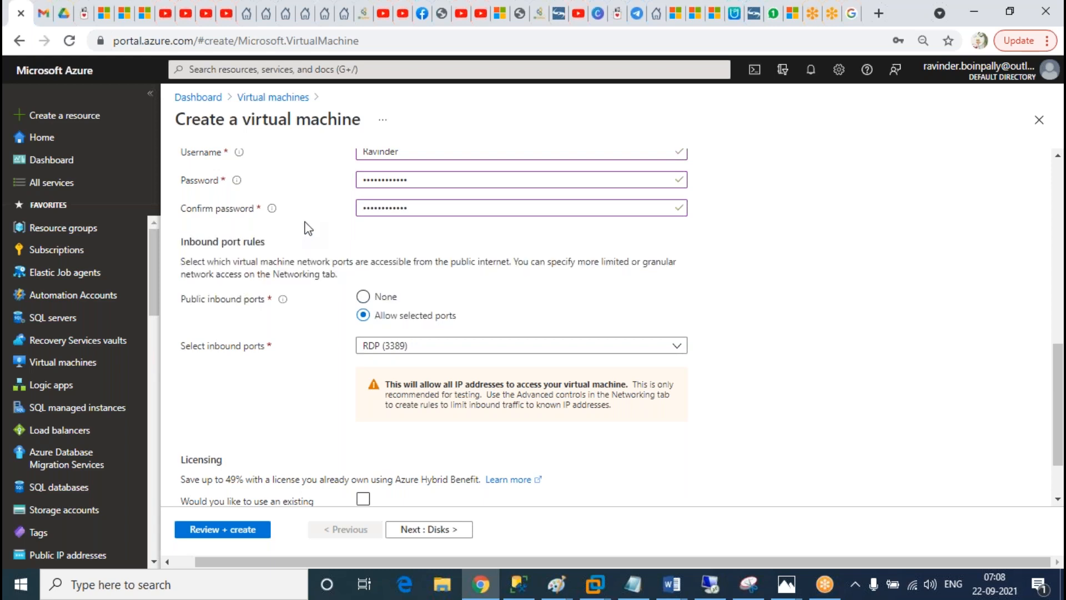
{"action": "left_click_drag", "start_coordinate": [181, 242], "coordinate": [763, 475]}
{"action": "left_click", "coordinate": [814, 377]}
{"action": "scroll", "coordinate": [808, 358], "scroll_direction": "down", "scroll_amount": 2}
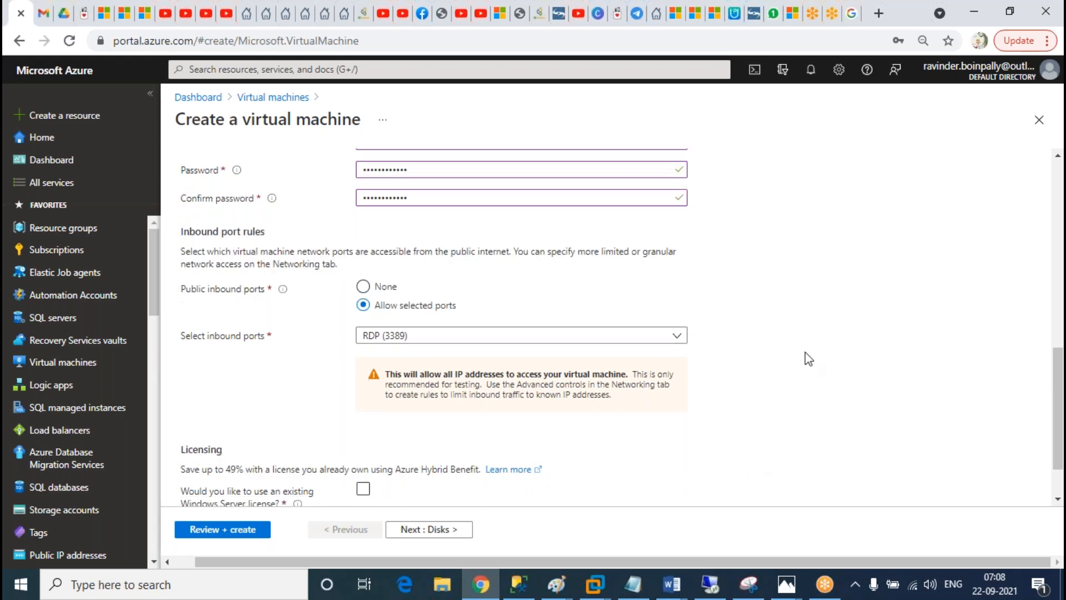
Step: Turn on the existing Windows Server license option with its confirmation, check the size's monthly price, and turn the option off again
{"action": "left_click", "coordinate": [363, 422]}
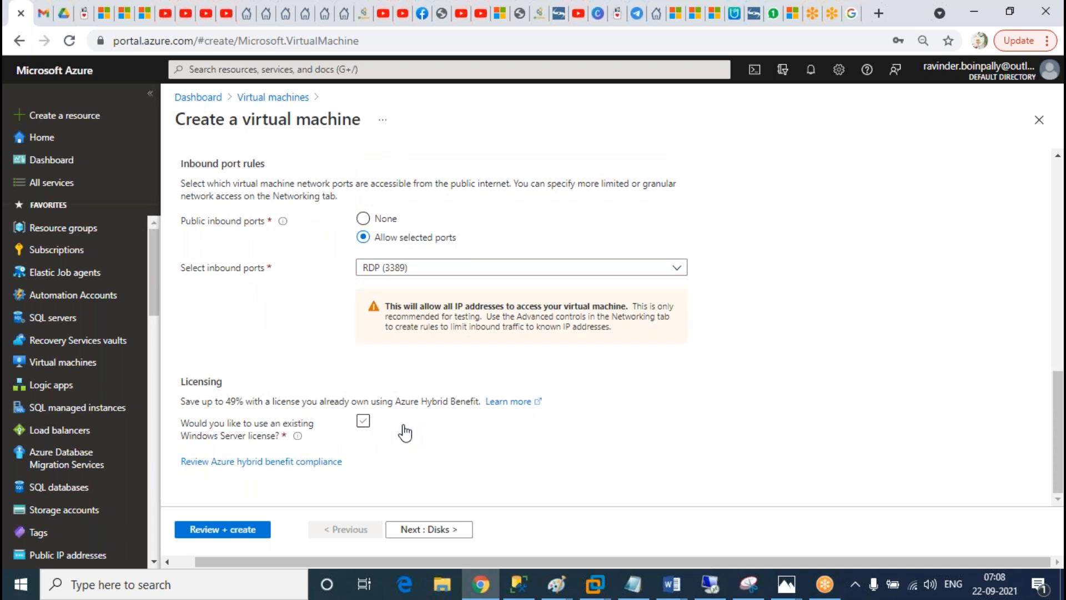
{"action": "scroll", "coordinate": [559, 402], "scroll_direction": "up", "scroll_amount": 4}
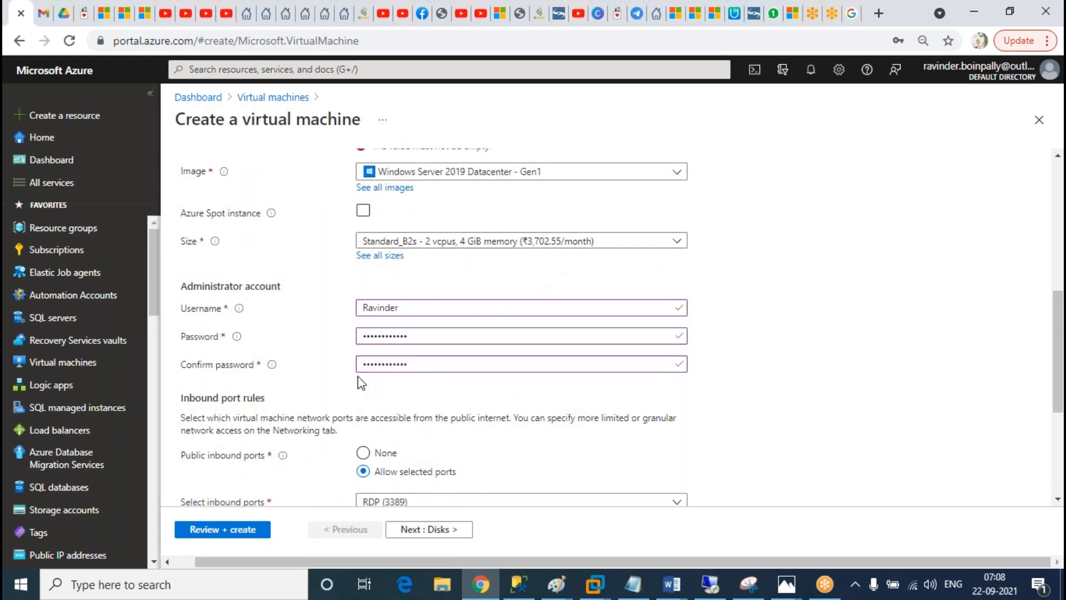
{"action": "scroll", "coordinate": [362, 383], "scroll_direction": "down", "scroll_amount": 4}
{"action": "left_click", "coordinate": [363, 420]}
{"action": "left_click", "coordinate": [187, 460]}
{"action": "scroll", "coordinate": [838, 449], "scroll_direction": "up", "scroll_amount": 5}
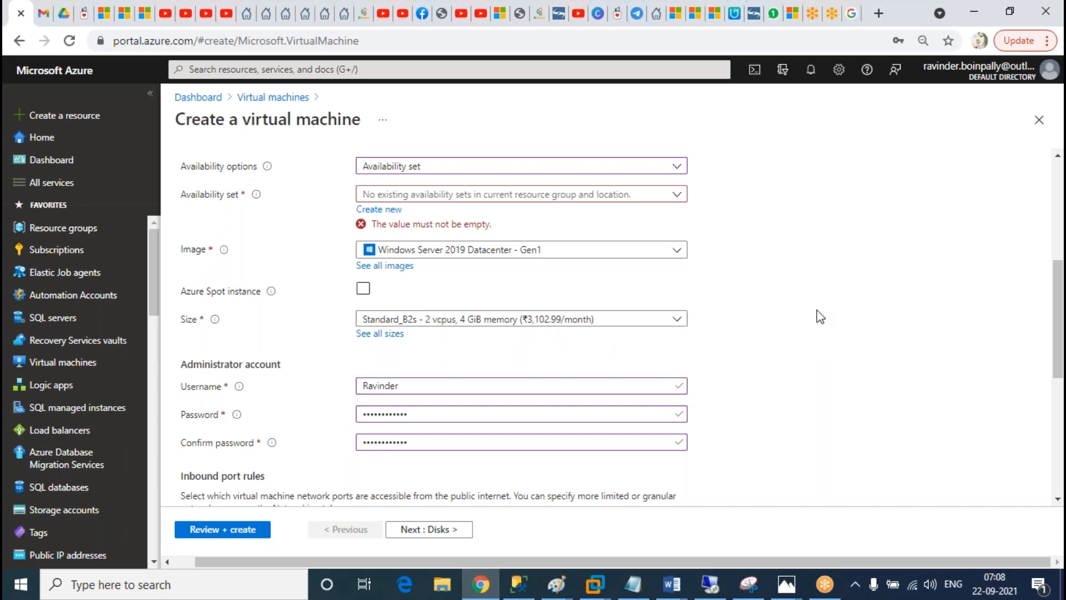
{"action": "scroll", "coordinate": [532, 382], "scroll_direction": "down", "scroll_amount": 6}
{"action": "left_click", "coordinate": [373, 390]}
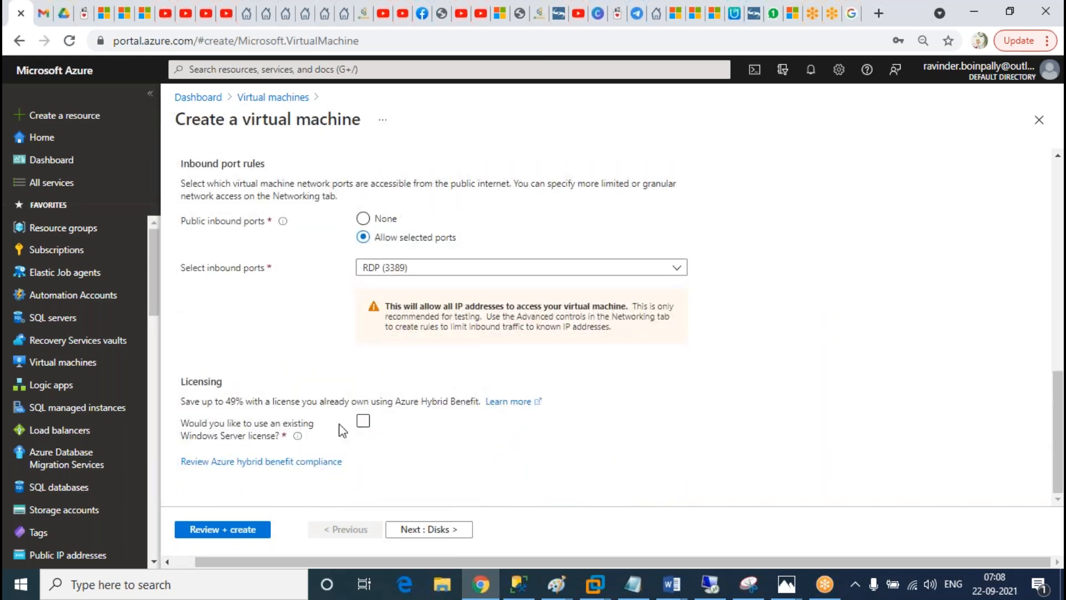
{"action": "scroll", "coordinate": [827, 356], "scroll_direction": "up", "scroll_amount": 8}
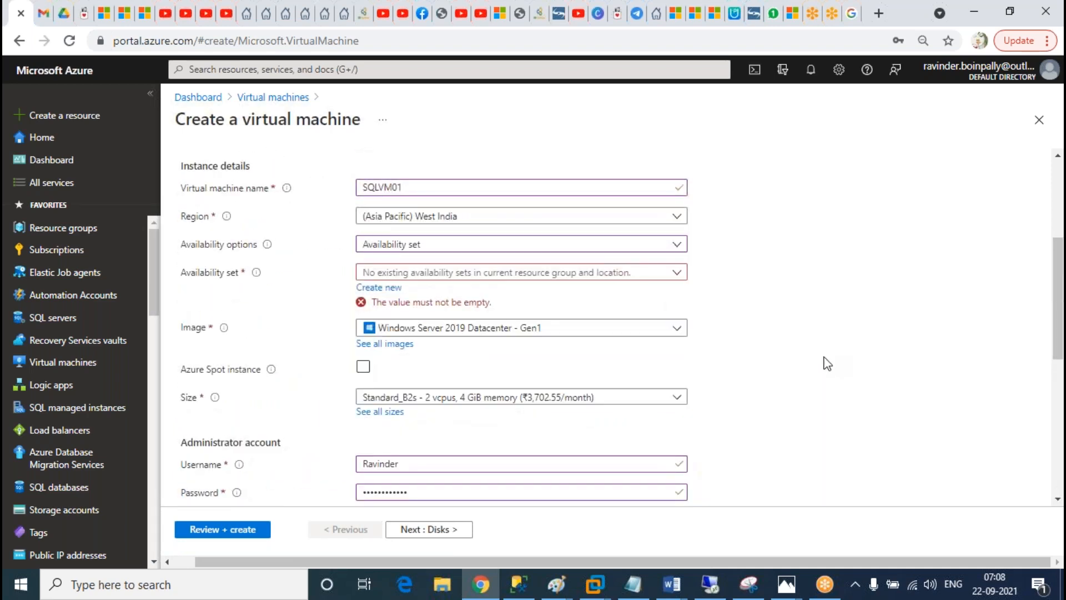
Step: Set the virtual machine's OS disk type to Standard HDD in the disk options
{"action": "scroll", "coordinate": [780, 395], "scroll_direction": "up", "scroll_amount": 4}
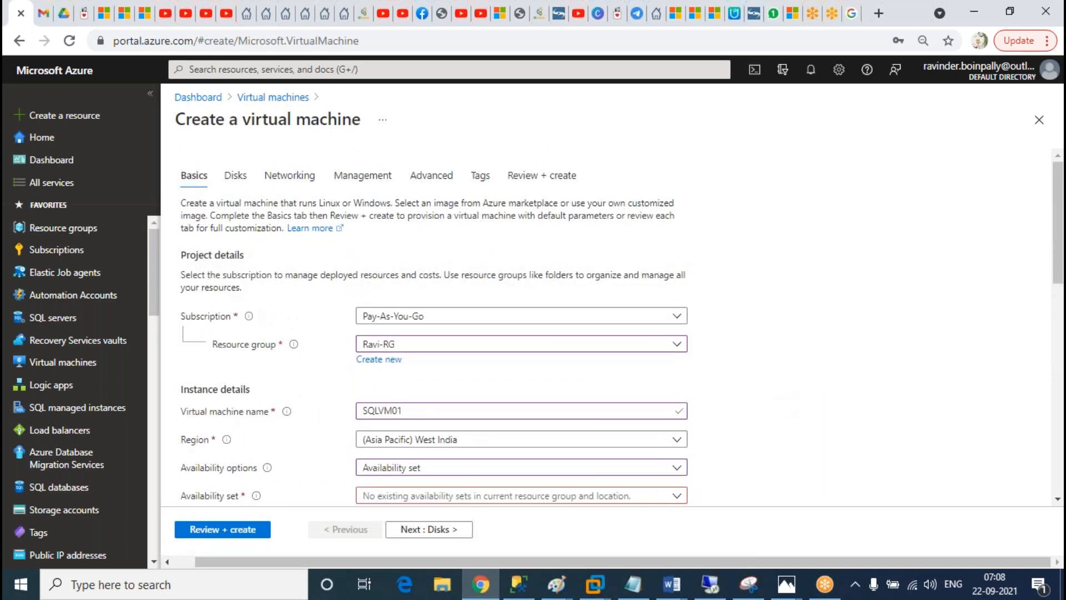
{"action": "left_click", "coordinate": [236, 177]}
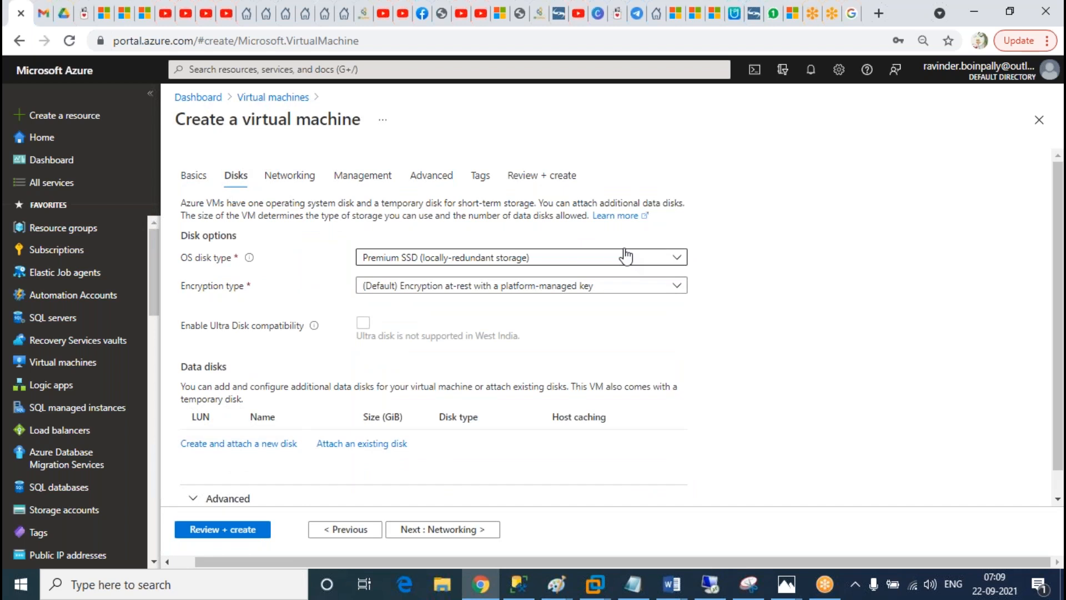
{"action": "left_click", "coordinate": [556, 258]}
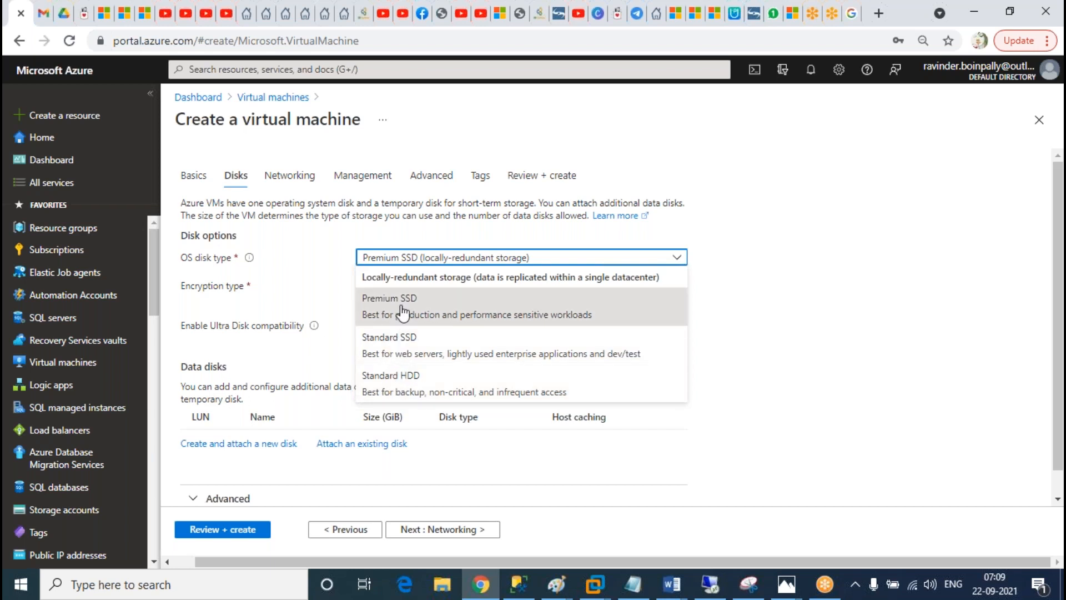
{"action": "left_click", "coordinate": [409, 380]}
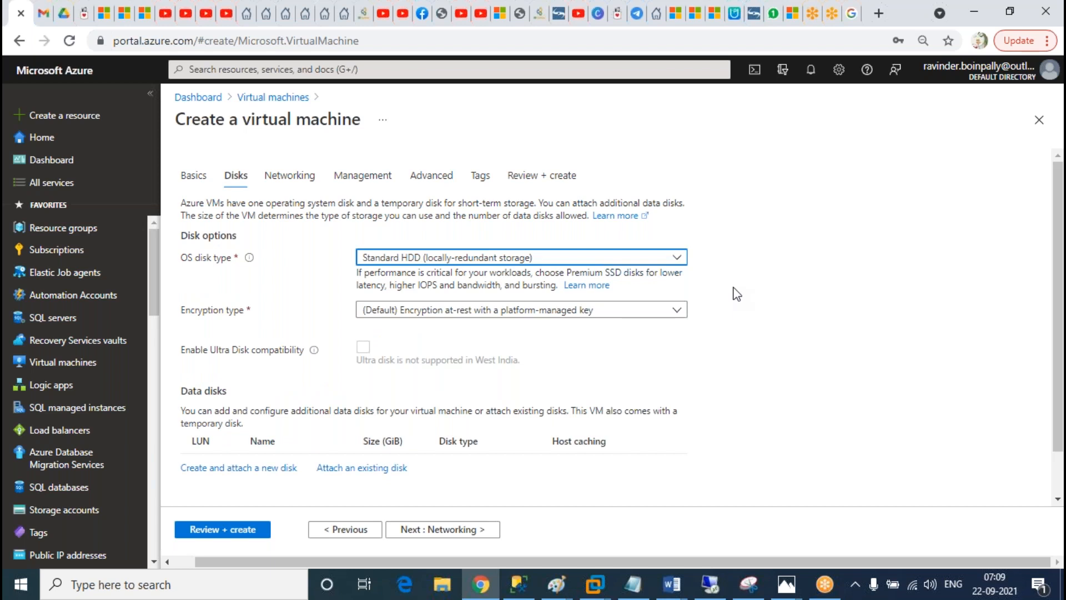
{"action": "left_click", "coordinate": [469, 261]}
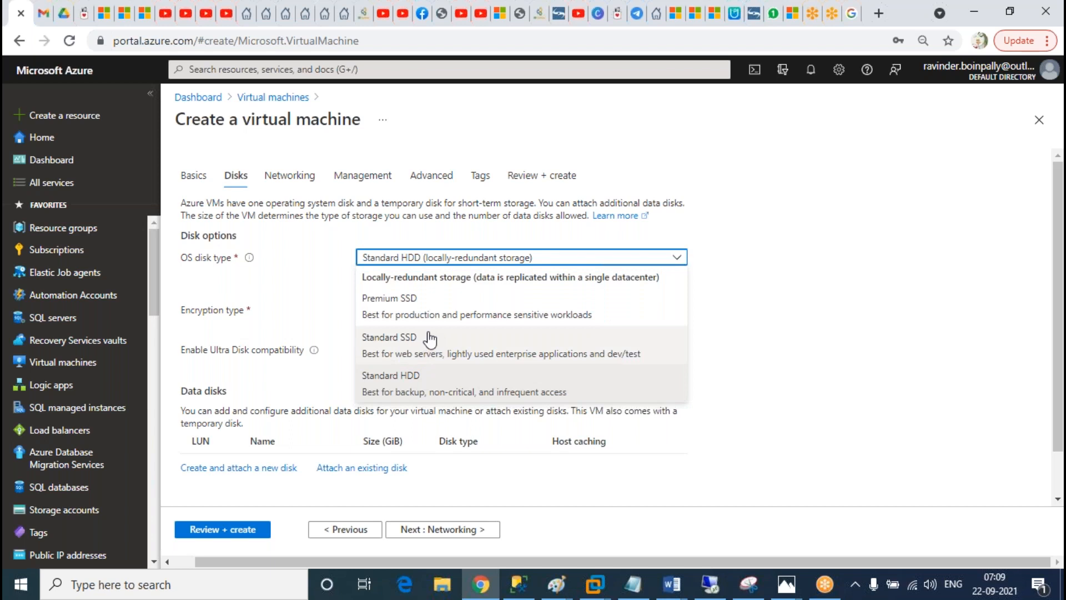
{"action": "left_click", "coordinate": [411, 377]}
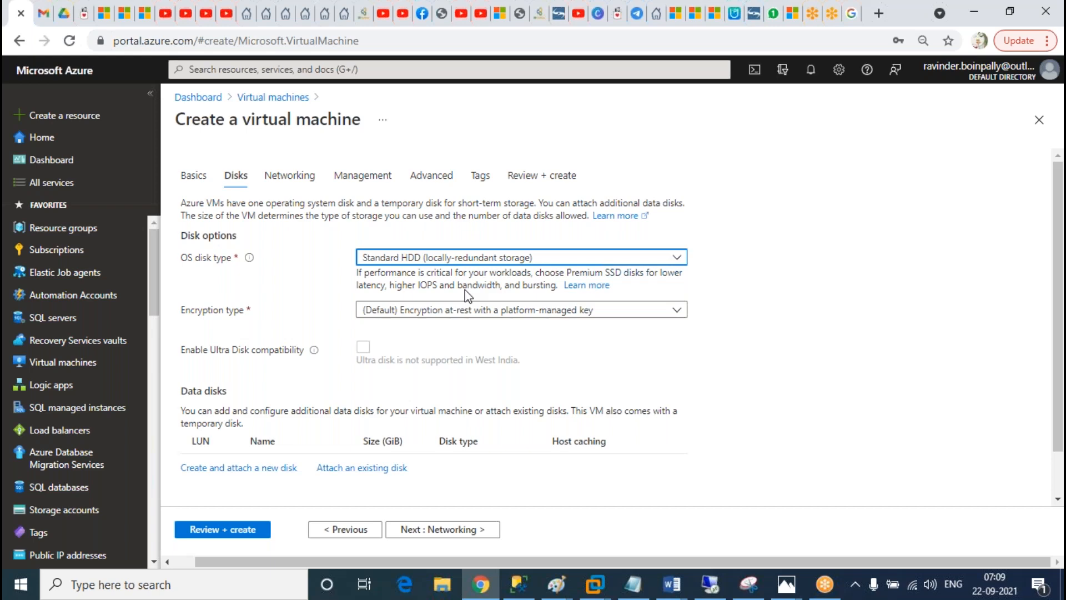
Step: Switch to SQL Server Management Studio and connect to the local PC's Database Engine with Windows Authentication
{"action": "left_click", "coordinate": [518, 585]}
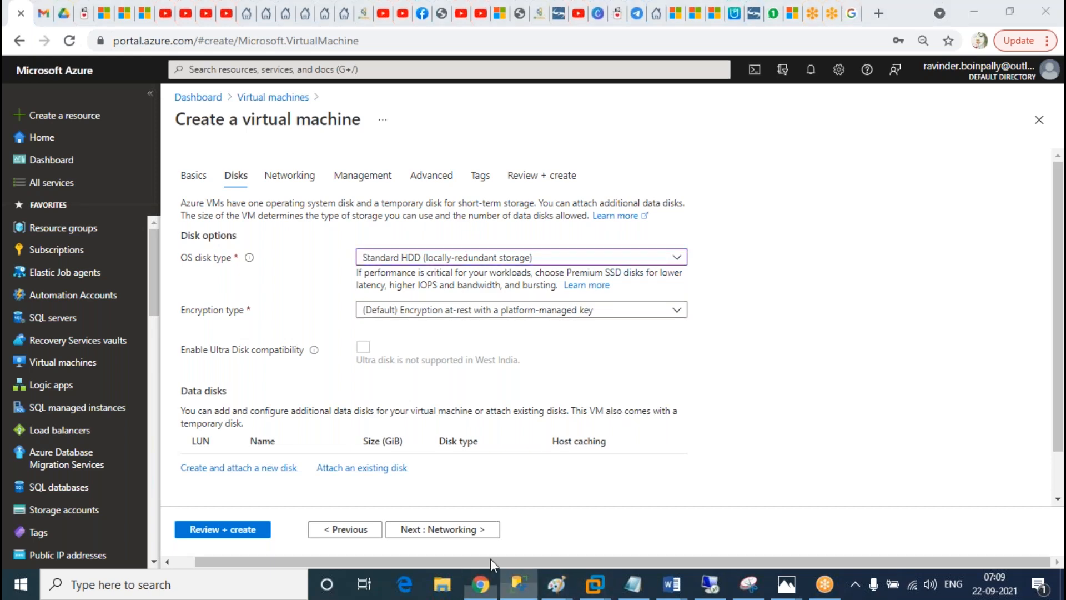
{"action": "left_click", "coordinate": [69, 113]}
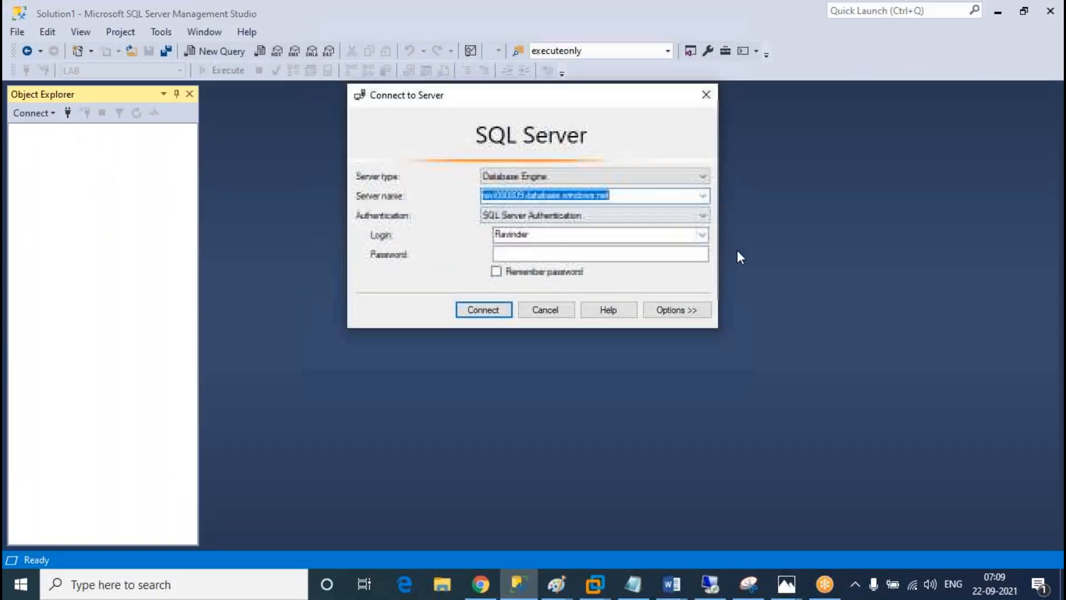
{"action": "left_click", "coordinate": [702, 195]}
{"action": "left_click", "coordinate": [516, 219]}
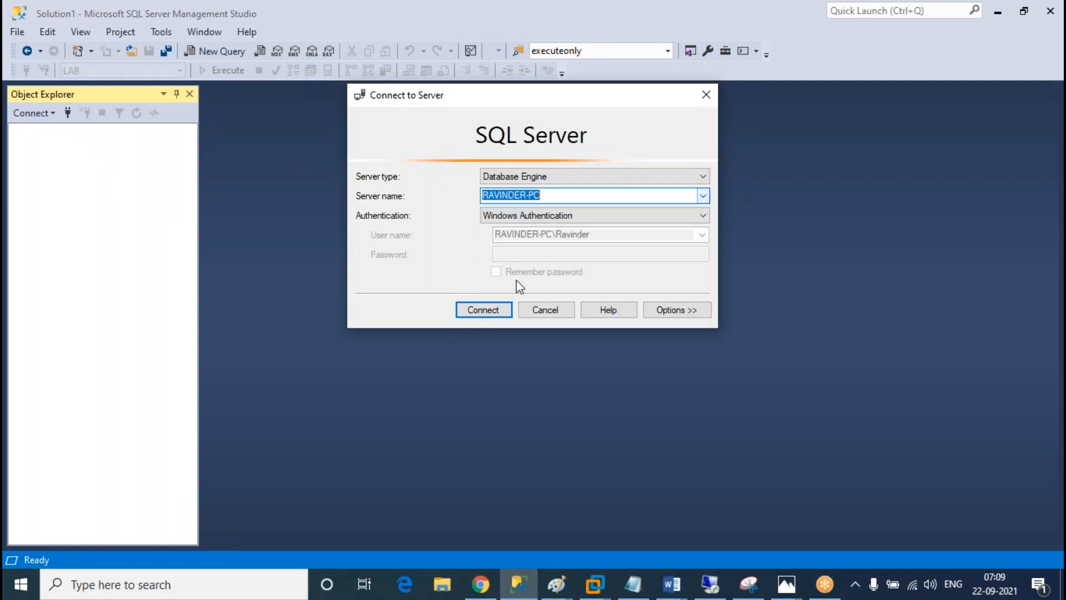
{"action": "left_click", "coordinate": [475, 311]}
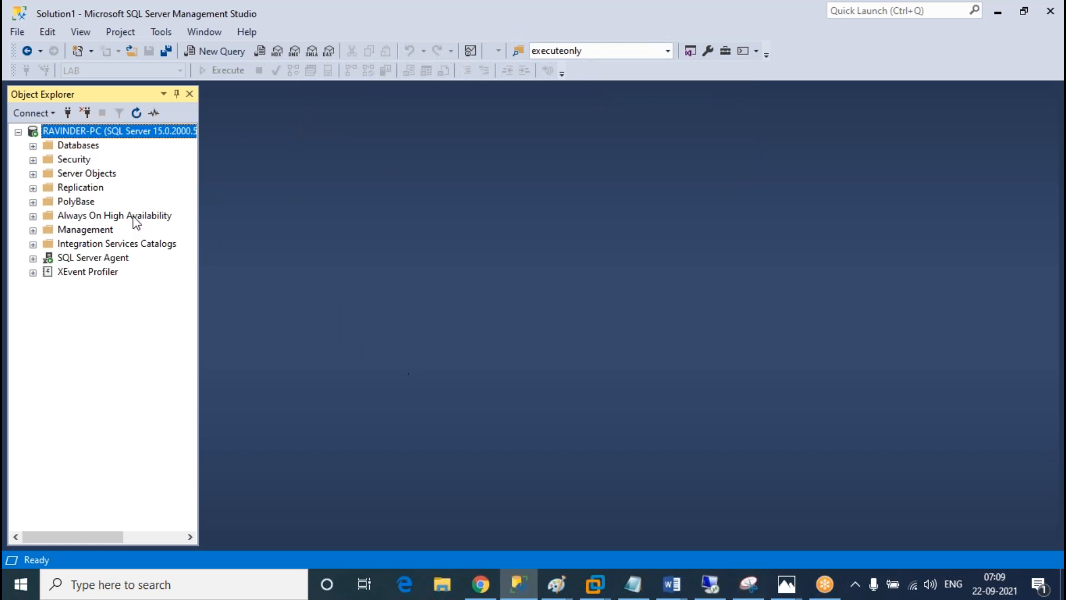
Step: Open Activity Monitor for the connected server and examine the Data File I/O read, write and response time columns
{"action": "right_click", "coordinate": [104, 135]}
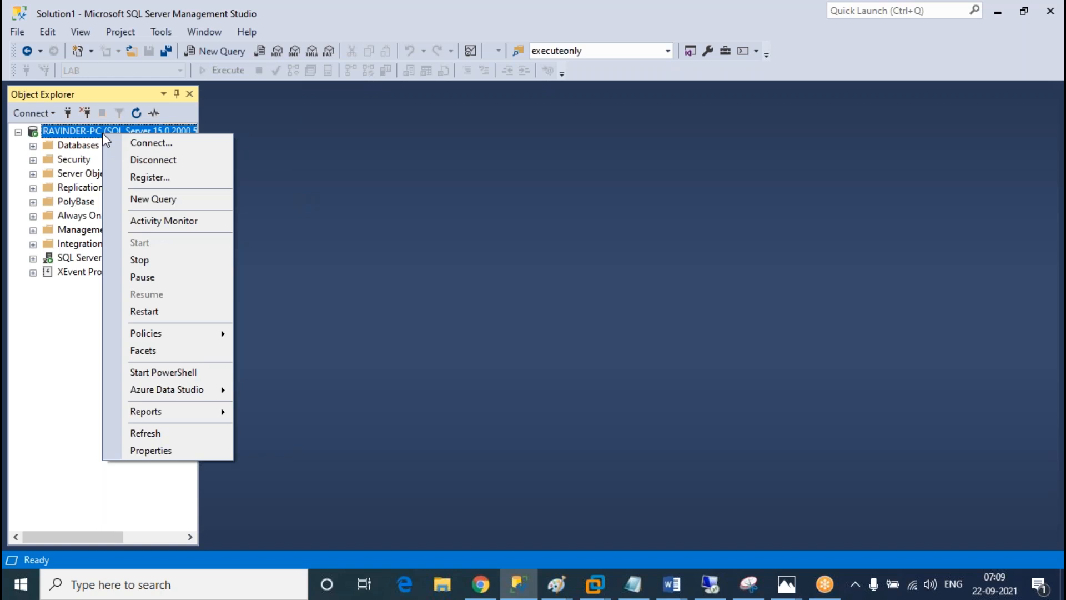
{"action": "left_click", "coordinate": [169, 224]}
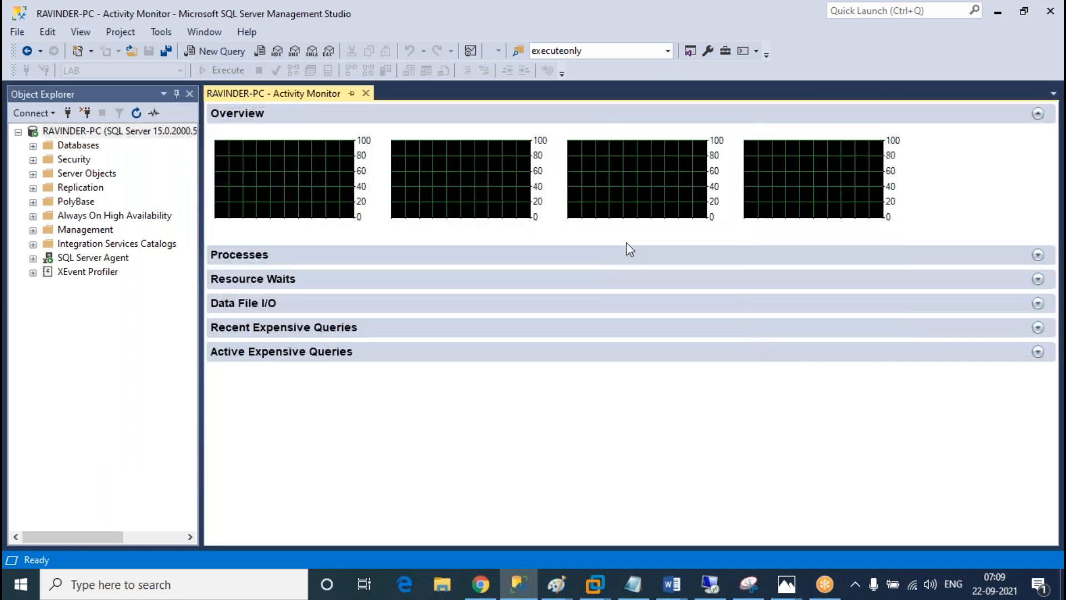
{"action": "left_click", "coordinate": [277, 304]}
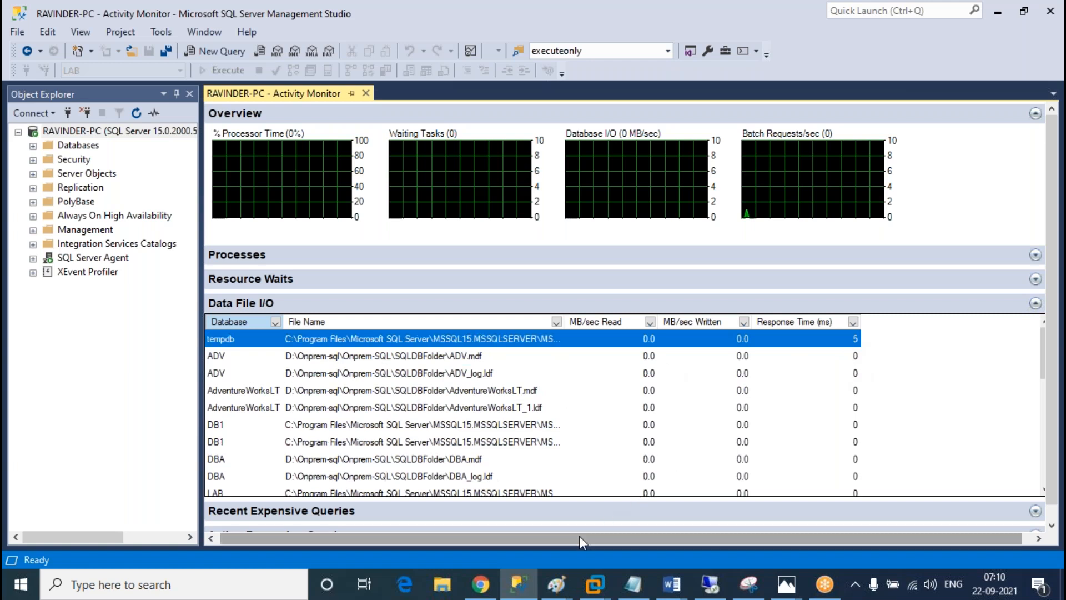
{"action": "left_click_drag", "start_coordinate": [572, 542], "coordinate": [529, 542]}
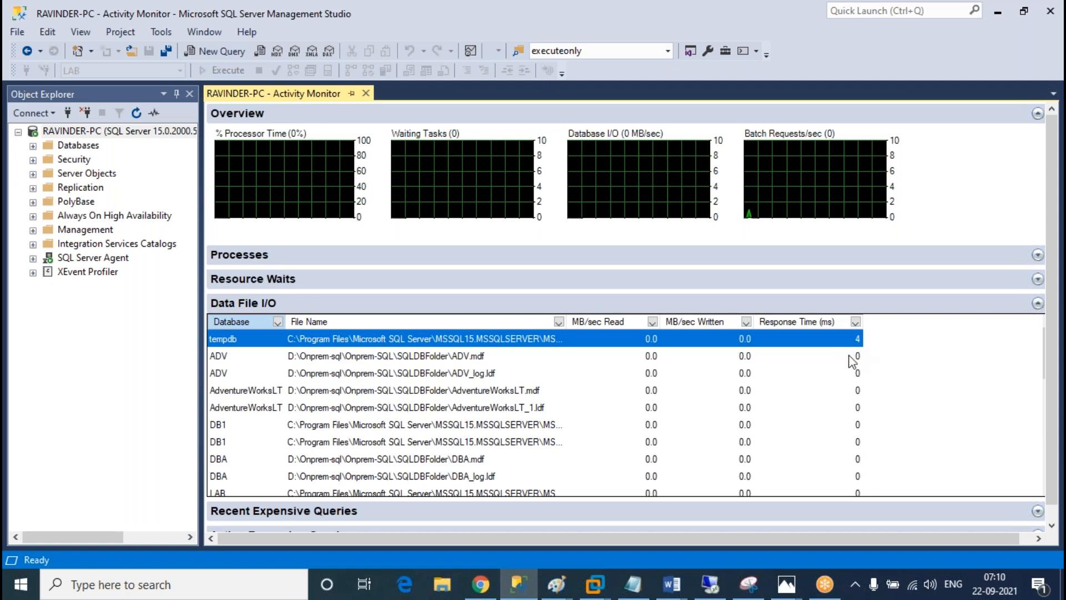
Step: Expand the connected server's Databases folder and open a new query window for the server
{"action": "left_click", "coordinate": [33, 146]}
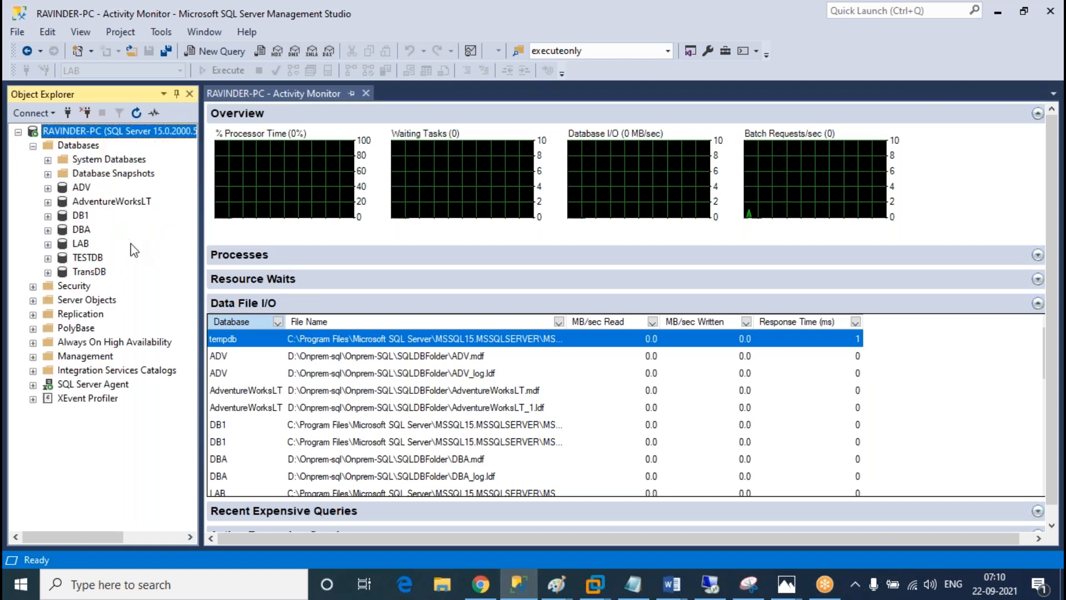
{"action": "right_click", "coordinate": [104, 131]}
{"action": "left_click", "coordinate": [166, 196]}
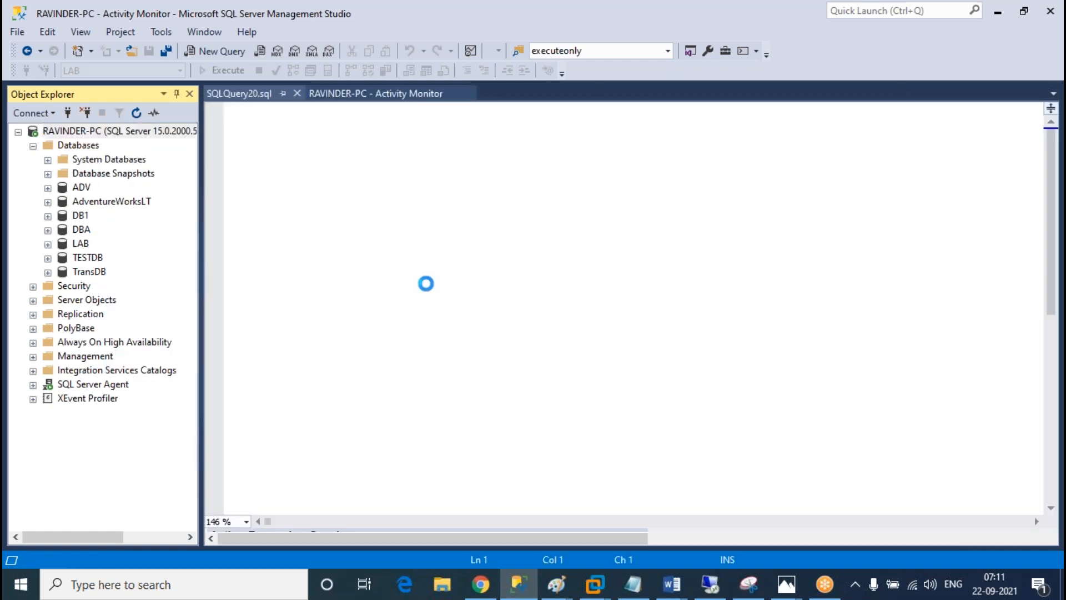
Step: Run sp_helpdb in the query window and check the db_size values of the ADV and AdventureWorksLT databases
{"action": "type", "text": "sp_helpdb"}
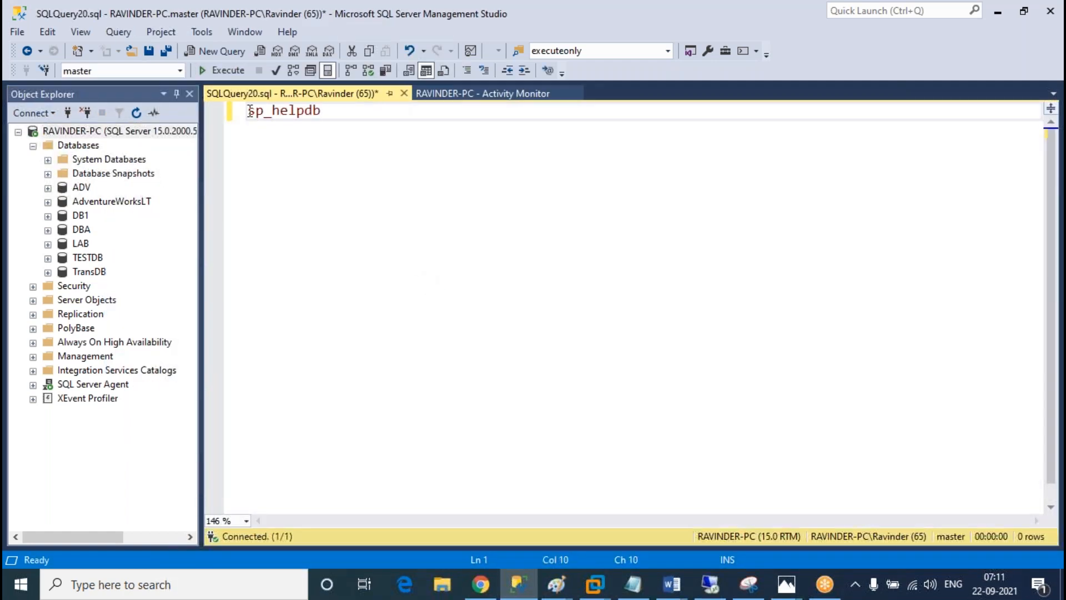
{"action": "left_click", "coordinate": [227, 69]}
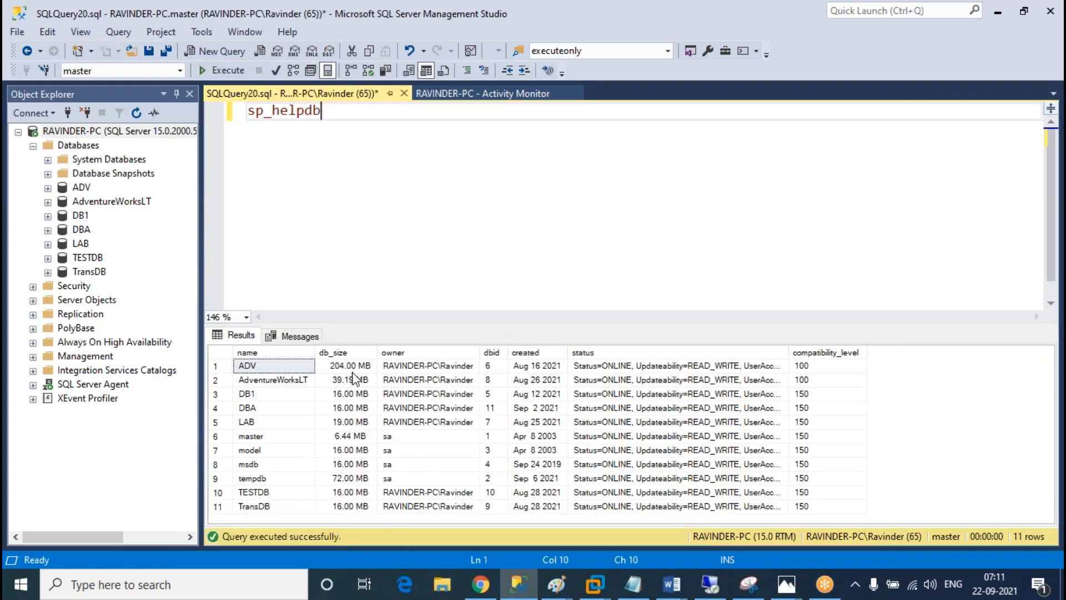
{"action": "left_click_drag", "start_coordinate": [354, 379], "coordinate": [350, 365]}
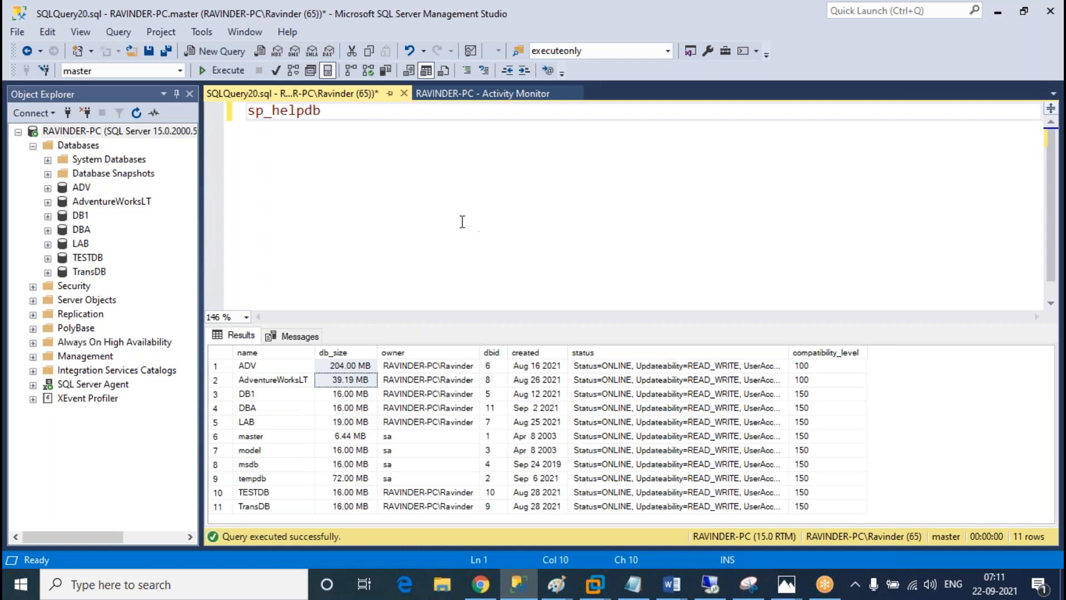
{"action": "left_click", "coordinate": [339, 367]}
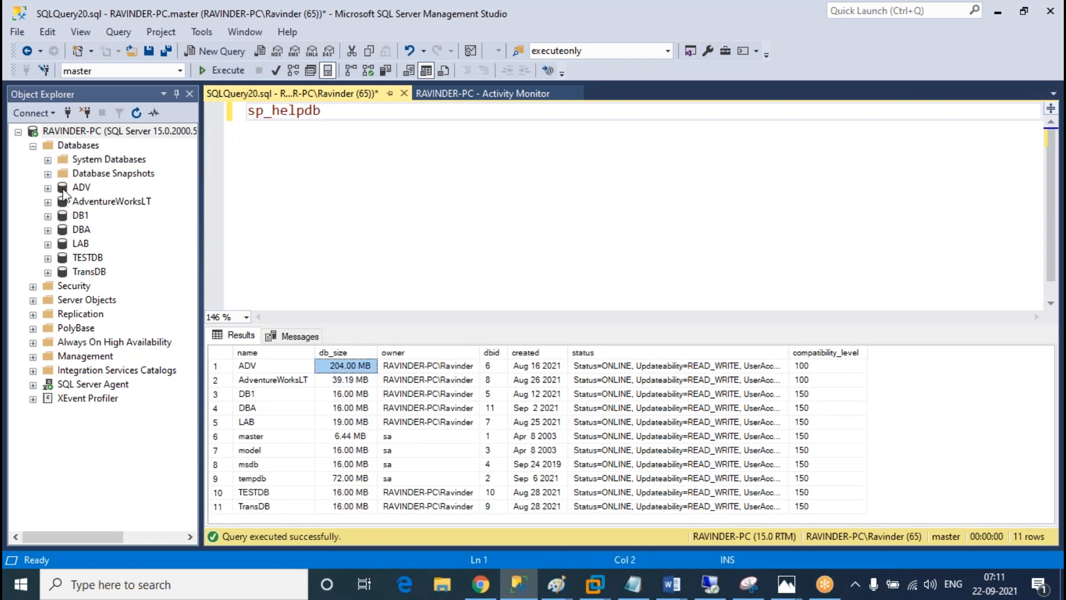
Step: Expand the ADV database's Tables folder and add three new lines below sp_helpdb in the query
{"action": "left_click", "coordinate": [48, 187]}
{"action": "left_click", "coordinate": [63, 215]}
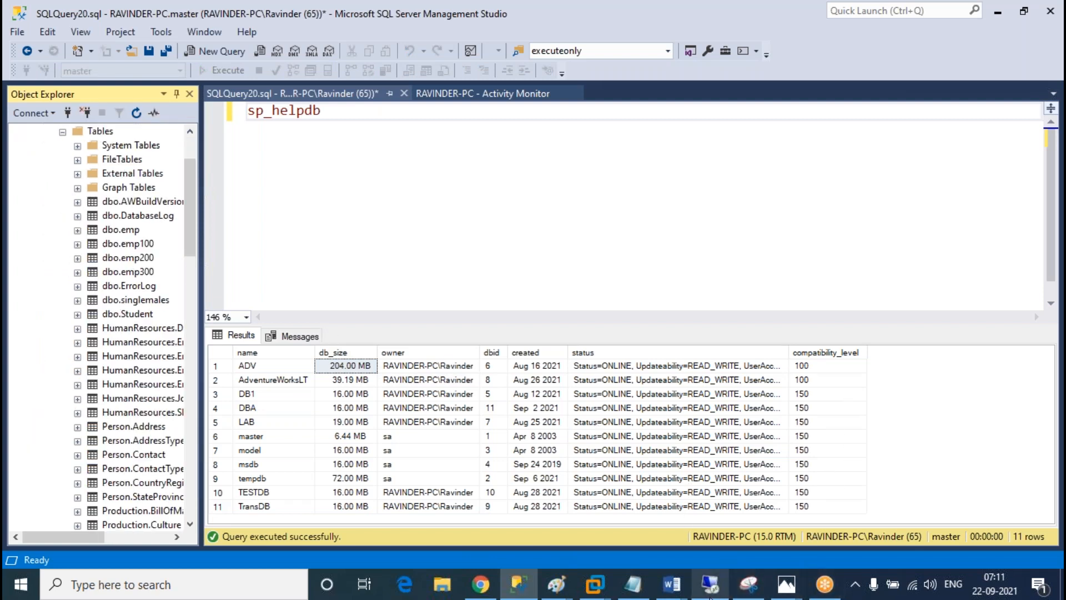
{"action": "left_click", "coordinate": [456, 127]}
{"action": "key", "text": "Return"}
{"action": "key", "text": "Return"}
{"action": "key", "text": "Return"}
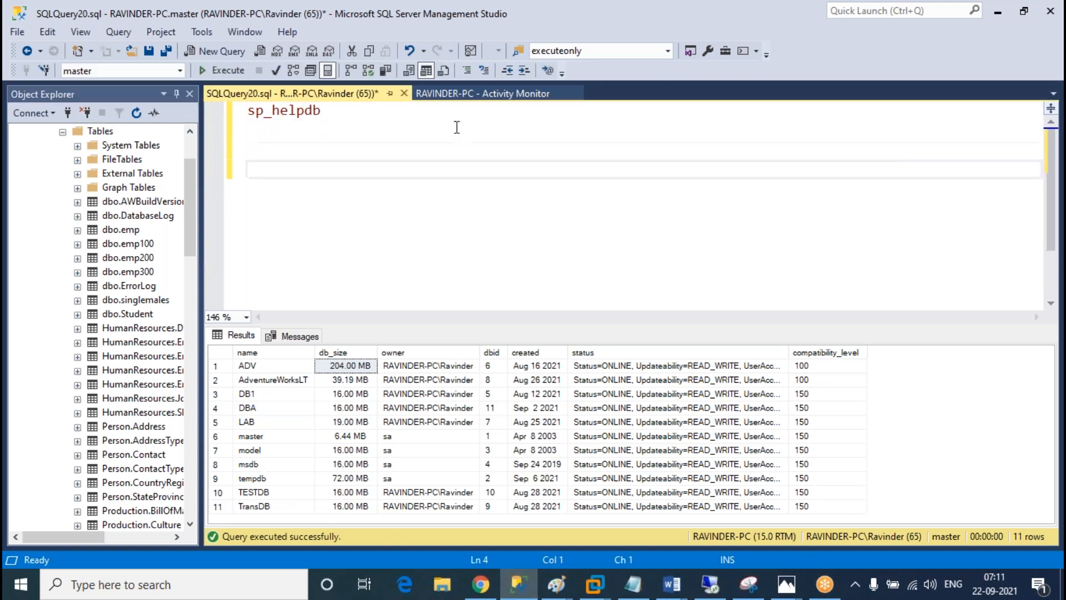
{"action": "scroll", "coordinate": [128, 307], "scroll_direction": "up", "scroll_amount": 2}
{"action": "right_click", "coordinate": [110, 132]}
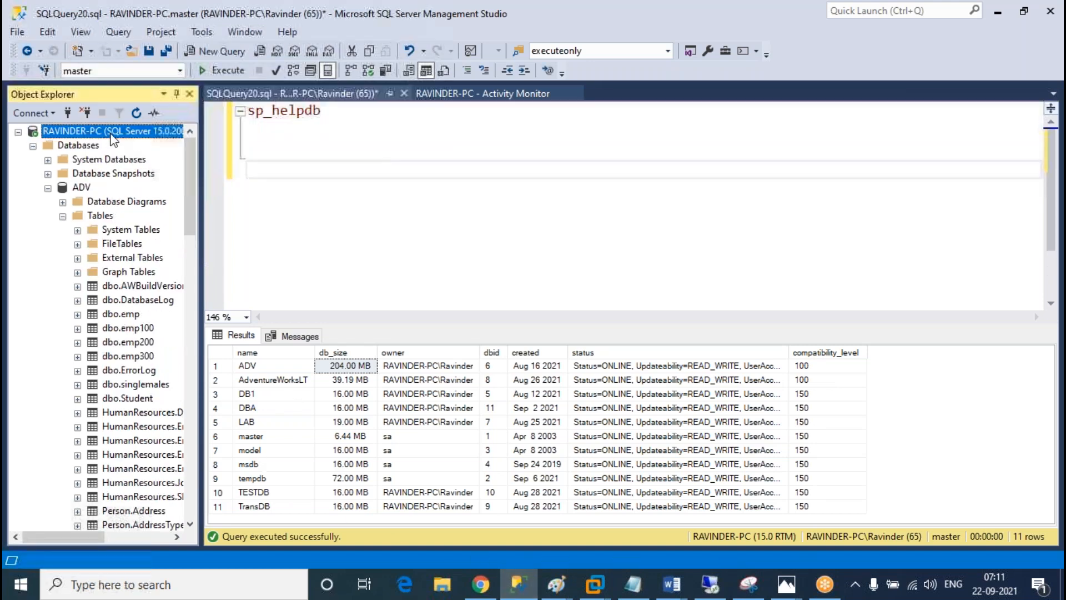
{"action": "left_click", "coordinate": [171, 220]}
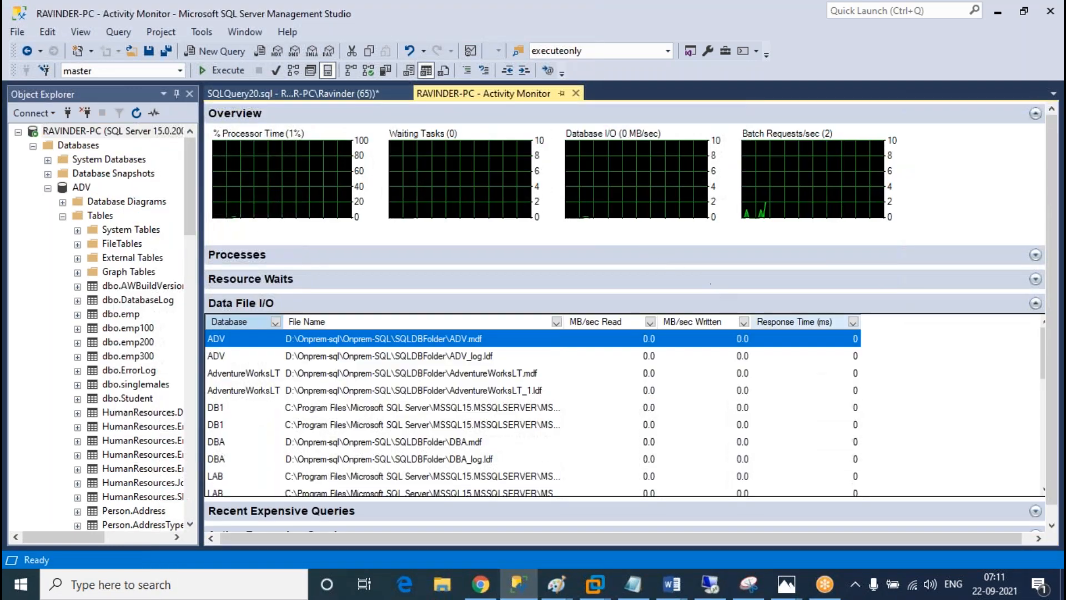
{"action": "left_click", "coordinate": [300, 94]}
{"action": "key", "text": "F5"}
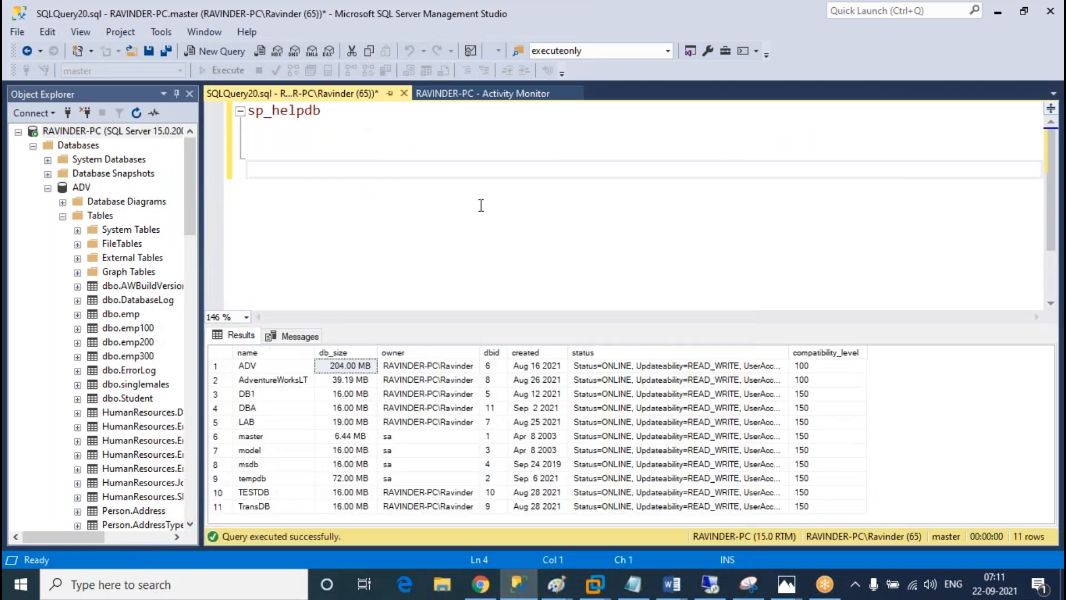
Step: Widen Object Explorer so that the full table names of the ADV database can be read
{"action": "scroll", "coordinate": [108, 364], "scroll_direction": "down", "scroll_amount": 2}
{"action": "left_click_drag", "start_coordinate": [201, 308], "coordinate": [262, 305]}
{"action": "scroll", "coordinate": [166, 278], "scroll_direction": "up", "scroll_amount": 2}
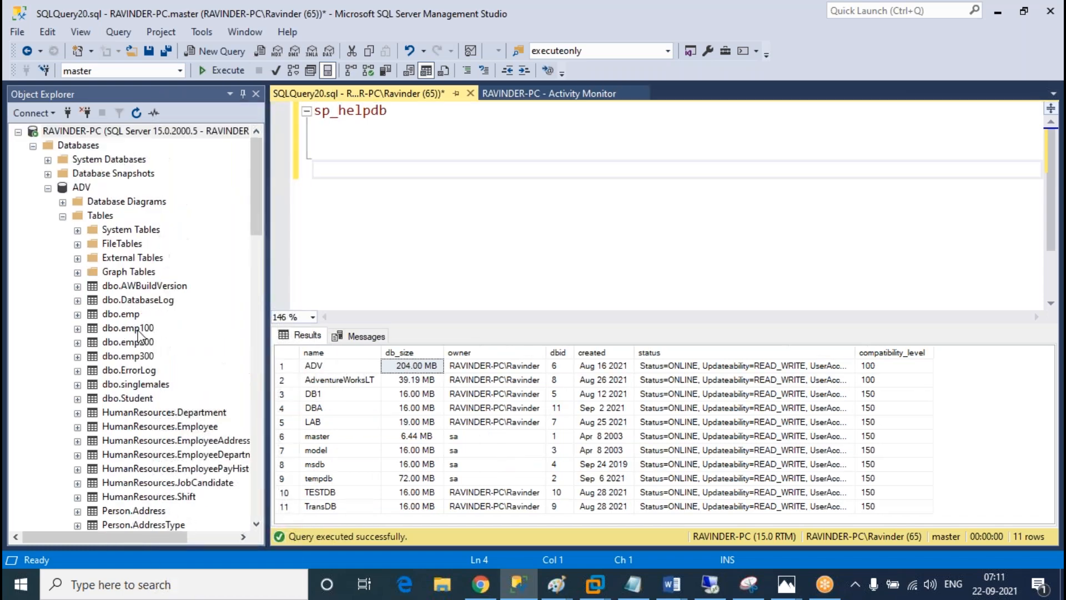
Step: Open the Disk Usage by Top Tables standard report for ADV, examine the largest tables' record counts and reserved space, and close it
{"action": "right_click", "coordinate": [82, 187]}
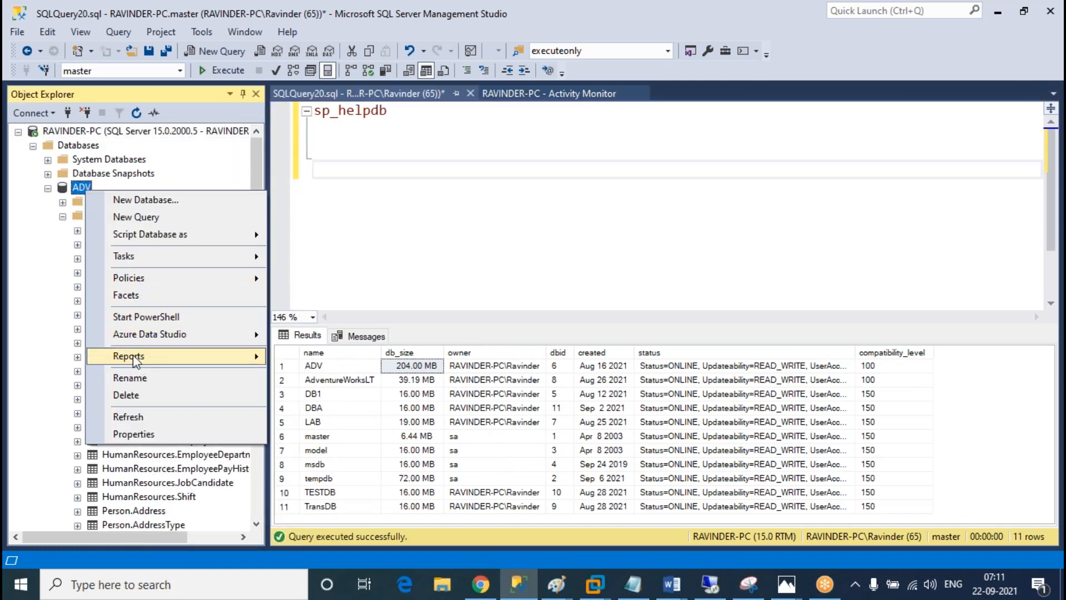
{"action": "mouse_move", "coordinate": [222, 357]}
{"action": "mouse_move", "coordinate": [296, 361]}
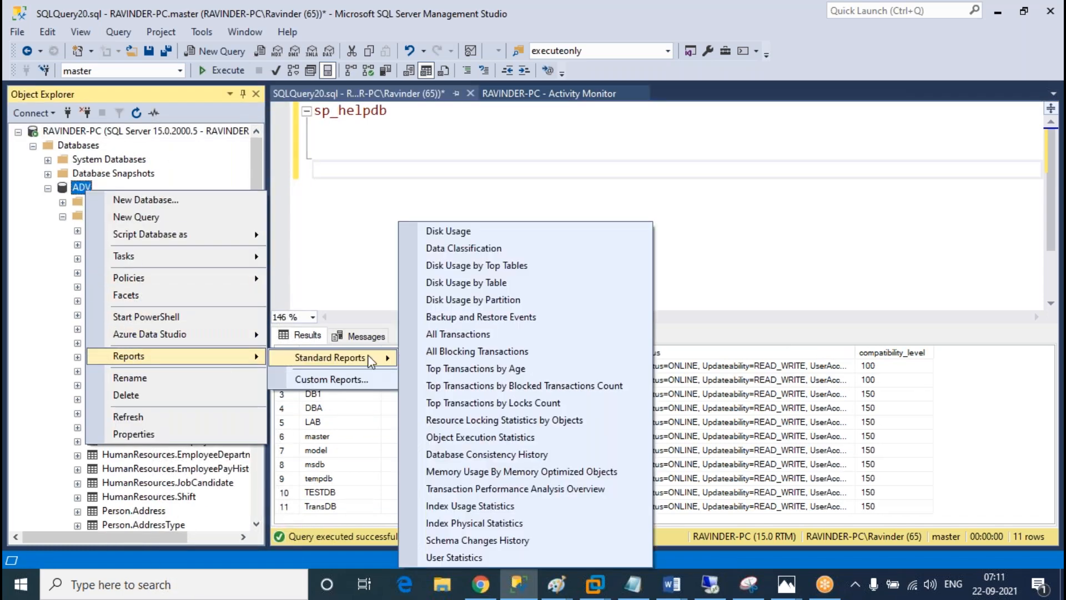
{"action": "left_click", "coordinate": [522, 266]}
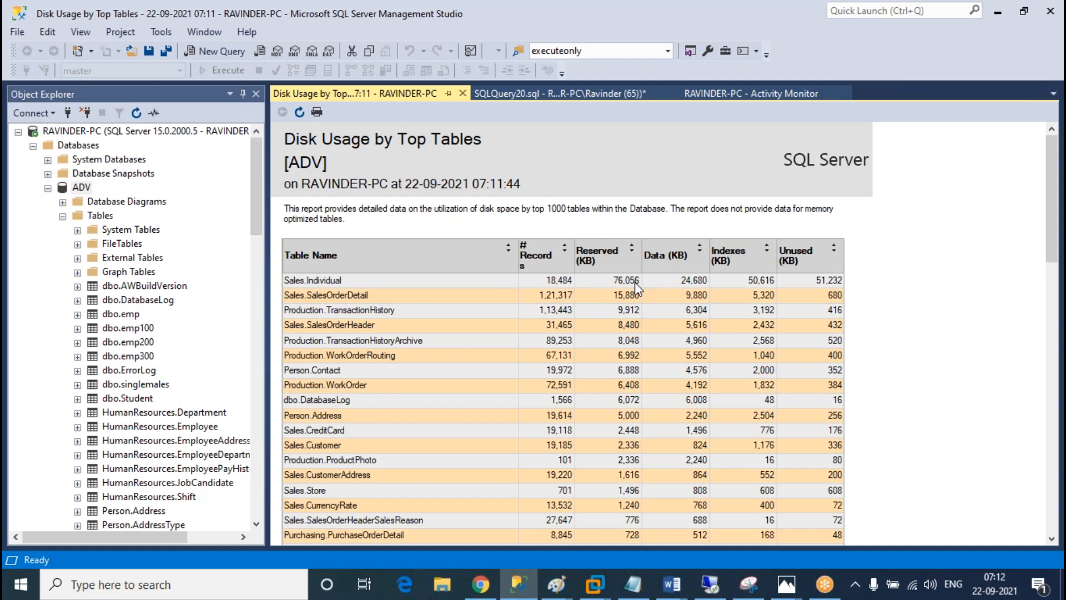
{"action": "left_click", "coordinate": [463, 93]}
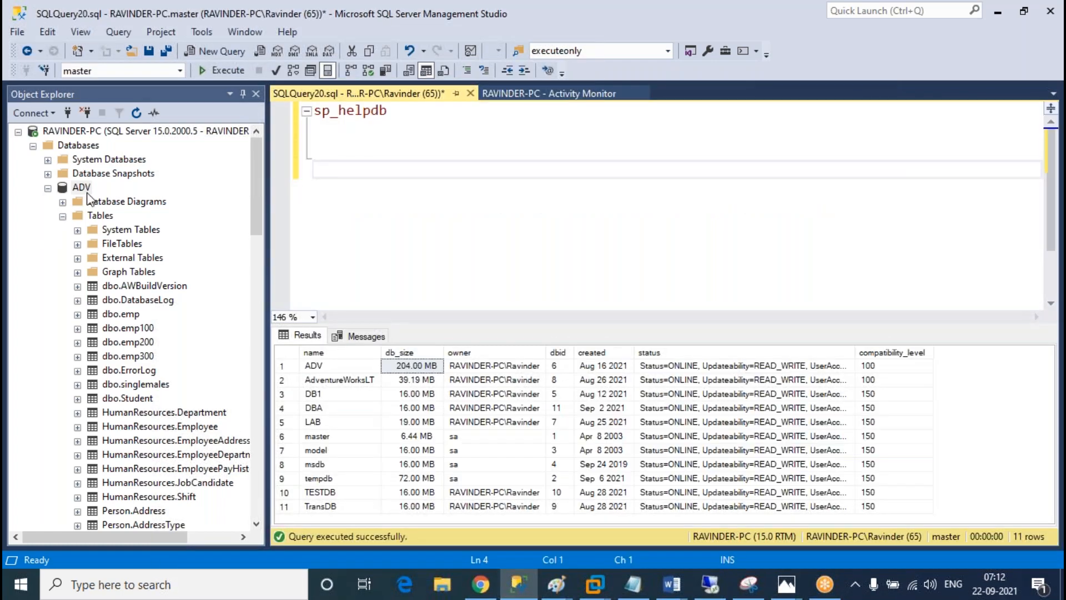
Step: Run select * from sales.individual against the ADV database from the existing query window
{"action": "type", "text": "select * from s"}
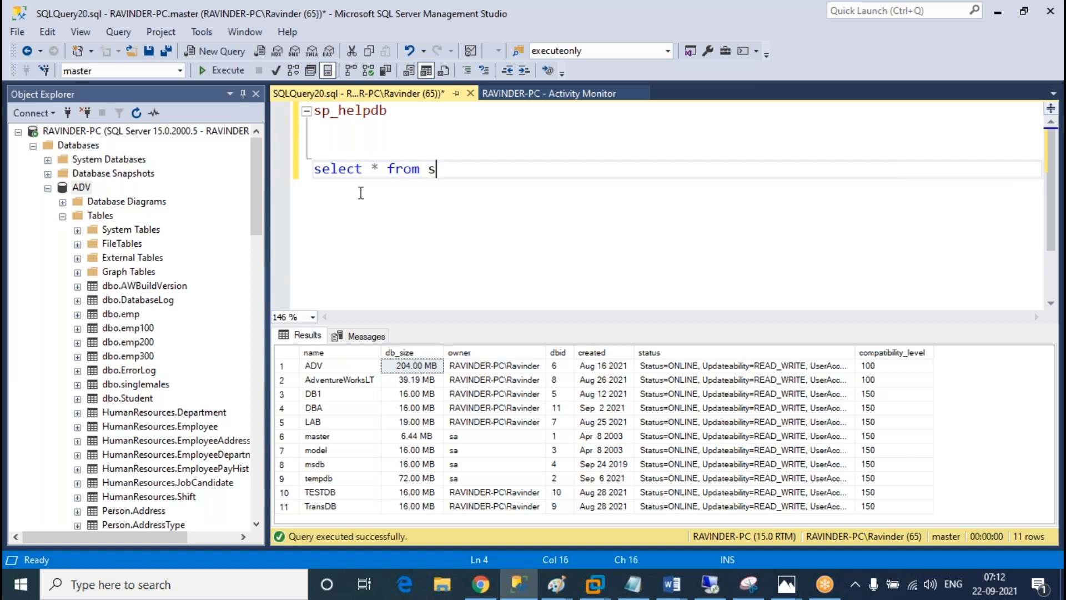
{"action": "type", "text": "ales.indi"}
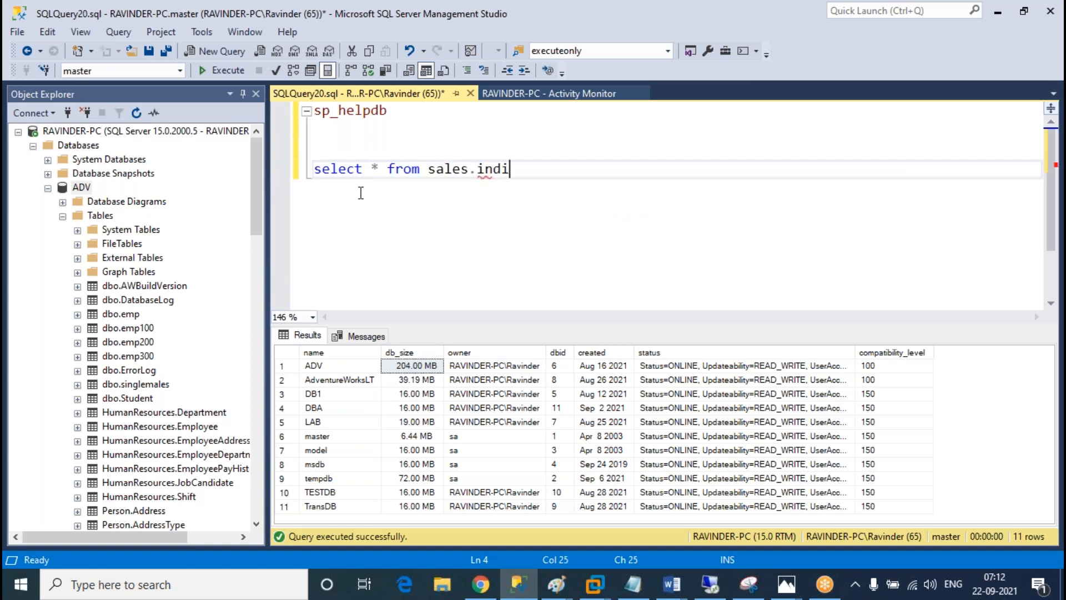
{"action": "type", "text": "vidual"}
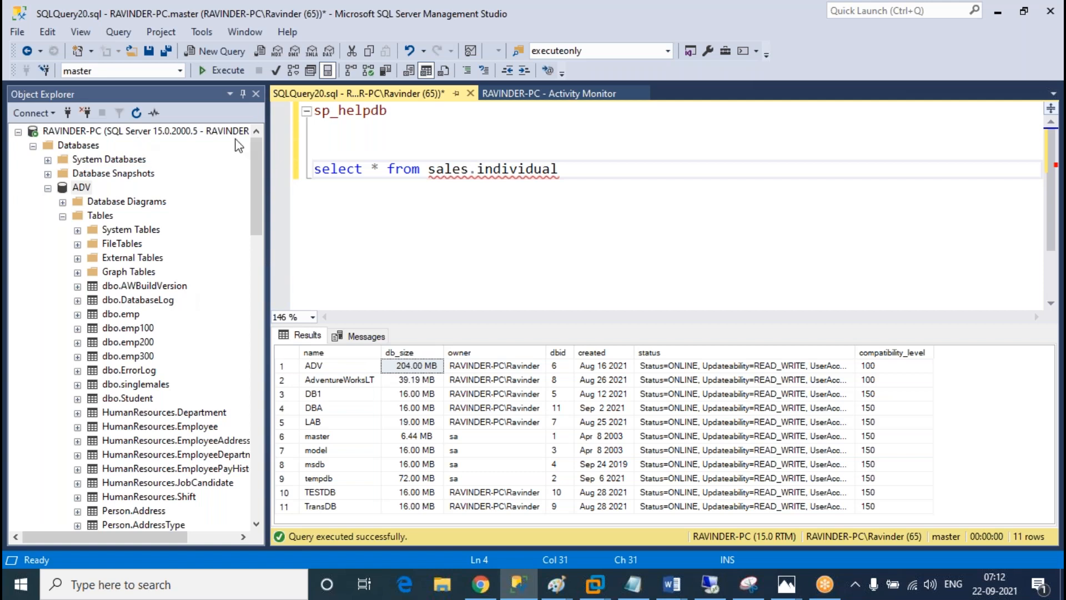
{"action": "left_click", "coordinate": [179, 70]}
{"action": "left_click", "coordinate": [106, 85]}
{"action": "left_click", "coordinate": [526, 199]}
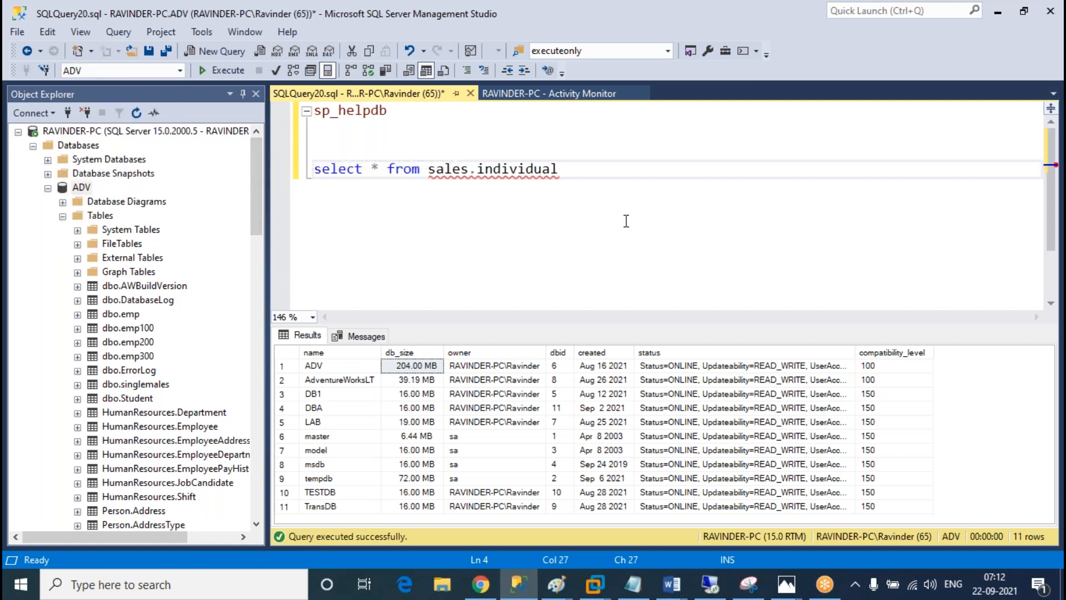
{"action": "left_click_drag", "start_coordinate": [631, 177], "coordinate": [190, 159]}
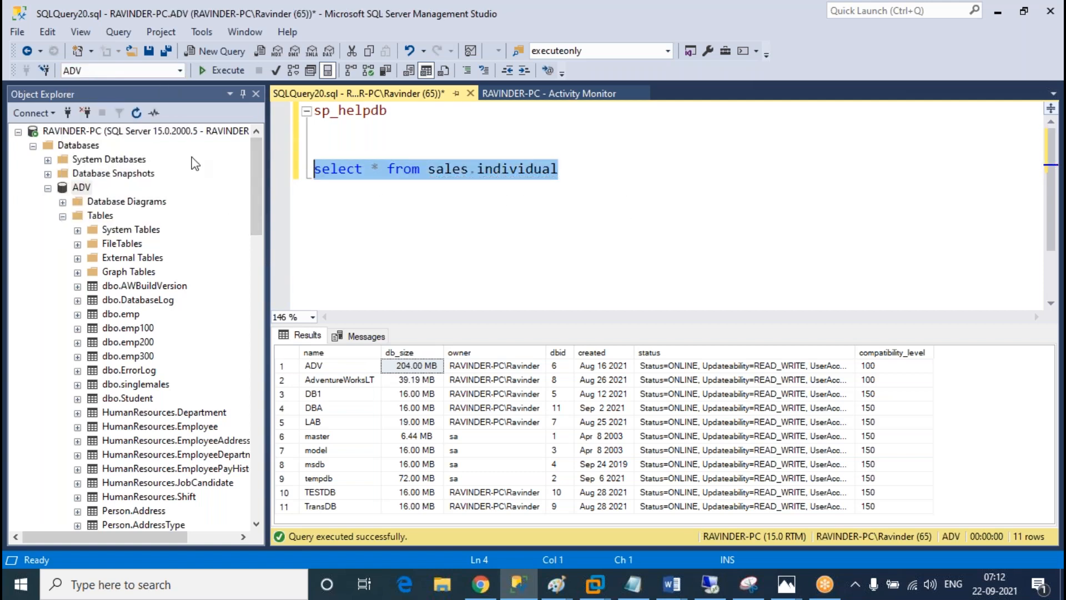
{"action": "left_click", "coordinate": [232, 69]}
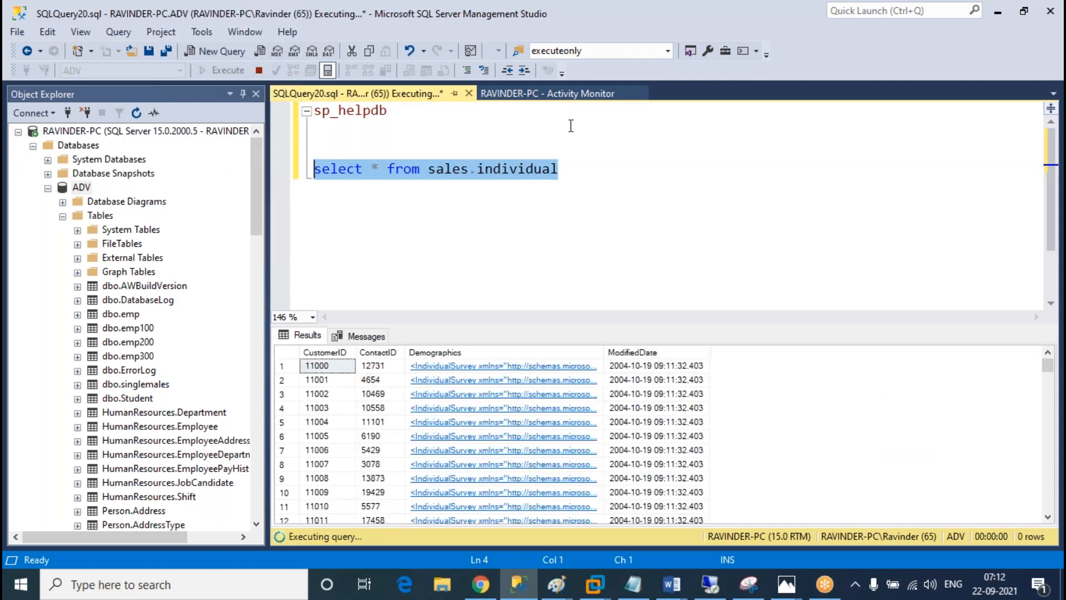
Step: Return to Activity Monitor, widen the File Name column of Data File I/O and examine ADV.mdf's read rate and response time
{"action": "left_click", "coordinate": [546, 93]}
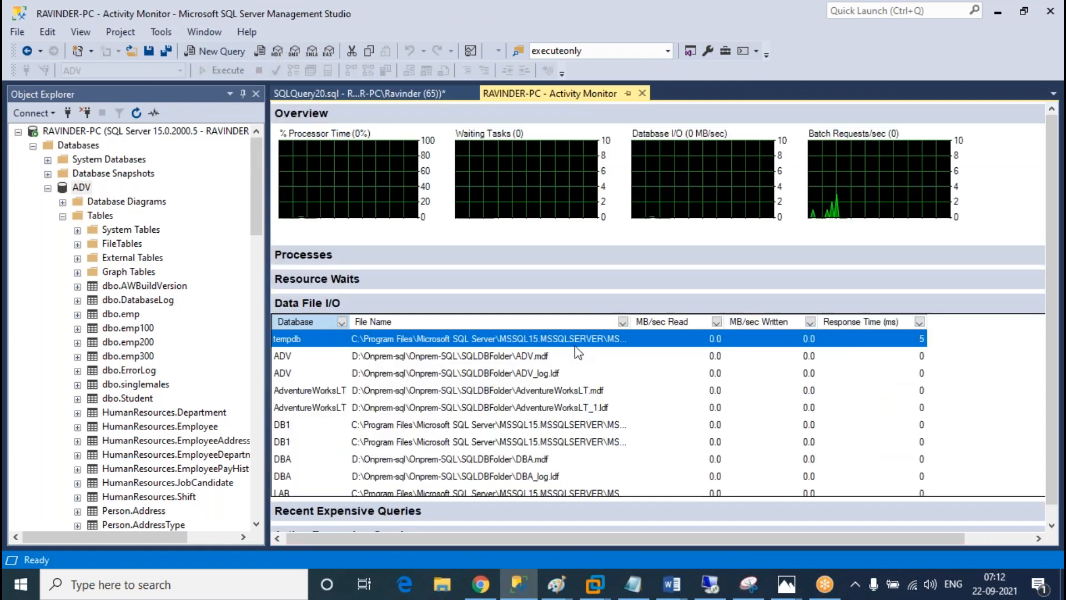
{"action": "left_click_drag", "start_coordinate": [632, 321], "coordinate": [707, 322]}
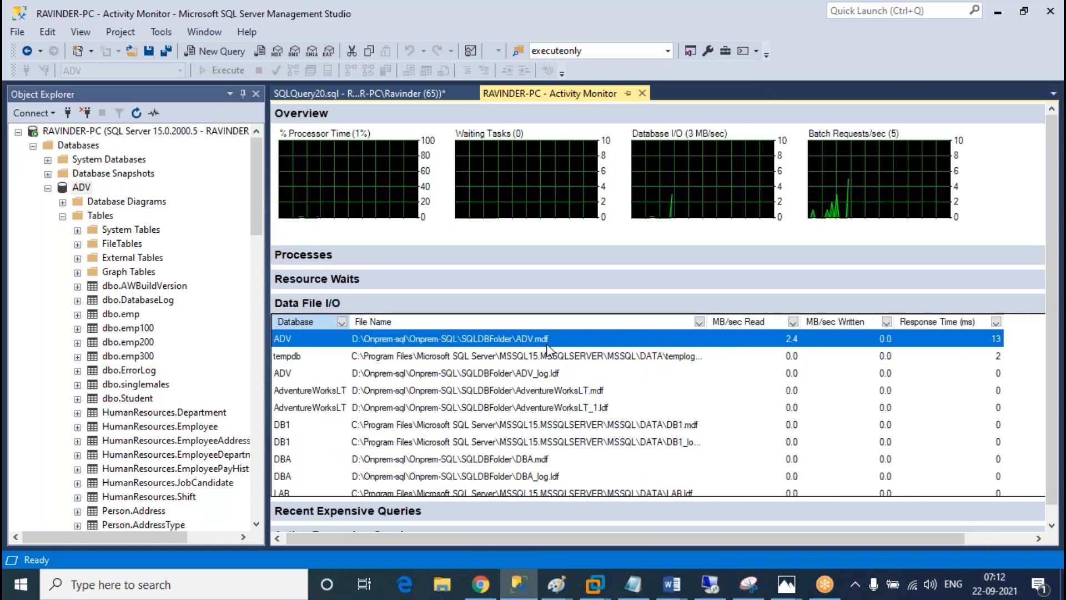
{"action": "left_click_drag", "start_coordinate": [557, 539], "coordinate": [473, 446]}
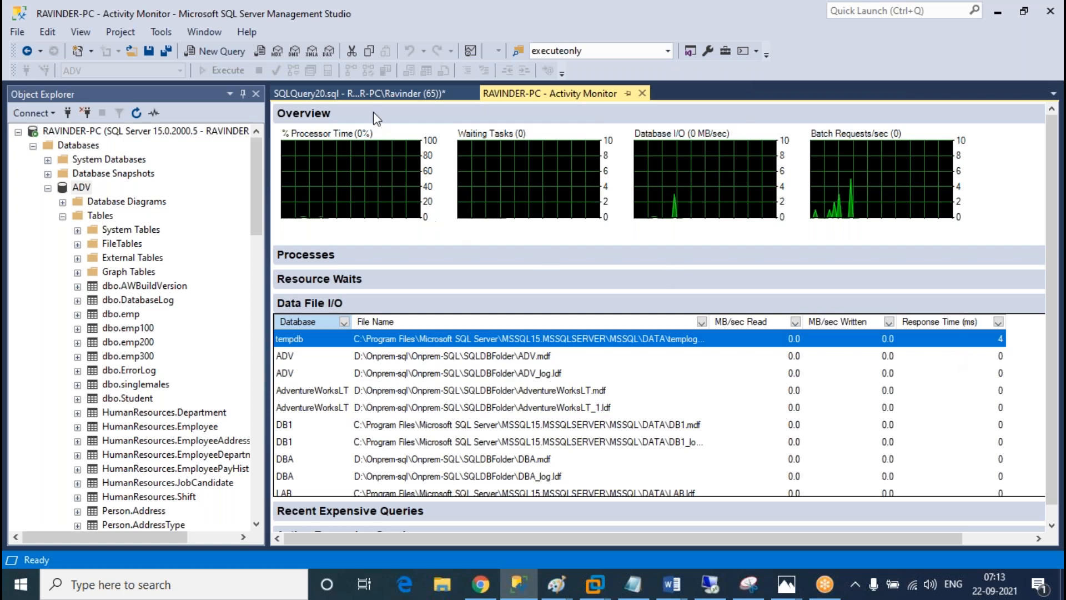
Step: Run the sales.individual select statement again to recheck Data File I/O in Activity Monitor
{"action": "left_click", "coordinate": [382, 89]}
{"action": "key", "text": "End"}
{"action": "key", "text": "shift+Home"}
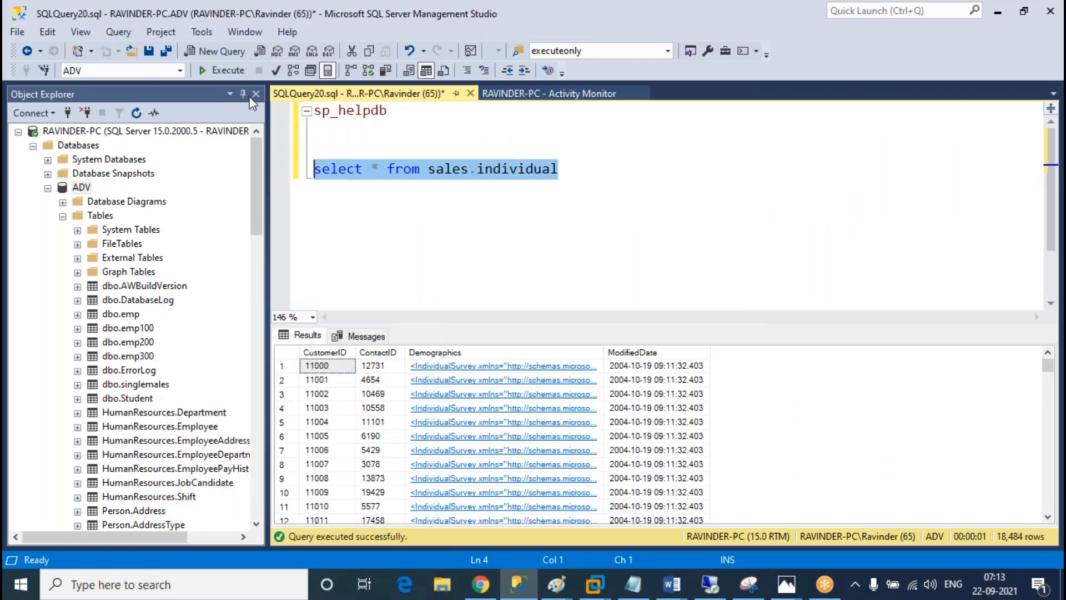
{"action": "left_click", "coordinate": [236, 71]}
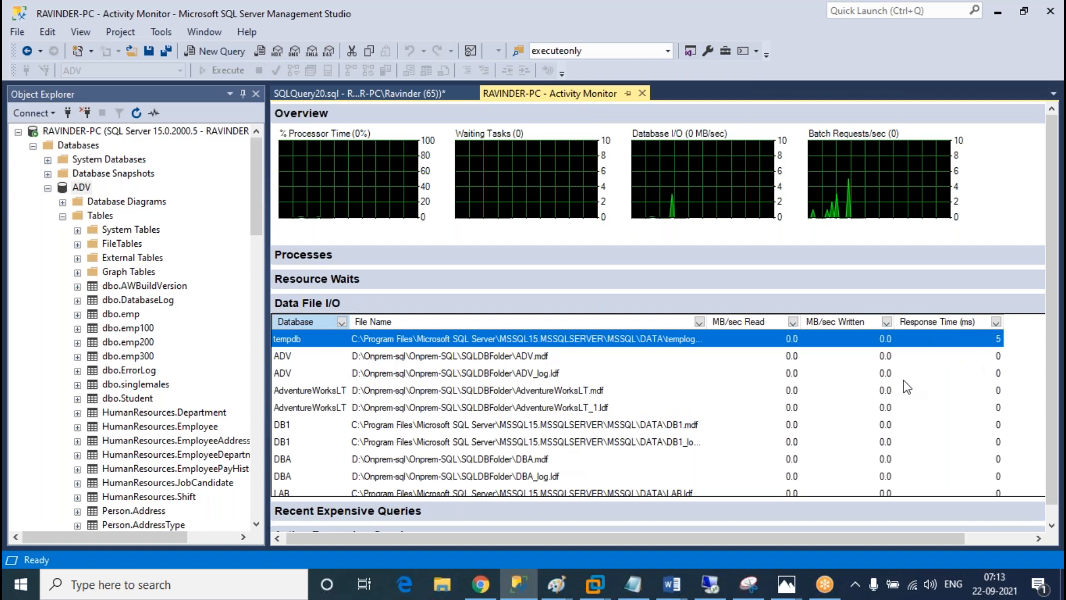
Step: Switch to the Azure portal in Chrome and try Standard SSD and Premium SSD as OS disk type before choosing Standard HDD
{"action": "left_click", "coordinate": [480, 584]}
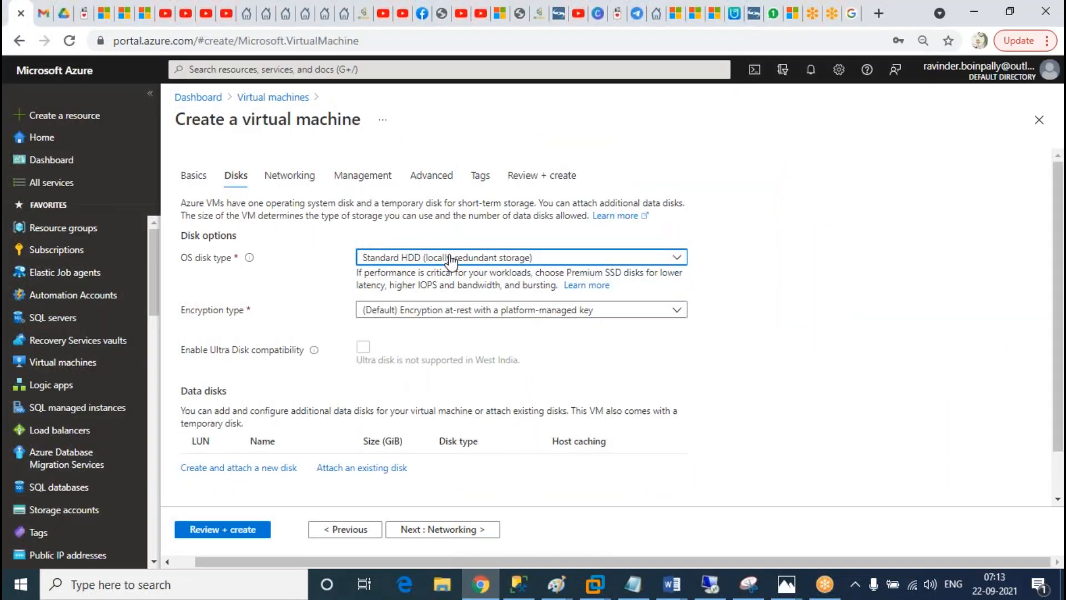
{"action": "left_click", "coordinate": [451, 257]}
{"action": "left_click", "coordinate": [409, 391]}
{"action": "left_click", "coordinate": [415, 257]}
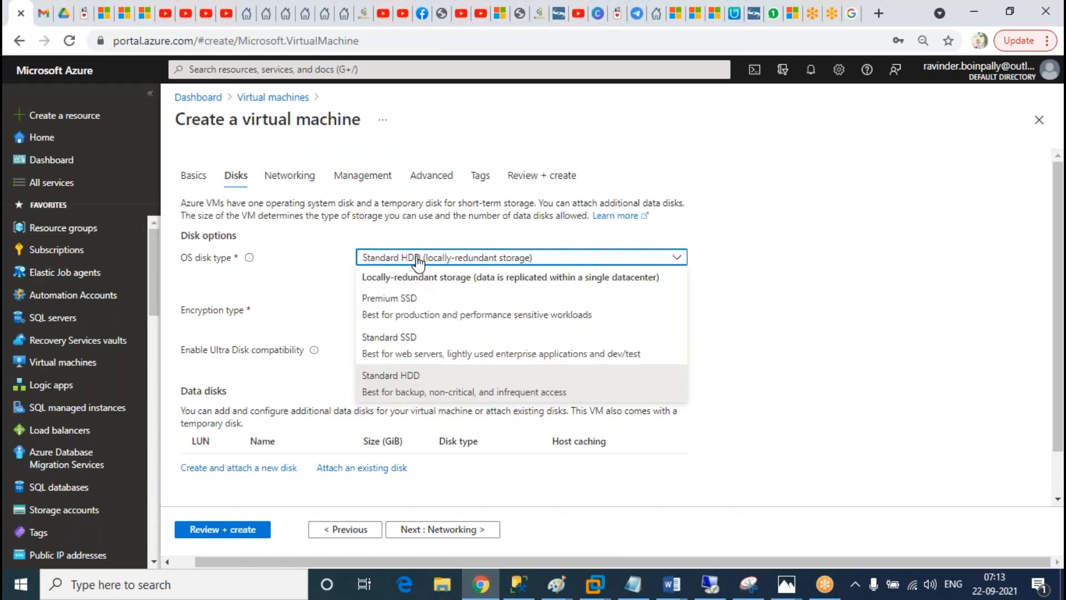
{"action": "left_click", "coordinate": [397, 356]}
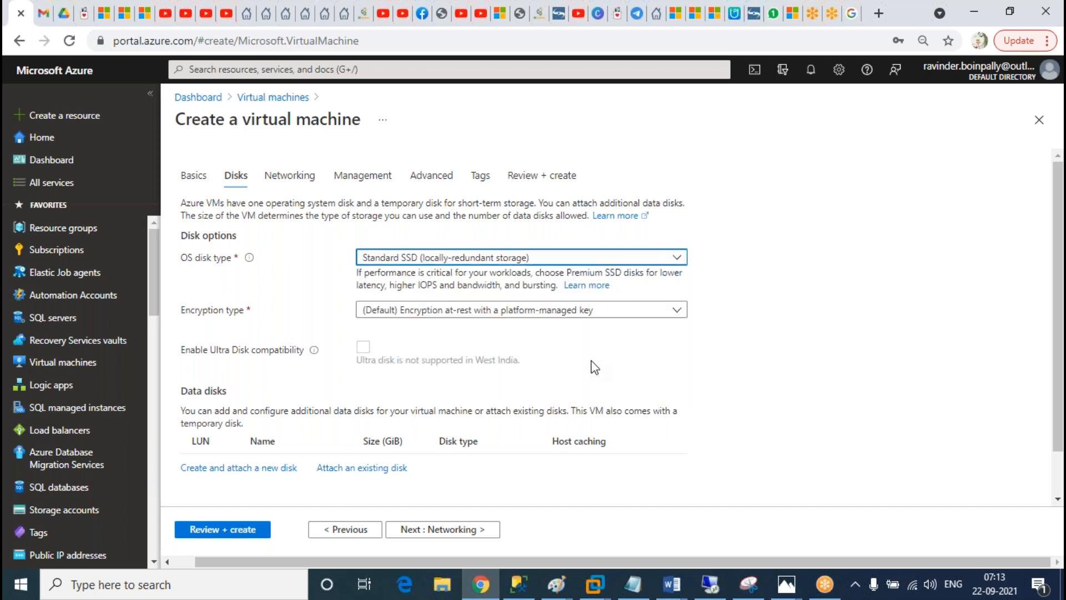
{"action": "left_click", "coordinate": [472, 259]}
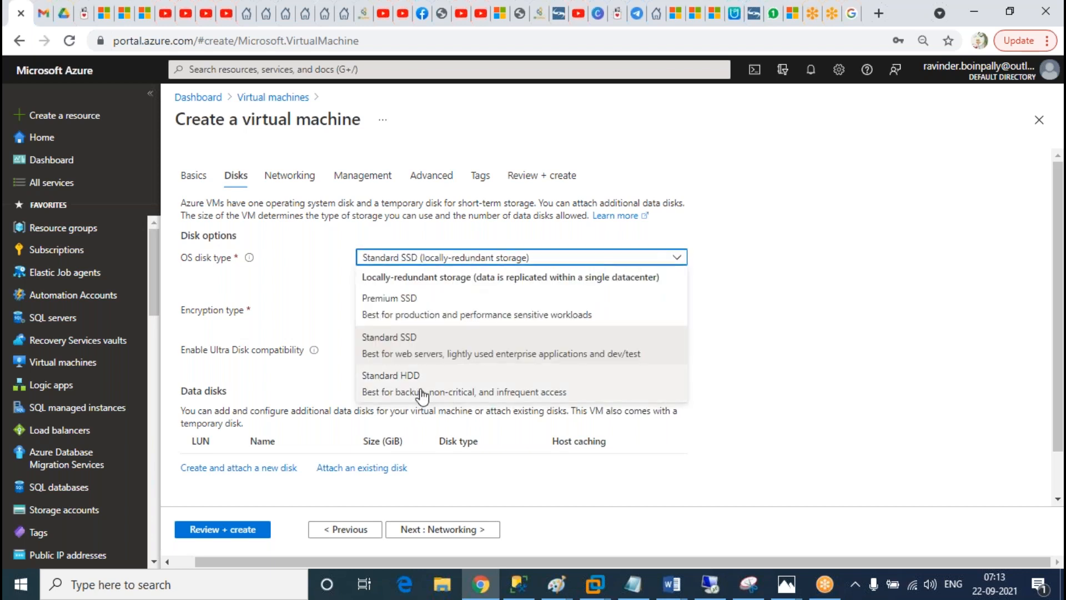
{"action": "left_click", "coordinate": [410, 312]}
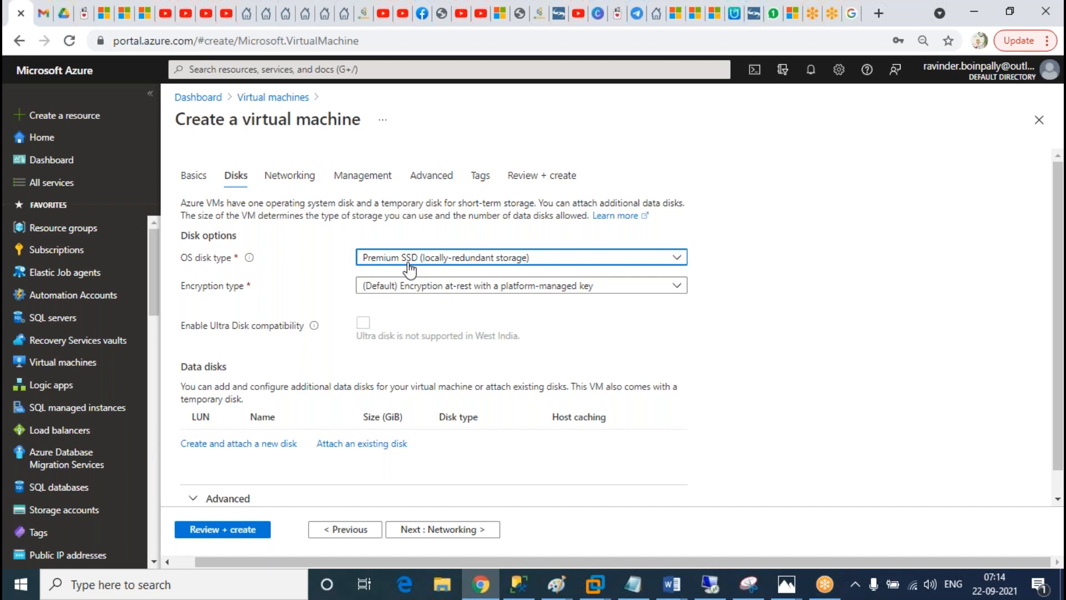
{"action": "left_click", "coordinate": [409, 268]}
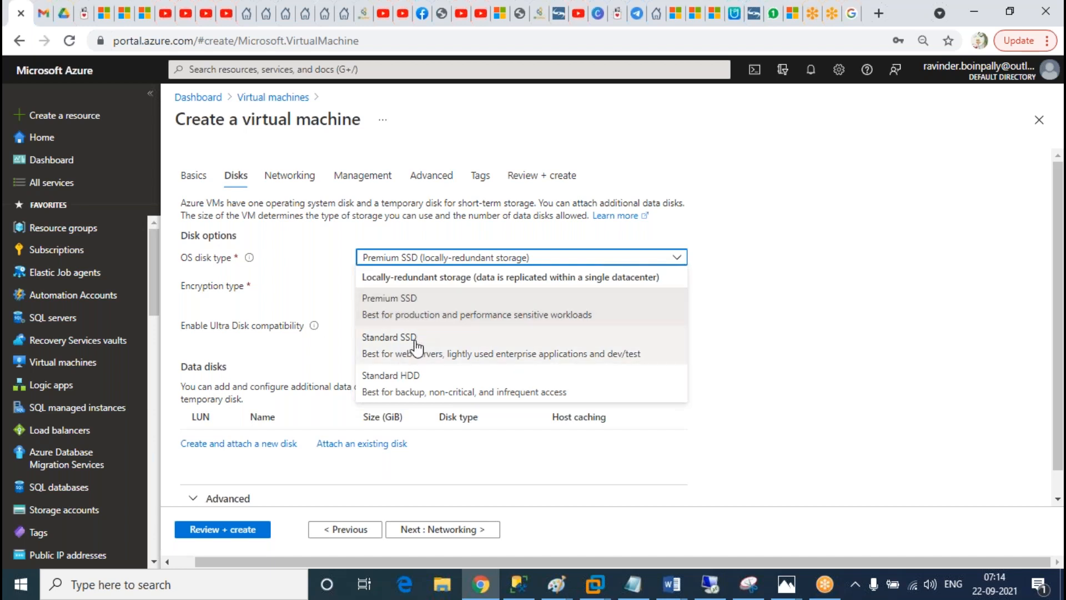
{"action": "left_click", "coordinate": [412, 390]}
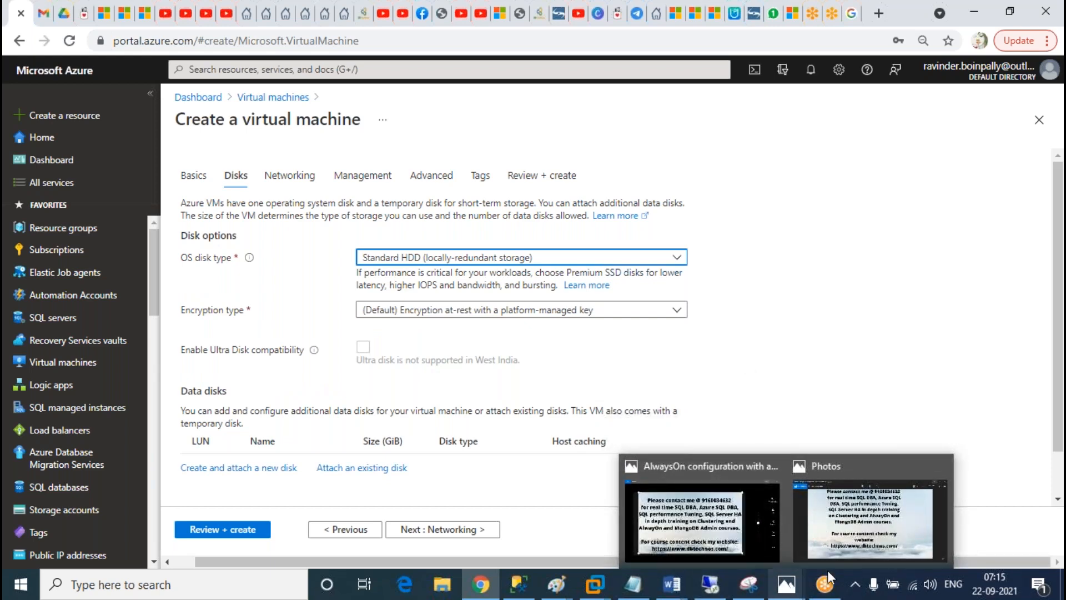
{"action": "mouse_move", "coordinate": [806, 580]}
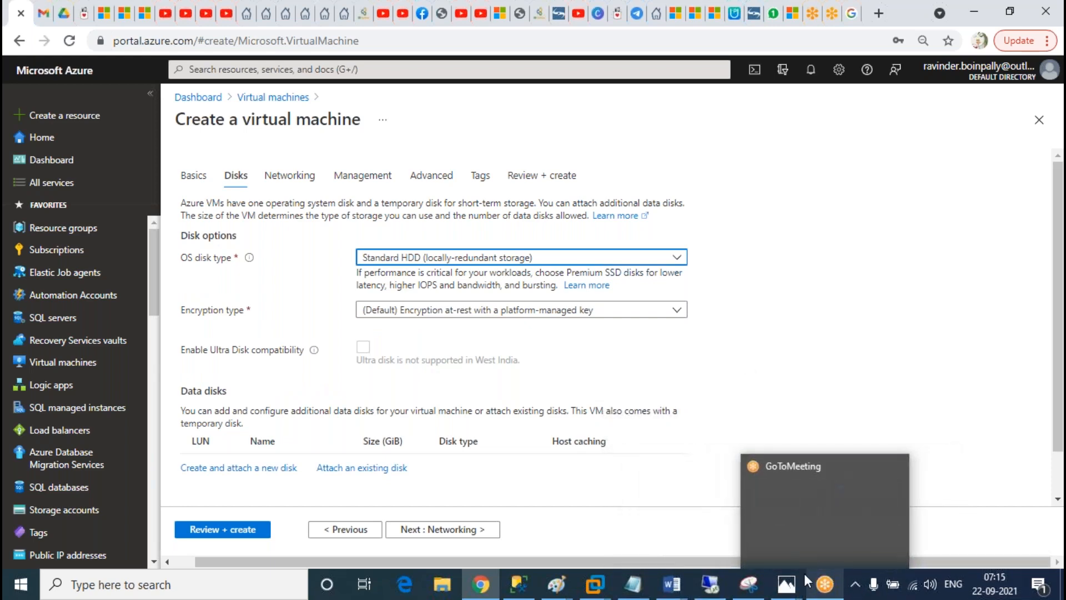
{"action": "left_click", "coordinate": [855, 584]}
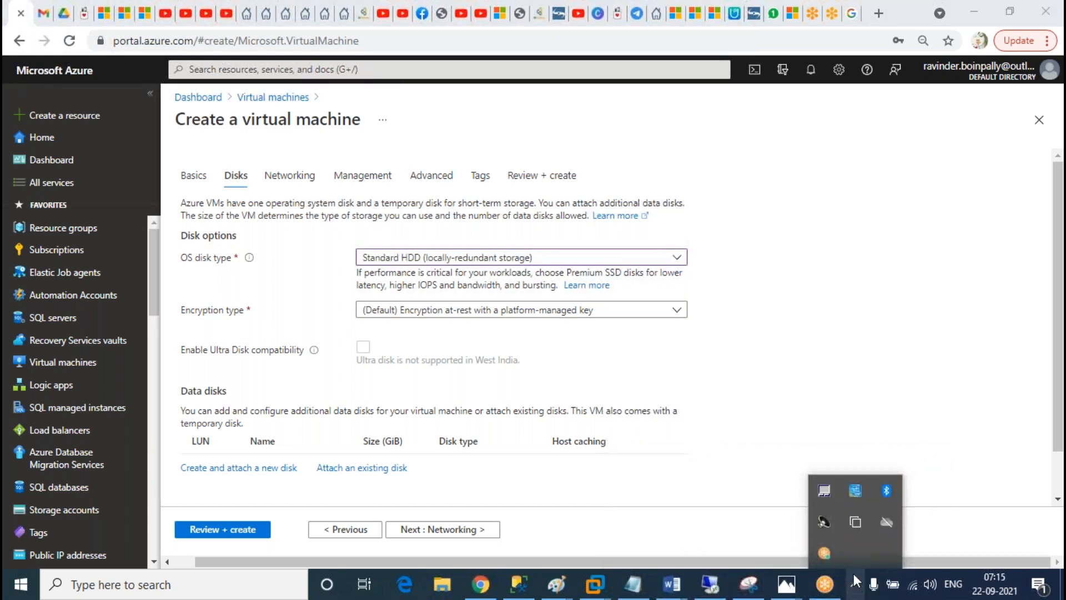
{"action": "right_click", "coordinate": [869, 576]}
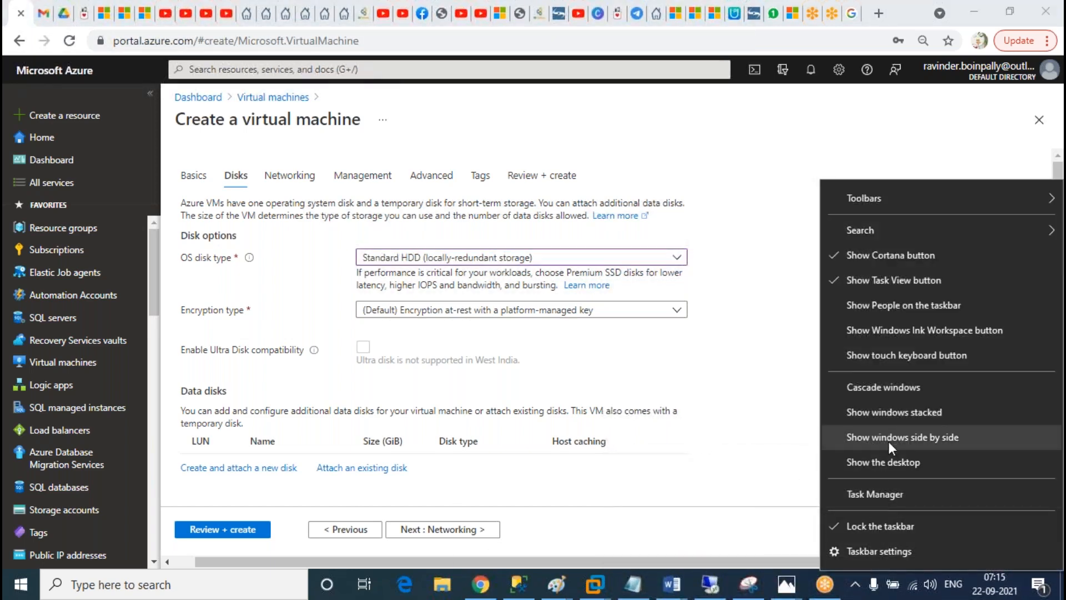
Step: Open Resource Monitor from Task Manager's performance view and widen its window to show all Disk columns
{"action": "left_click", "coordinate": [875, 493]}
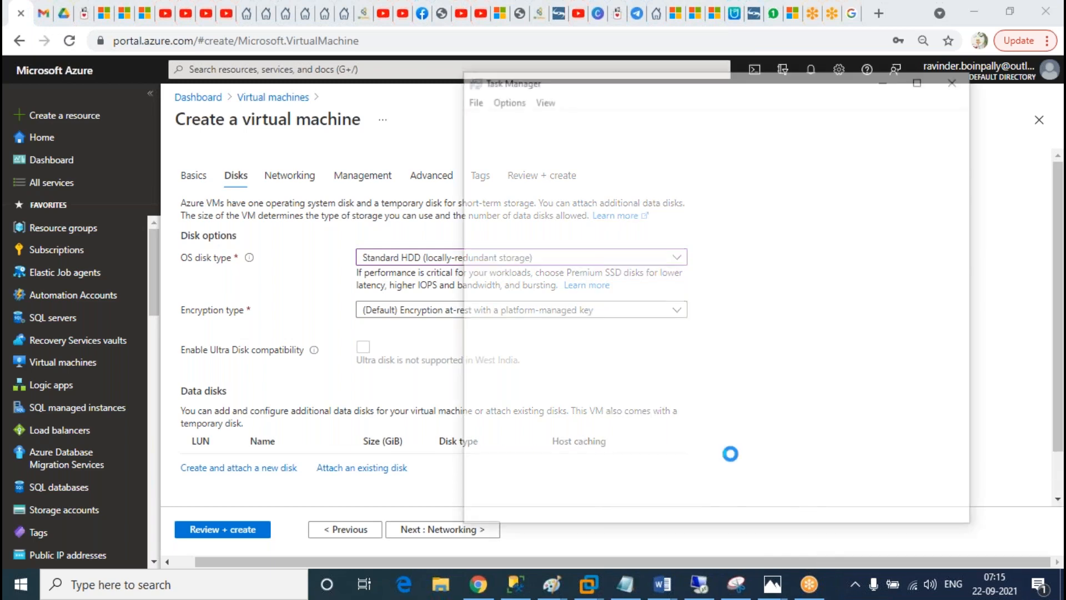
{"action": "left_click", "coordinate": [922, 78]}
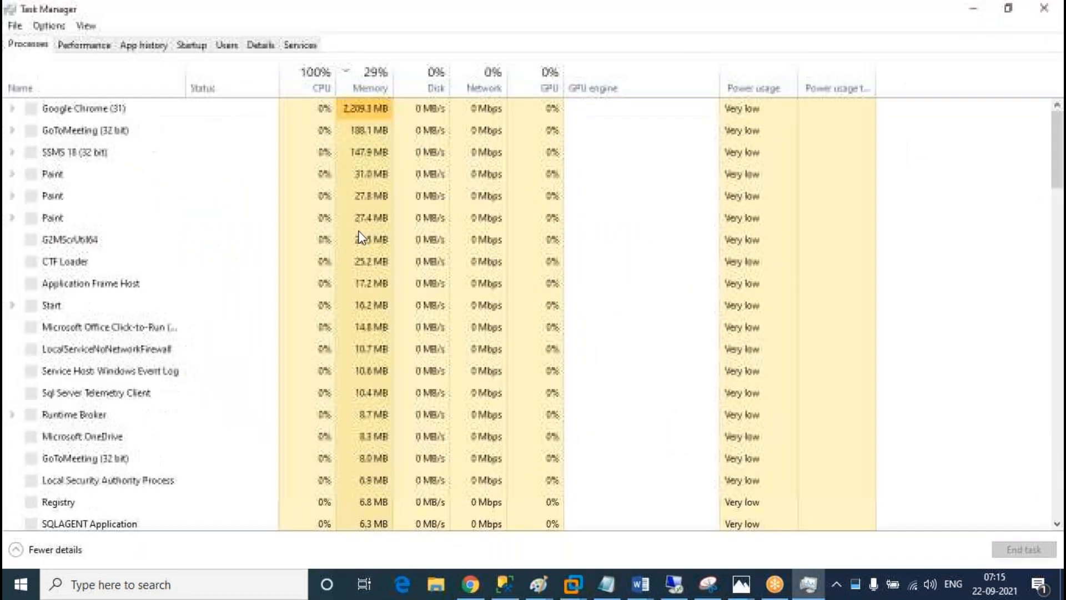
{"action": "left_click", "coordinate": [93, 48]}
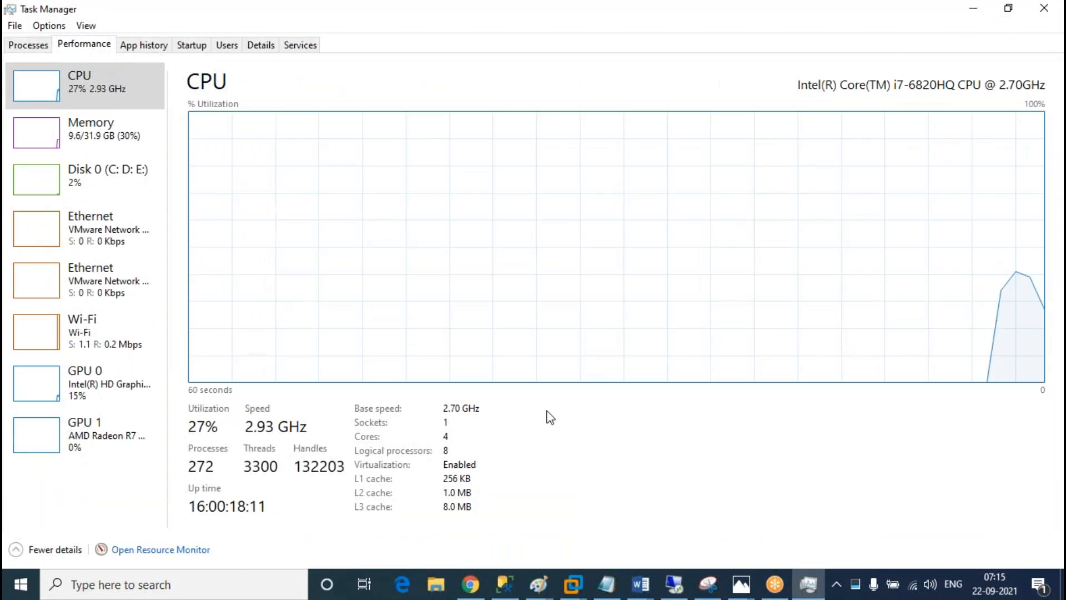
{"action": "left_click", "coordinate": [162, 553]}
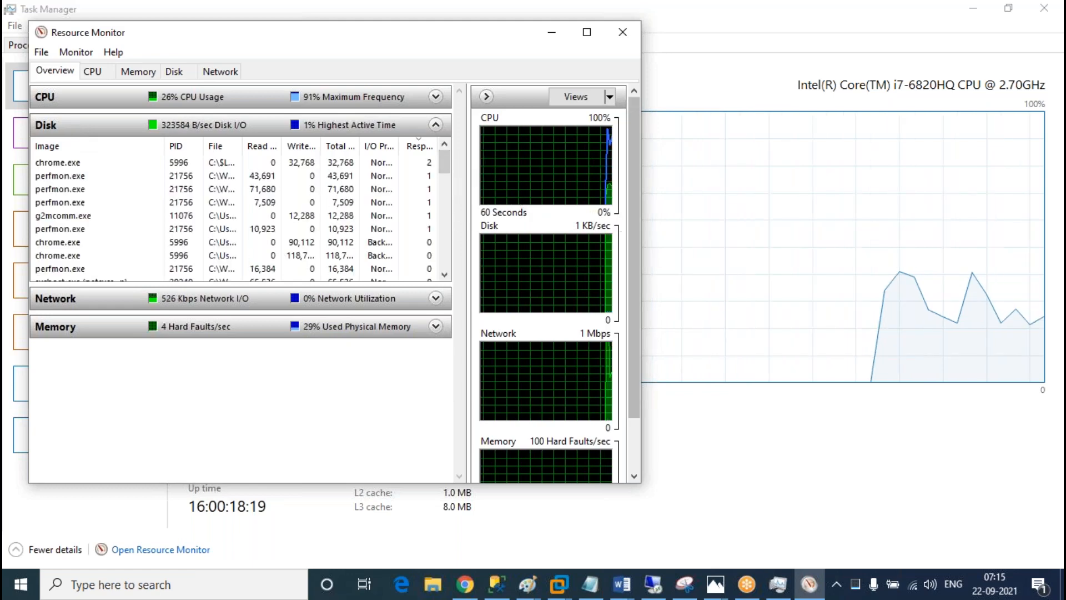
{"action": "left_click_drag", "start_coordinate": [642, 237], "coordinate": [896, 249]}
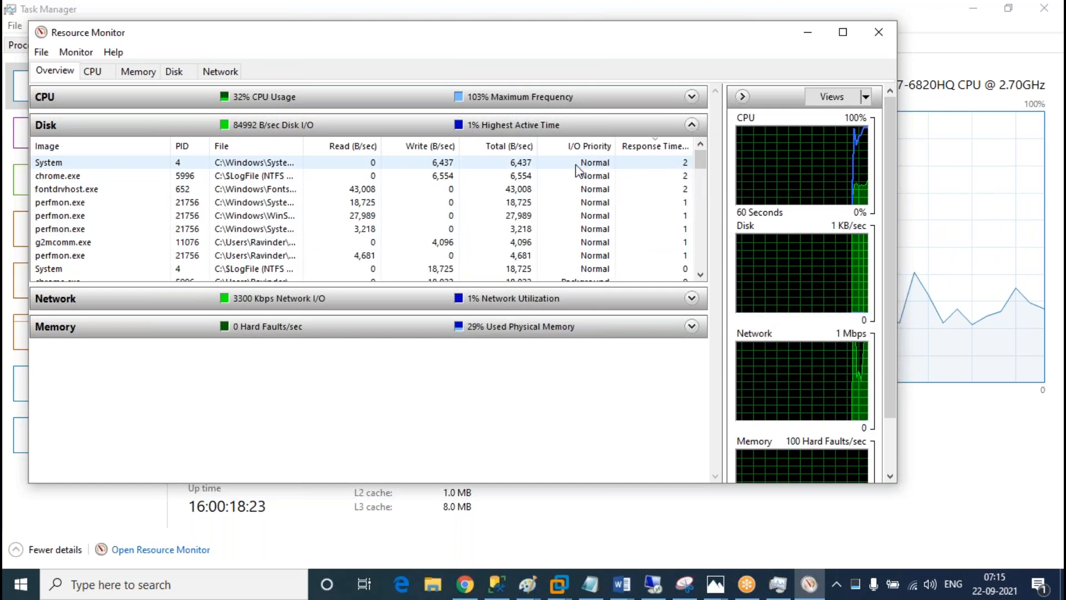
Step: Switch to the query window in SQL Server Management Studio and copy the text select * from sales
{"action": "left_click", "coordinate": [500, 586]}
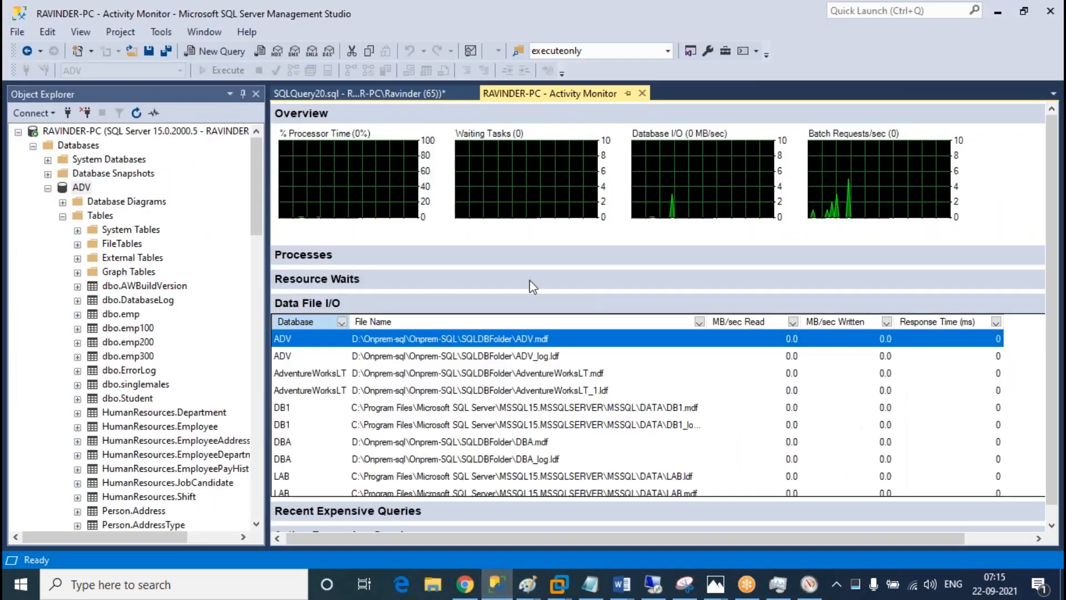
{"action": "left_click", "coordinate": [389, 96]}
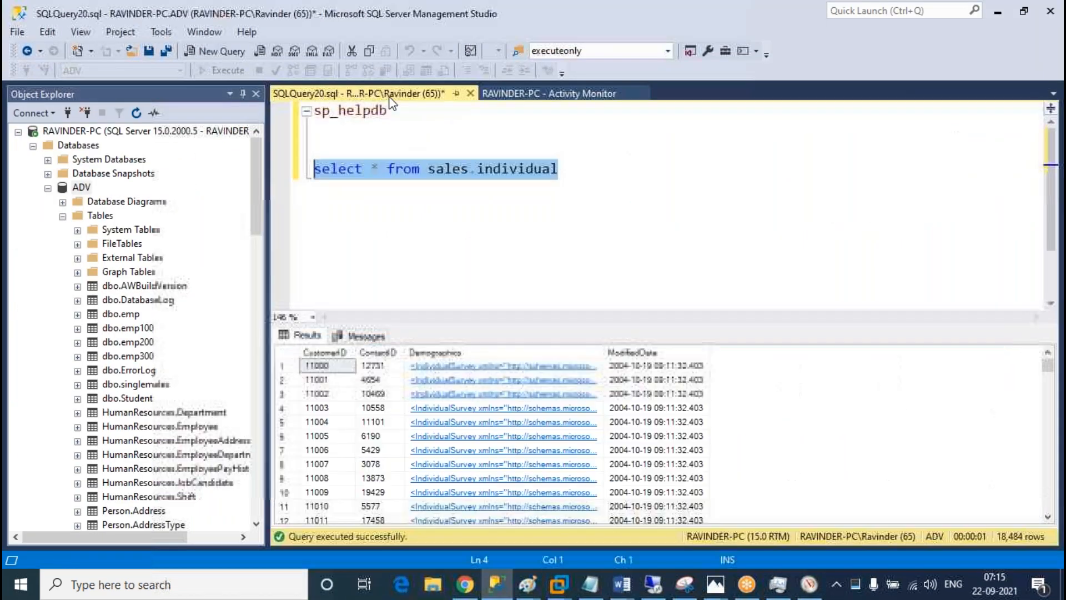
{"action": "left_click", "coordinate": [607, 169]}
{"action": "left_click_drag", "start_coordinate": [619, 169], "coordinate": [317, 170]}
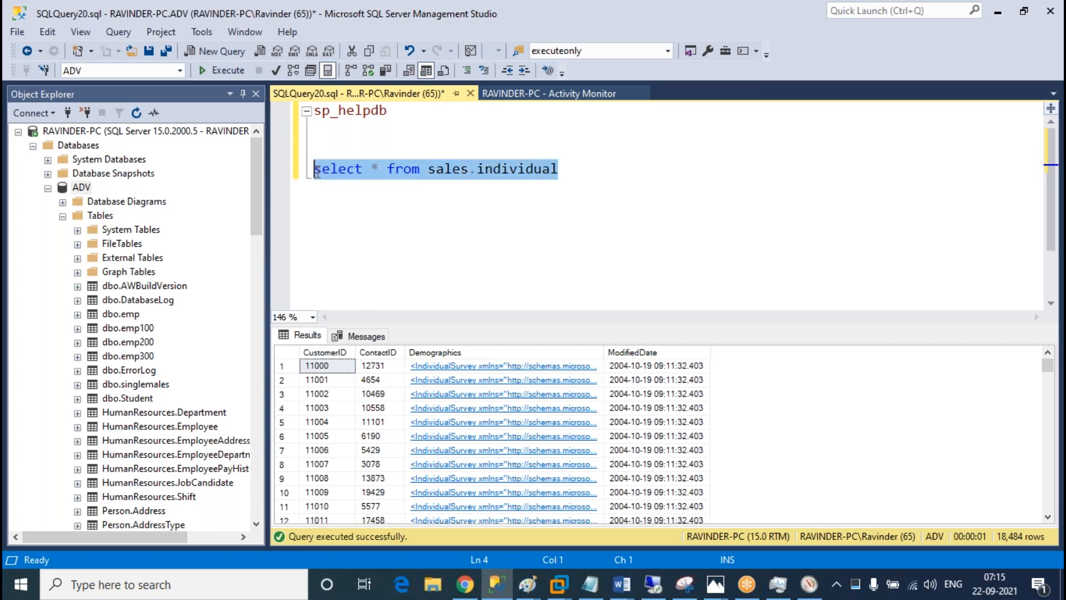
{"action": "left_click", "coordinate": [593, 176]}
{"action": "left_click_drag", "start_coordinate": [593, 176], "coordinate": [313, 169]}
{"action": "left_click", "coordinate": [607, 180]}
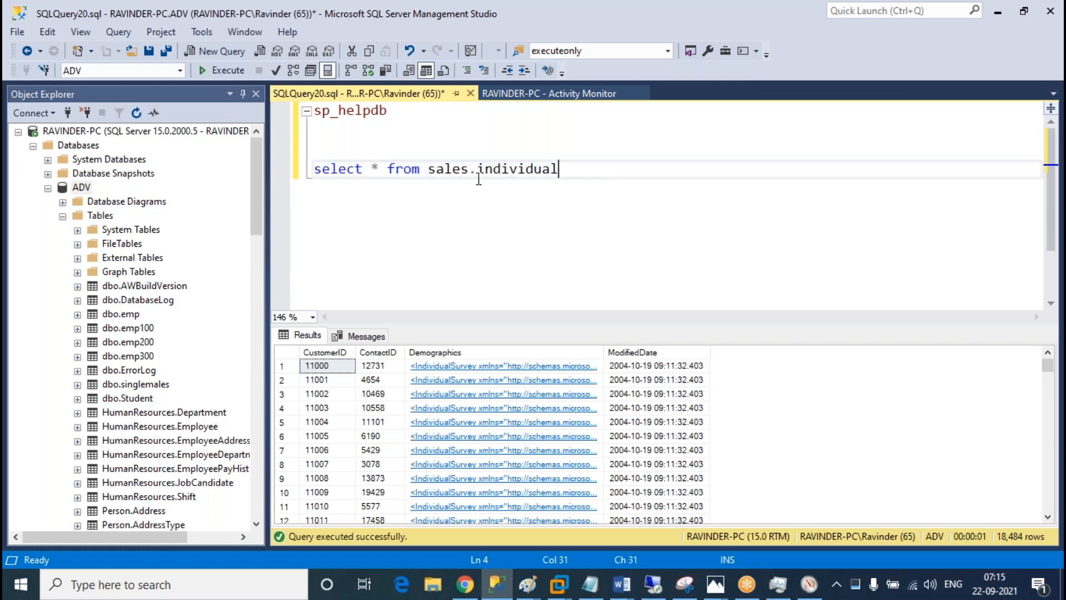
{"action": "left_click_drag", "start_coordinate": [470, 172], "coordinate": [314, 178]}
{"action": "key", "text": "ctrl+c"}
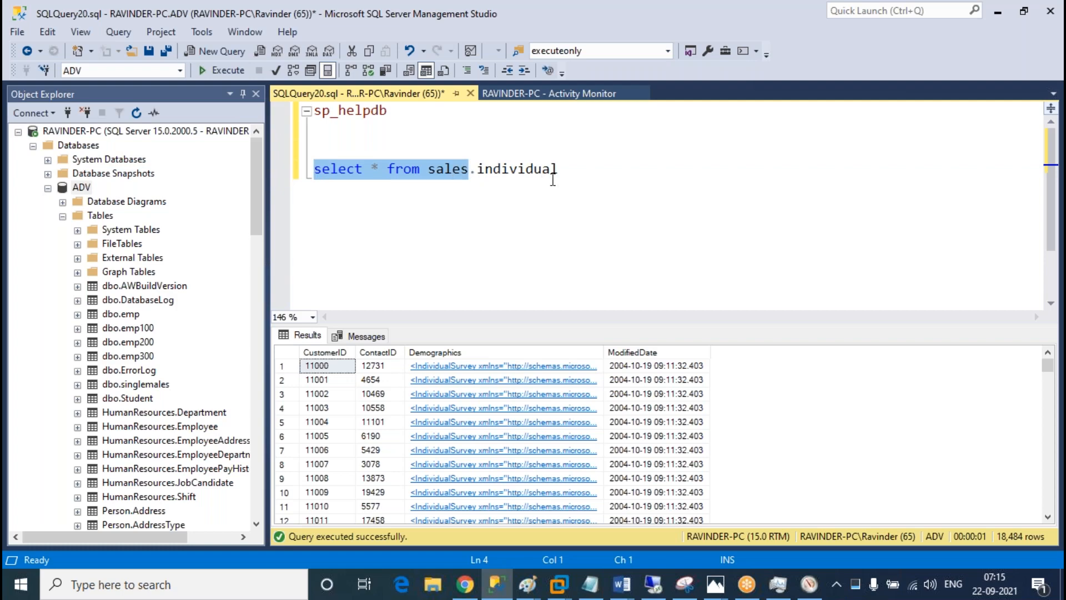
Step: Add the statement select * from sales.SalesOrderDetail two lines below the existing select and highlight it
{"action": "left_click", "coordinate": [586, 164]}
{"action": "key", "text": "Return"}
{"action": "key", "text": "Return"}
{"action": "key", "text": "ctrl+v"}
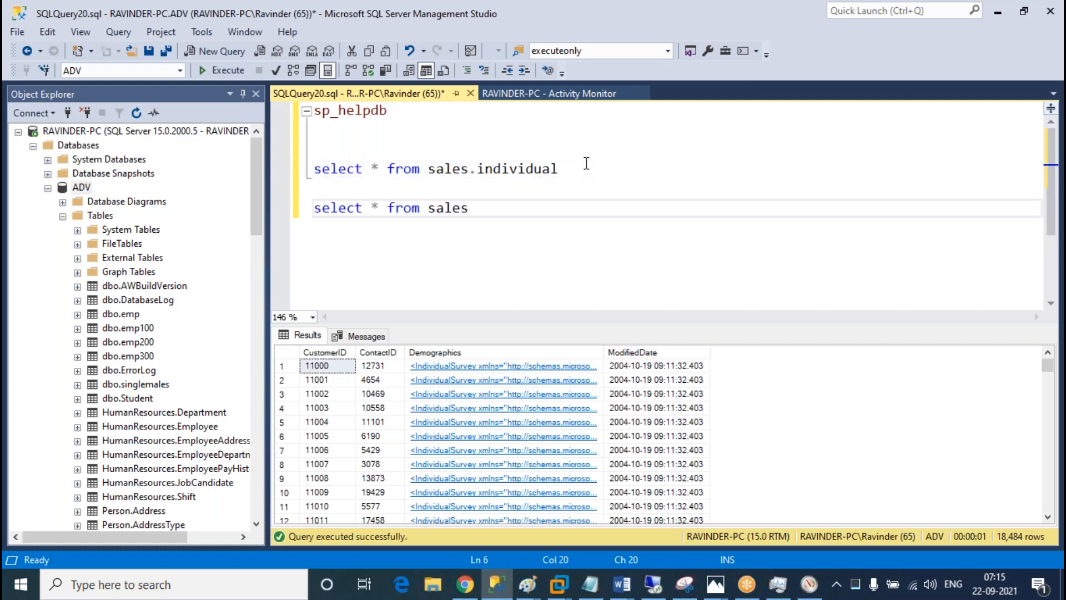
{"action": "type", "text": ".sal"}
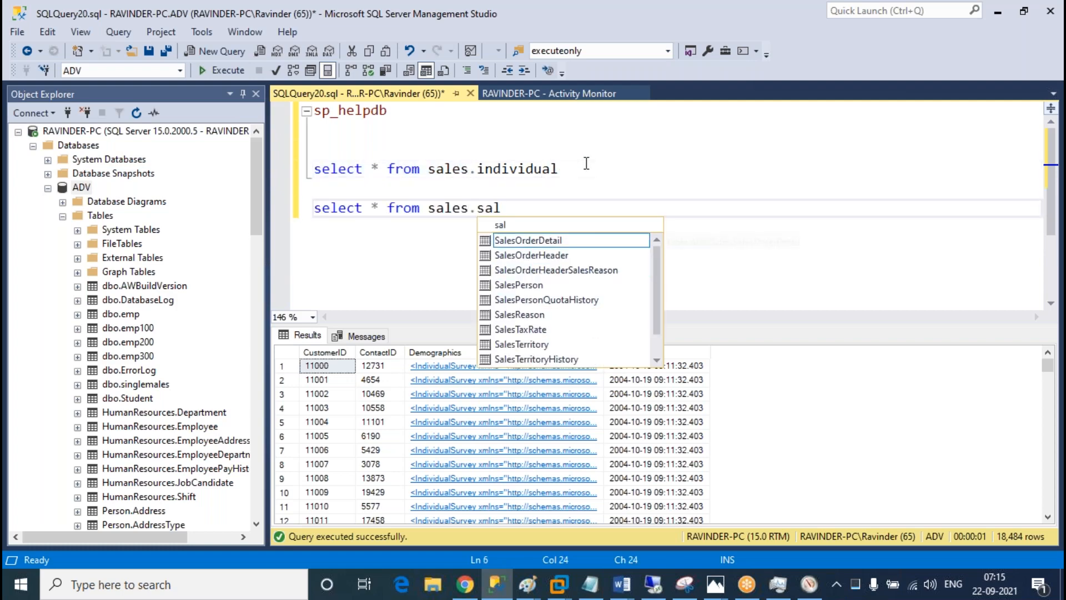
{"action": "left_click", "coordinate": [575, 240]}
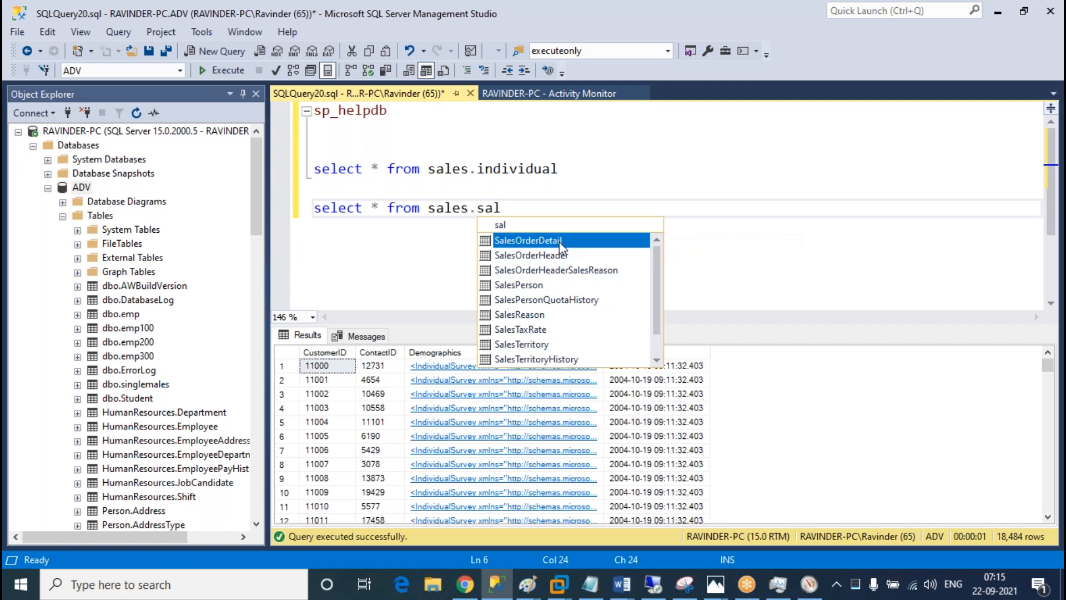
{"action": "key", "text": "Tab"}
{"action": "left_click_drag", "start_coordinate": [611, 212], "coordinate": [288, 220]}
Step: Switch to Resource Monitor, widen the File column of the Disk list and maximize the window
{"action": "left_click", "coordinate": [809, 587]}
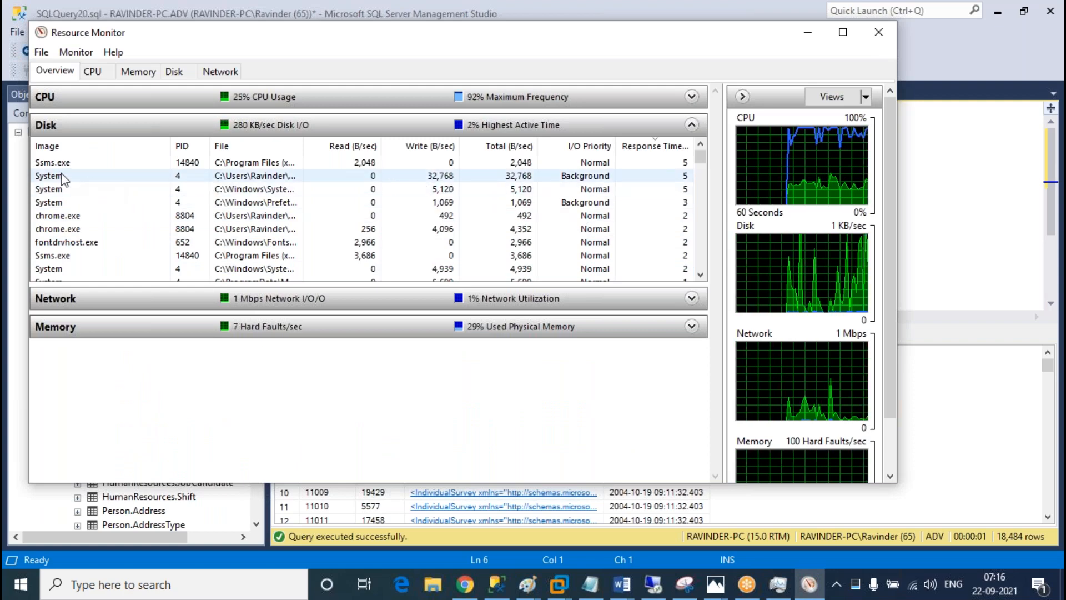
{"action": "left_click_drag", "start_coordinate": [303, 145], "coordinate": [432, 107]}
{"action": "left_click", "coordinate": [842, 32]}
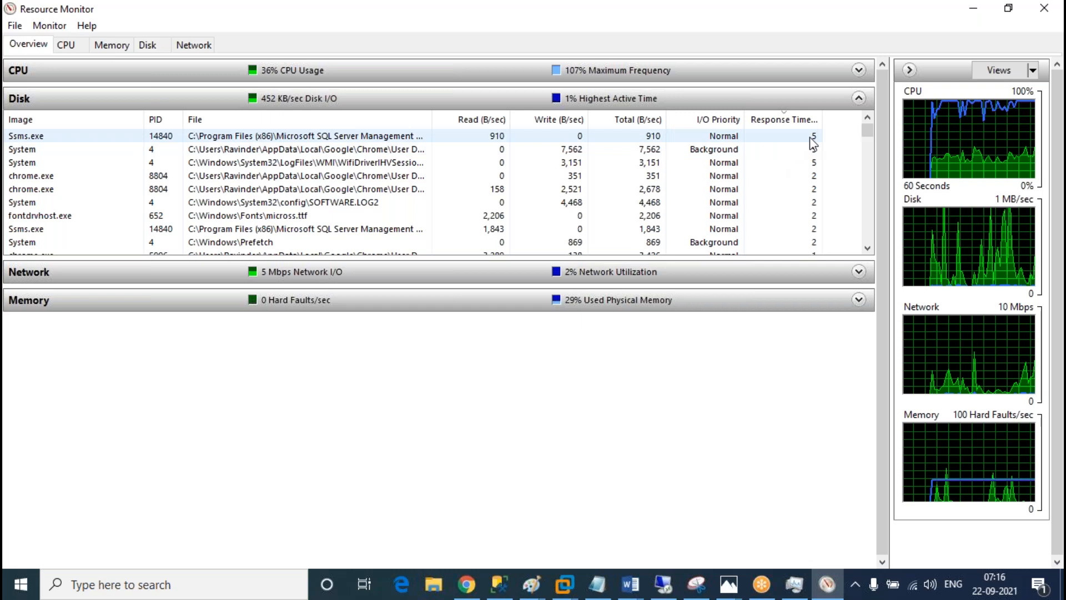
Step: Return to SQL Server Management Studio and run only the select * from sales.SalesOrderDetail statement
{"action": "left_click", "coordinate": [499, 583]}
{"action": "left_click", "coordinate": [618, 231]}
{"action": "left_click_drag", "start_coordinate": [627, 222], "coordinate": [314, 207]}
{"action": "left_click", "coordinate": [225, 70]}
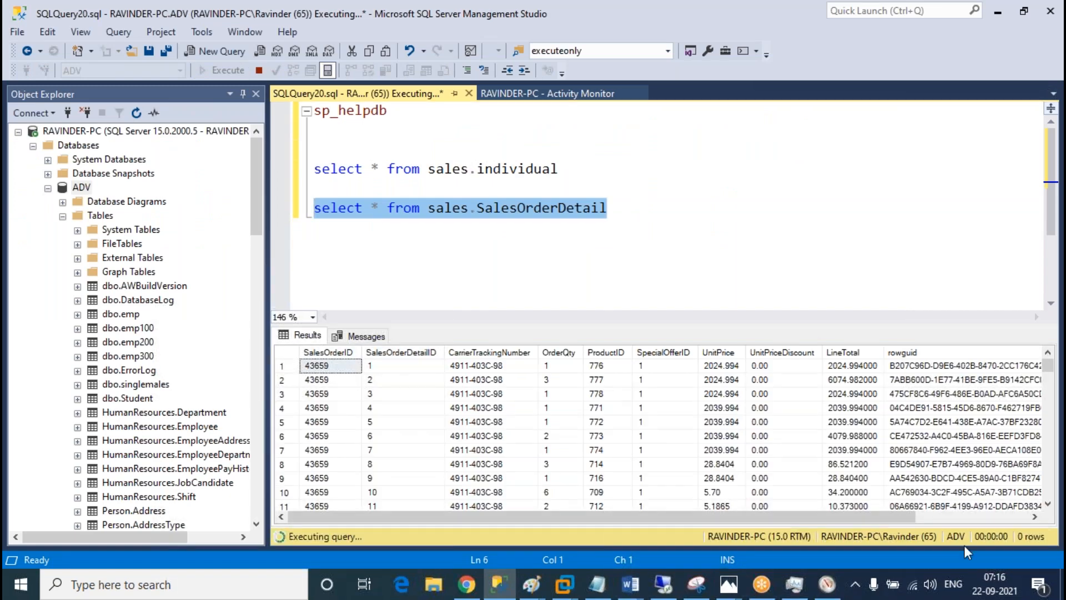
Step: Examine file activity in Resource Monitor's Disk list and check the query's elapsed time in SQL Server Management Studio
{"action": "left_click", "coordinate": [827, 584]}
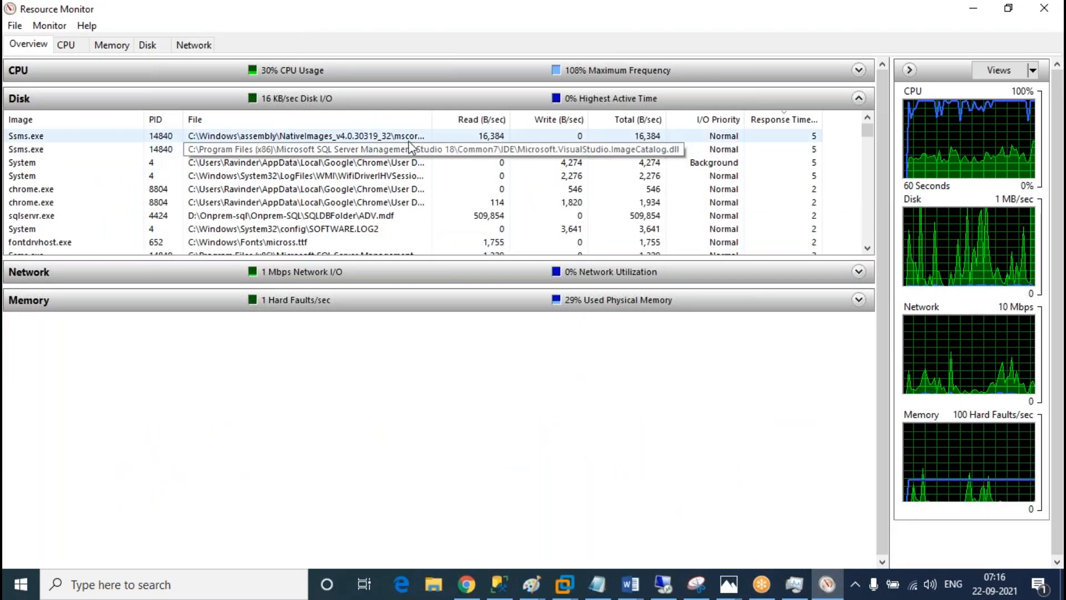
{"action": "left_click_drag", "start_coordinate": [432, 115], "coordinate": [731, 107]}
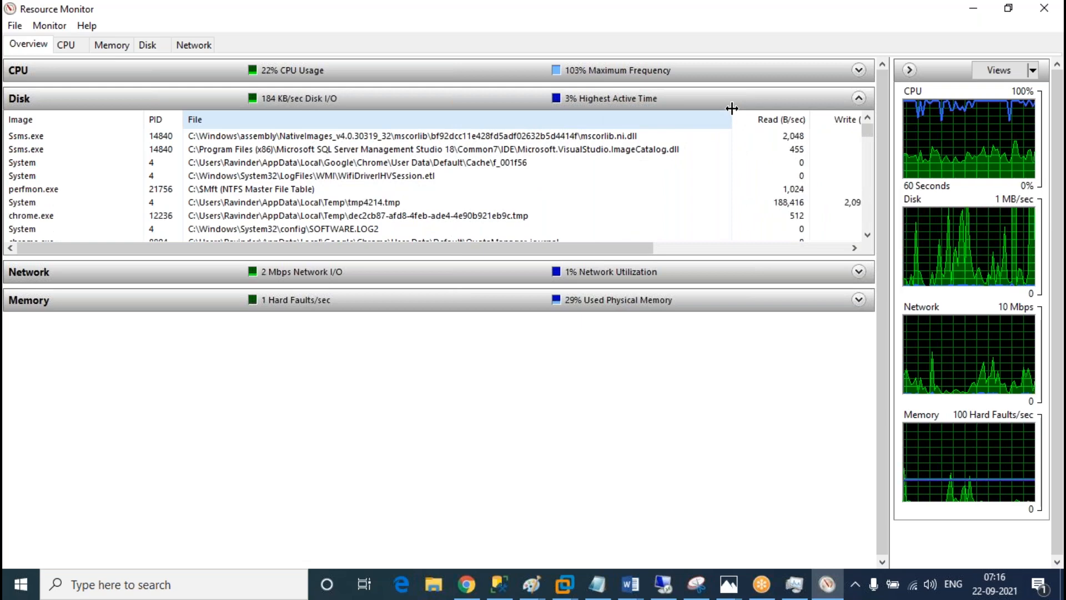
{"action": "left_click_drag", "start_coordinate": [731, 108], "coordinate": [359, 123]}
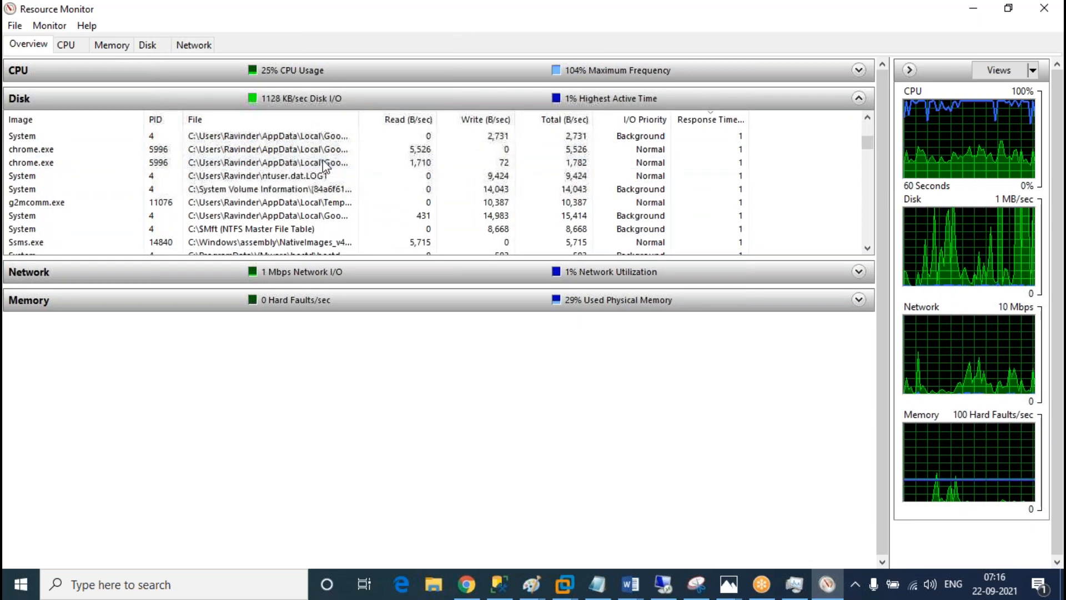
{"action": "scroll", "coordinate": [325, 166], "scroll_direction": "down", "scroll_amount": 2}
{"action": "scroll", "coordinate": [324, 166], "scroll_direction": "up", "scroll_amount": 3}
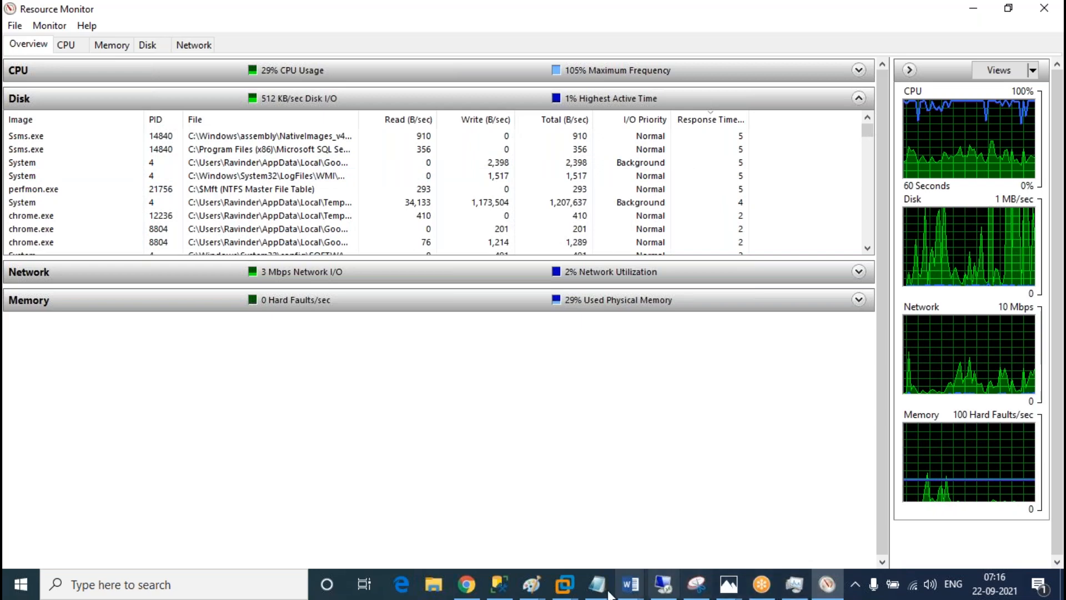
{"action": "left_click", "coordinate": [502, 589]}
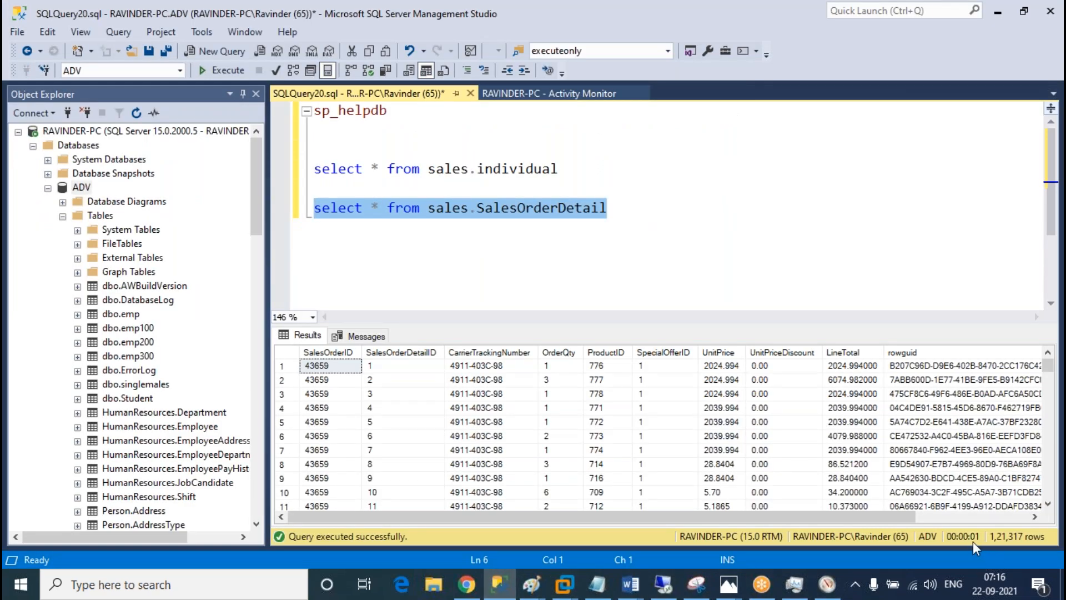
{"action": "left_click", "coordinate": [500, 590]}
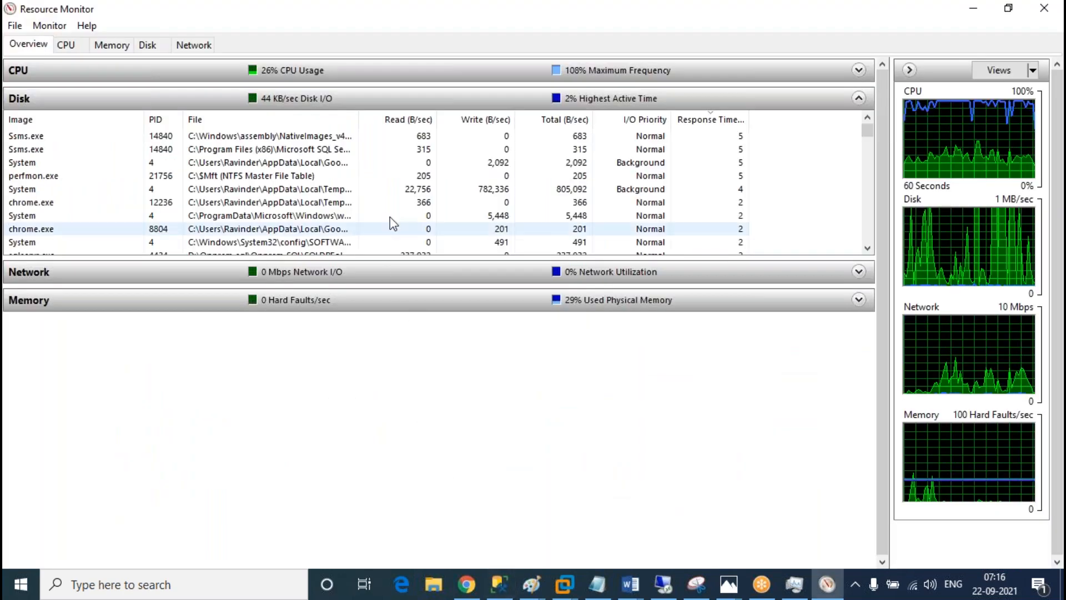
Step: Widen the File column in Resource Monitor, locate sqlservr.exe's ADV.mdf entry and examine its read, write and response time columns
{"action": "left_click", "coordinate": [291, 150]}
{"action": "left_click_drag", "start_coordinate": [361, 123], "coordinate": [664, 122]}
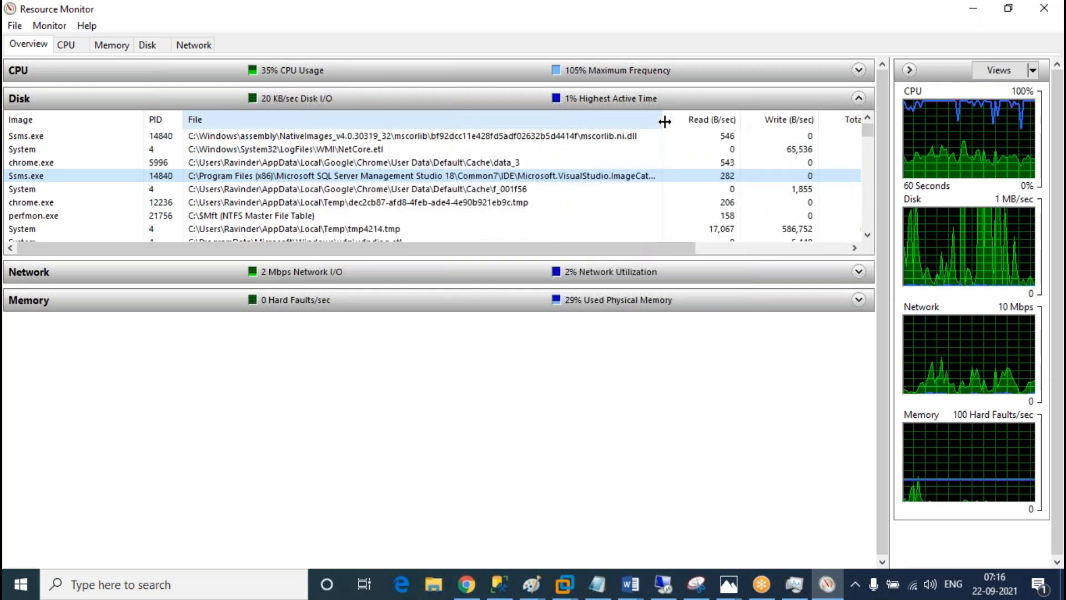
{"action": "scroll", "coordinate": [405, 167], "scroll_direction": "down", "scroll_amount": 2}
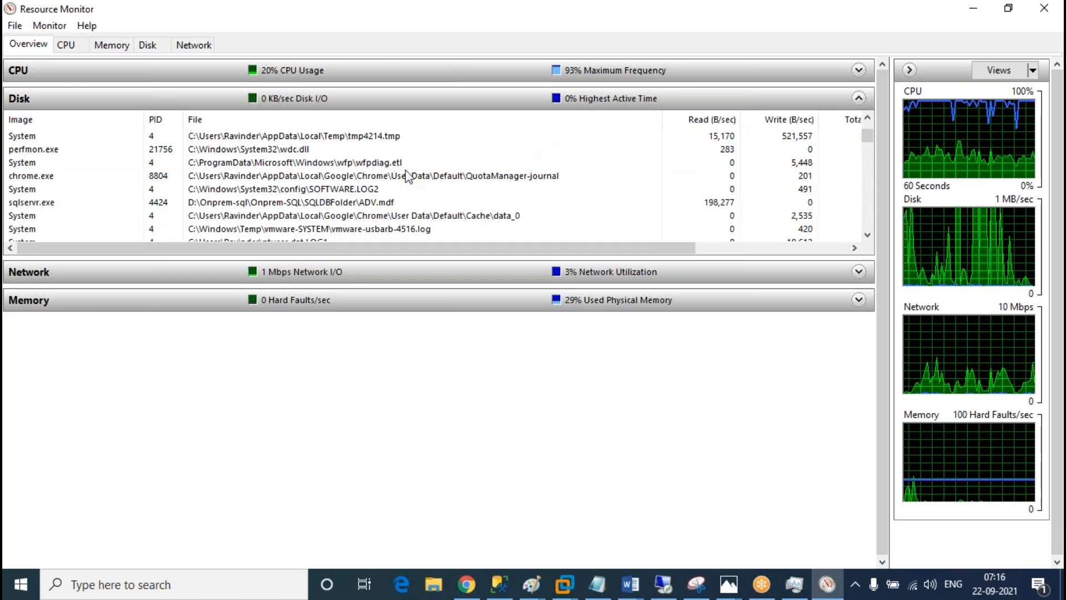
{"action": "left_click", "coordinate": [383, 215]}
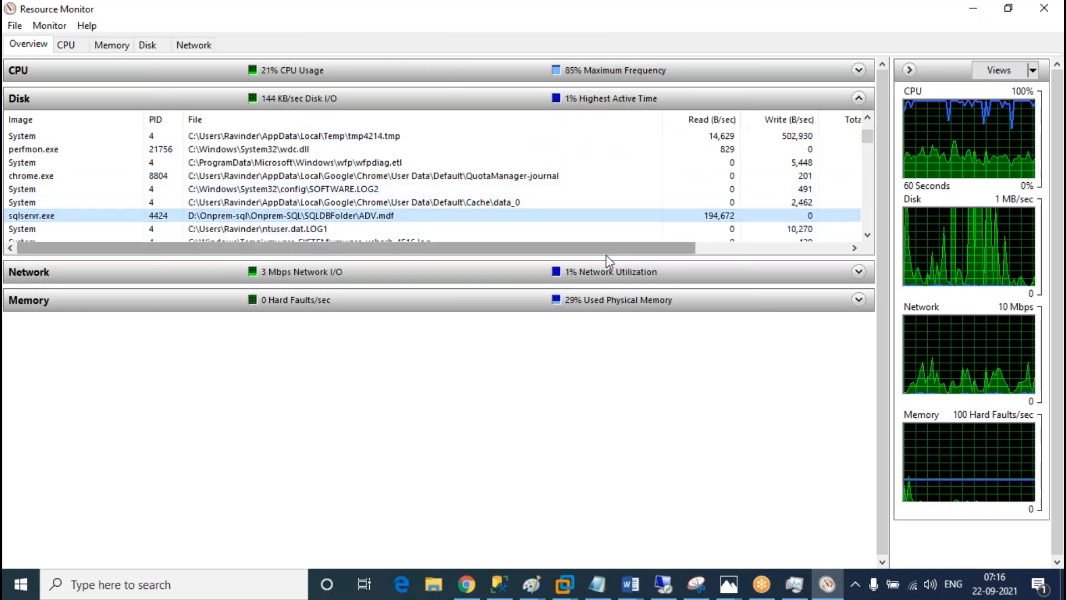
{"action": "left_click_drag", "start_coordinate": [607, 254], "coordinate": [776, 257]}
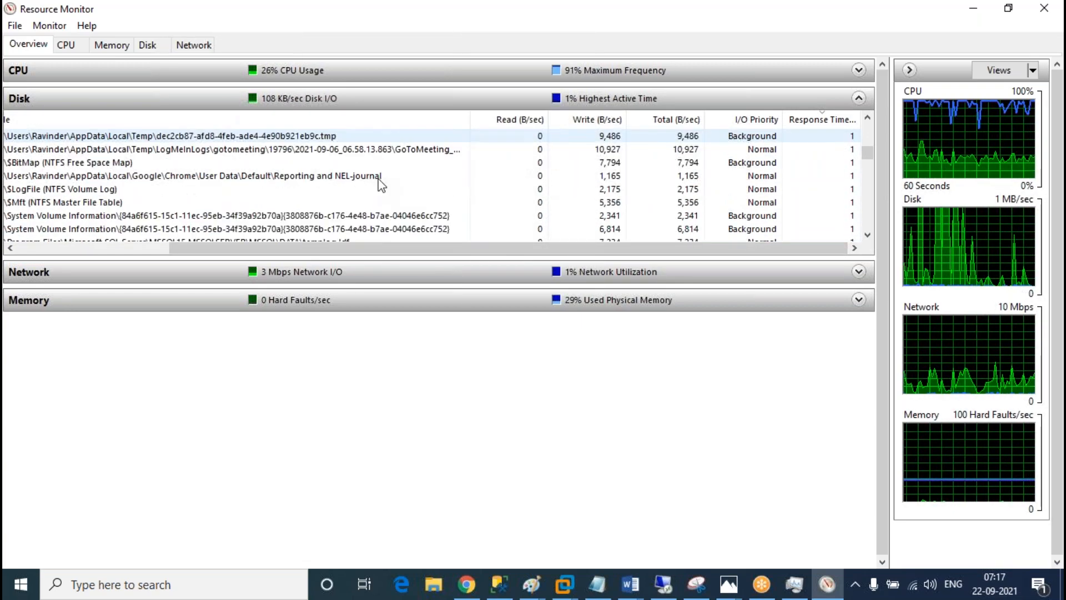
{"action": "scroll", "coordinate": [404, 183], "scroll_direction": "up", "scroll_amount": 3}
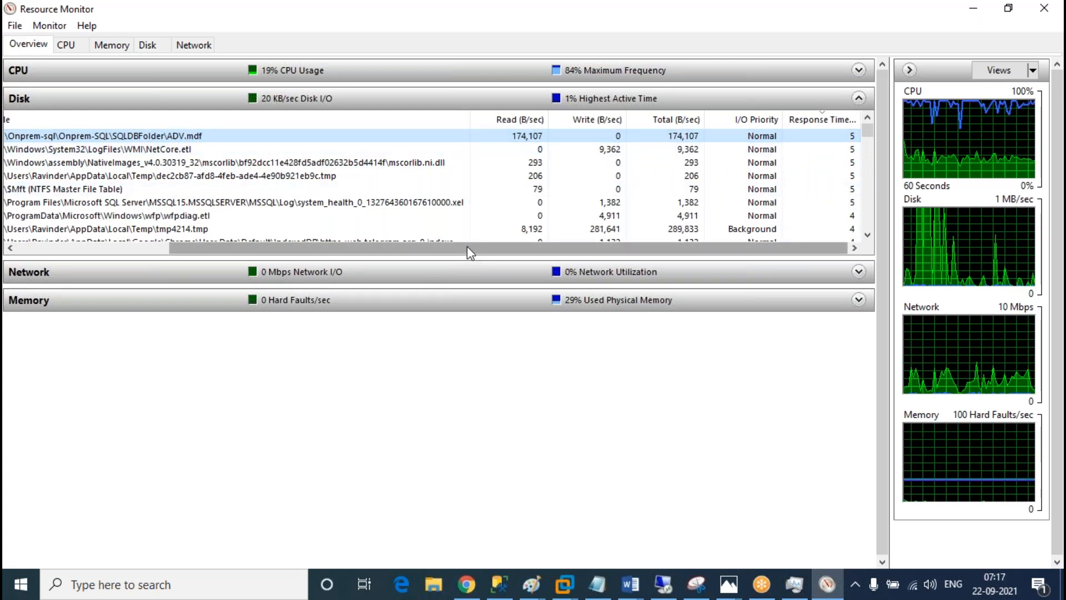
{"action": "left_click_drag", "start_coordinate": [441, 252], "coordinate": [103, 262]}
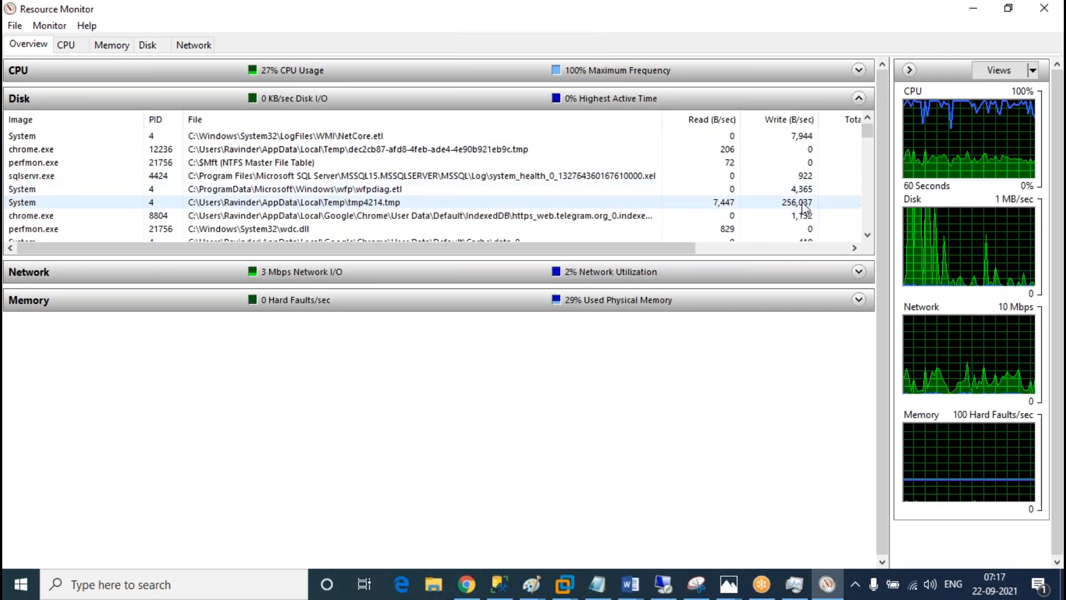
{"action": "left_click_drag", "start_coordinate": [584, 250], "coordinate": [811, 250]}
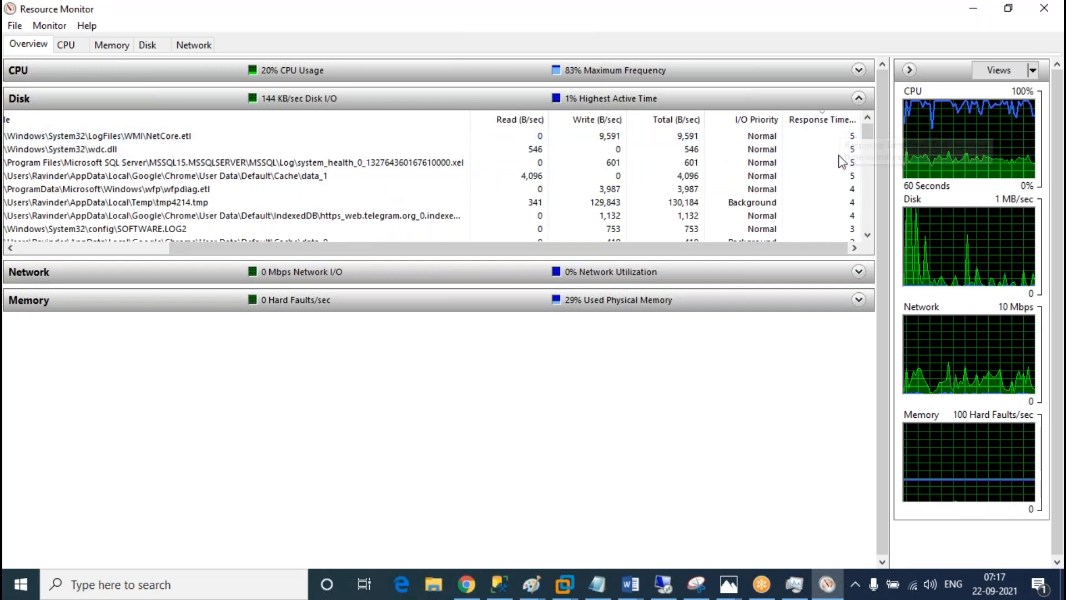
Step: Compare the Data File I/O response times in SSMS Activity Monitor with those in Resource Monitor's Disk list
{"action": "left_click", "coordinate": [499, 591]}
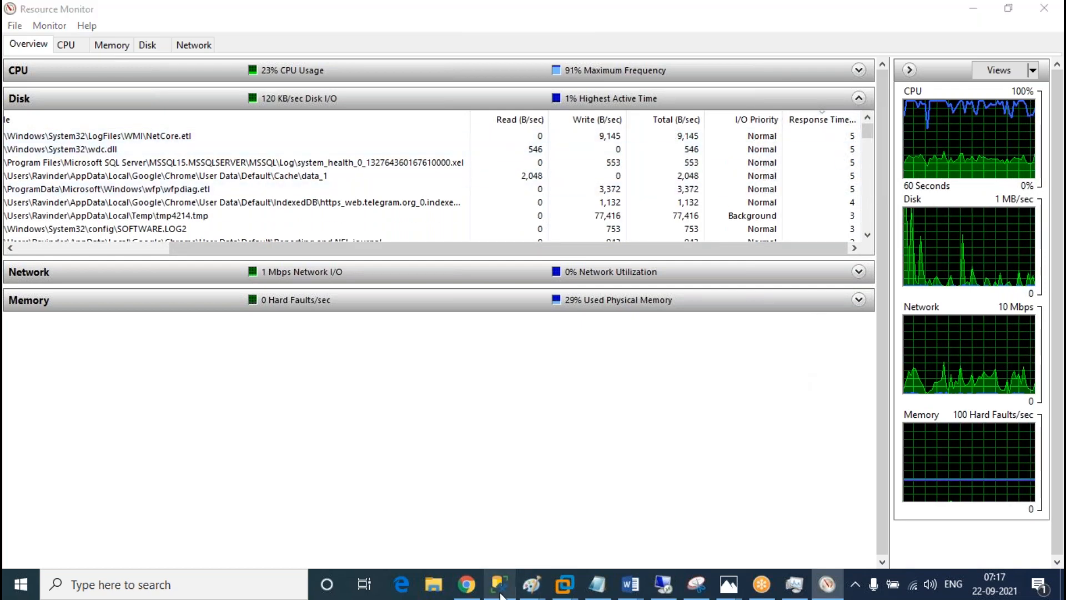
{"action": "left_click", "coordinate": [552, 94]}
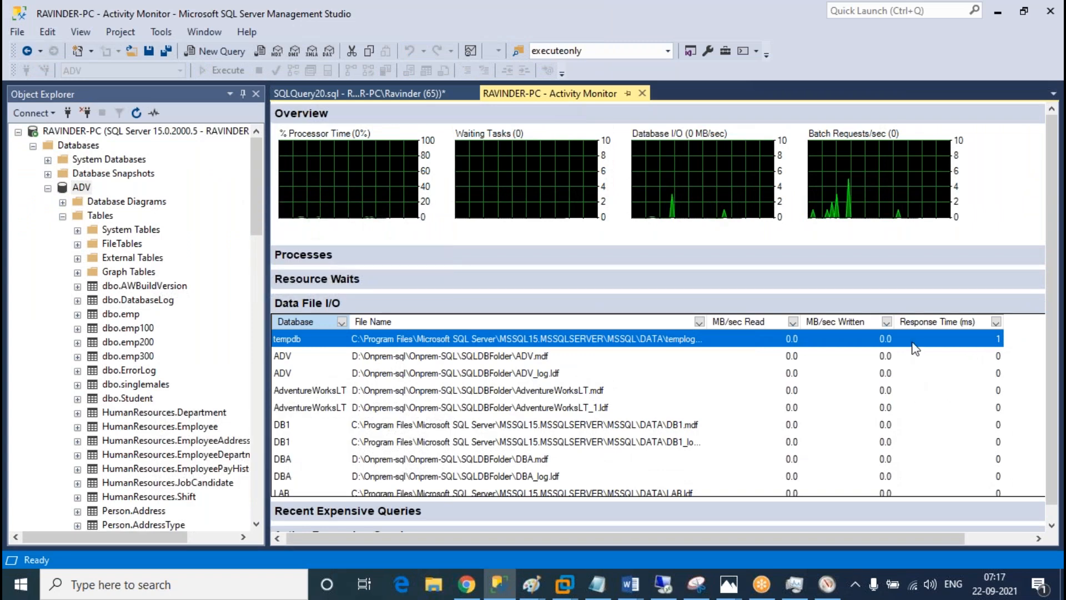
{"action": "left_click", "coordinate": [826, 583]}
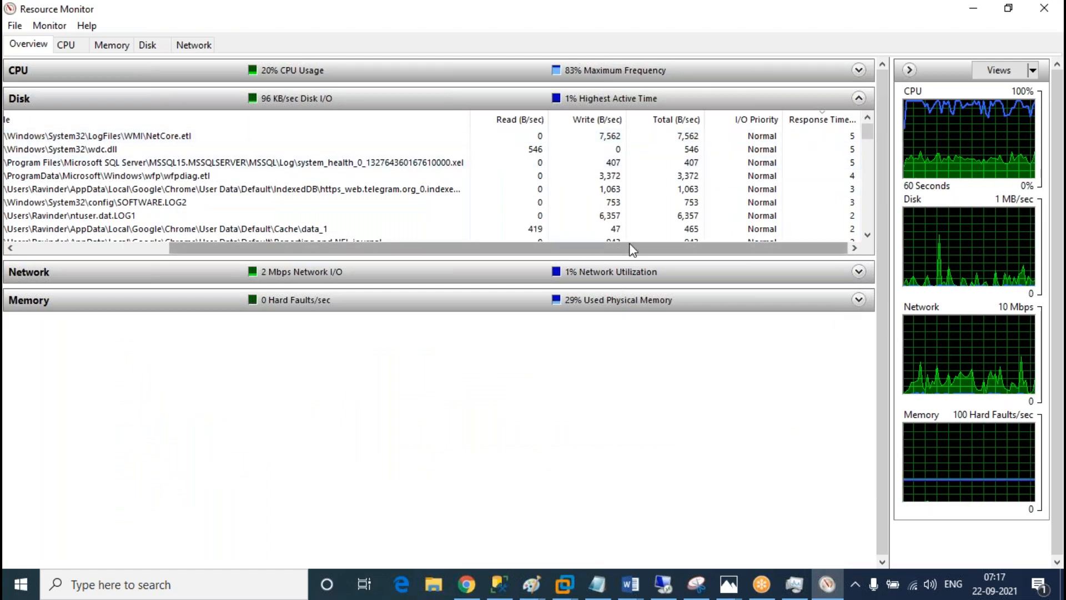
{"action": "left_click_drag", "start_coordinate": [644, 254], "coordinate": [217, 252]}
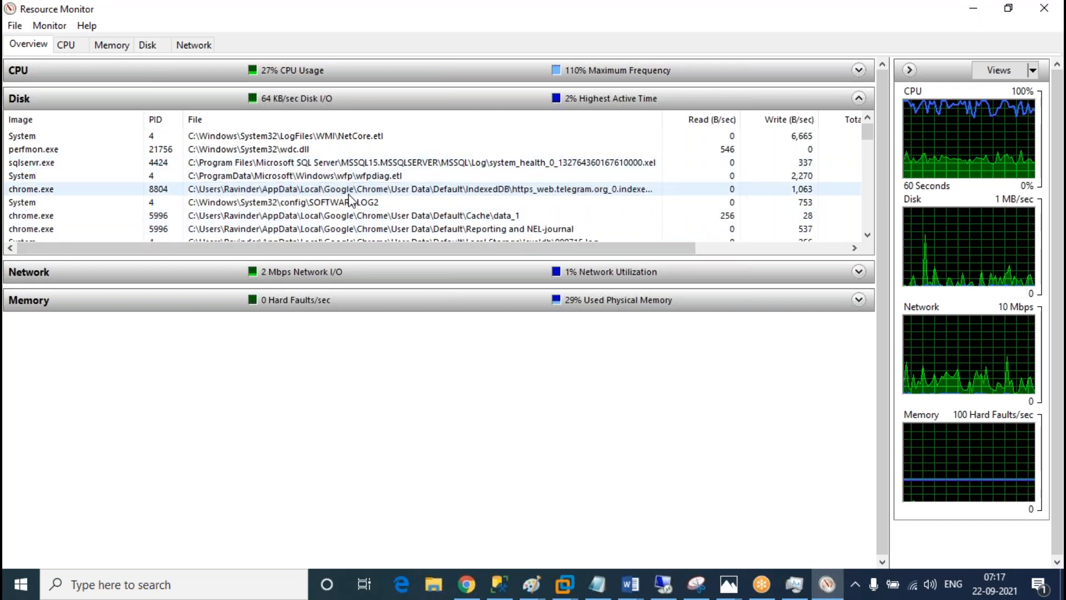
{"action": "left_click_drag", "start_coordinate": [565, 252], "coordinate": [718, 248]}
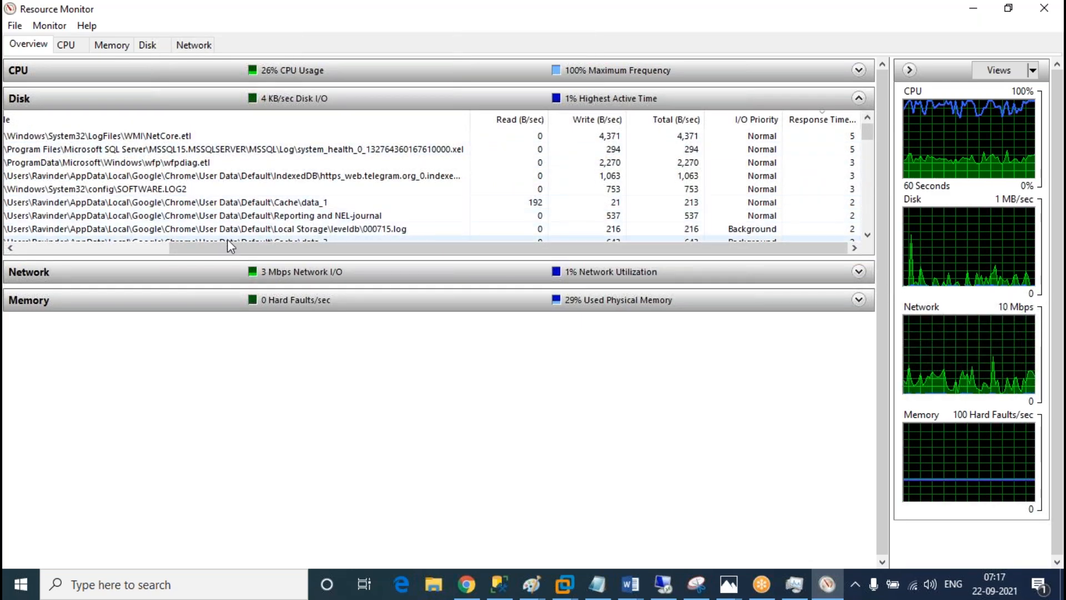
{"action": "left_click_drag", "start_coordinate": [246, 255], "coordinate": [54, 251]}
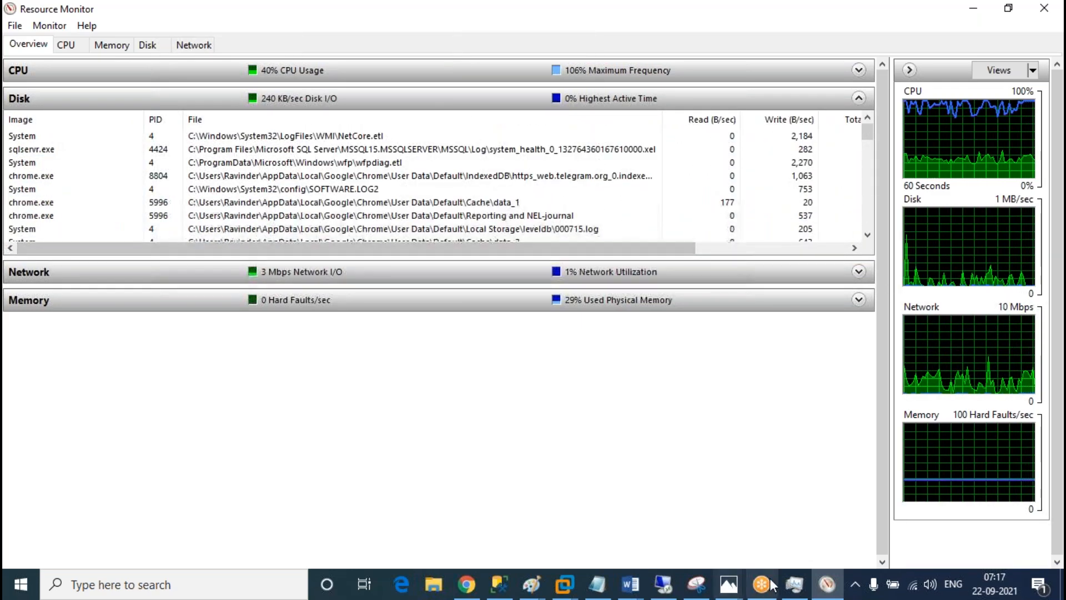
Step: Return to the Azure virtual machine form in Chrome and enable boot diagnostics with a custom storage account
{"action": "left_click", "coordinate": [501, 584]}
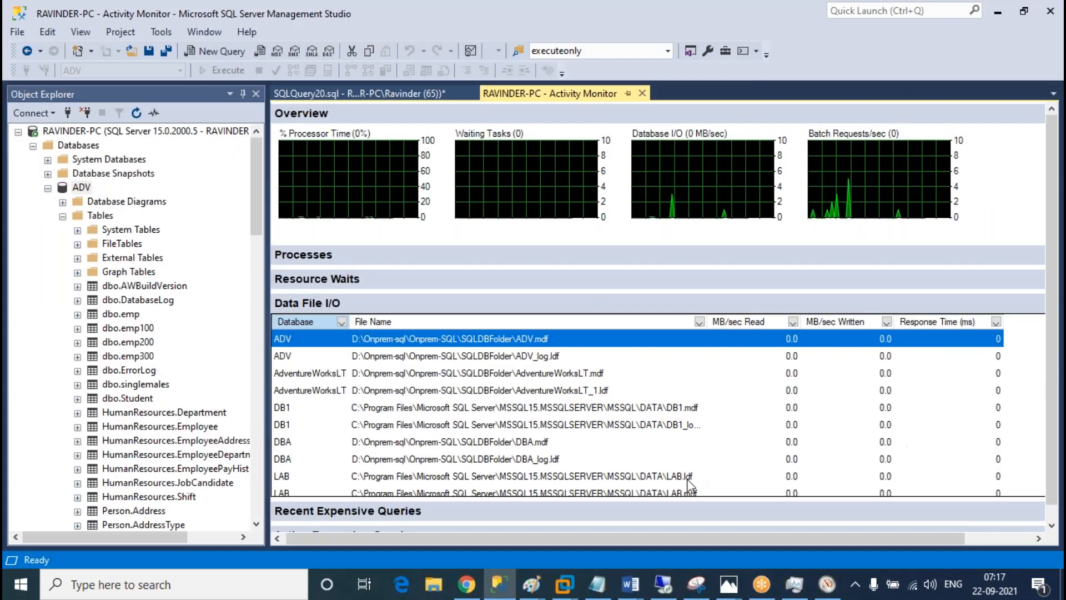
{"action": "left_click", "coordinate": [476, 590]}
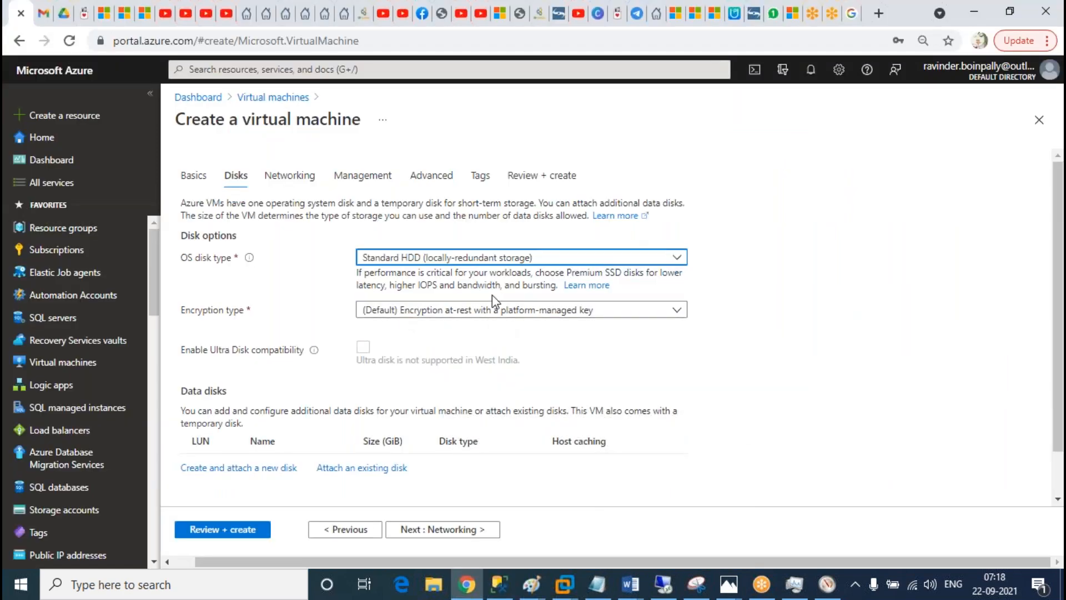
{"action": "scroll", "coordinate": [820, 314], "scroll_direction": "down", "scroll_amount": 2}
{"action": "scroll", "coordinate": [820, 314], "scroll_direction": "up", "scroll_amount": 2}
{"action": "left_click", "coordinate": [284, 184]}
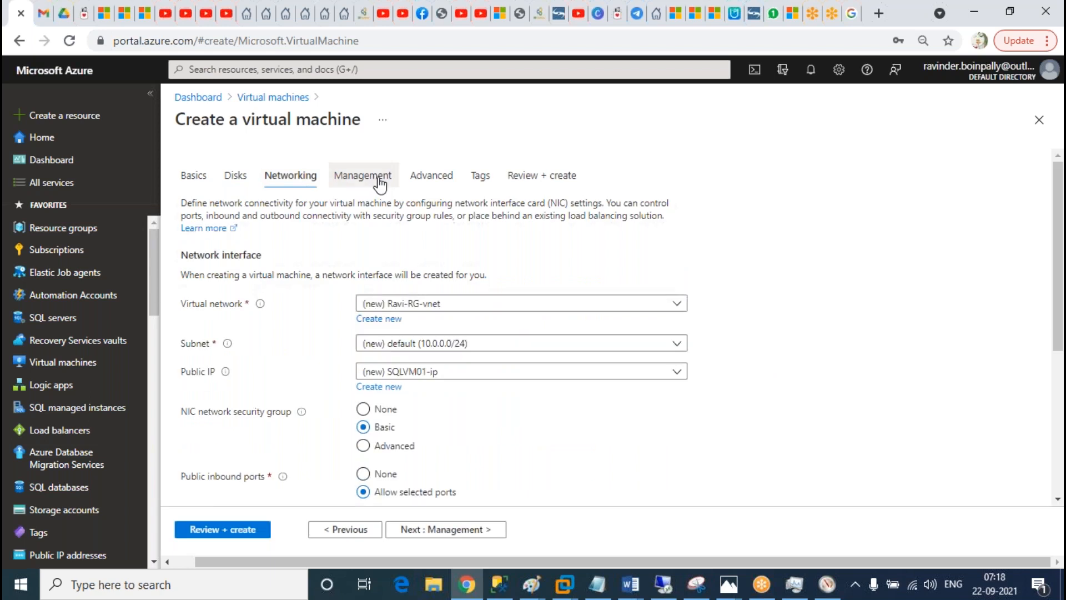
{"action": "left_click", "coordinate": [379, 183]}
{"action": "left_click", "coordinate": [363, 373]}
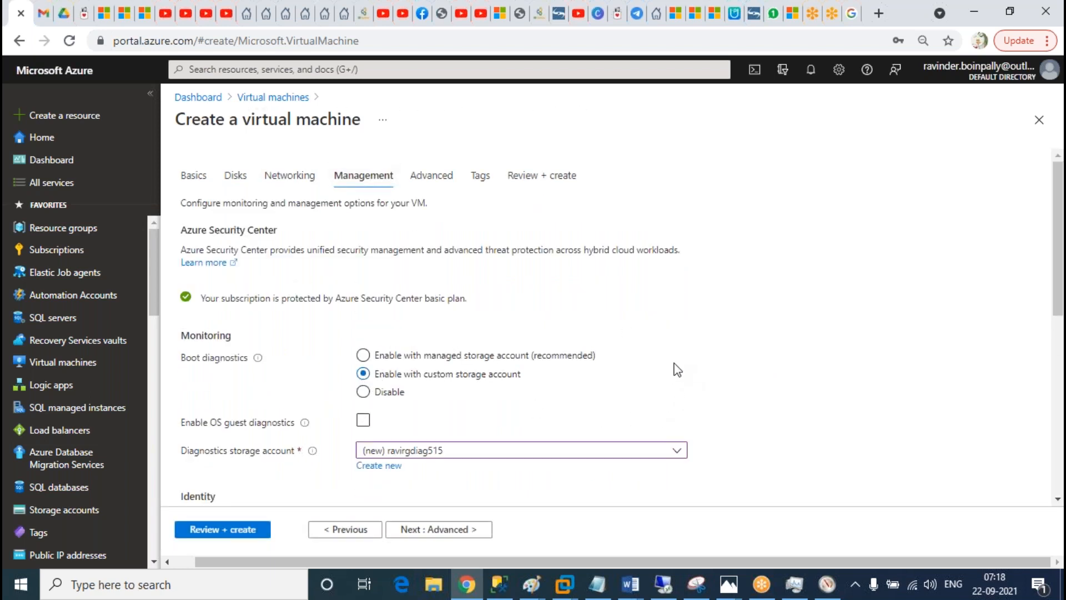
Step: Look over the remaining management and advanced options, and set the VM generation to Gen 2
{"action": "scroll", "coordinate": [597, 369], "scroll_direction": "down", "scroll_amount": 1}
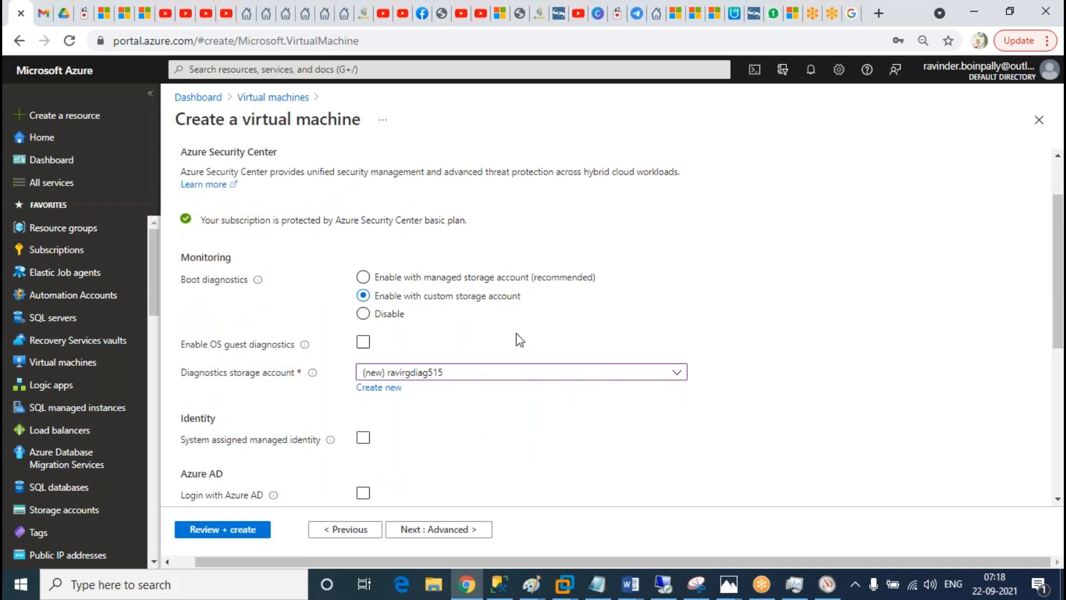
{"action": "scroll", "coordinate": [564, 361], "scroll_direction": "down", "scroll_amount": 4}
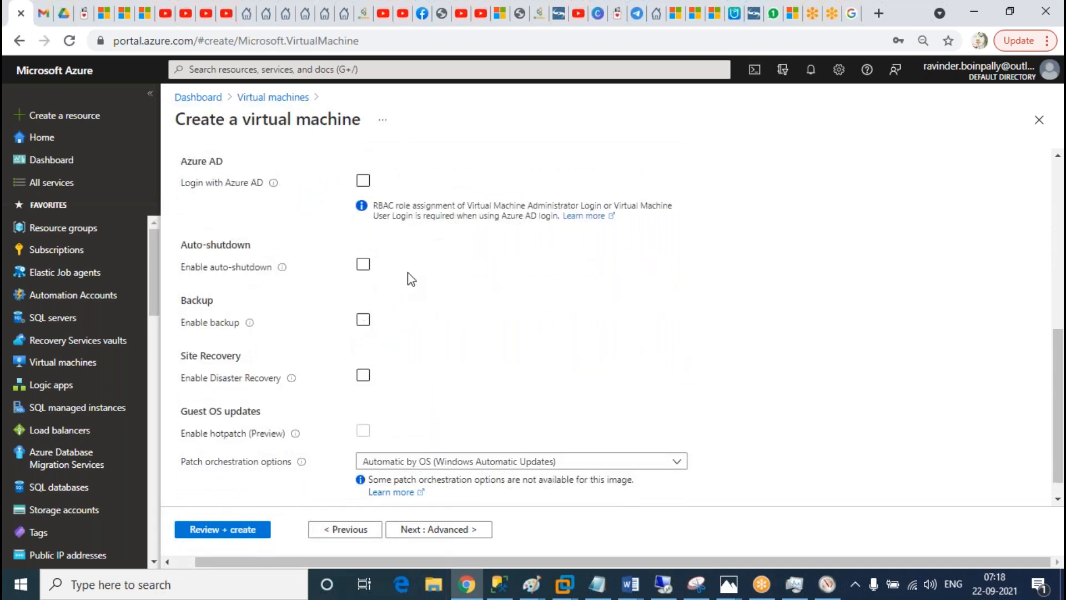
{"action": "scroll", "coordinate": [409, 278], "scroll_direction": "up", "scroll_amount": 3}
{"action": "scroll", "coordinate": [284, 355], "scroll_direction": "down", "scroll_amount": 4}
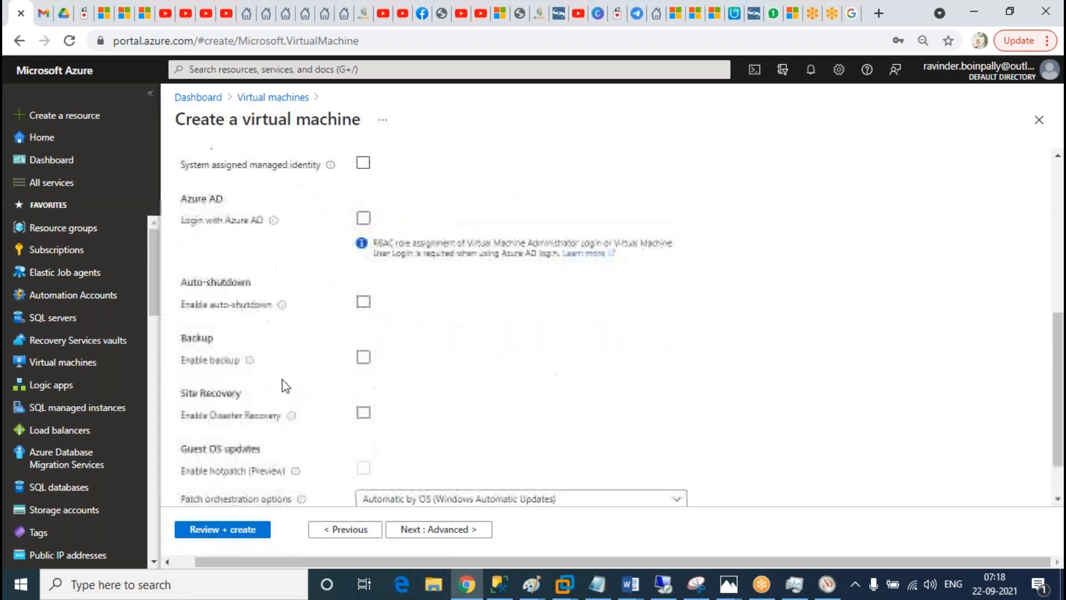
{"action": "scroll", "coordinate": [284, 386], "scroll_direction": "up", "scroll_amount": 7}
{"action": "left_click", "coordinate": [434, 175]}
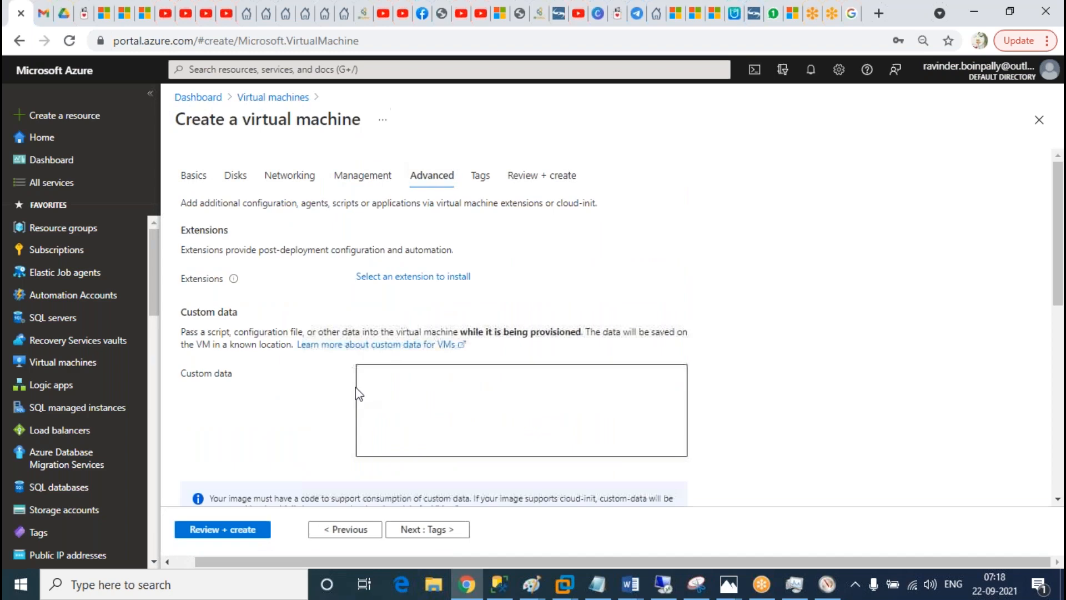
{"action": "scroll", "coordinate": [331, 347], "scroll_direction": "down", "scroll_amount": 5}
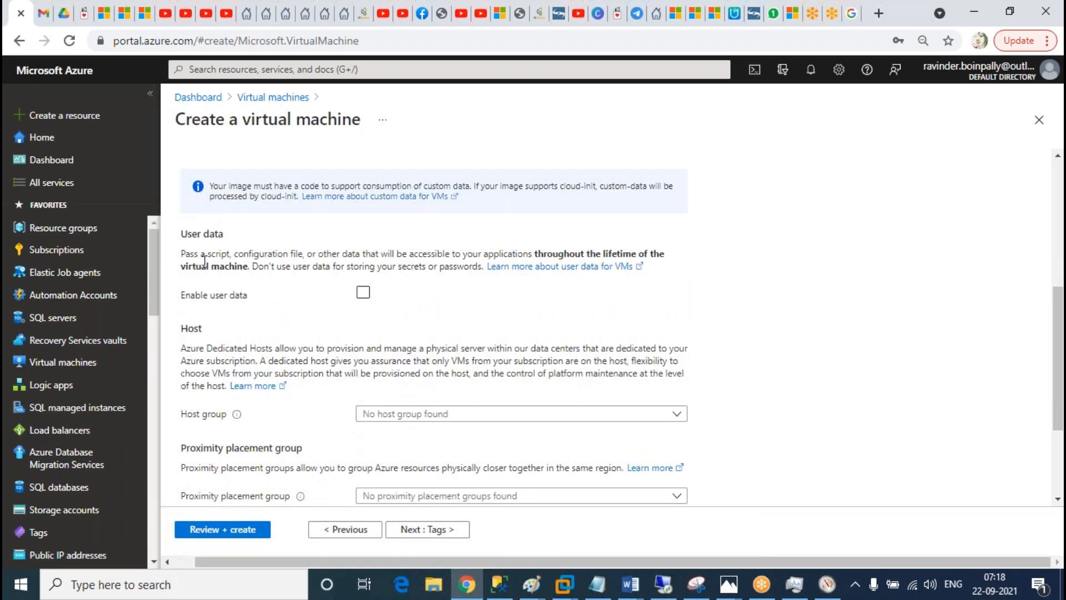
{"action": "scroll", "coordinate": [355, 340], "scroll_direction": "down", "scroll_amount": 3}
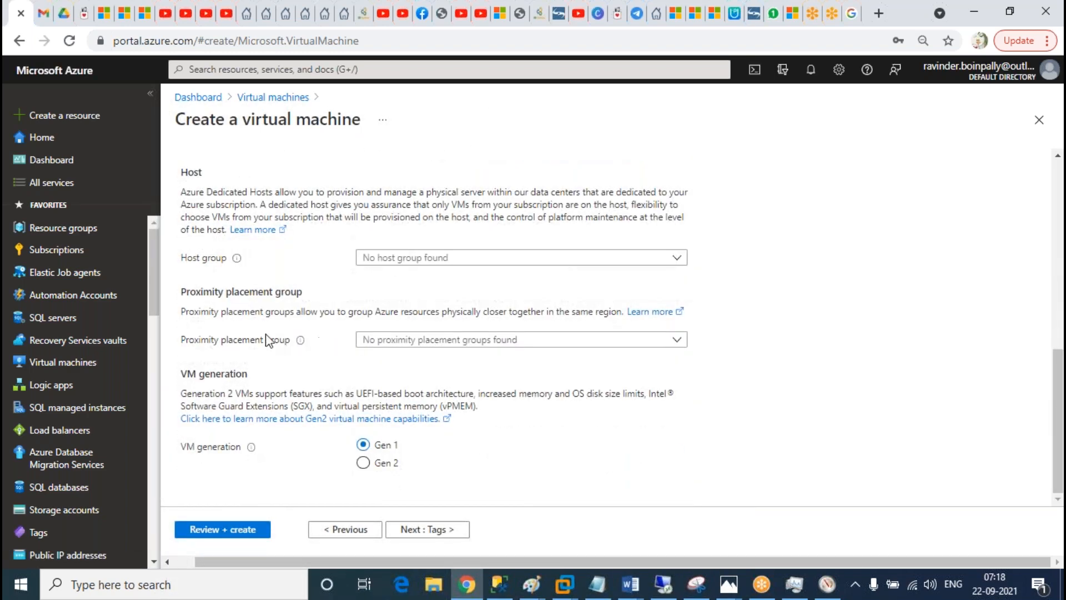
{"action": "left_click", "coordinate": [363, 463]}
Step: Look at the list of installable extensions without adding one, and run the final validation of the VM configuration
{"action": "scroll", "coordinate": [665, 464], "scroll_direction": "up", "scroll_amount": 8}
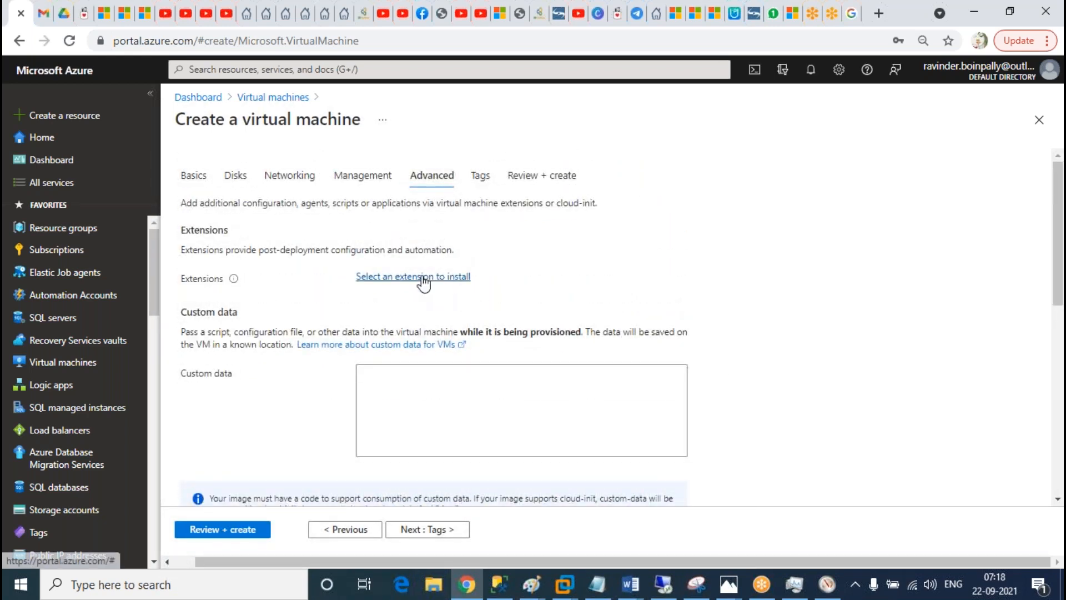
{"action": "left_click", "coordinate": [423, 277]}
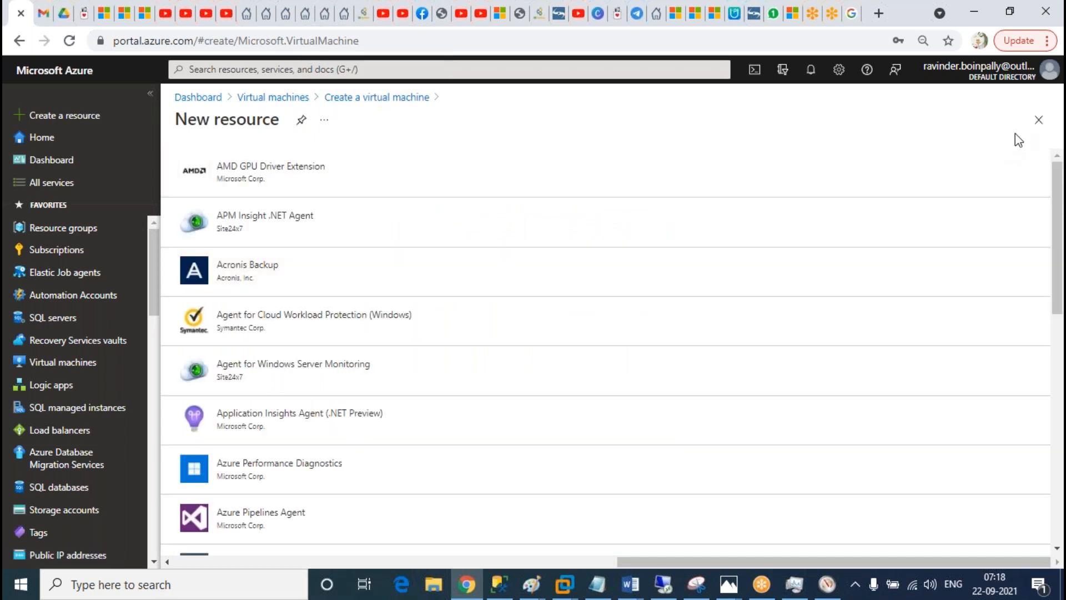
{"action": "left_click", "coordinate": [1038, 120]}
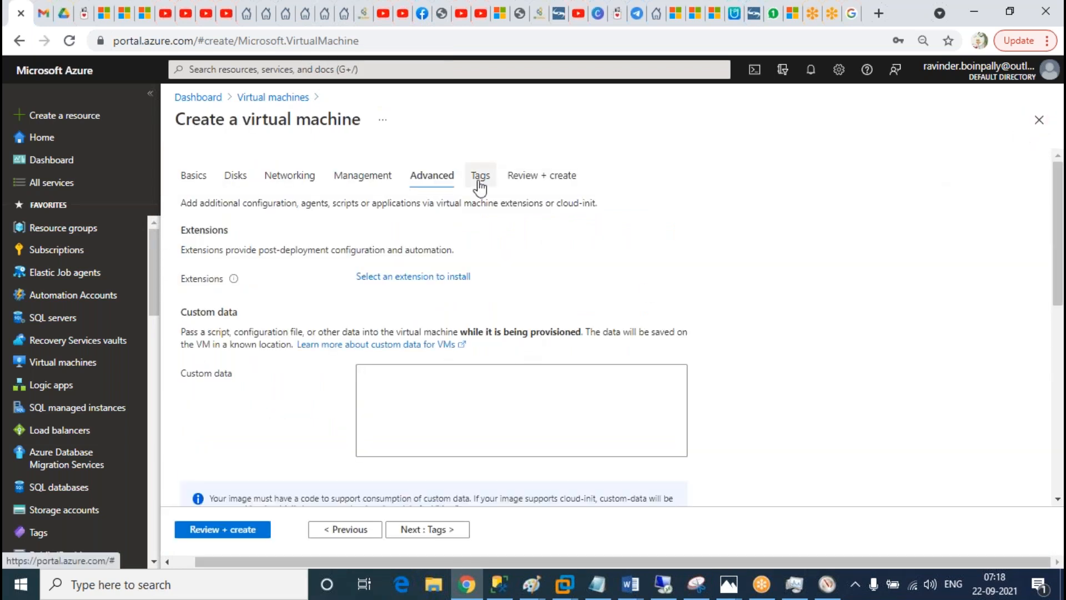
{"action": "left_click", "coordinate": [479, 177]}
{"action": "left_click", "coordinate": [563, 176]}
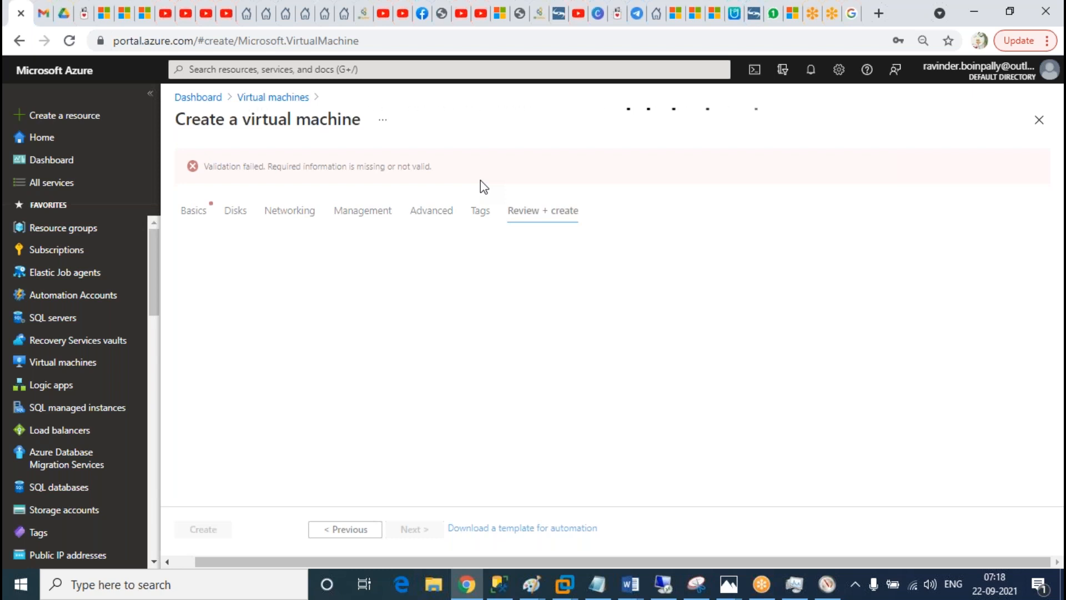
Step: Return to the basic settings and set SQLVM01's availability options to No infrastructure redundancy required
{"action": "left_click", "coordinate": [202, 209]}
{"action": "scroll", "coordinate": [805, 356], "scroll_direction": "down", "scroll_amount": 1}
{"action": "scroll", "coordinate": [805, 357], "scroll_direction": "down", "scroll_amount": 5}
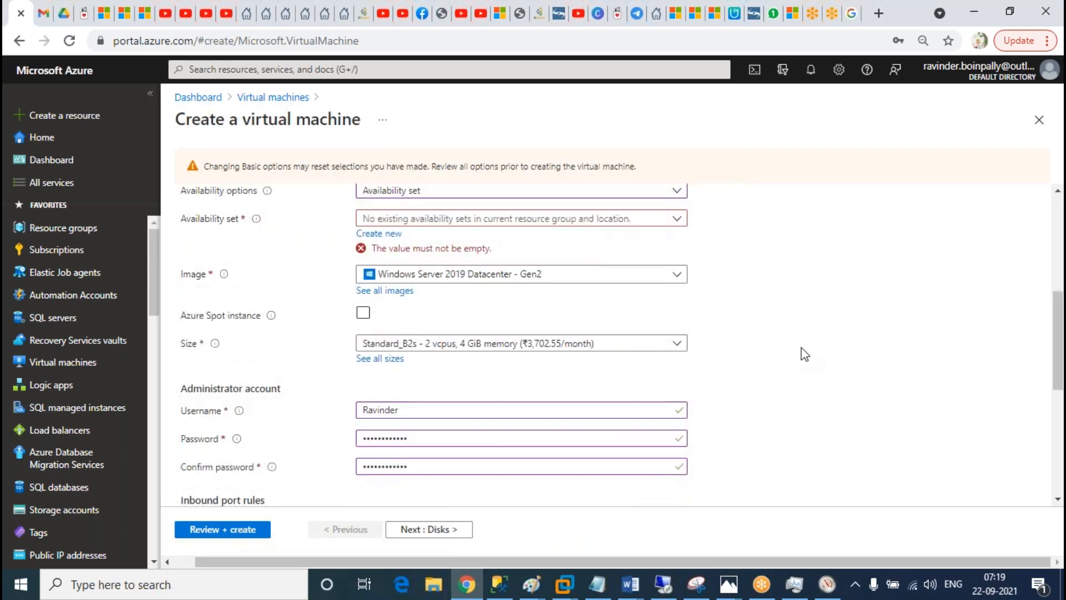
{"action": "scroll", "coordinate": [805, 354], "scroll_direction": "up", "scroll_amount": 1}
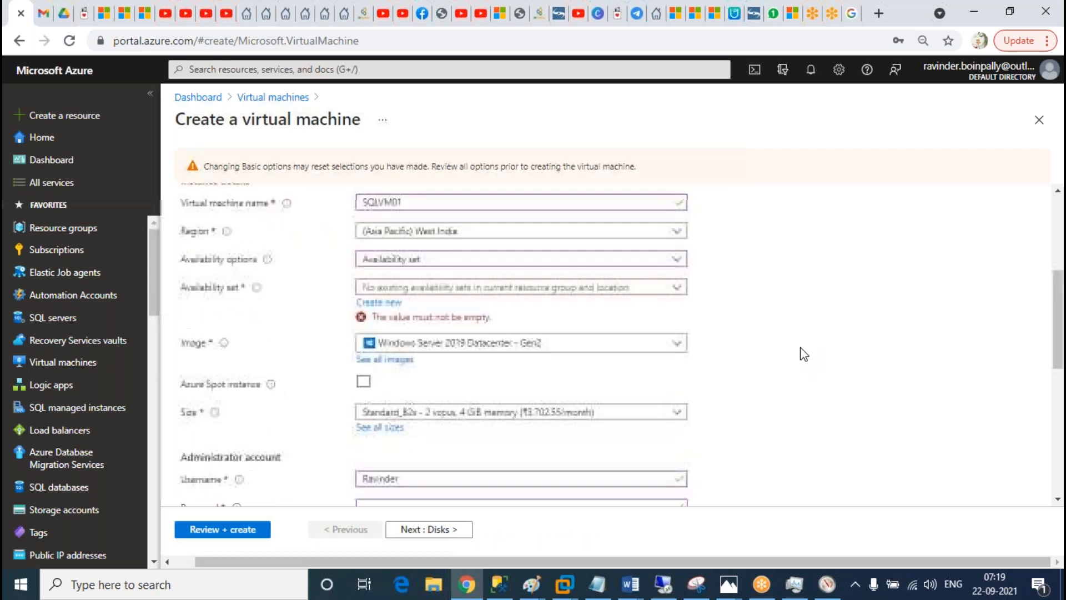
{"action": "left_click", "coordinate": [609, 301]}
{"action": "left_click", "coordinate": [411, 269]}
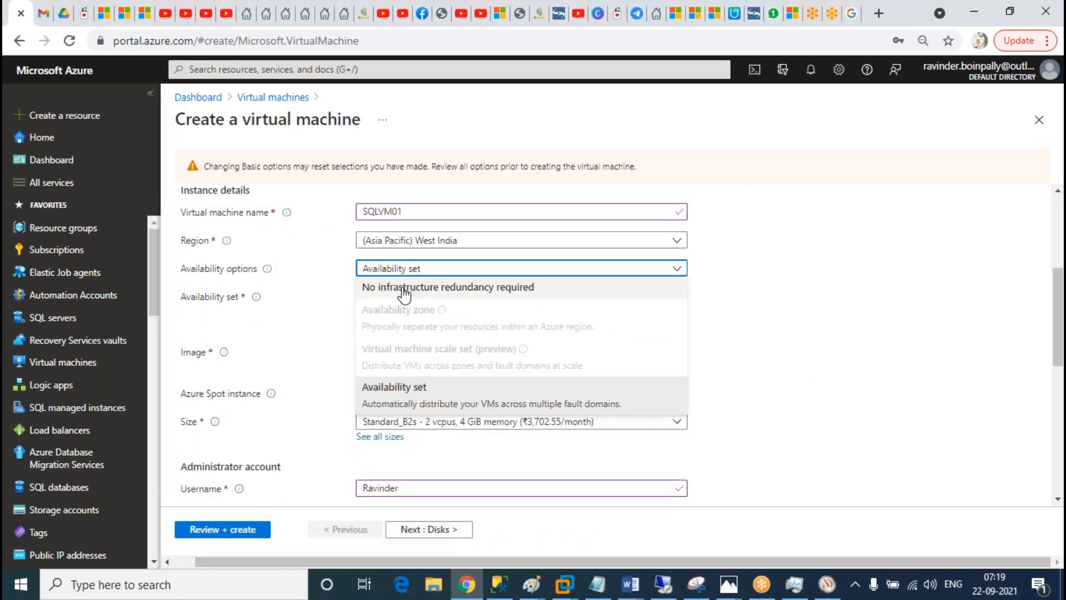
{"action": "left_click", "coordinate": [405, 294]}
Step: Validate the SQLVM01 configuration, review its summary and start creating the virtual machine
{"action": "scroll", "coordinate": [793, 262], "scroll_direction": "down", "scroll_amount": 2}
{"action": "scroll", "coordinate": [798, 267], "scroll_direction": "up", "scroll_amount": 1}
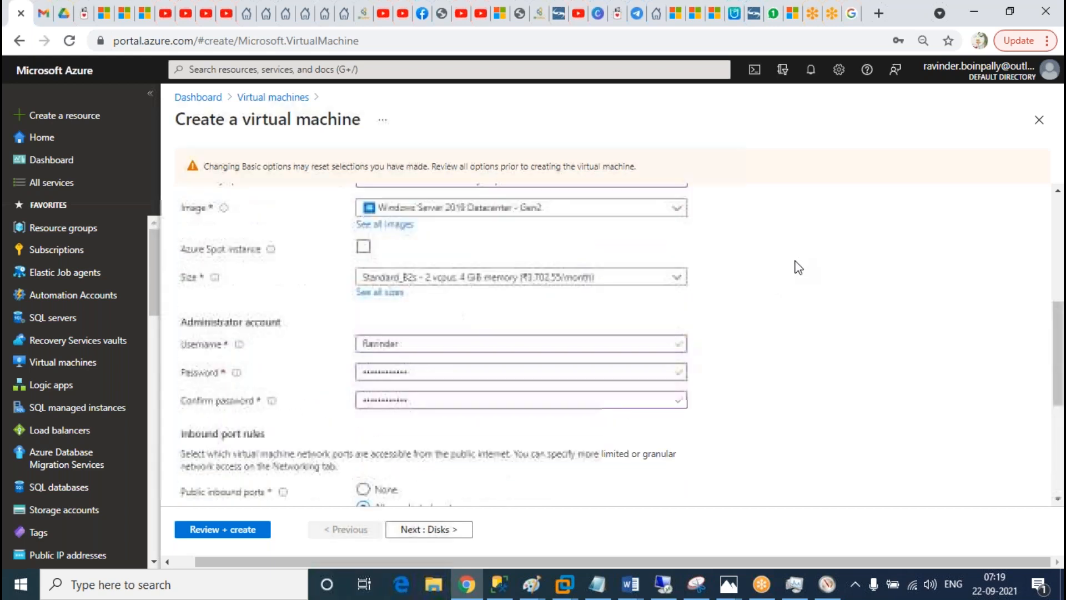
{"action": "scroll", "coordinate": [797, 268], "scroll_direction": "up", "scroll_amount": 5}
{"action": "left_click", "coordinate": [223, 529]}
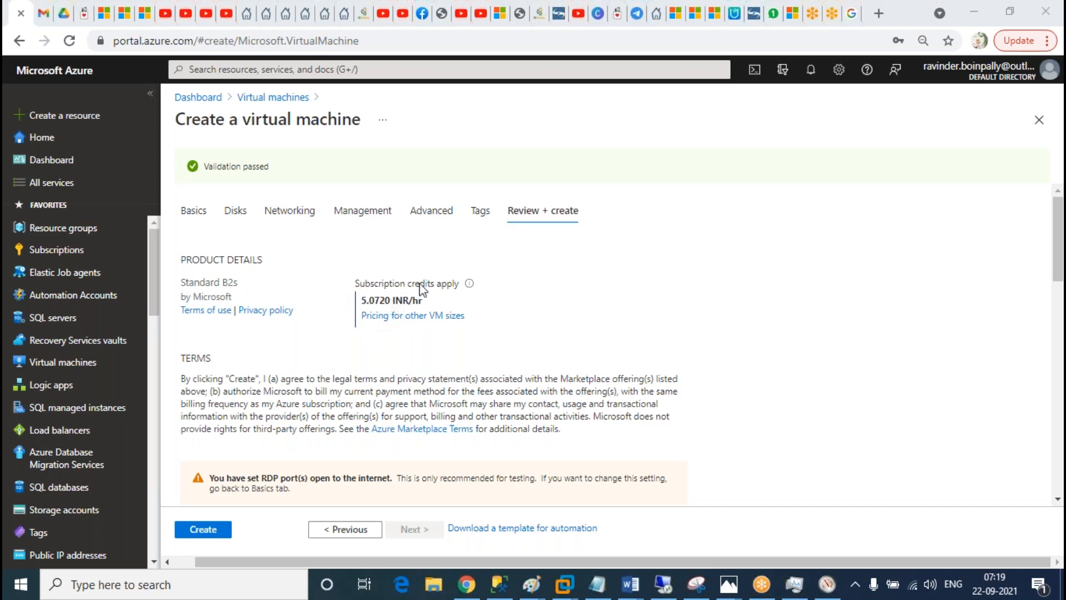
{"action": "scroll", "coordinate": [555, 278], "scroll_direction": "down", "scroll_amount": 4}
{"action": "scroll", "coordinate": [499, 278], "scroll_direction": "up", "scroll_amount": 4}
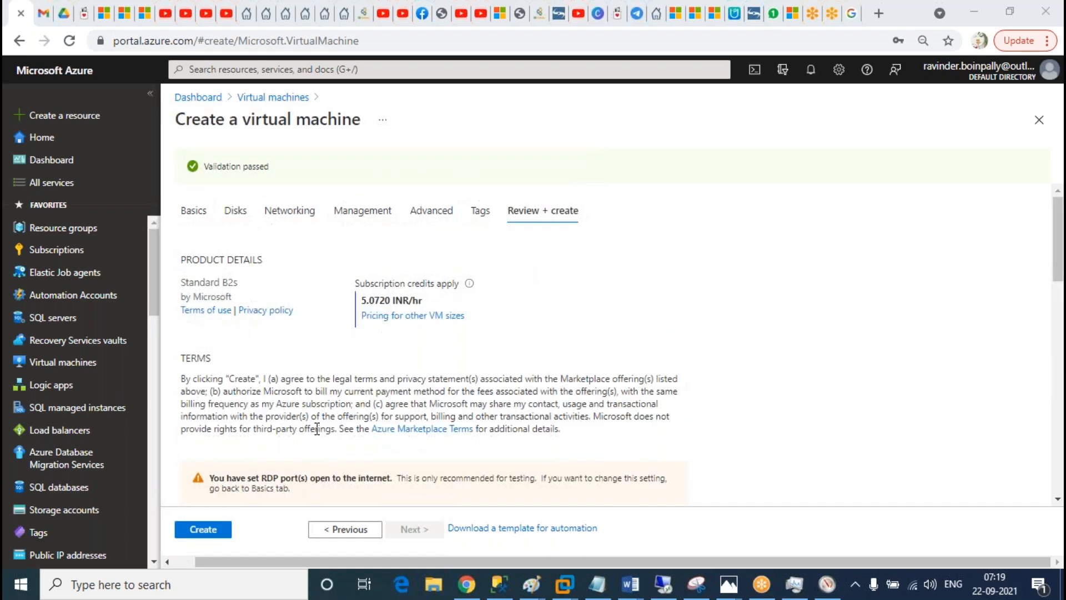
{"action": "left_click", "coordinate": [197, 530]}
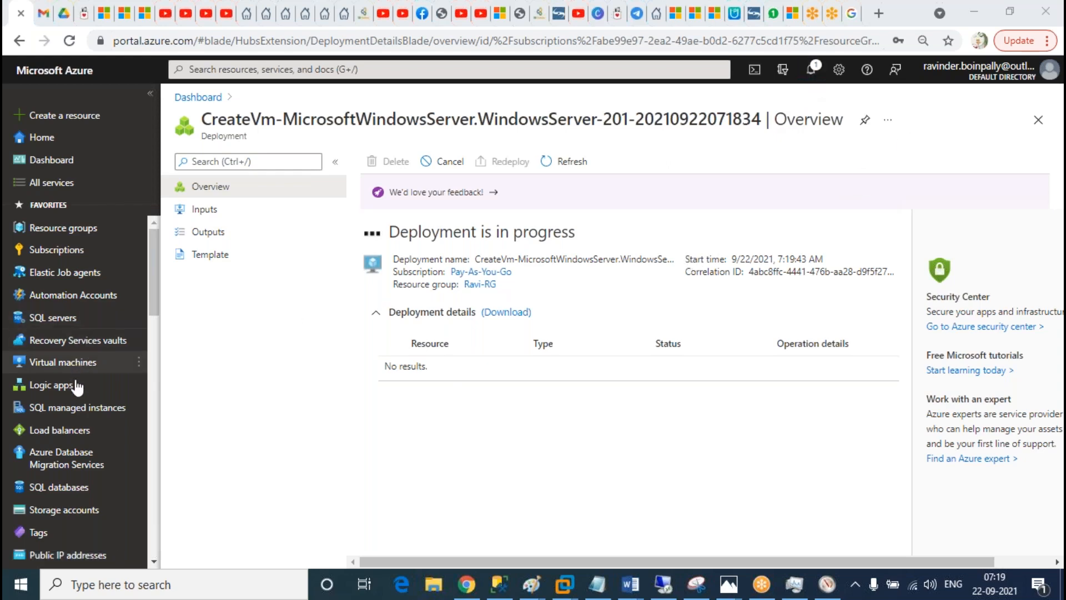
Step: Start creating another Azure virtual machine in resource group Ravi-RG and name it SQLVM02
{"action": "left_click", "coordinate": [78, 363]}
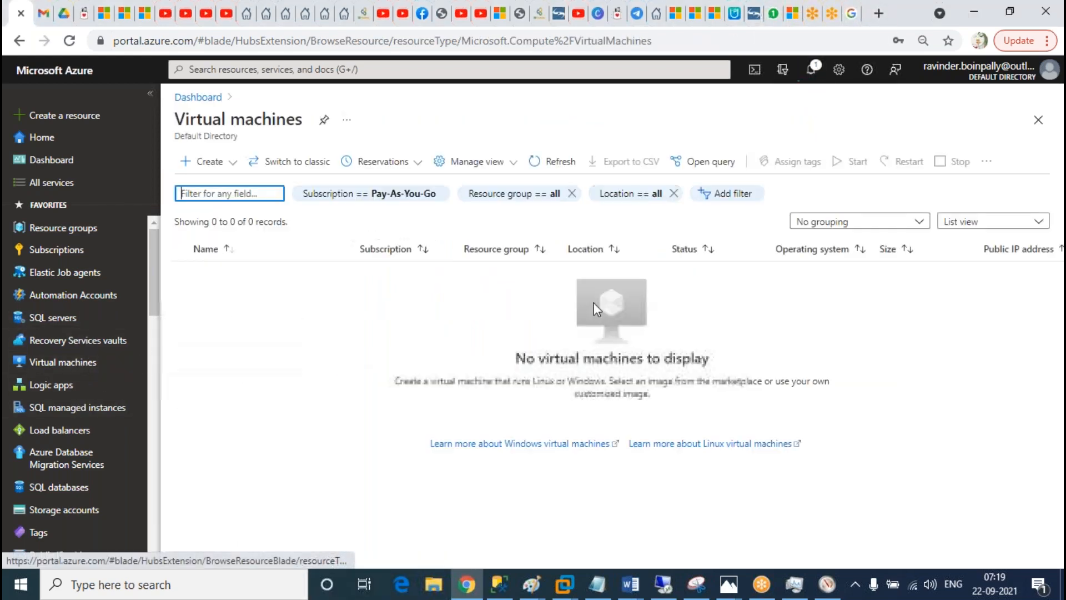
{"action": "left_click", "coordinate": [240, 191]}
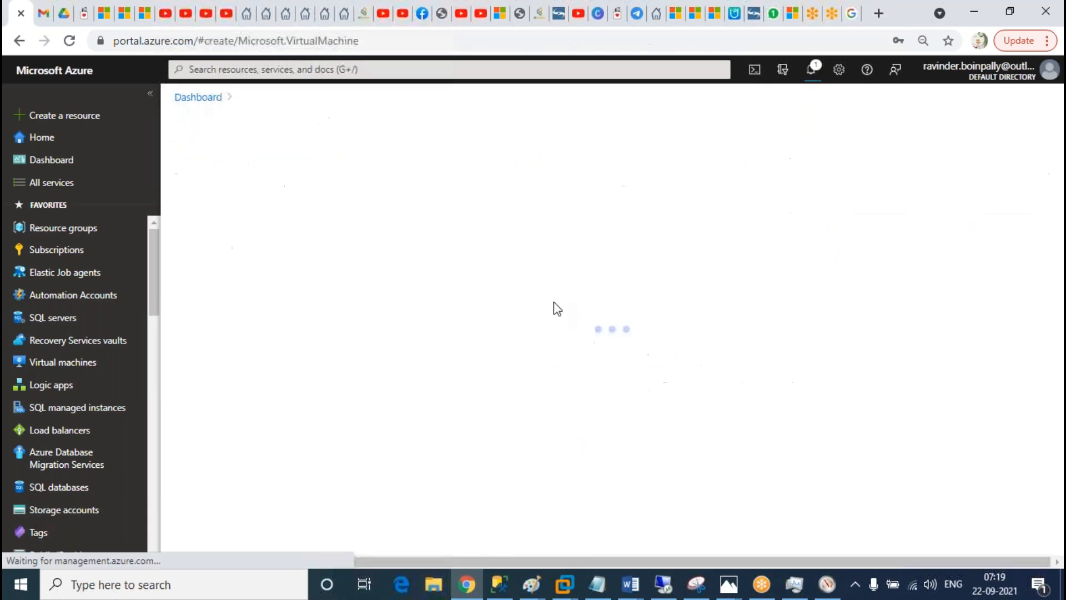
{"action": "scroll", "coordinate": [830, 289], "scroll_direction": "down", "scroll_amount": 1}
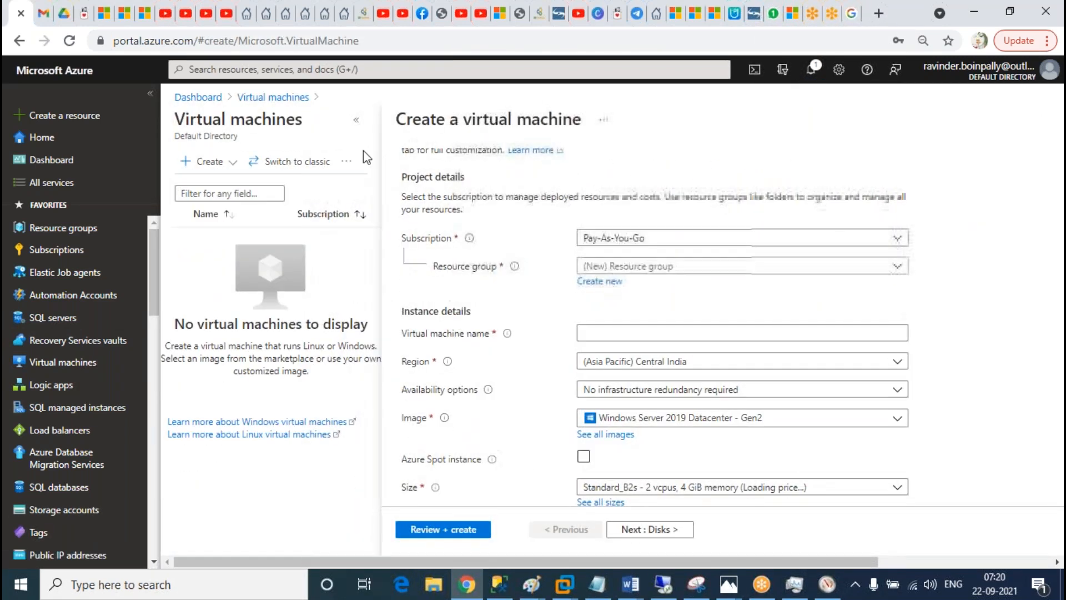
{"action": "left_click", "coordinate": [356, 120]}
{"action": "left_click", "coordinate": [542, 265]}
{"action": "left_click", "coordinate": [454, 337]}
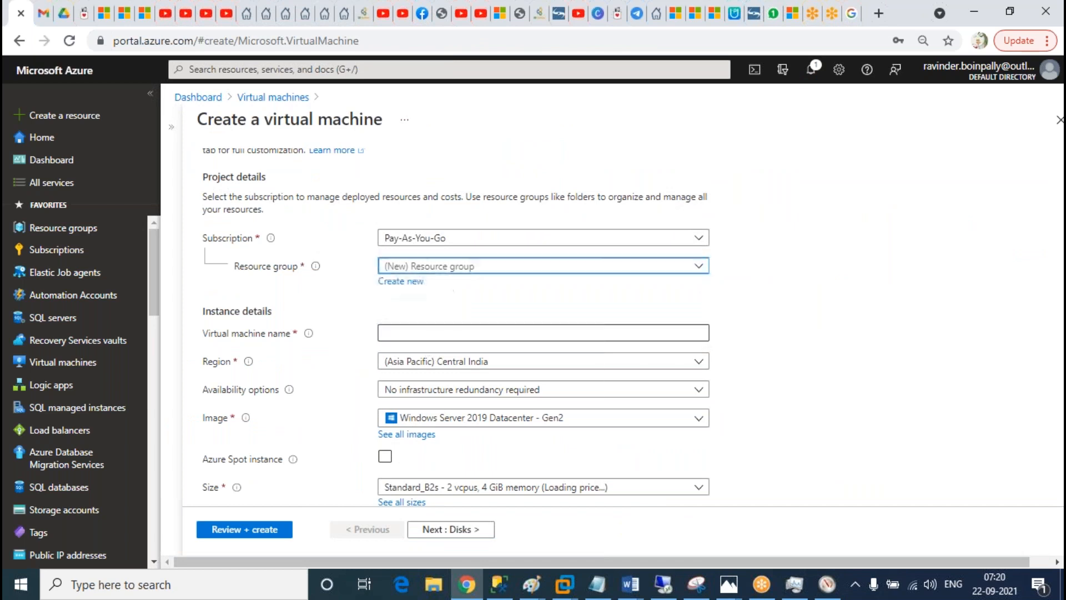
{"action": "left_click", "coordinate": [428, 333]}
{"action": "type", "text": "SQLVM02"}
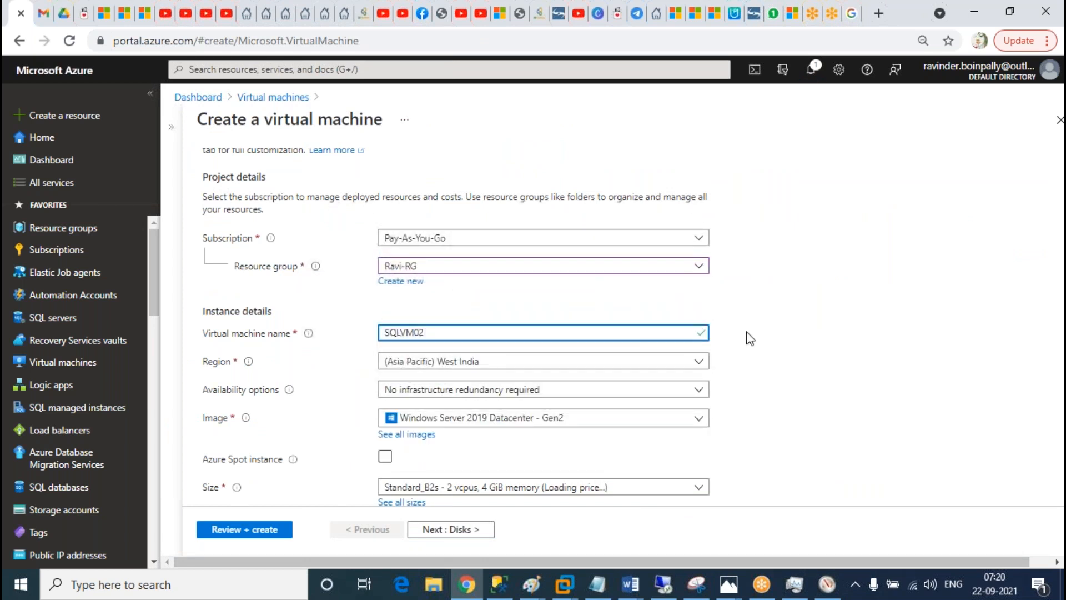
Step: Enter the administrator username and password for SQLVM02, and confirm the password
{"action": "scroll", "coordinate": [858, 330], "scroll_direction": "down", "scroll_amount": 3}
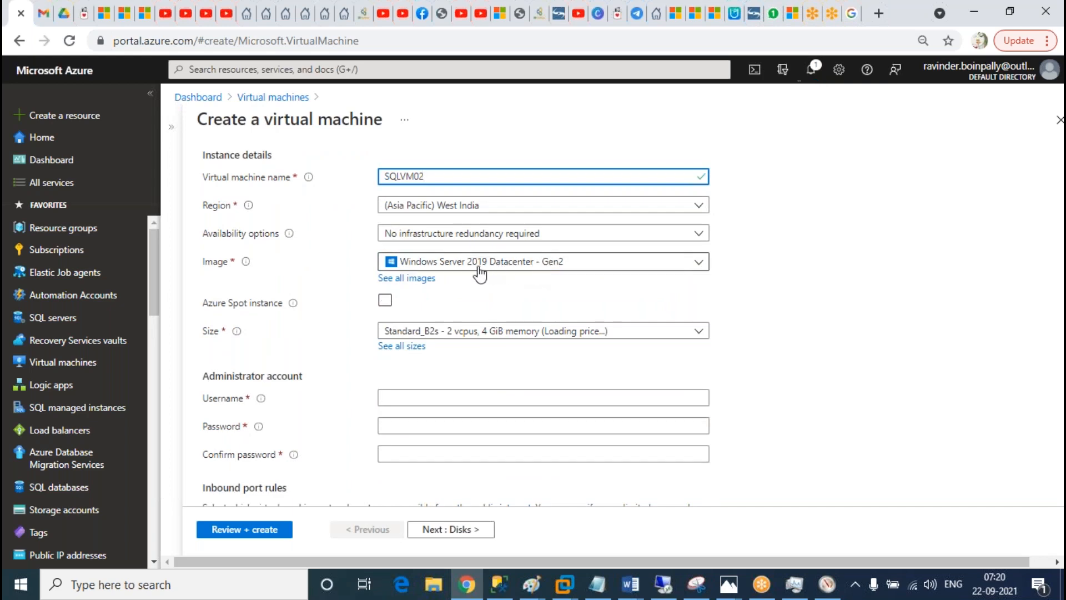
{"action": "scroll", "coordinate": [848, 294], "scroll_direction": "down", "scroll_amount": 3}
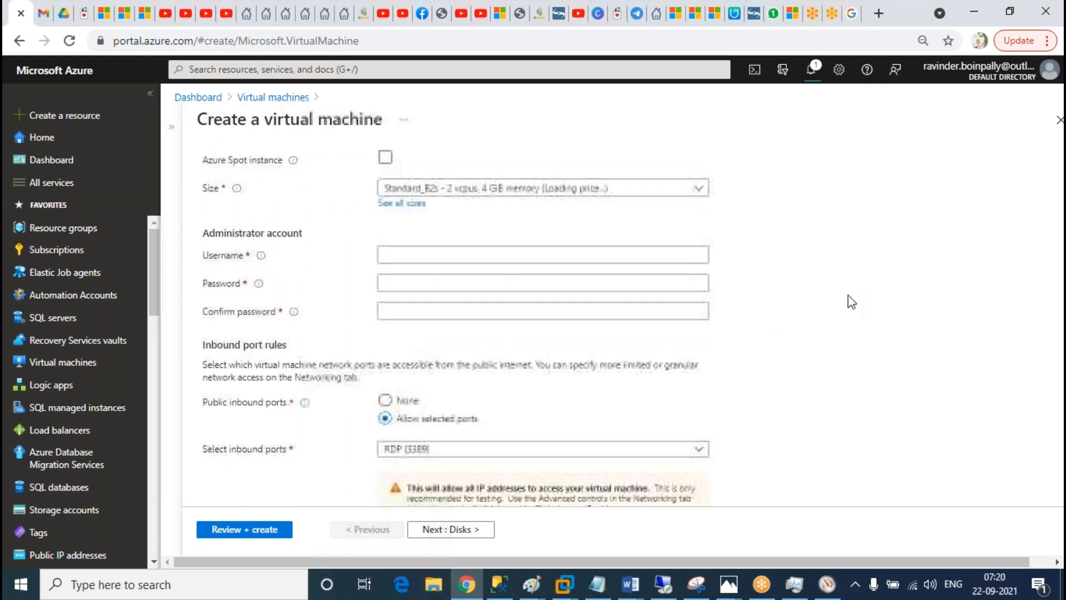
{"action": "left_click", "coordinate": [419, 240]}
{"action": "type", "text": "Ravinder"}
{"action": "key", "text": "Tab"}
{"action": "type", "text": "••"}
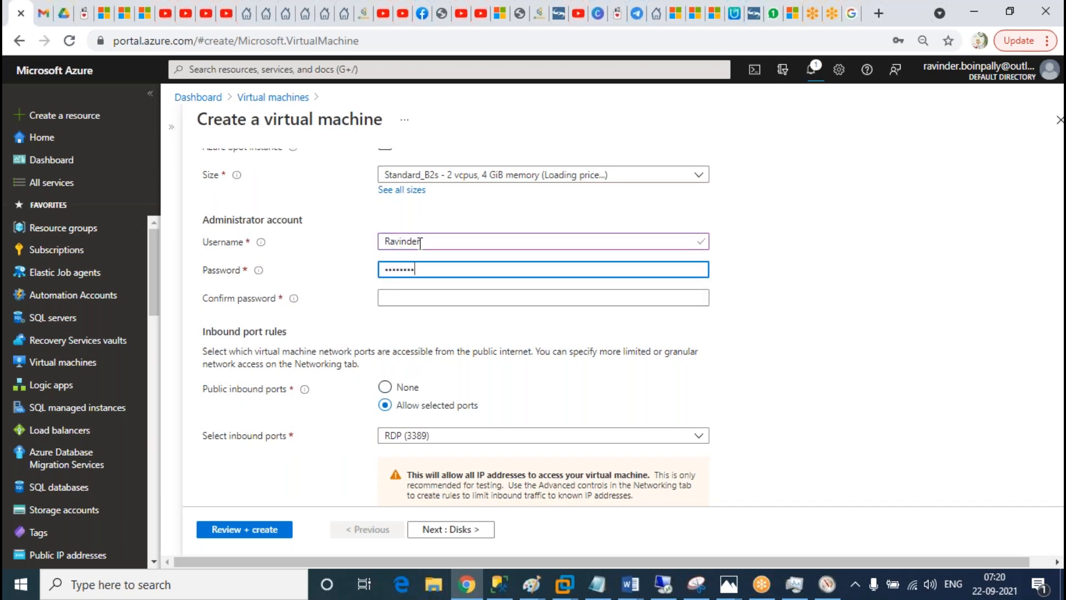
{"action": "key", "text": "Tab"}
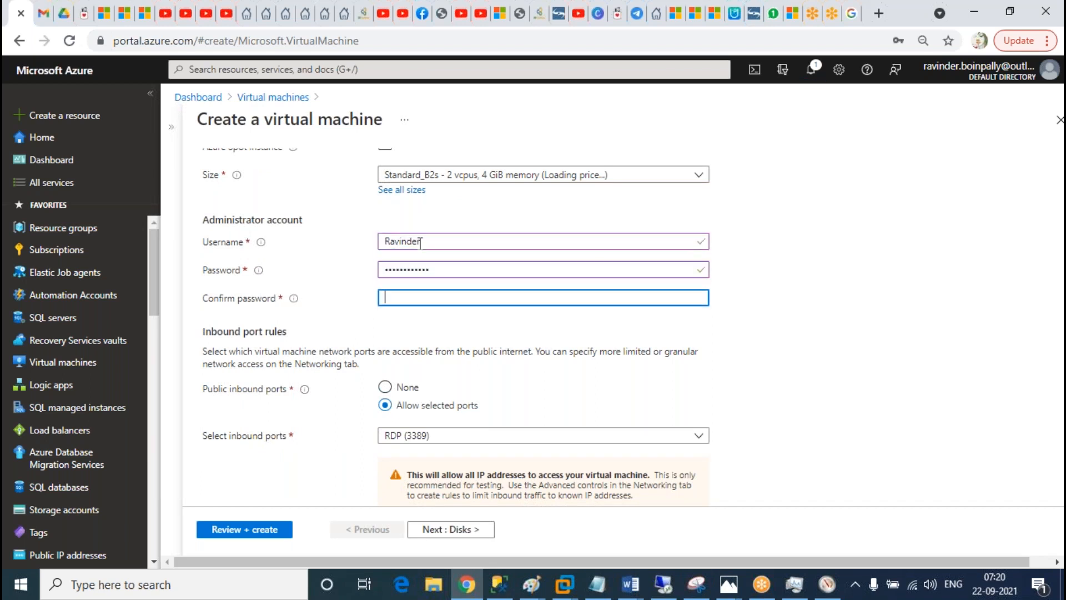
{"action": "type", "text": "••••••••"}
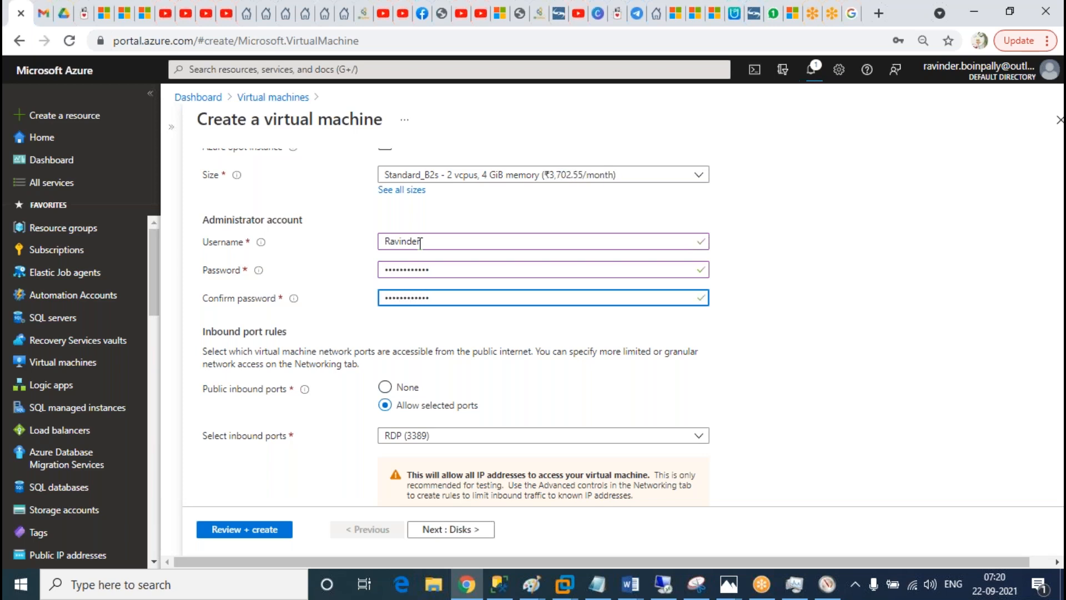
Step: Set SQLVM02's OS disk type to Standard HDD (locally-redundant storage) and validate the VM configuration
{"action": "scroll", "coordinate": [476, 286], "scroll_direction": "down", "scroll_amount": 3}
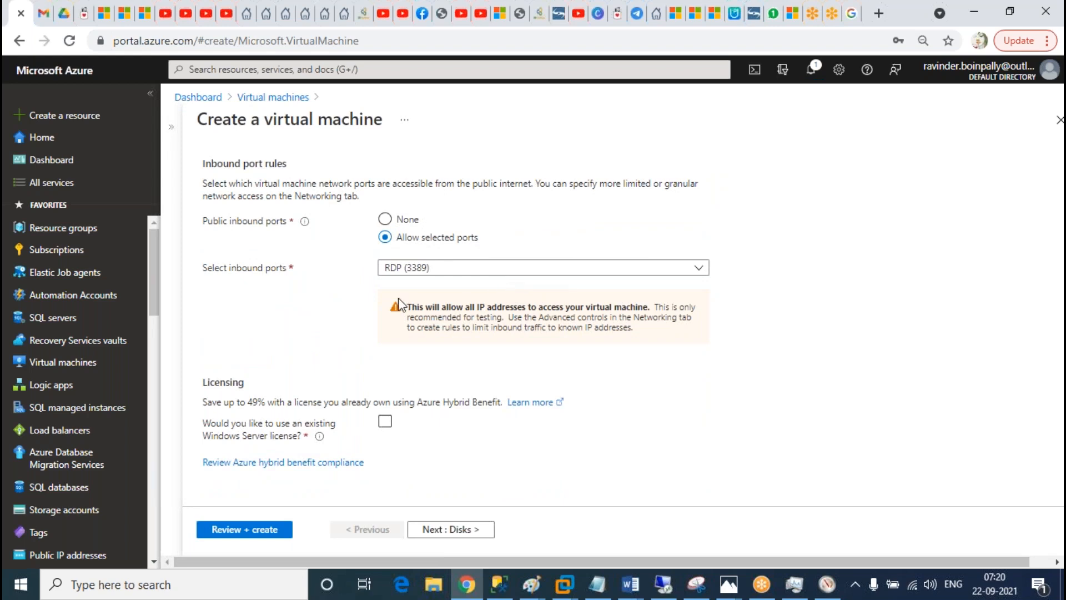
{"action": "scroll", "coordinate": [508, 474], "scroll_direction": "up", "scroll_amount": 10}
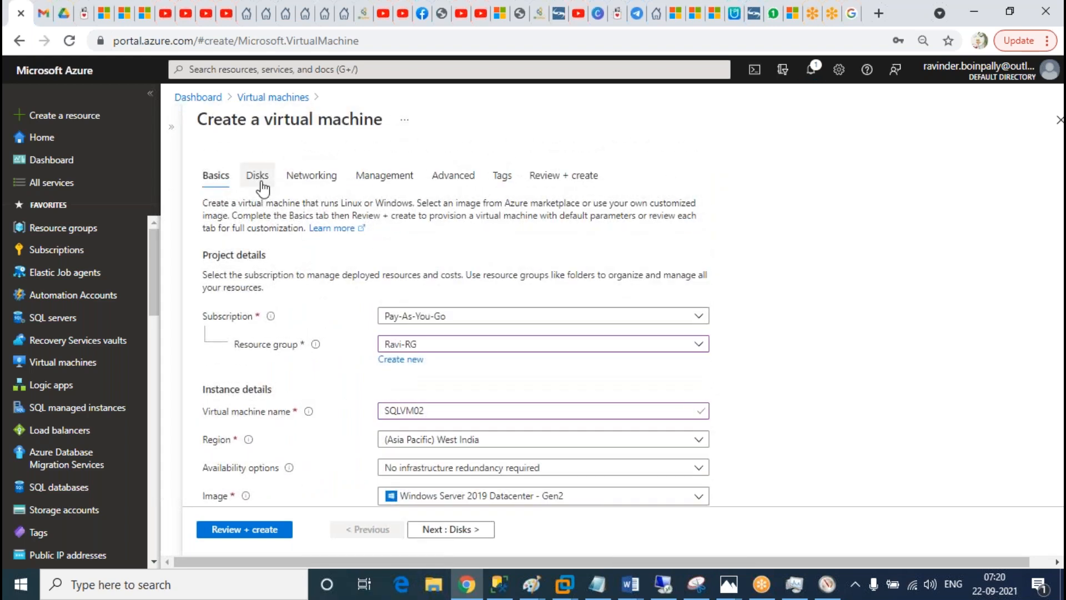
{"action": "left_click", "coordinate": [259, 176]}
{"action": "left_click", "coordinate": [444, 257]}
{"action": "left_click", "coordinate": [417, 377]}
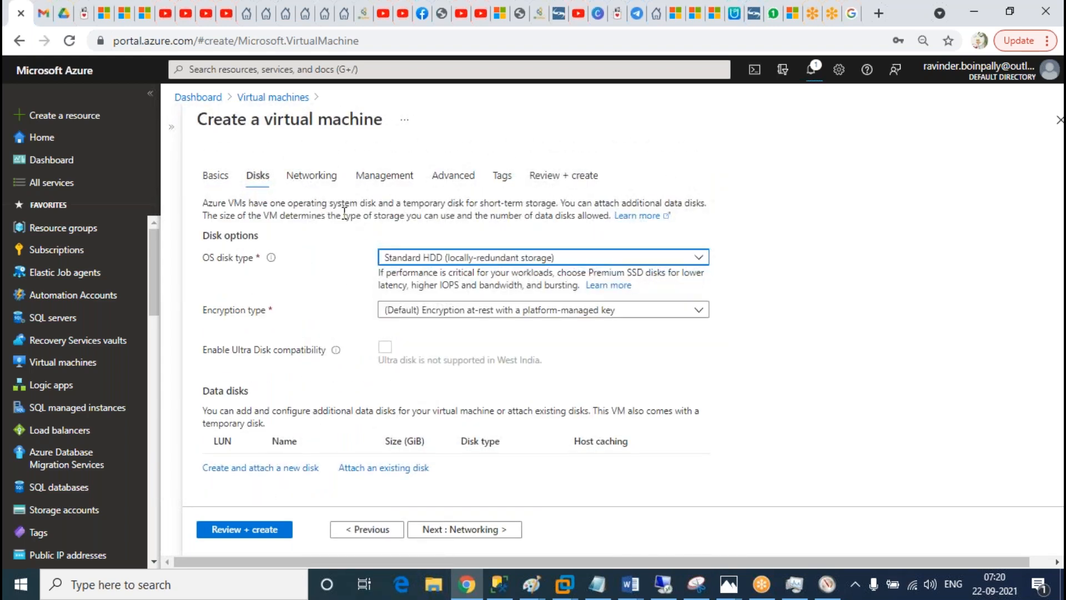
{"action": "left_click", "coordinate": [328, 188]}
{"action": "left_click", "coordinate": [563, 175]}
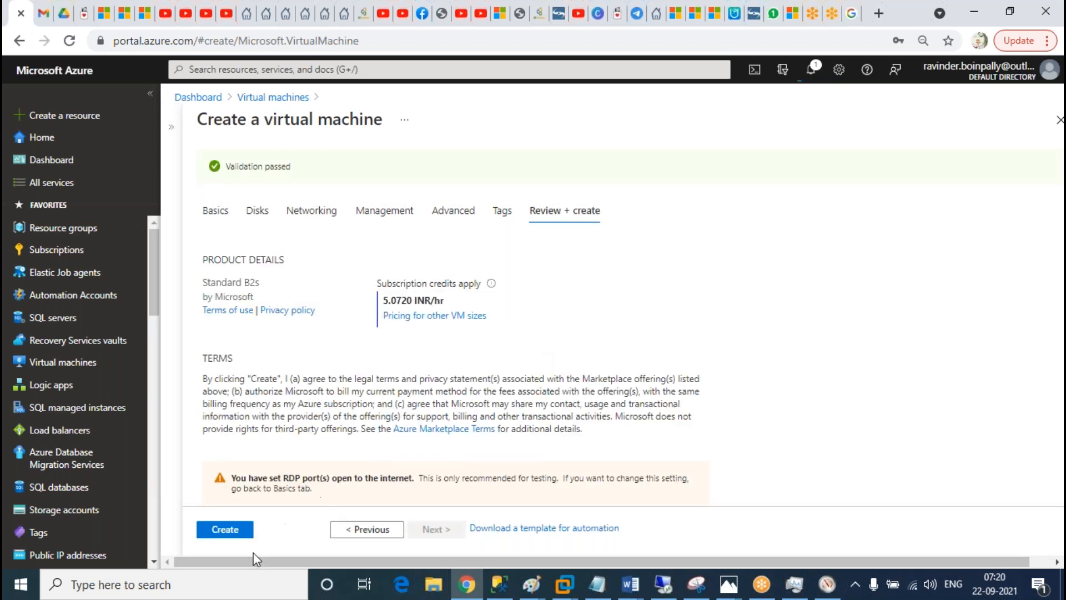
Step: Start creating SQLVM02 and check the progress of both deployments in the notifications
{"action": "left_click", "coordinate": [235, 532]}
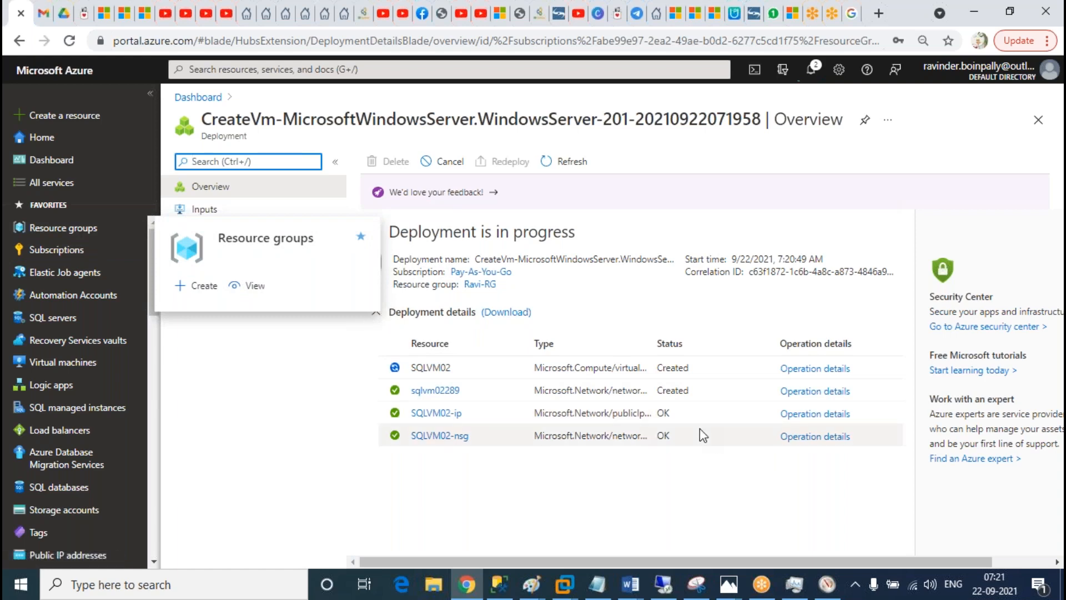
{"action": "left_click", "coordinate": [812, 77]}
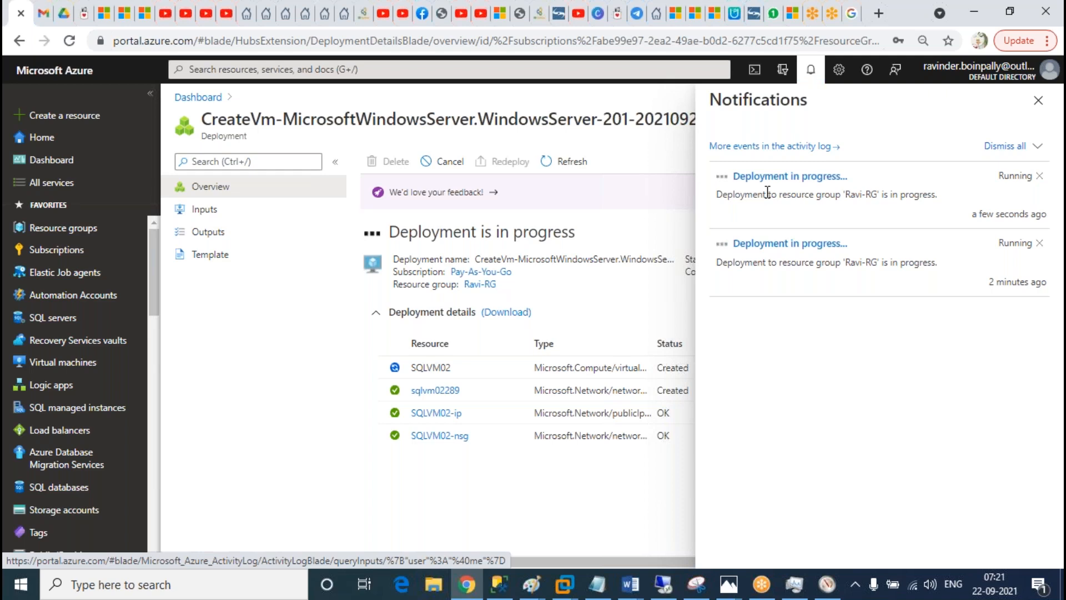
{"action": "left_click", "coordinate": [1038, 100]}
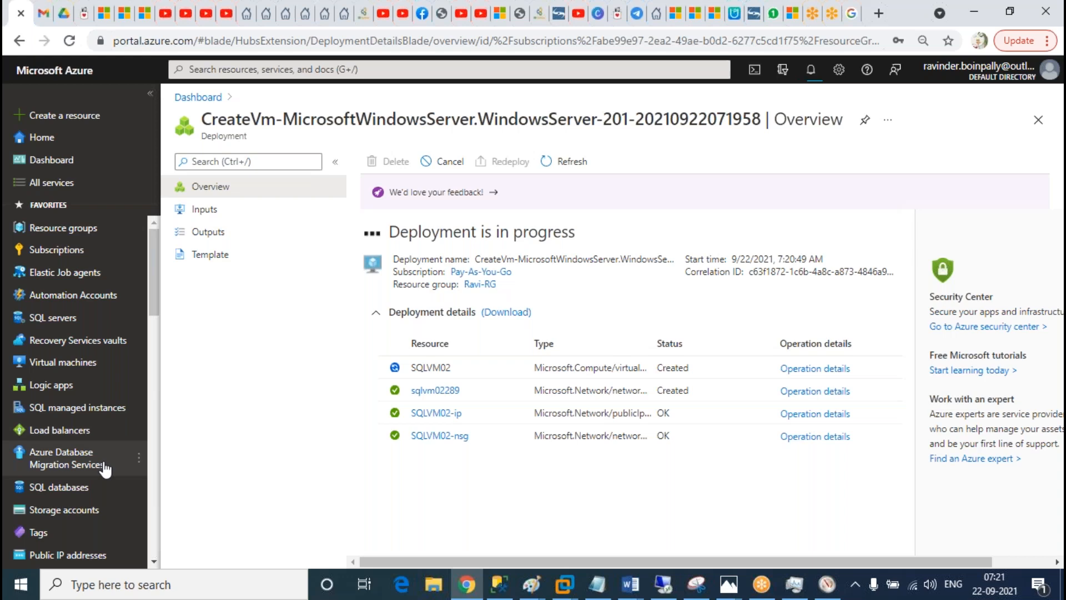
Step: Refresh the virtual machines list to check the status of SQLVM01 and SQLVM02, and open SQLVM01
{"action": "left_click", "coordinate": [83, 364]}
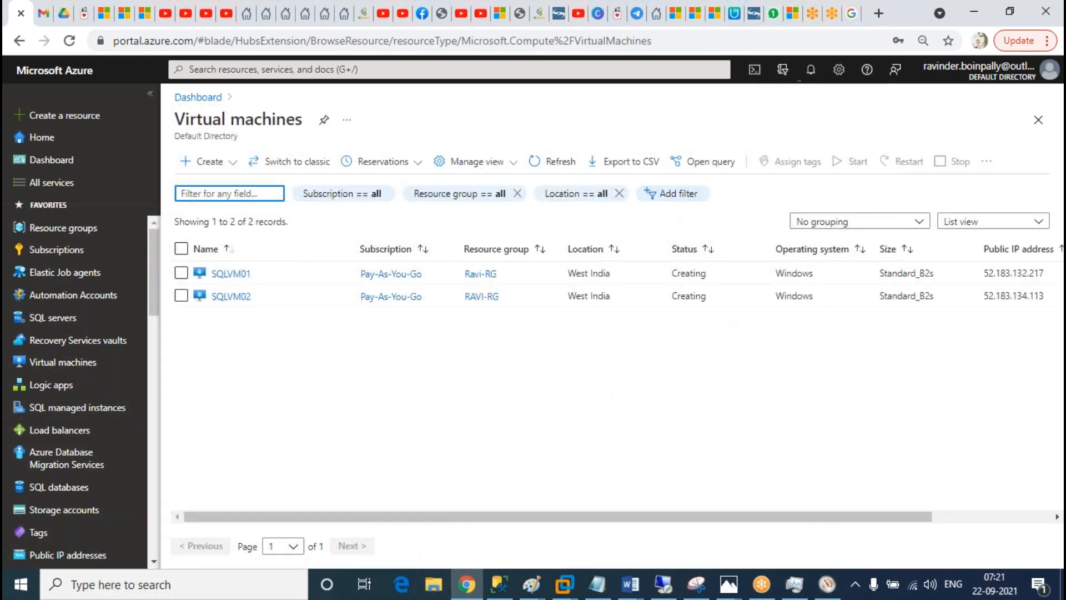
{"action": "left_click", "coordinate": [569, 167]}
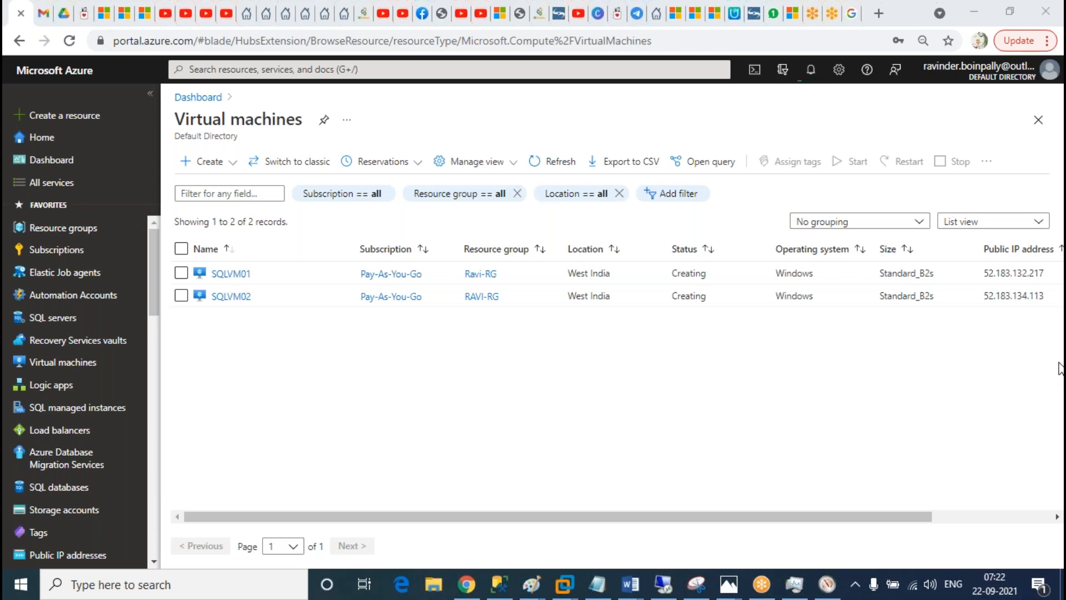
{"action": "left_click", "coordinate": [58, 254]}
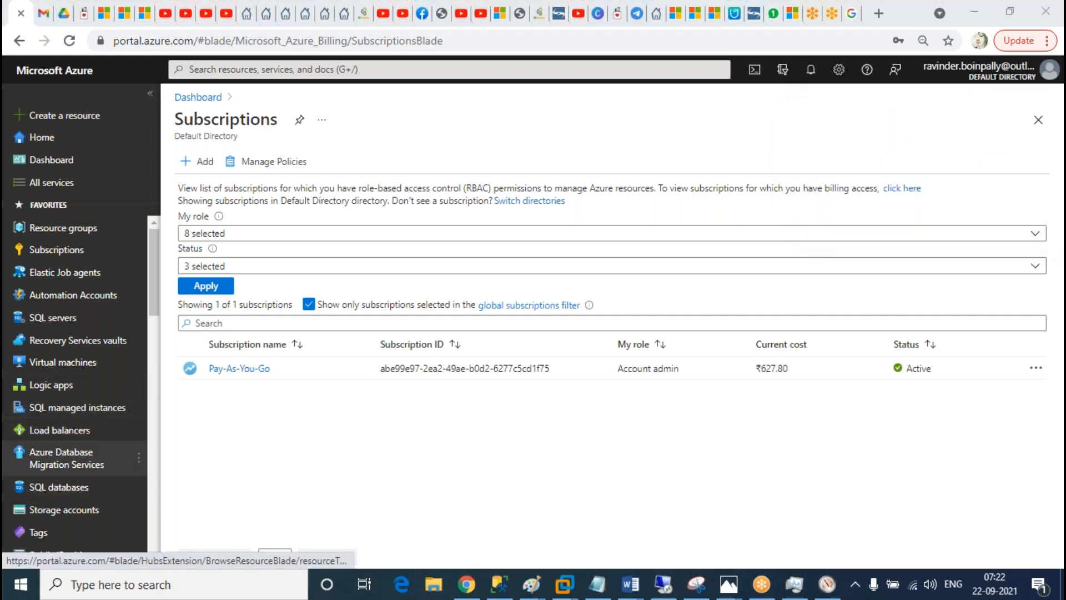
{"action": "left_click", "coordinate": [84, 363]}
{"action": "left_click", "coordinate": [558, 162]}
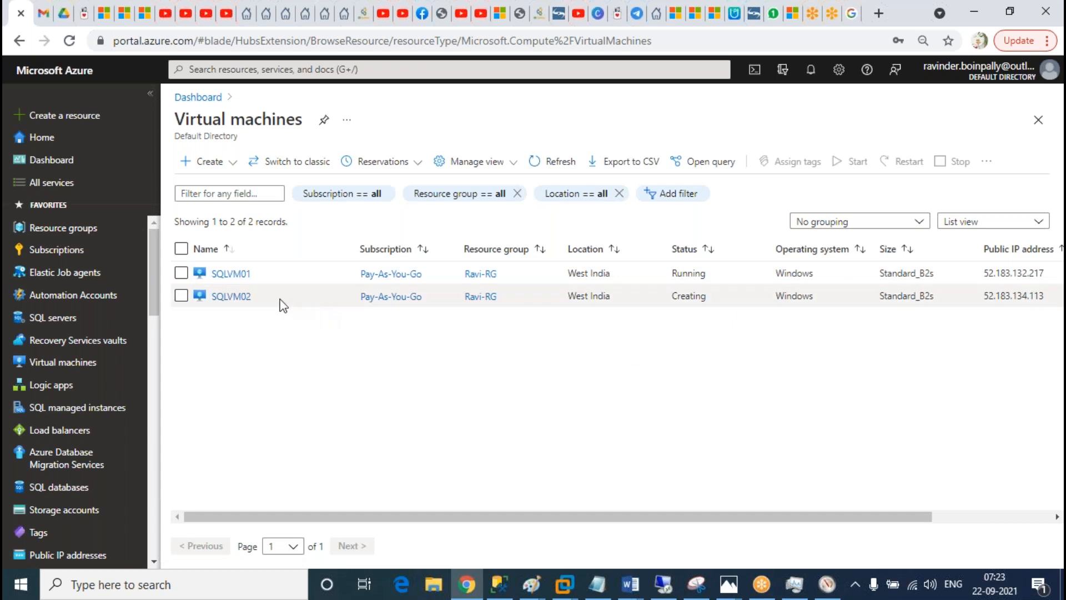
{"action": "left_click", "coordinate": [231, 275]}
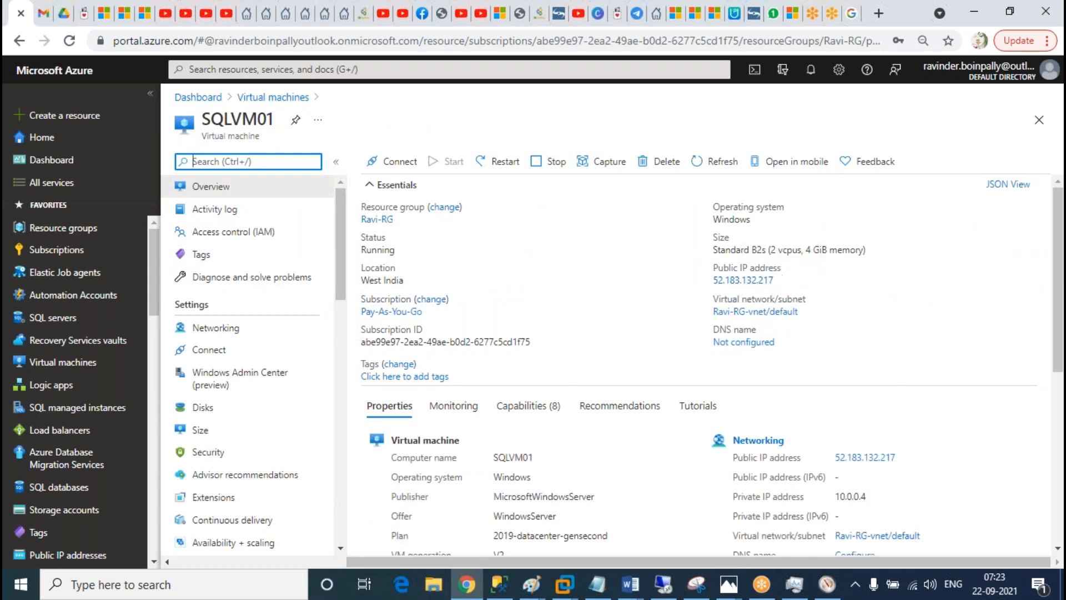
{"action": "left_click", "coordinate": [381, 161]}
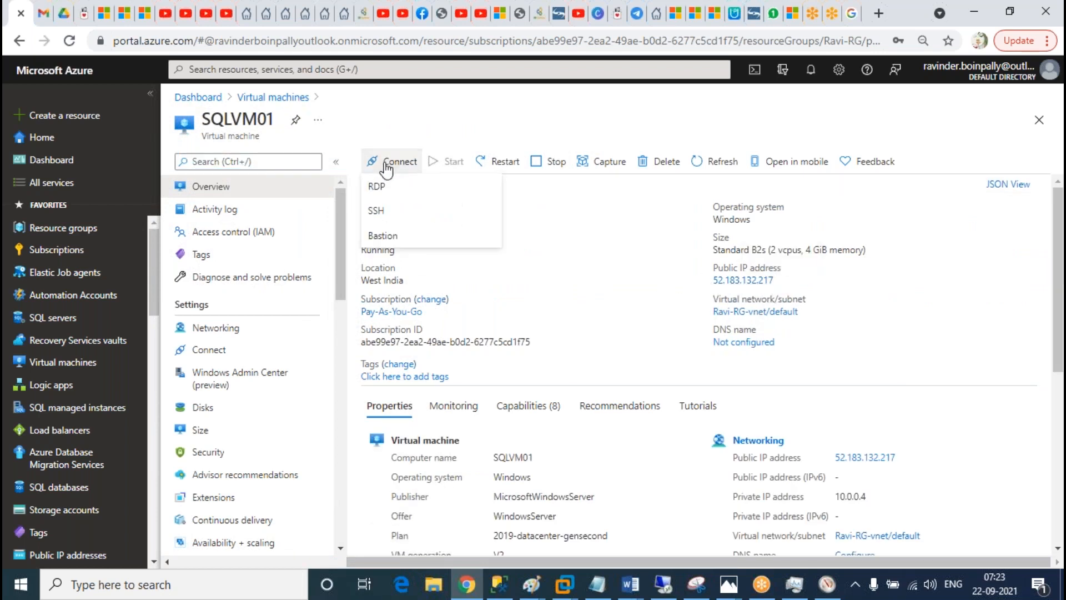
{"action": "left_click", "coordinate": [386, 187]}
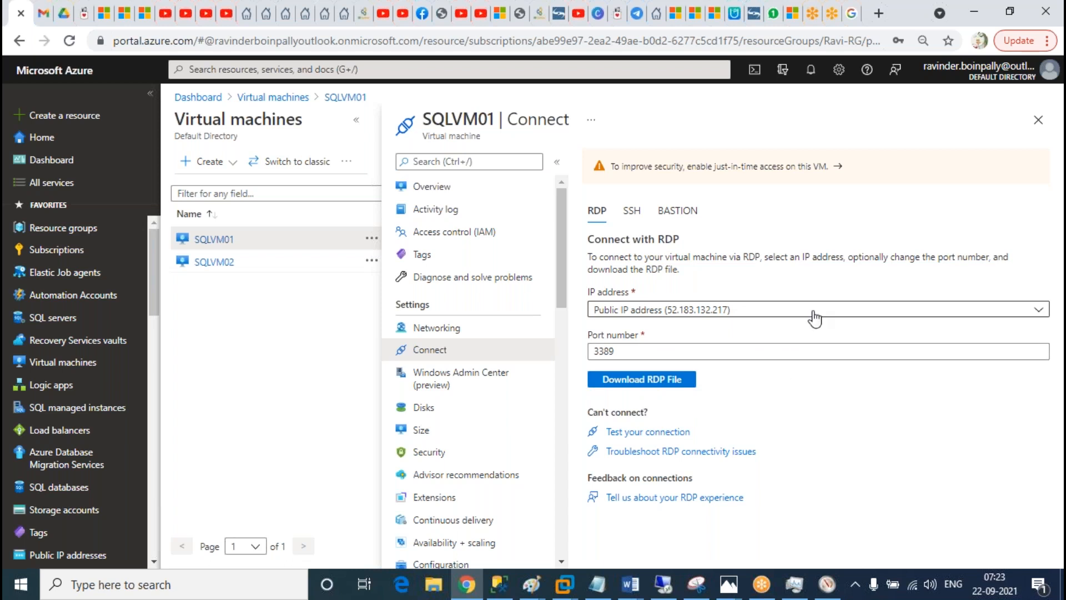
{"action": "left_click", "coordinate": [654, 387]}
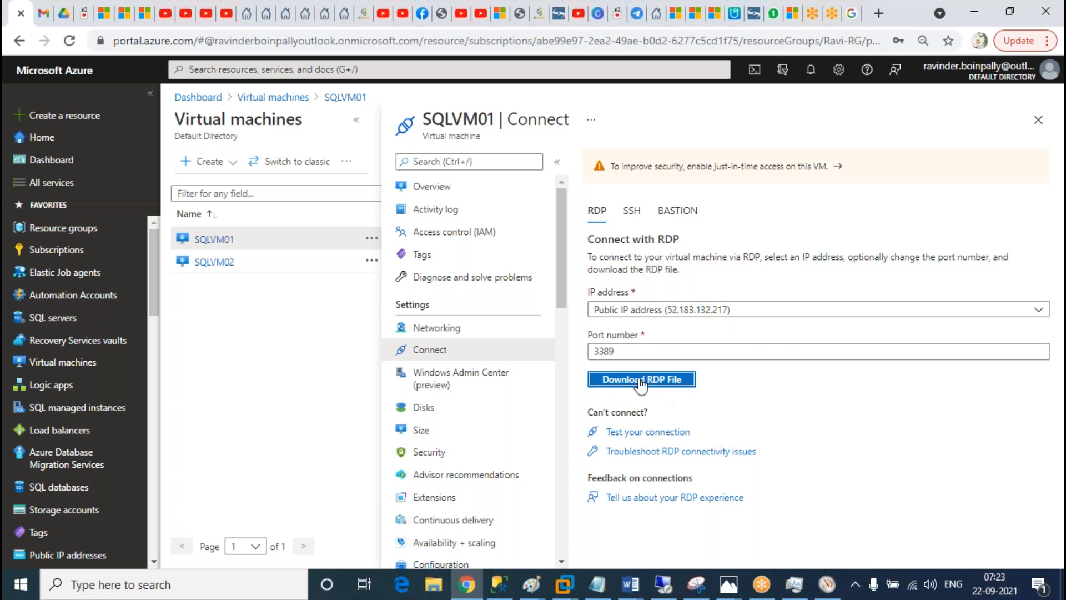
{"action": "left_click", "coordinate": [74, 556]}
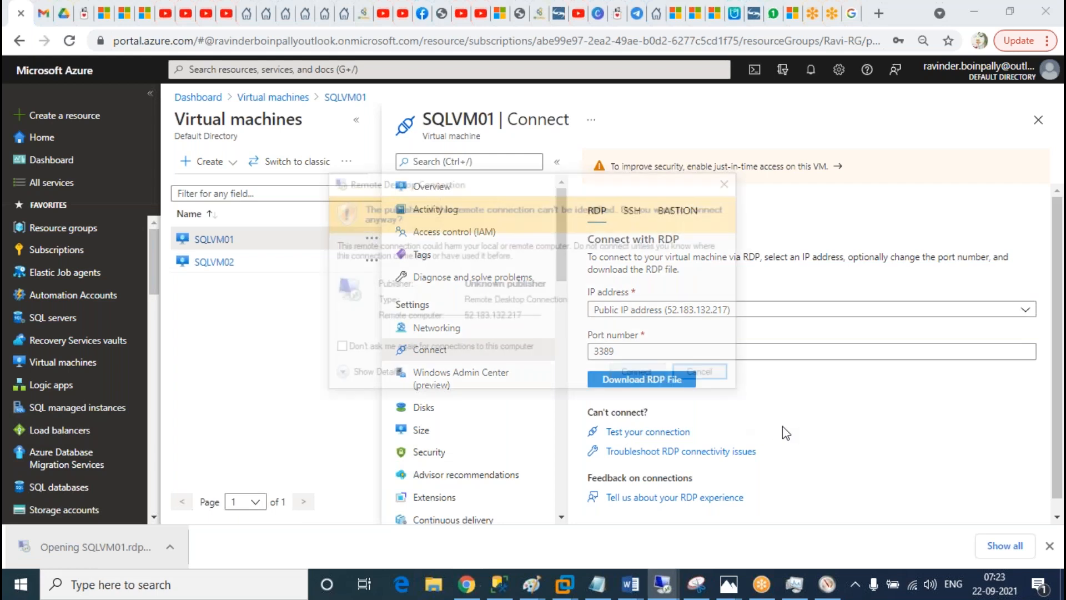
{"action": "left_click", "coordinate": [705, 375]}
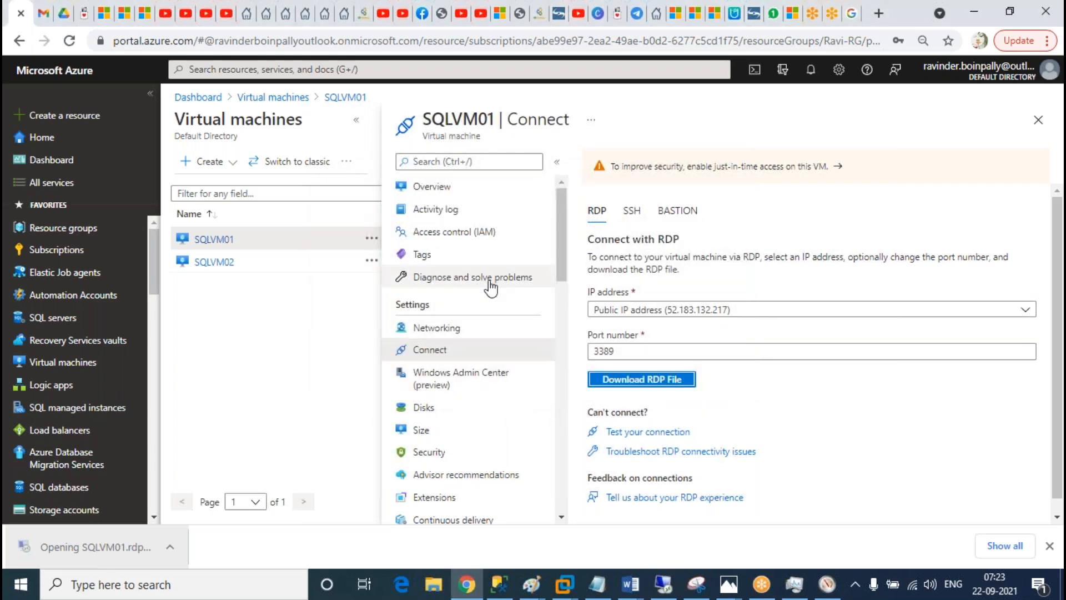
{"action": "left_click", "coordinate": [435, 186]}
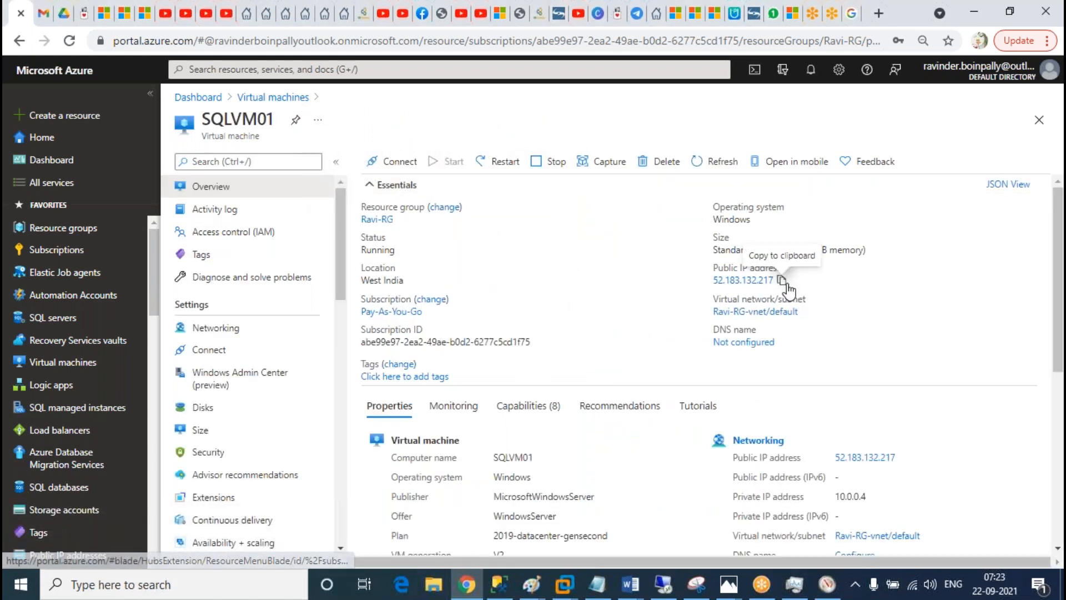
Step: Copy SQLVM01's public IP address, launch Remote Desktop Connection with mstsc and connect to 52.183.132.217
{"action": "left_click", "coordinate": [782, 281]}
{"action": "left_click", "coordinate": [209, 585]}
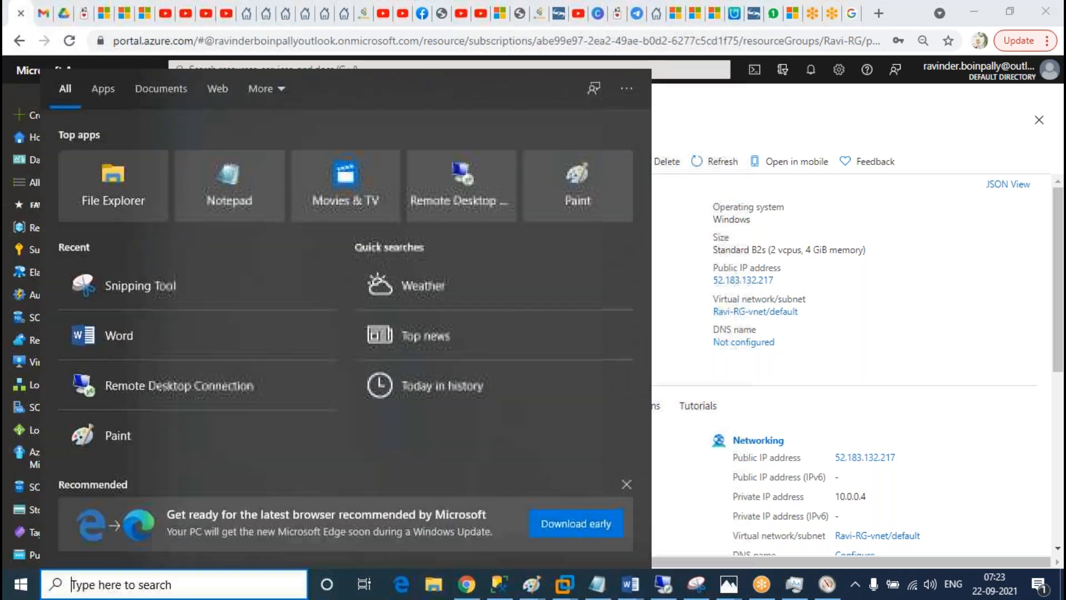
{"action": "type", "text": "mstsc"}
{"action": "key", "text": "Return"}
{"action": "key", "text": "ctrl+v"}
{"action": "left_click", "coordinate": [605, 273]}
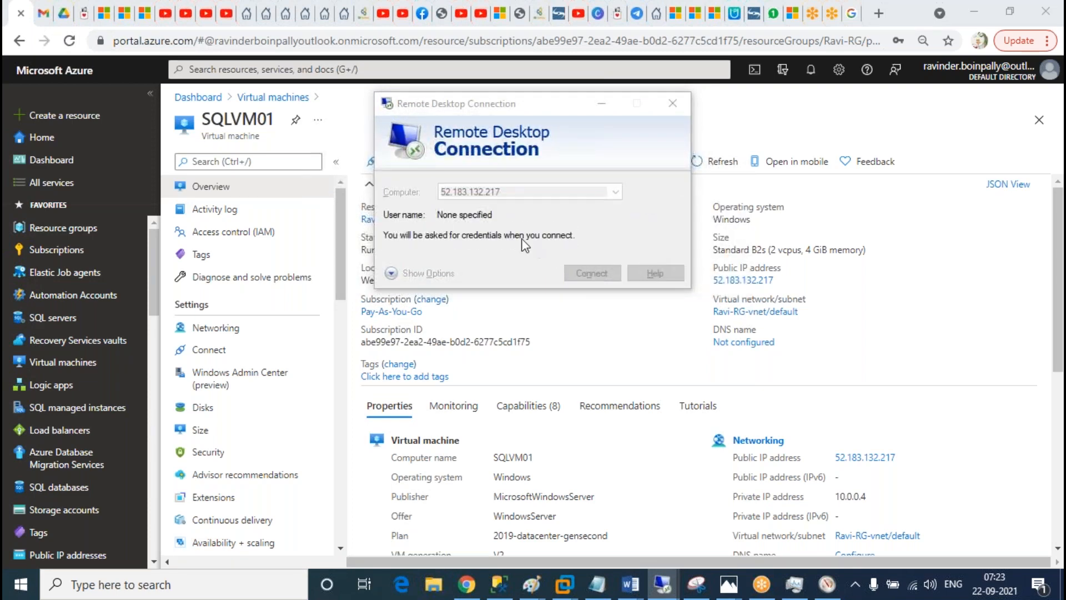
Step: Sign in to the SQLVM01 remote session with the administrator username and password, and connect despite the untrusted certificate
{"action": "type", "text": "Ravinder"}
{"action": "key", "text": "Tab"}
{"action": "type", "text": "*"}
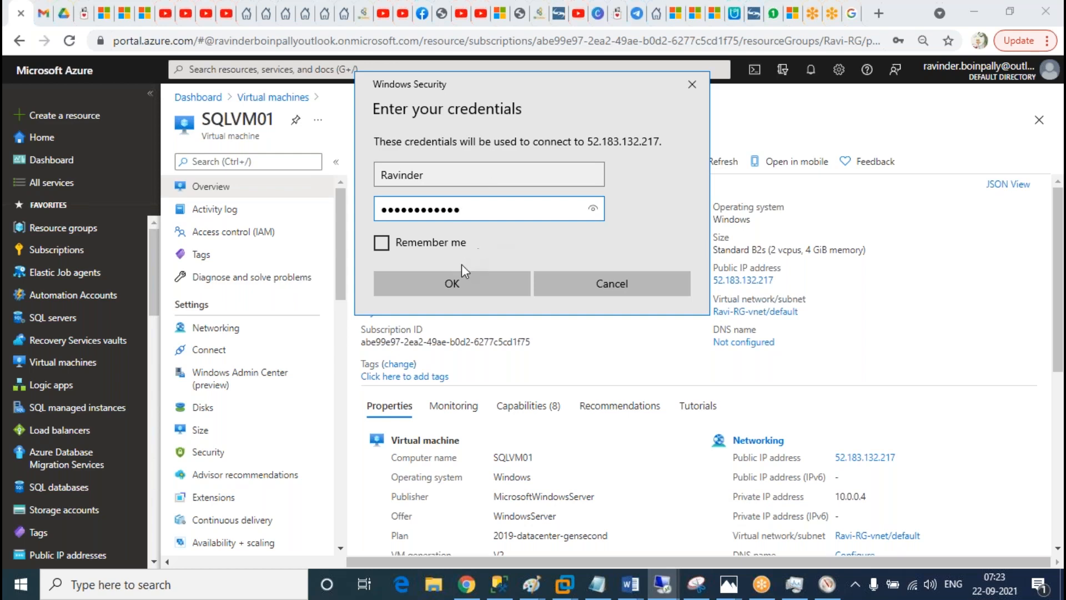
{"action": "left_click", "coordinate": [452, 284]}
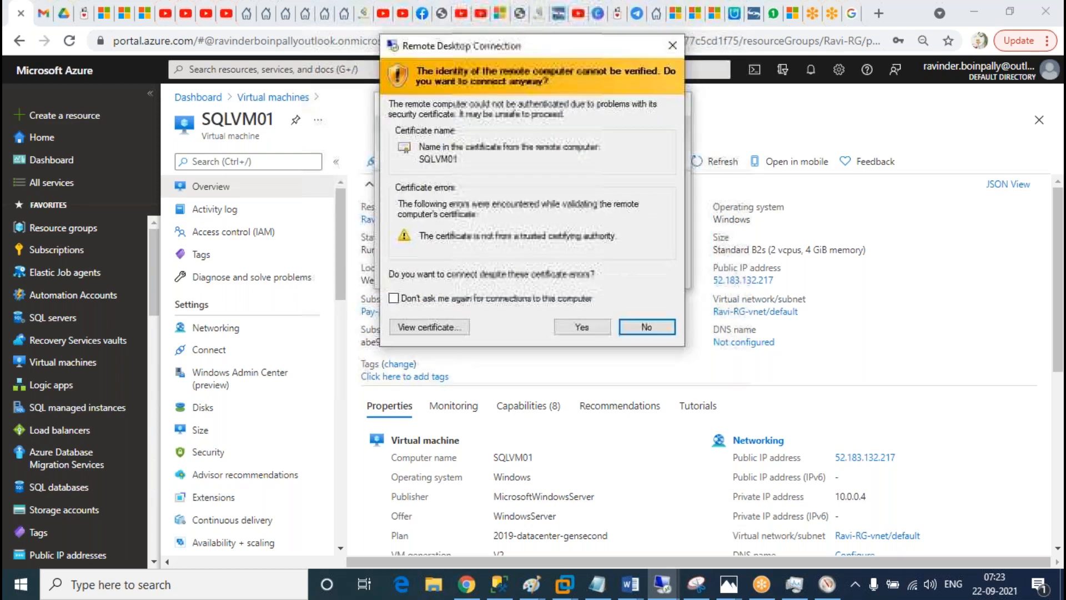
{"action": "left_click", "coordinate": [578, 327]}
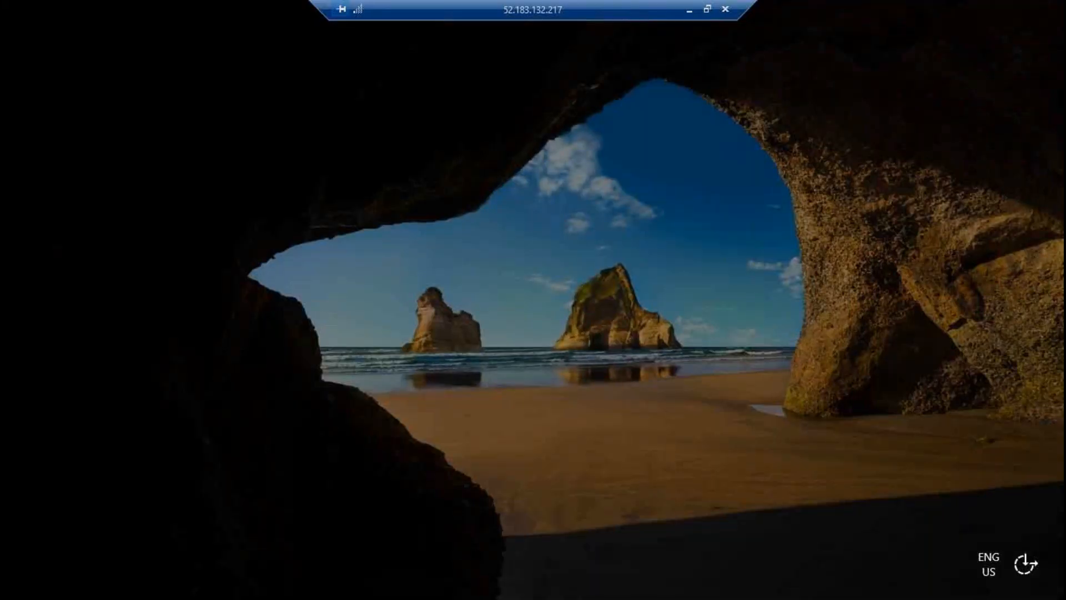
Step: Minimise the SQLVM01 remote session and review the configuration and overview of its public IP resource, SQLVM01-ip
{"action": "left_click_drag", "start_coordinate": [572, 8], "coordinate": [727, 9]}
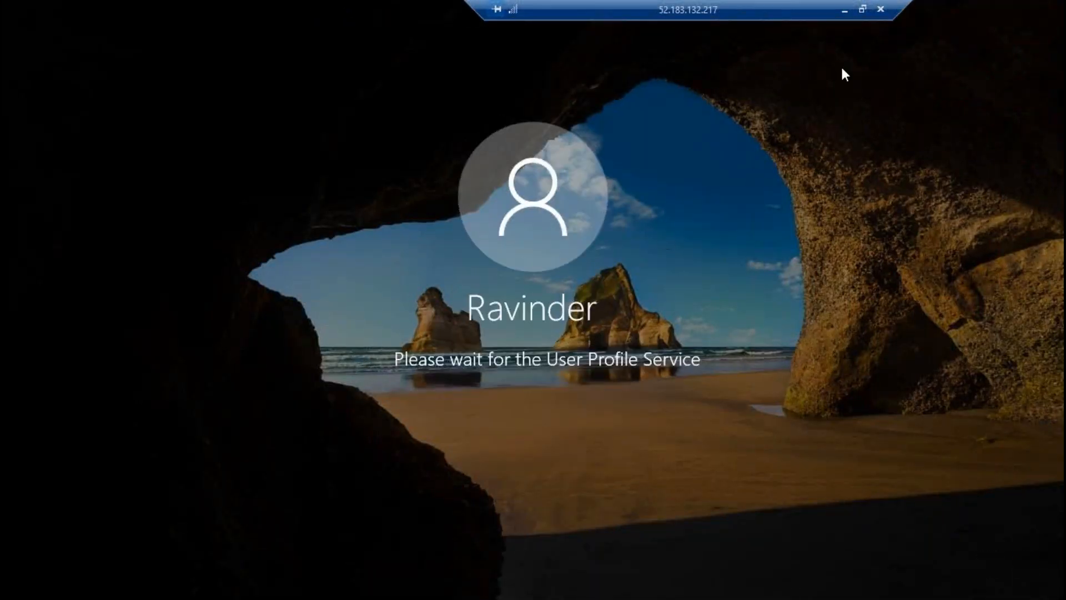
{"action": "left_click", "coordinate": [844, 9]}
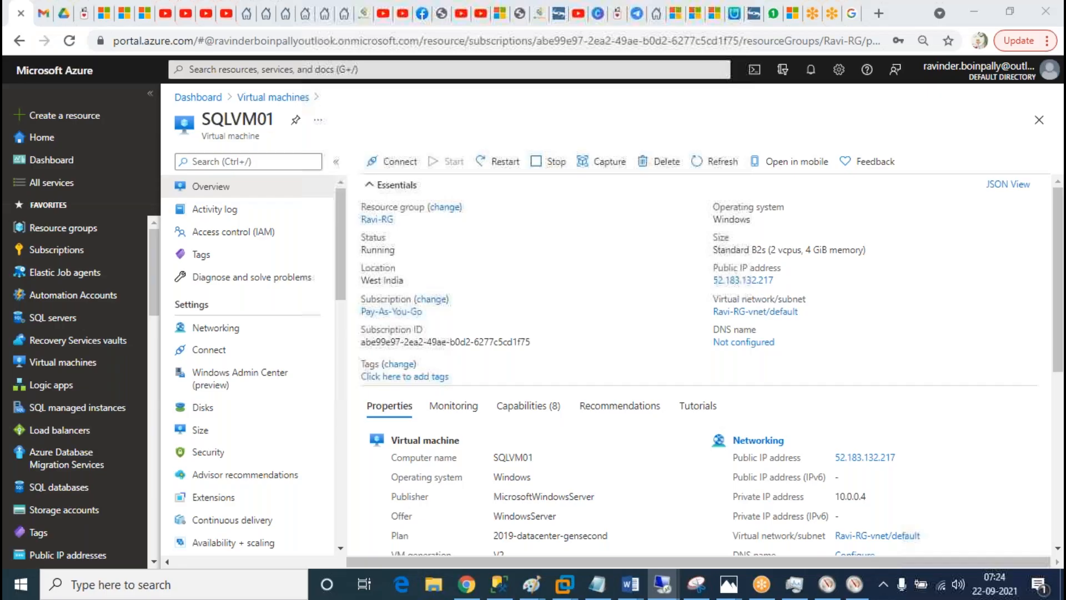
{"action": "left_click", "coordinate": [742, 281]}
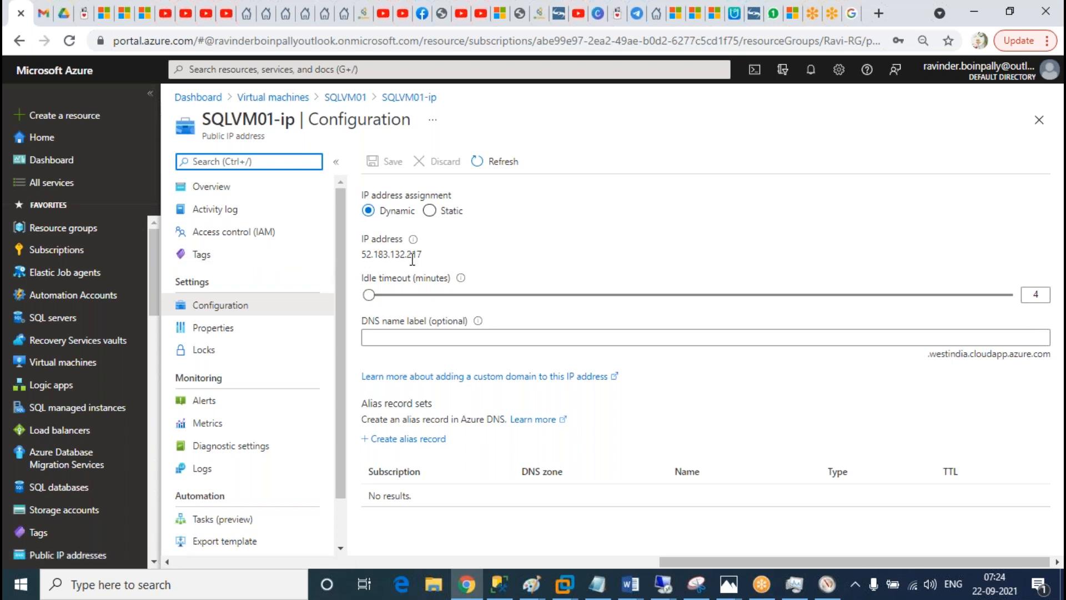
{"action": "left_click_drag", "start_coordinate": [429, 254], "coordinate": [359, 255]}
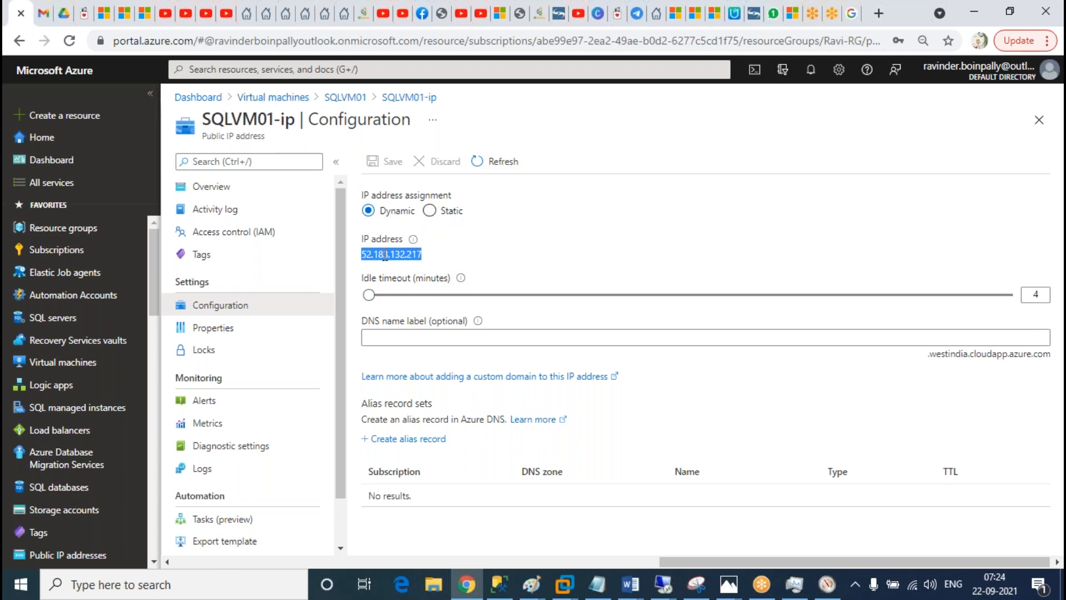
{"action": "left_click", "coordinate": [409, 110]}
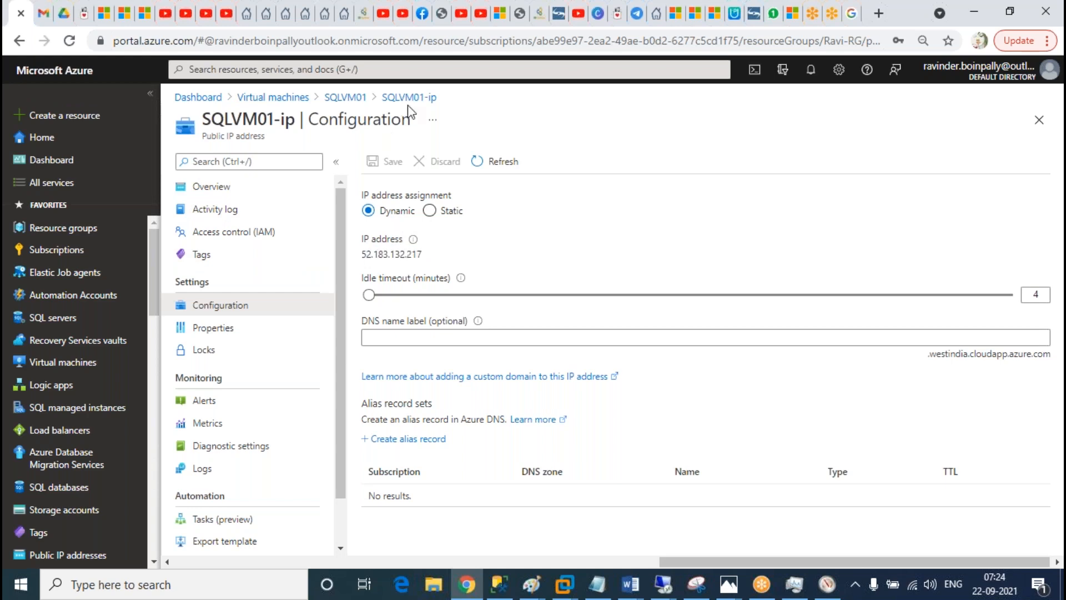
{"action": "left_click", "coordinate": [409, 97]}
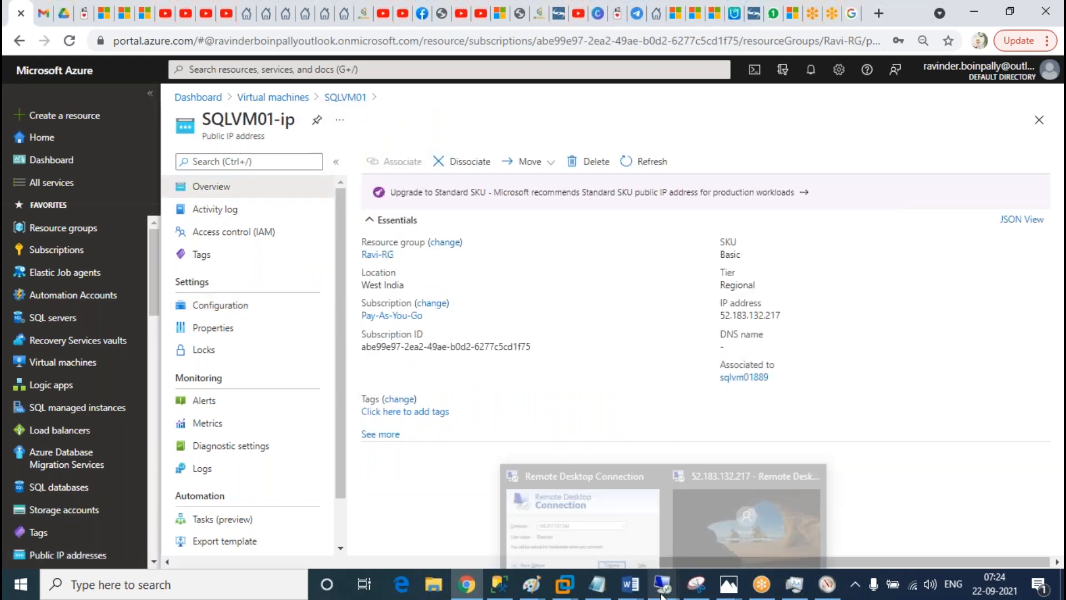
Step: Close SQL Server Management Studio and the untitled Notepad document on the local computer, discarding unsaved changes
{"action": "mouse_move", "coordinate": [663, 586]}
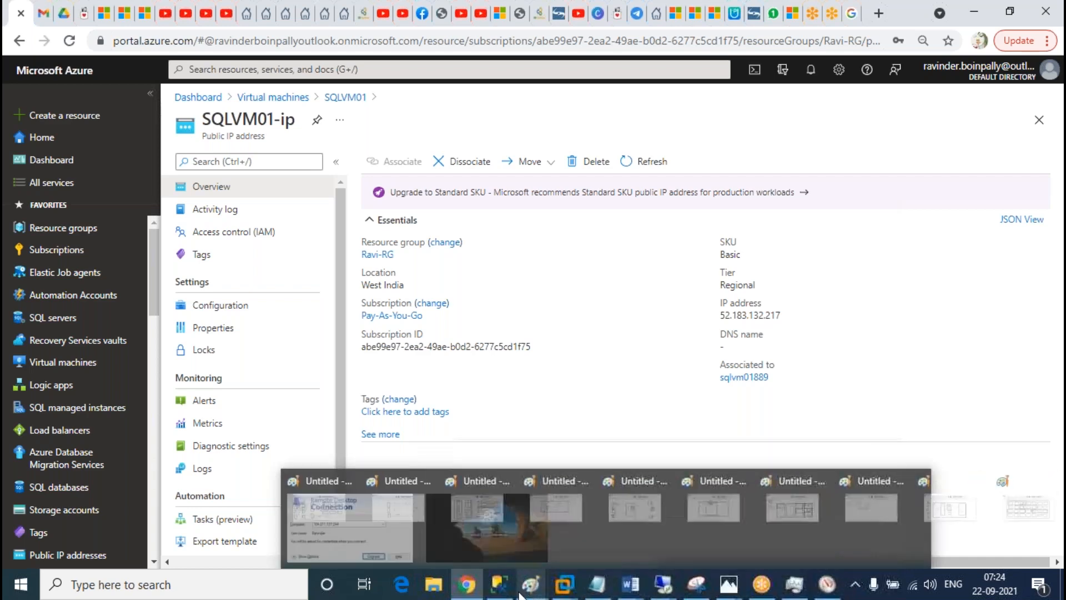
{"action": "left_click", "coordinate": [506, 589]}
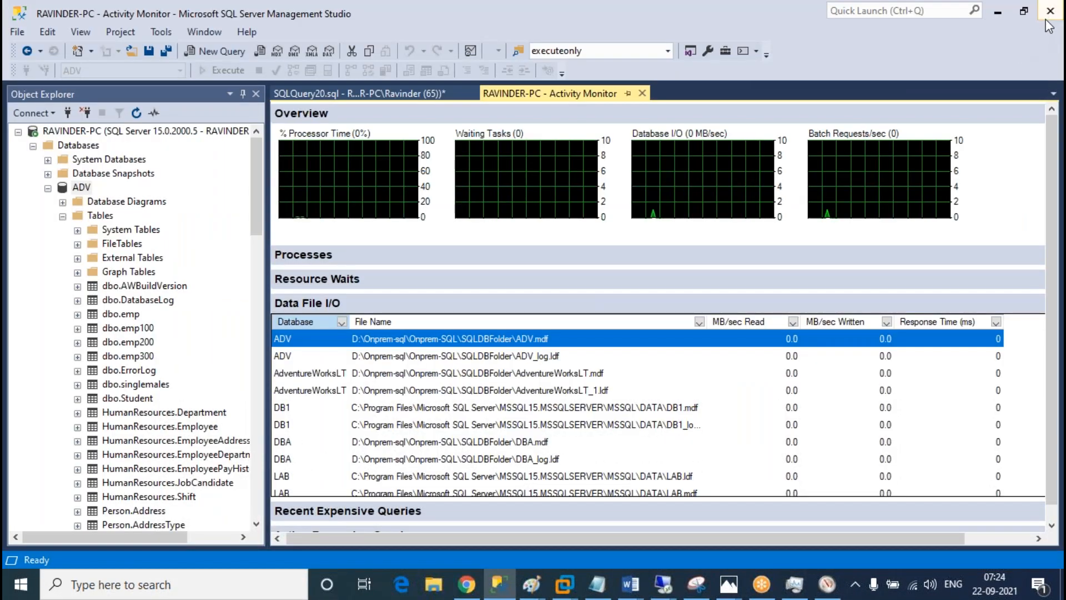
{"action": "left_click", "coordinate": [1049, 12]}
{"action": "left_click", "coordinate": [592, 385]}
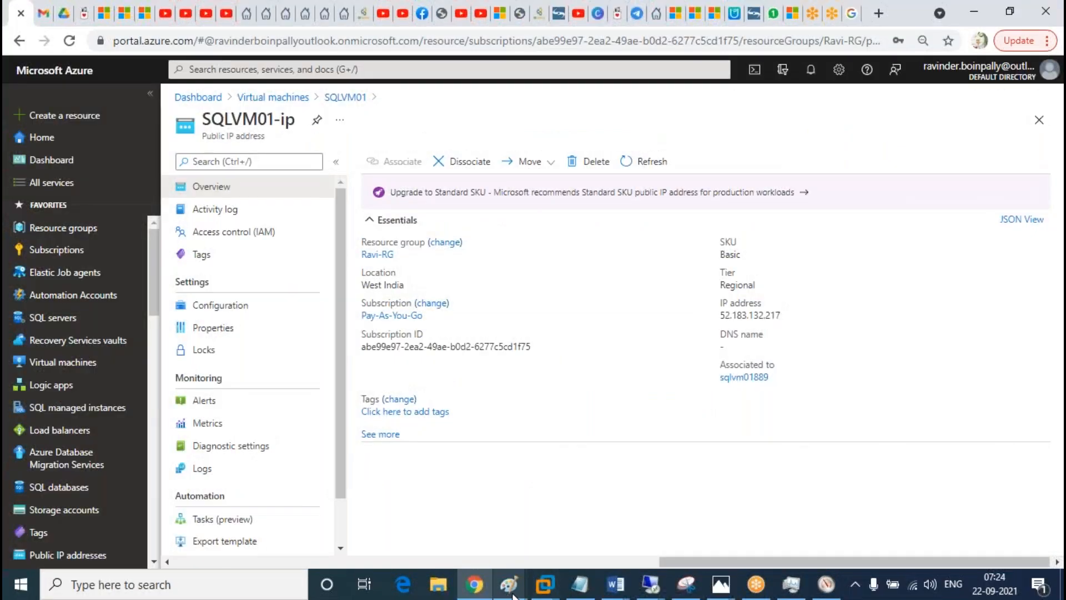
{"action": "left_click", "coordinate": [580, 584]}
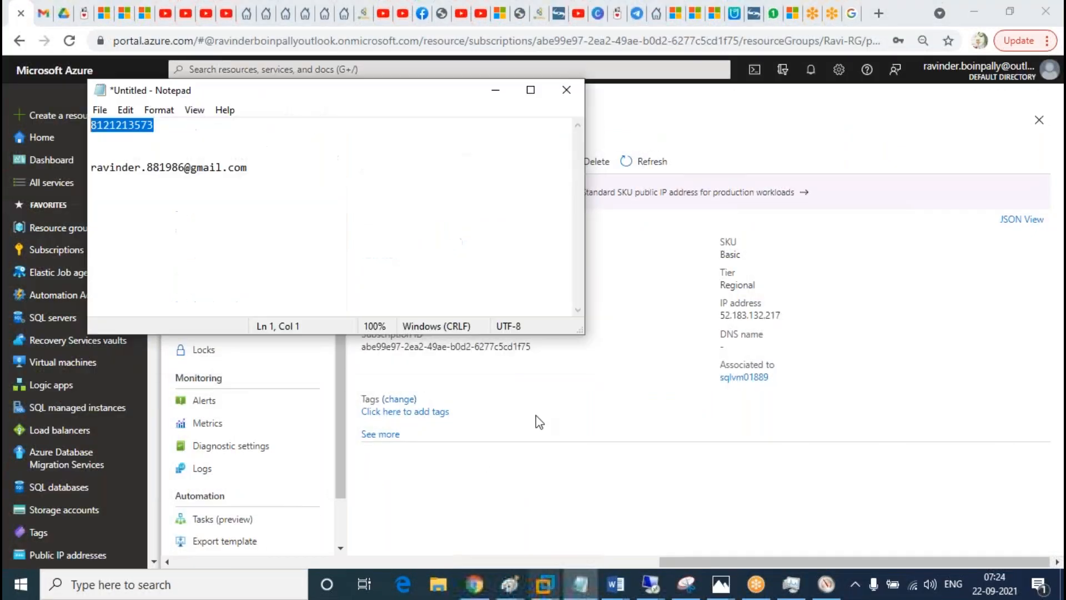
{"action": "left_click", "coordinate": [570, 98]}
{"action": "left_click", "coordinate": [579, 293]}
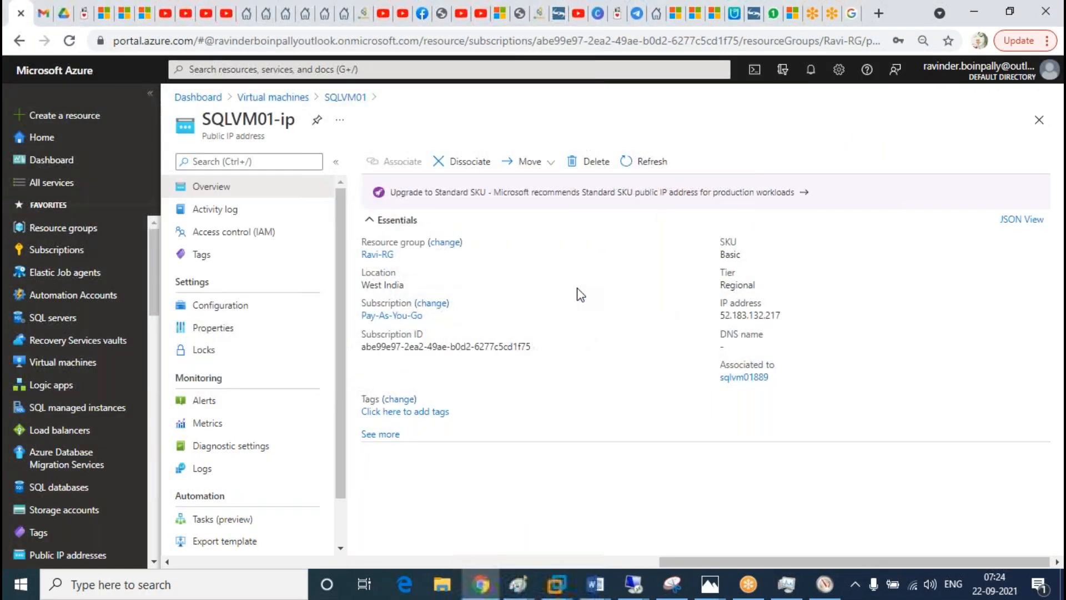
Step: Close Resource Monitor and Task Manager on the local computer
{"action": "left_click", "coordinate": [825, 584]}
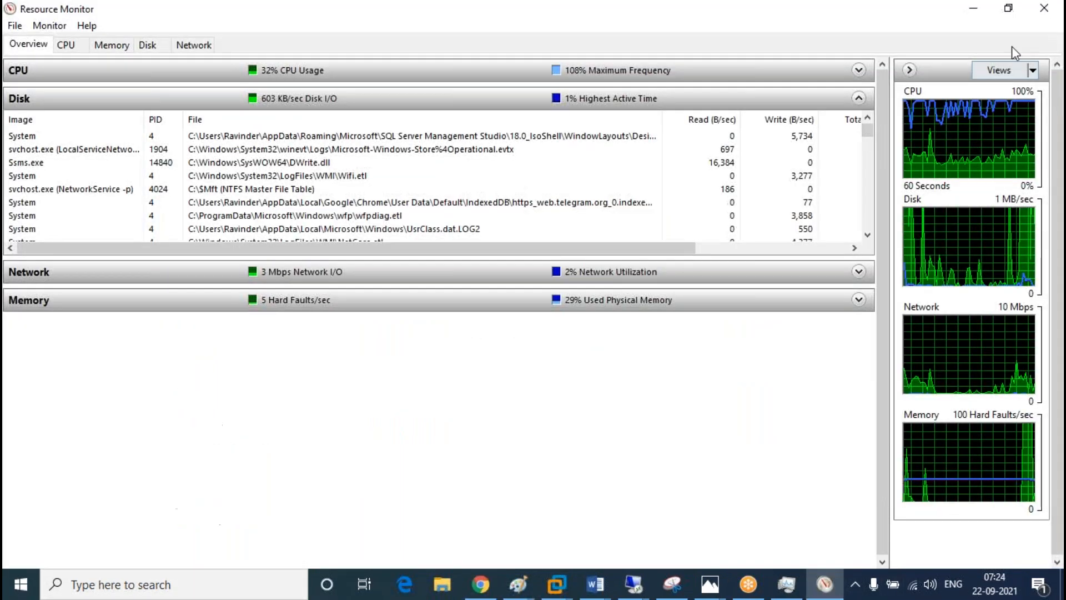
{"action": "left_click", "coordinate": [1046, 9]}
{"action": "left_click", "coordinate": [786, 585]}
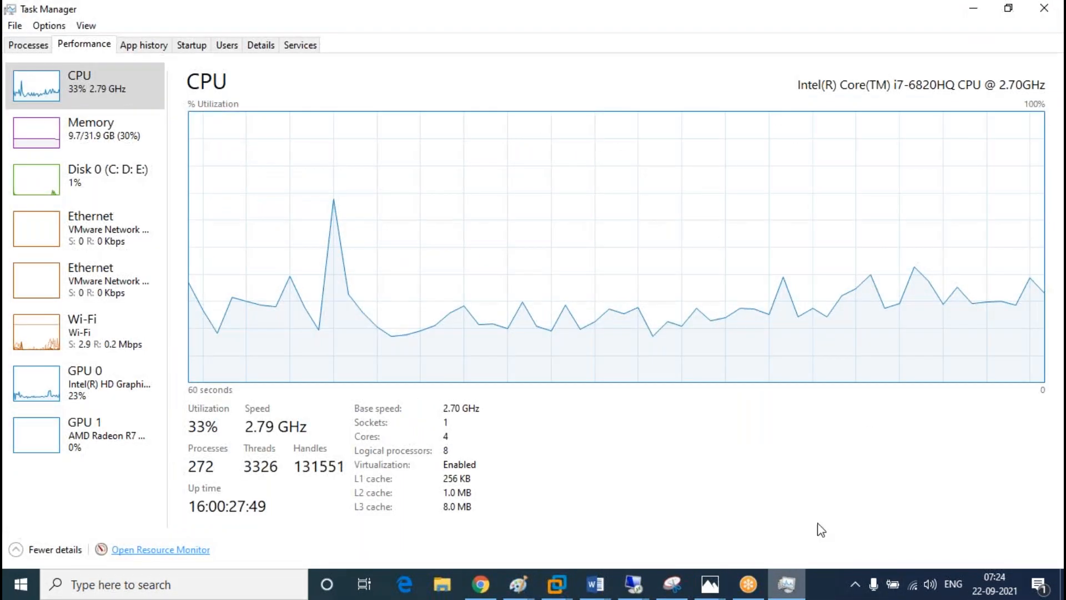
{"action": "left_click", "coordinate": [1045, 8]}
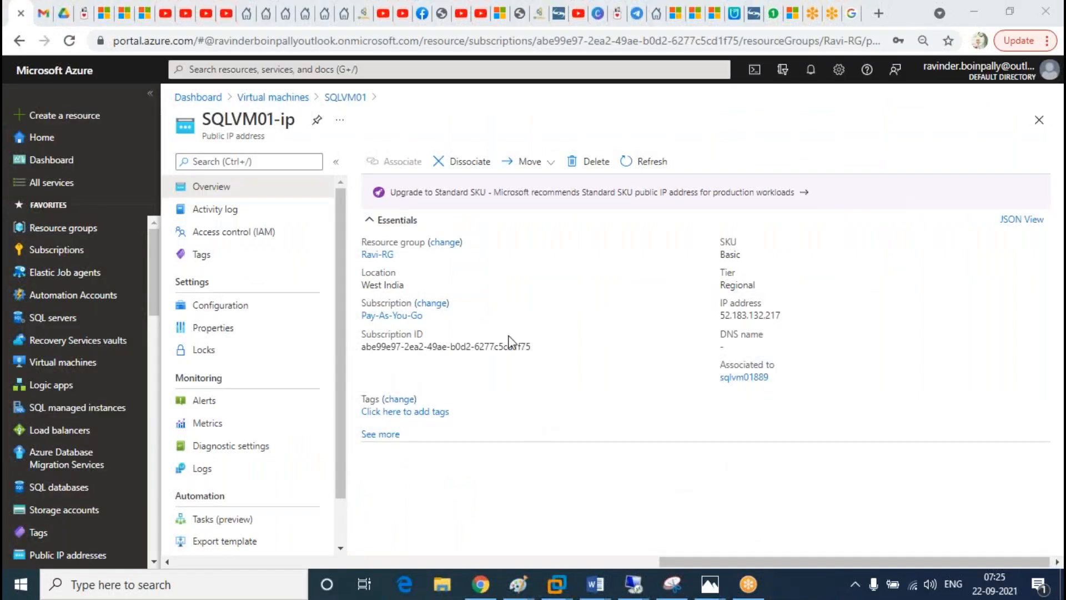
Step: Go back to the SQLVM01 virtual machine overview and switch to its Remote Desktop session
{"action": "left_click", "coordinate": [345, 97]}
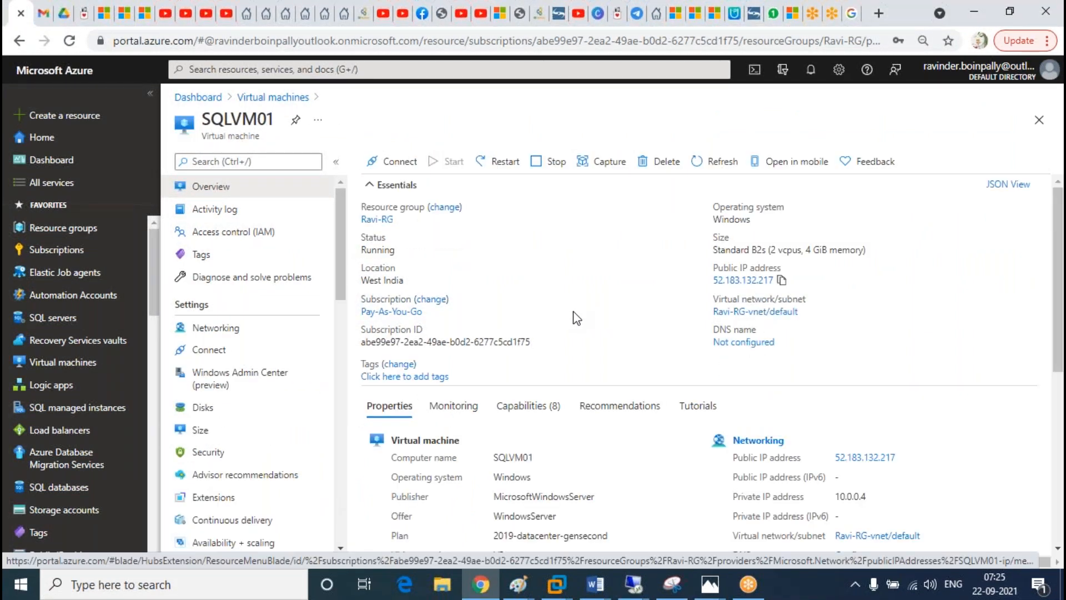
{"action": "left_click", "coordinate": [632, 584]}
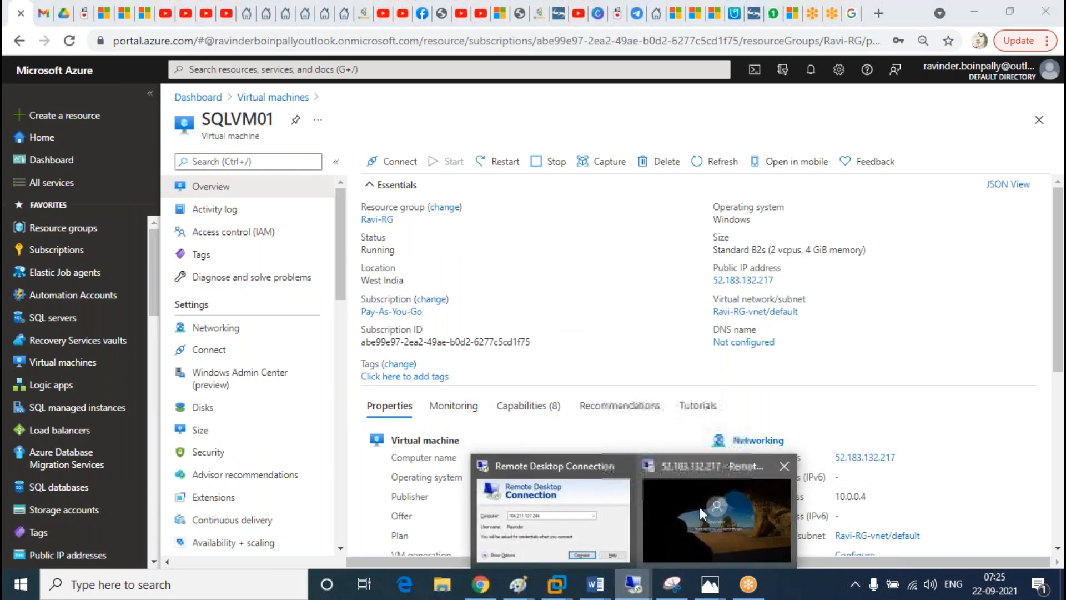
{"action": "left_click", "coordinate": [594, 535]}
{"action": "left_click", "coordinate": [679, 103]}
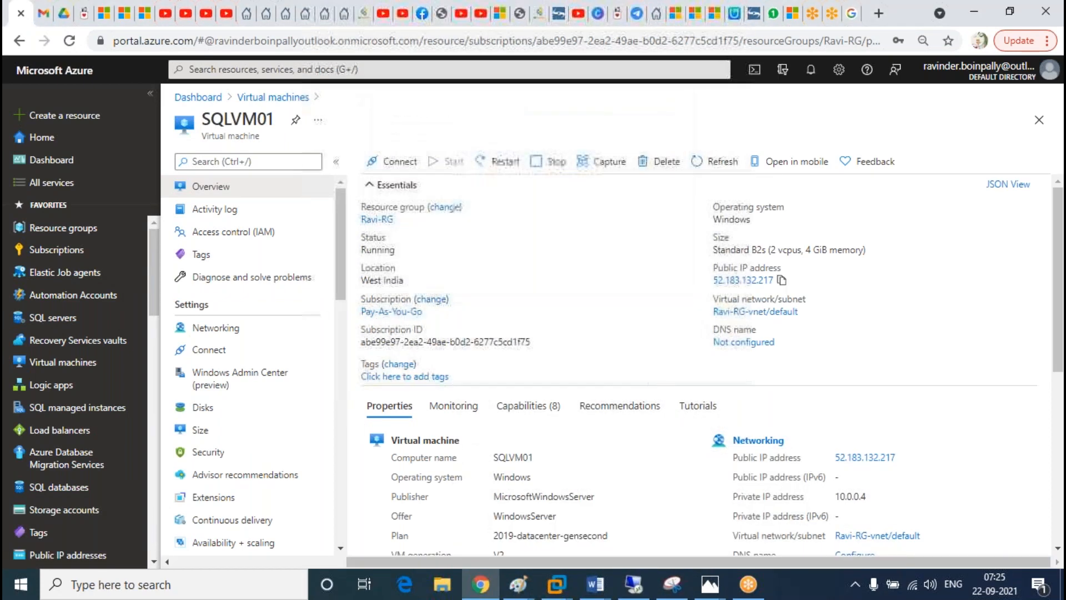
{"action": "left_click", "coordinate": [629, 585]}
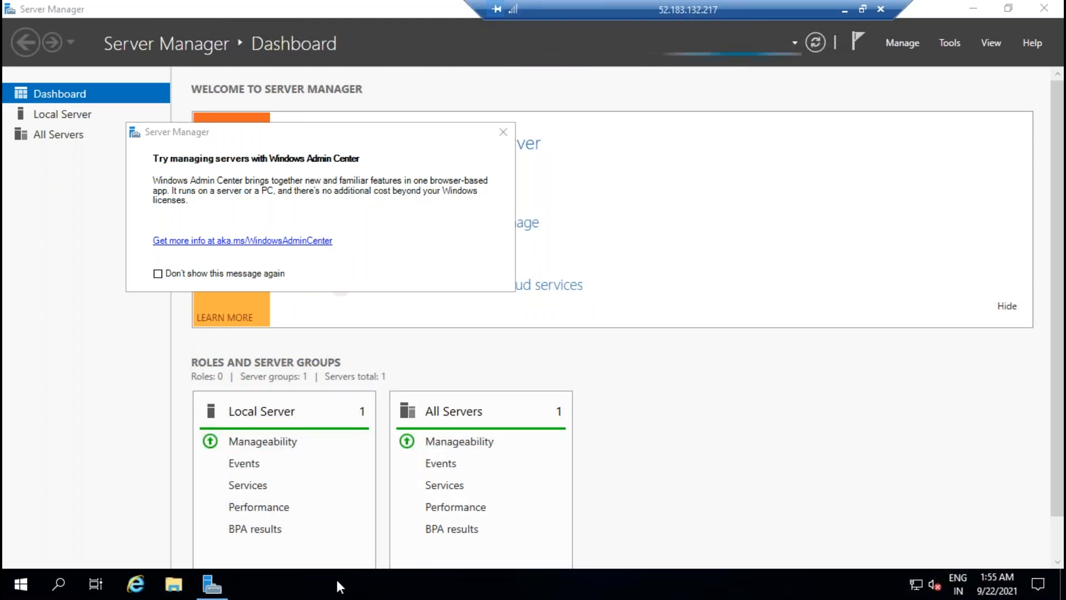
Step: Open Task Manager on SQLVM01 in detailed view and launch Resource Monitor from its performance page
{"action": "right_click", "coordinate": [382, 591]}
{"action": "left_click", "coordinate": [445, 511]}
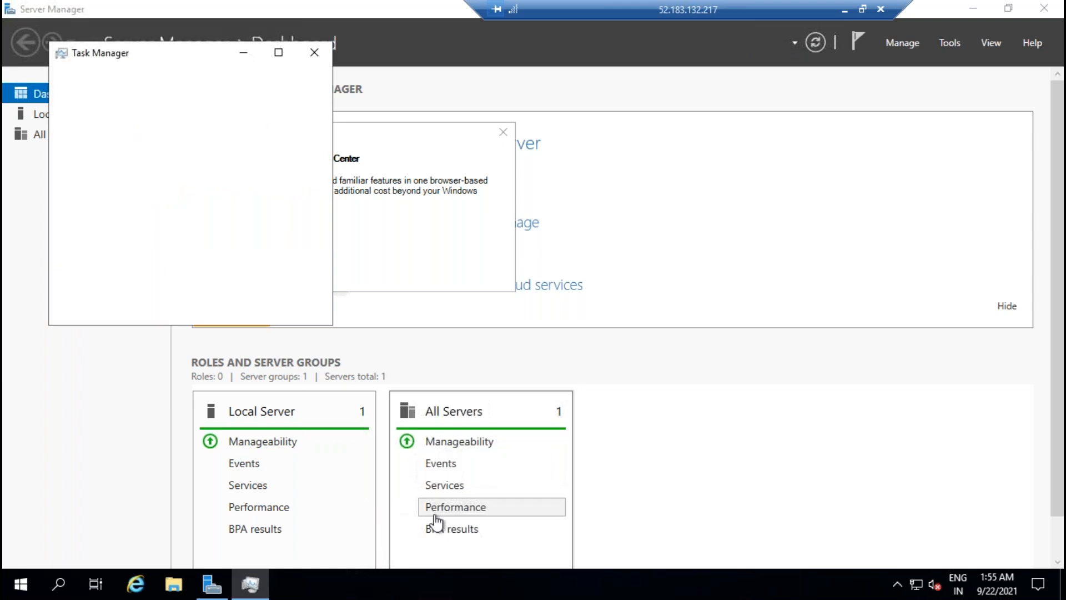
{"action": "left_click", "coordinate": [122, 308]}
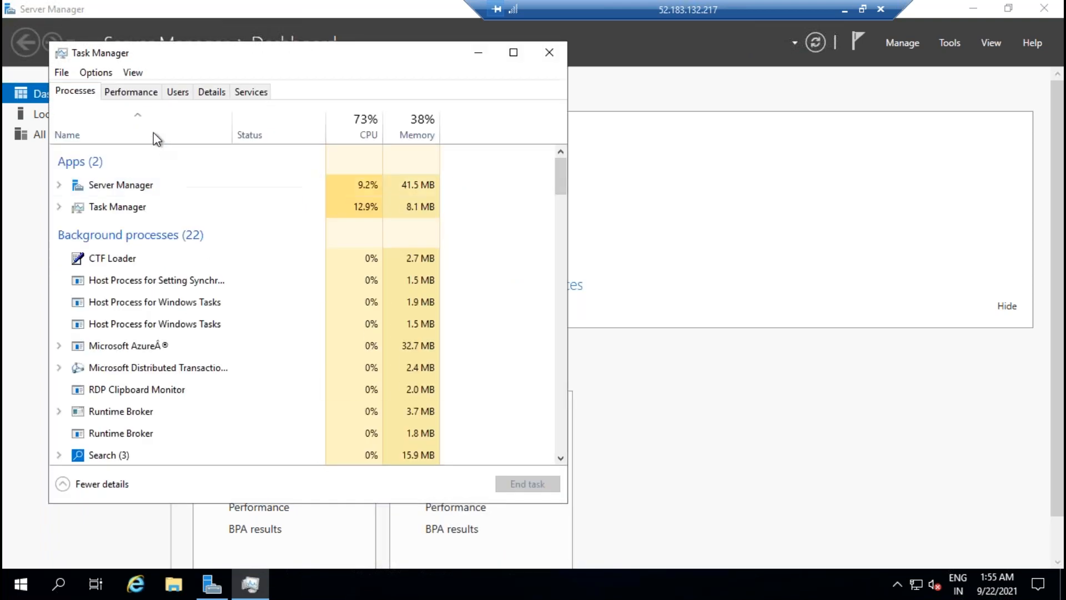
{"action": "left_click", "coordinate": [139, 94]}
{"action": "left_click", "coordinate": [186, 486]}
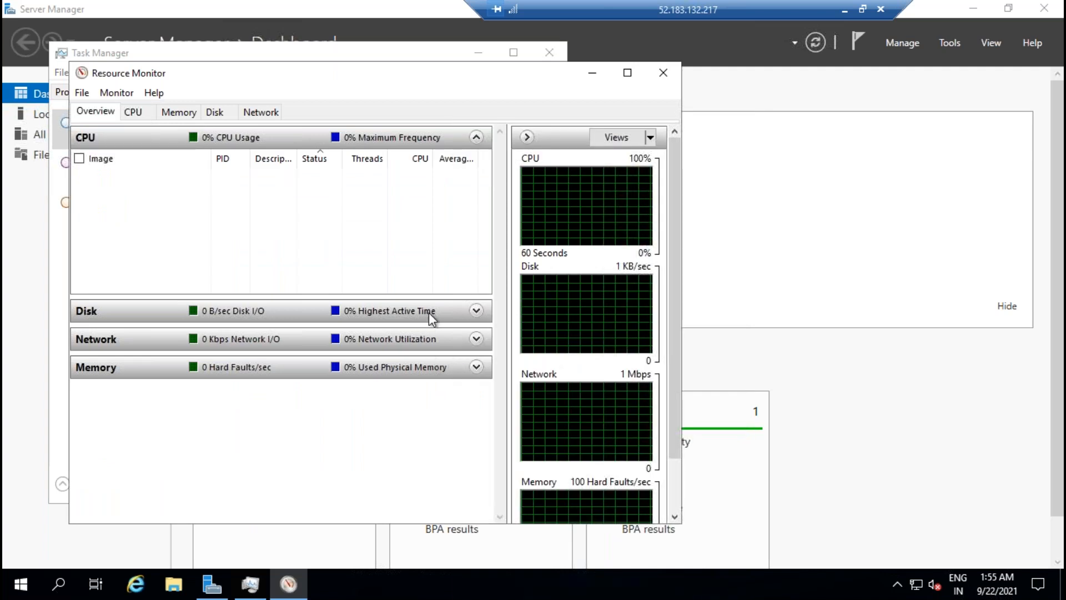
Step: Collapse the CPU section, examine per-process disk response times in a widened Resource Monitor, and close it with Task Manager
{"action": "left_click", "coordinate": [153, 139]}
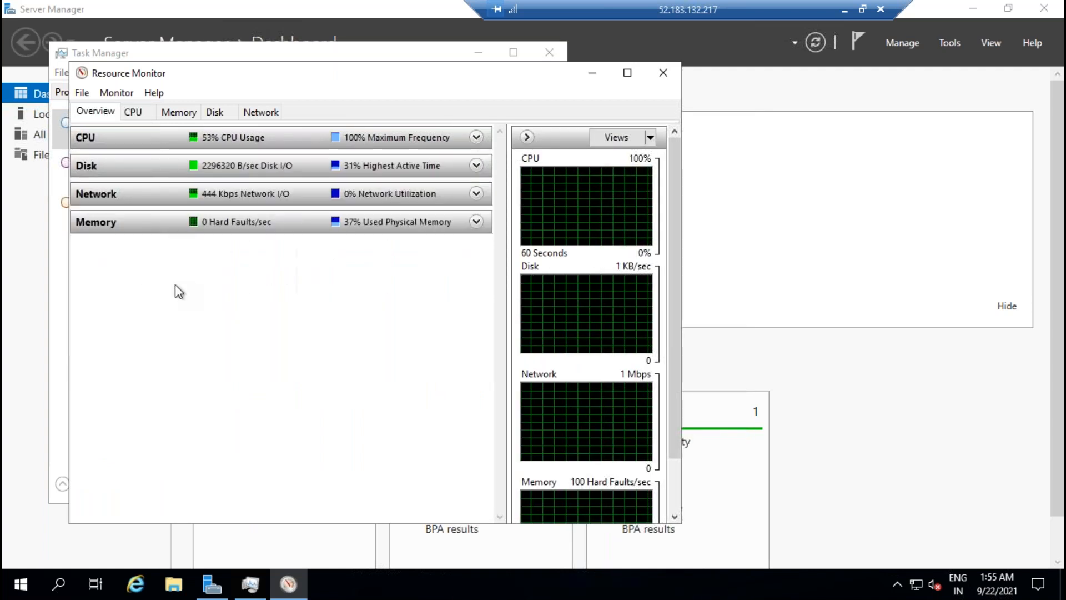
{"action": "left_click", "coordinate": [175, 170]}
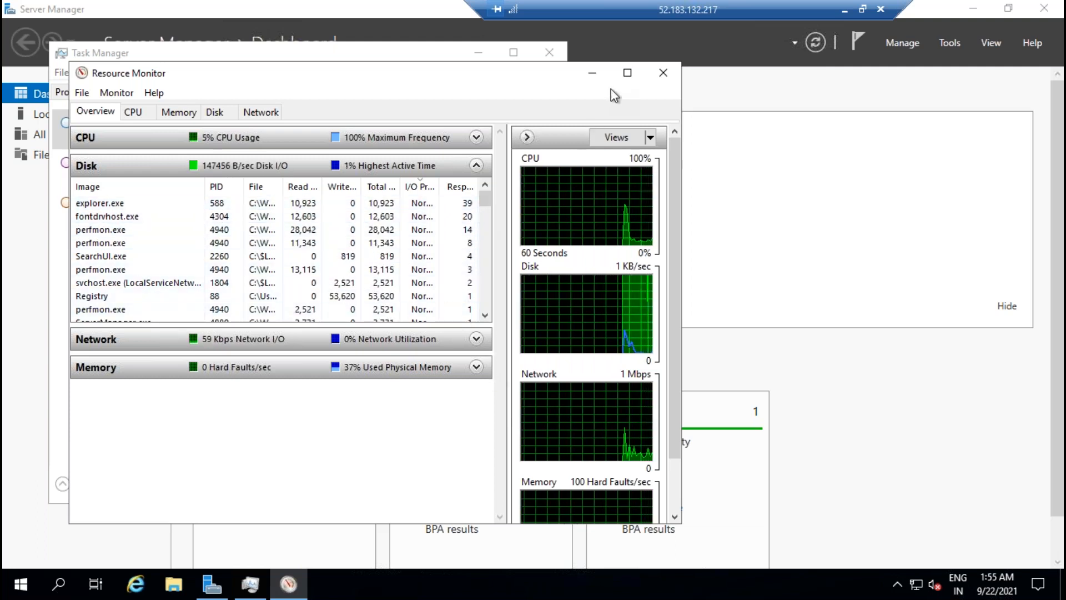
{"action": "left_click_drag", "start_coordinate": [681, 237], "coordinate": [900, 237]}
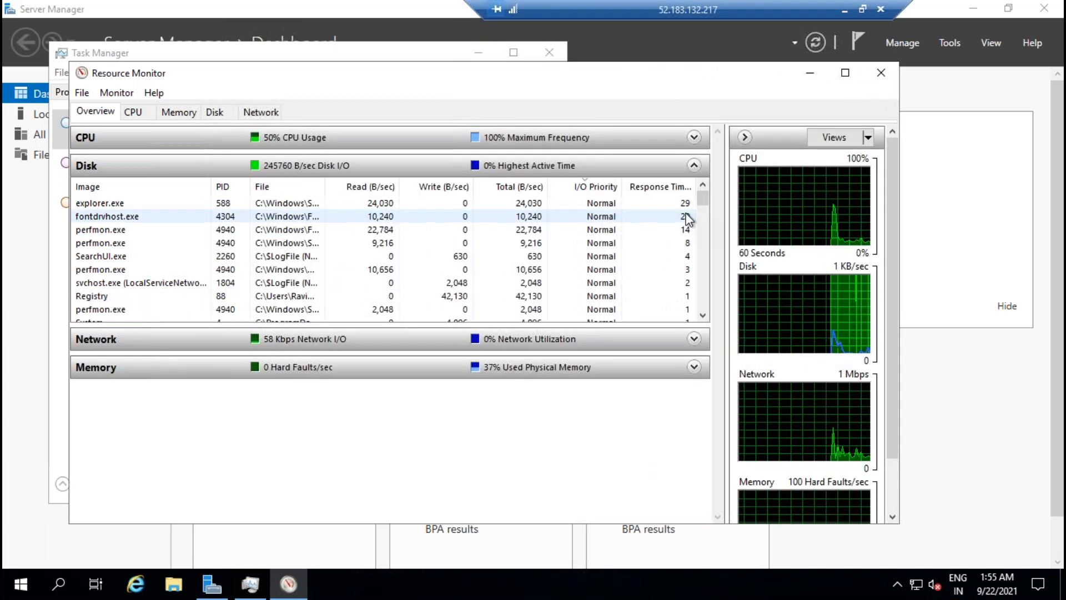
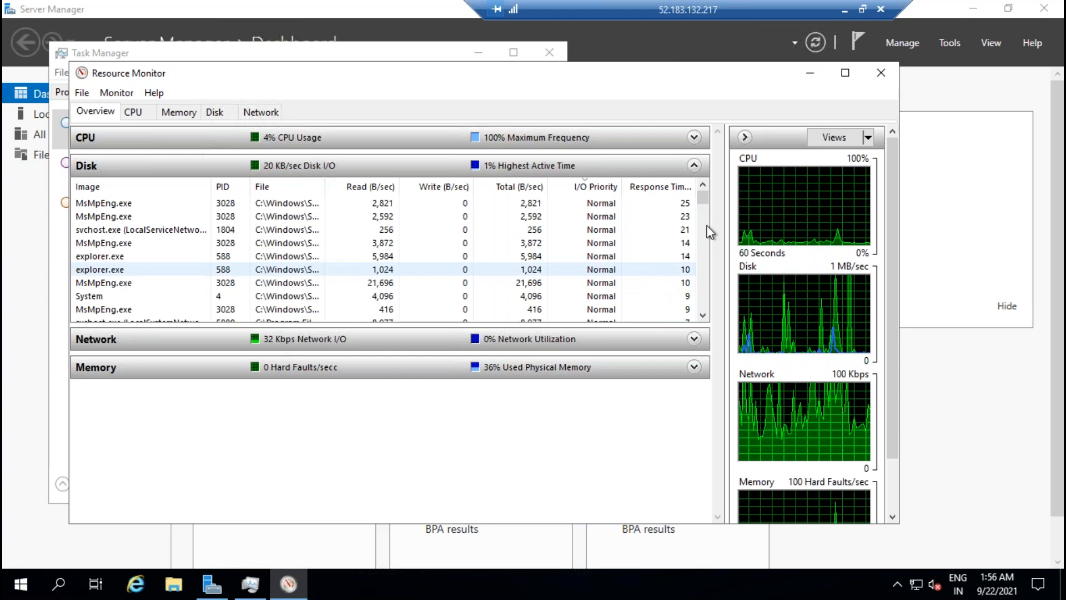
{"action": "left_click", "coordinate": [880, 73]}
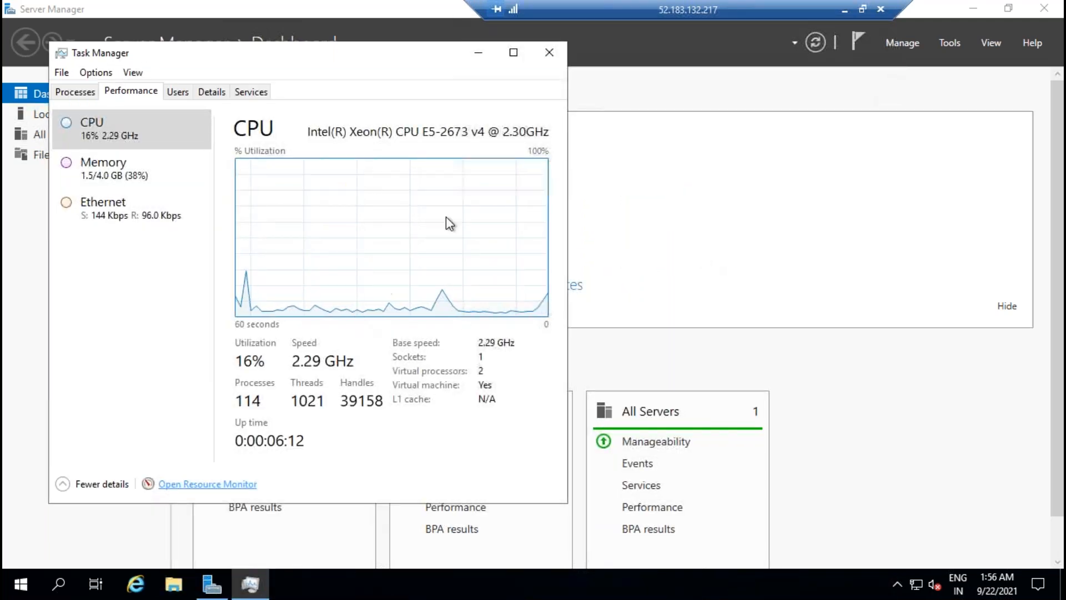
{"action": "left_click", "coordinate": [548, 53]}
Step: Open This PC on SQLVM01 in a maximised File Explorer window and review the available drives
{"action": "left_click", "coordinate": [165, 589]}
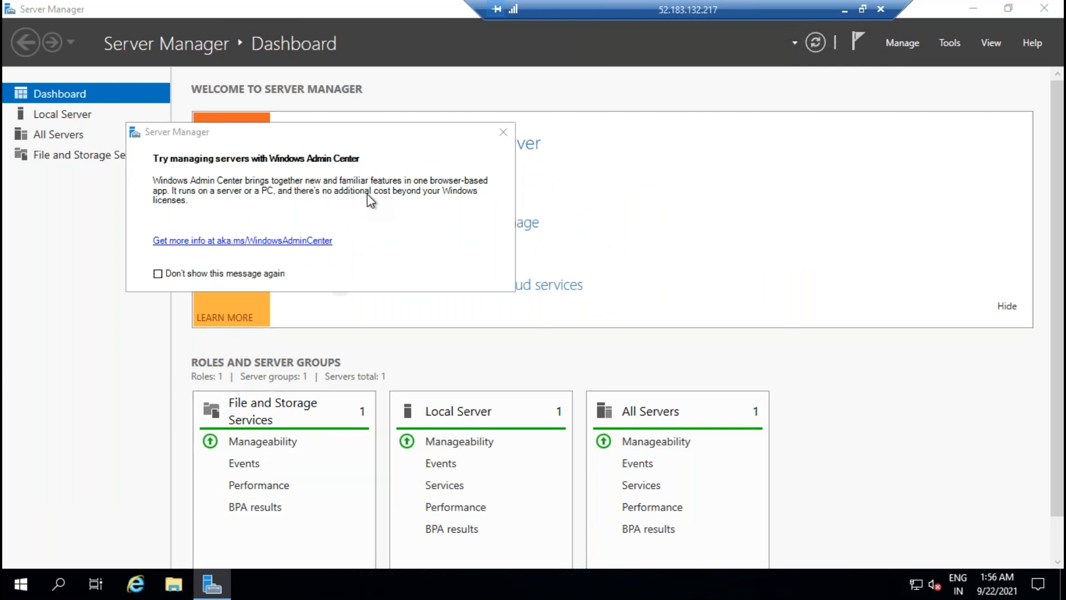
{"action": "left_click", "coordinate": [153, 250]}
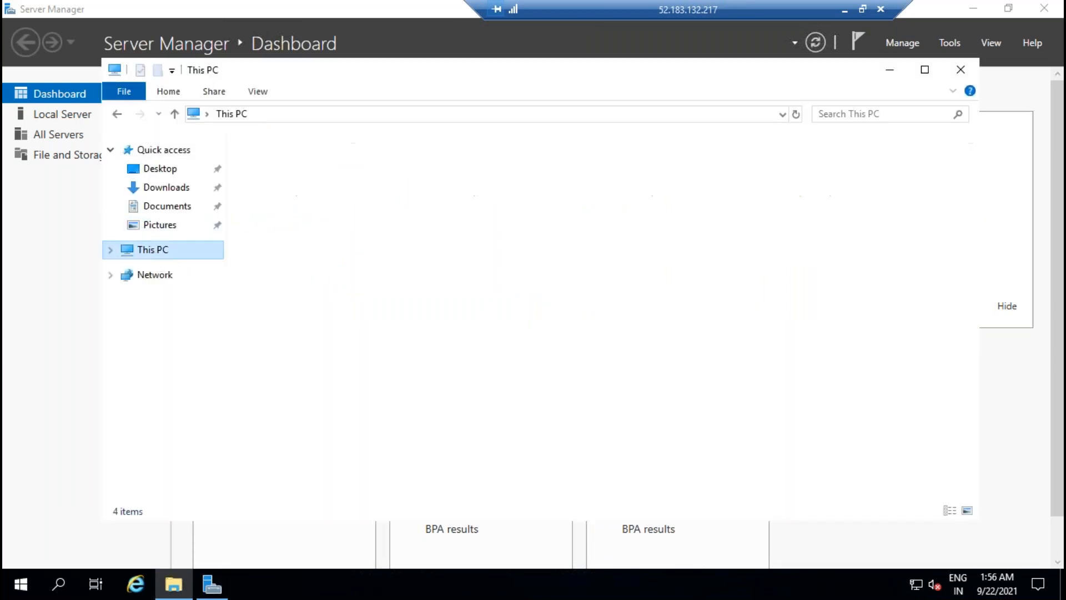
{"action": "left_click", "coordinate": [925, 69]}
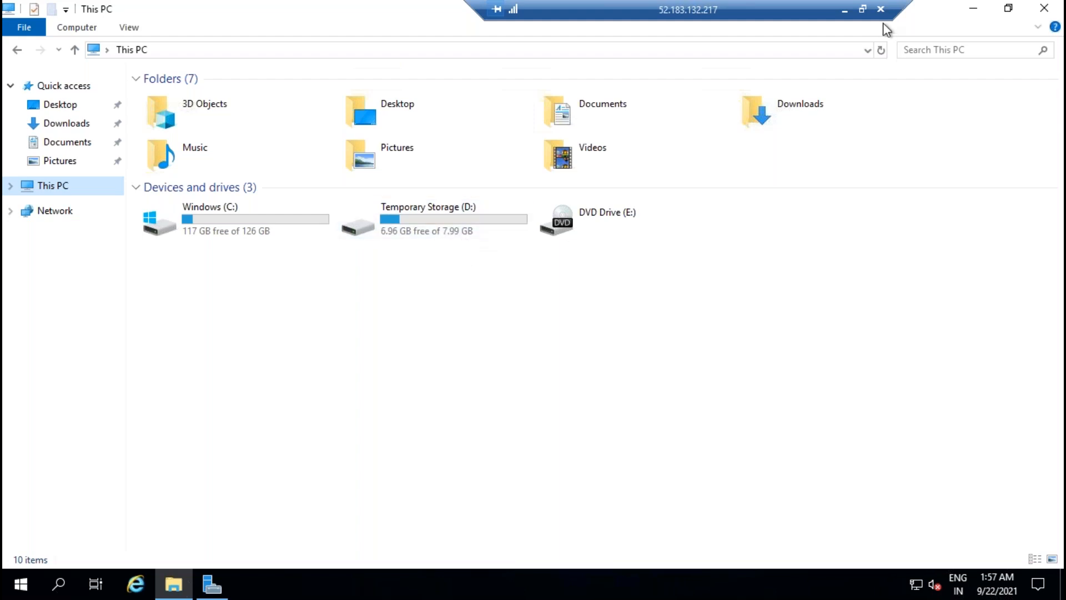
Step: Minimise the remote session, review the local computer's CPU and memory performance in Task Manager, and close it
{"action": "left_click", "coordinate": [844, 9]}
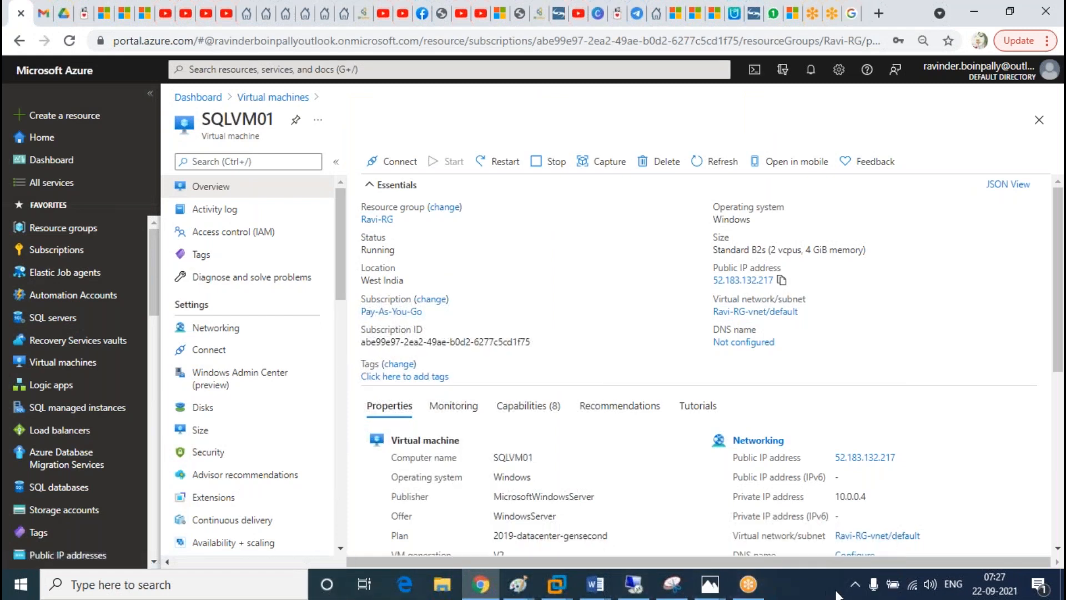
{"action": "right_click", "coordinate": [837, 593]}
{"action": "left_click", "coordinate": [865, 511]}
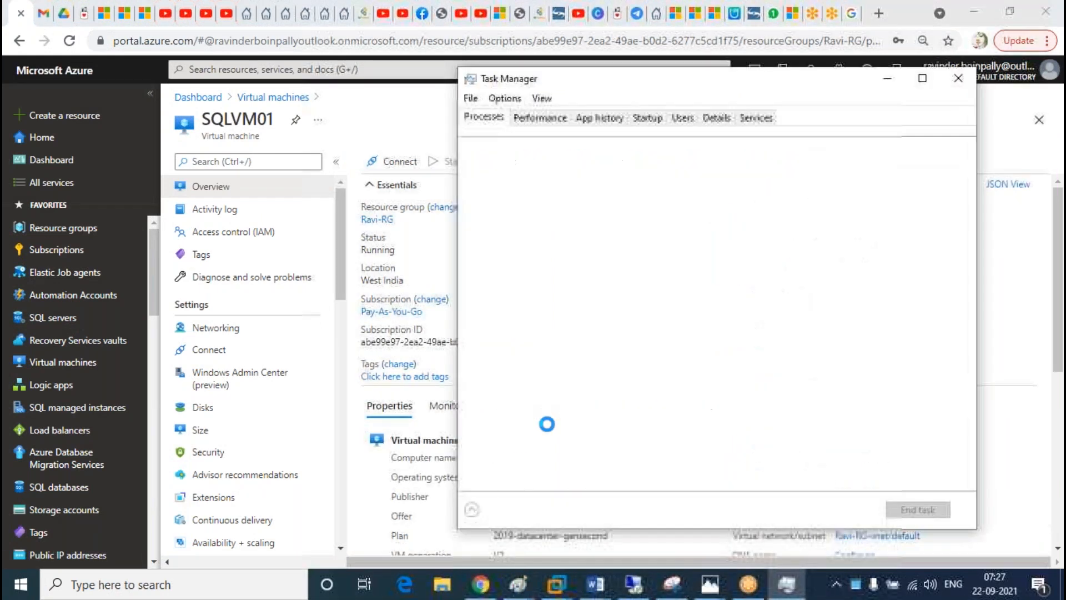
{"action": "left_click", "coordinate": [541, 117]}
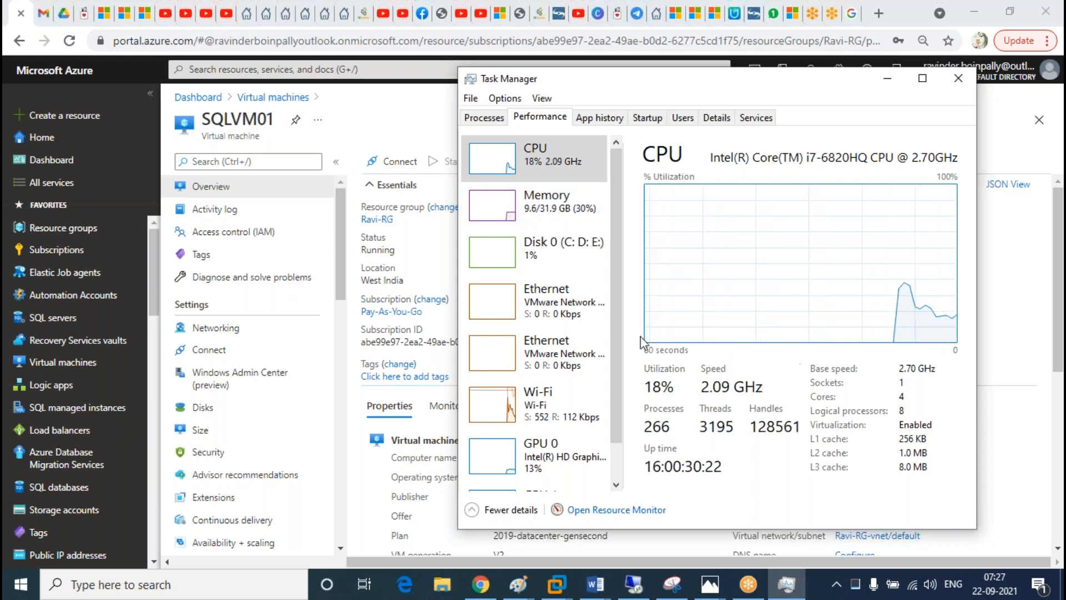
{"action": "left_click", "coordinate": [959, 79]}
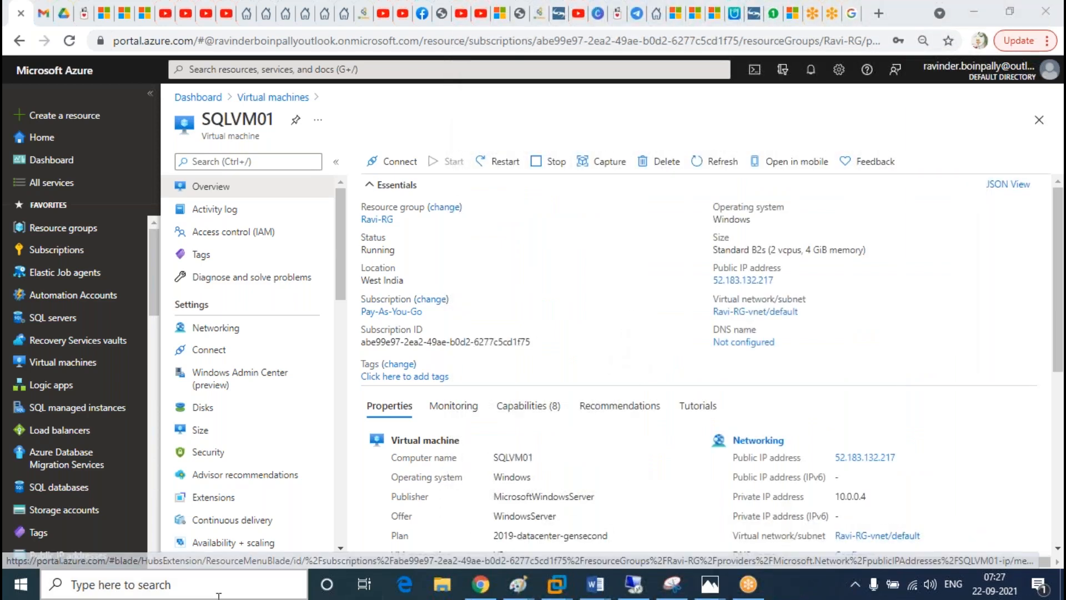
Step: Open the local computer's advanced performance options and review the virtual memory paging file settings
{"action": "left_click", "coordinate": [442, 584]}
{"action": "right_click", "coordinate": [102, 319]}
{"action": "left_click", "coordinate": [147, 519]}
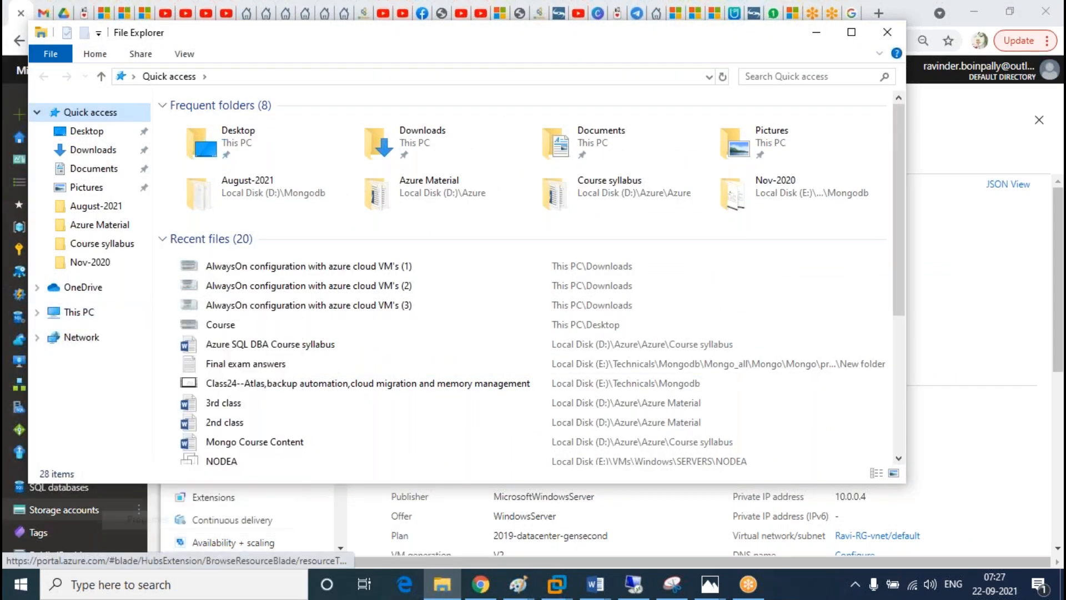
{"action": "left_click", "coordinate": [192, 232]}
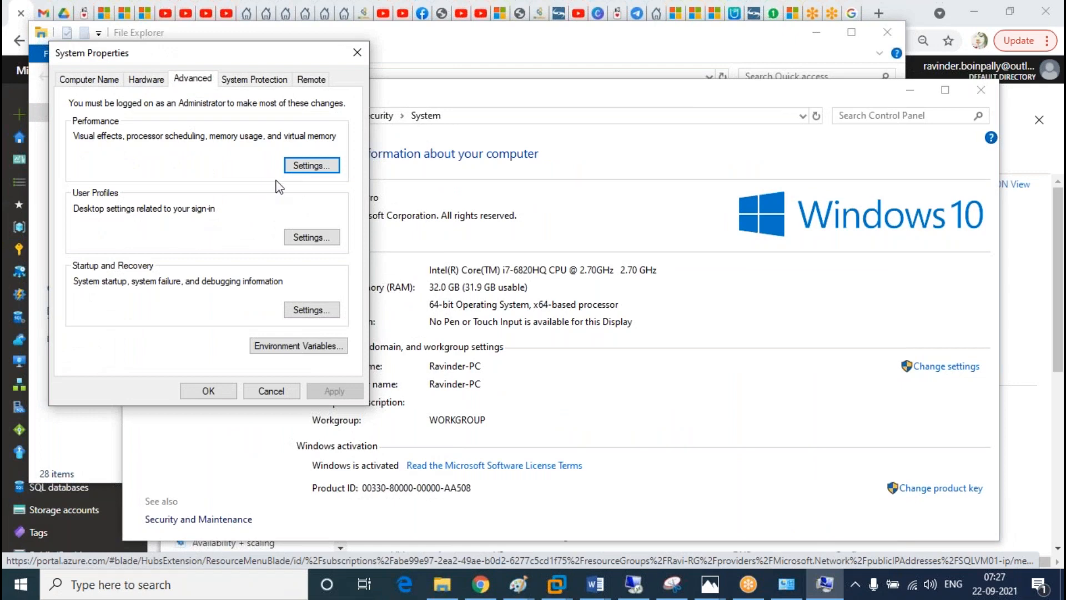
{"action": "left_click", "coordinate": [325, 169]}
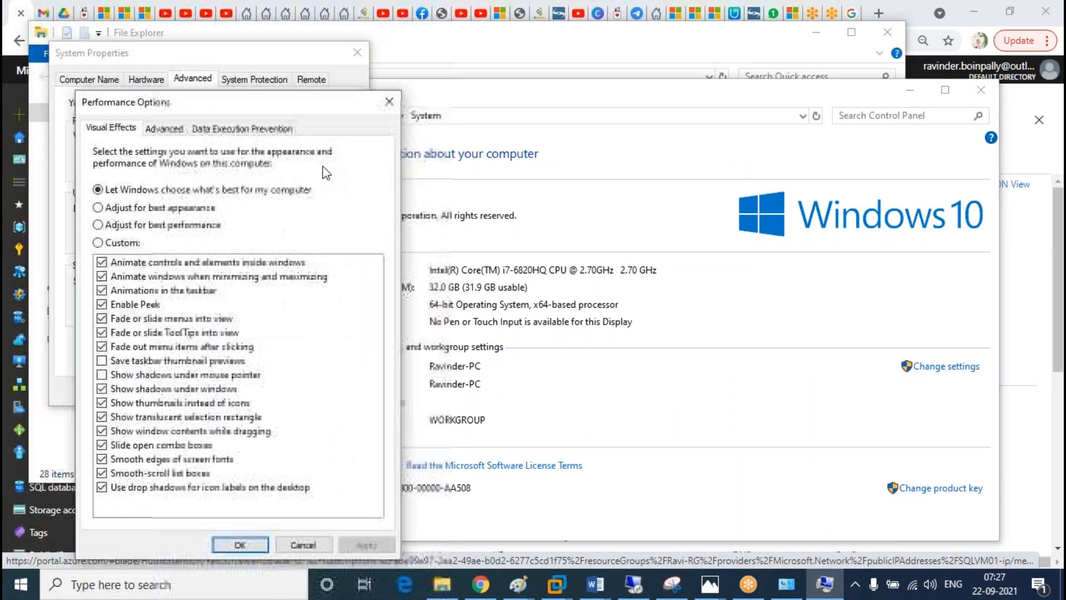
{"action": "left_click", "coordinate": [174, 133]}
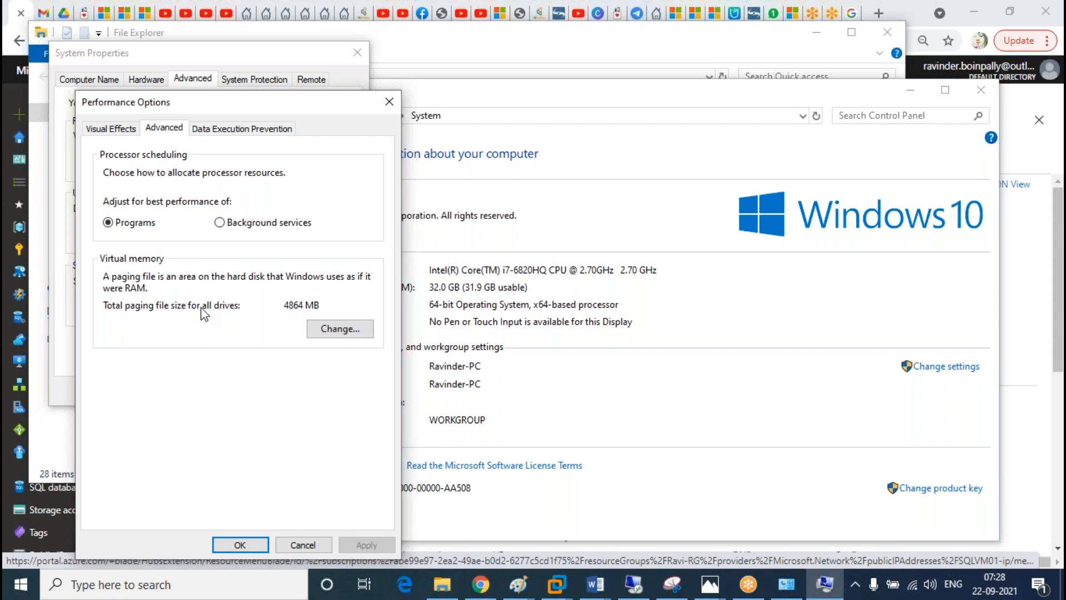
Step: Switch to the Paint drawing of fault and update domains and replace it with a blank canvas, discarding unsaved changes
{"action": "left_click", "coordinate": [516, 582]}
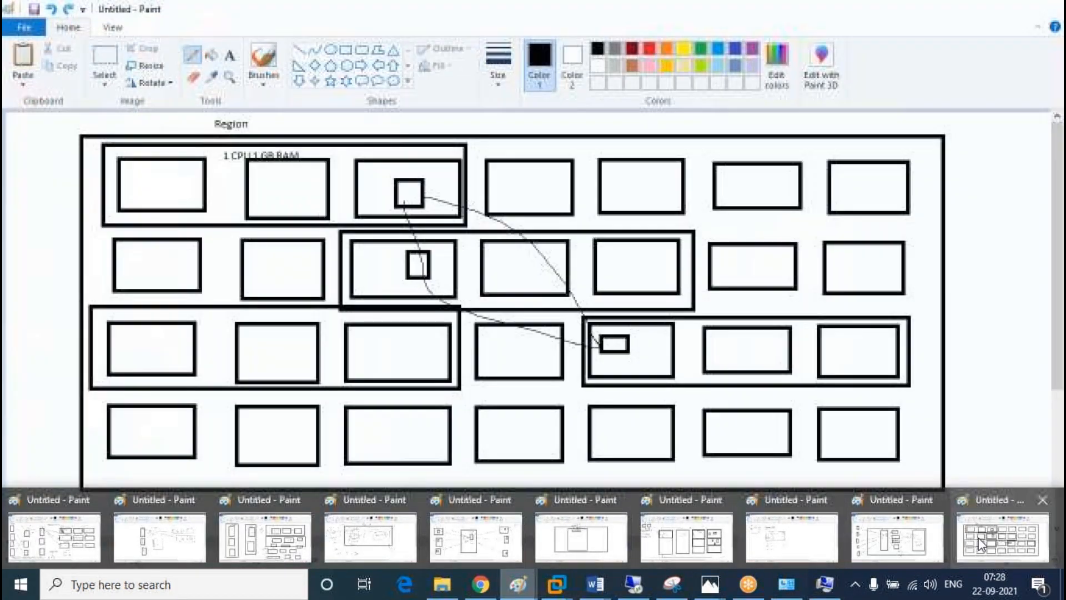
{"action": "left_click", "coordinate": [784, 555]}
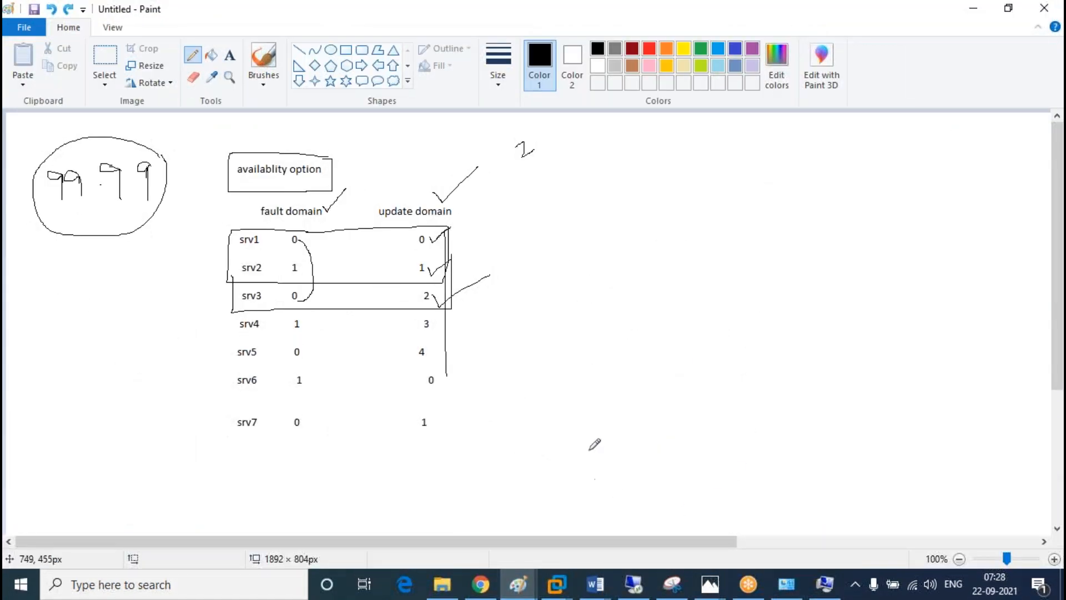
{"action": "key", "text": "alt+F4"}
{"action": "left_click", "coordinate": [558, 292]}
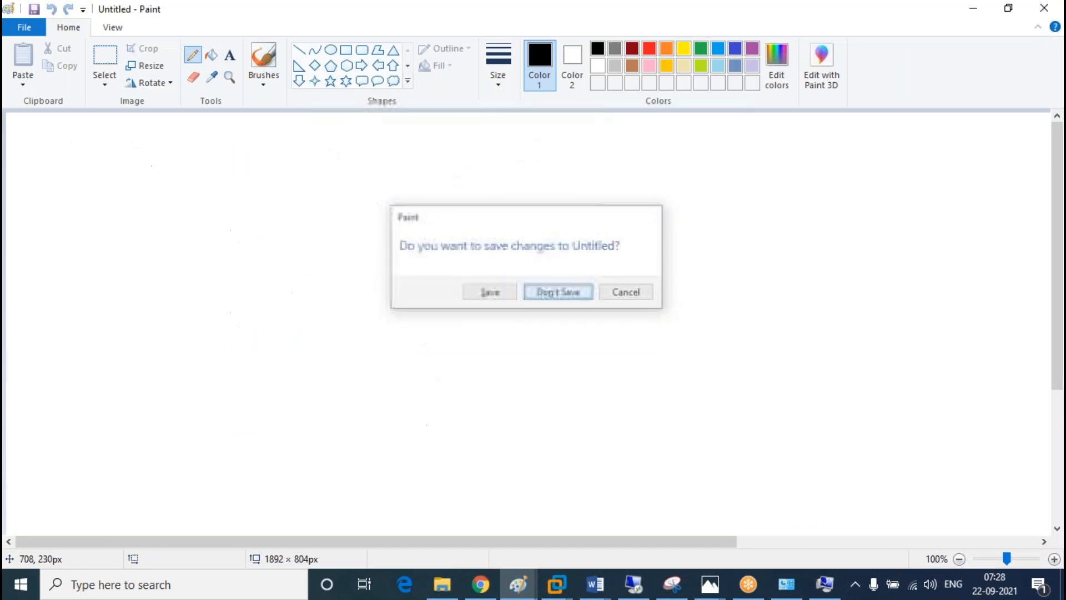
Step: Draw a tall rectangle near the canvas centre and a flat, wide rectangle to the right of its upper edge
{"action": "left_click", "coordinate": [347, 51]}
{"action": "left_click_drag", "start_coordinate": [286, 168], "coordinate": [454, 462]}
{"action": "mouse_move", "coordinate": [574, 160]}
{"action": "left_mouse_down"}
{"action": "mouse_move", "coordinate": [671, 185]}
{"action": "mouse_move", "coordinate": [788, 190]}
{"action": "left_mouse_up"}
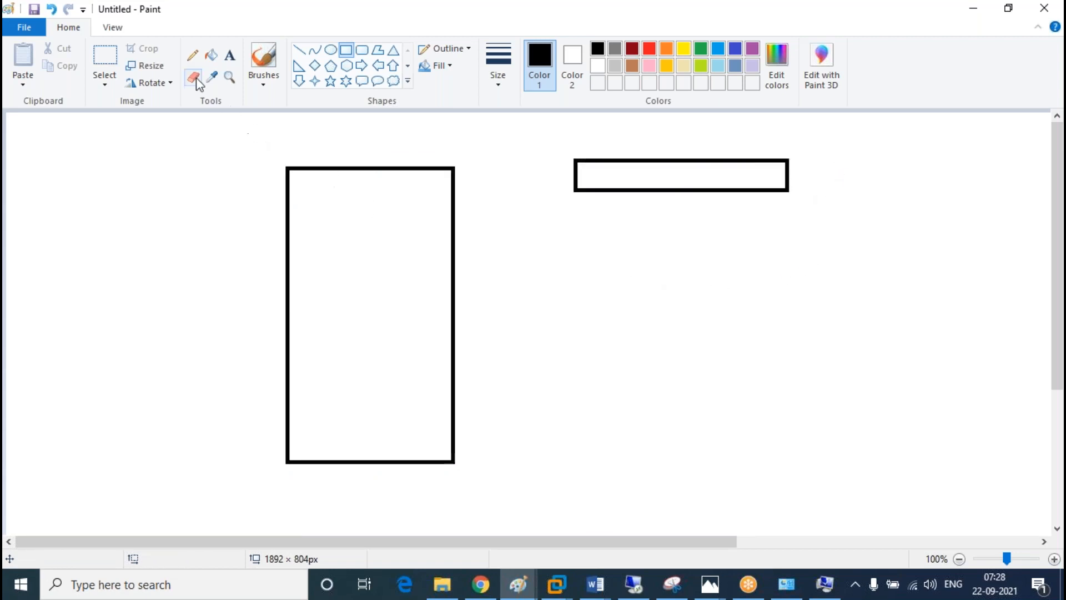
Step: Pencil a vertical divider in the tall rectangle, connect both shapes with curves, add an incoming line, and circle the handwritten label PAE
{"action": "left_click", "coordinate": [201, 59]}
{"action": "mouse_move", "coordinate": [344, 158]}
{"action": "left_mouse_down"}
{"action": "mouse_move", "coordinate": [346, 456]}
{"action": "mouse_move", "coordinate": [341, 430]}
{"action": "left_mouse_up"}
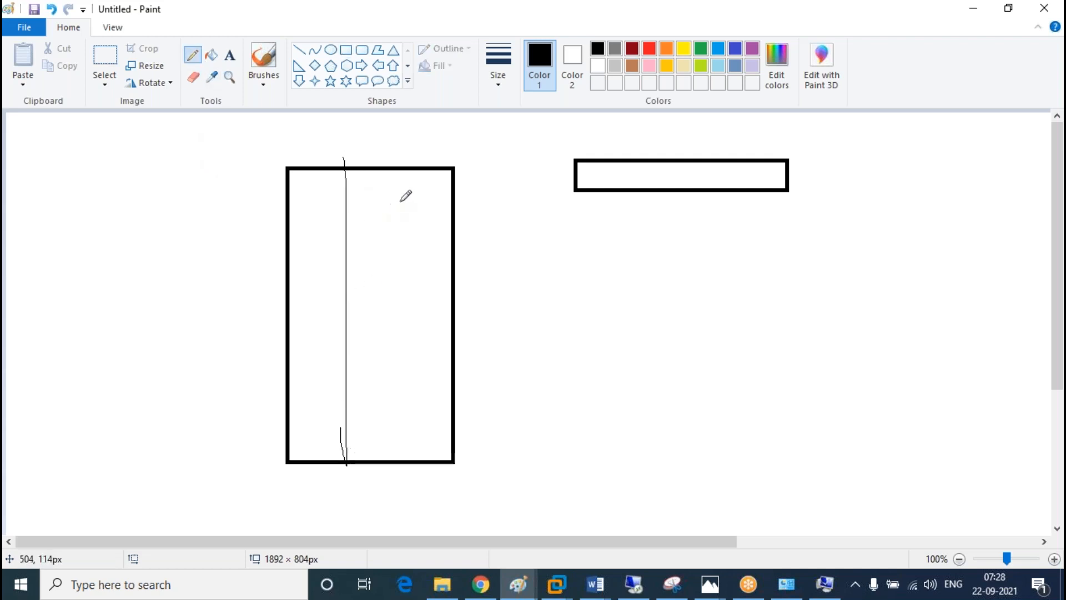
{"action": "mouse_move", "coordinate": [419, 194]}
{"action": "left_mouse_down"}
{"action": "mouse_move", "coordinate": [426, 166]}
{"action": "mouse_move", "coordinate": [488, 118]}
{"action": "mouse_move", "coordinate": [552, 114]}
{"action": "mouse_move", "coordinate": [618, 162]}
{"action": "mouse_move", "coordinate": [668, 126]}
{"action": "mouse_move", "coordinate": [678, 142]}
{"action": "mouse_move", "coordinate": [712, 145]}
{"action": "mouse_move", "coordinate": [696, 132]}
{"action": "mouse_move", "coordinate": [704, 136]}
{"action": "left_mouse_up"}
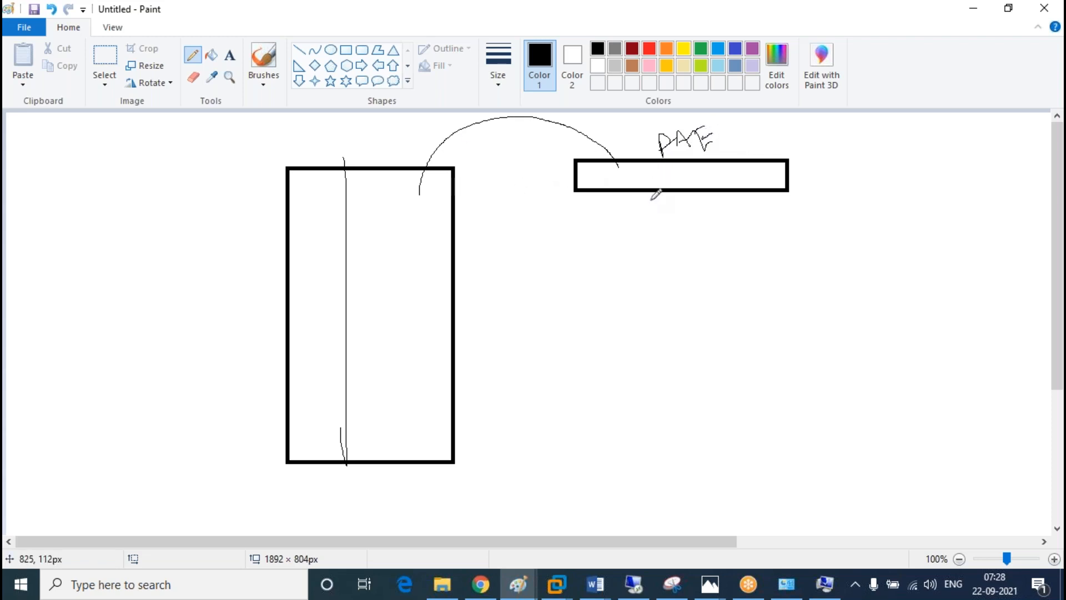
{"action": "mouse_move", "coordinate": [635, 178]}
{"action": "left_mouse_down"}
{"action": "mouse_move", "coordinate": [534, 367]}
{"action": "mouse_move", "coordinate": [377, 319]}
{"action": "mouse_move", "coordinate": [59, 186]}
{"action": "left_mouse_up"}
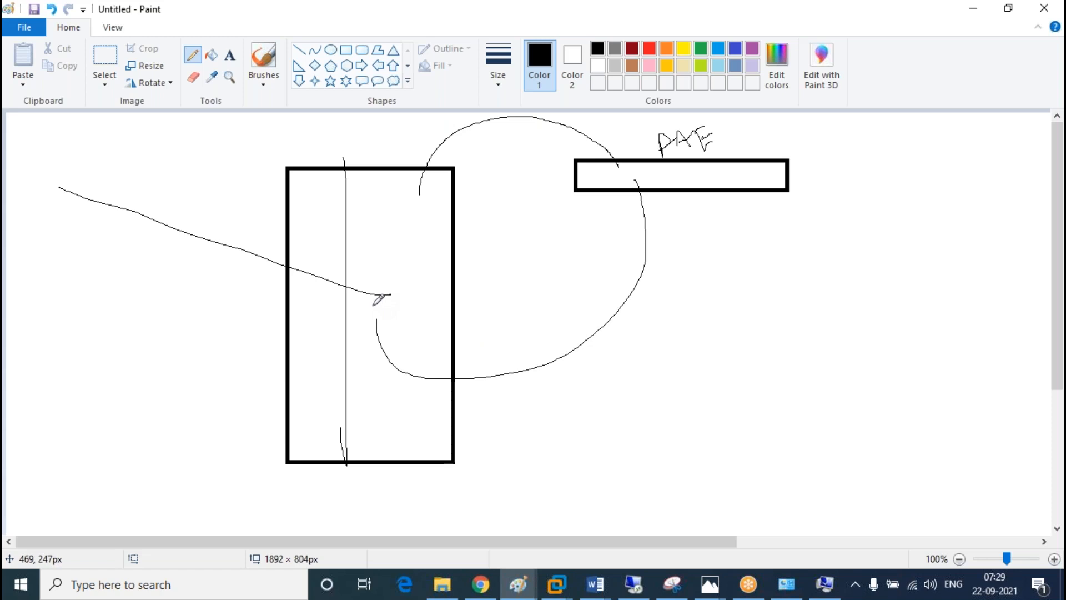
{"action": "mouse_move", "coordinate": [732, 134]}
{"action": "left_mouse_down"}
{"action": "mouse_move", "coordinate": [692, 109]}
{"action": "mouse_move", "coordinate": [648, 157]}
{"action": "mouse_move", "coordinate": [732, 145]}
{"action": "mouse_move", "coordinate": [730, 134]}
{"action": "left_mouse_up"}
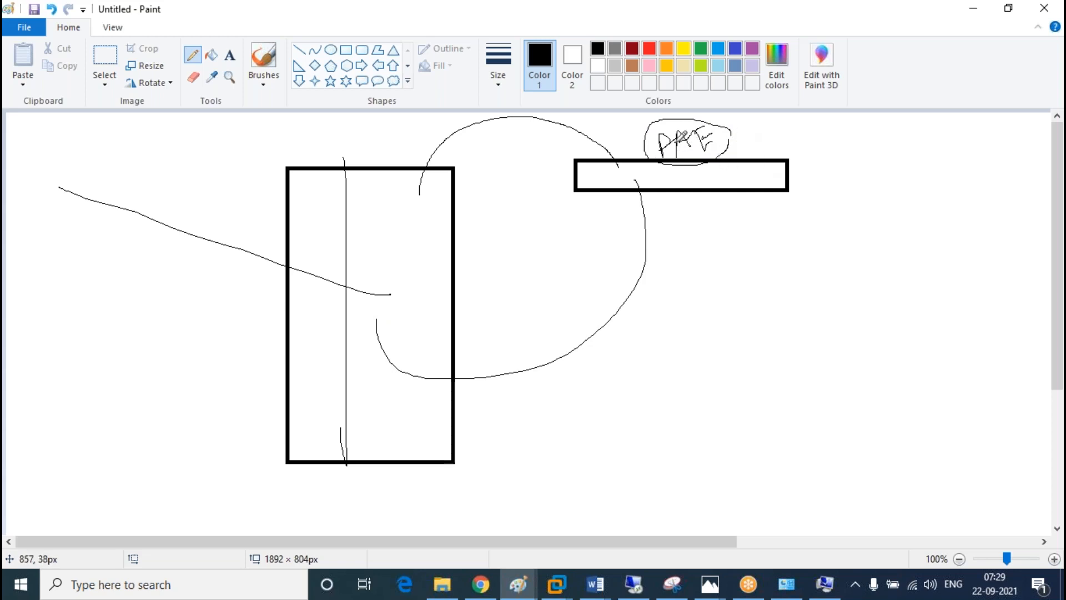
Step: Switch to the SQLVM01 remote session, review its virtual memory paging file settings for each drive, and close the system dialogs without changes
{"action": "left_click", "coordinate": [633, 583]}
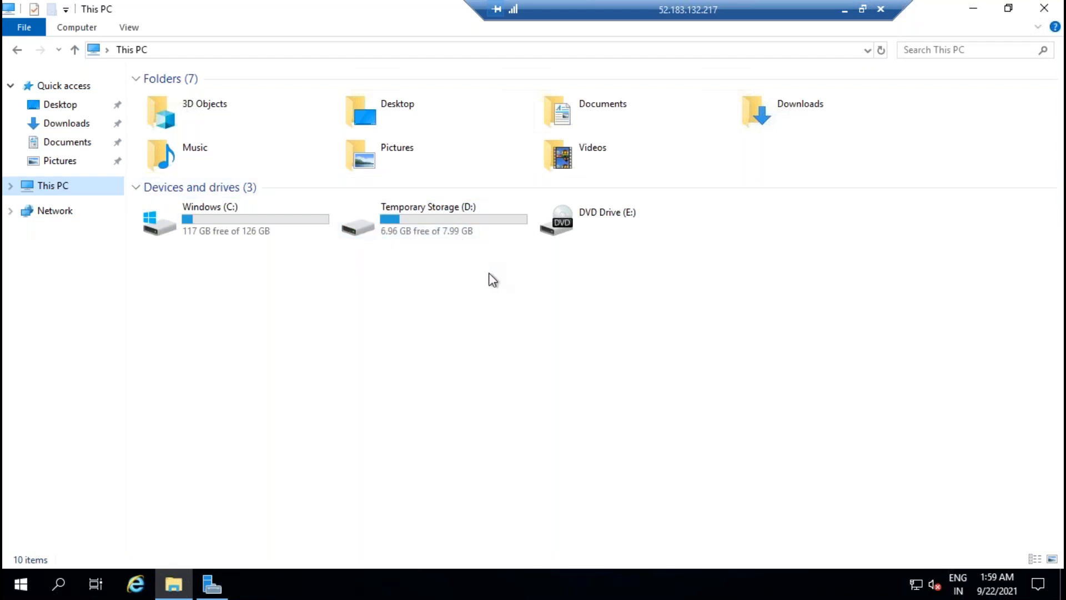
{"action": "right_click", "coordinate": [62, 187]}
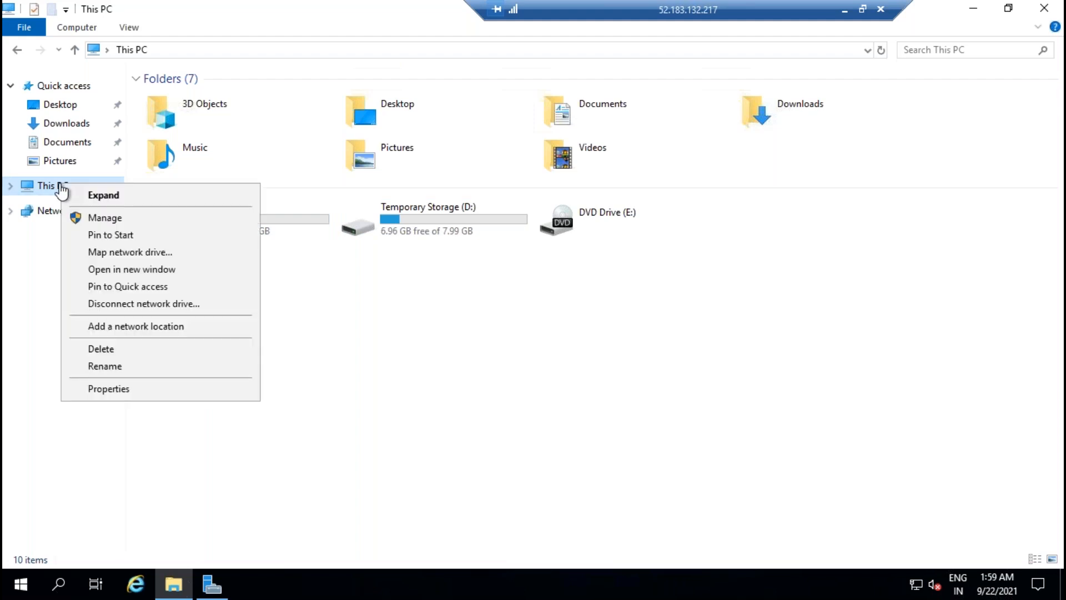
{"action": "left_click", "coordinate": [105, 388]}
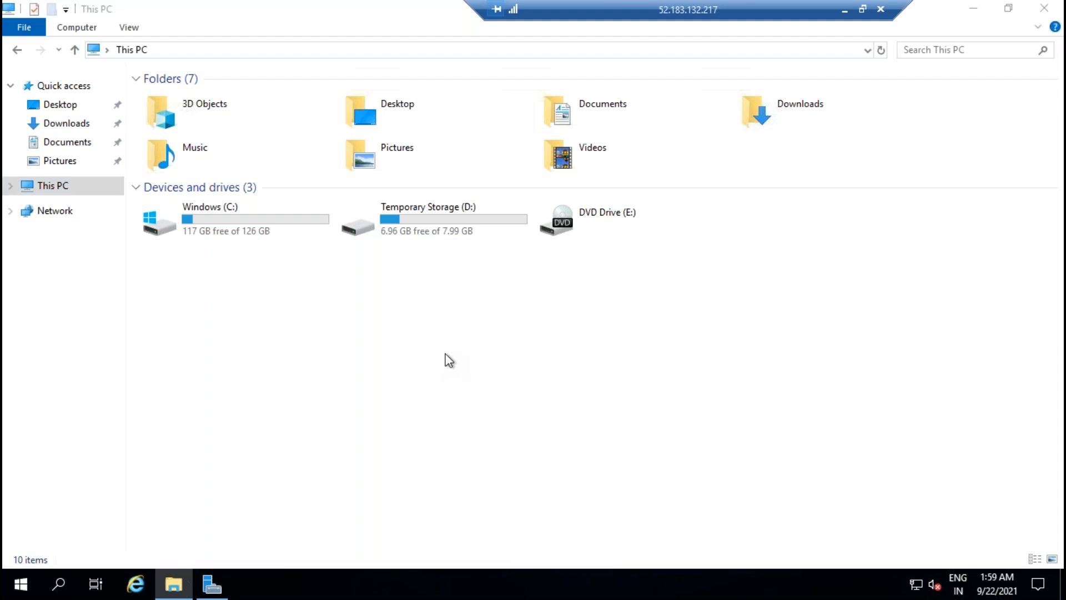
{"action": "left_click", "coordinate": [195, 215]}
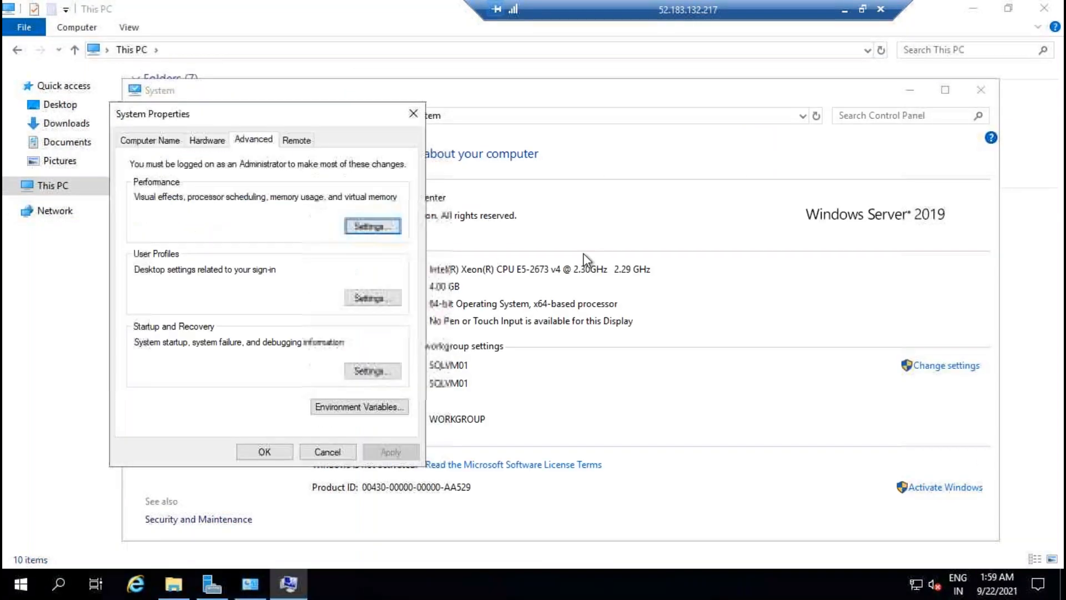
{"action": "left_click", "coordinate": [379, 226]}
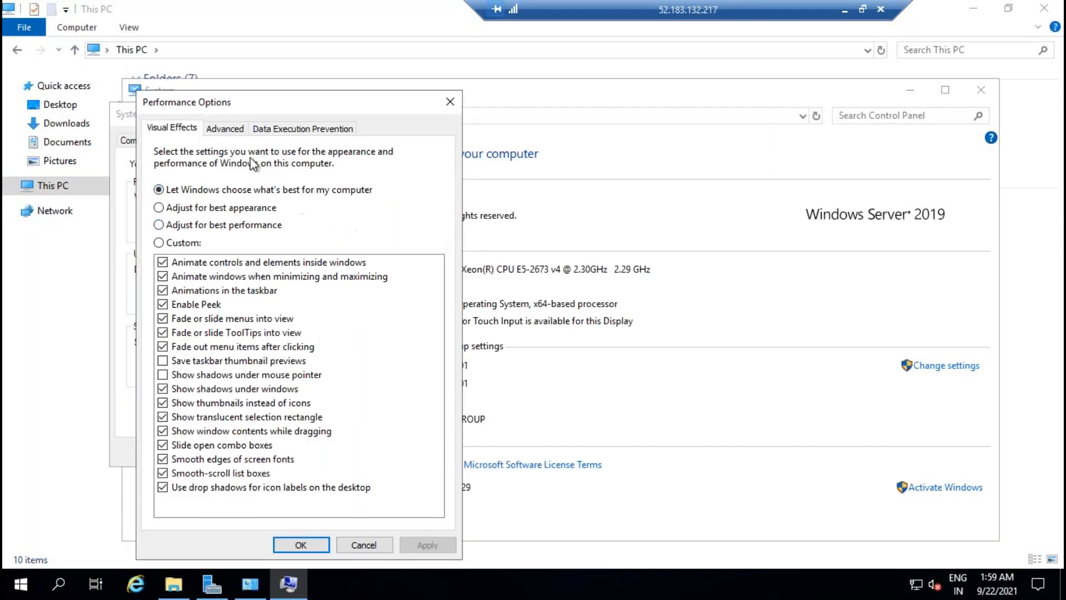
{"action": "left_click", "coordinate": [236, 130]}
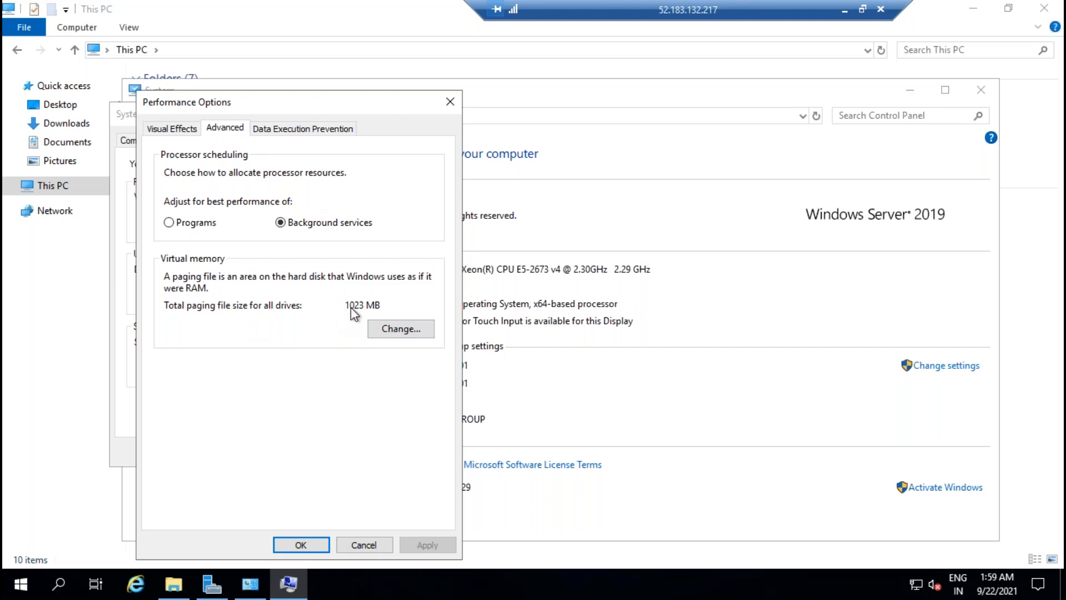
{"action": "left_click", "coordinate": [382, 329]}
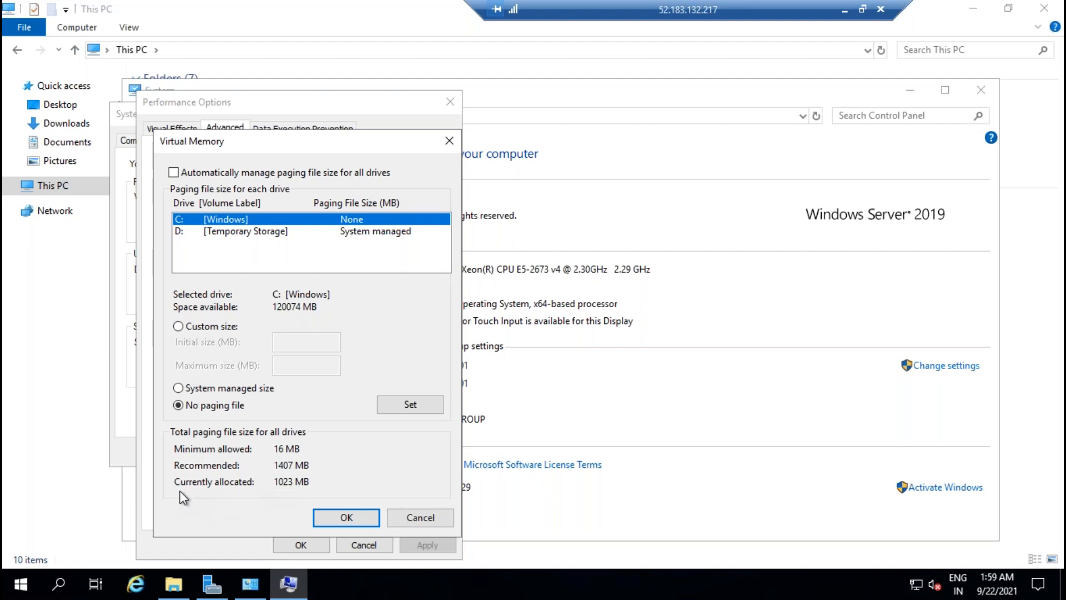
{"action": "left_click", "coordinate": [420, 517]}
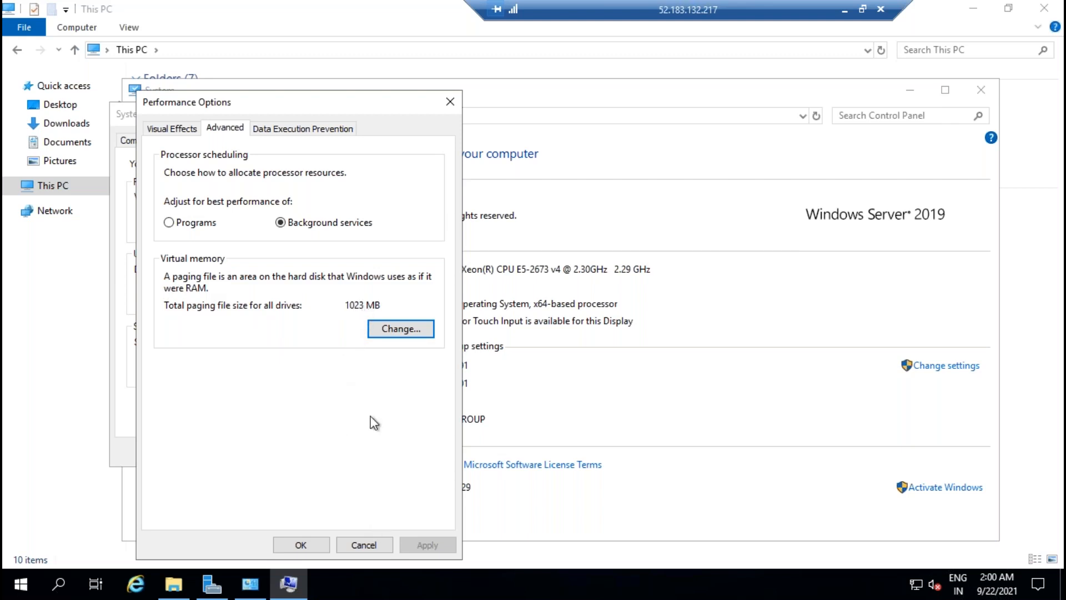
{"action": "left_click", "coordinate": [364, 544]}
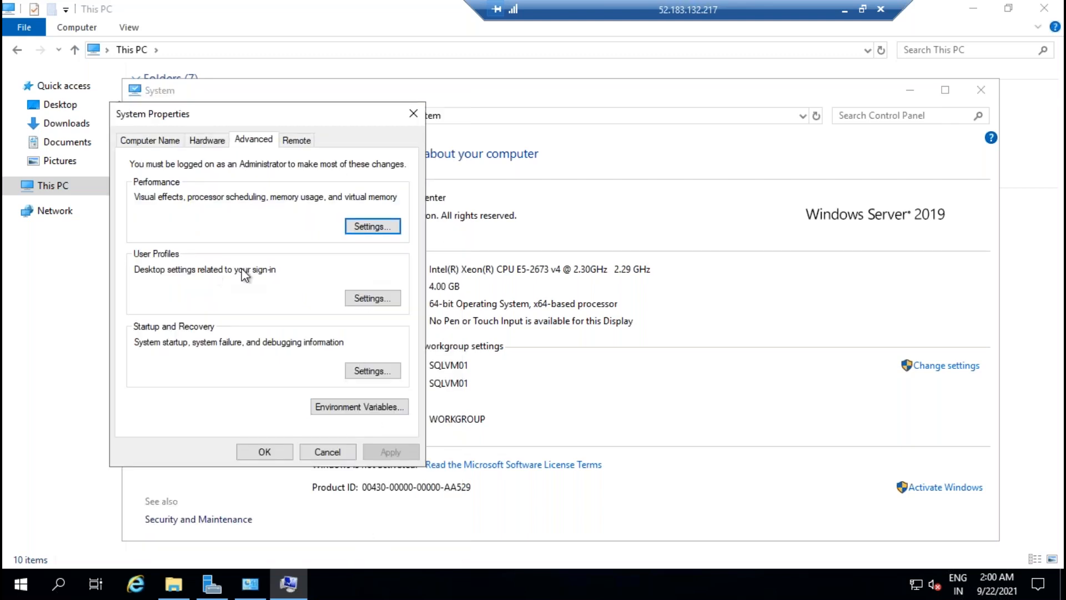
{"action": "left_click", "coordinate": [328, 454]}
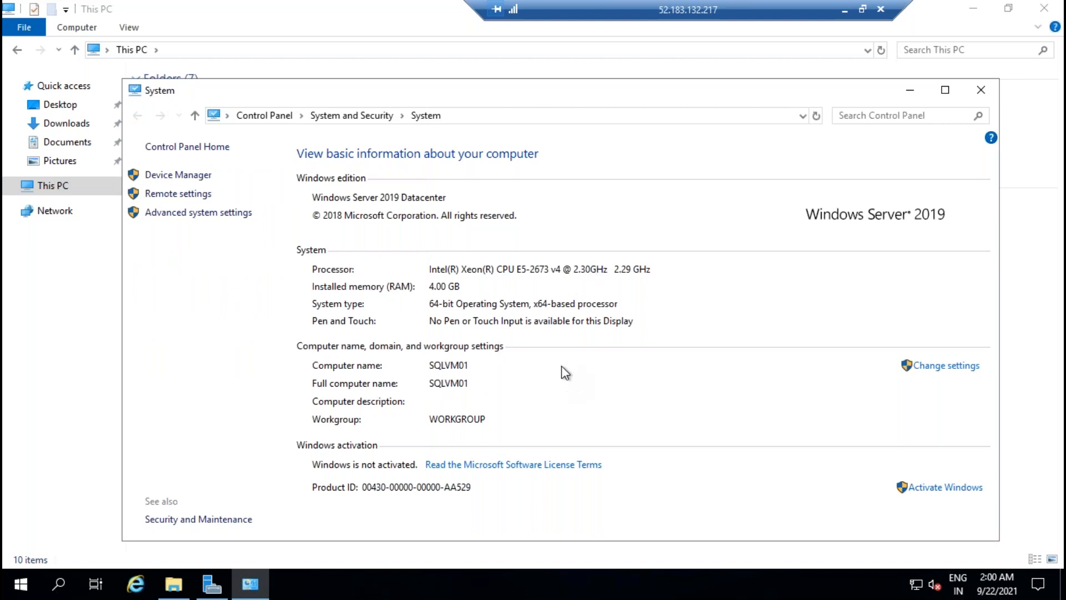
{"action": "left_click", "coordinate": [981, 91]}
Step: Return to the Paint diagram and pencil a second slanted line from the tall rectangle's divider out to the far left
{"action": "left_click", "coordinate": [843, 10]}
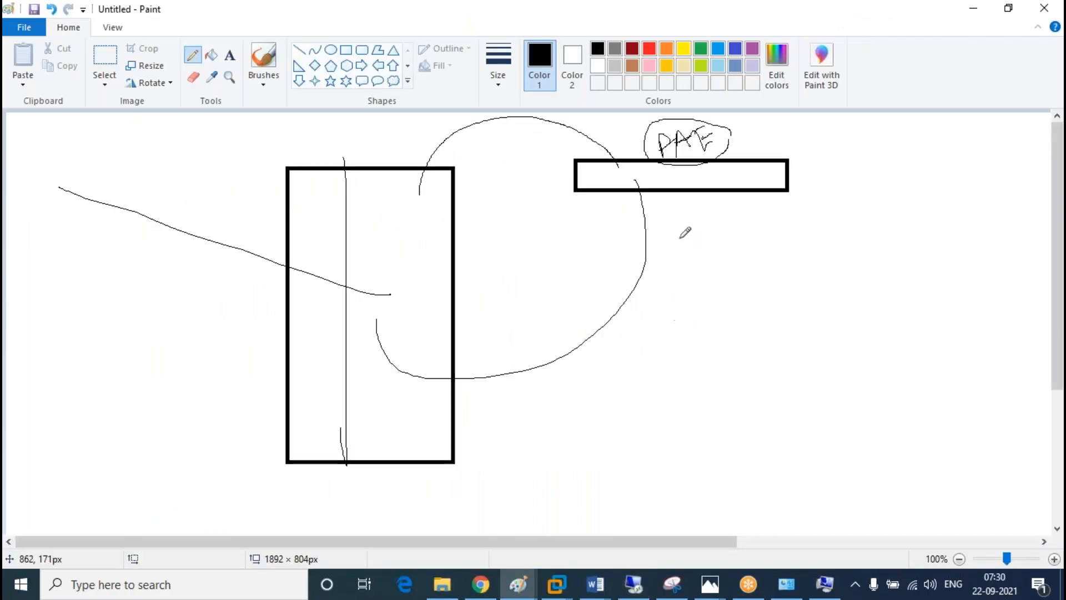
{"action": "left_click", "coordinate": [524, 355]}
{"action": "left_click_drag", "start_coordinate": [355, 287], "coordinate": [36, 180]}
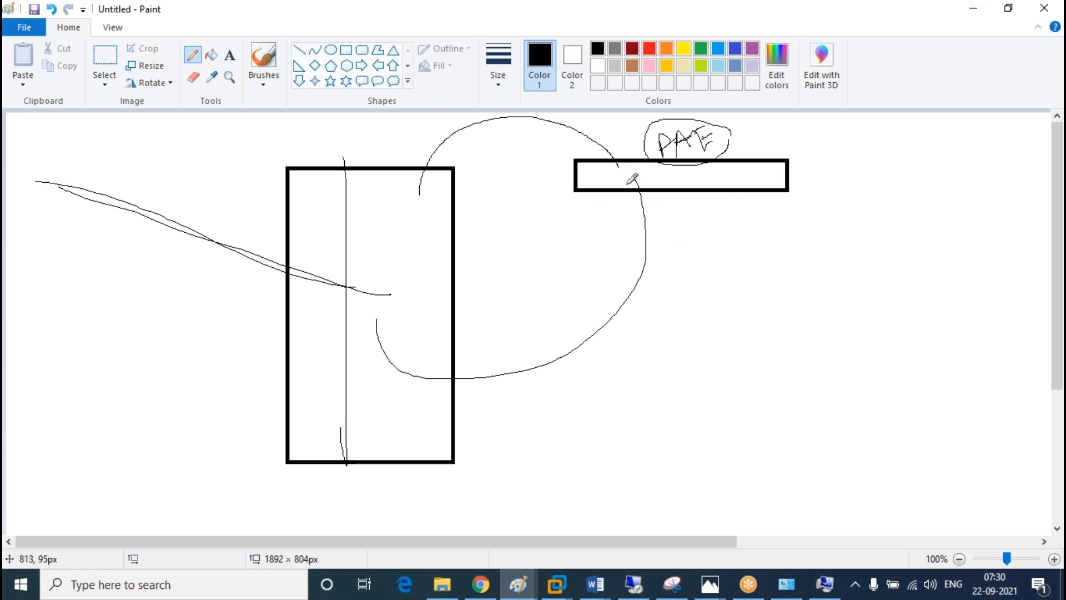
Step: Put Paint away, review the local computer's virtual memory paging file settings, and dismiss them without changes
{"action": "left_click", "coordinate": [972, 8]}
{"action": "left_click", "coordinate": [311, 547]}
{"action": "left_click", "coordinate": [271, 390]}
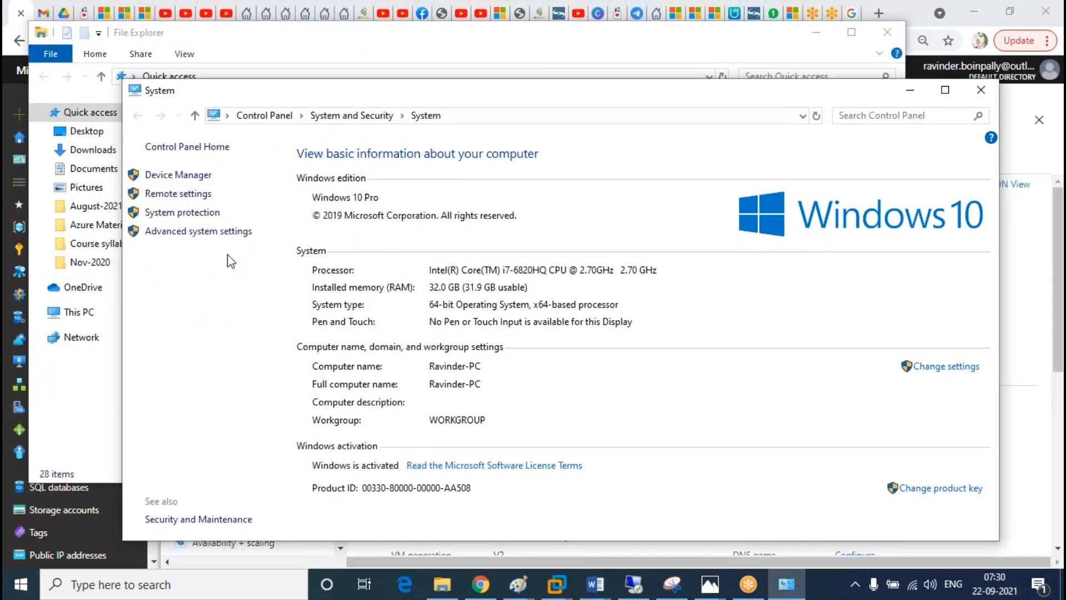
{"action": "left_click", "coordinate": [199, 231]}
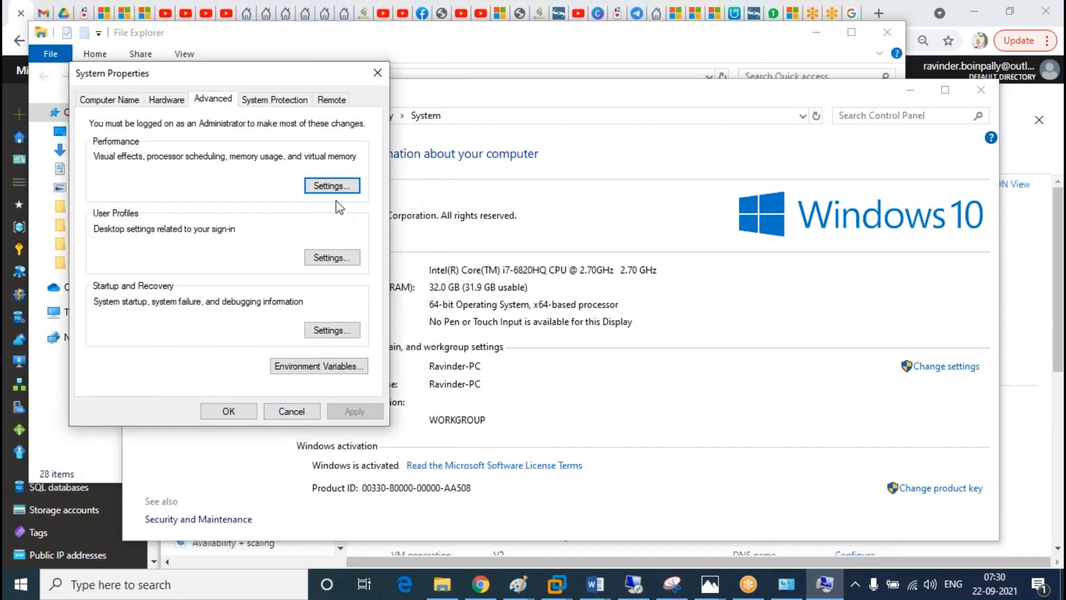
{"action": "left_click", "coordinate": [332, 185]}
{"action": "left_click", "coordinate": [181, 127]}
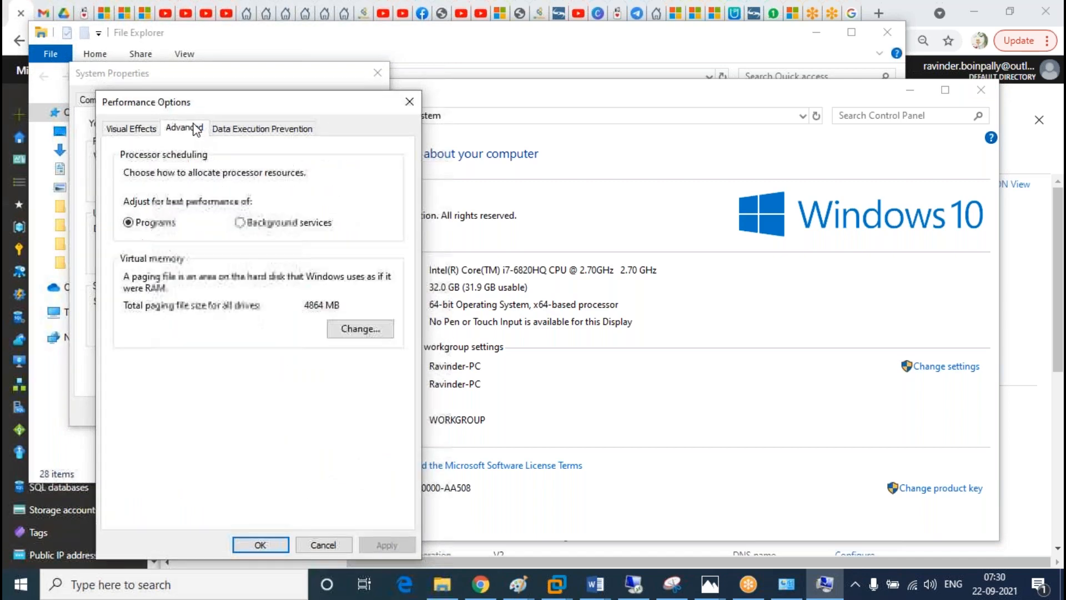
{"action": "left_click", "coordinate": [350, 333]}
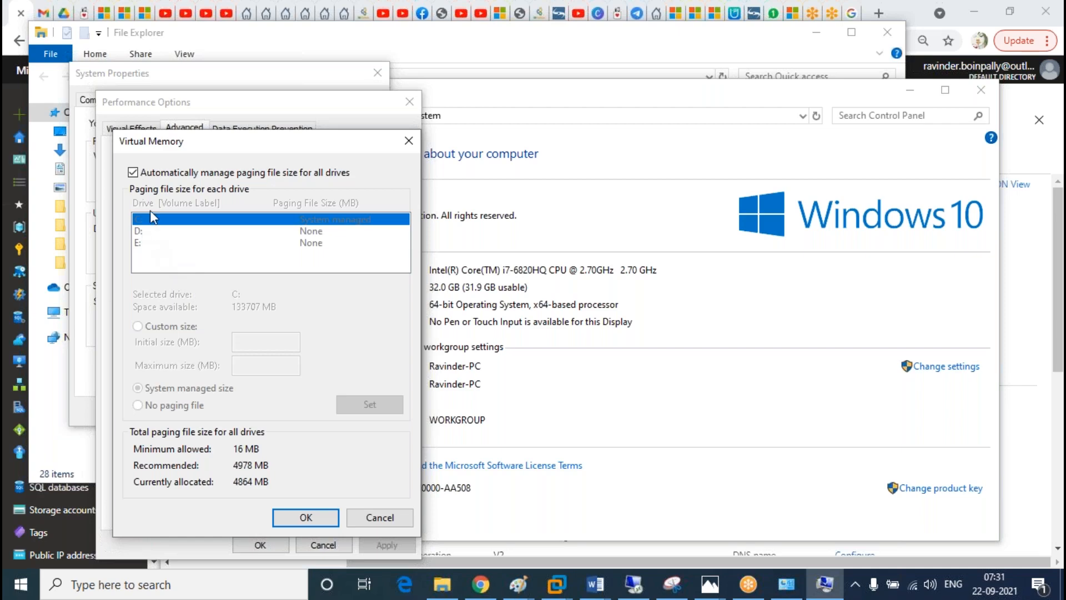
{"action": "left_click", "coordinate": [390, 519]}
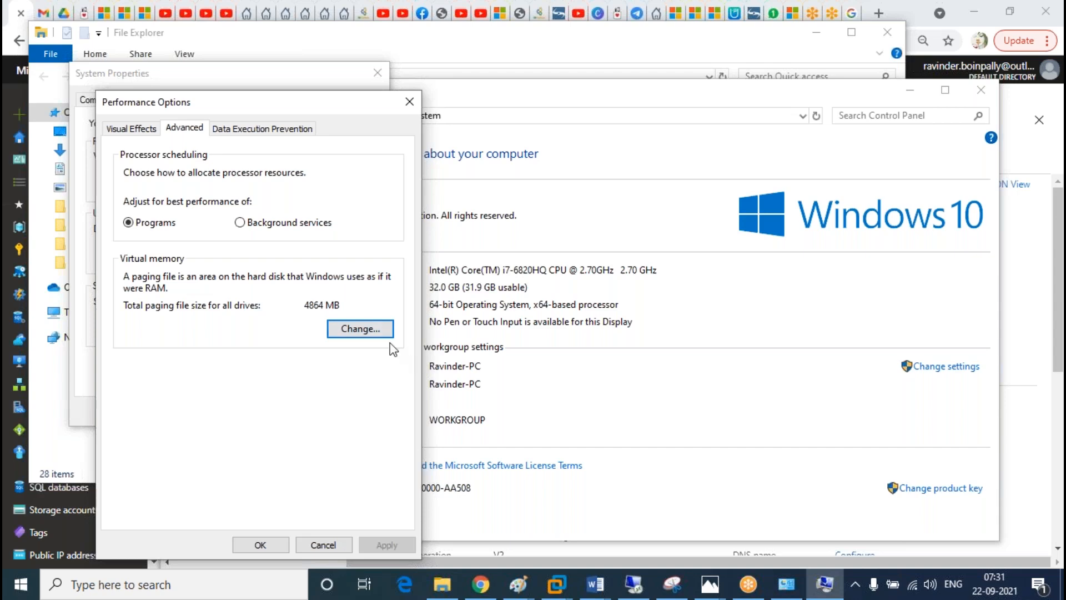
Step: Reopen the local virtual memory settings, disable automatic paging file management for all drives, and try the paging file options on drive D
{"action": "left_click", "coordinate": [144, 134]}
{"action": "left_click", "coordinate": [185, 128]}
{"action": "left_click", "coordinate": [358, 331]}
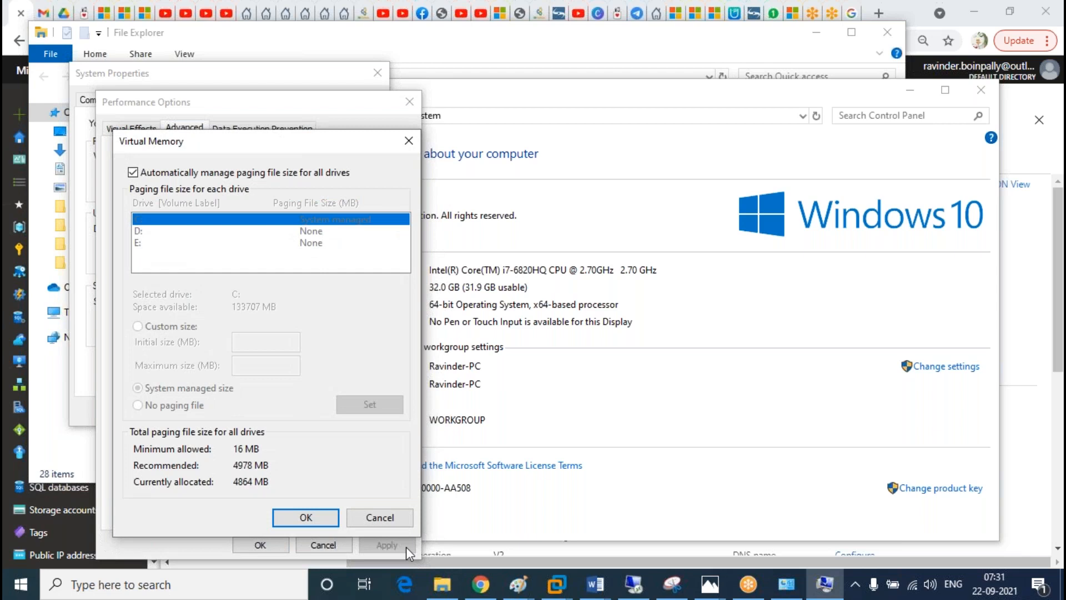
{"action": "left_click", "coordinate": [184, 173]}
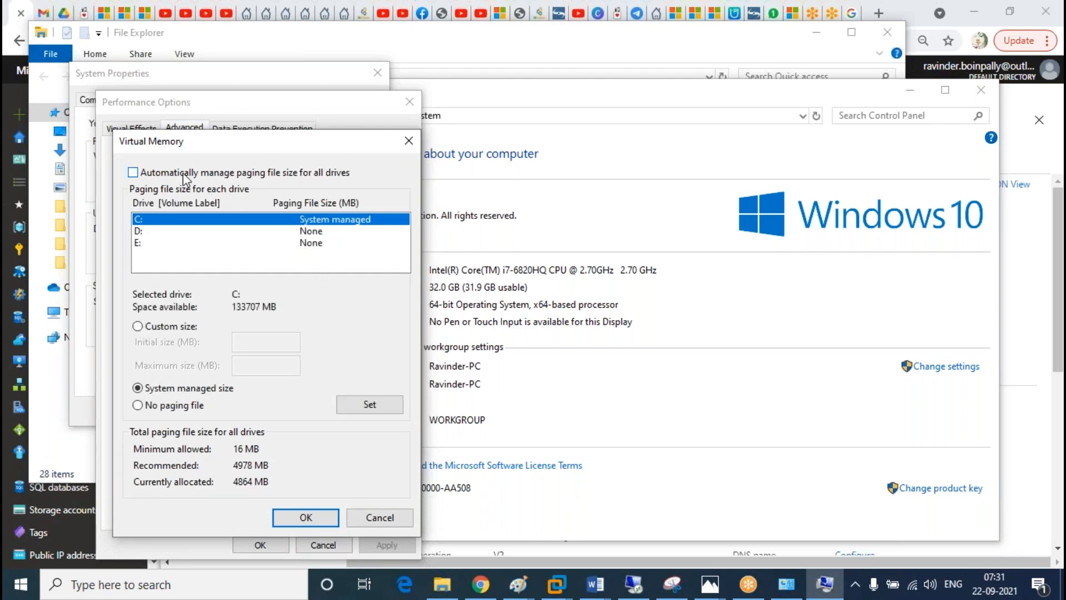
{"action": "left_click", "coordinate": [139, 232]}
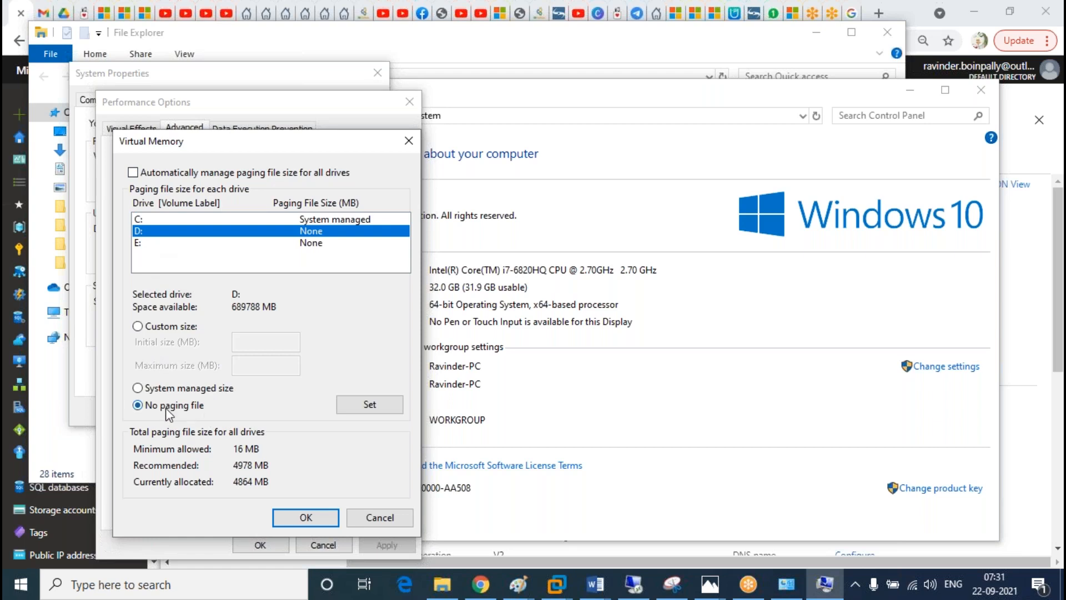
{"action": "left_click", "coordinate": [205, 389]}
{"action": "left_click", "coordinate": [172, 220]}
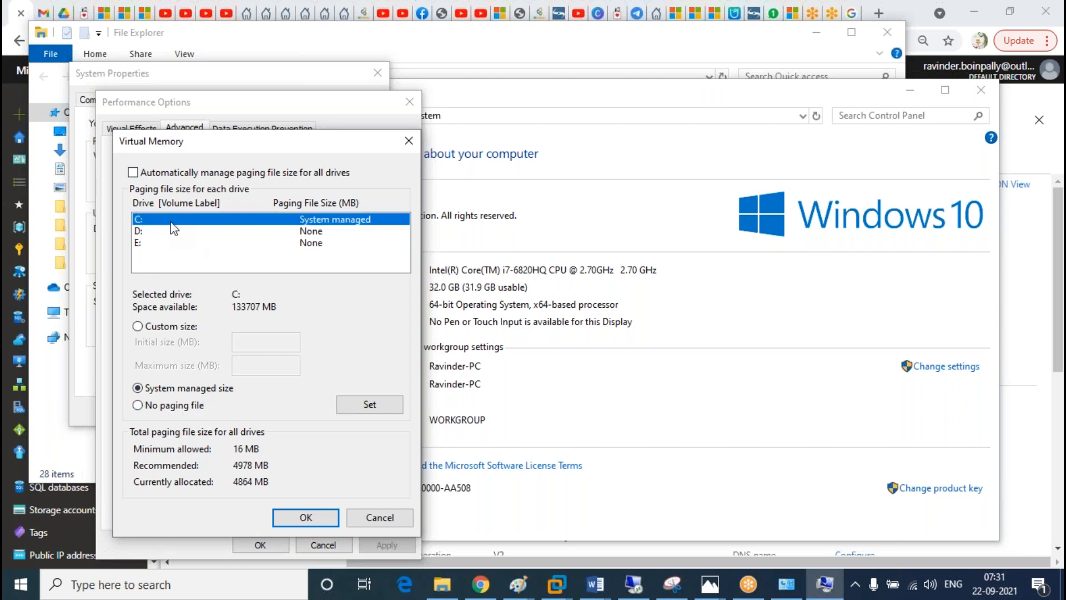
{"action": "left_click", "coordinate": [174, 232]}
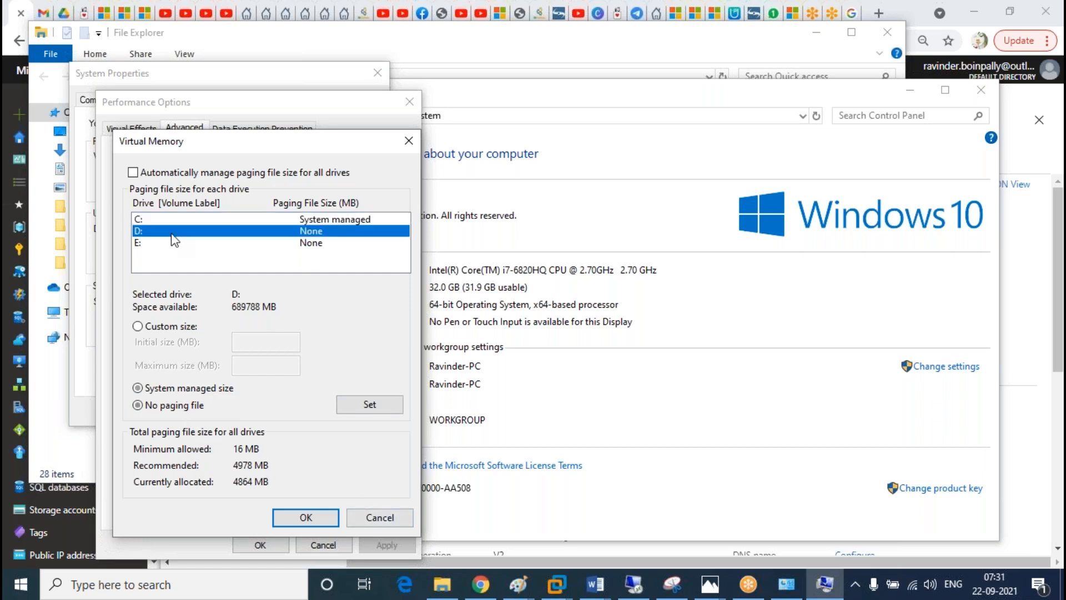
{"action": "left_click", "coordinate": [366, 409]}
{"action": "left_click", "coordinate": [199, 389]}
{"action": "left_click", "coordinate": [138, 405]}
Step: Compare the local drives' paging file settings, try a custom size for drive E, and cancel all the memory and system dialogs
{"action": "left_click", "coordinate": [165, 242]}
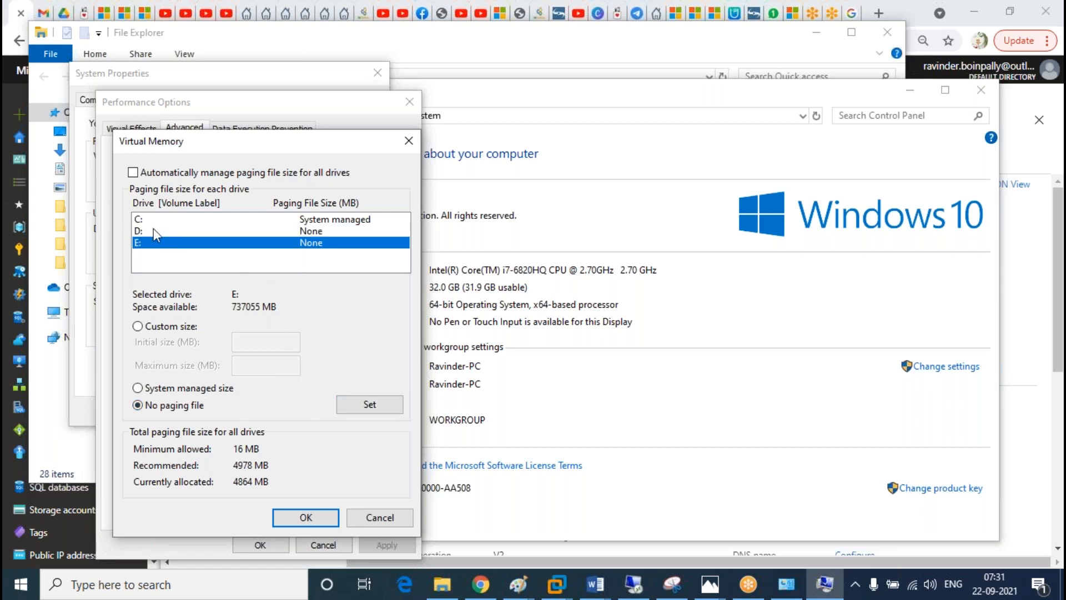
{"action": "left_click", "coordinate": [150, 224]}
{"action": "left_click", "coordinate": [170, 246]}
{"action": "left_click", "coordinate": [168, 231]}
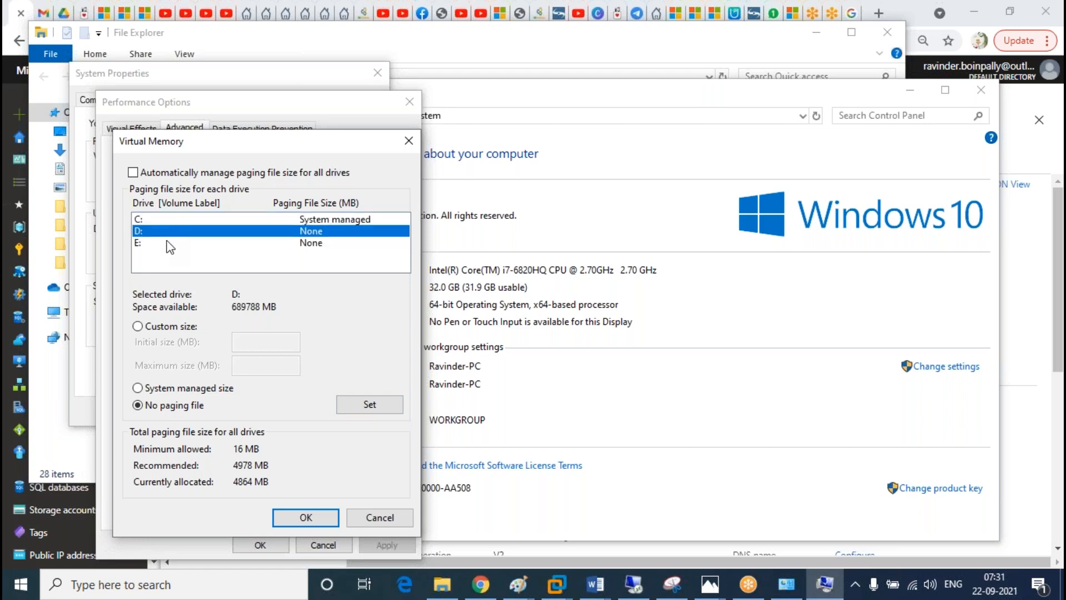
{"action": "left_click", "coordinate": [170, 245]}
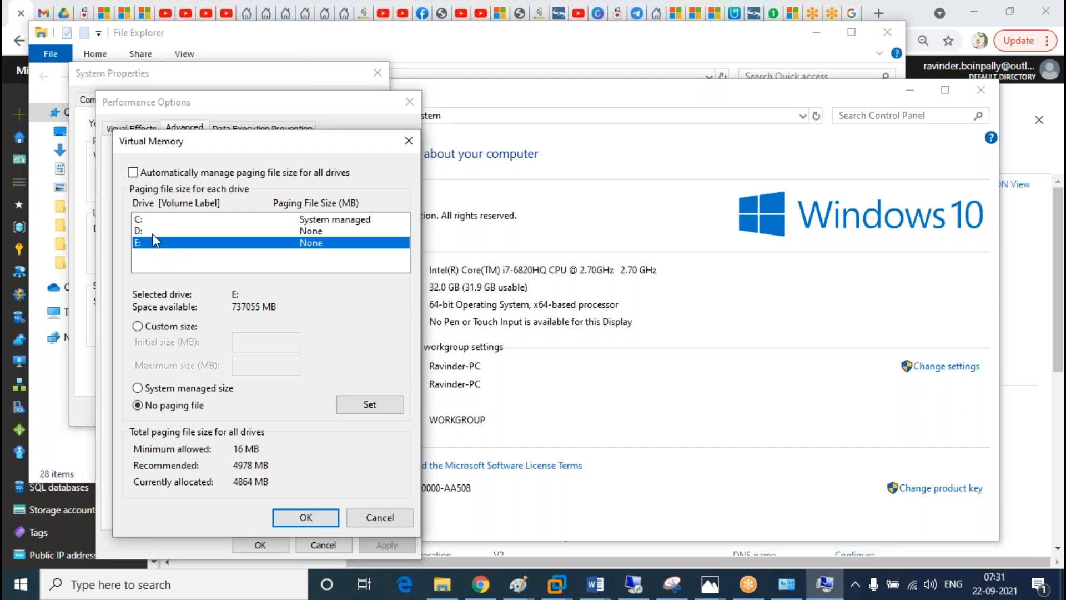
{"action": "left_click", "coordinate": [153, 233]}
{"action": "left_click", "coordinate": [190, 242]}
{"action": "left_click", "coordinate": [155, 327]}
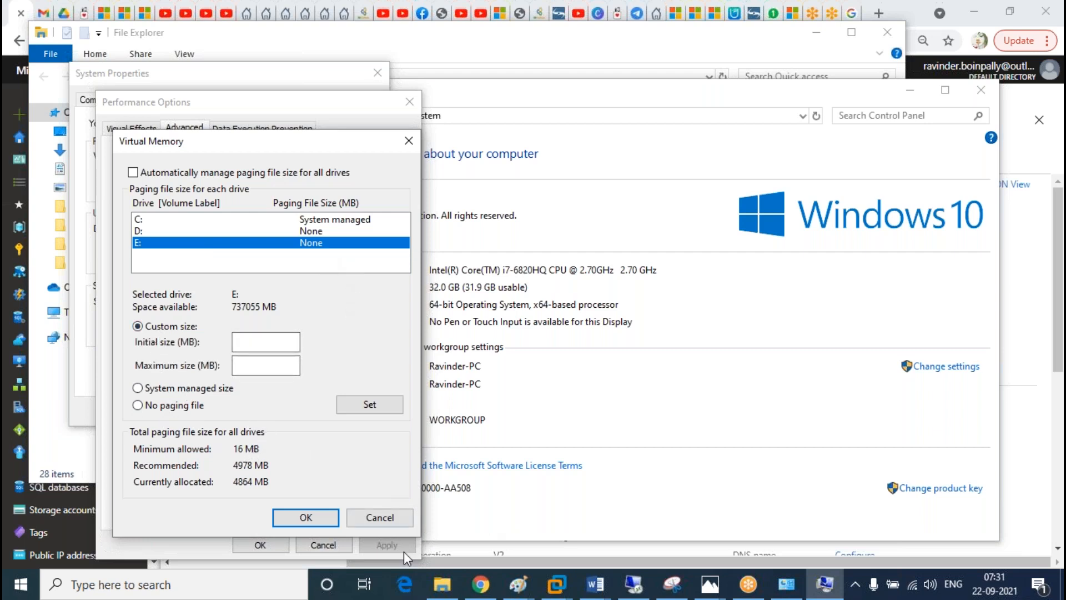
{"action": "left_click", "coordinate": [395, 524]}
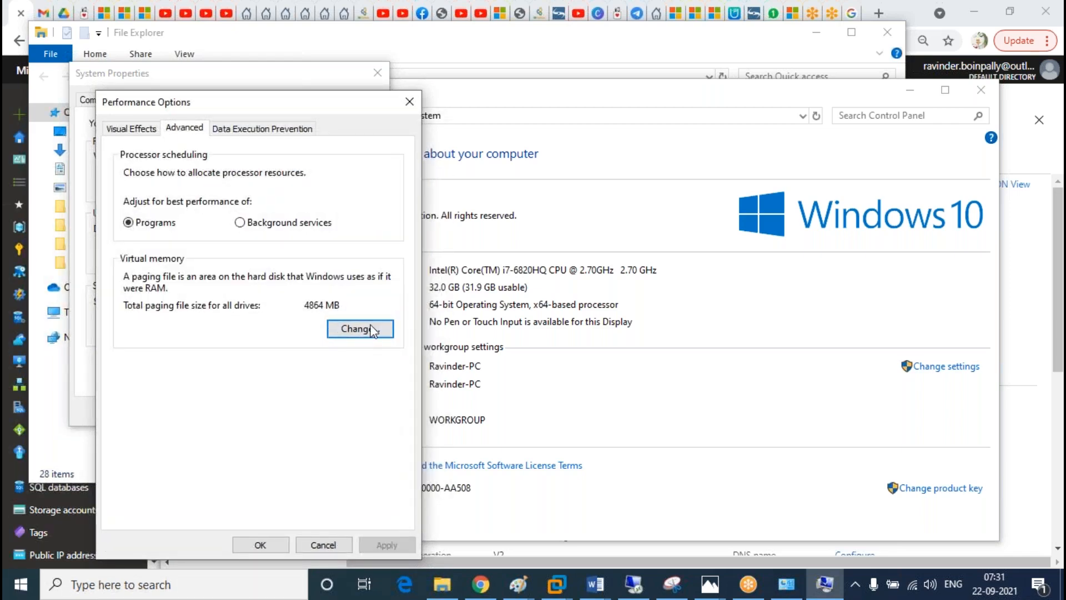
{"action": "left_click", "coordinate": [323, 545]}
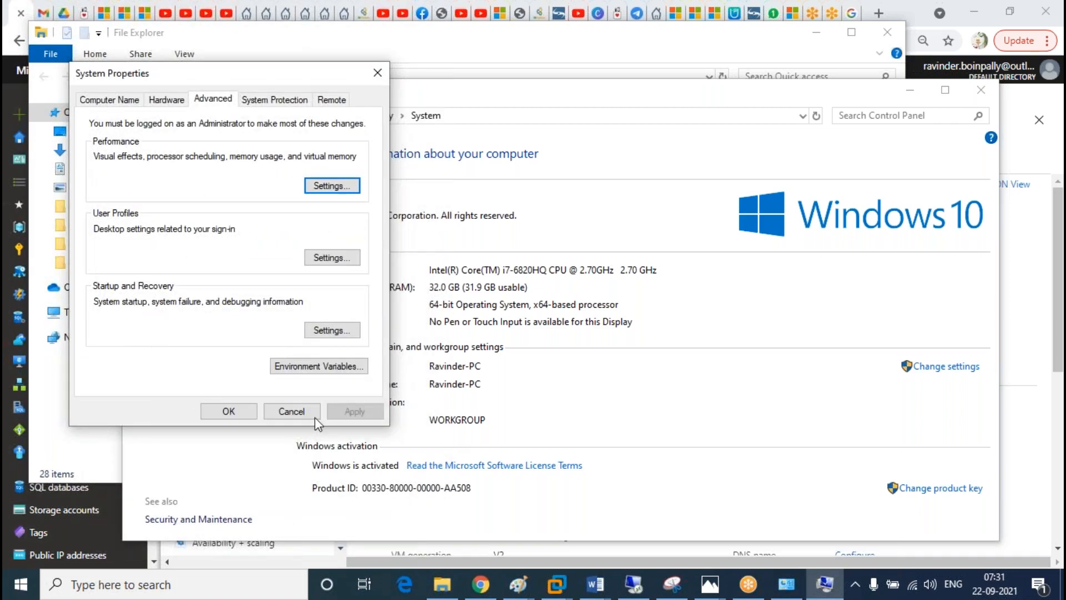
{"action": "left_click", "coordinate": [294, 411]}
Step: Return to the SQLVM01 remote session and open its virtual memory settings from the advanced performance options
{"action": "left_click", "coordinate": [632, 586]}
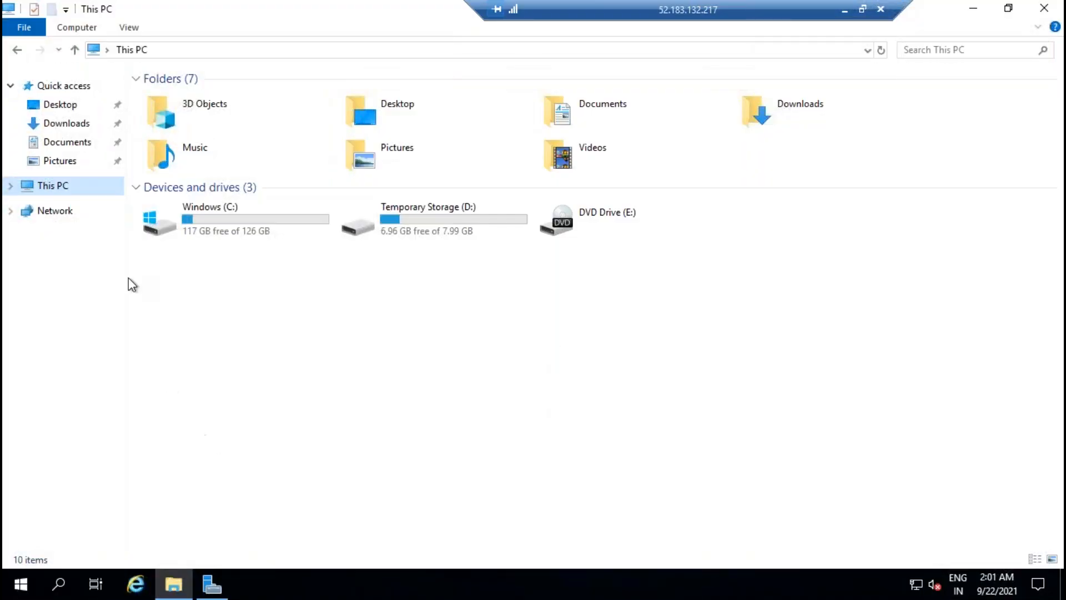
{"action": "right_click", "coordinate": [71, 192]}
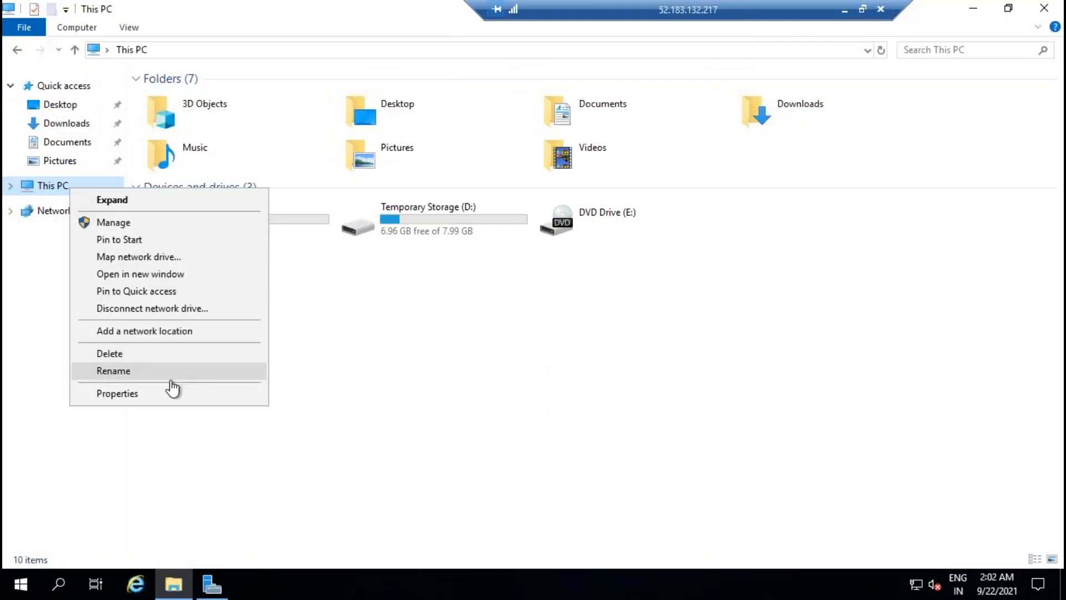
{"action": "left_click", "coordinate": [143, 393]}
{"action": "left_click", "coordinate": [211, 212]}
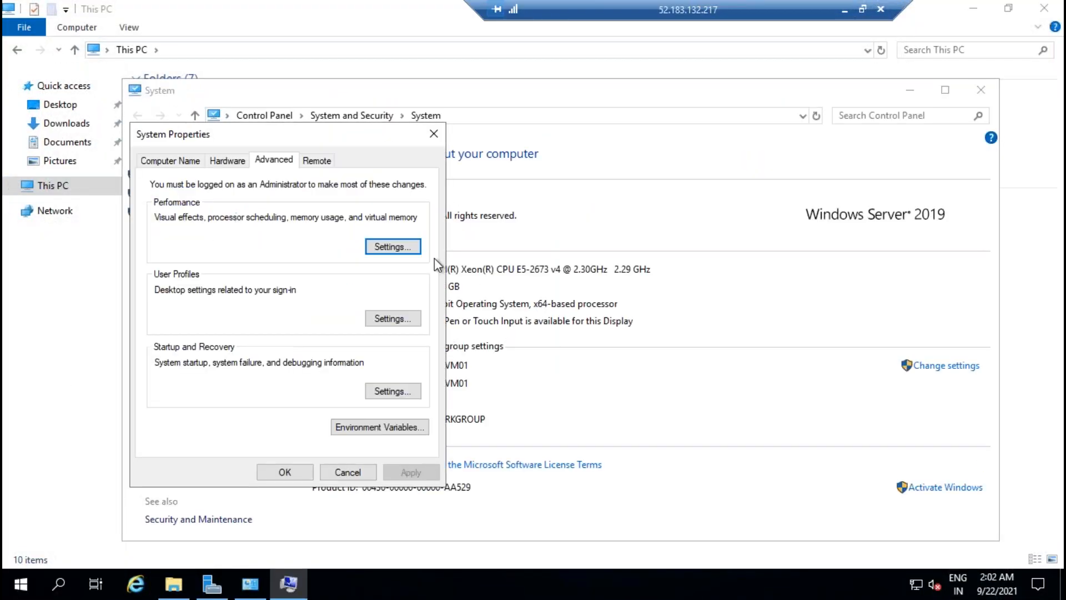
{"action": "left_click", "coordinate": [417, 250]}
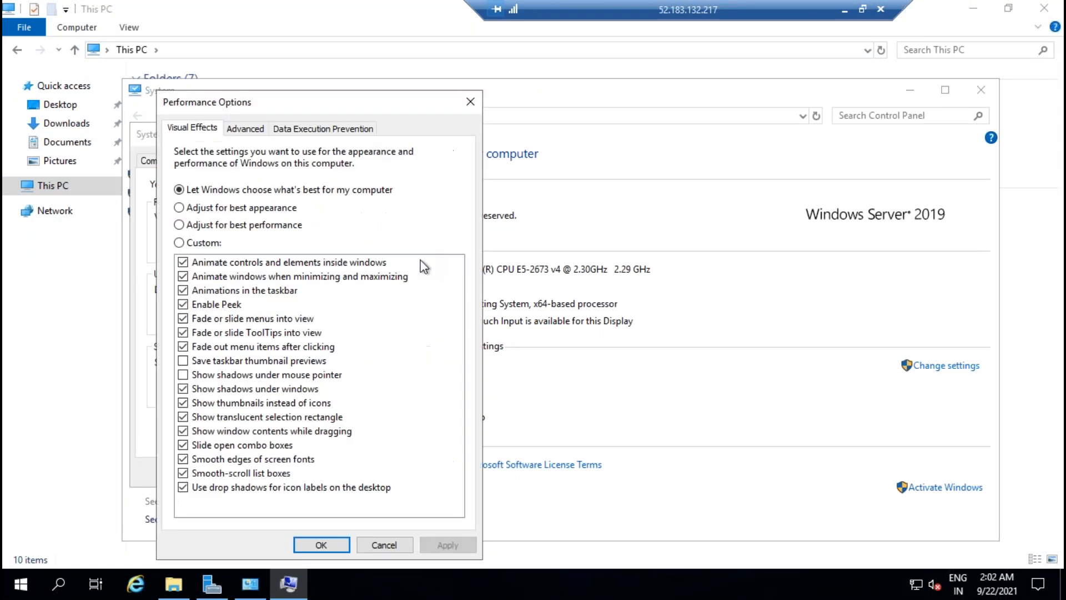
{"action": "left_click", "coordinate": [246, 128]}
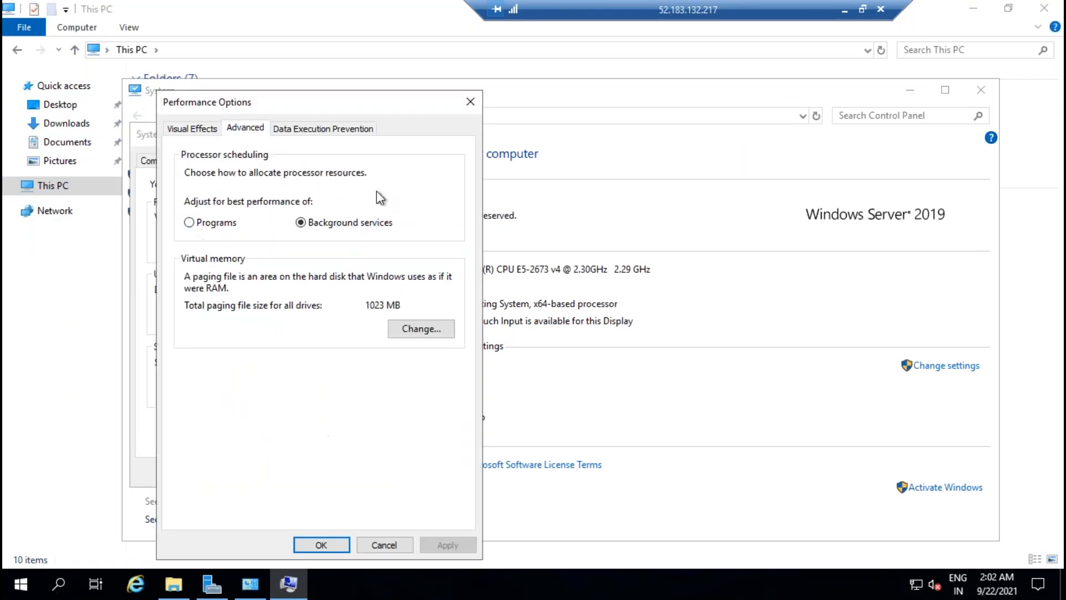
{"action": "left_click", "coordinate": [423, 333]}
Step: Compare SQLVM01's paging file options for the Temporary Storage drive D and Windows drive C, trying No paging file for drive D
{"action": "left_click", "coordinate": [282, 232]}
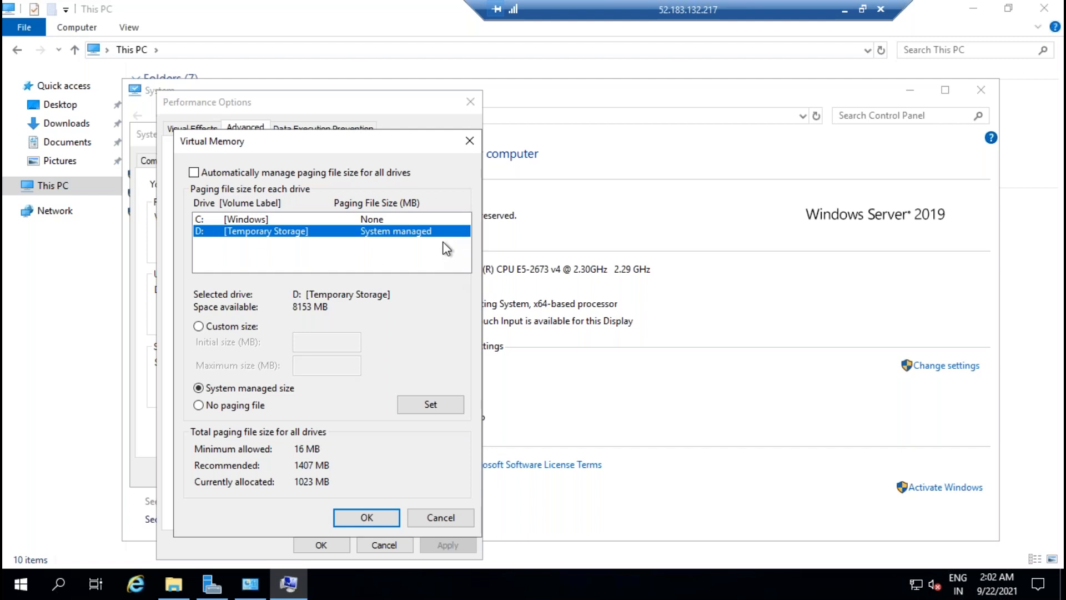
{"action": "left_click", "coordinate": [266, 221]}
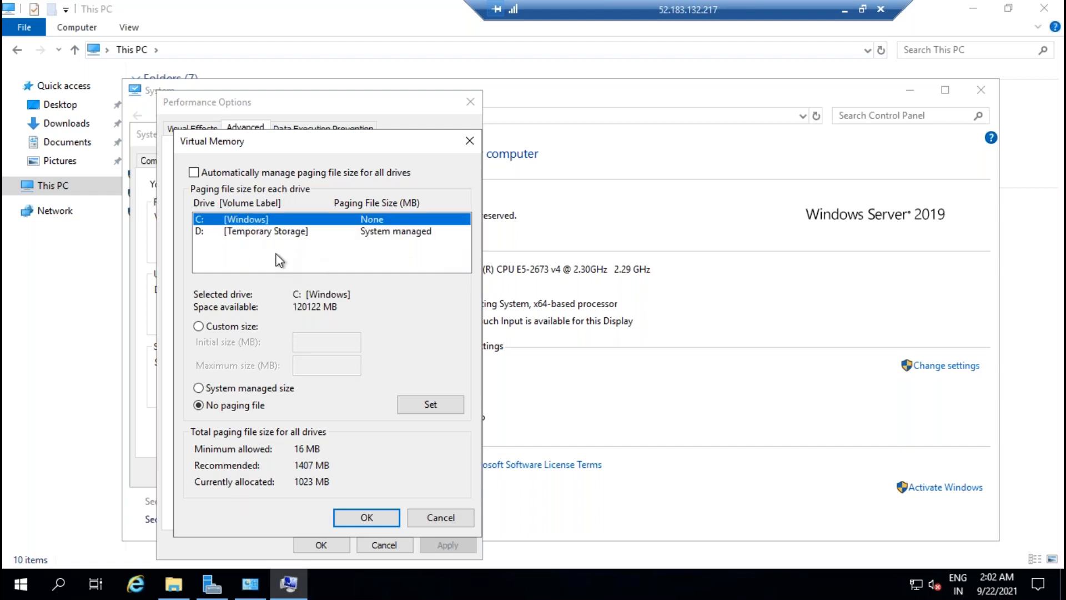
{"action": "left_click", "coordinate": [281, 232]}
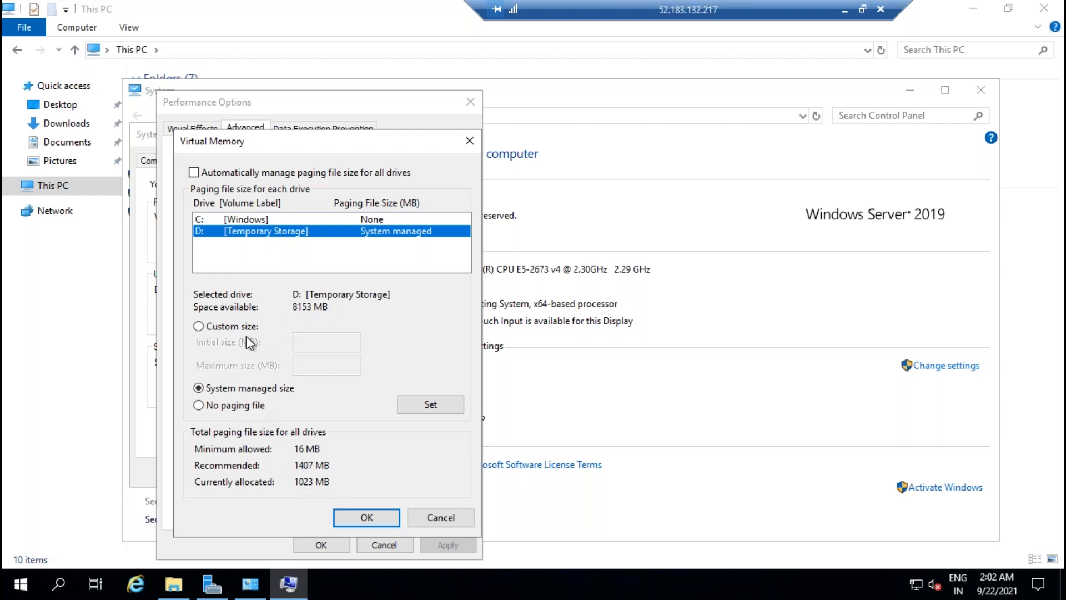
{"action": "left_click", "coordinate": [216, 410]}
{"action": "left_click", "coordinate": [260, 222]}
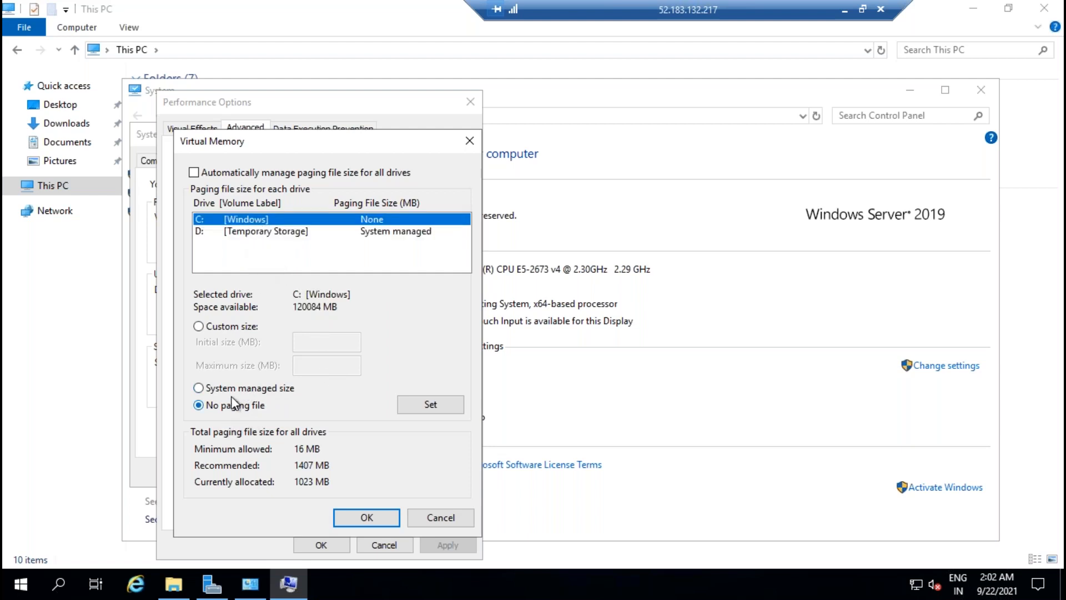
Step: Inspect drive D:'s paging file setting and cancel out of the virtual memory, performance and system dialogs, returning to This PC
{"action": "left_click", "coordinate": [295, 232]}
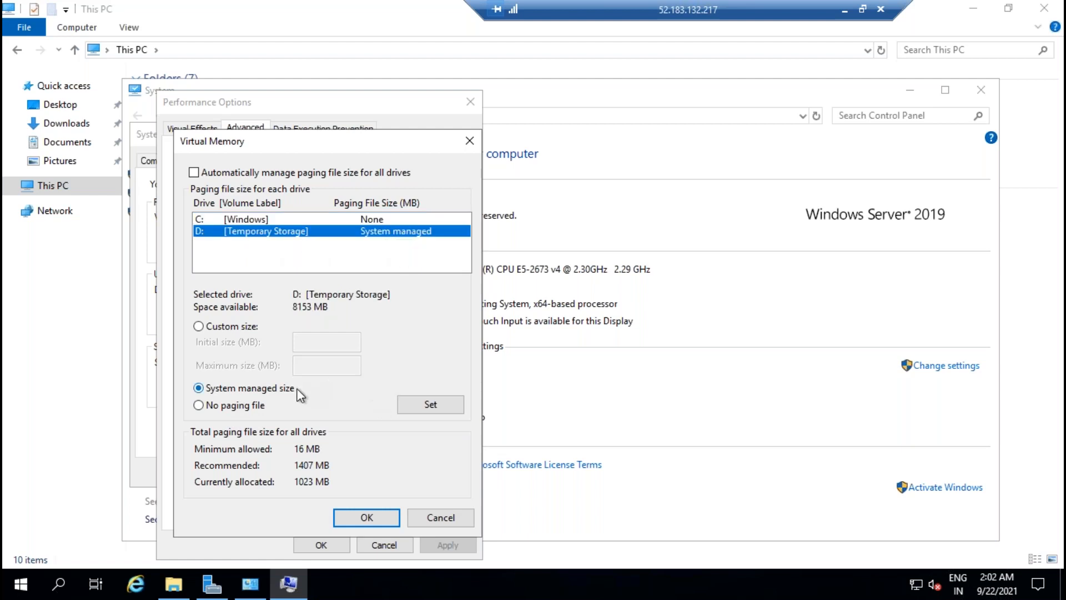
{"action": "left_click", "coordinate": [441, 518]}
{"action": "left_click", "coordinate": [397, 544]}
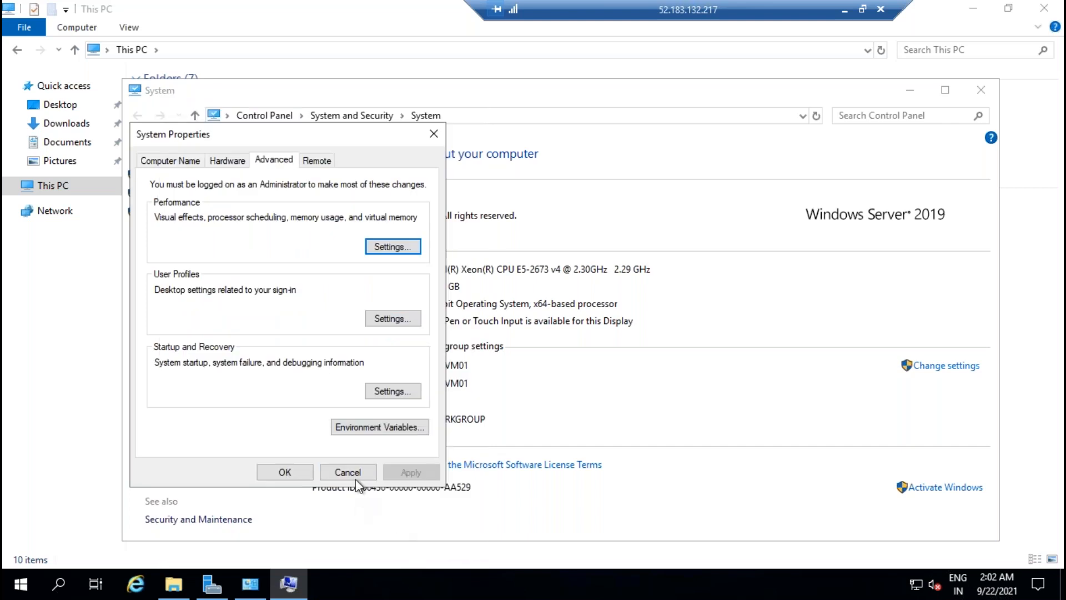
{"action": "left_click", "coordinate": [356, 476]}
{"action": "left_click", "coordinate": [174, 584]}
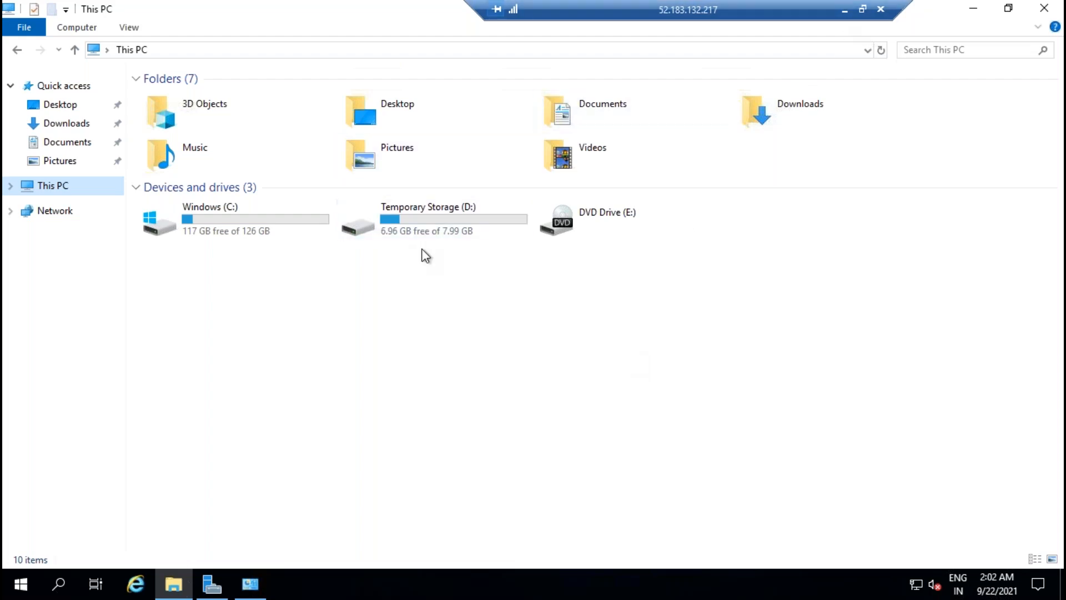
Step: Switch to the Azure portal and open the form for creating a virtual machine, collapsing the machine list beside it
{"action": "left_click", "coordinate": [844, 9]}
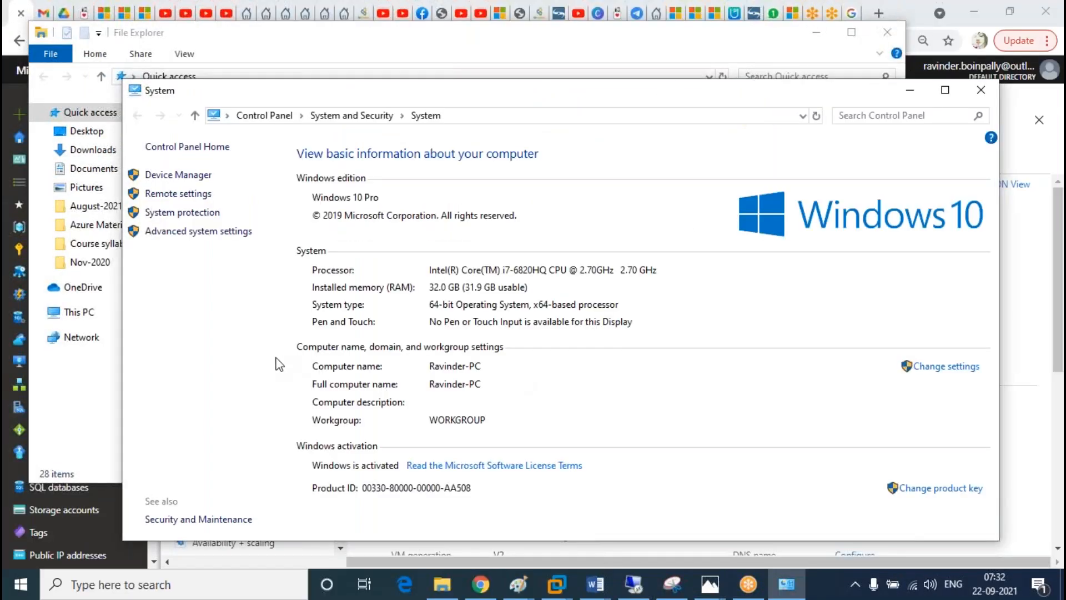
{"action": "left_click", "coordinate": [480, 583]}
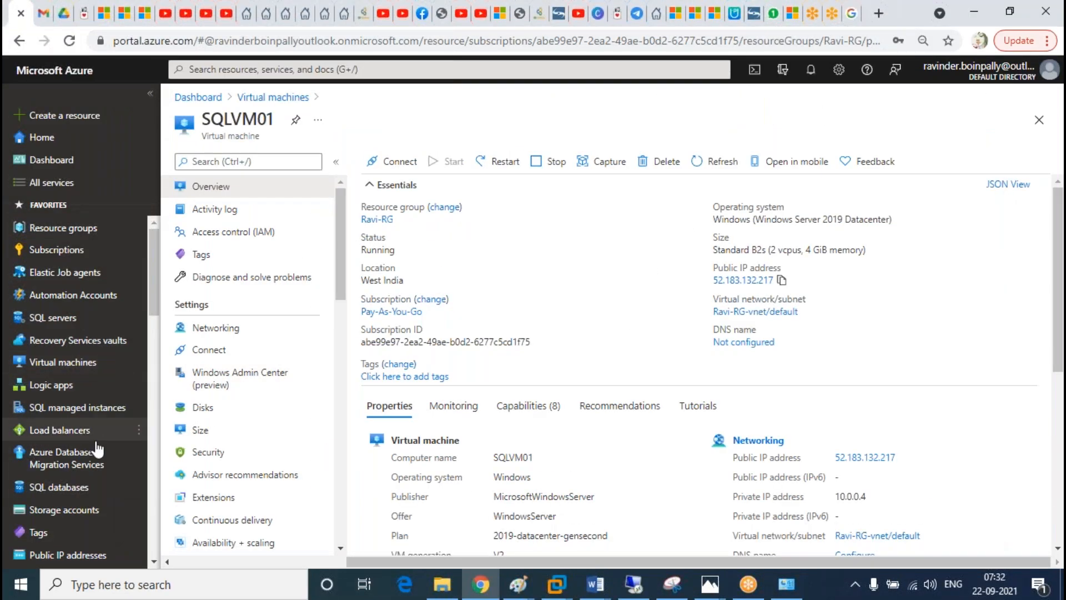
{"action": "left_click", "coordinate": [99, 371]}
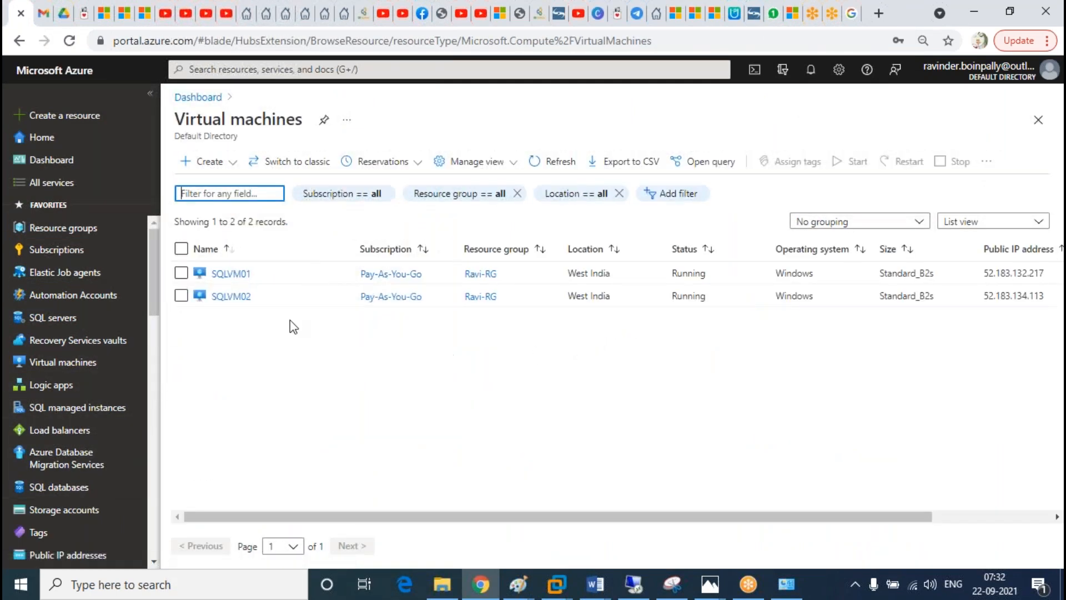
{"action": "left_click", "coordinate": [209, 161]}
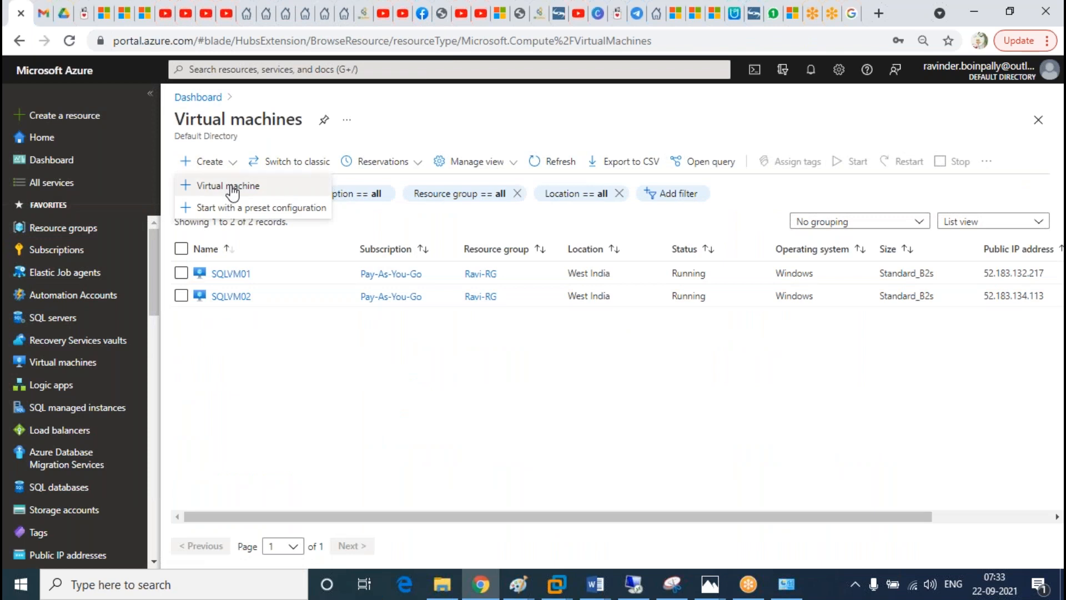
{"action": "left_click", "coordinate": [203, 184]}
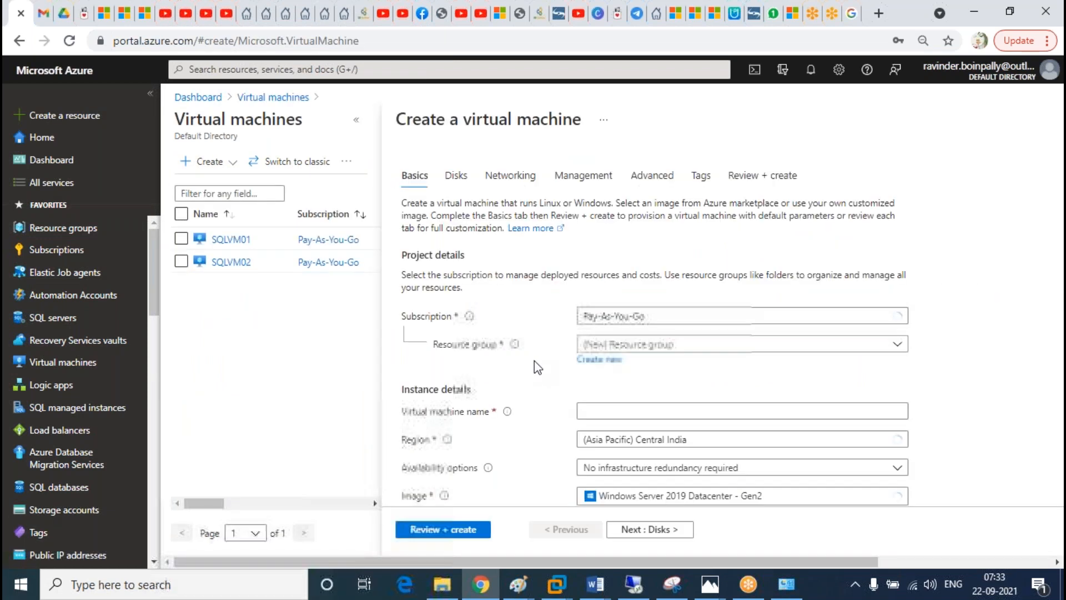
{"action": "left_click", "coordinate": [355, 121]}
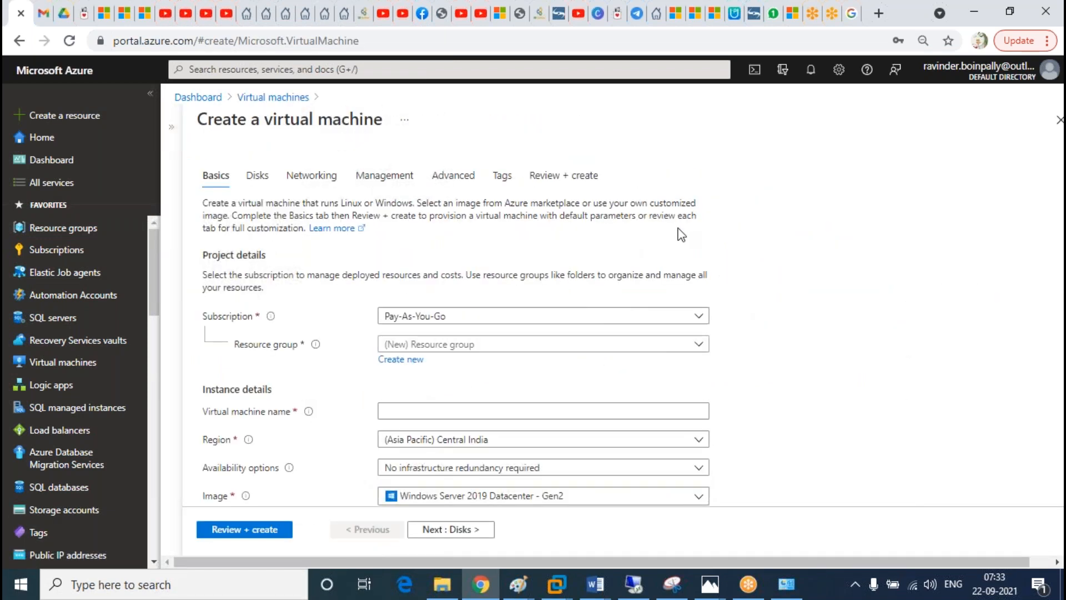
Step: Assign the new virtual machine to the existing Ravi-RG resource group and name it SQLVM03
{"action": "left_click", "coordinate": [523, 350]}
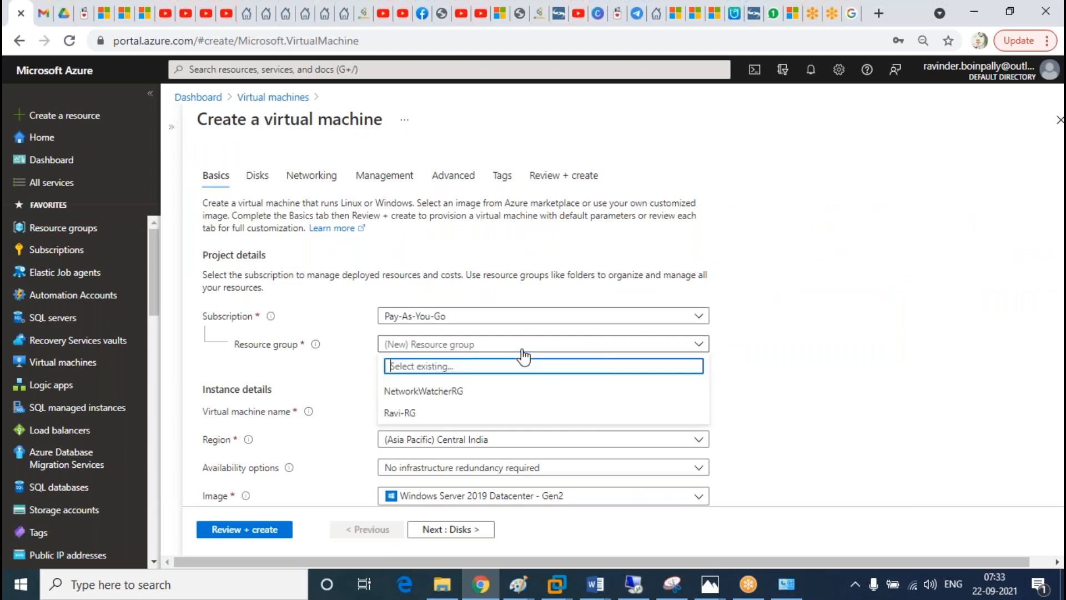
{"action": "left_click", "coordinate": [436, 413]}
{"action": "scroll", "coordinate": [830, 244], "scroll_direction": "down", "scroll_amount": 3}
{"action": "left_click", "coordinate": [465, 255]}
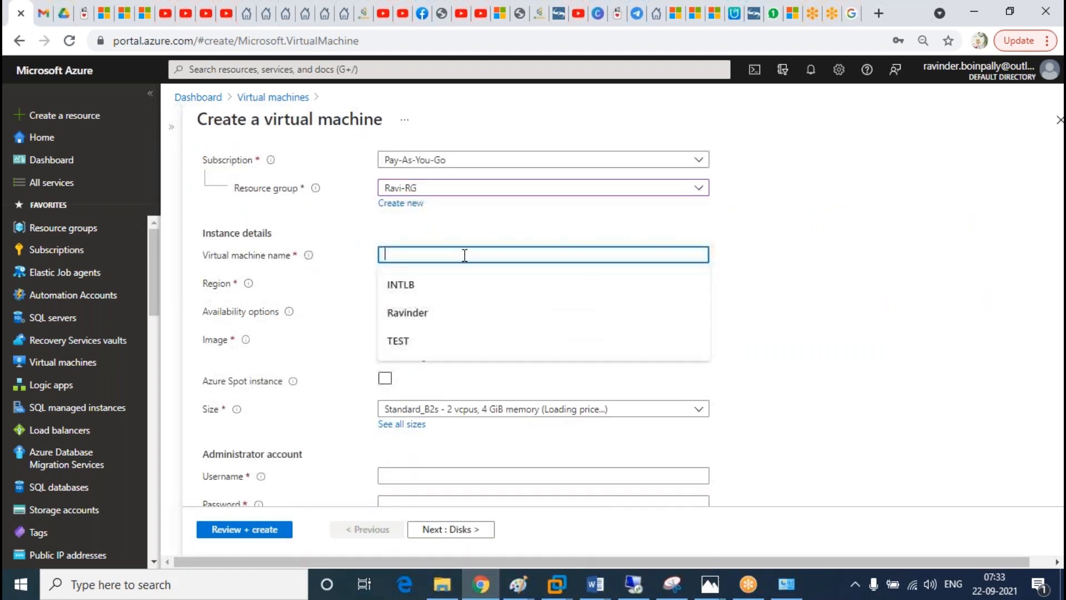
{"action": "type", "text": "SQLVM03"}
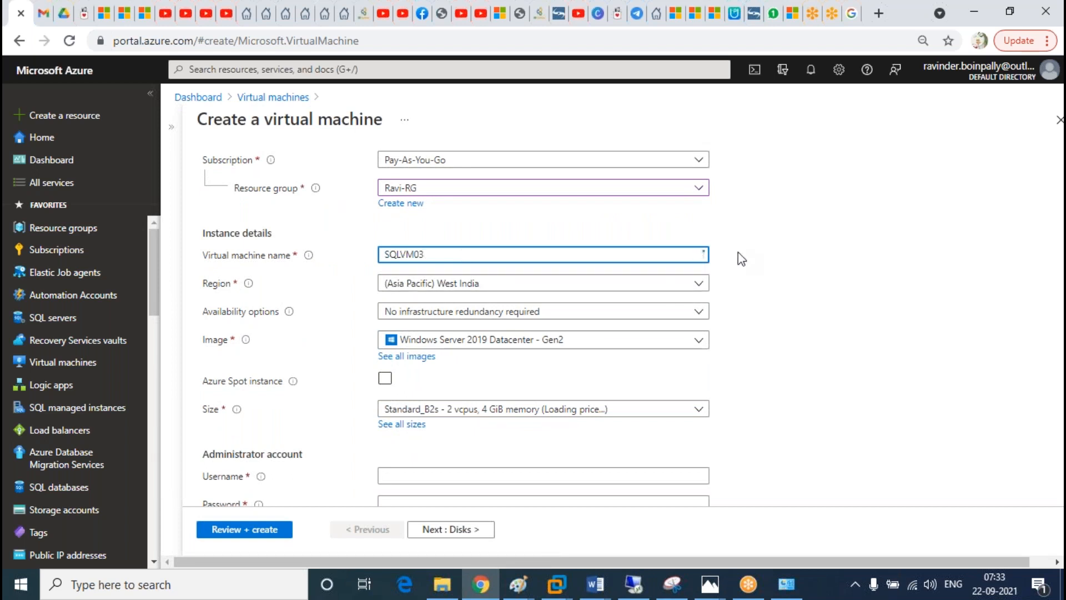
Step: Open the full VM size list and compare the B2s temporary storage with drive D: in the remote desktop session
{"action": "scroll", "coordinate": [777, 245], "scroll_direction": "down", "scroll_amount": 2}
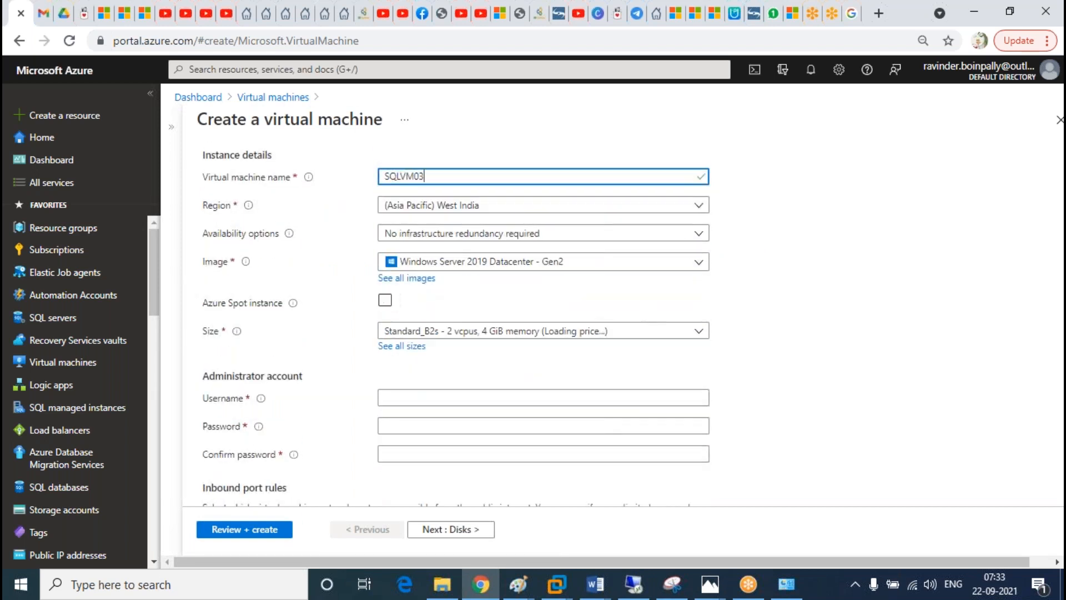
{"action": "left_click", "coordinate": [412, 346]}
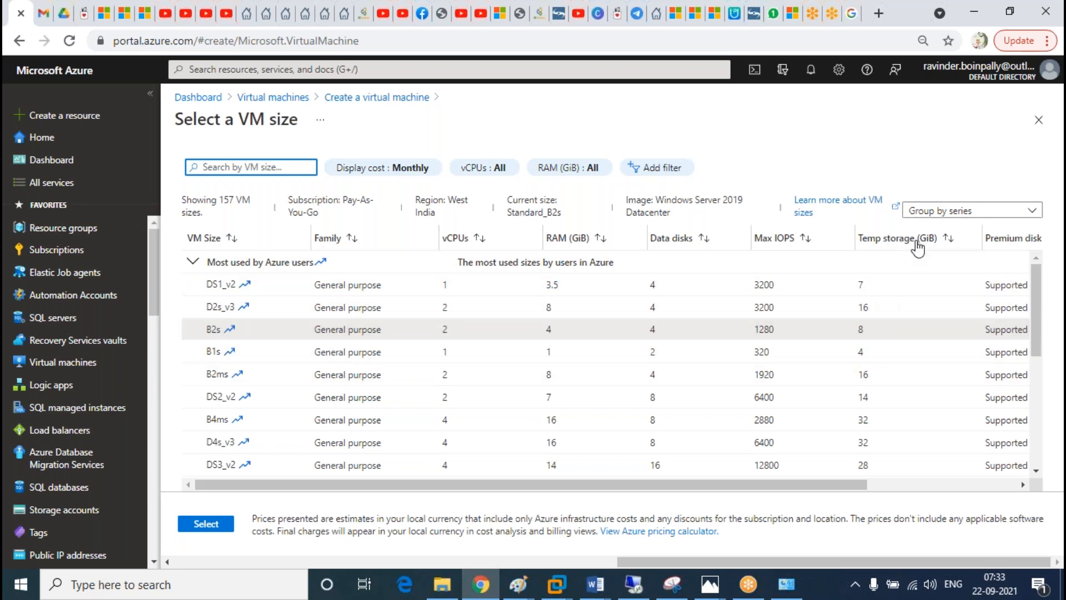
{"action": "double_click", "coordinate": [860, 329]}
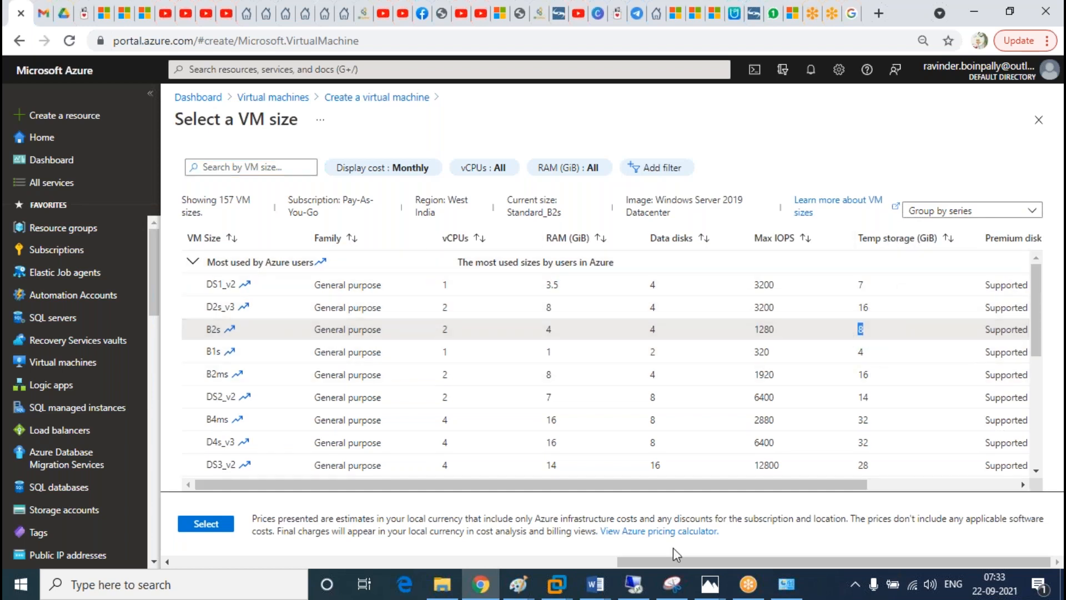
{"action": "left_click", "coordinate": [633, 584]}
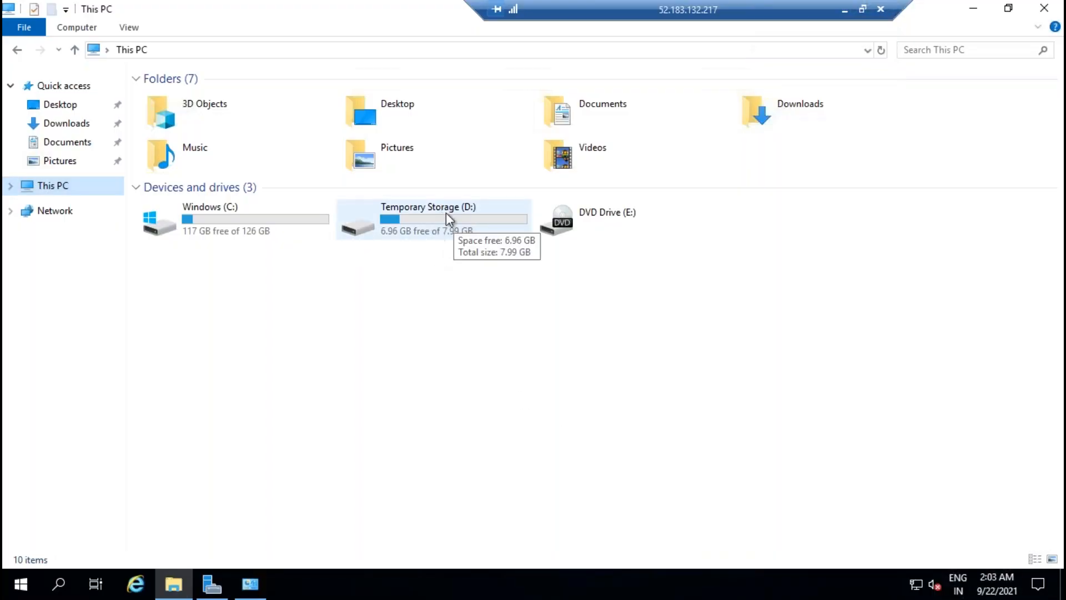
{"action": "left_click", "coordinate": [844, 9]}
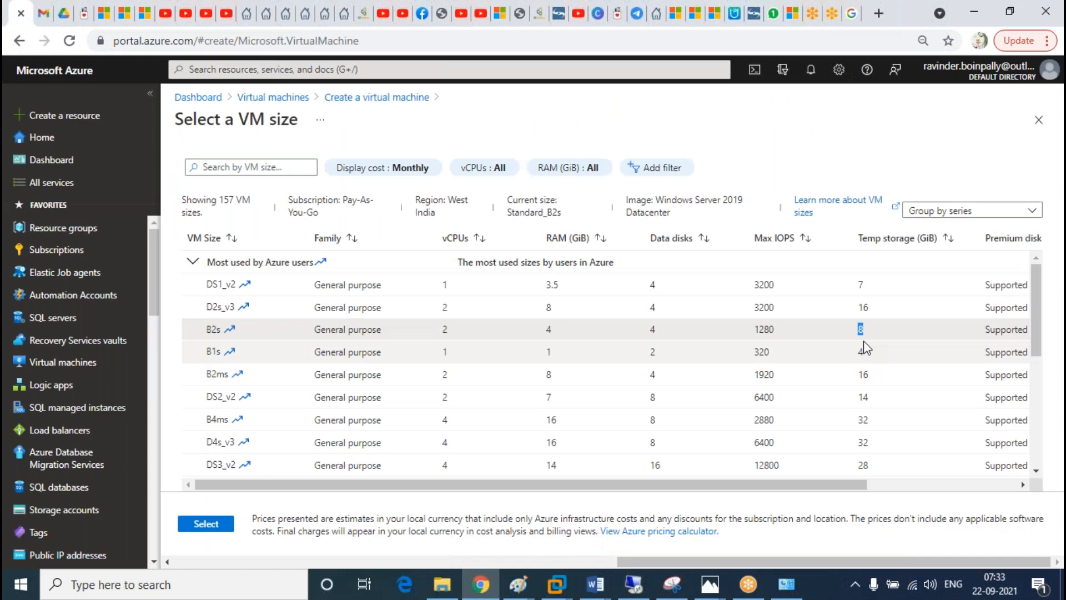
Step: Examine the monthly cost, temporary storage and maximum data disks of the most used VM sizes, including DS3_v2
{"action": "left_click_drag", "start_coordinate": [830, 491], "coordinate": [949, 492]}
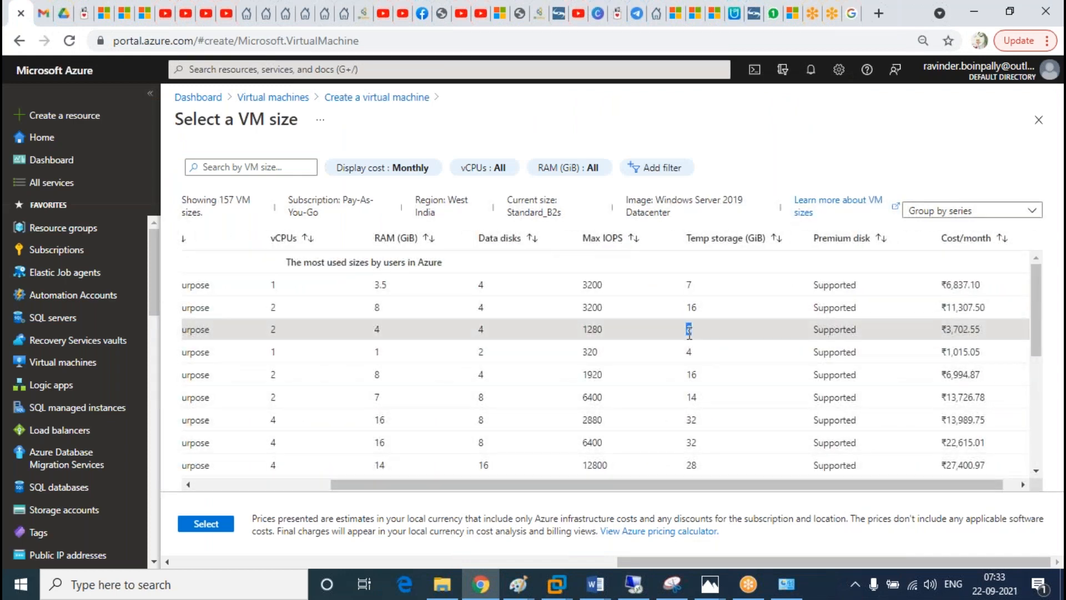
{"action": "left_click_drag", "start_coordinate": [504, 486], "coordinate": [324, 487]}
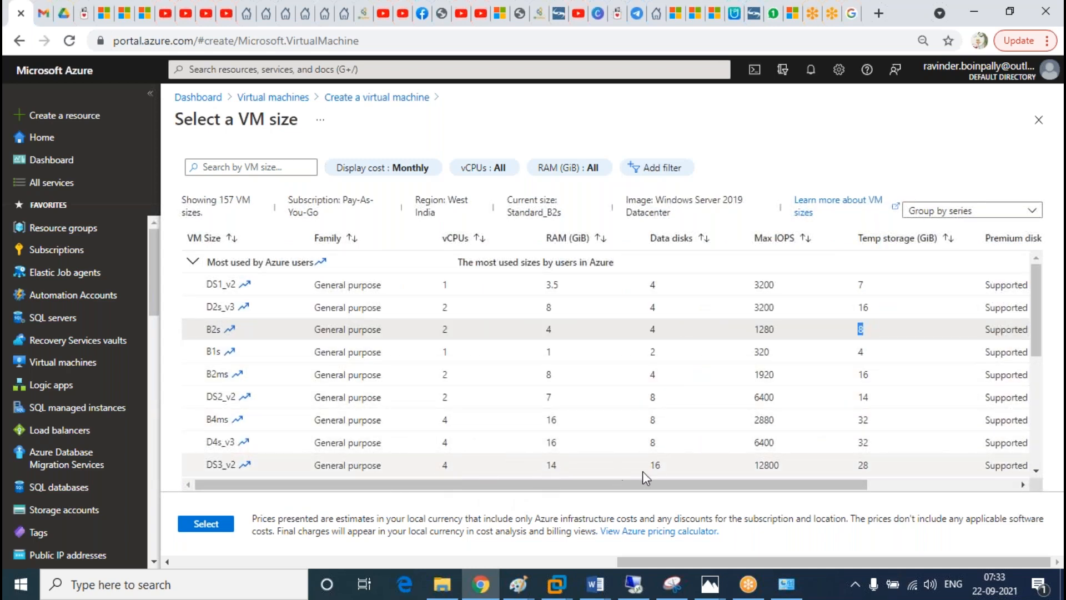
{"action": "left_click_drag", "start_coordinate": [662, 471], "coordinate": [752, 422]}
{"action": "left_click", "coordinate": [674, 280]}
{"action": "scroll", "coordinate": [673, 280], "scroll_direction": "up", "scroll_amount": 3}
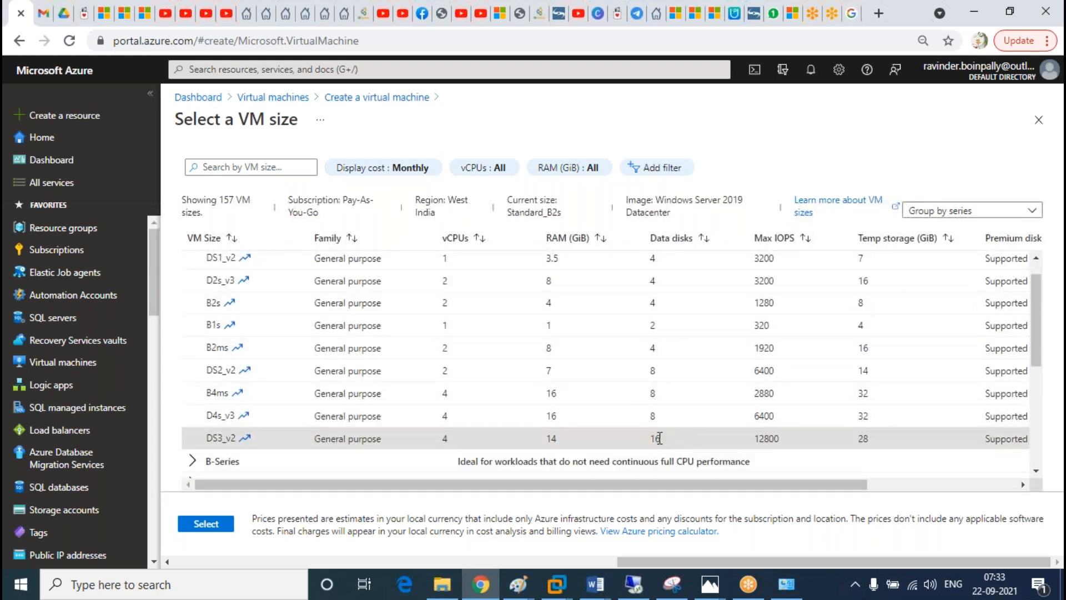
{"action": "left_click_drag", "start_coordinate": [659, 438], "coordinate": [315, 438]}
{"action": "left_click", "coordinate": [744, 424]}
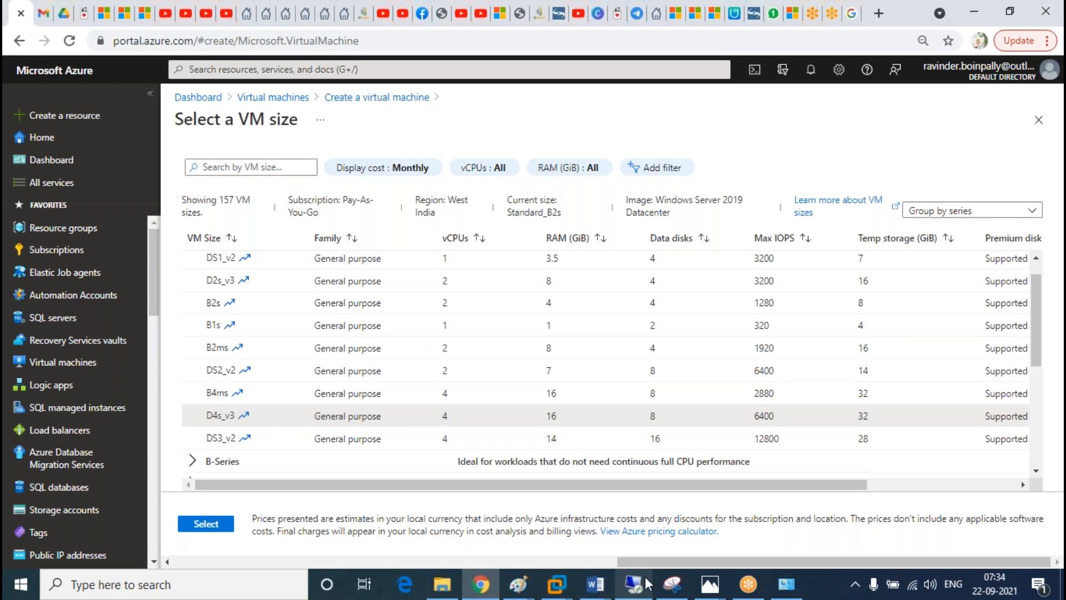
Step: Switch to the Paint drawing labelled with a circled heading and replace it with a blank canvas without saving
{"action": "mouse_move", "coordinate": [522, 587]}
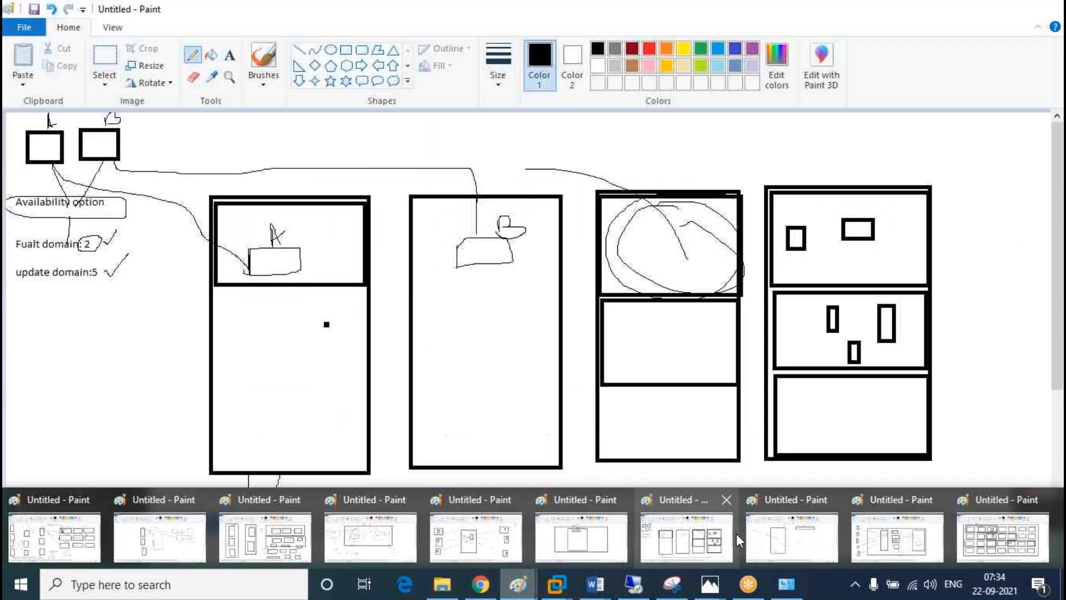
{"action": "left_click", "coordinate": [744, 536]}
{"action": "key", "text": "alt+F4"}
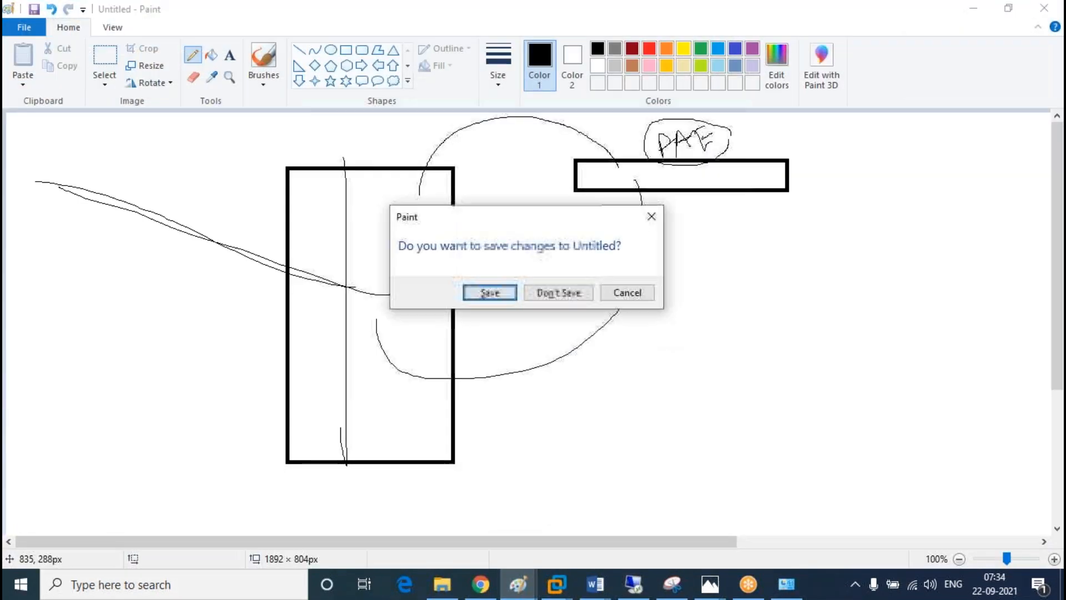
{"action": "left_click", "coordinate": [575, 300]}
Step: Draw a large upright rectangle mid-canvas with a smaller rectangle in its upper part holding three narrow stacked bars
{"action": "left_click", "coordinate": [346, 50]}
{"action": "mouse_move", "coordinate": [328, 166]}
{"action": "left_mouse_down"}
{"action": "mouse_move", "coordinate": [579, 512]}
{"action": "mouse_move", "coordinate": [615, 520]}
{"action": "left_mouse_up"}
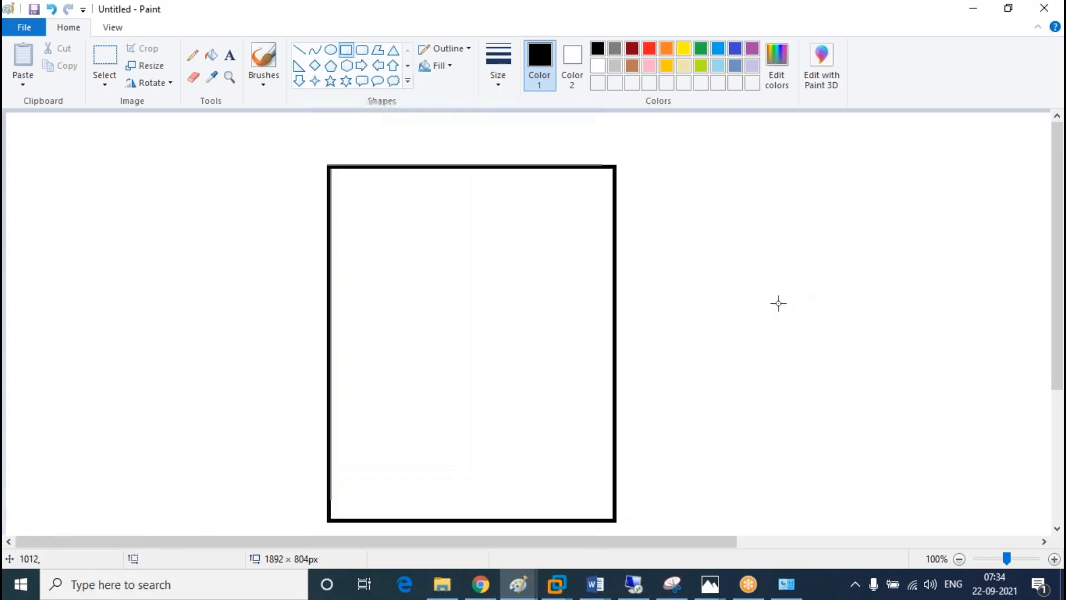
{"action": "left_click_drag", "start_coordinate": [372, 191], "coordinate": [584, 377]}
{"action": "left_click_drag", "start_coordinate": [403, 208], "coordinate": [538, 239]}
{"action": "left_click_drag", "start_coordinate": [404, 259], "coordinate": [554, 284]}
{"action": "left_click_drag", "start_coordinate": [414, 299], "coordinate": [540, 326]}
Step: Draw three separate rectangles one below another to the right of the large rectangle, the lowest about 223 × 112 px
{"action": "mouse_move", "coordinate": [699, 185]}
{"action": "left_mouse_down"}
{"action": "mouse_move", "coordinate": [711, 198]}
{"action": "mouse_move", "coordinate": [884, 231]}
{"action": "left_mouse_up"}
{"action": "left_click_drag", "start_coordinate": [698, 262], "coordinate": [886, 327]}
{"action": "left_click_drag", "start_coordinate": [744, 355], "coordinate": [917, 444]}
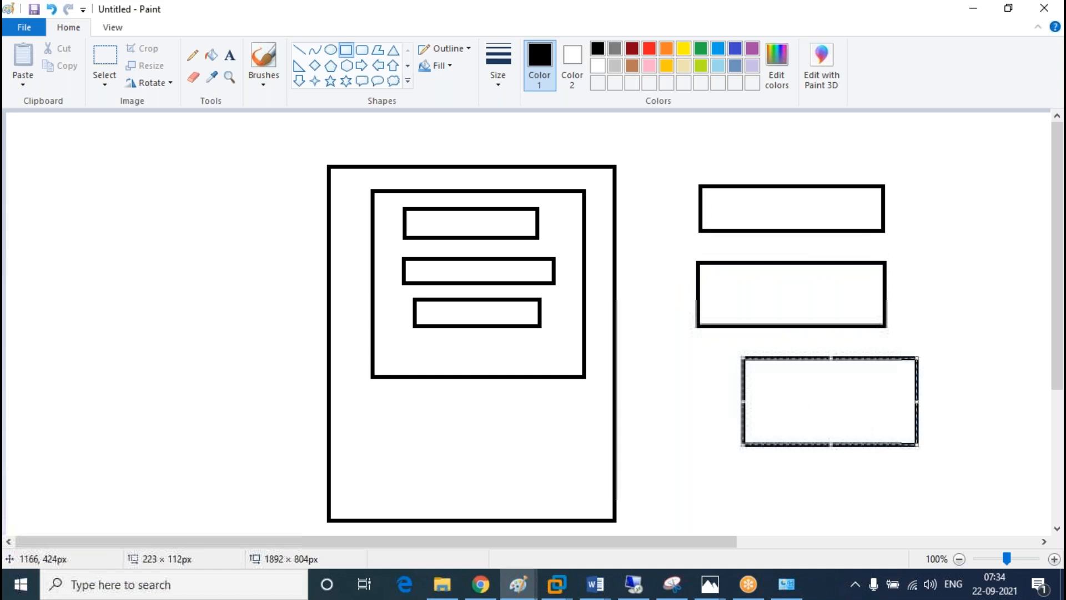
Step: Pencil a curve into the inner rectangle, three connecting lines to the outer rectangles, and loops around the top outer rectangle and its line end
{"action": "left_click", "coordinate": [193, 55]}
{"action": "mouse_move", "coordinate": [106, 142]}
{"action": "left_mouse_down"}
{"action": "mouse_move", "coordinate": [240, 212]}
{"action": "mouse_move", "coordinate": [392, 253]}
{"action": "left_mouse_up"}
{"action": "mouse_move", "coordinate": [539, 230]}
{"action": "left_mouse_down"}
{"action": "mouse_move", "coordinate": [710, 211]}
{"action": "mouse_move", "coordinate": [597, 251]}
{"action": "mouse_move", "coordinate": [701, 287]}
{"action": "mouse_move", "coordinate": [633, 283]}
{"action": "mouse_move", "coordinate": [767, 400]}
{"action": "left_mouse_up"}
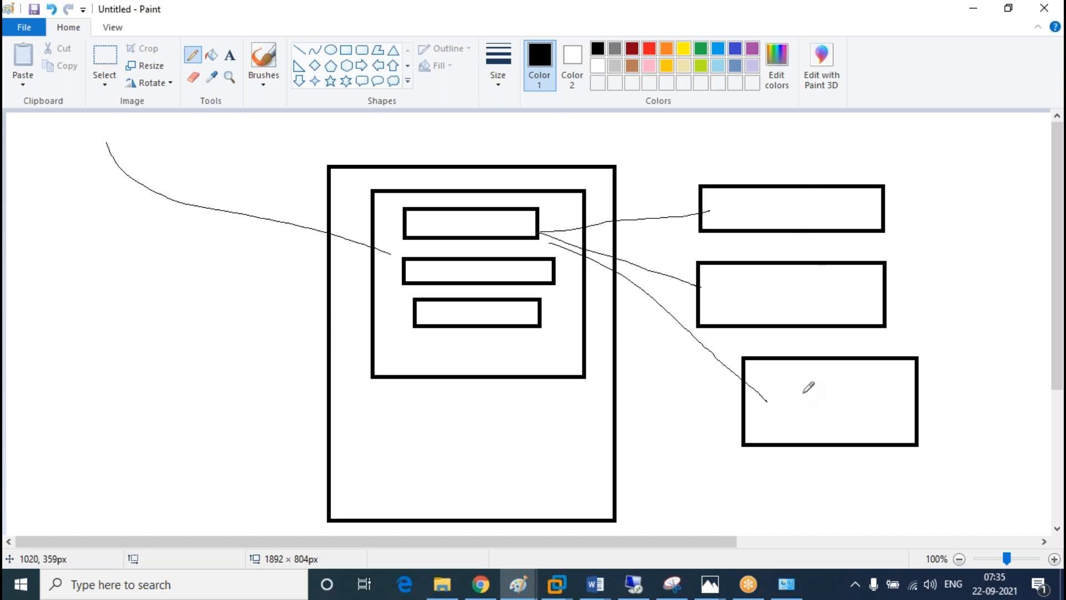
{"action": "mouse_move", "coordinate": [900, 163]}
{"action": "left_mouse_down"}
{"action": "mouse_move", "coordinate": [752, 143]}
{"action": "mouse_move", "coordinate": [881, 225]}
{"action": "mouse_move", "coordinate": [897, 150]}
{"action": "left_mouse_up"}
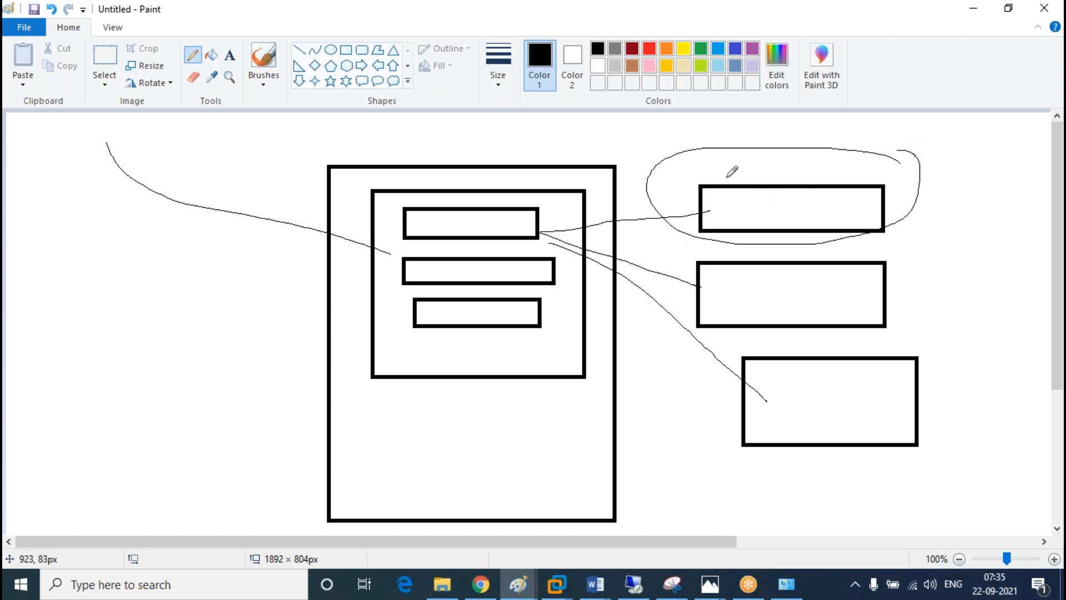
{"action": "mouse_move", "coordinate": [704, 199]}
{"action": "left_mouse_down"}
{"action": "mouse_move", "coordinate": [685, 220]}
{"action": "mouse_move", "coordinate": [707, 203]}
{"action": "left_mouse_up"}
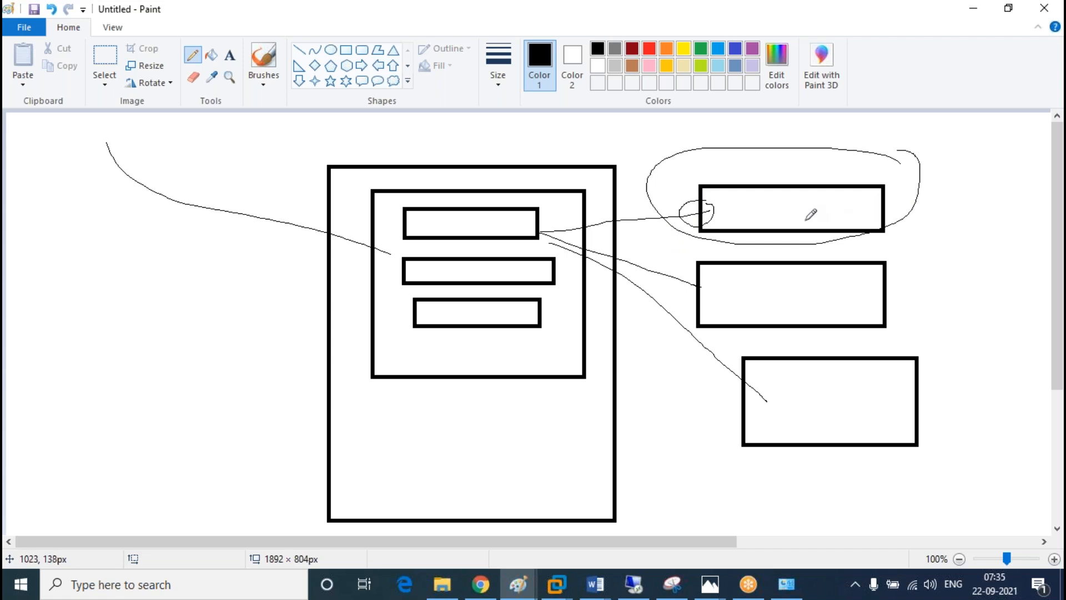
Step: Return to the Azure portal, look through the VM size list, and discard the unfinished virtual machine creation
{"action": "left_click", "coordinate": [972, 10]}
{"action": "scroll", "coordinate": [588, 357], "scroll_direction": "down", "scroll_amount": 10}
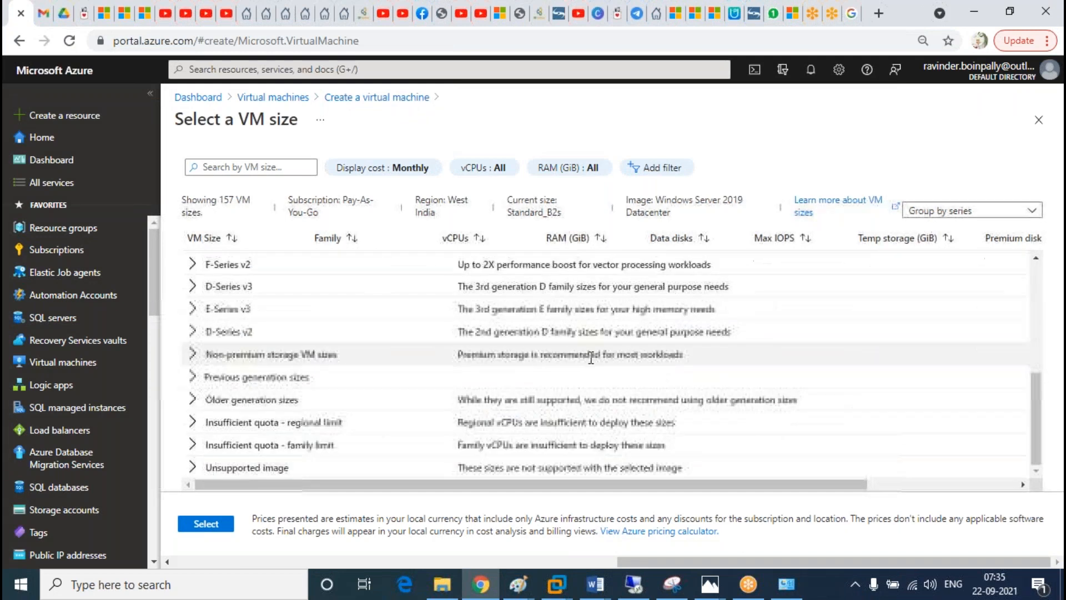
{"action": "scroll", "coordinate": [588, 357], "scroll_direction": "up", "scroll_amount": 15}
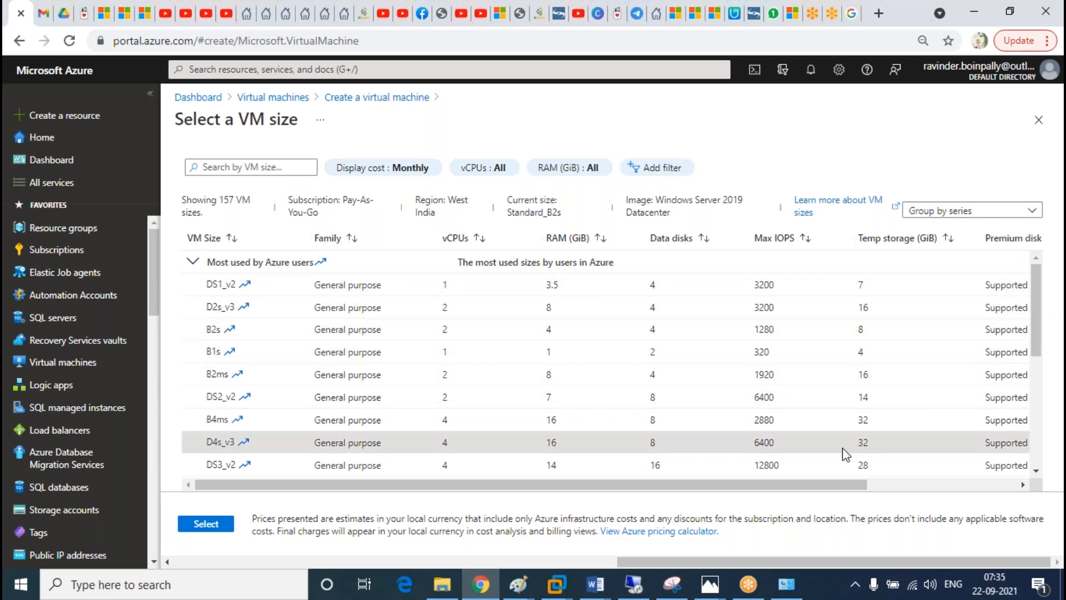
{"action": "mouse_move", "coordinate": [771, 487]}
{"action": "left_mouse_down"}
{"action": "mouse_move", "coordinate": [961, 490]}
{"action": "mouse_move", "coordinate": [772, 492]}
{"action": "left_mouse_up"}
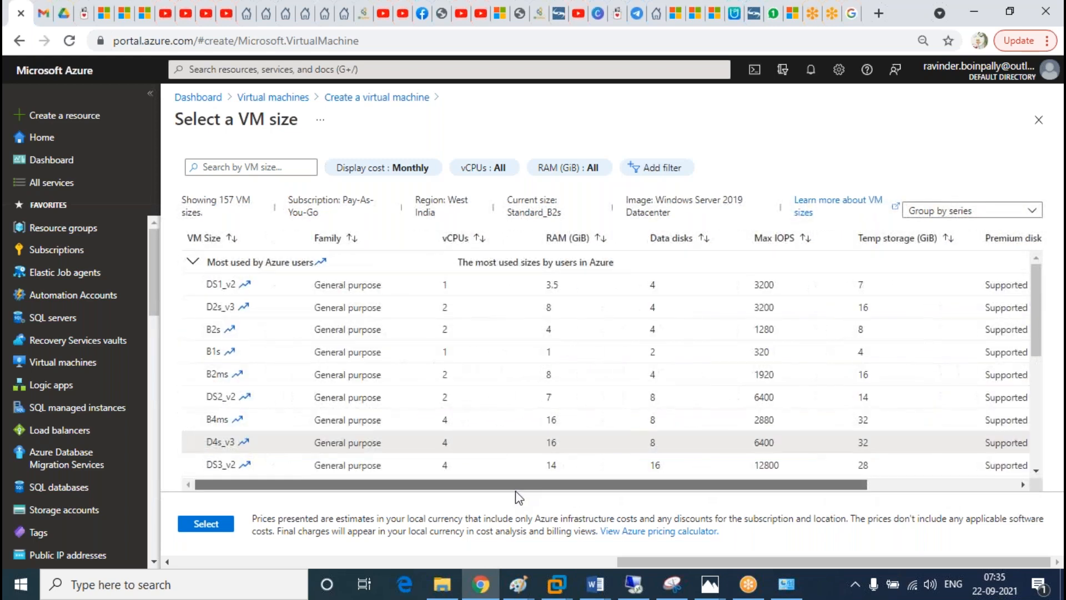
{"action": "left_click", "coordinate": [299, 98]}
{"action": "left_click", "coordinate": [609, 128]}
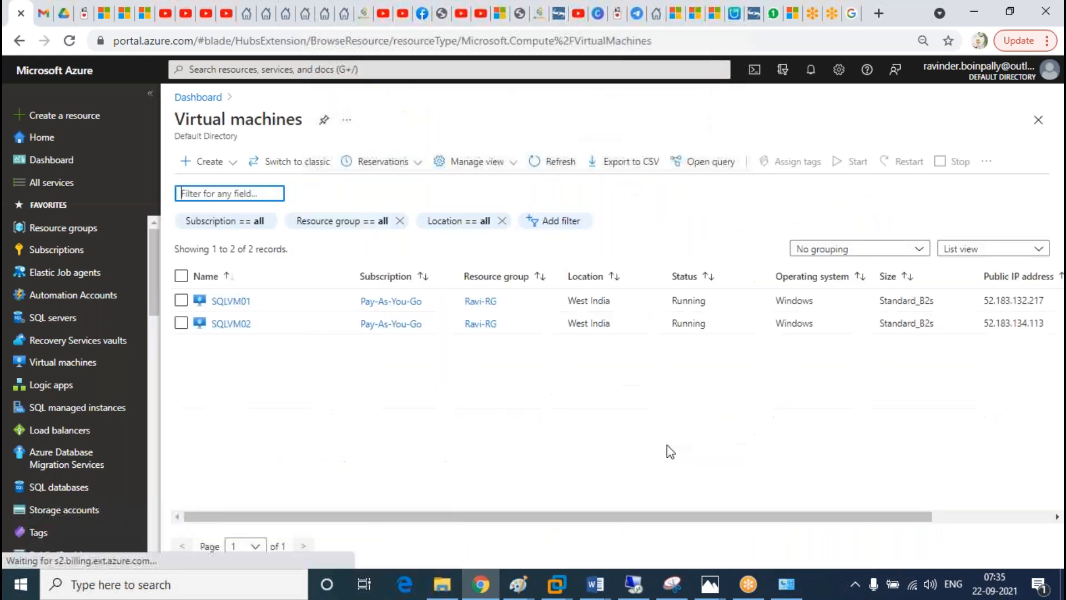
Step: Check the drives in the remote desktop session and open the SQLVM01 virtual machine in the Azure portal
{"action": "left_click", "coordinate": [639, 589]}
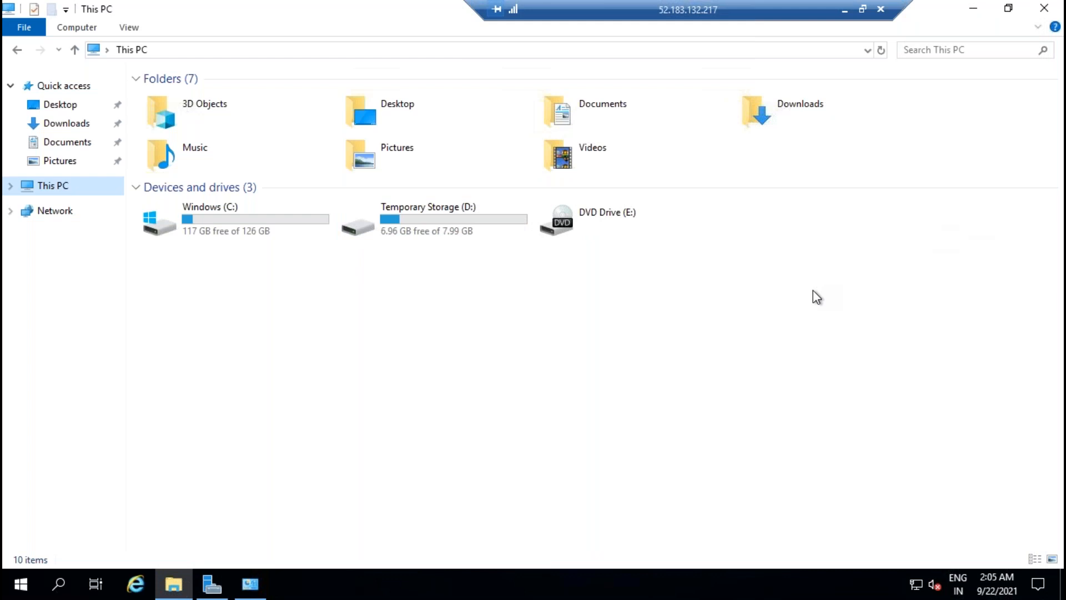
{"action": "left_click", "coordinate": [844, 9]}
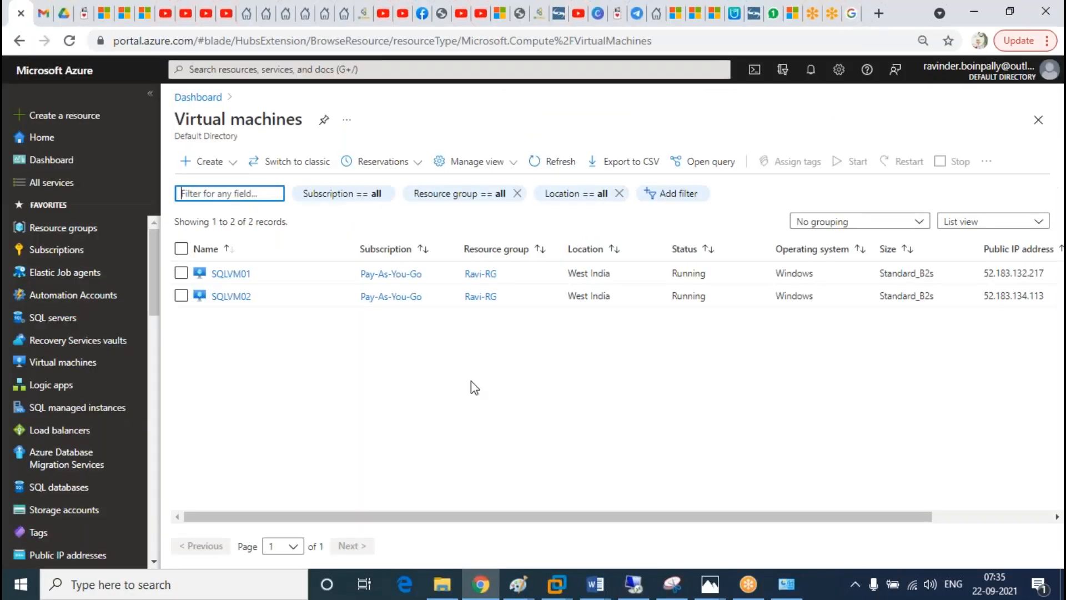
{"action": "left_click", "coordinate": [231, 274]}
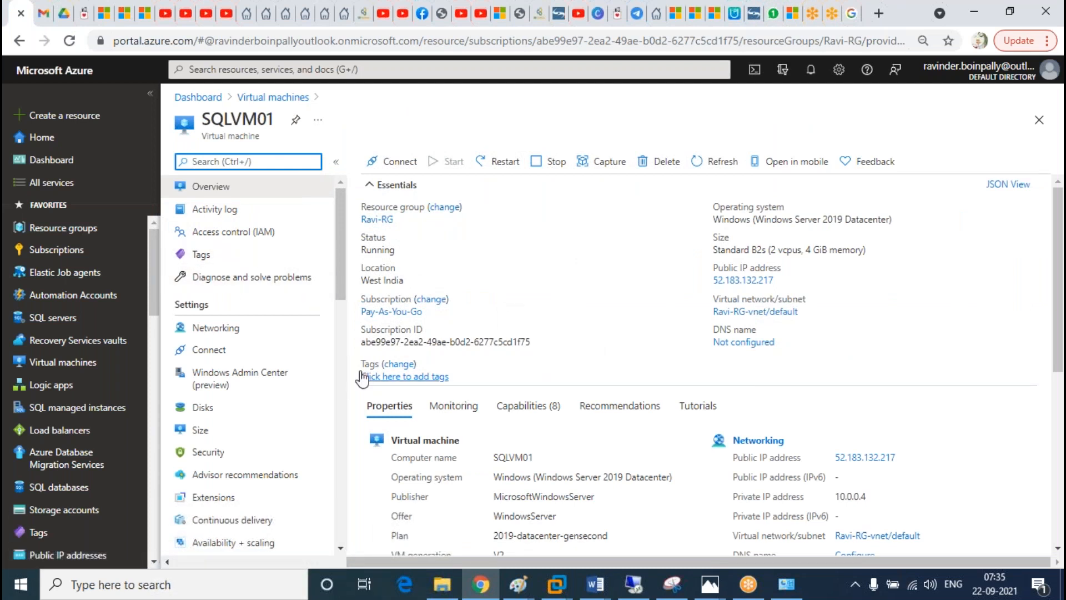
Step: Open the Disks page of SQLVM01 and add a new data disk named SQLVM01_data1
{"action": "left_click", "coordinate": [221, 417]}
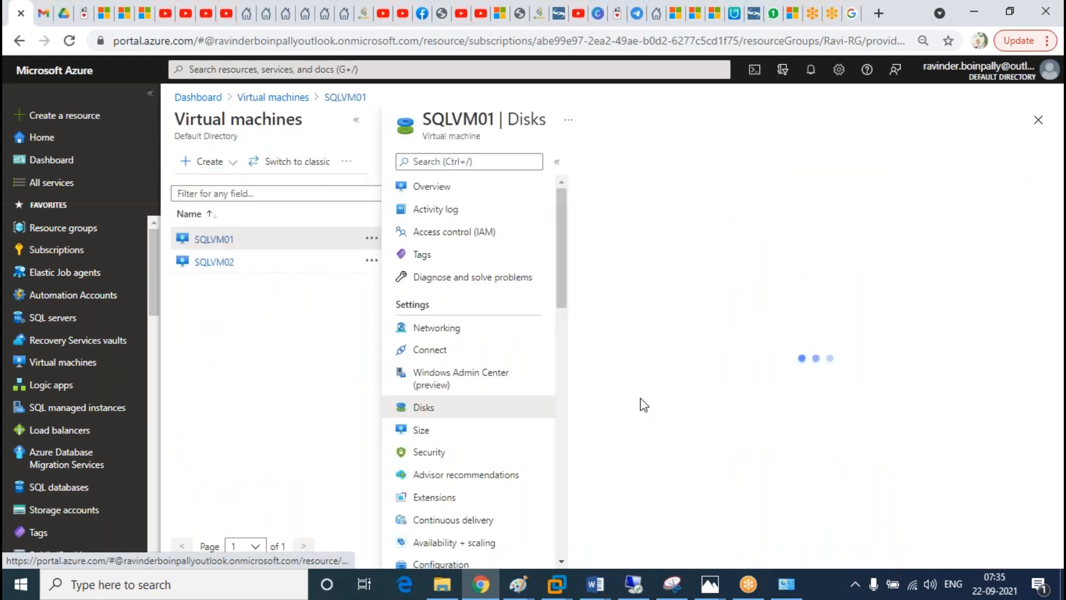
{"action": "left_click", "coordinate": [356, 119]}
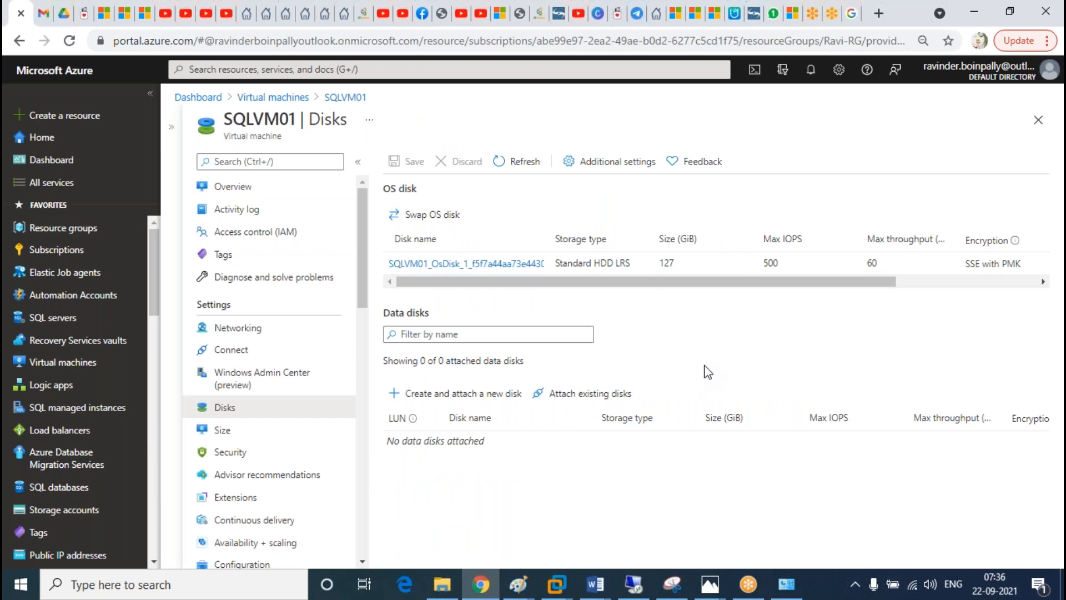
{"action": "left_click", "coordinate": [456, 395]}
{"action": "left_click", "coordinate": [516, 439]}
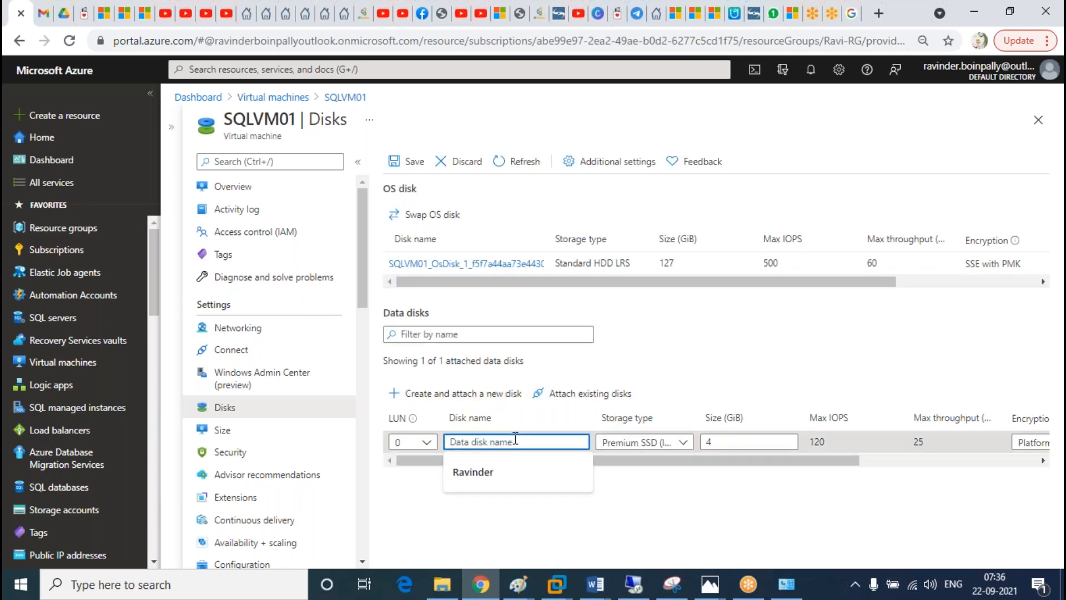
{"action": "type", "text": "SQLVM01"}
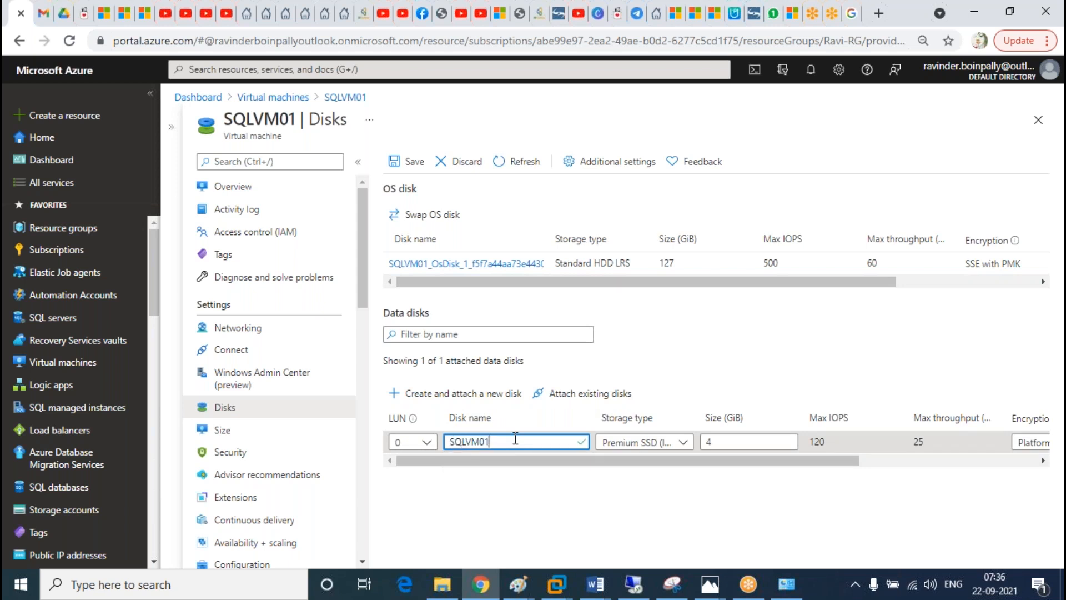
{"action": "type", "text": "_data1"}
Step: Set the SQLVM01_data1 disk to Standard HDD storage with a size of 300 GiB
{"action": "left_click", "coordinate": [655, 443]}
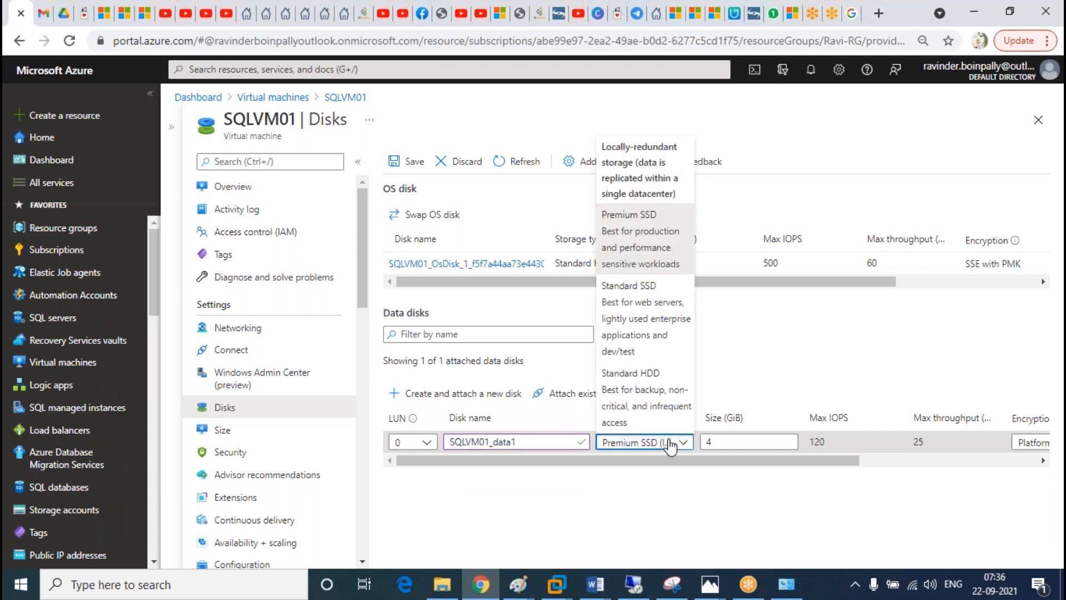
{"action": "left_click", "coordinate": [656, 383]}
{"action": "left_click", "coordinate": [740, 441]}
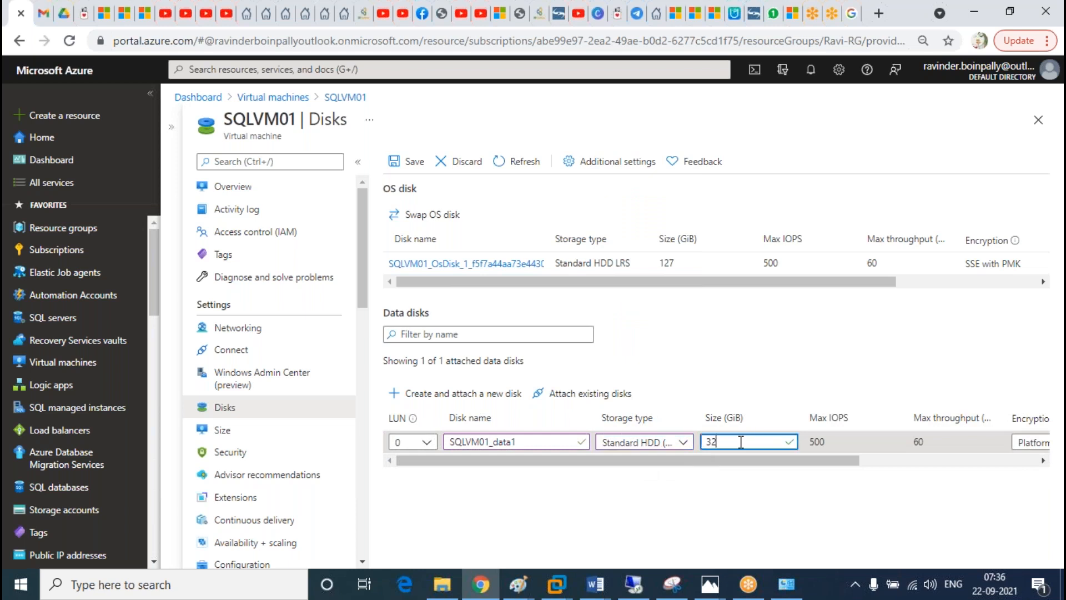
{"action": "left_click", "coordinate": [668, 442]}
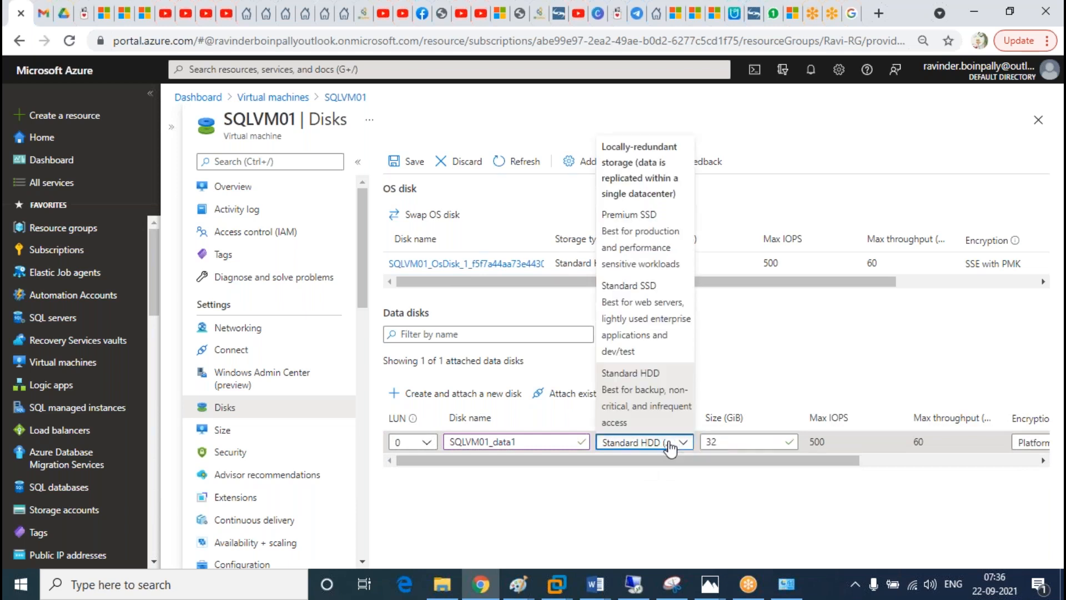
{"action": "left_click", "coordinate": [756, 445]}
{"action": "key", "text": "BackSpace"}
{"action": "key", "text": "BackSpace"}
{"action": "type", "text": "300"}
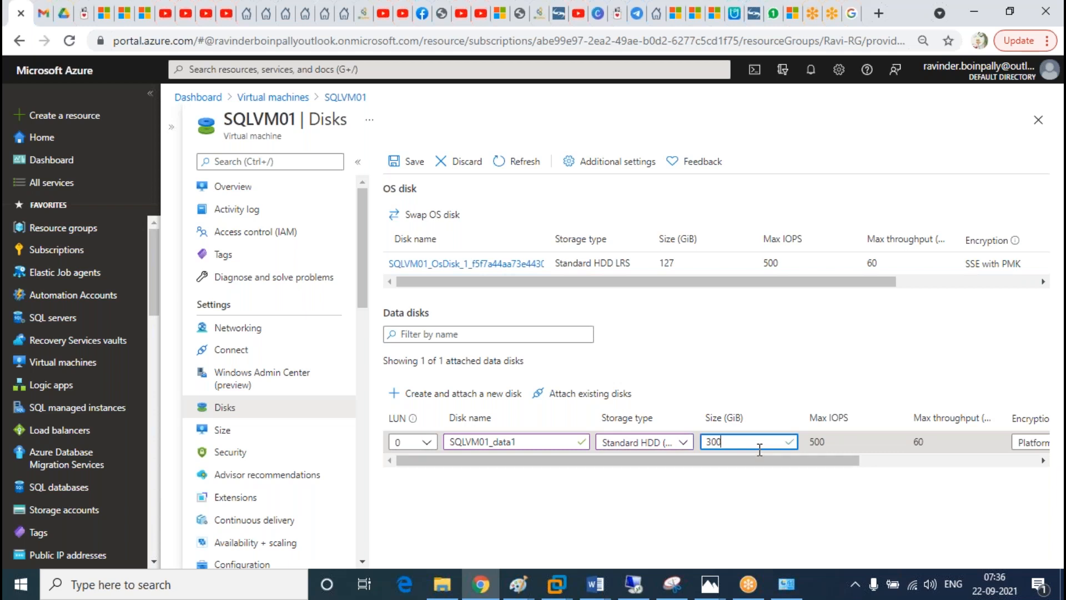
Step: Add a second data disk named SQLVM01_log1 with Standard HDD storage and a size of 150 GiB
{"action": "left_click", "coordinate": [473, 393]}
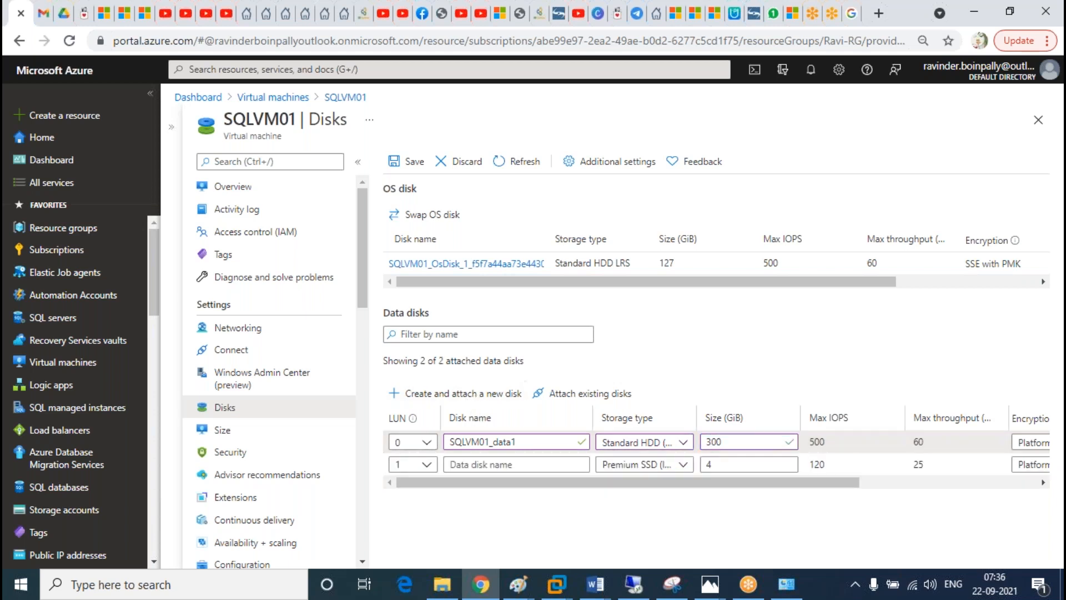
{"action": "left_click", "coordinate": [510, 470]}
{"action": "type", "text": "SQL"}
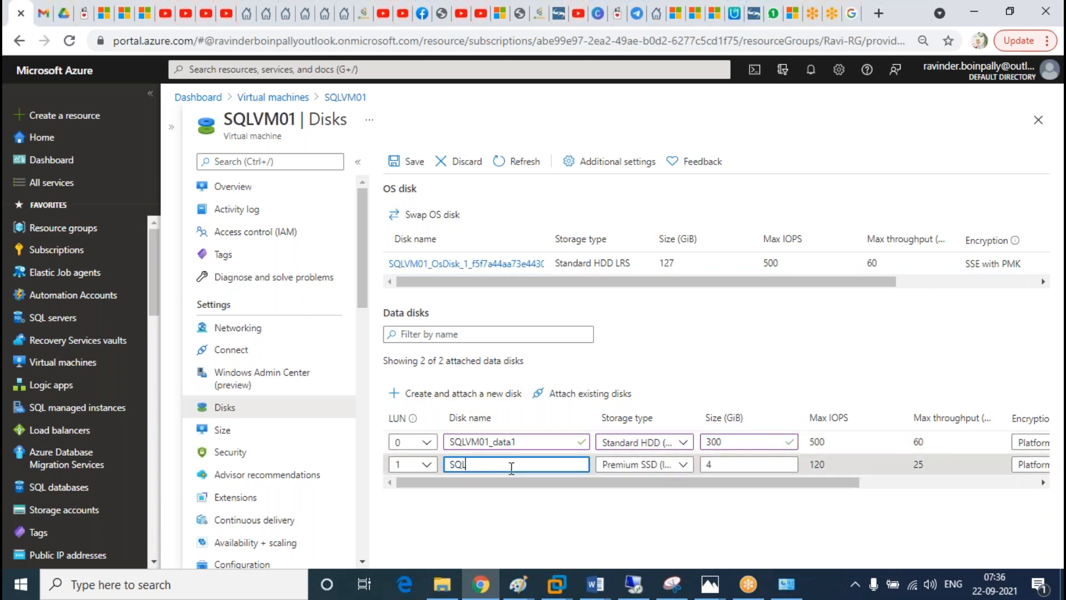
{"action": "type", "text": "VM01_"}
{"action": "type", "text": "log1"}
{"action": "left_click", "coordinate": [677, 467]}
{"action": "left_click", "coordinate": [649, 414]}
{"action": "double_click", "coordinate": [741, 464]}
{"action": "type", "text": "32"}
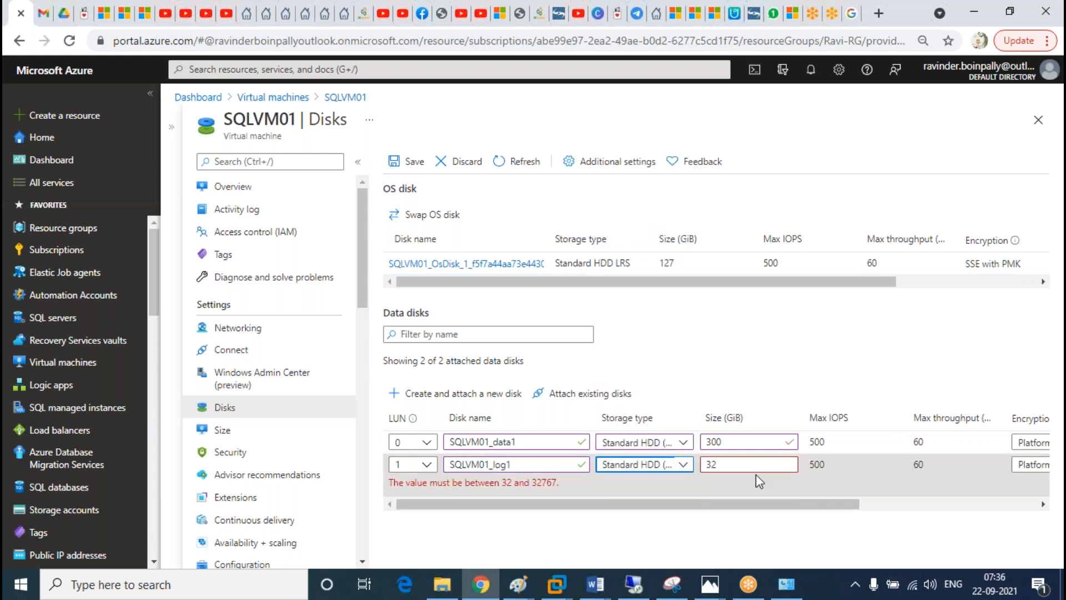
{"action": "type", "text": "150"}
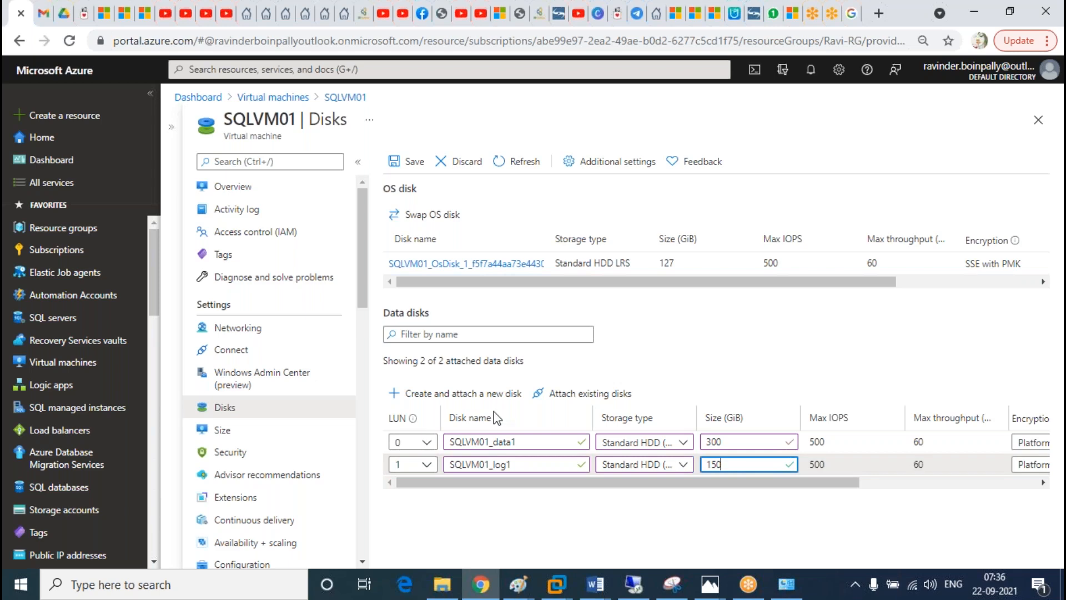
Step: Add a third data disk named SQLVM01_tempdb with Standard HDD storage
{"action": "left_click", "coordinate": [502, 393]}
{"action": "left_click", "coordinate": [486, 487]}
{"action": "type", "text": "SQLVM01_tm"}
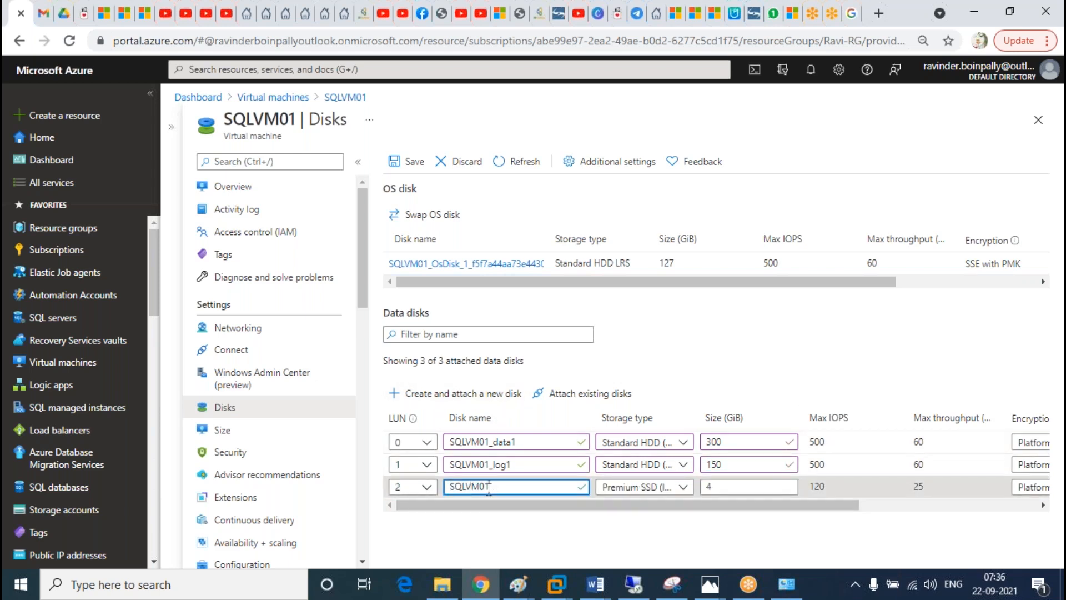
{"action": "key", "text": "BackSpace"}
{"action": "type", "text": "empdb"}
{"action": "left_click", "coordinate": [656, 487]}
{"action": "left_click", "coordinate": [646, 444]}
Step: Set the size of the SQLVM01_tempdb disk to 100 GiB
{"action": "left_click_drag", "start_coordinate": [721, 486], "coordinate": [694, 489]}
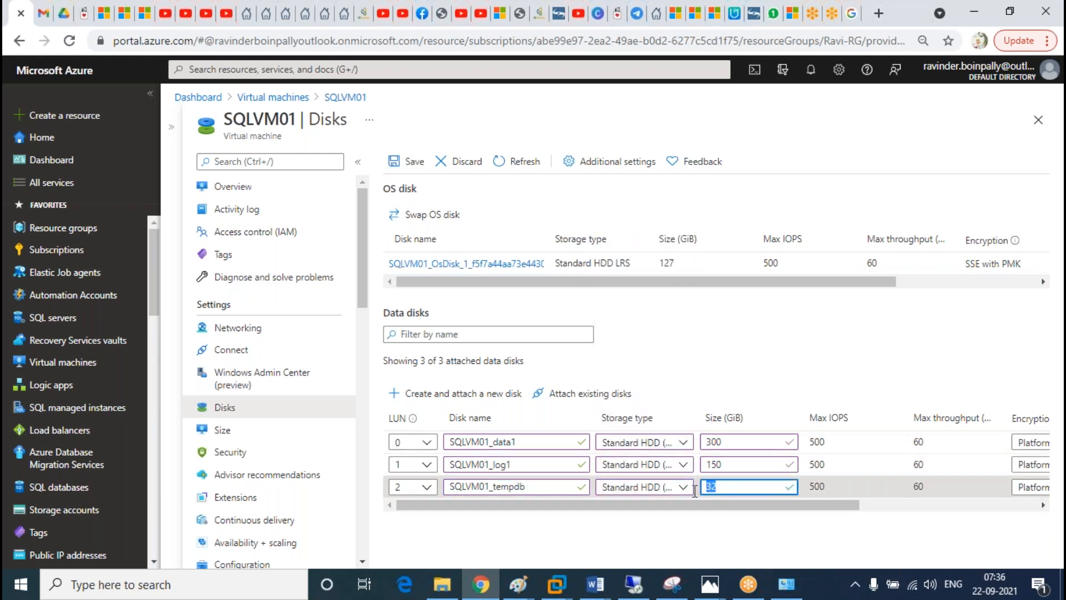
{"action": "left_click", "coordinate": [688, 487]}
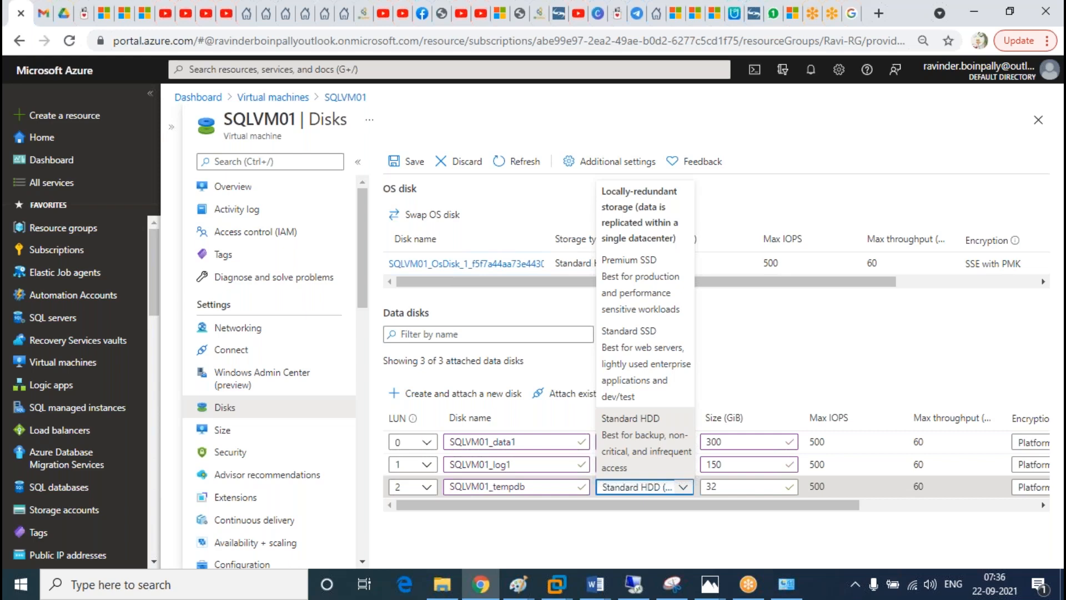
{"action": "left_click", "coordinate": [752, 488]}
{"action": "key", "text": "BackSpace"}
{"action": "key", "text": "BackSpace"}
{"action": "type", "text": "100"}
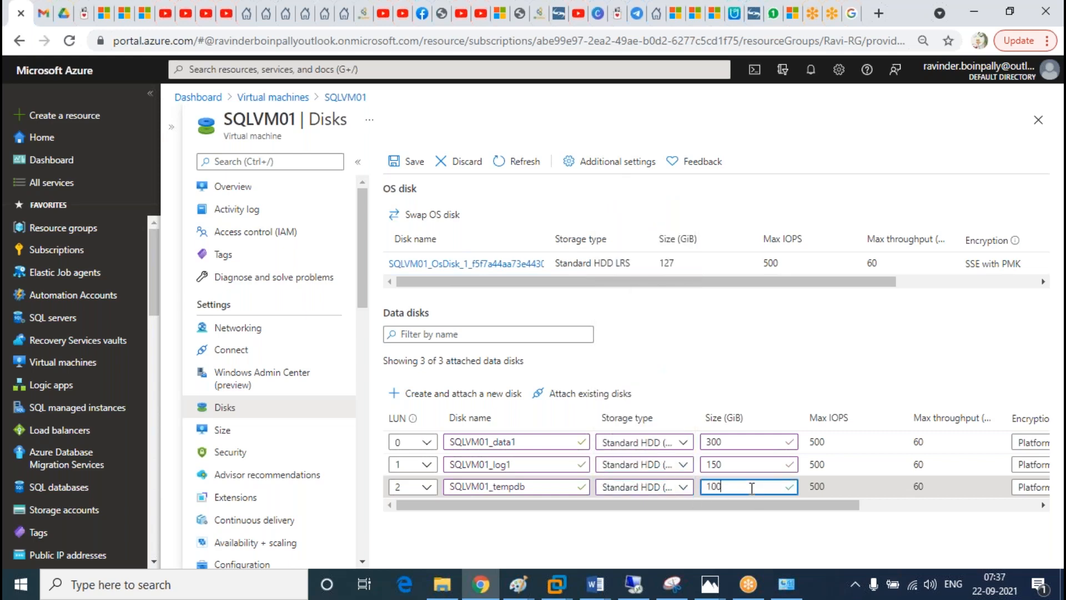
Step: Add a fourth data disk named SQLVM01_install_drive with Standard HDD storage and a size of 50 GiB
{"action": "left_click", "coordinate": [473, 395]}
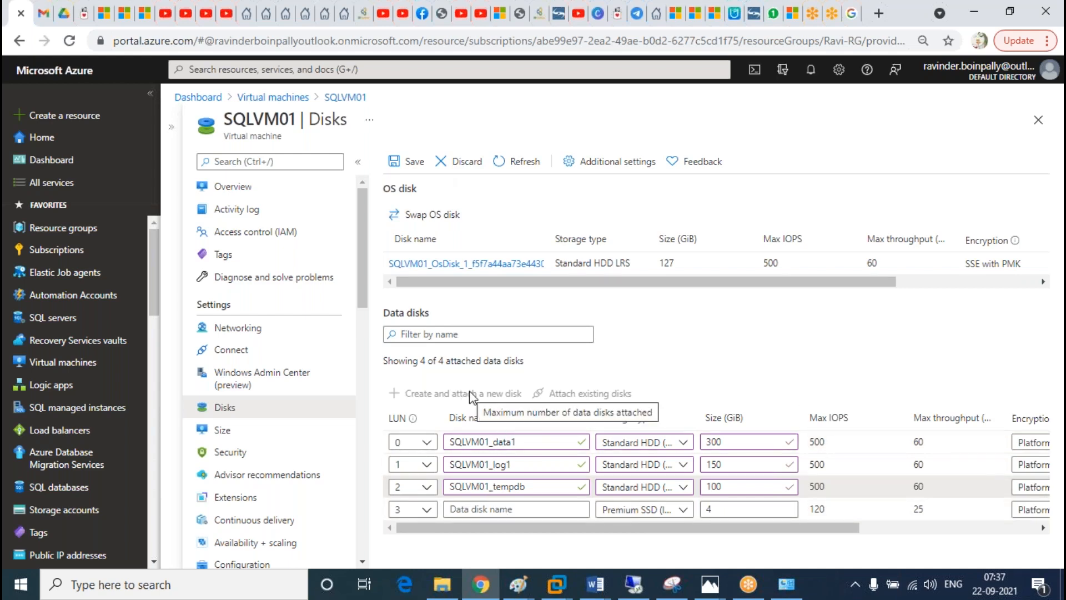
{"action": "left_click", "coordinate": [514, 510]}
{"action": "type", "text": "in"}
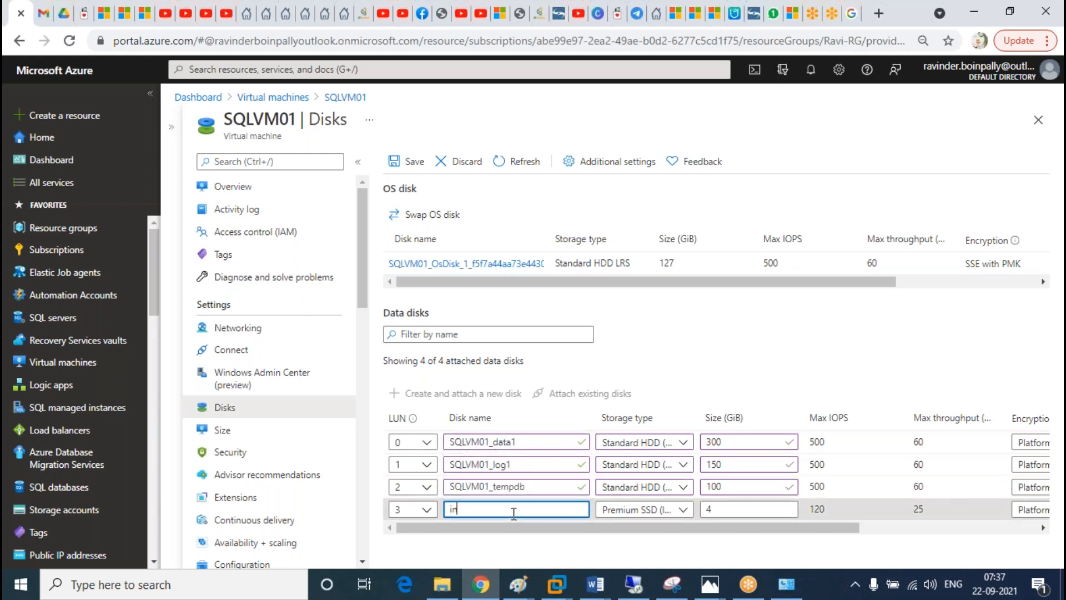
{"action": "type", "text": "ttall_drive"}
{"action": "key", "text": "Home"}
{"action": "type", "text": "SQLVM01_"}
{"action": "left_click", "coordinate": [646, 509]}
{"action": "left_click", "coordinate": [652, 473]}
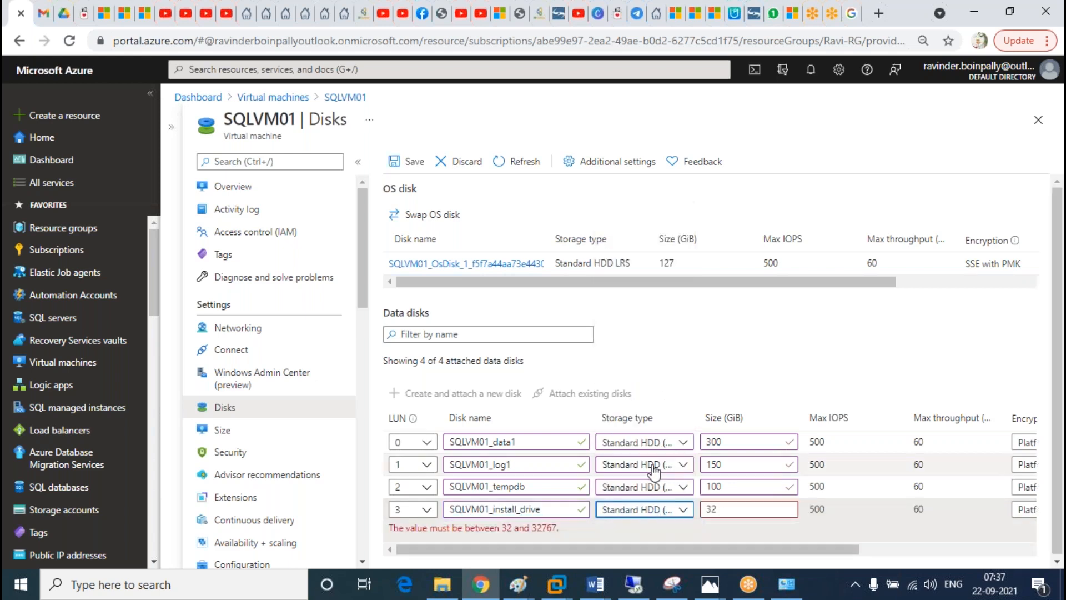
{"action": "left_click", "coordinate": [735, 509]}
{"action": "key", "text": "BackSpace"}
{"action": "key", "text": "BackSpace"}
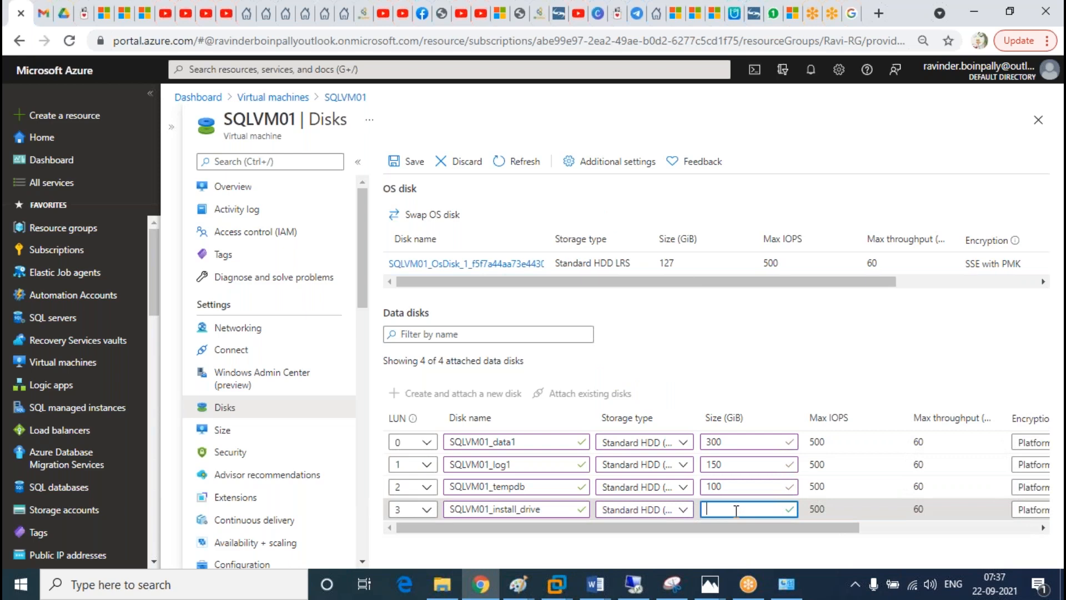
{"action": "type", "text": "50"}
Step: Switch to the remote desktop session and open Disk Management in a maximized Computer Management window from Server Manager
{"action": "left_click", "coordinate": [635, 585]}
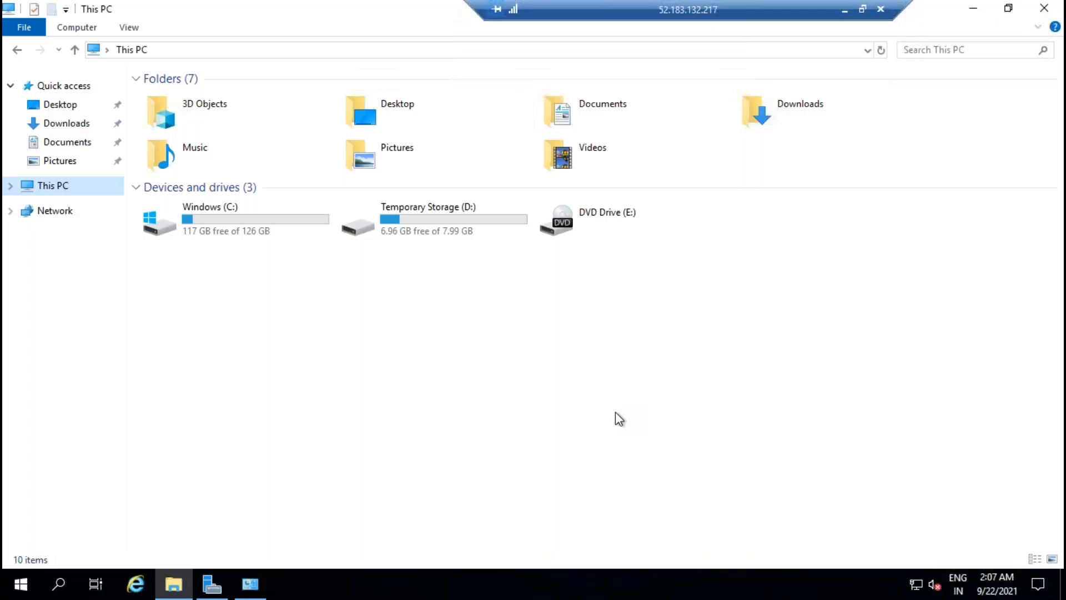
{"action": "left_click", "coordinate": [212, 584]}
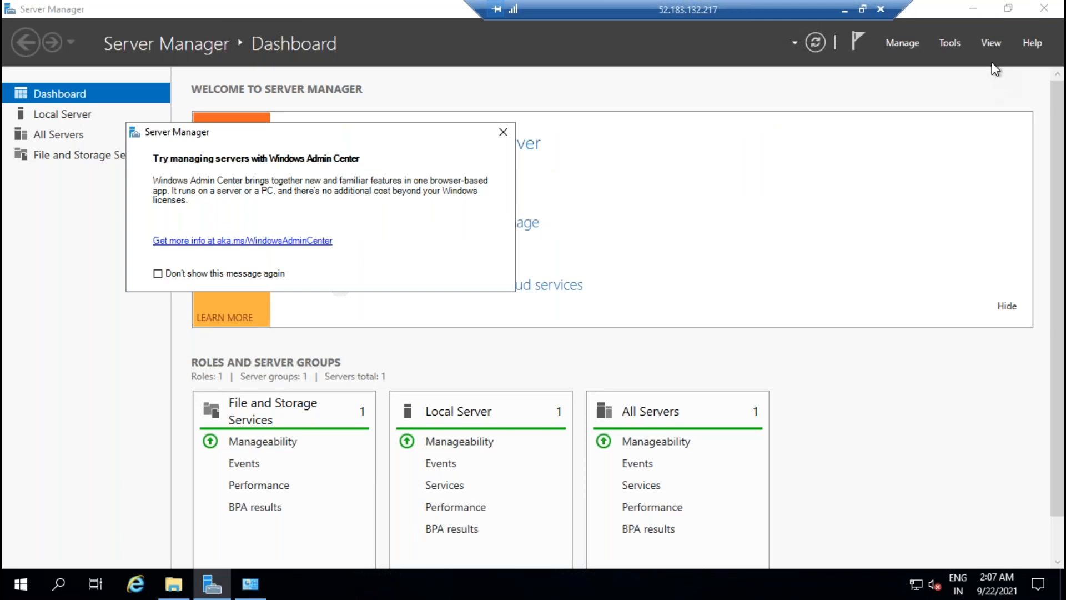
{"action": "left_click", "coordinate": [951, 41]}
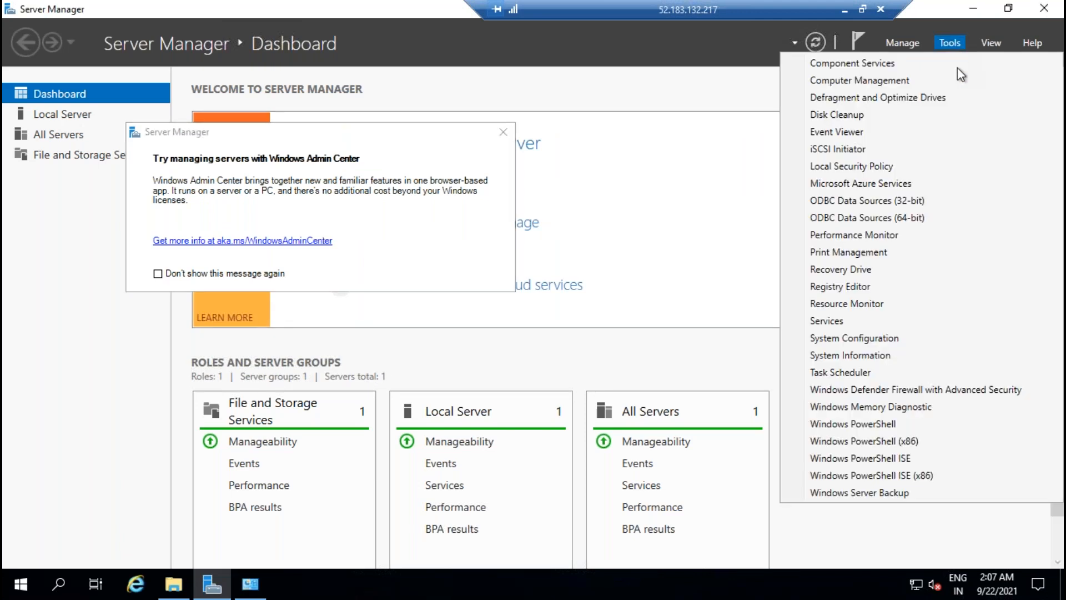
{"action": "left_click", "coordinate": [875, 92]}
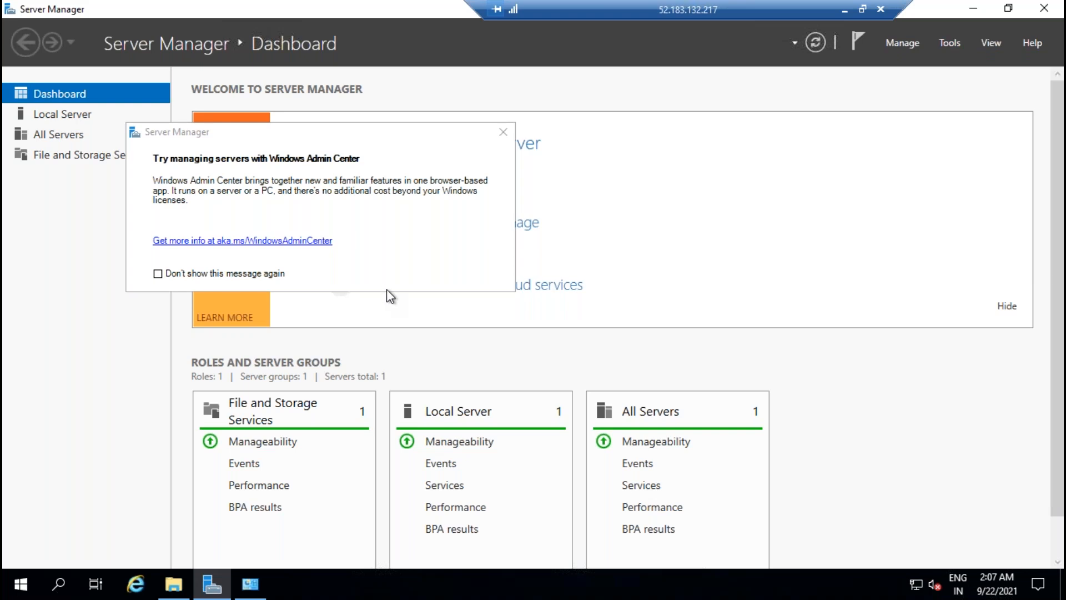
{"action": "left_click", "coordinate": [503, 131]}
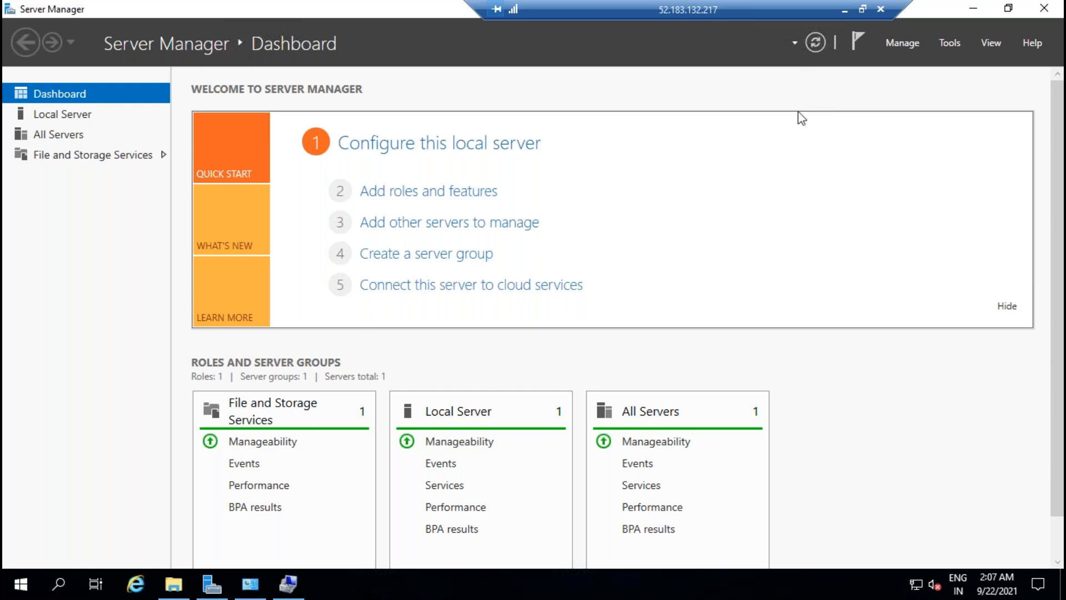
{"action": "left_click", "coordinate": [289, 584]}
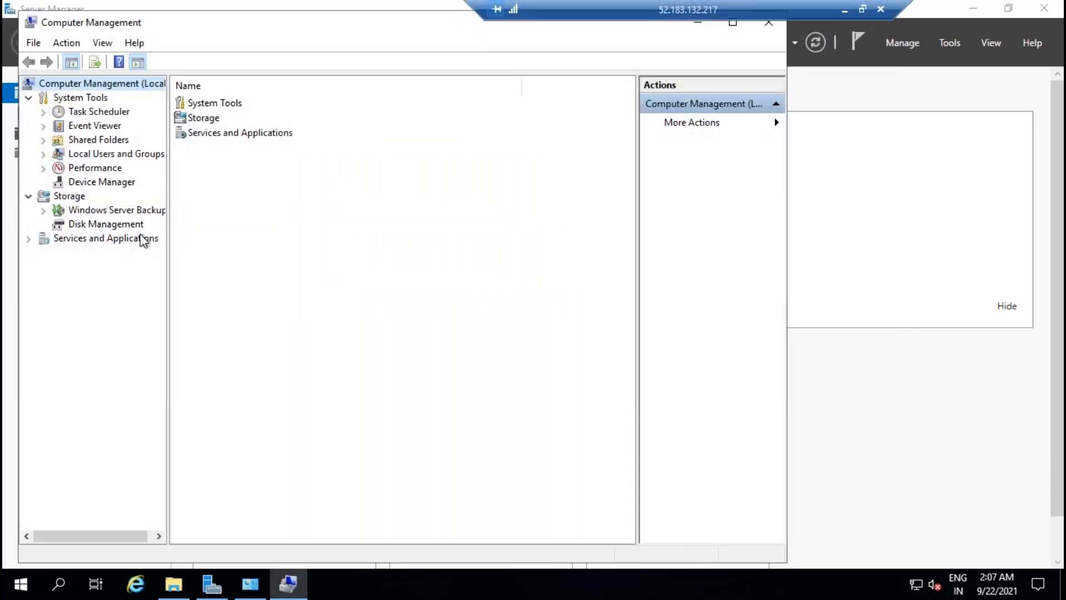
{"action": "left_click", "coordinate": [118, 225]}
{"action": "double_click", "coordinate": [66, 26]}
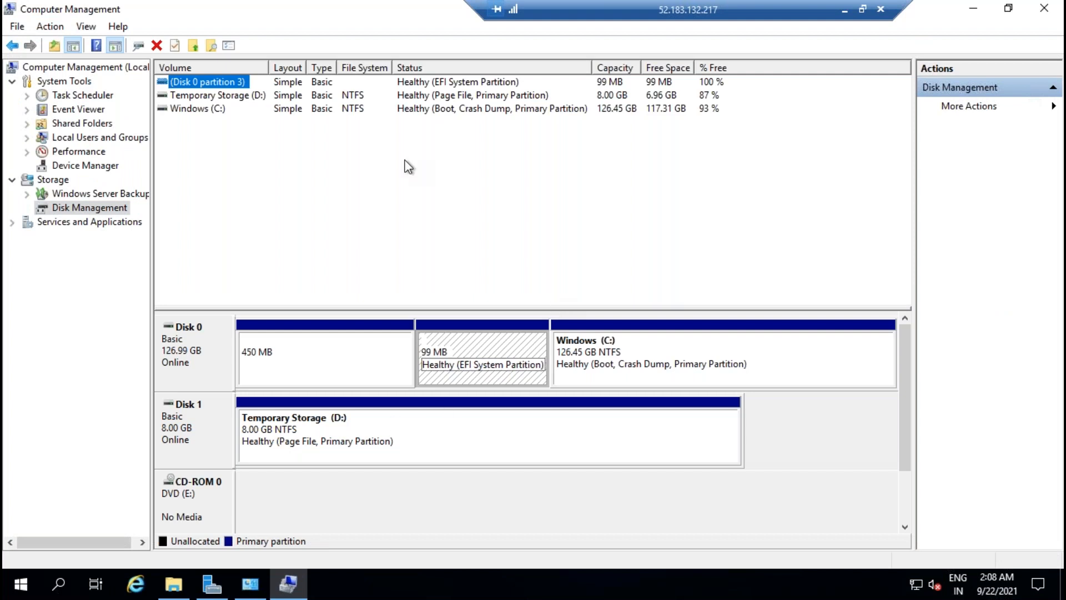
{"action": "left_click", "coordinate": [221, 114]}
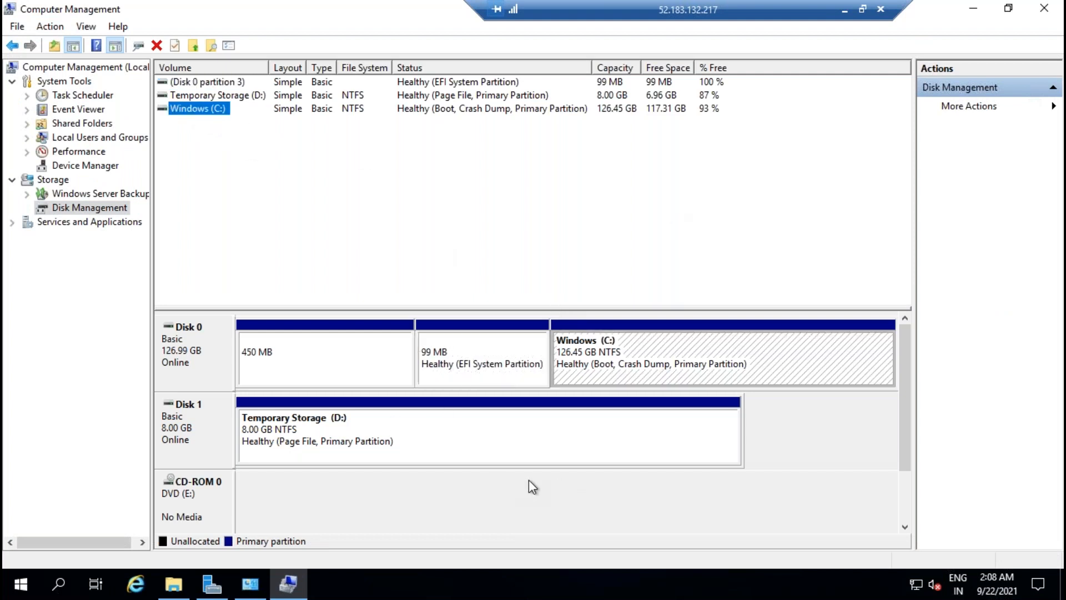
Step: Return to the Azure portal and save the four new data disks on SQLVM01
{"action": "left_click", "coordinate": [844, 10]}
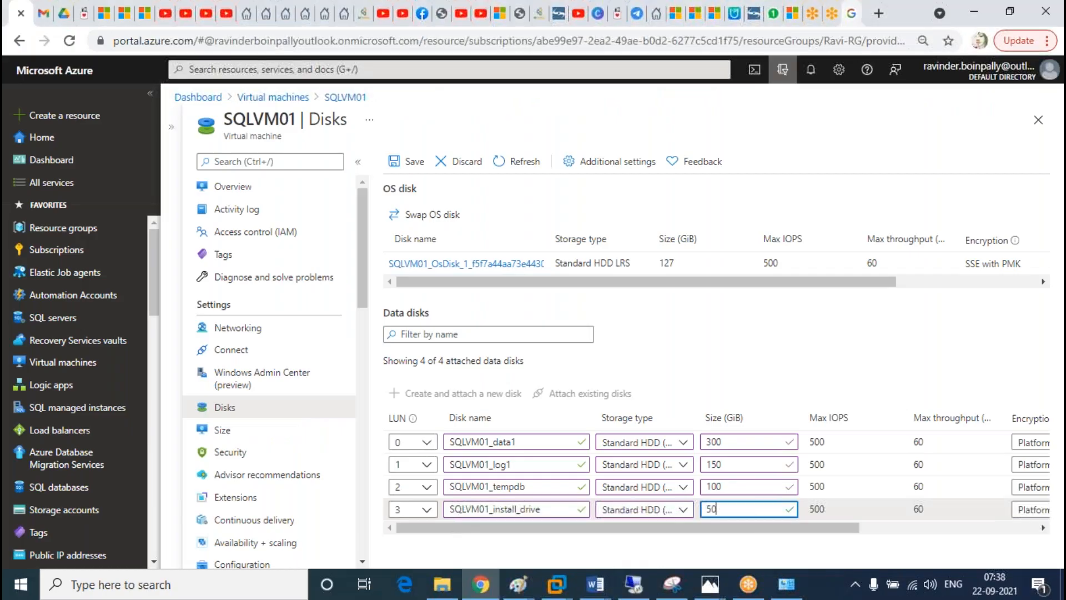
{"action": "left_click", "coordinate": [409, 161]}
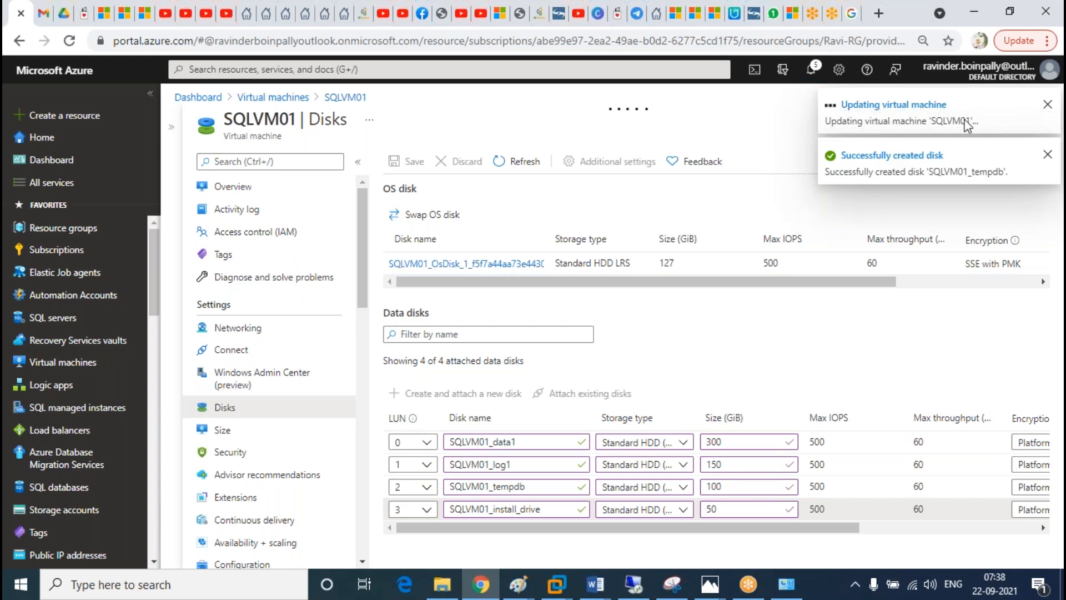
Step: Switch to the remote desktop session and initialize Disks 2 to 5 in Disk Management with the GPT (GUID Partition Table) partition style
{"action": "left_click", "coordinate": [675, 588]}
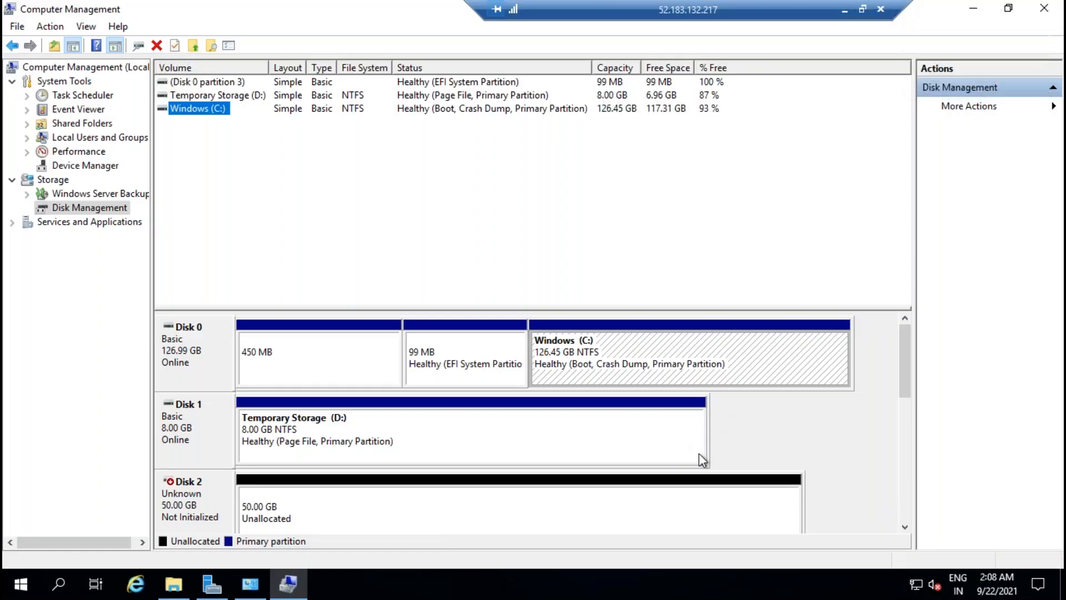
{"action": "mouse_move", "coordinate": [908, 387]}
{"action": "left_mouse_down"}
{"action": "mouse_move", "coordinate": [923, 528]}
{"action": "mouse_move", "coordinate": [922, 373]}
{"action": "left_mouse_up"}
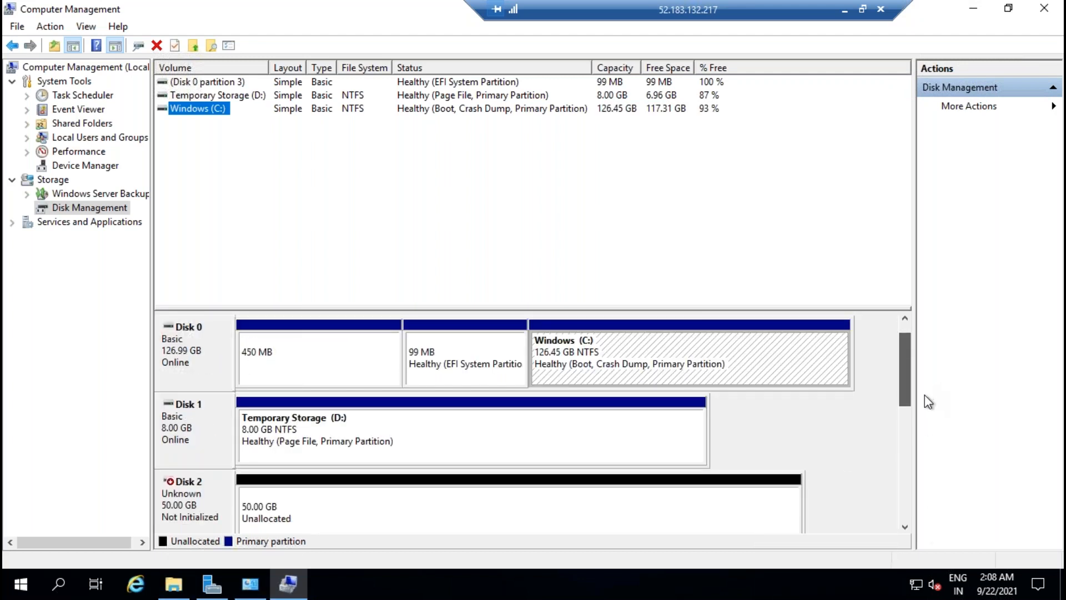
{"action": "right_click", "coordinate": [191, 493]}
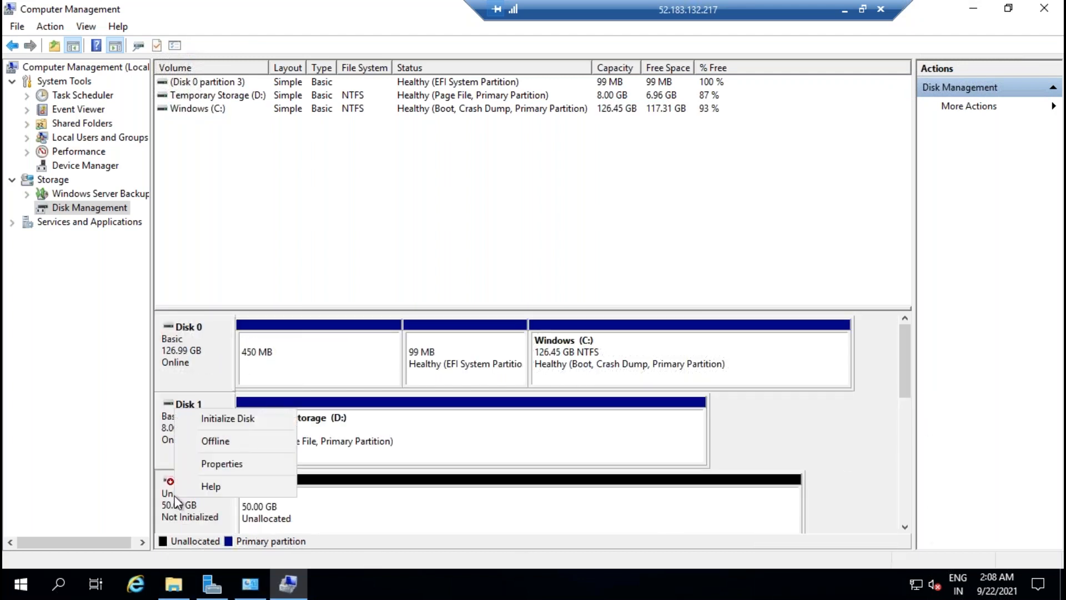
{"action": "left_click", "coordinate": [218, 423]}
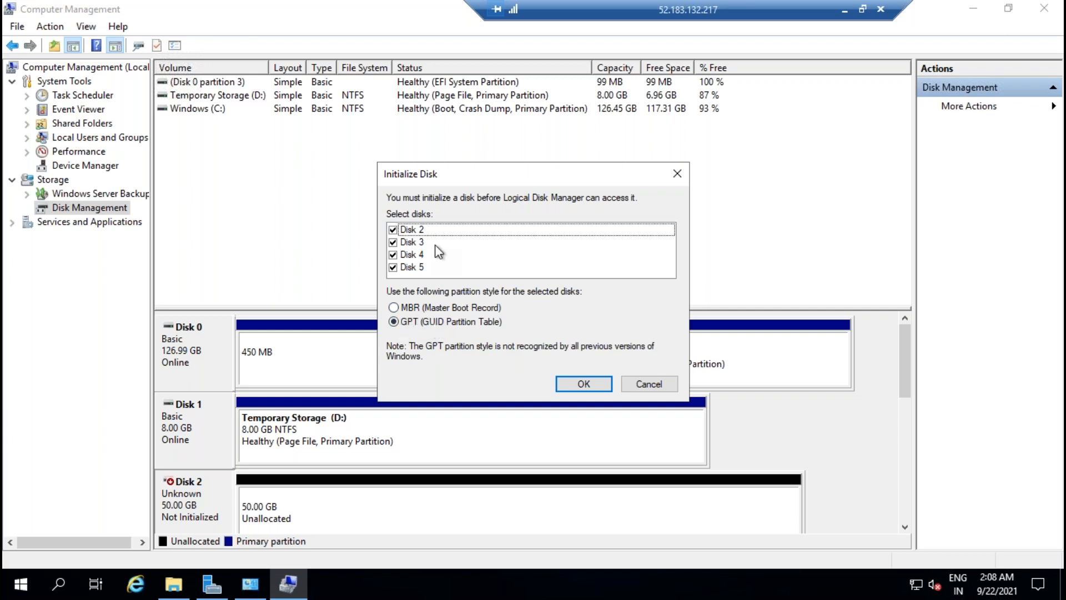
{"action": "left_click", "coordinate": [410, 311]}
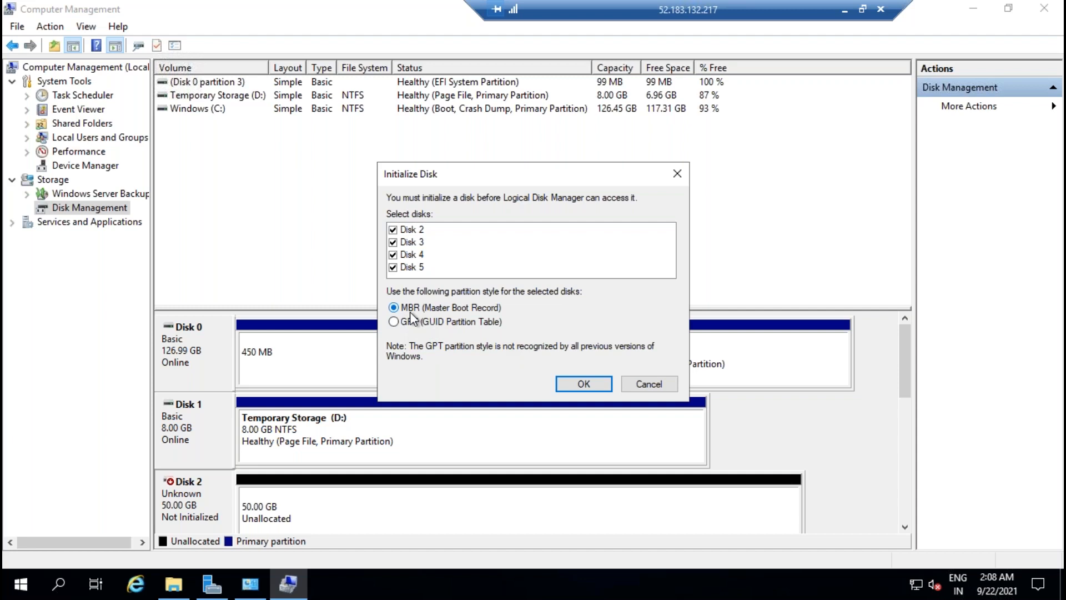
{"action": "left_click", "coordinate": [416, 323]}
{"action": "left_click", "coordinate": [456, 324]}
{"action": "left_click", "coordinate": [583, 383]}
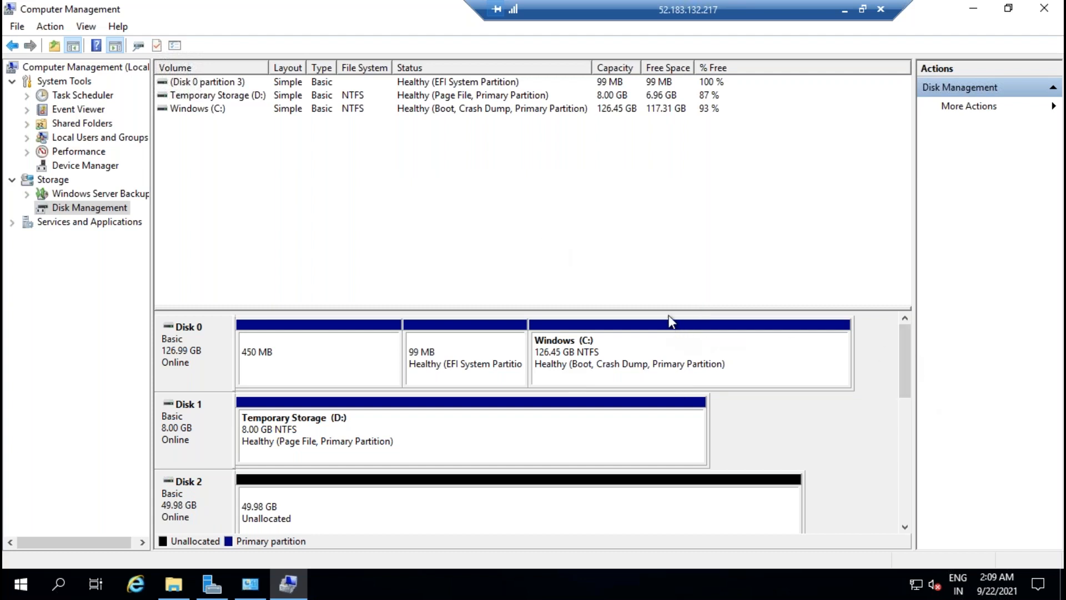
Step: Set up a new simple volume on Disk 4 with the full size of 307182 MB and drive letter F
{"action": "left_click_drag", "start_coordinate": [671, 309], "coordinate": [633, 166]}
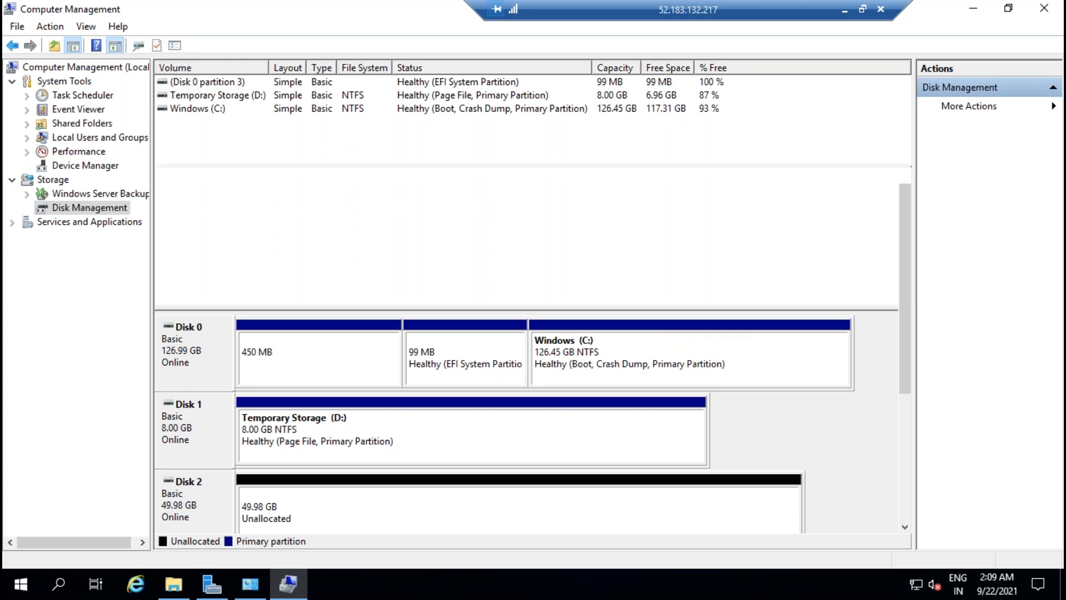
{"action": "left_click_drag", "start_coordinate": [901, 237], "coordinate": [887, 288]}
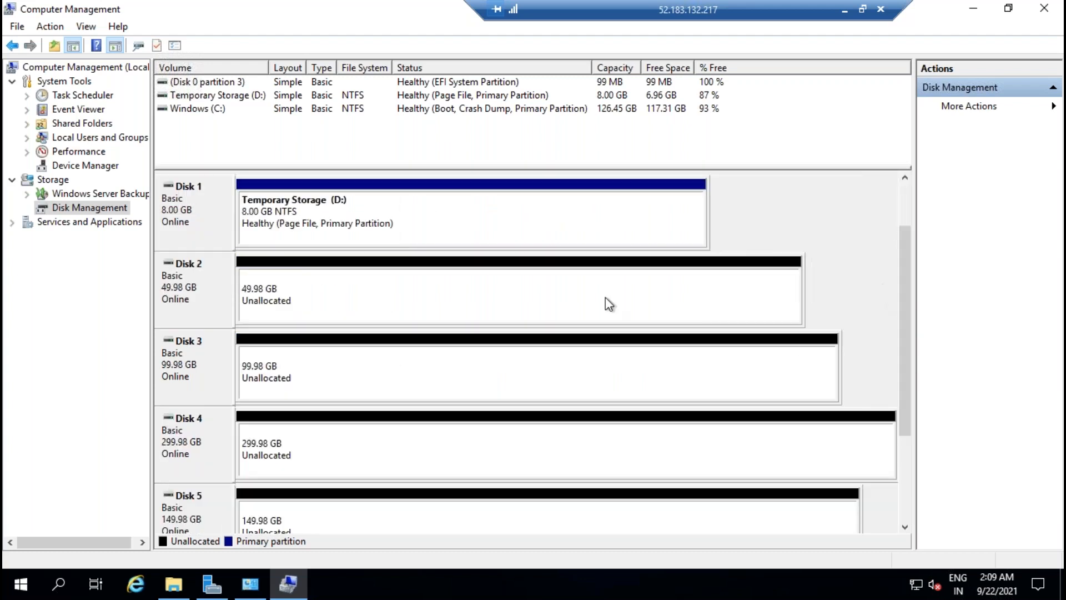
{"action": "right_click", "coordinate": [292, 312]}
{"action": "left_click", "coordinate": [614, 406]}
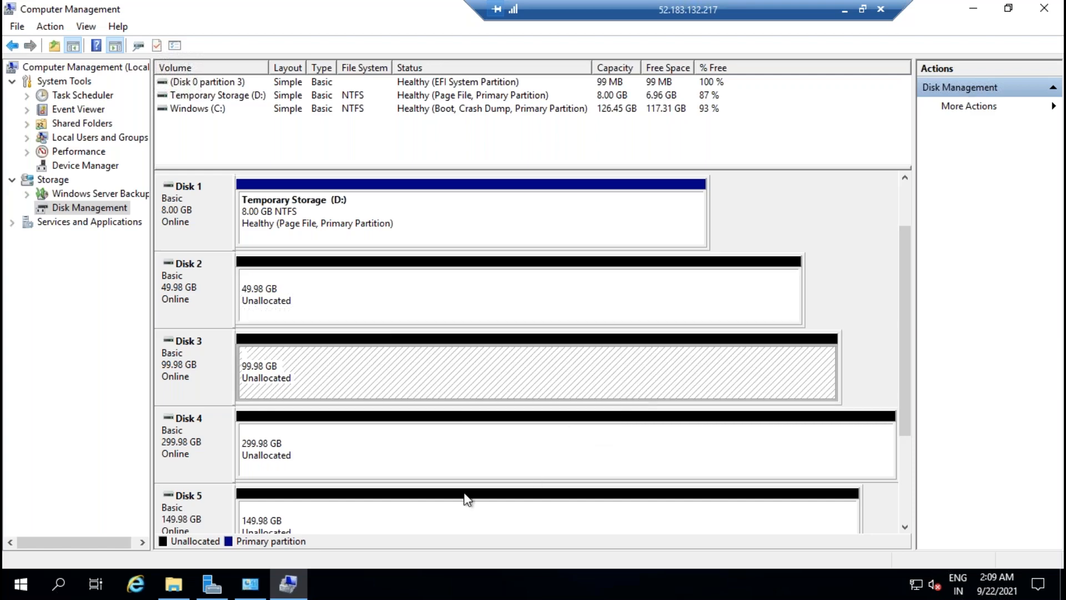
{"action": "right_click", "coordinate": [324, 463]}
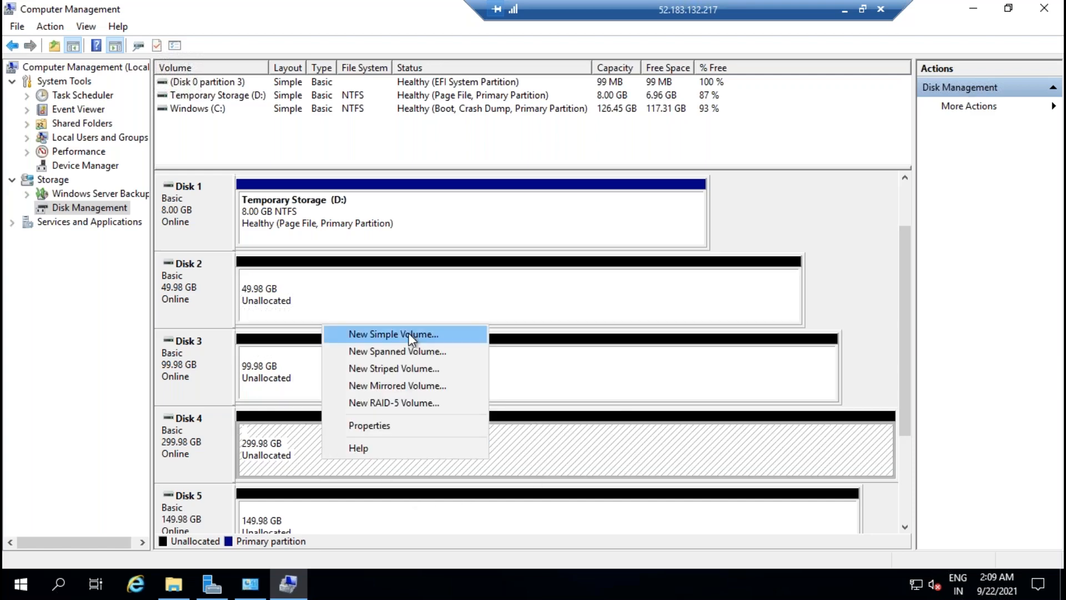
{"action": "left_click", "coordinate": [410, 334]}
{"action": "left_click", "coordinate": [458, 363]}
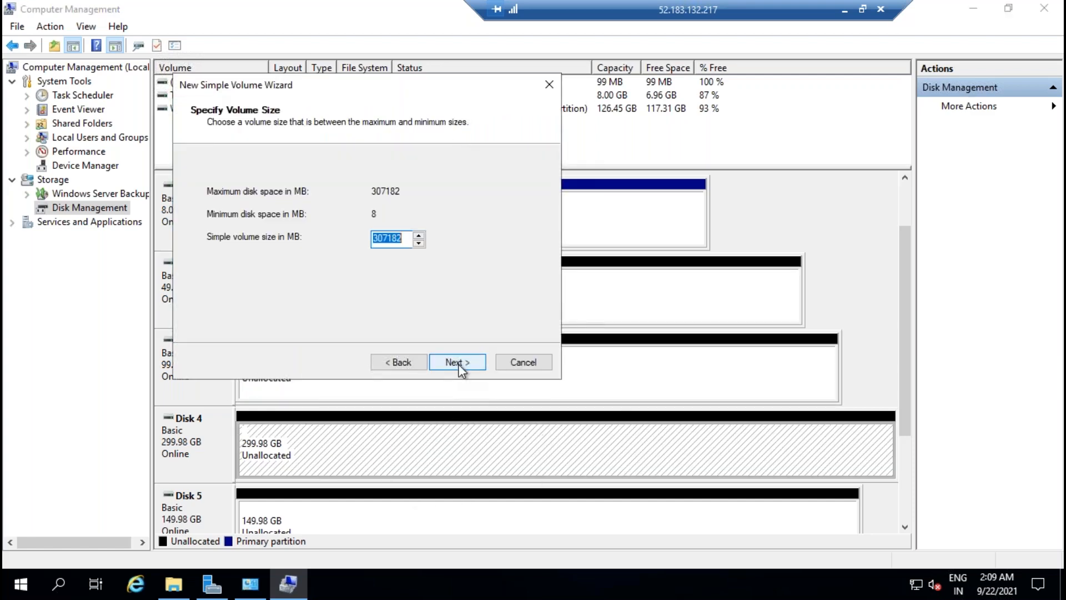
{"action": "left_click", "coordinate": [458, 364]}
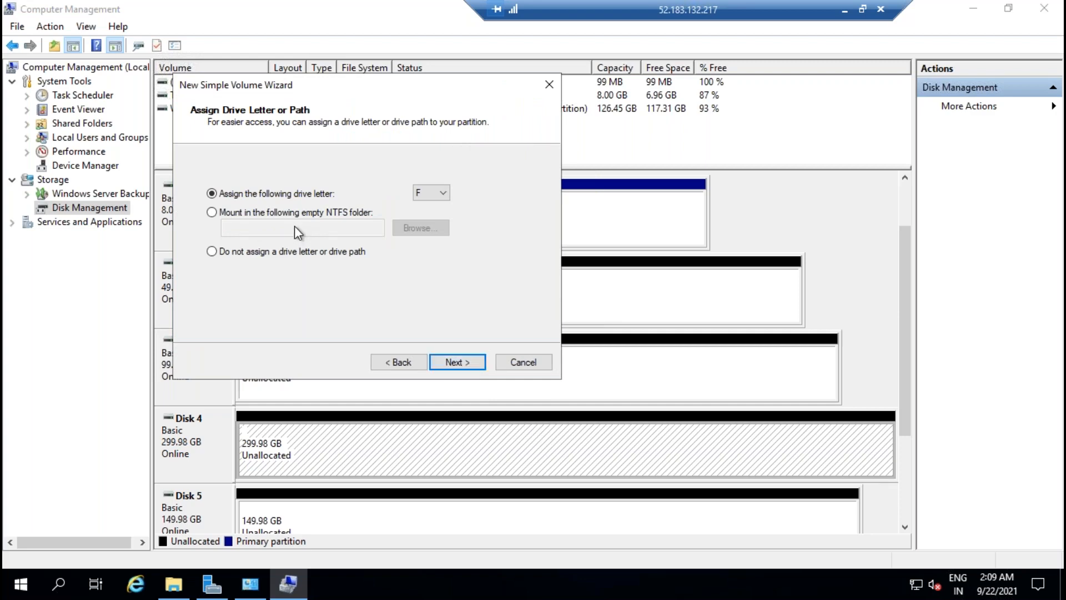
{"action": "left_click", "coordinate": [468, 359]}
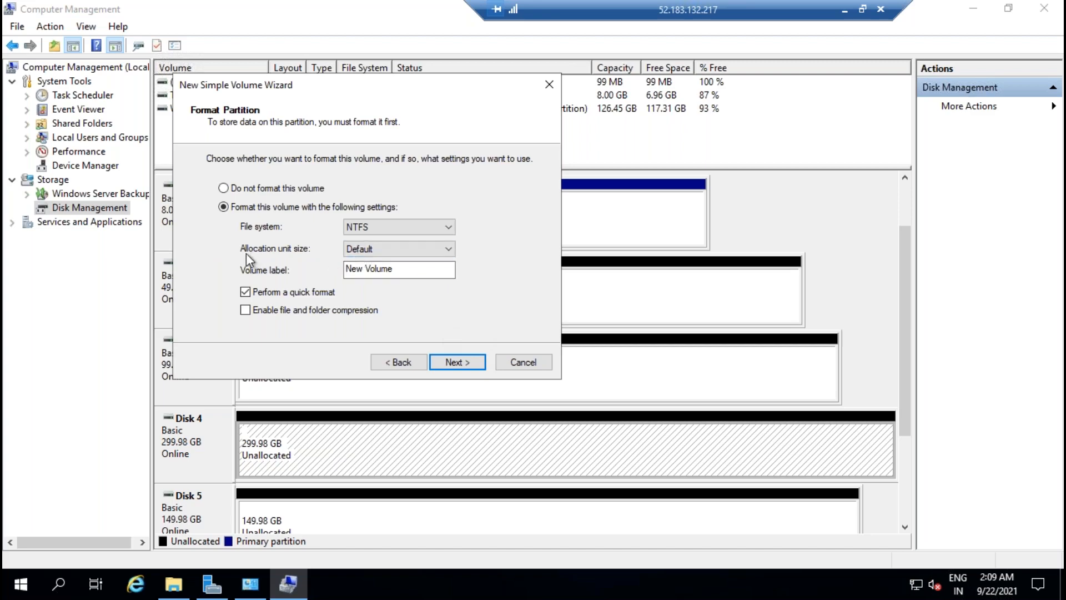
Step: Set the Disk 4 volume's allocation unit size to 64K, keep the NTFS quick format, and finish creating the volume
{"action": "left_click", "coordinate": [423, 250]}
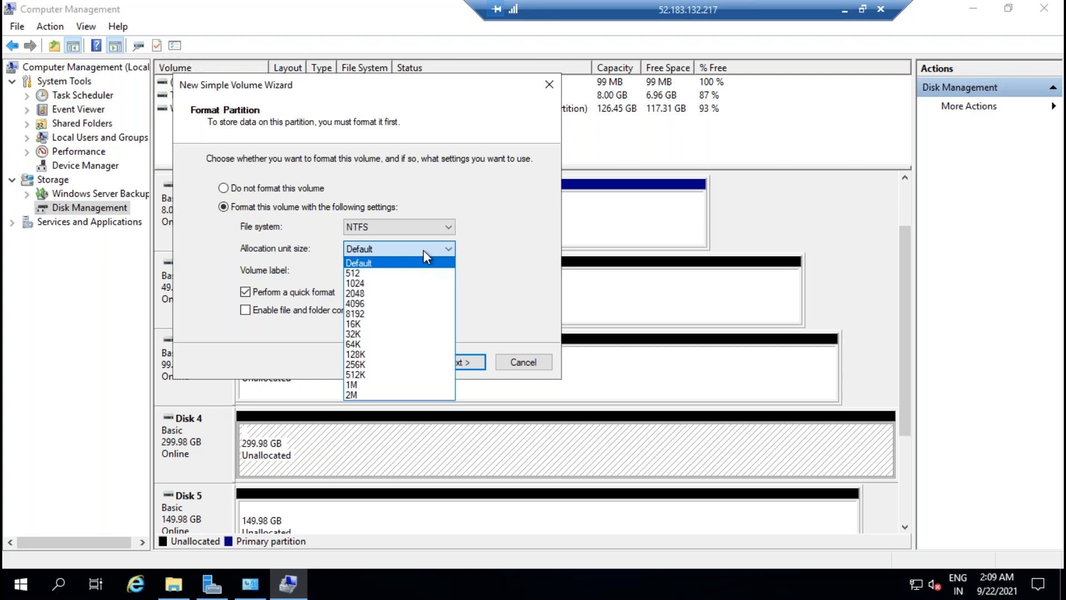
{"action": "left_click", "coordinate": [364, 345]}
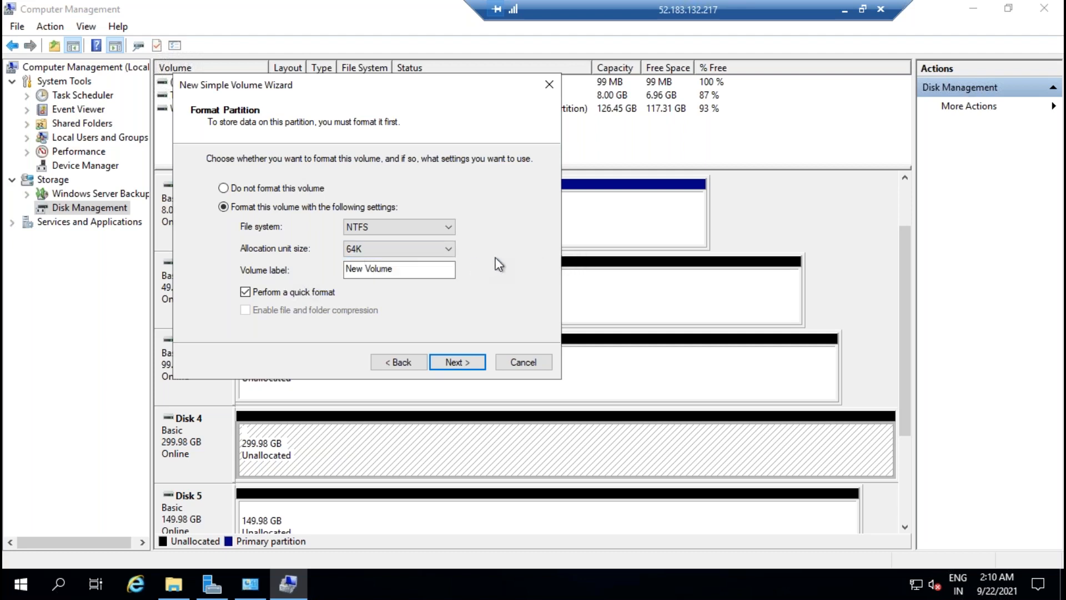
{"action": "left_click", "coordinate": [368, 250]}
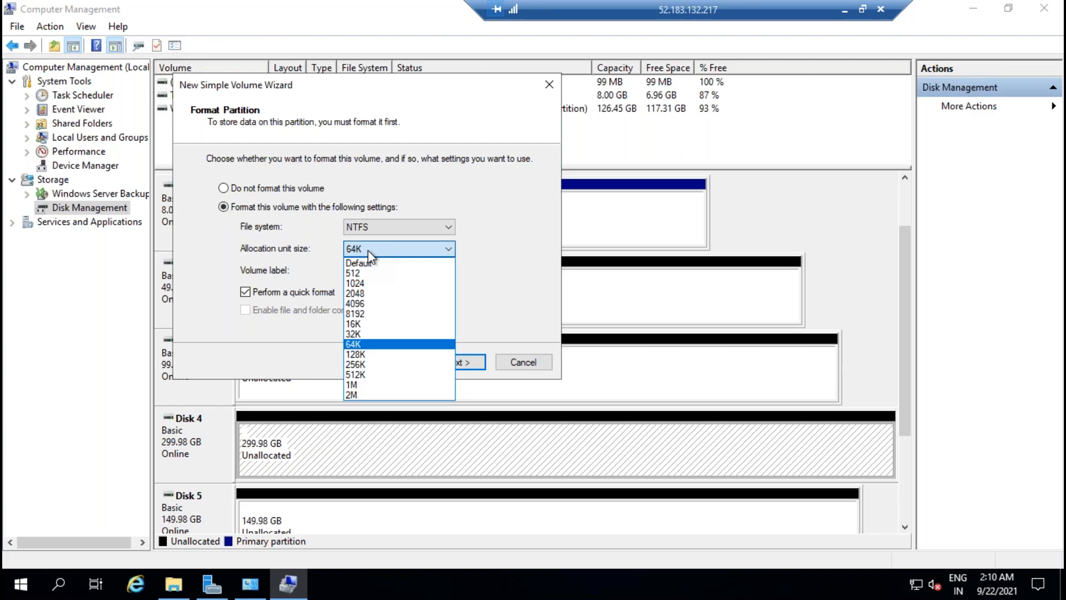
{"action": "left_click", "coordinate": [355, 343]}
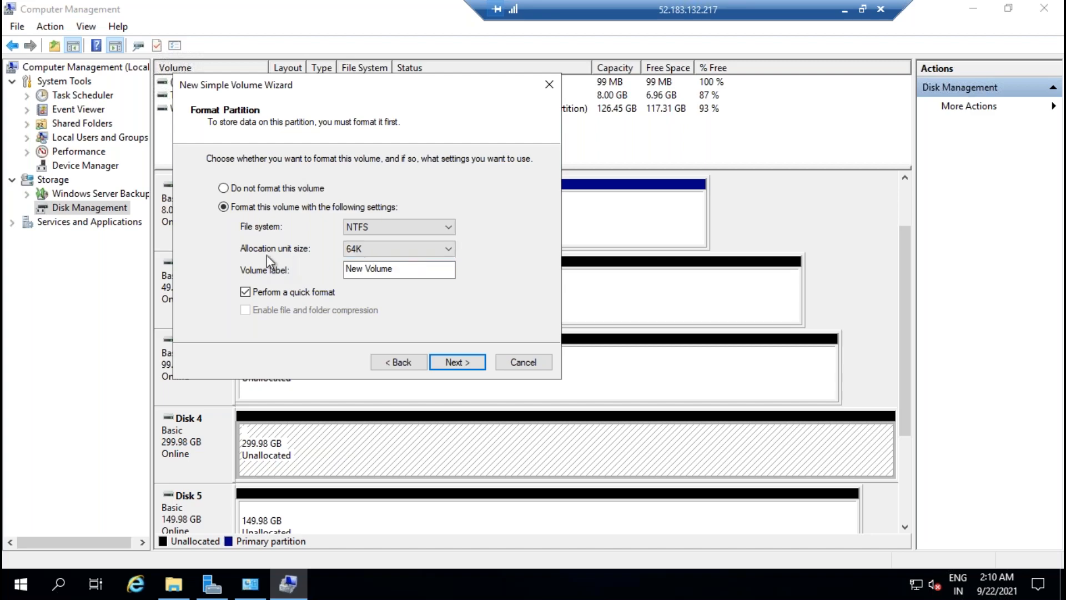
{"action": "left_click", "coordinate": [391, 248]}
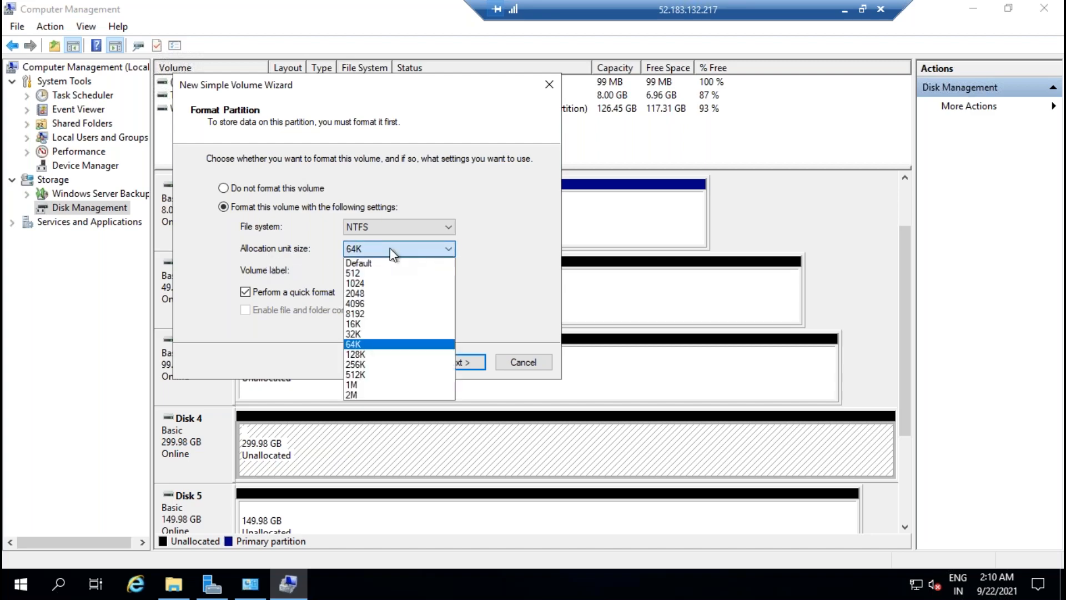
{"action": "left_click", "coordinate": [375, 344]}
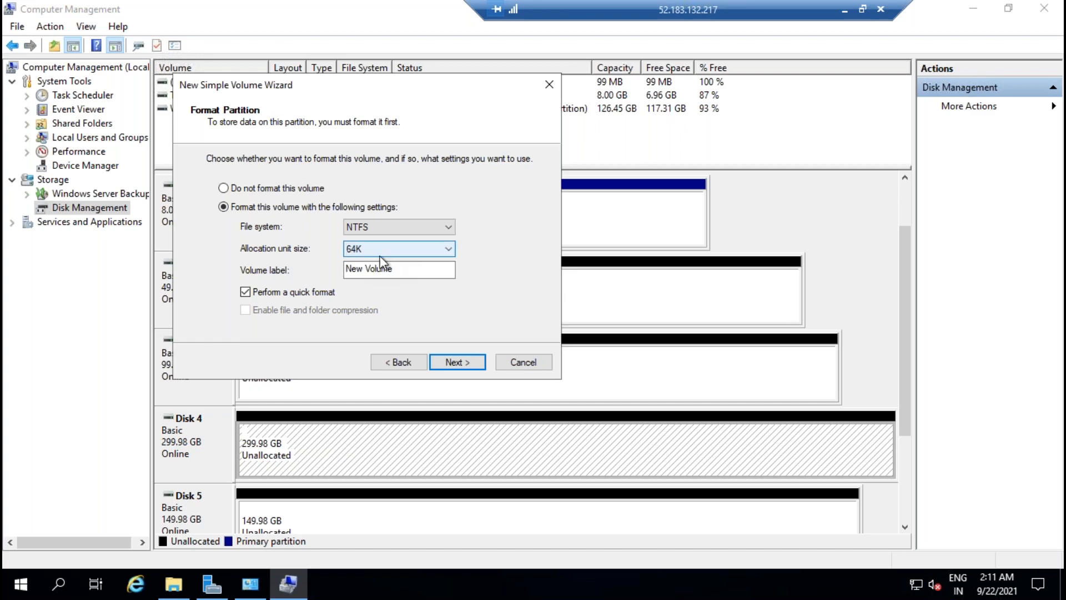
{"action": "left_click", "coordinate": [457, 363]}
{"action": "left_click", "coordinate": [482, 360]}
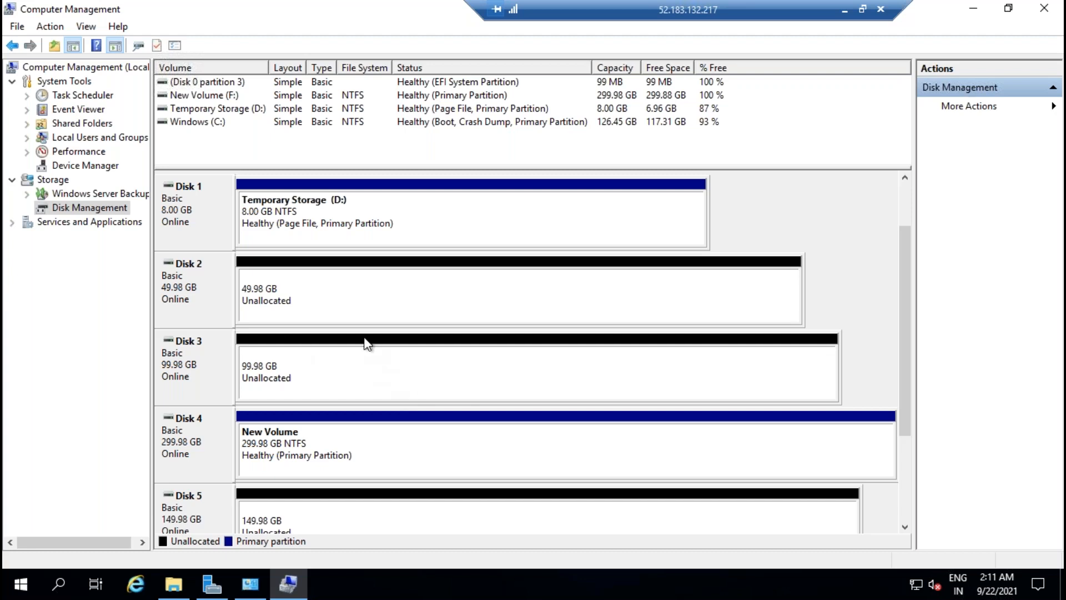
Step: Create a full-size NTFS simple volume on Disk 5 with drive letter G and the default allocation unit size
{"action": "right_click", "coordinate": [292, 523]}
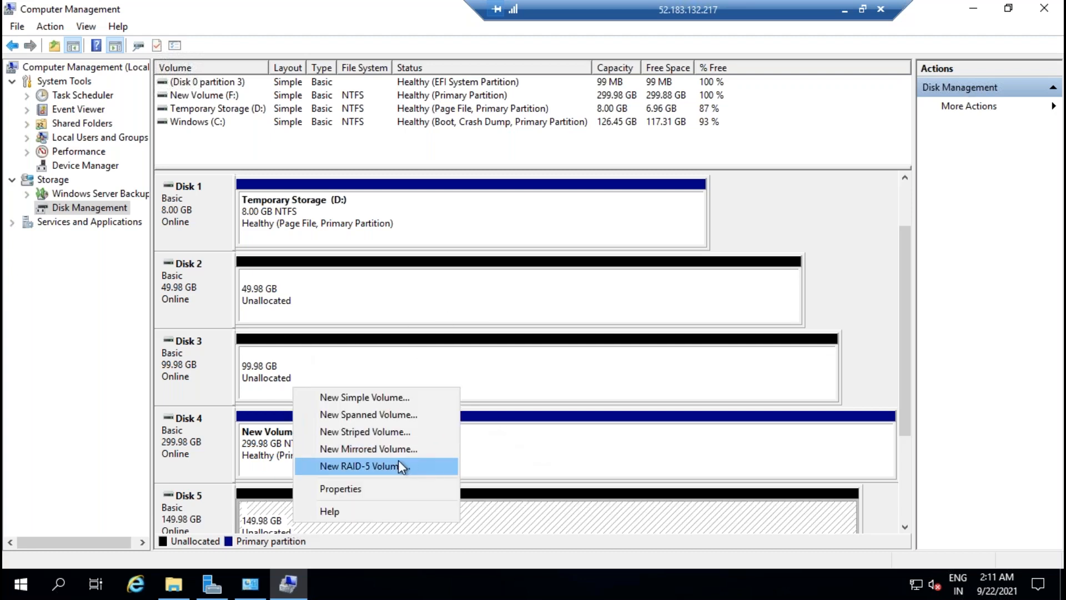
{"action": "left_click", "coordinate": [388, 399]}
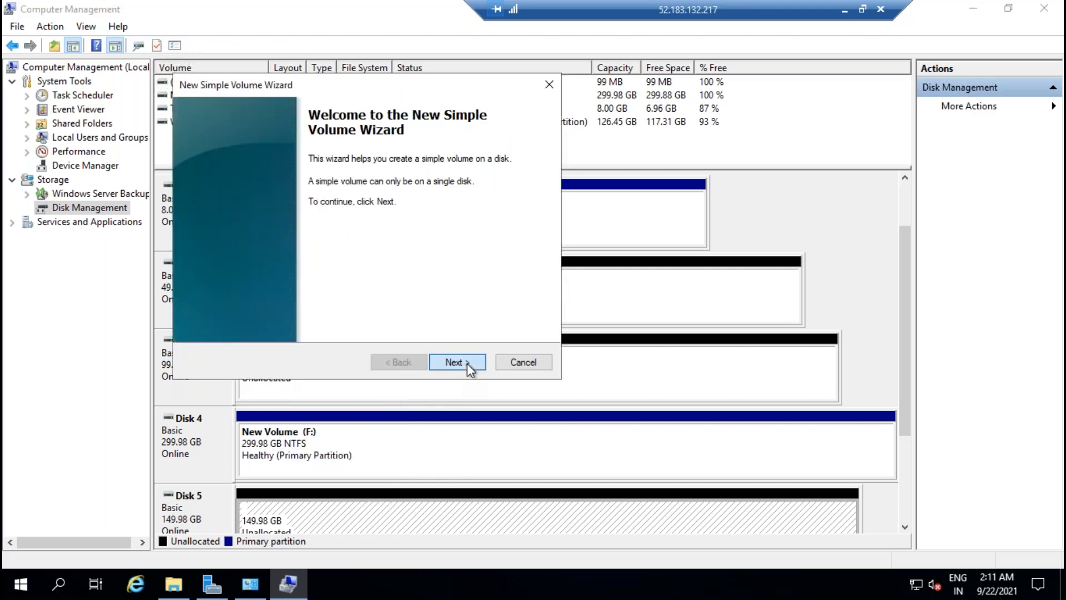
{"action": "left_click", "coordinate": [467, 363]}
{"action": "left_click", "coordinate": [467, 363]}
{"action": "left_click", "coordinate": [467, 364]}
{"action": "left_click", "coordinate": [468, 363]}
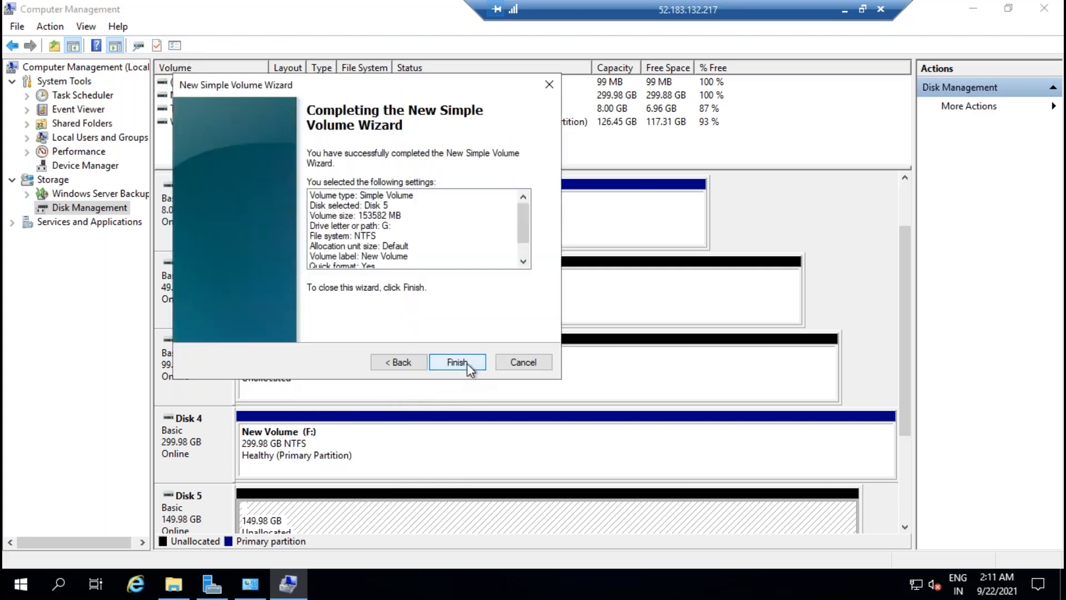
{"action": "left_click", "coordinate": [468, 363]}
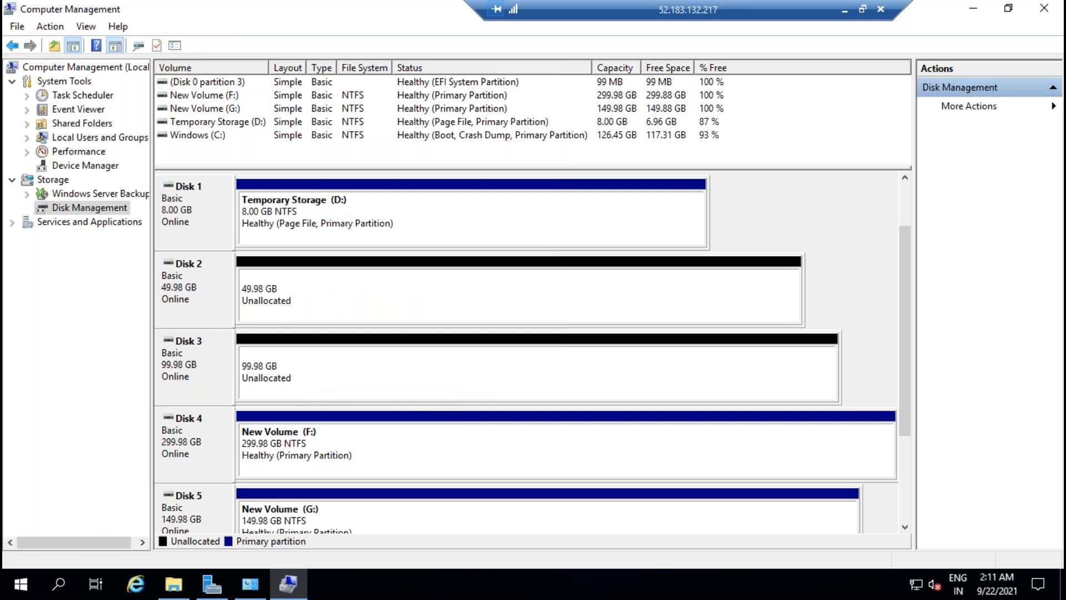
Step: Create a full-size NTFS simple volume on Disk 3 with drive letter H, keeping the wizard's default settings
{"action": "right_click", "coordinate": [292, 387]}
{"action": "left_click", "coordinate": [382, 395]}
{"action": "left_click", "coordinate": [455, 363]}
{"action": "left_click", "coordinate": [455, 363]}
{"action": "left_click", "coordinate": [455, 363]}
{"action": "left_click", "coordinate": [455, 363]}
{"action": "left_click", "coordinate": [456, 363]}
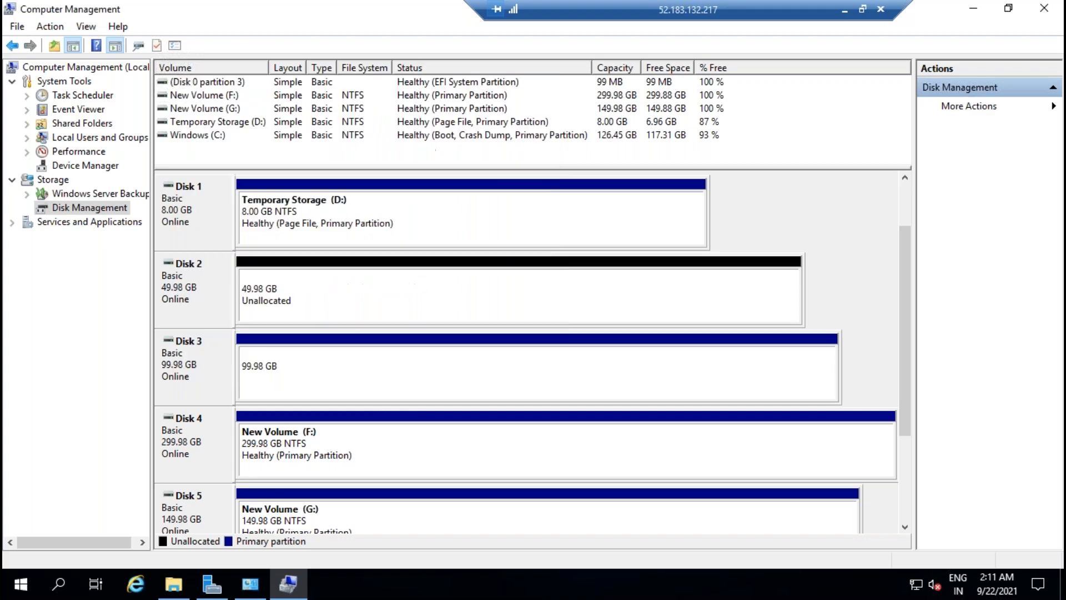
Step: Create a full-size NTFS simple volume on Disk 2 with drive letter I, keeping the wizard's default settings
{"action": "right_click", "coordinate": [315, 315]}
{"action": "left_click", "coordinate": [344, 322]}
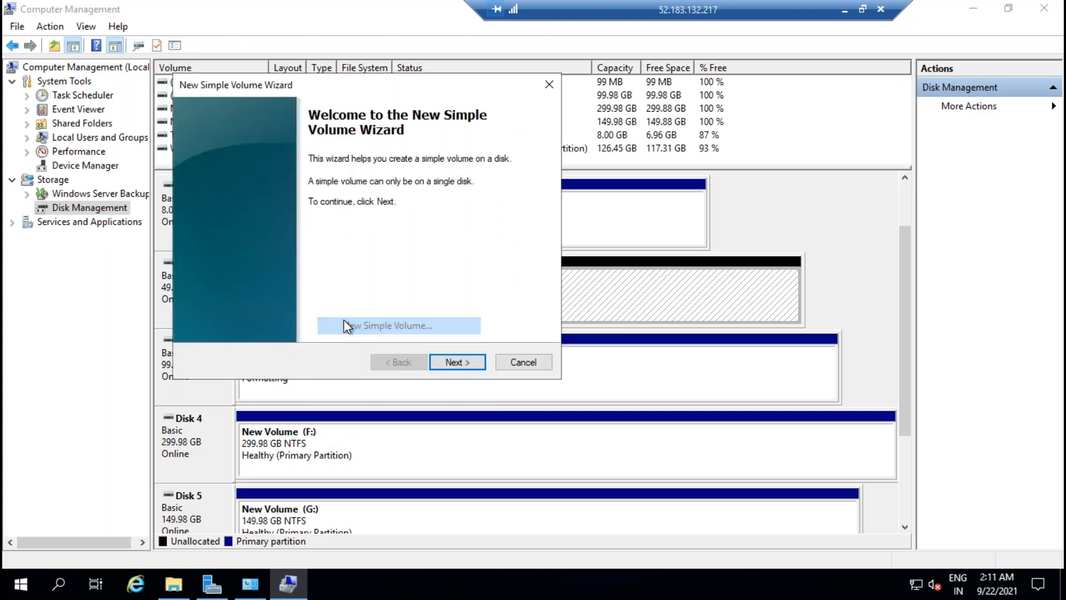
{"action": "left_click", "coordinate": [457, 362]}
{"action": "left_click", "coordinate": [456, 362]}
{"action": "left_click", "coordinate": [456, 362]}
{"action": "left_click", "coordinate": [456, 362]}
{"action": "left_click", "coordinate": [455, 362]}
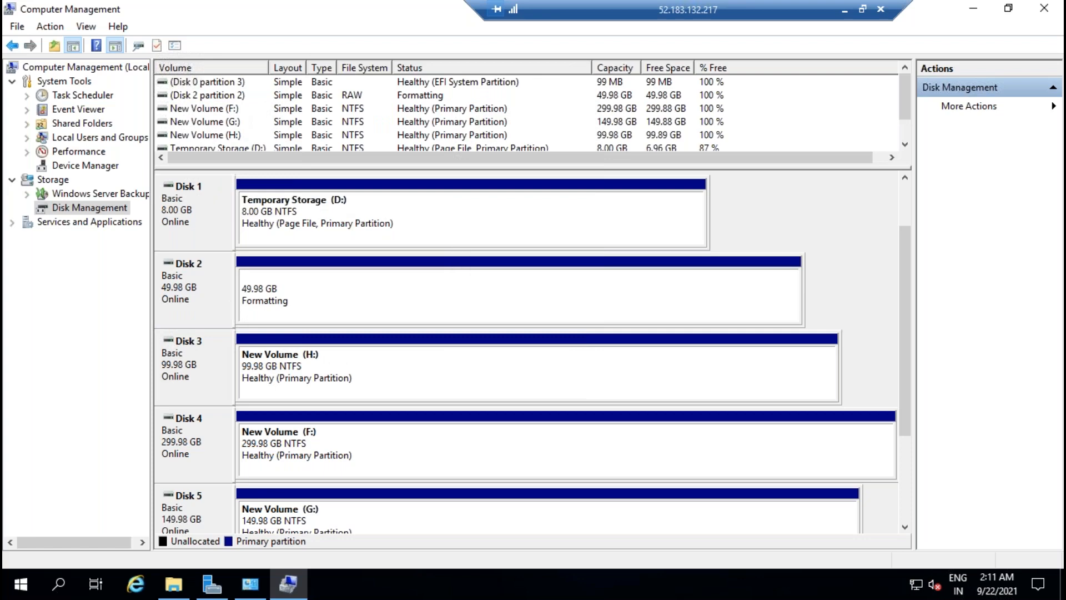
Step: Open File Explorer in the remote session and check the new volumes listed under This PC
{"action": "left_click", "coordinate": [174, 583]}
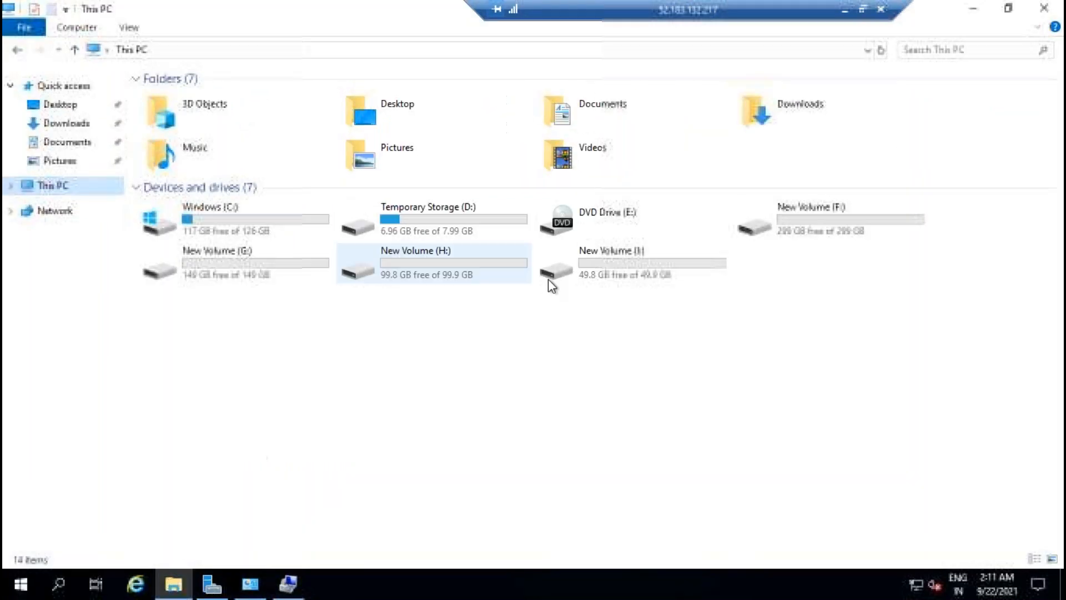
{"action": "right_click", "coordinate": [853, 320]}
{"action": "left_click", "coordinate": [879, 386]}
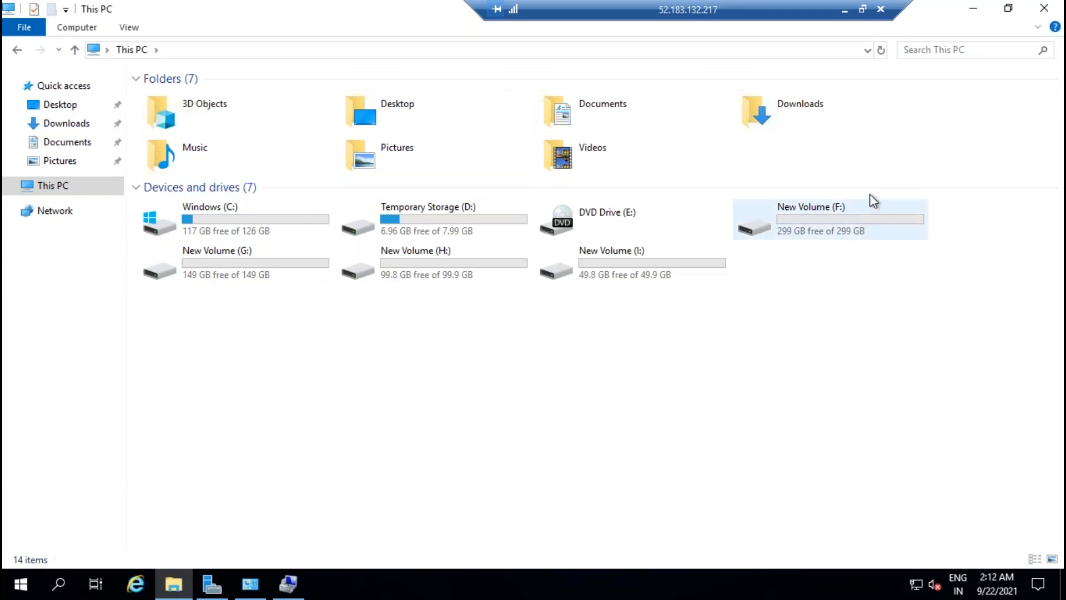
Step: Open Internet Explorer in the remote session, move the connection bar aside, and maximize the browser window
{"action": "left_click", "coordinate": [60, 585]}
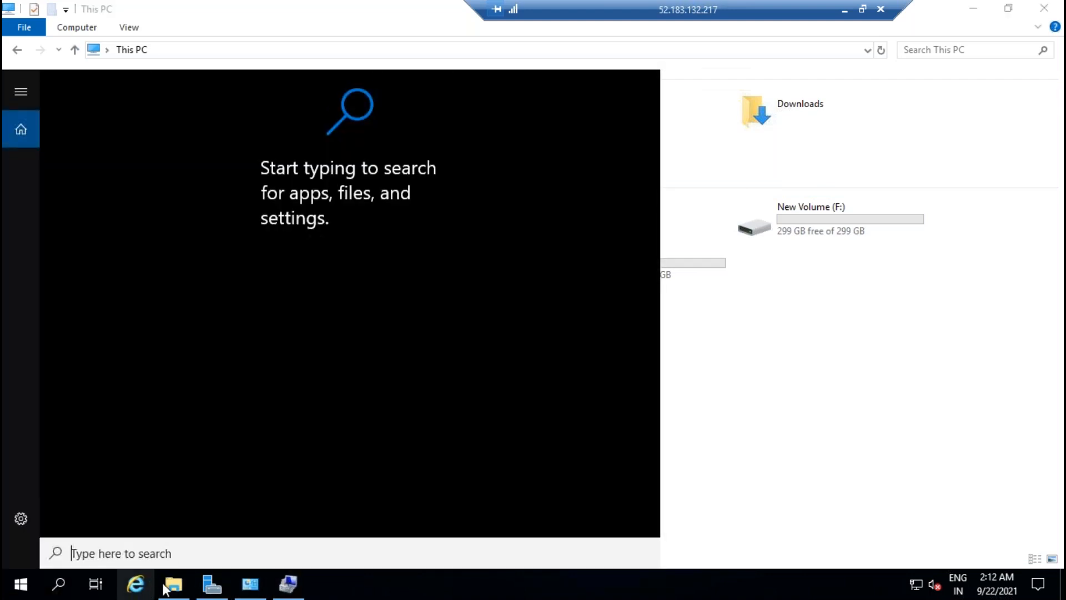
{"action": "left_click", "coordinate": [132, 588]}
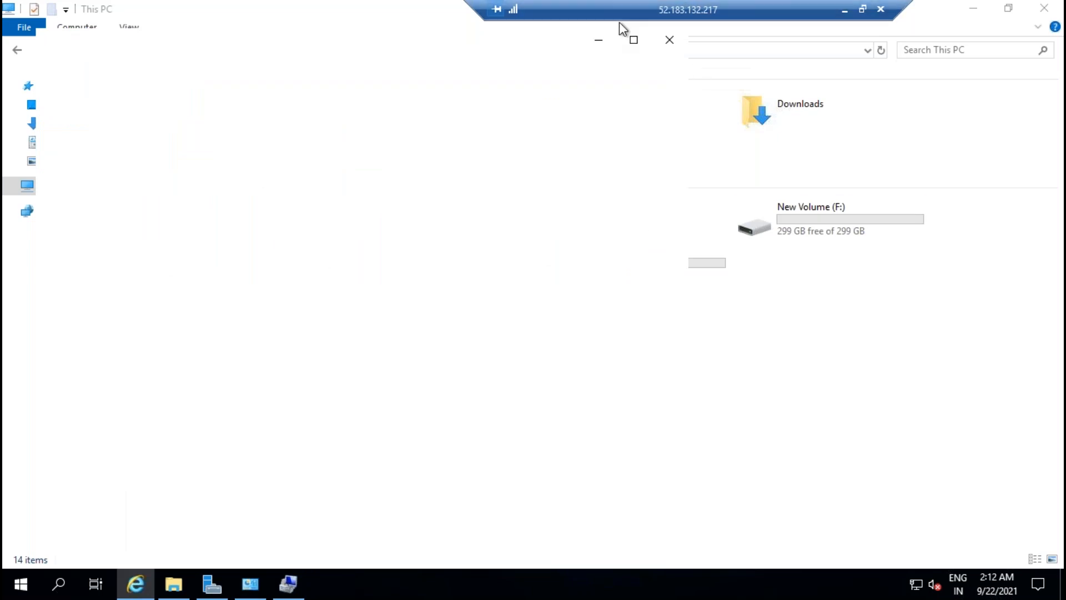
{"action": "left_click_drag", "start_coordinate": [626, 20], "coordinate": [676, 19]}
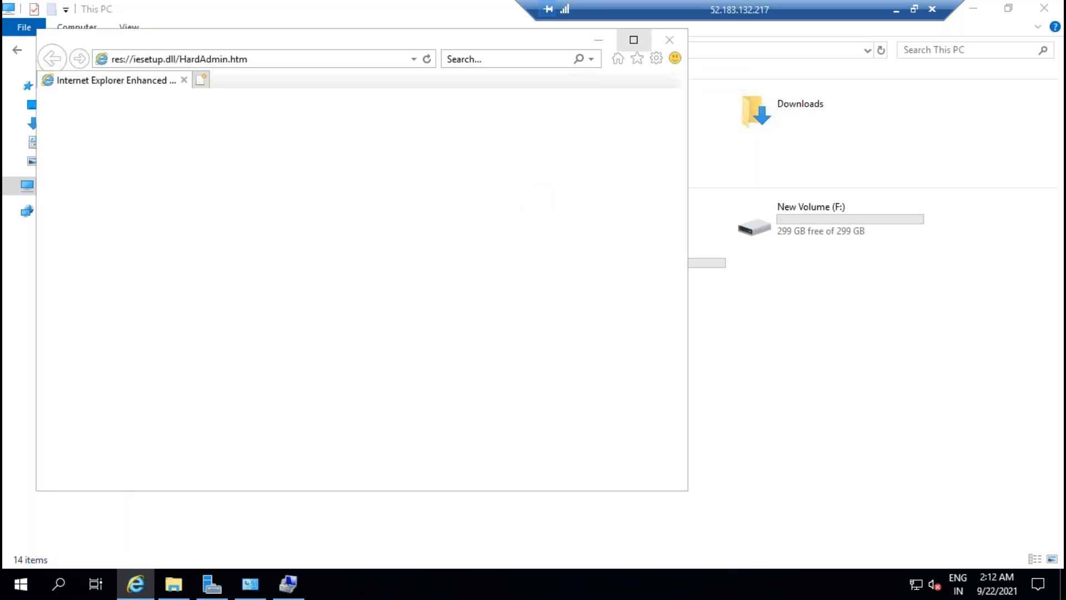
{"action": "left_click", "coordinate": [547, 385]}
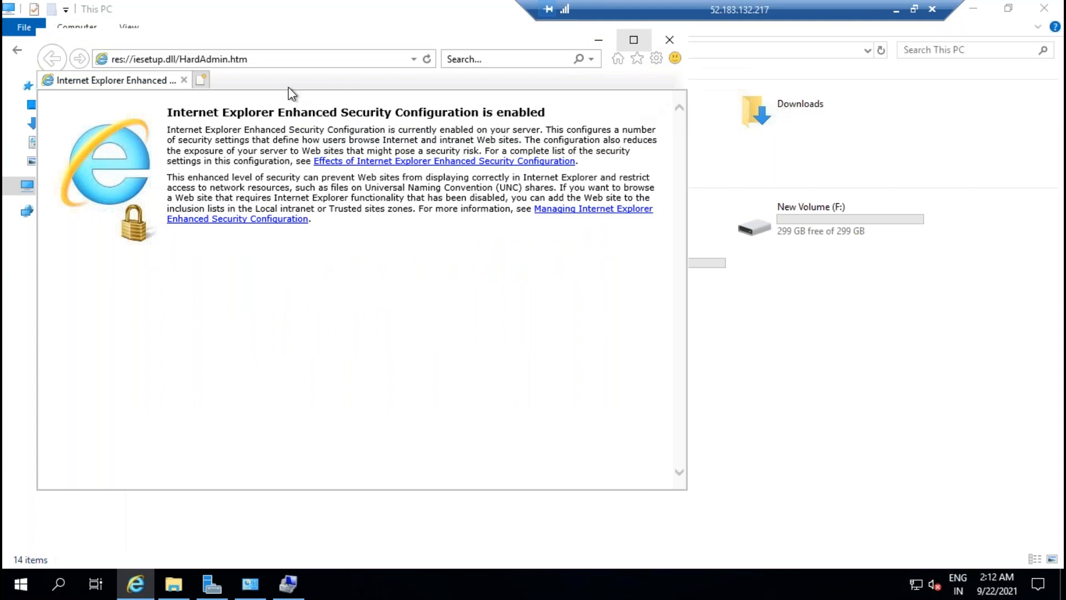
{"action": "left_click", "coordinate": [633, 42]}
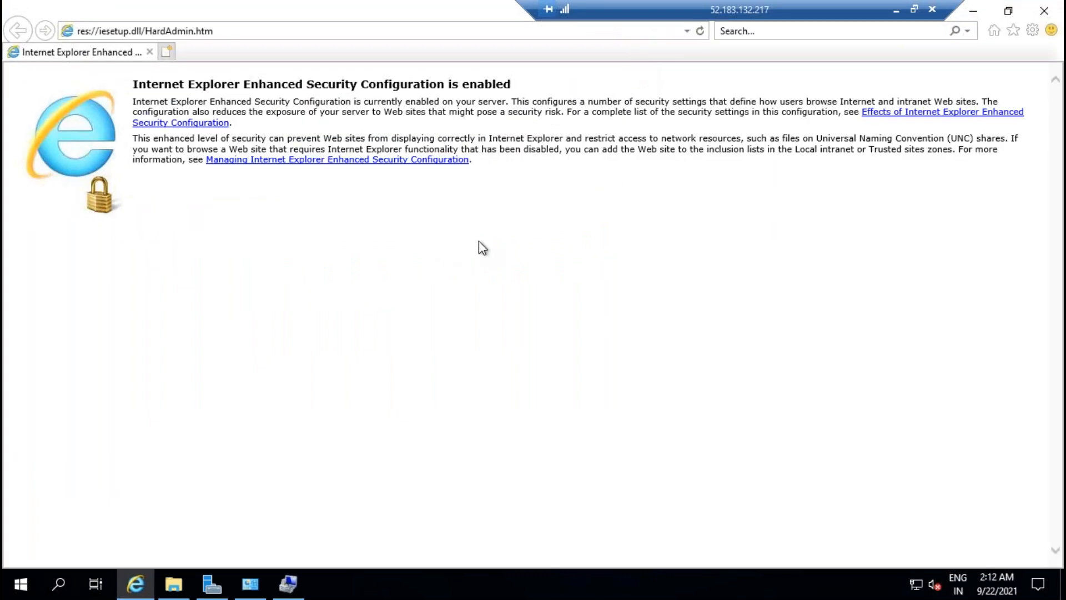
{"action": "left_click", "coordinate": [297, 32]}
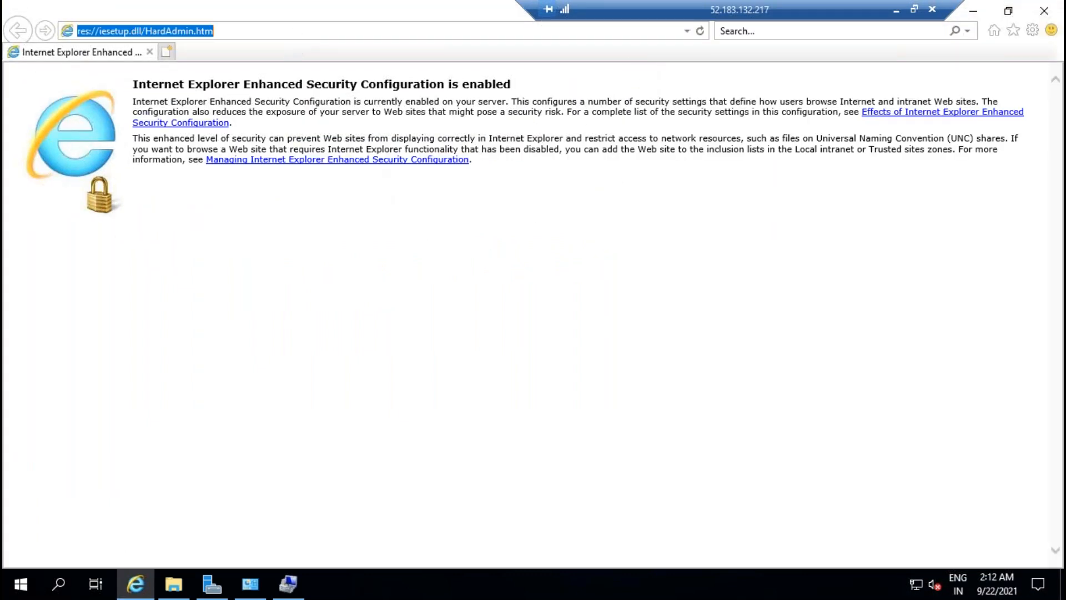
{"action": "type", "text": "www.google.com"}
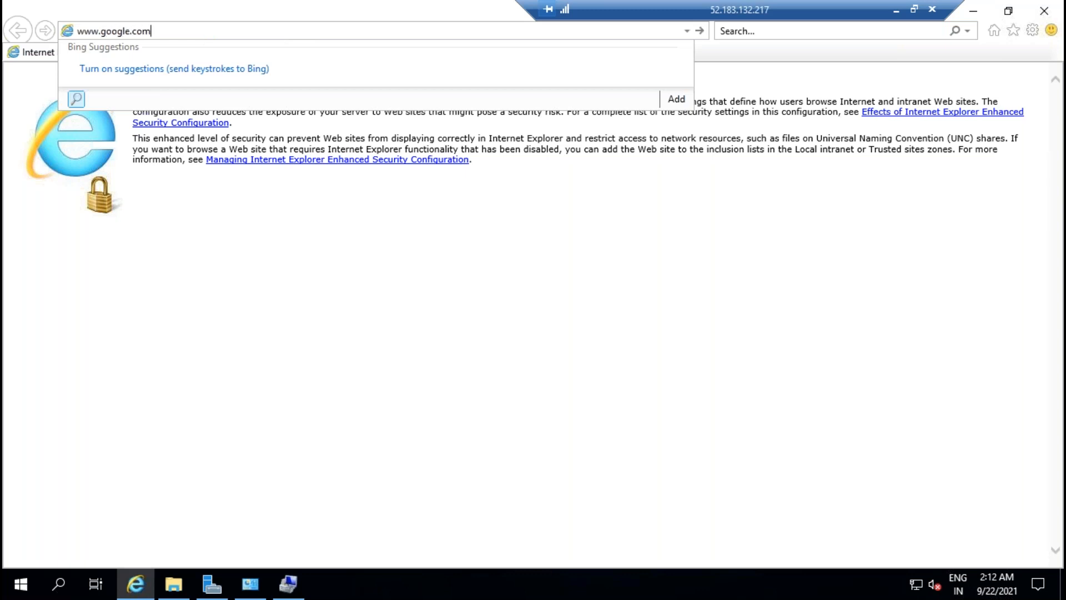
{"action": "key", "text": "Return"}
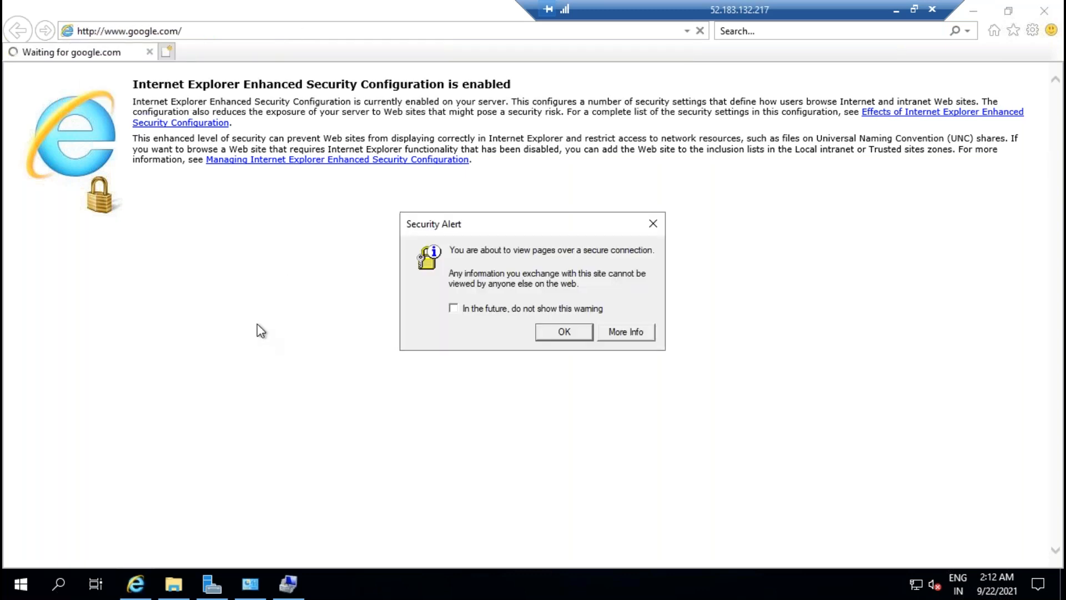
{"action": "left_click", "coordinate": [571, 335]}
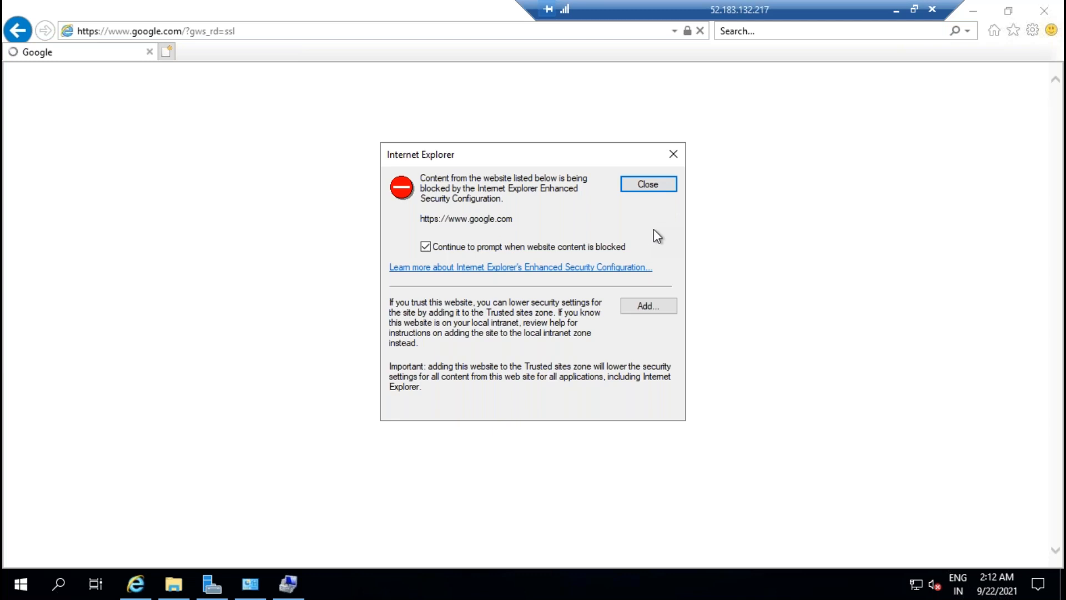
{"action": "left_click", "coordinate": [650, 305]}
{"action": "left_click", "coordinate": [657, 272]}
{"action": "left_click", "coordinate": [641, 412]}
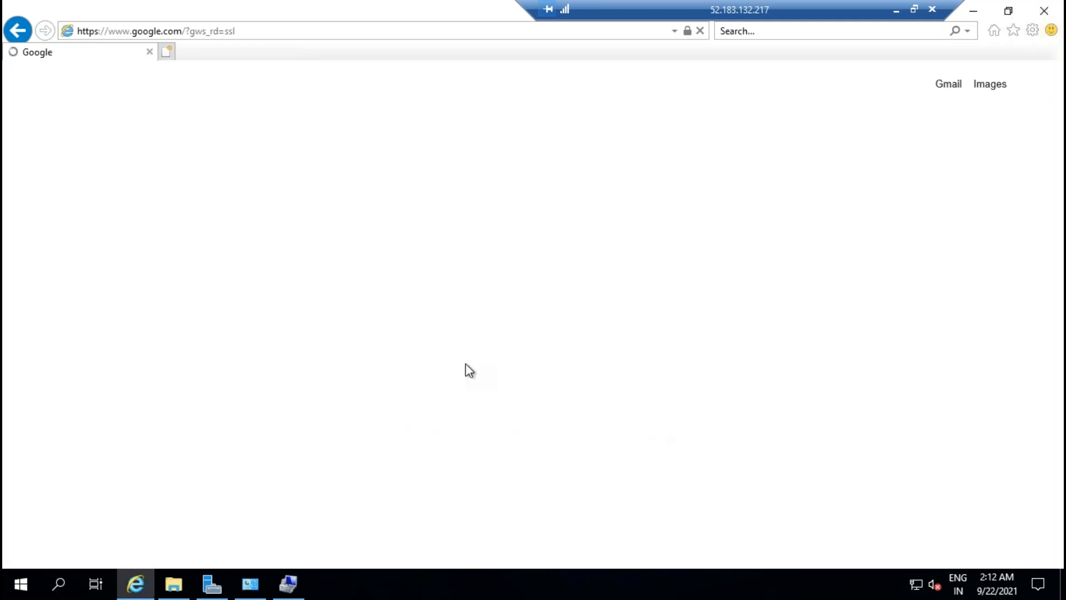
{"action": "left_click", "coordinate": [646, 306]}
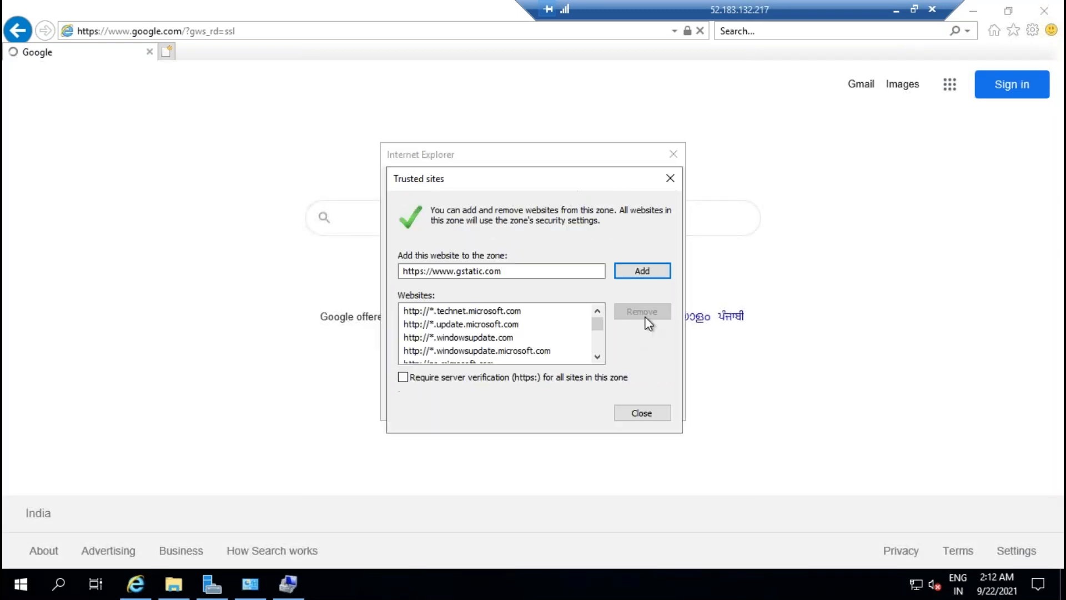
{"action": "left_click", "coordinate": [651, 274]}
{"action": "left_click", "coordinate": [634, 414]}
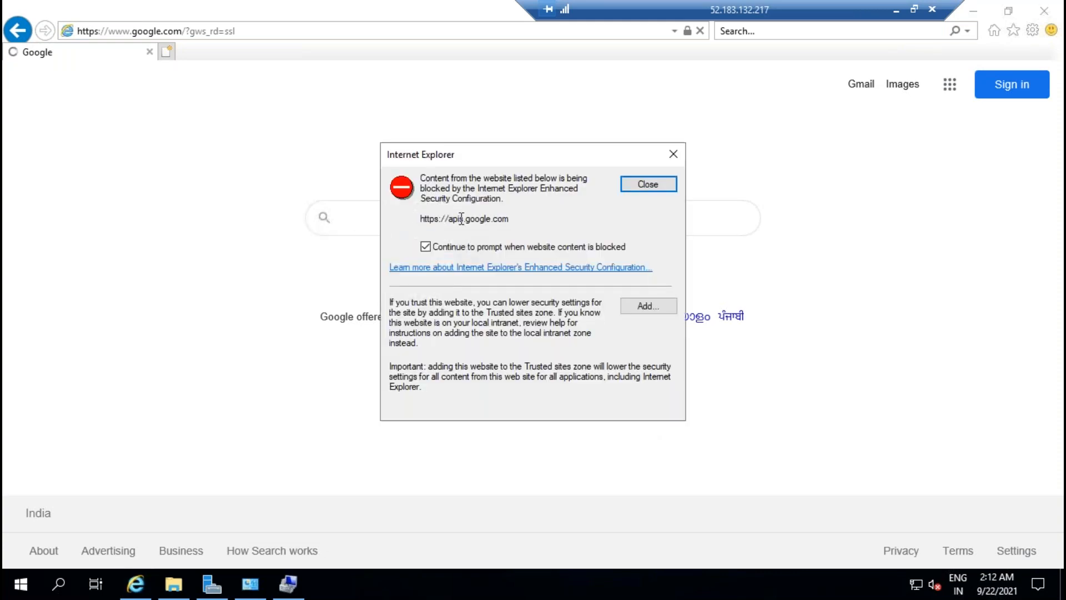
{"action": "left_click", "coordinate": [657, 309]}
{"action": "left_click", "coordinate": [641, 273]}
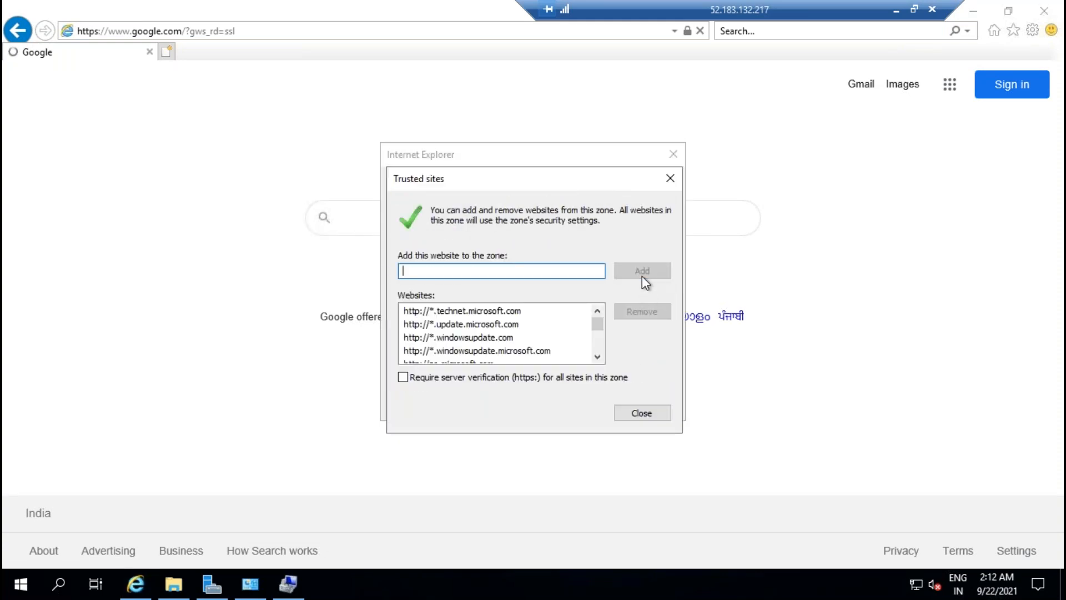
{"action": "left_click", "coordinate": [651, 416]}
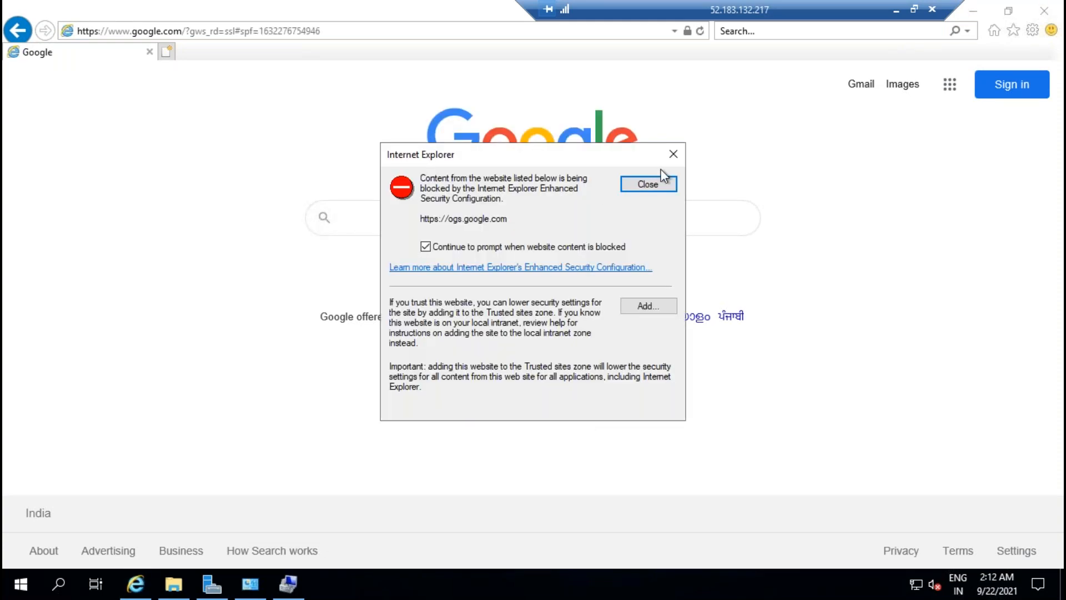
{"action": "left_click", "coordinate": [648, 184]}
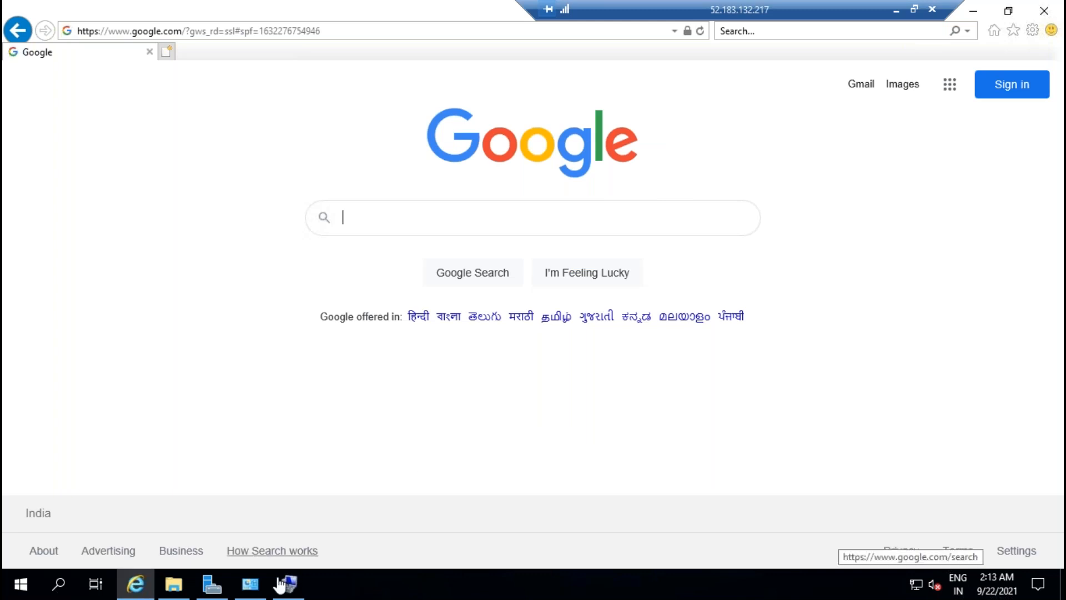
Step: Search Google for "donwload ssms"
{"action": "left_click", "coordinate": [457, 205]}
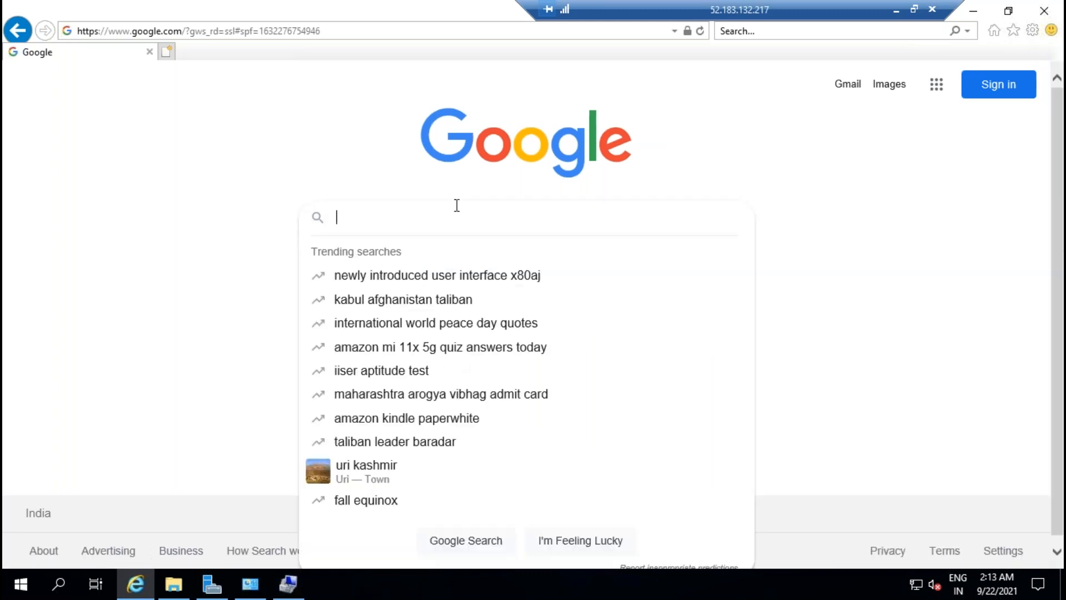
{"action": "type", "text": "donwload sssms"}
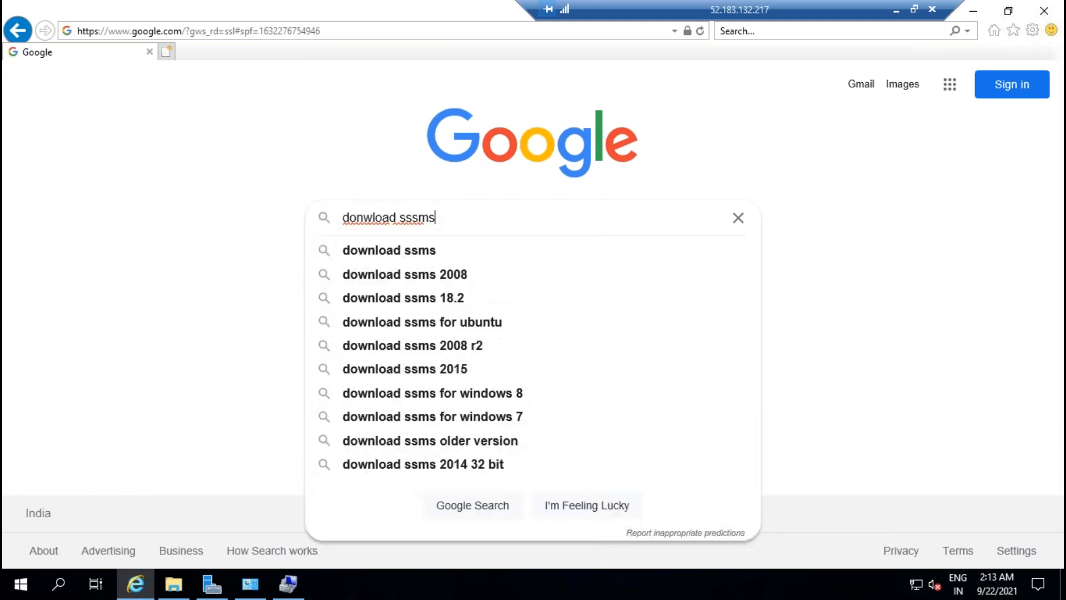
{"action": "key", "text": "BackSpace"}
{"action": "key", "text": "BackSpace"}
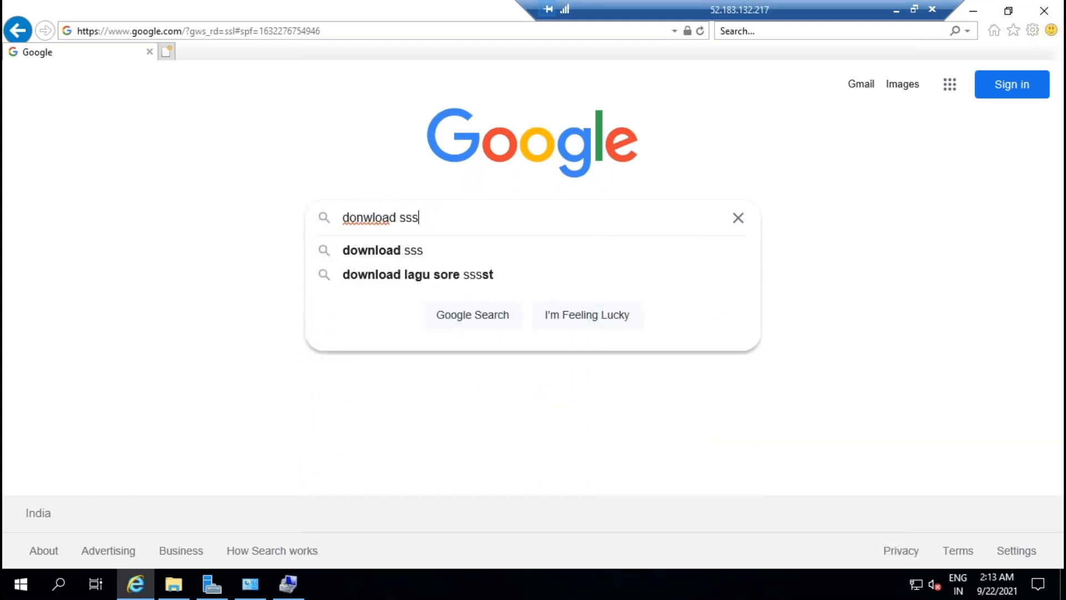
{"action": "key", "text": "BackSpace"}
{"action": "type", "text": "ms"}
{"action": "key", "text": "Return"}
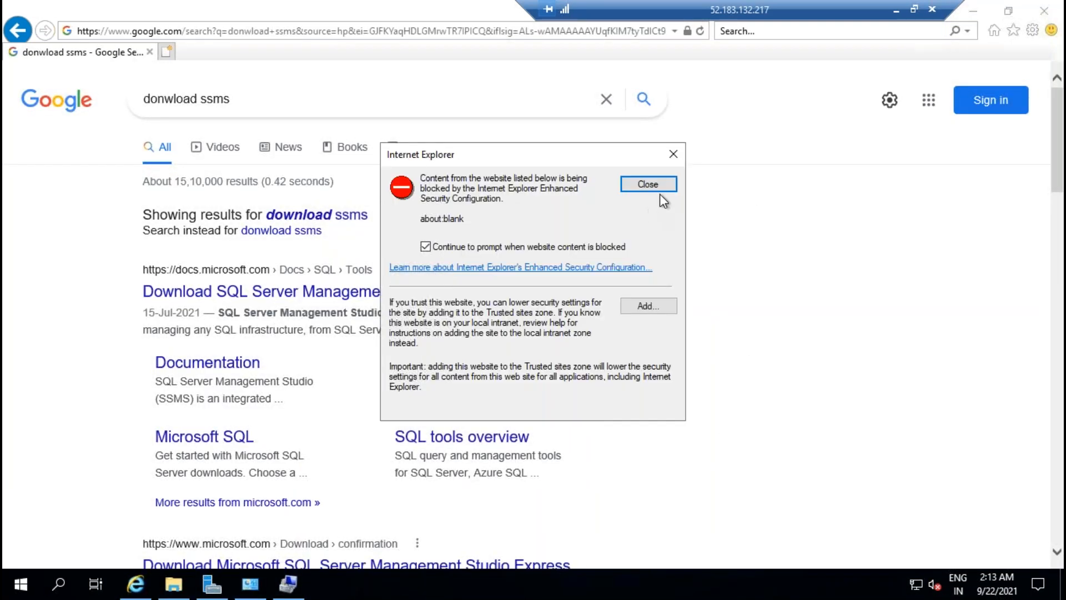
Step: Add the blocked about:blank address to the Trusted sites zone
{"action": "left_click", "coordinate": [660, 307]}
{"action": "left_click", "coordinate": [635, 272]}
{"action": "left_click", "coordinate": [630, 413]}
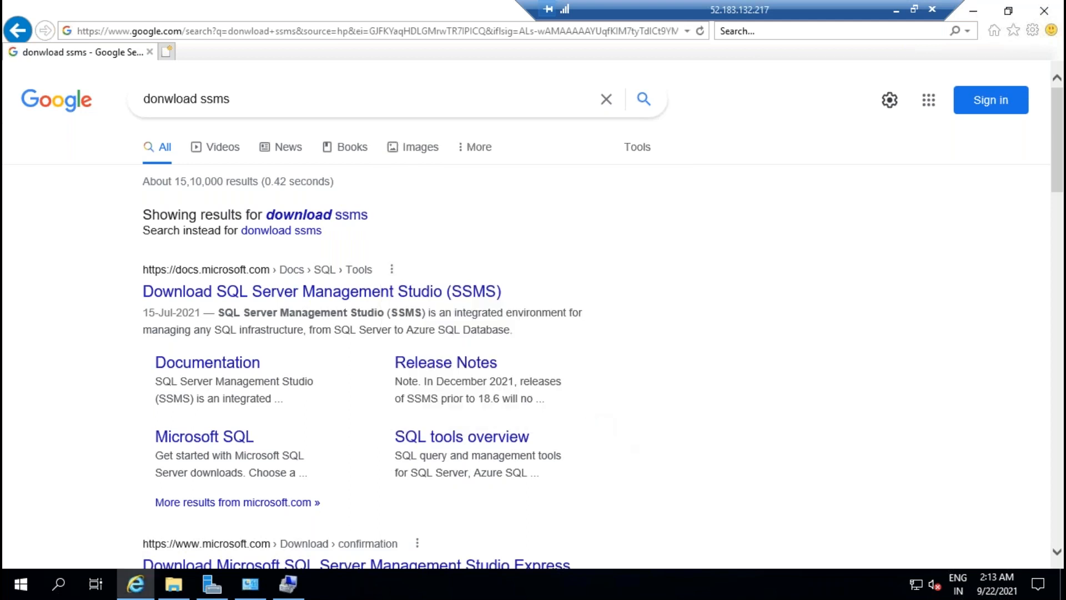
Step: Open Microsoft's SQL Server Management Studio download page, dismiss the blocked-content notice, and try to download SSMS 18.9.2
{"action": "left_click", "coordinate": [381, 293]}
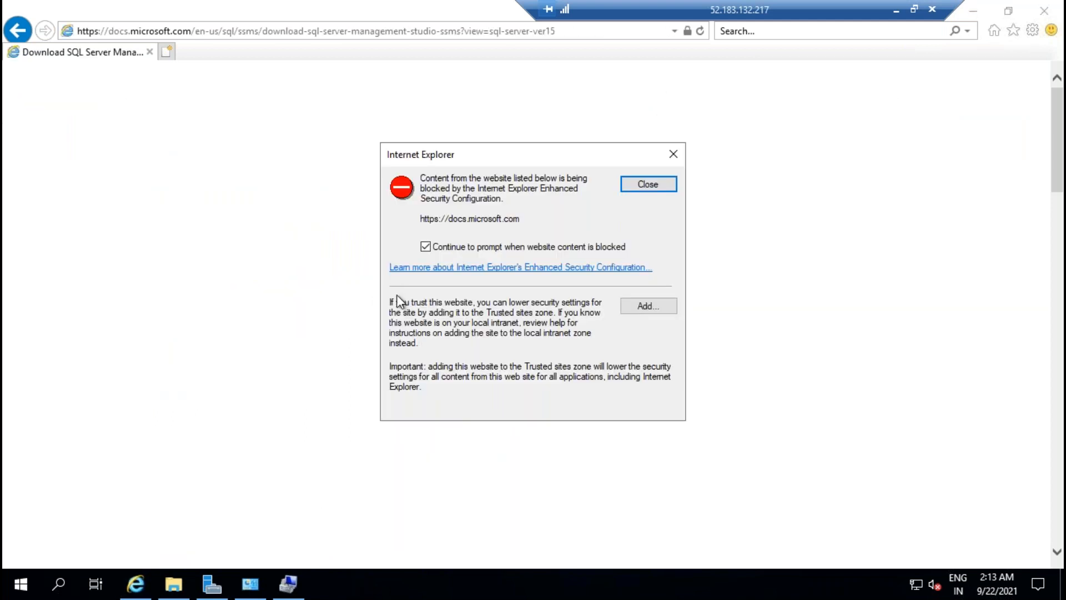
{"action": "left_click", "coordinate": [676, 156]}
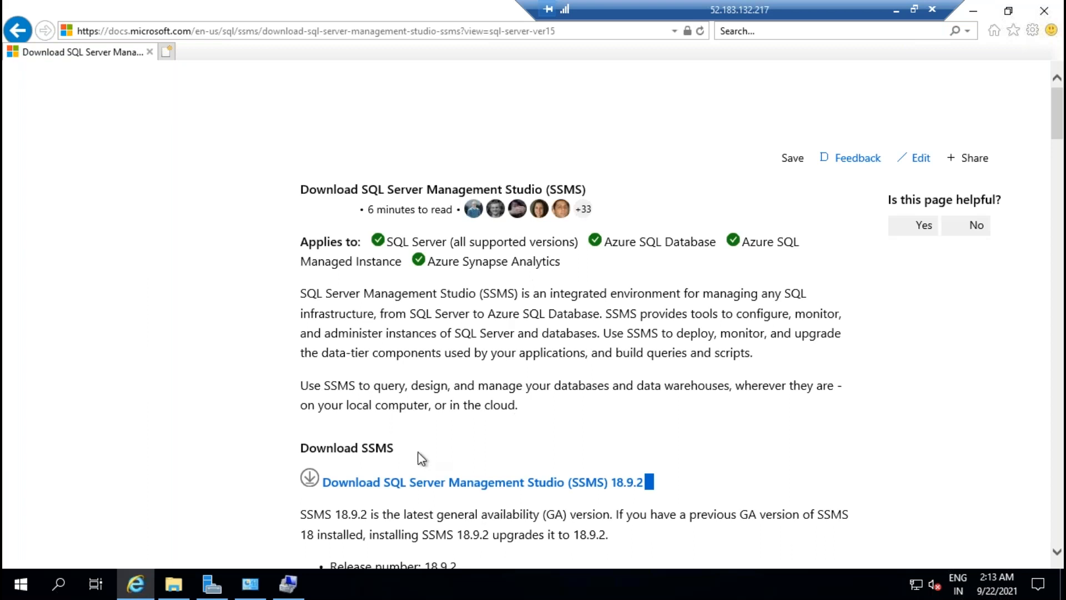
{"action": "scroll", "coordinate": [630, 388], "scroll_direction": "down", "scroll_amount": 3}
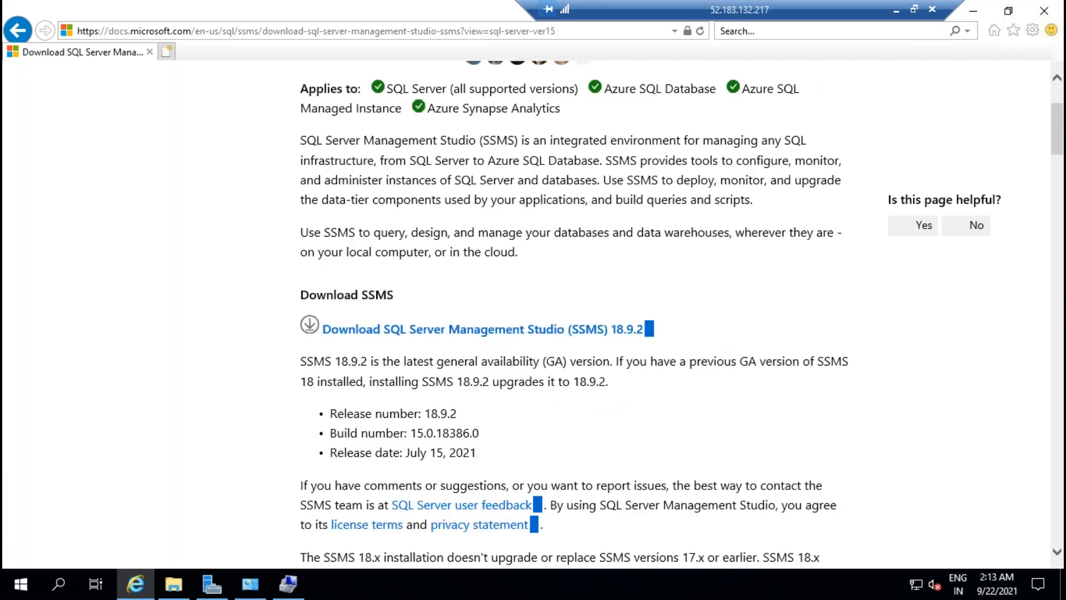
{"action": "left_click", "coordinate": [556, 335]}
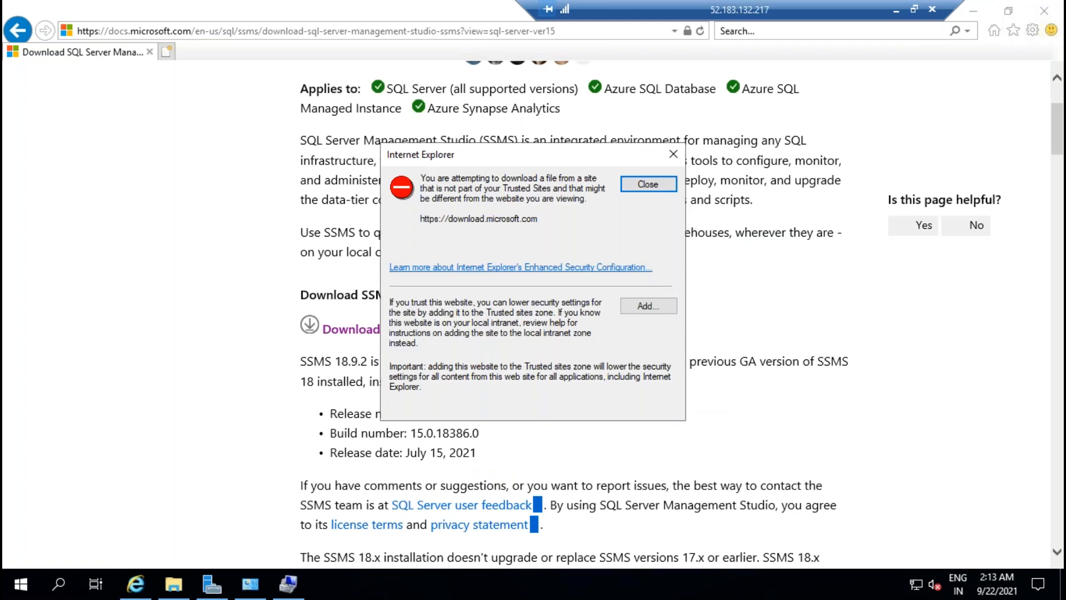
Step: Switch to Server Manager and turn off IE Enhanced Security Configuration for Administrators and Users on the local server
{"action": "left_click", "coordinate": [213, 589]}
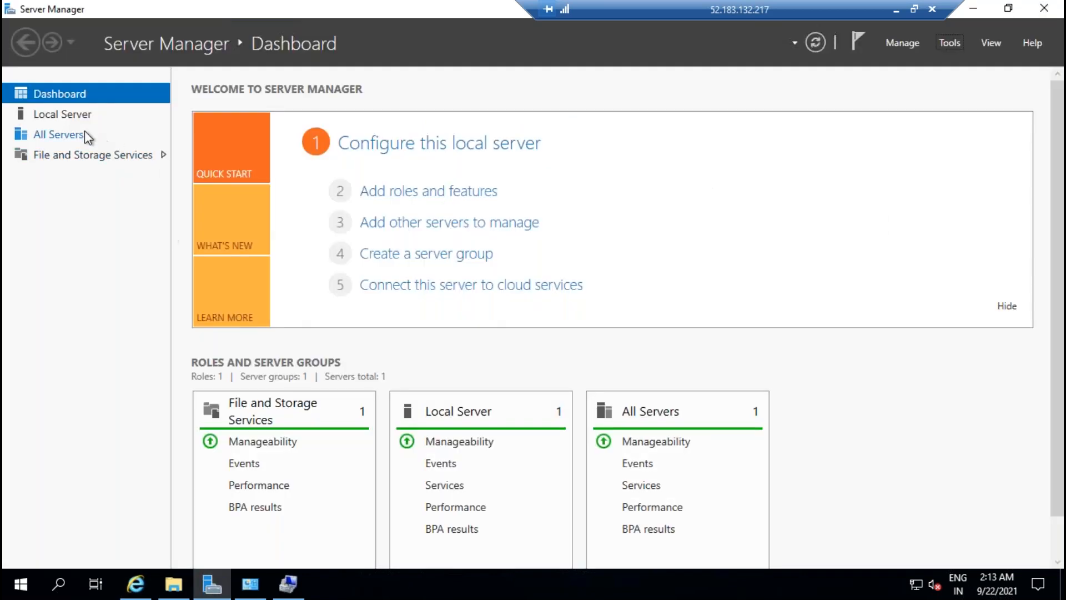
{"action": "left_click", "coordinate": [73, 114]}
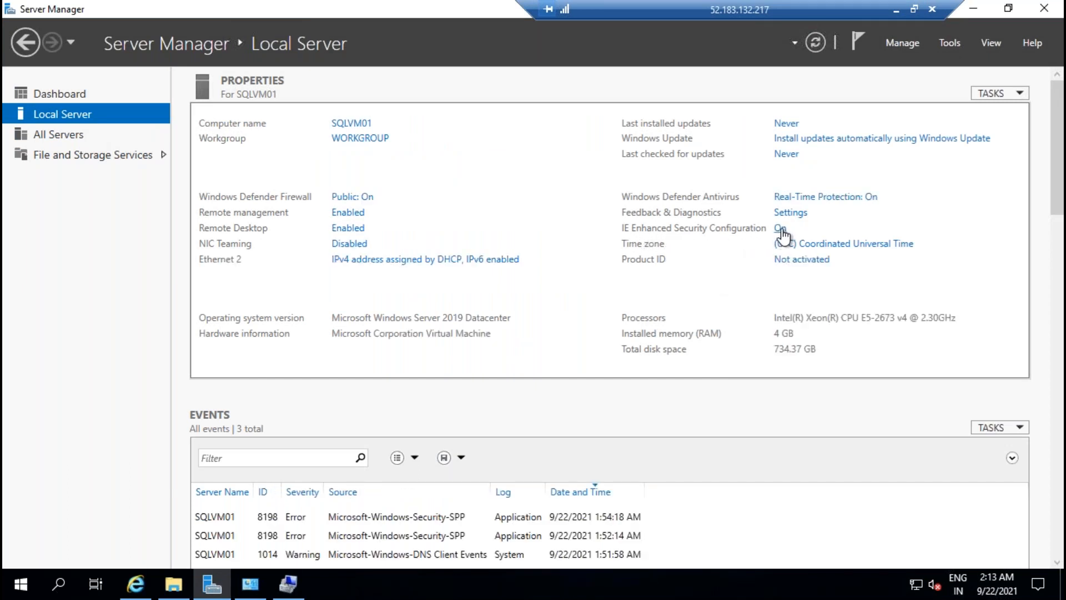
{"action": "mouse_move", "coordinate": [137, 595]}
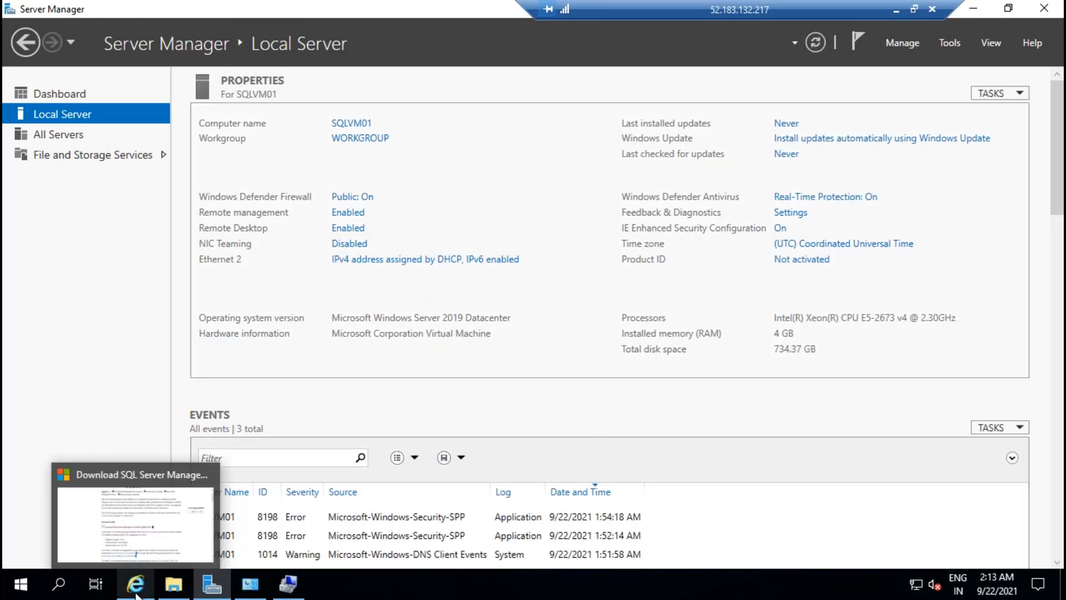
{"action": "left_click", "coordinate": [780, 229]}
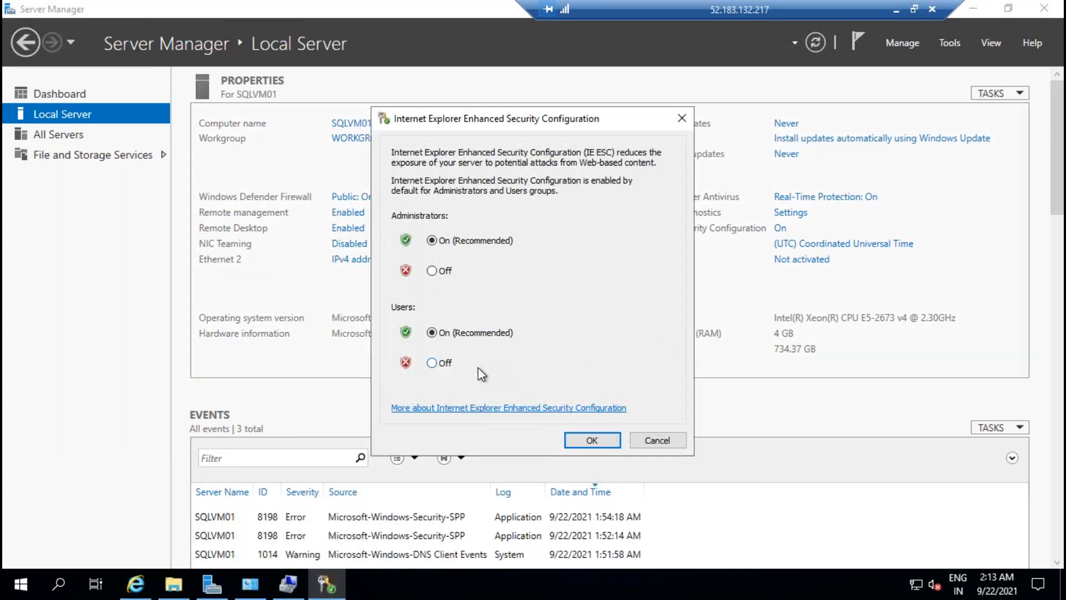
{"action": "left_click", "coordinate": [439, 364]}
{"action": "left_click", "coordinate": [442, 271]}
{"action": "left_click", "coordinate": [607, 442]}
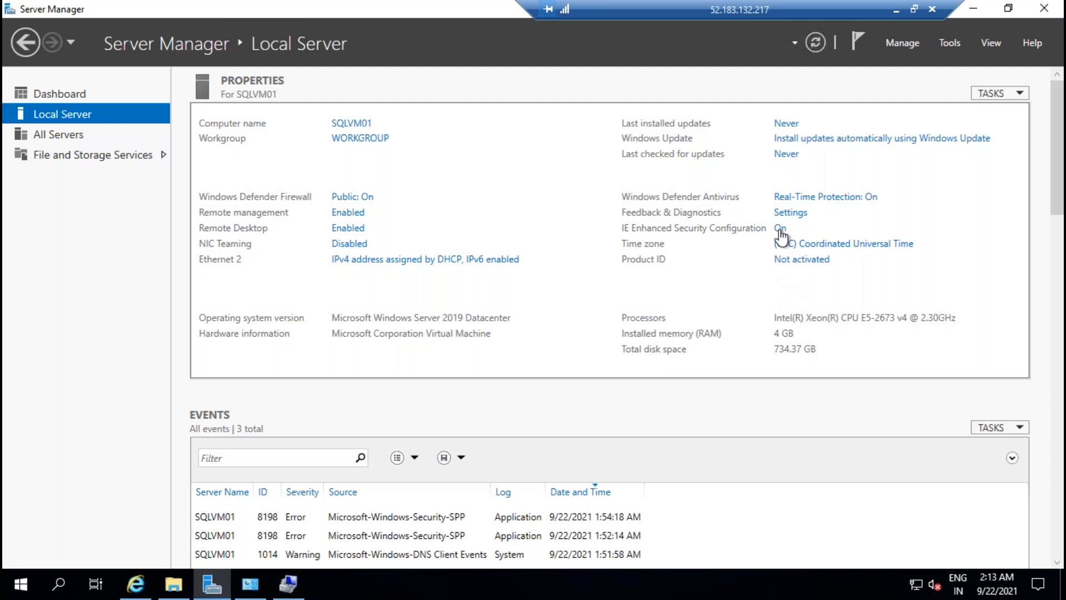
Step: Return to the Internet Explorer download page and try the SSMS 18.9.2 download again, dismissing the security alerts
{"action": "left_click", "coordinate": [135, 582]}
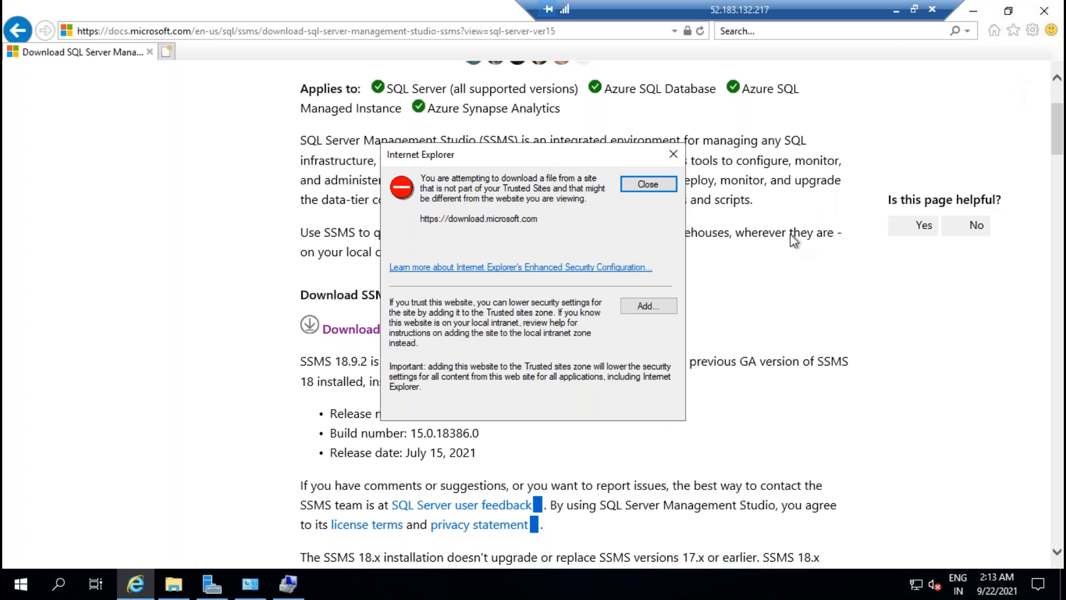
{"action": "left_click", "coordinate": [660, 187]}
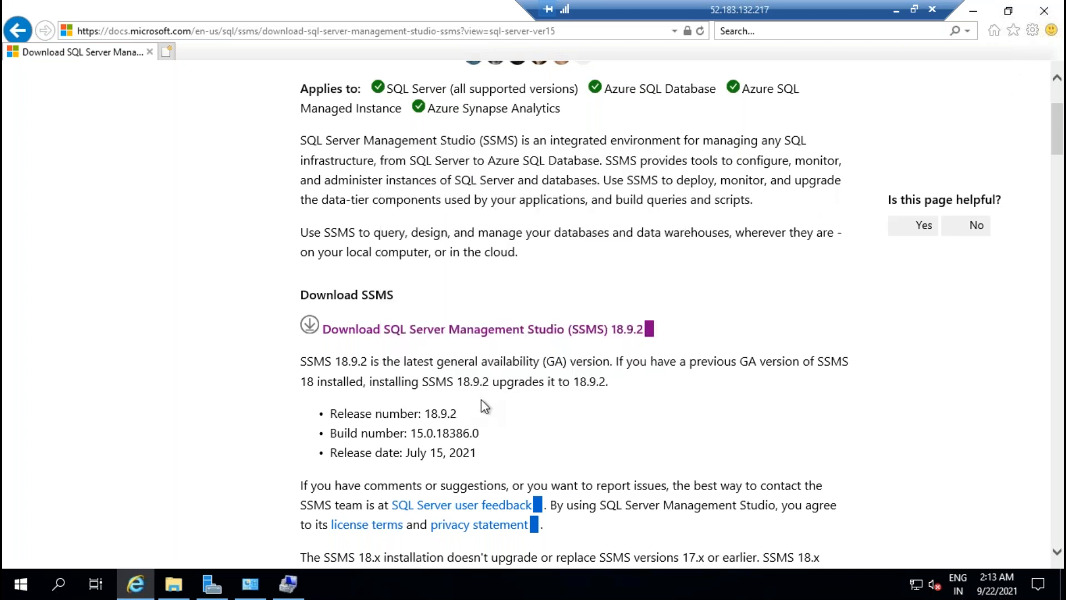
{"action": "left_click", "coordinate": [519, 331]}
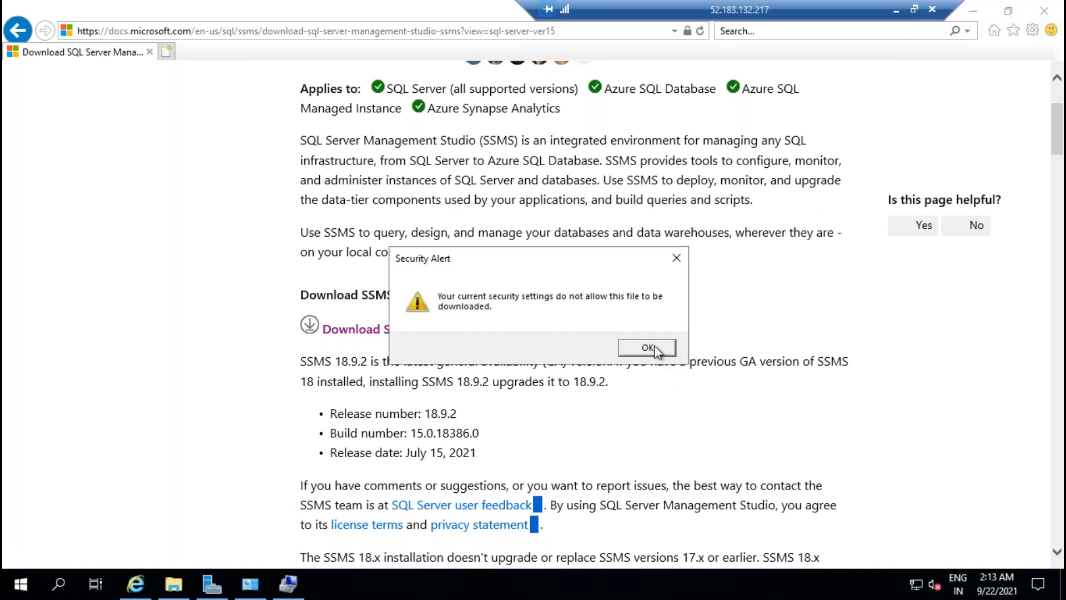
{"action": "left_click", "coordinate": [647, 347]}
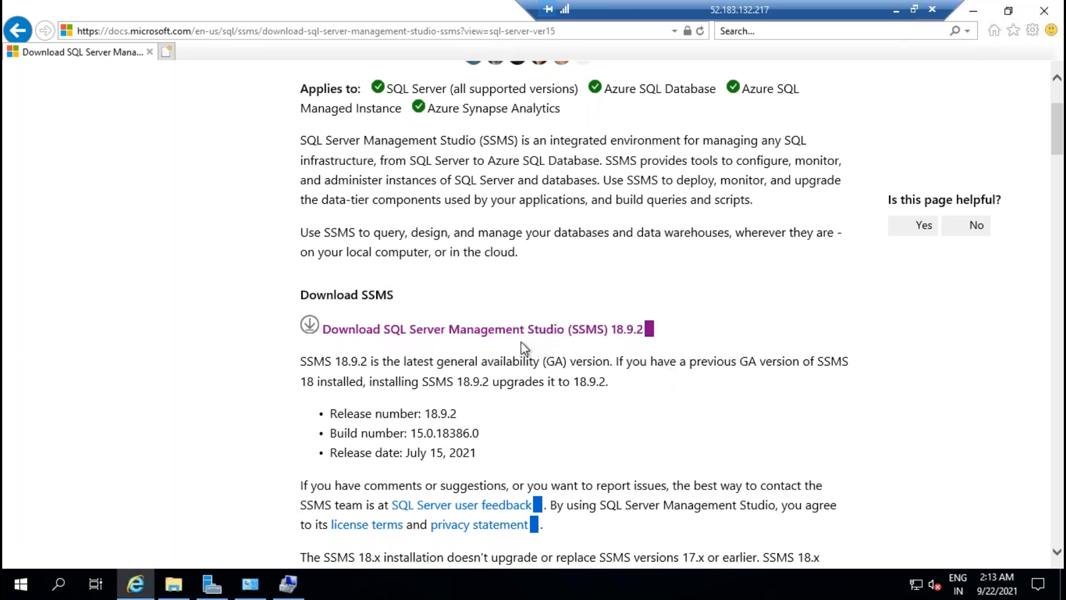
Step: Restart Internet Explorer and search Google for "download ssms", declining the offer to switch to Chrome
{"action": "left_click", "coordinate": [1044, 11]}
{"action": "left_click", "coordinate": [135, 583]}
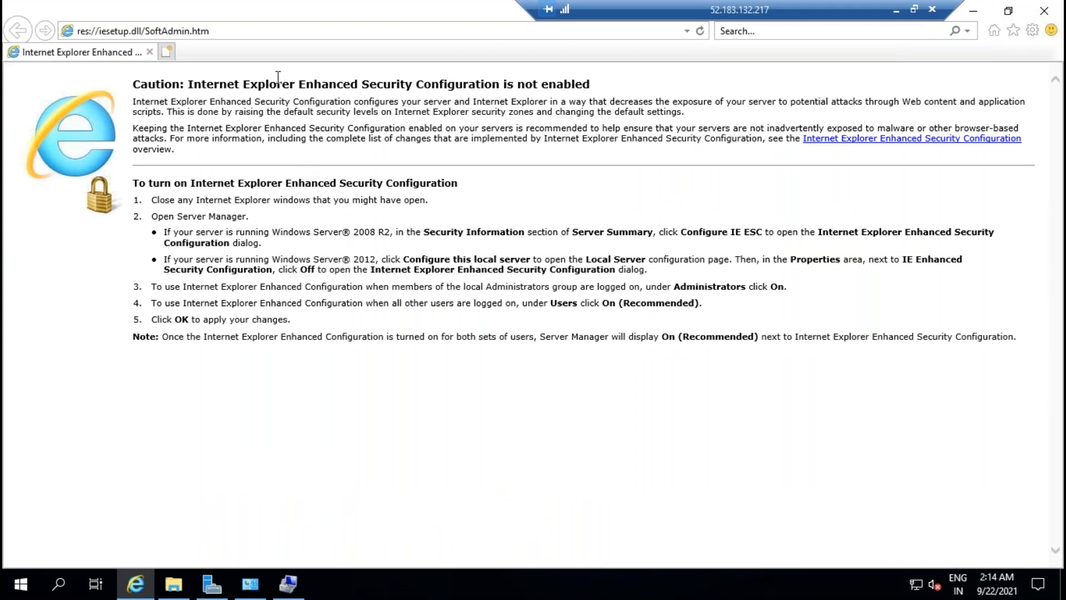
{"action": "left_click", "coordinate": [290, 37]}
{"action": "left_click", "coordinate": [687, 32]}
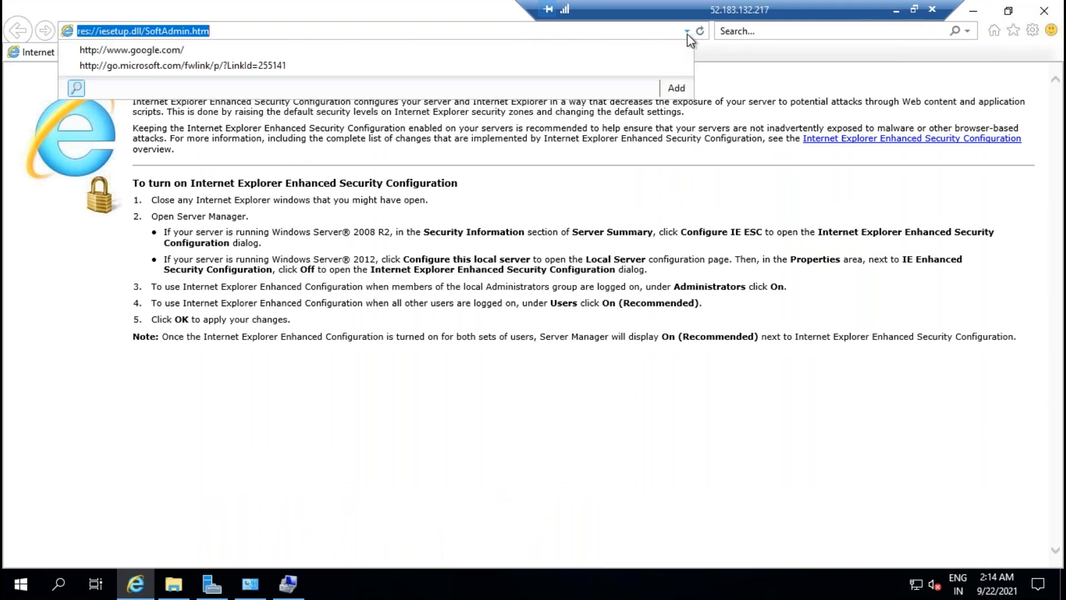
{"action": "left_click", "coordinate": [168, 51]}
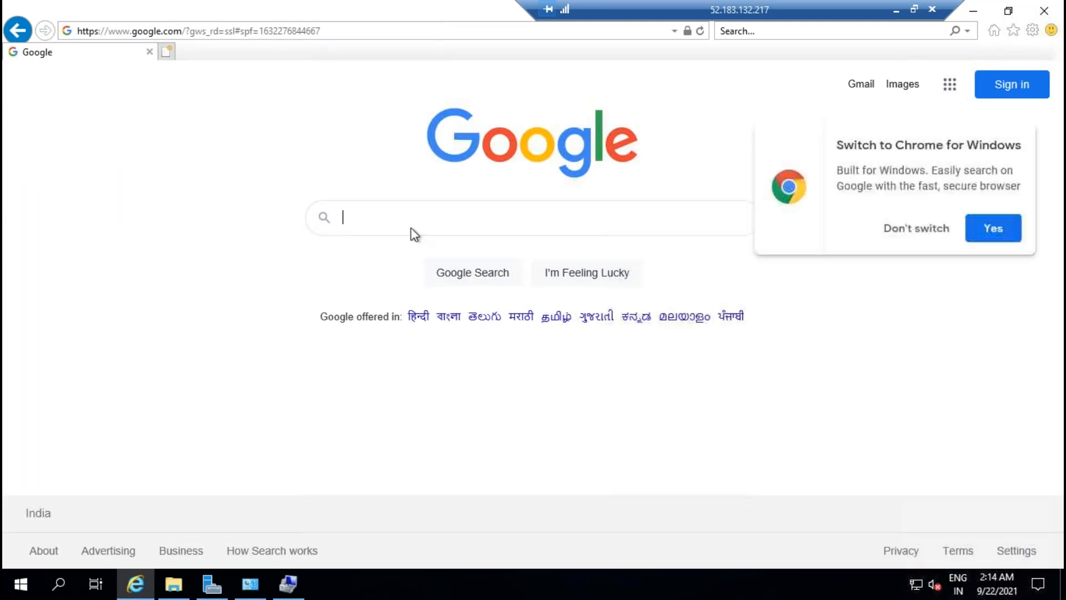
{"action": "left_click", "coordinate": [878, 232]}
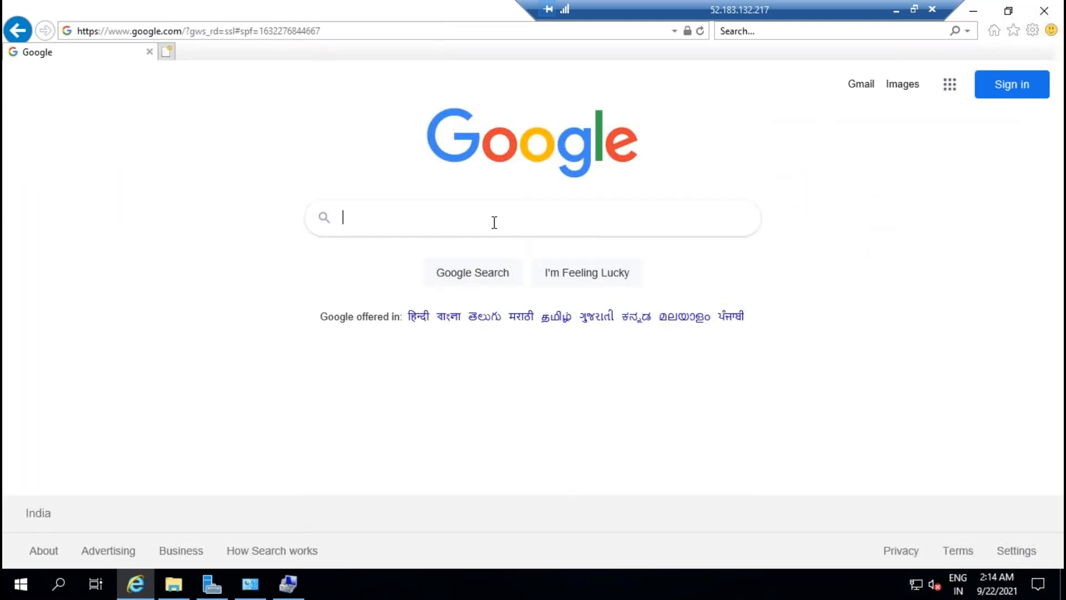
{"action": "left_click", "coordinate": [493, 222]}
{"action": "type", "text": "down"}
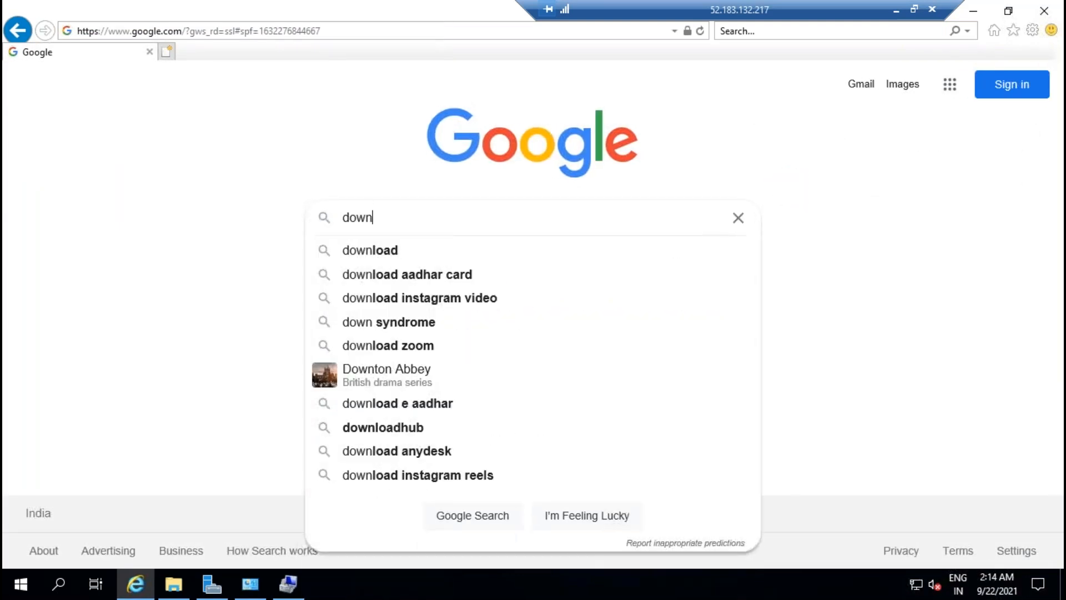
{"action": "type", "text": "load ssms"}
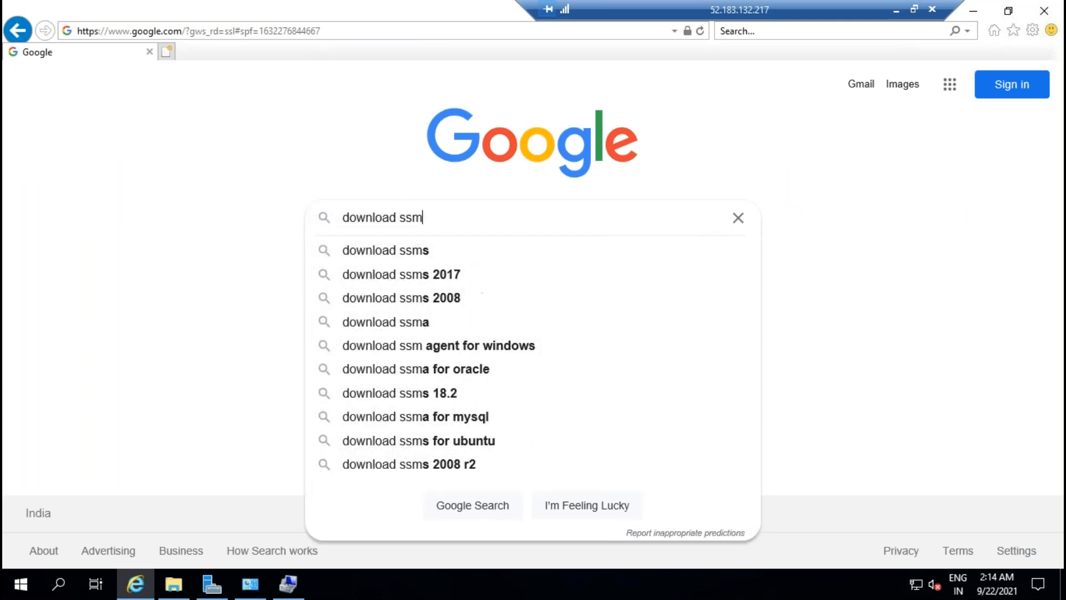
{"action": "key", "text": "Return"}
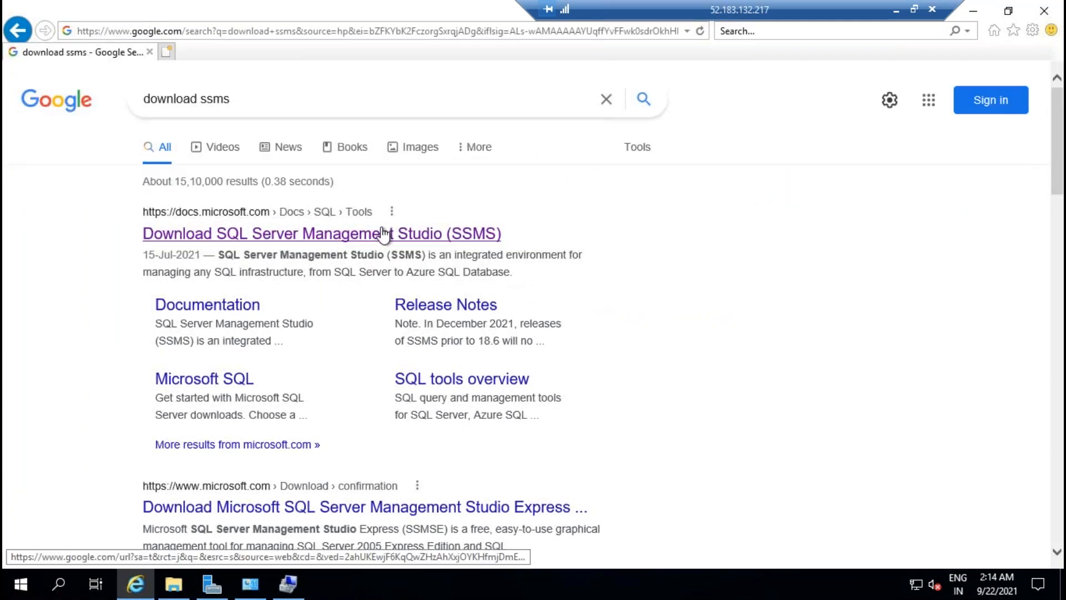
Step: Open Microsoft's SSMS download page from the search results and save the SSMS 18.9.2 installer, SSMS-Setup-ENU.exe
{"action": "left_click", "coordinate": [381, 234]}
{"action": "scroll", "coordinate": [779, 226], "scroll_direction": "down", "scroll_amount": 5}
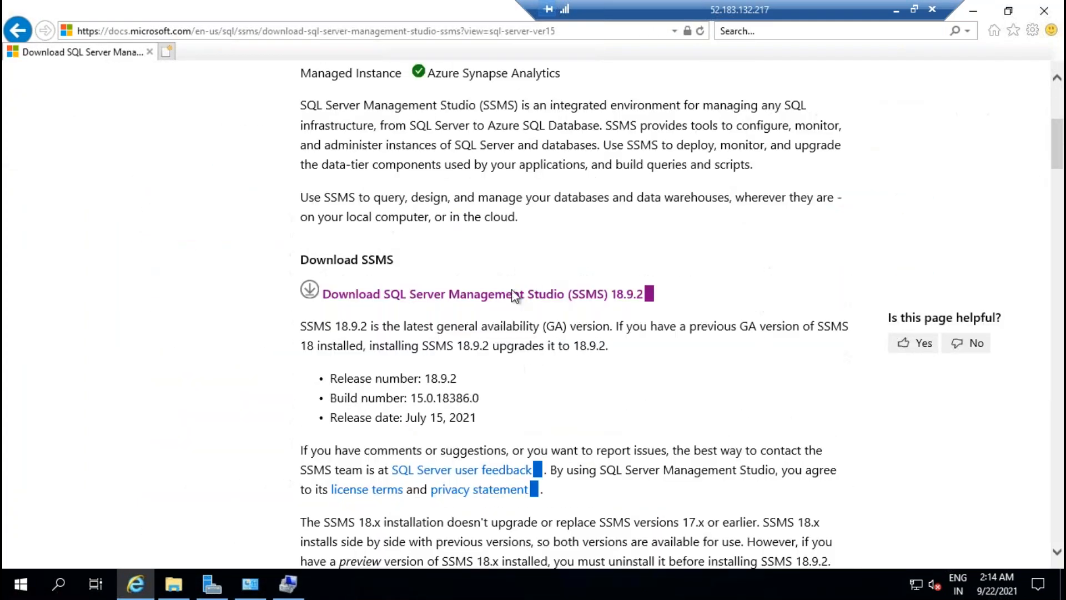
{"action": "left_click", "coordinate": [493, 295]}
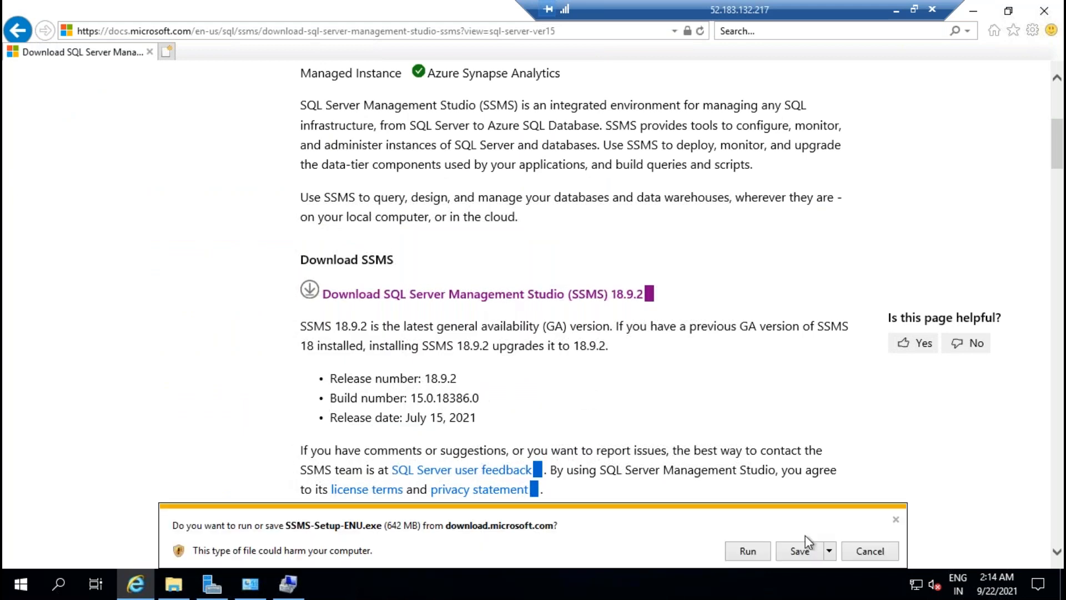
{"action": "left_click", "coordinate": [799, 552]}
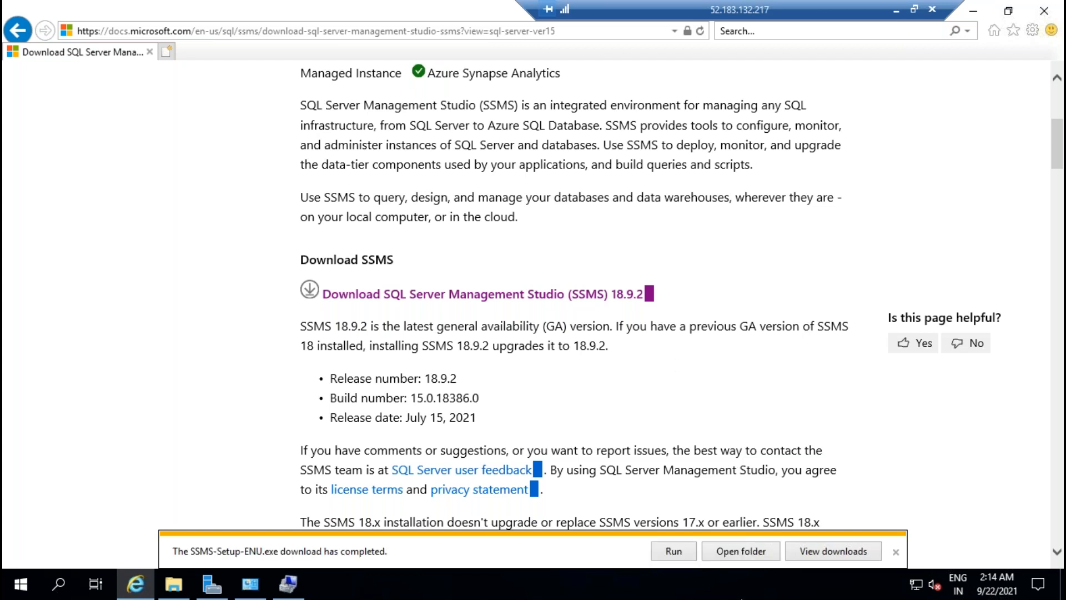
Step: Run SSMS-Setup-ENU from the Downloads folder and start the installation in the default location
{"action": "left_click", "coordinate": [754, 551]}
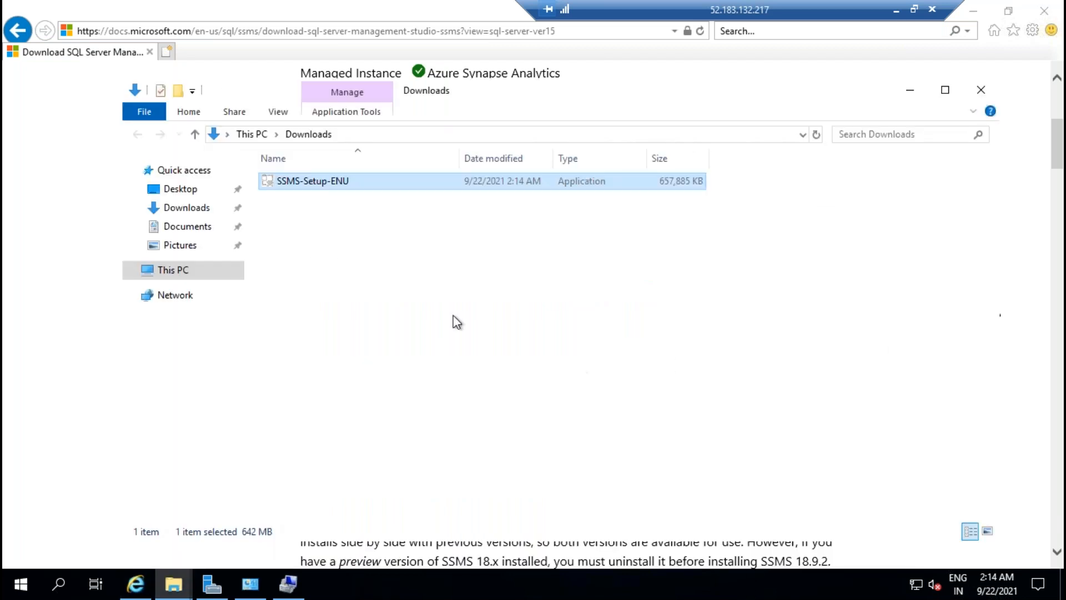
{"action": "double_click", "coordinate": [337, 185]}
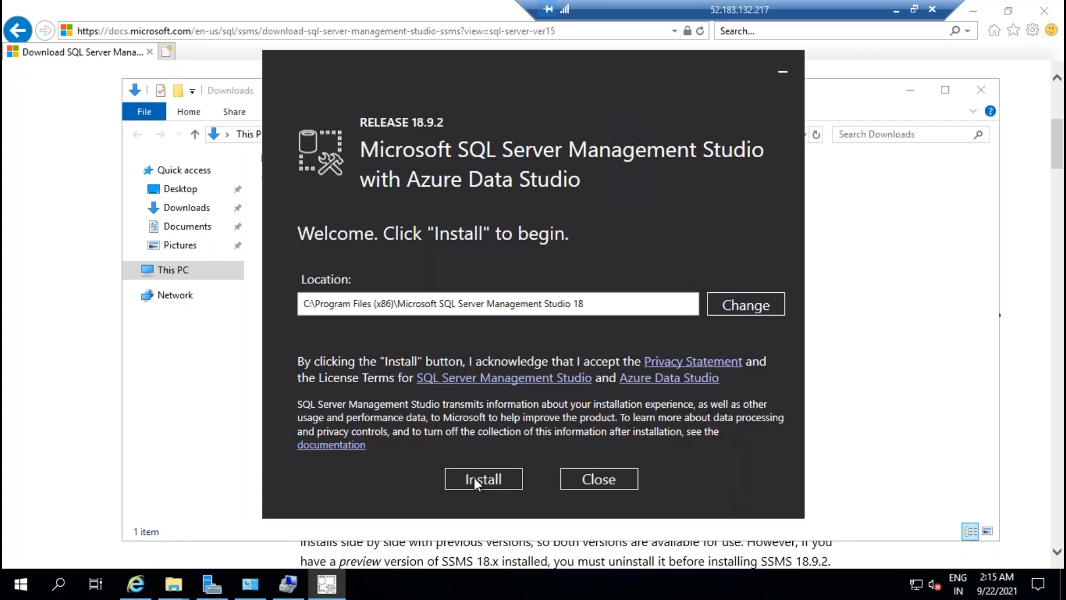
{"action": "left_click", "coordinate": [474, 477]}
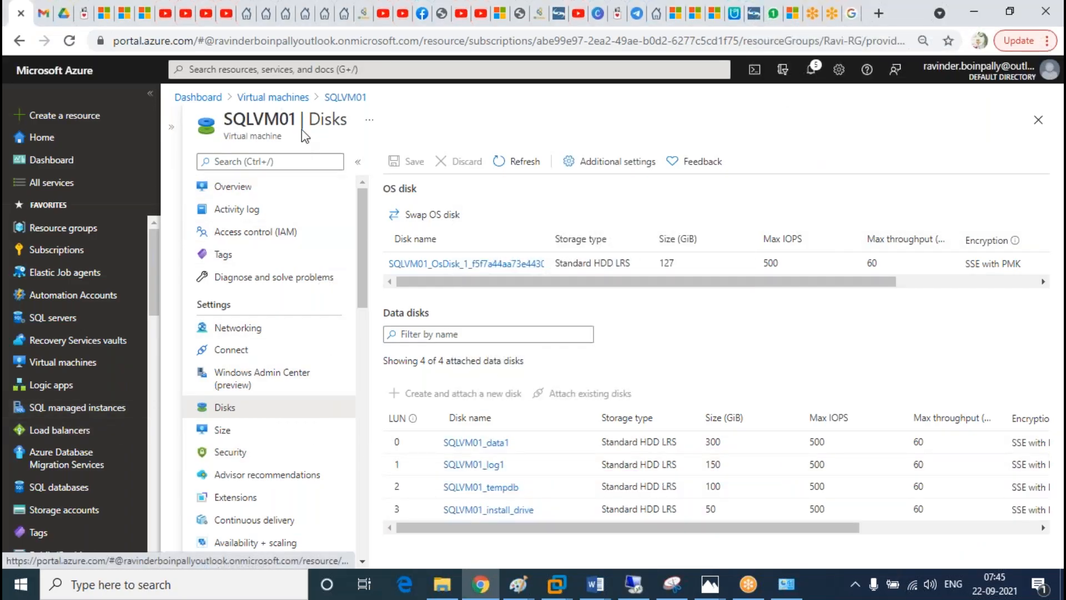
Step: Switch to the Azure portal, open the SQLVM02 virtual machine and copy its public IP address
{"action": "left_click", "coordinate": [273, 98]}
{"action": "left_click", "coordinate": [227, 293]}
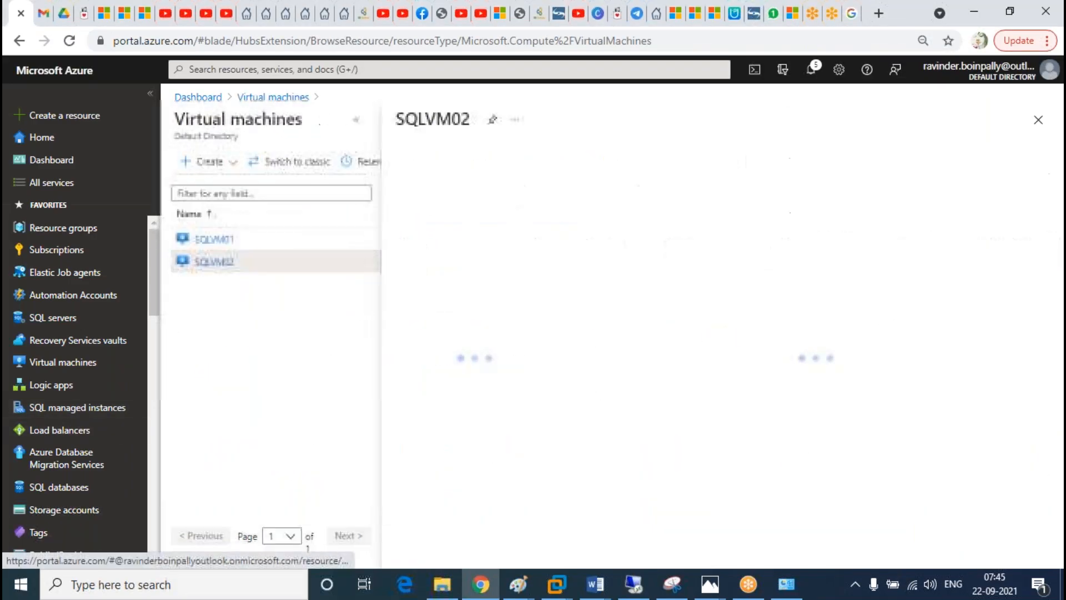
{"action": "left_click", "coordinate": [783, 285]}
Step: Launch Remote Desktop Connection with mstsc and start connecting to SQLVM02 at 52.183.134.113
{"action": "left_click", "coordinate": [269, 590]}
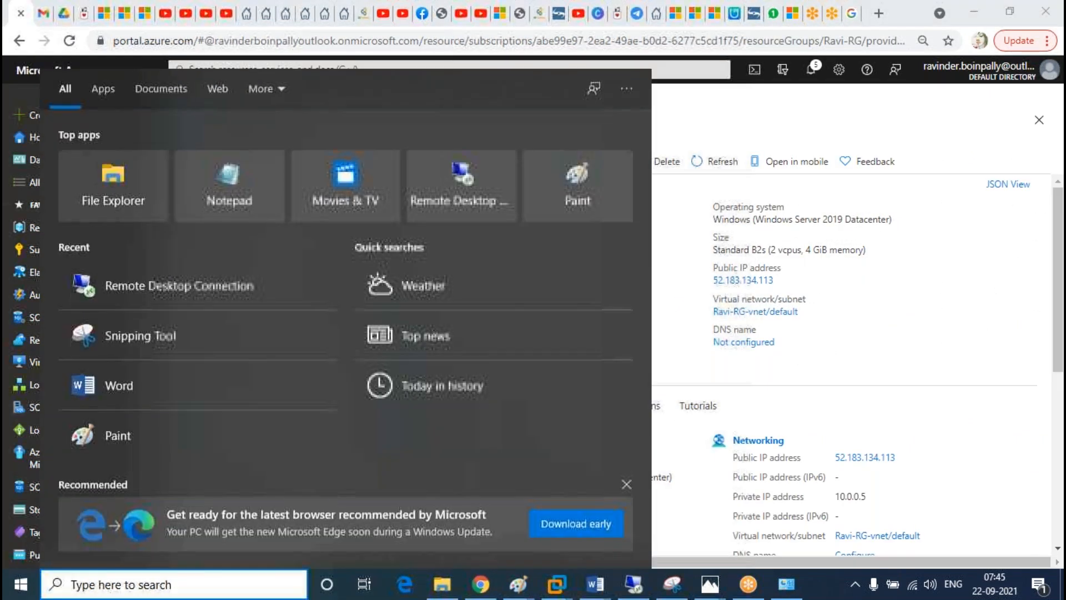
{"action": "type", "text": "mstsc"}
{"action": "key", "text": "Return"}
{"action": "key", "text": "ctrl+v"}
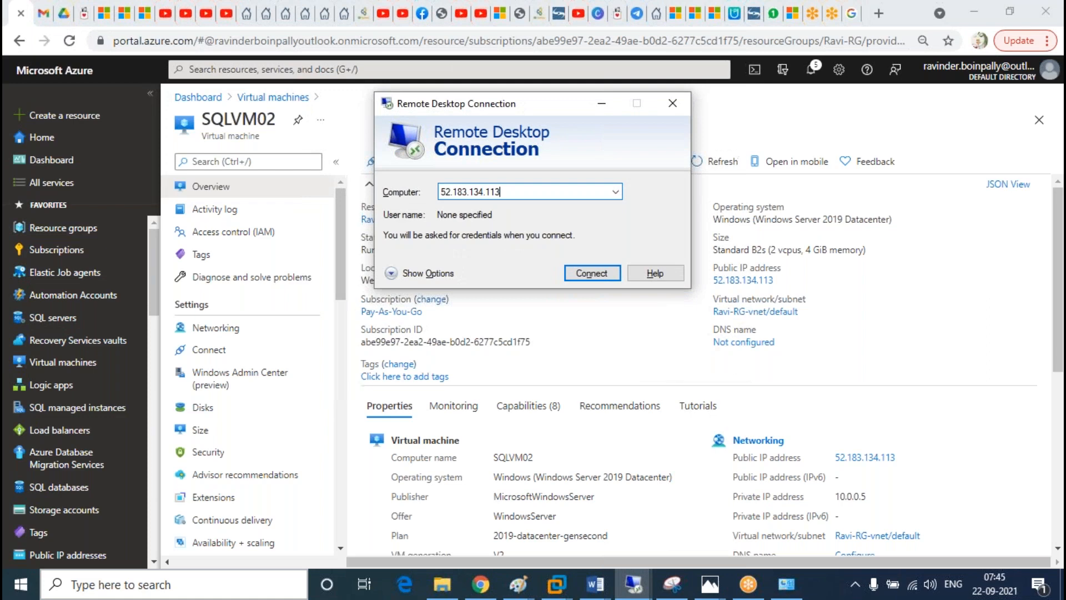
{"action": "left_click", "coordinate": [569, 272]}
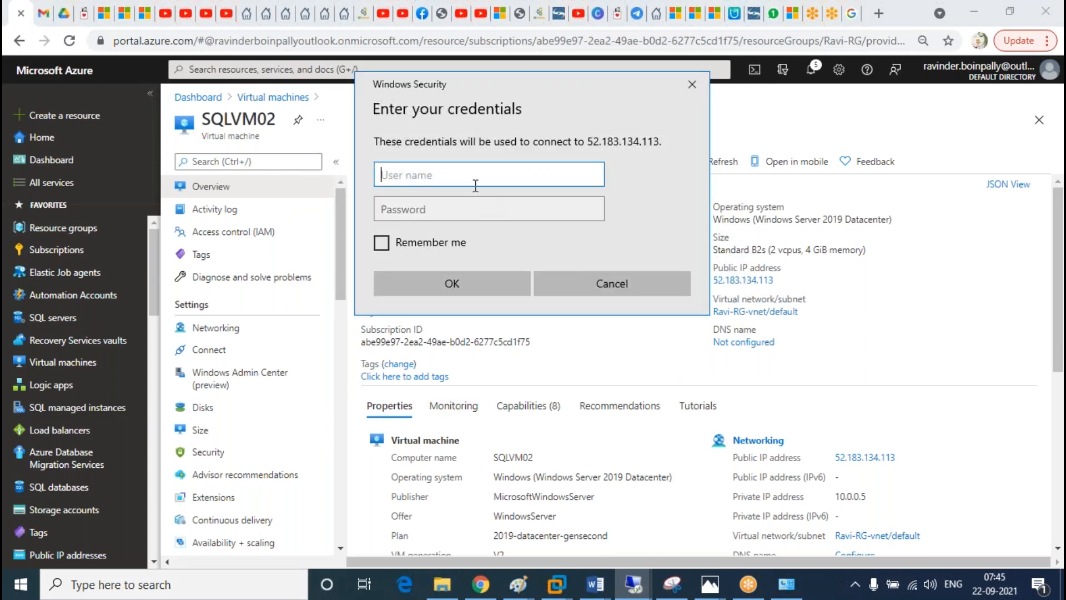
Step: Sign in to SQLVM02 with the administrator's user name and account password, accepting the certificate prompt
{"action": "type", "text": "Ravinder"}
{"action": "key", "text": "Tab"}
{"action": "type", "text": "P"}
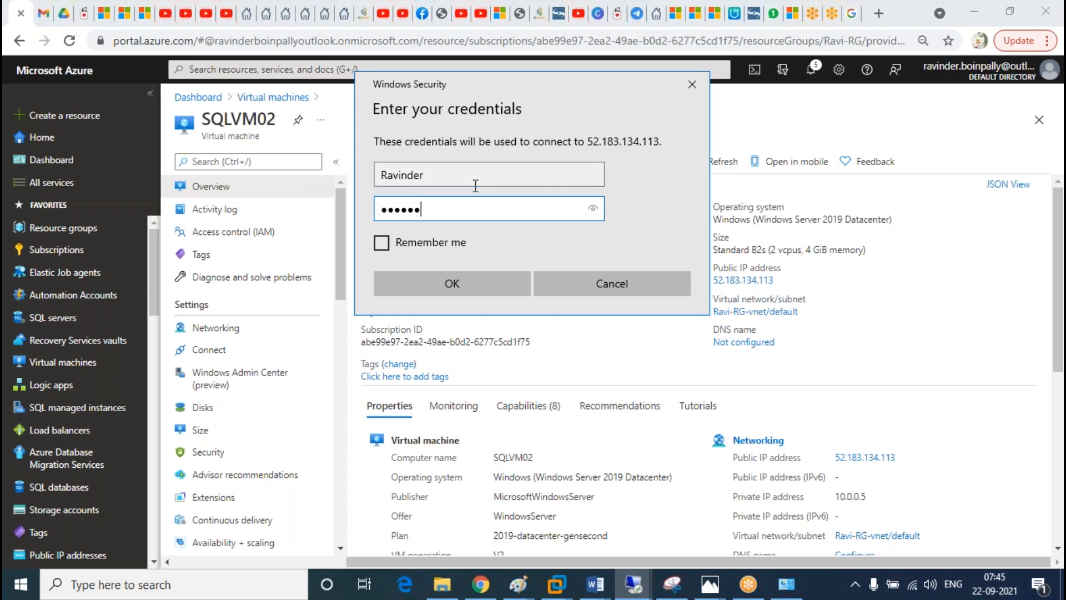
{"action": "key", "text": "Return"}
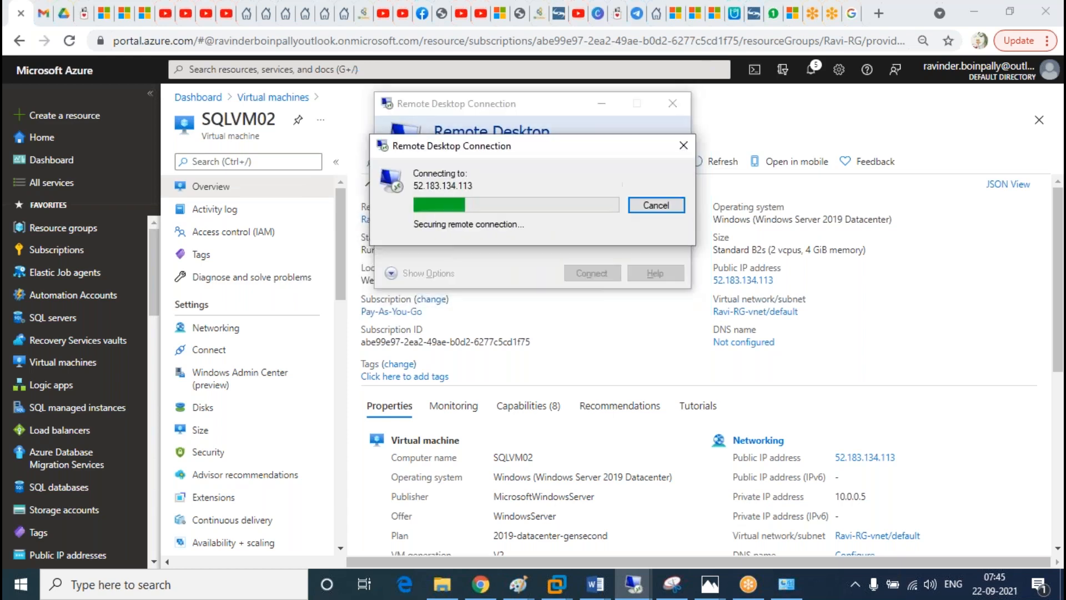
{"action": "left_click", "coordinate": [581, 331]}
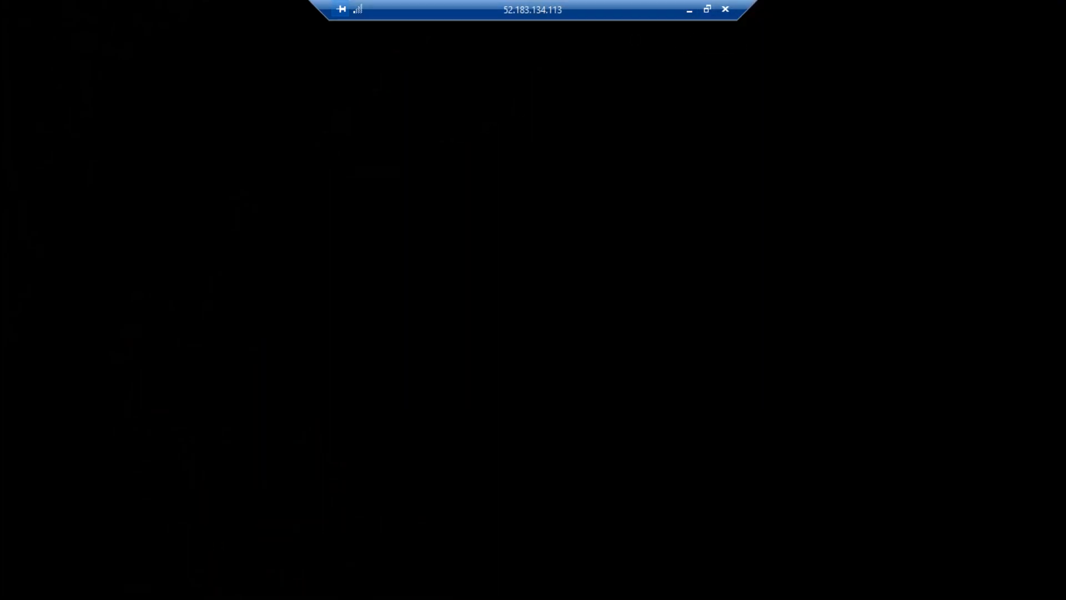
Step: Minimize the remote session and open SQLVM02's Disks page in the Azure portal, collapsing the virtual machines list
{"action": "left_click", "coordinate": [689, 10]}
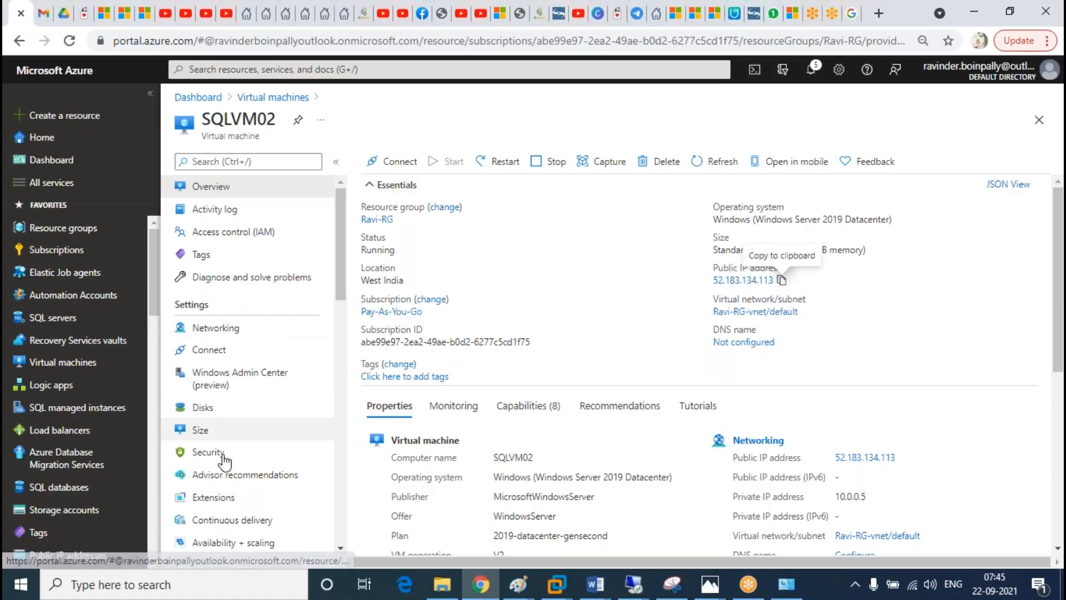
{"action": "left_click", "coordinate": [202, 433]}
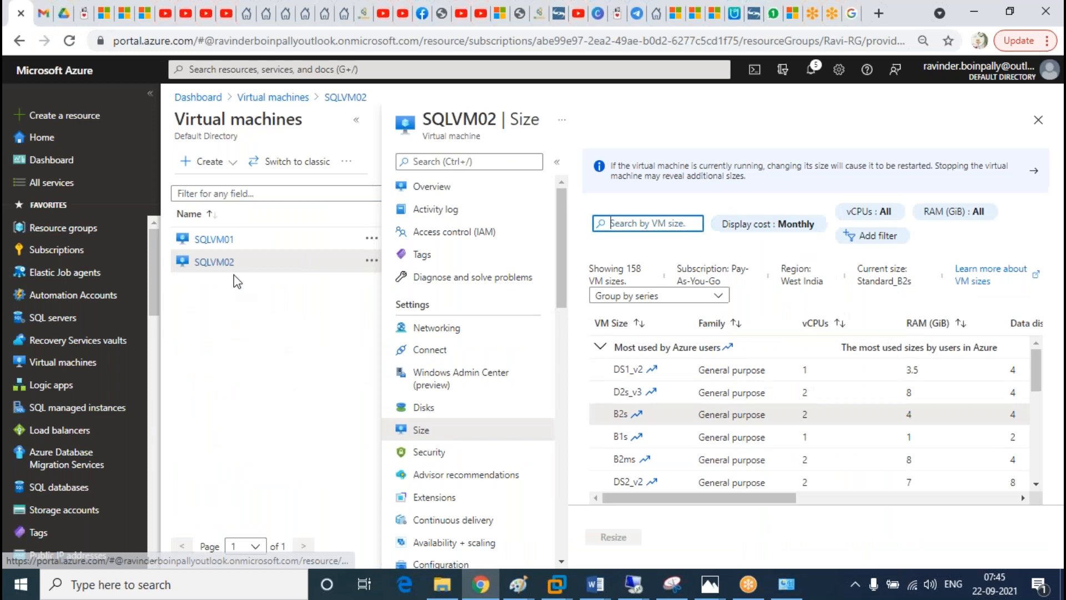
{"action": "left_click", "coordinate": [432, 409]}
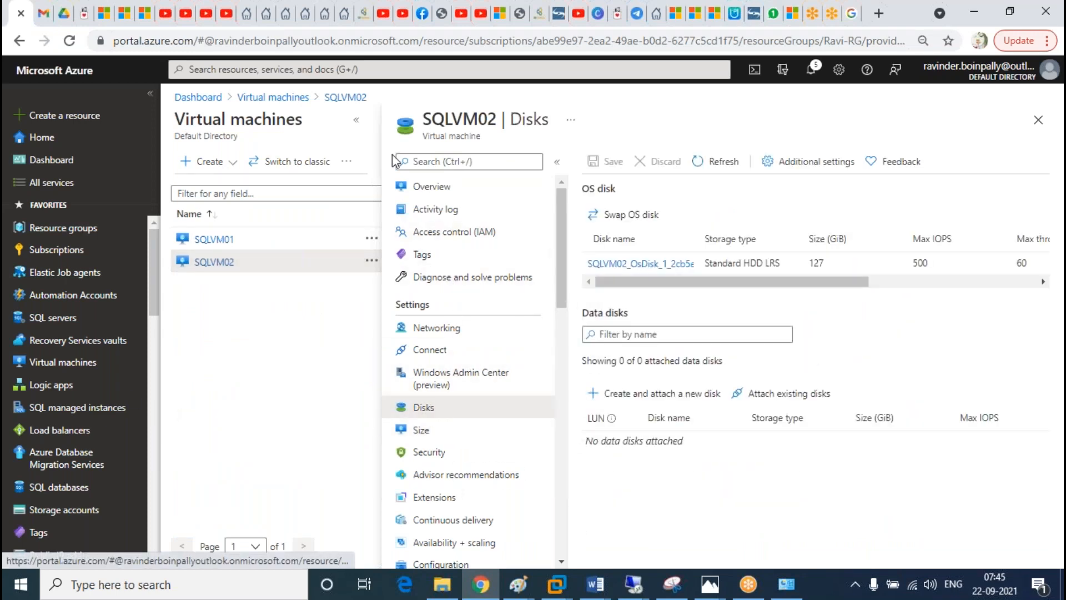
{"action": "left_click", "coordinate": [356, 120]}
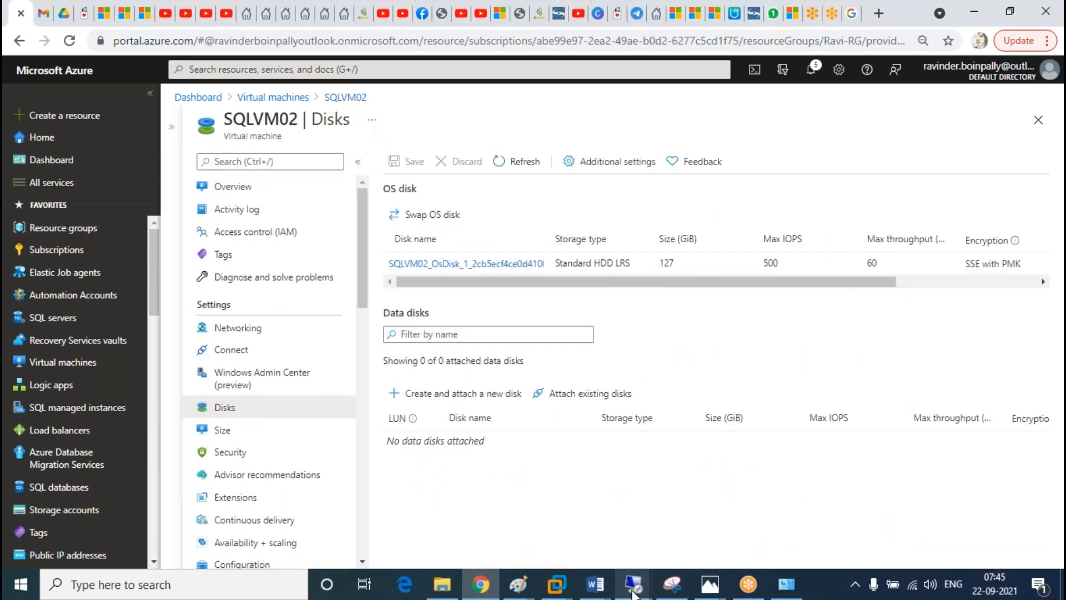
Step: Return to the SQLVM02 remote session, allow network discovery, and show This PC in a maximized File Explorer window
{"action": "mouse_move", "coordinate": [633, 584]}
{"action": "left_click", "coordinate": [698, 481]}
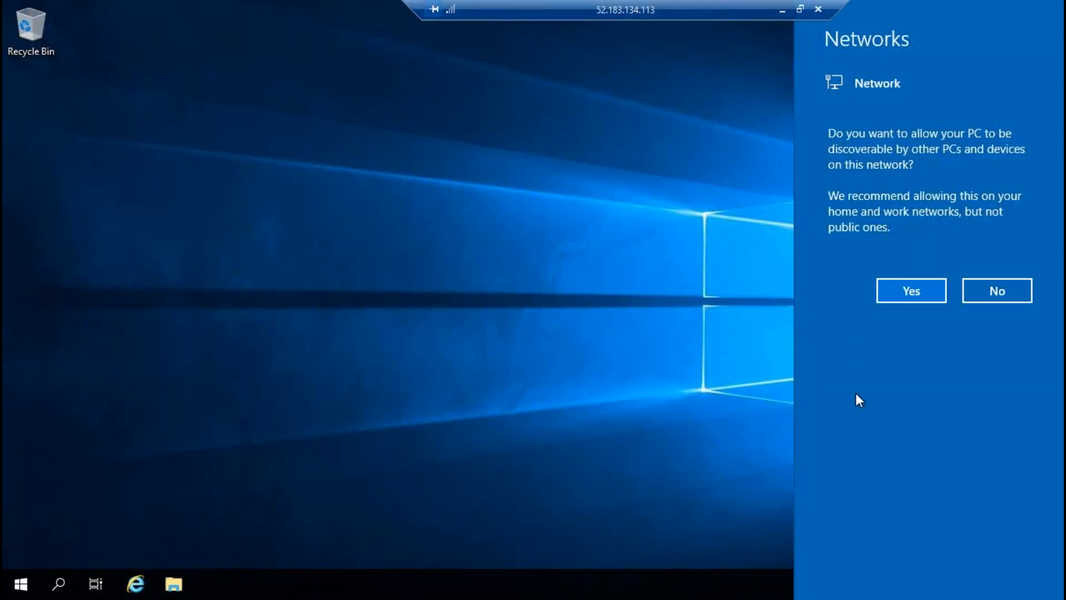
{"action": "left_click", "coordinate": [911, 290]}
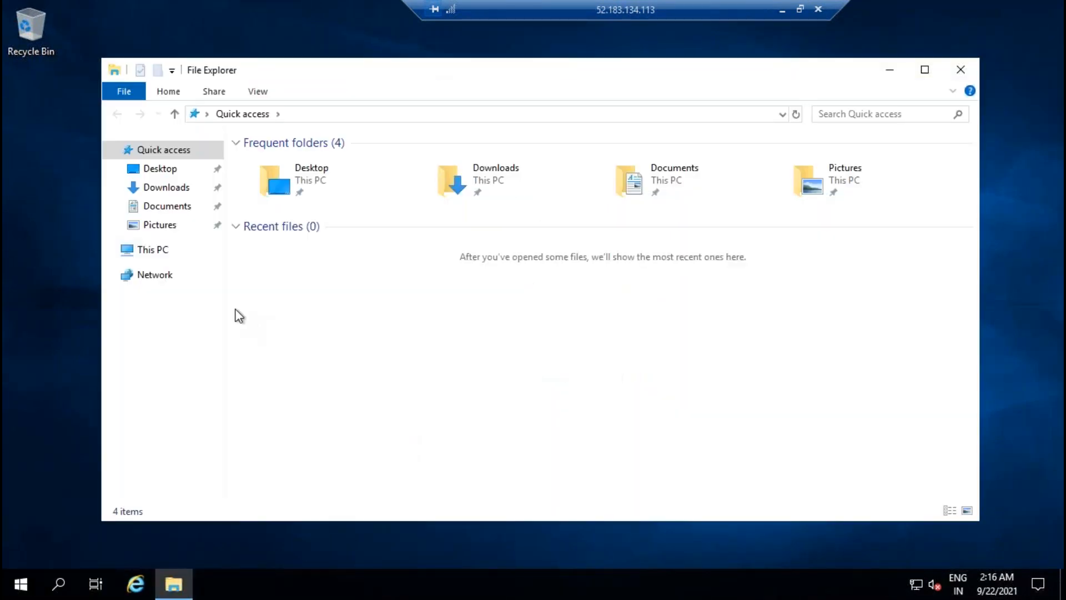
{"action": "left_click", "coordinate": [167, 256]}
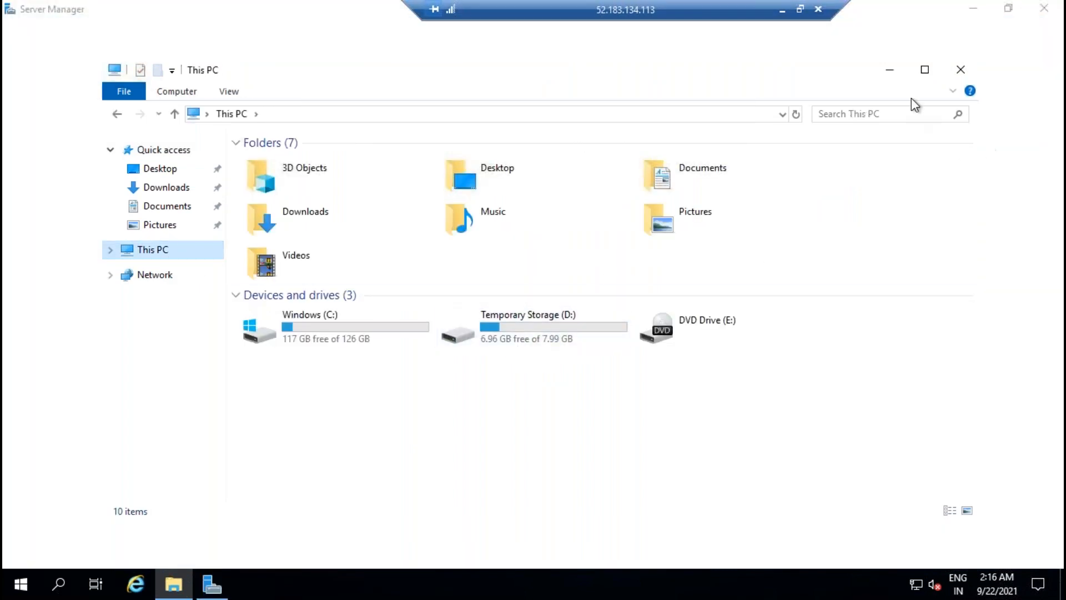
{"action": "left_click", "coordinate": [924, 69]}
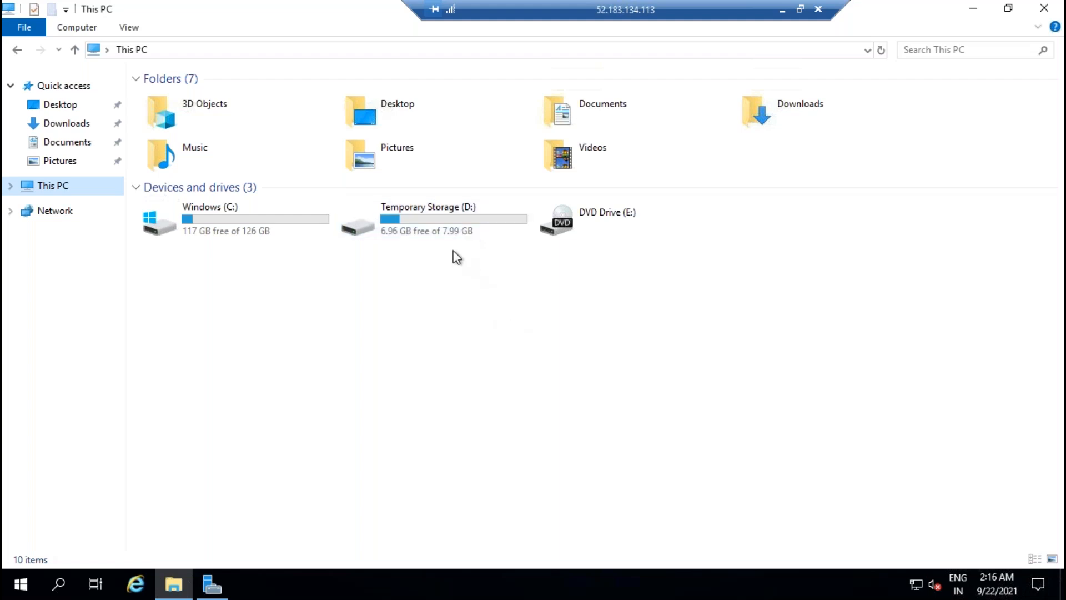
Step: Launch Computer Management from Server Manager on SQLVM02 and display Disk Management in a maximized window
{"action": "left_click", "coordinate": [226, 591]}
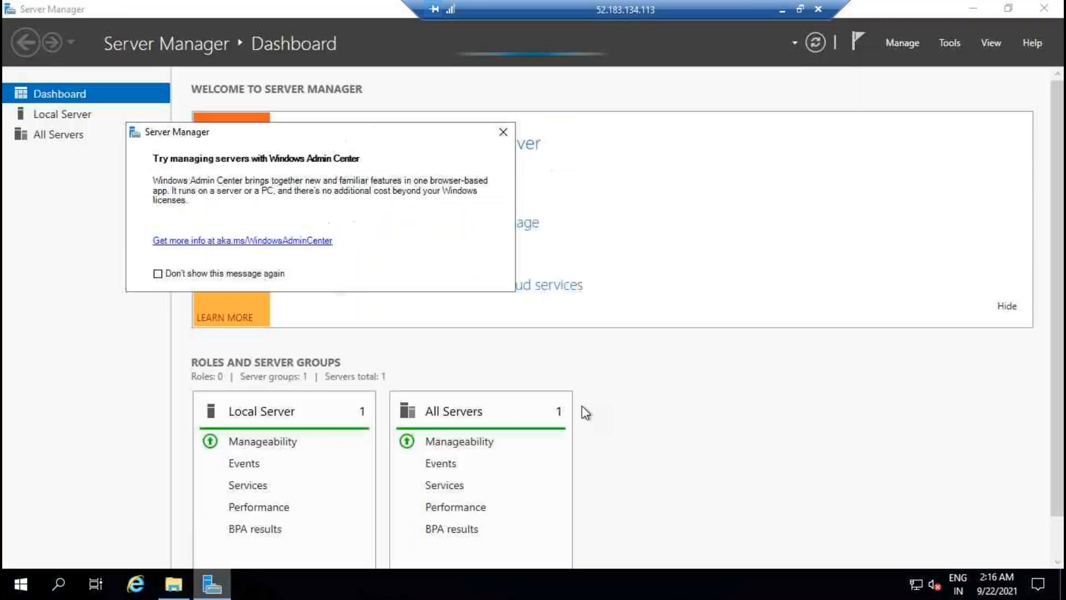
{"action": "left_click", "coordinate": [950, 44]}
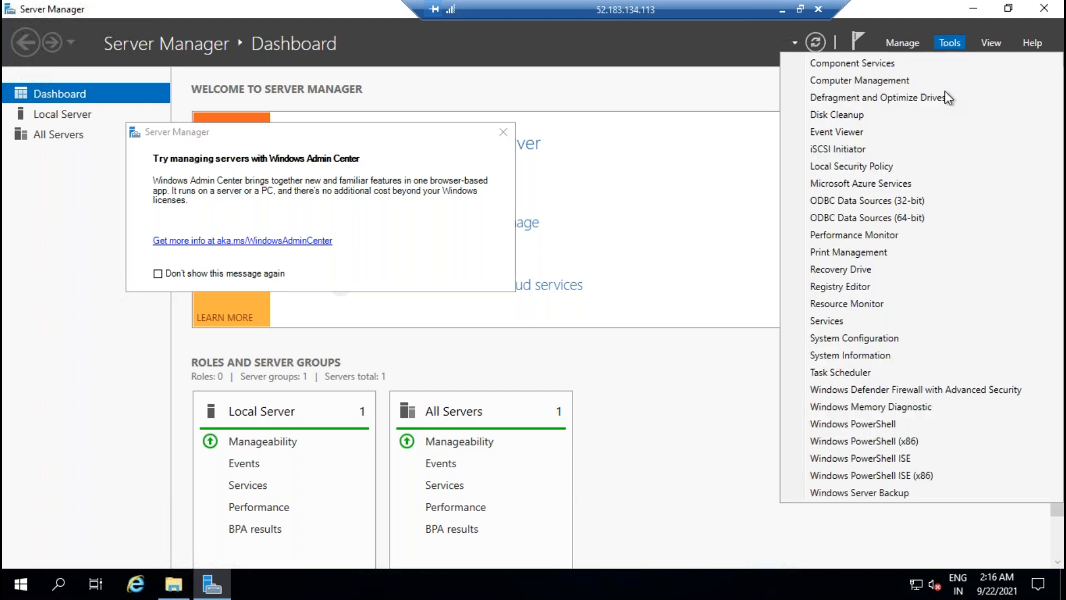
{"action": "left_click", "coordinate": [891, 81]}
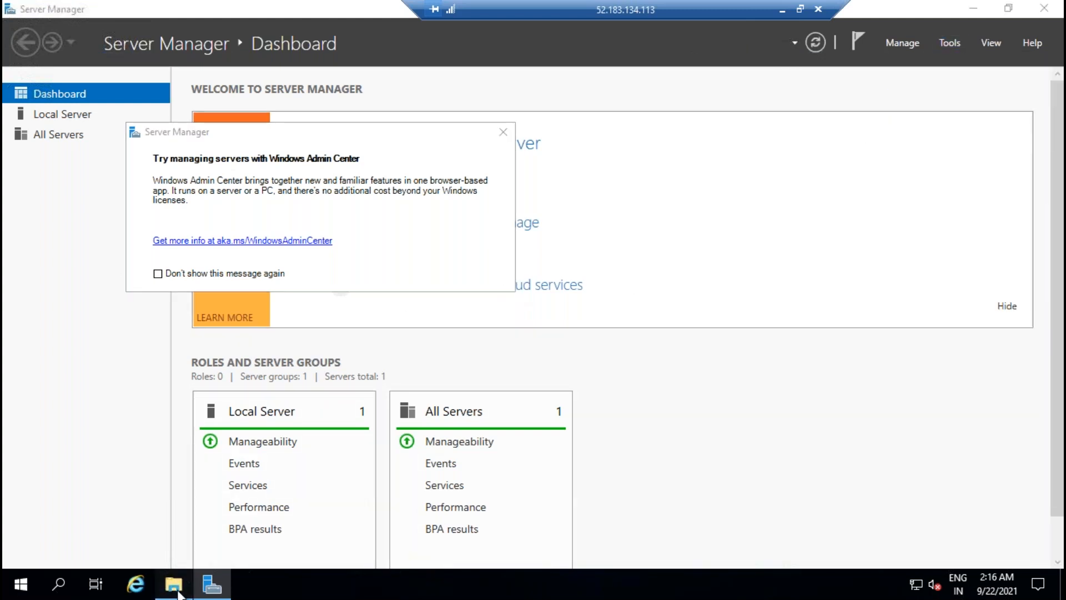
{"action": "left_click", "coordinate": [174, 584]}
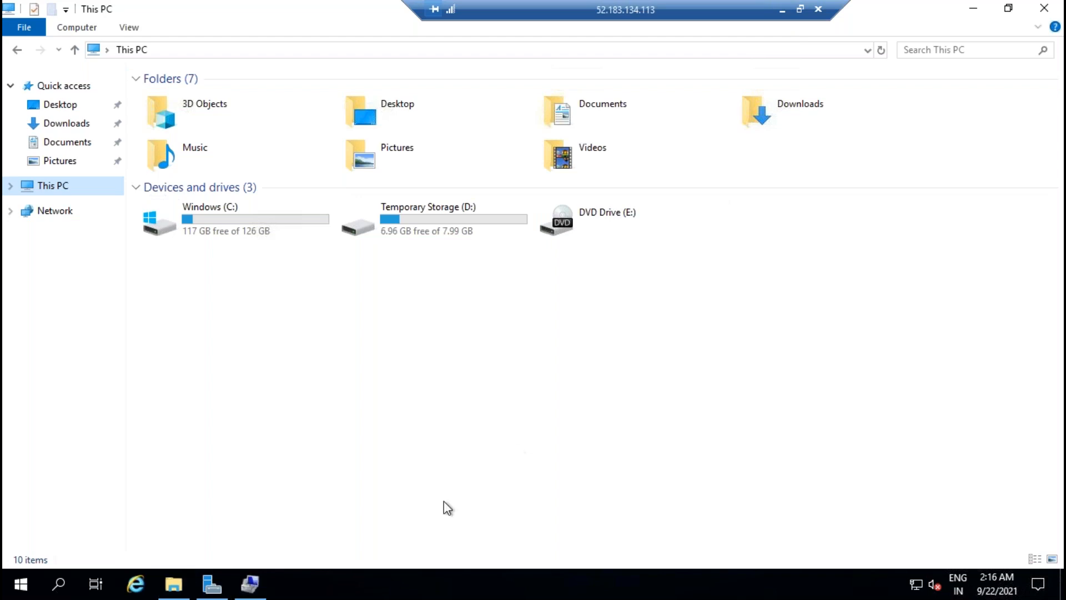
{"action": "left_click", "coordinate": [246, 591]}
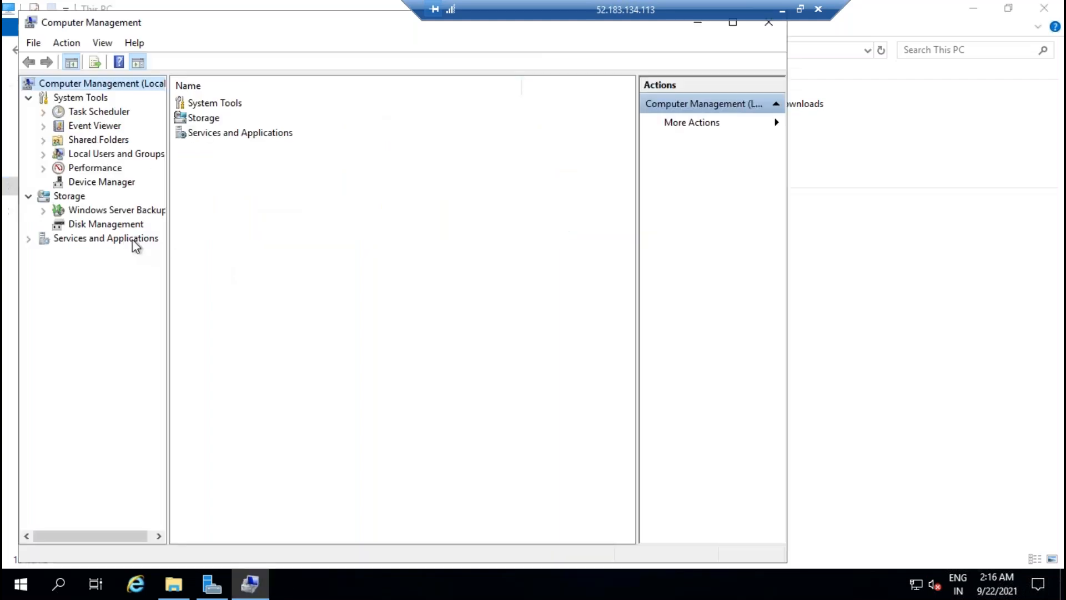
{"action": "left_click", "coordinate": [125, 225]}
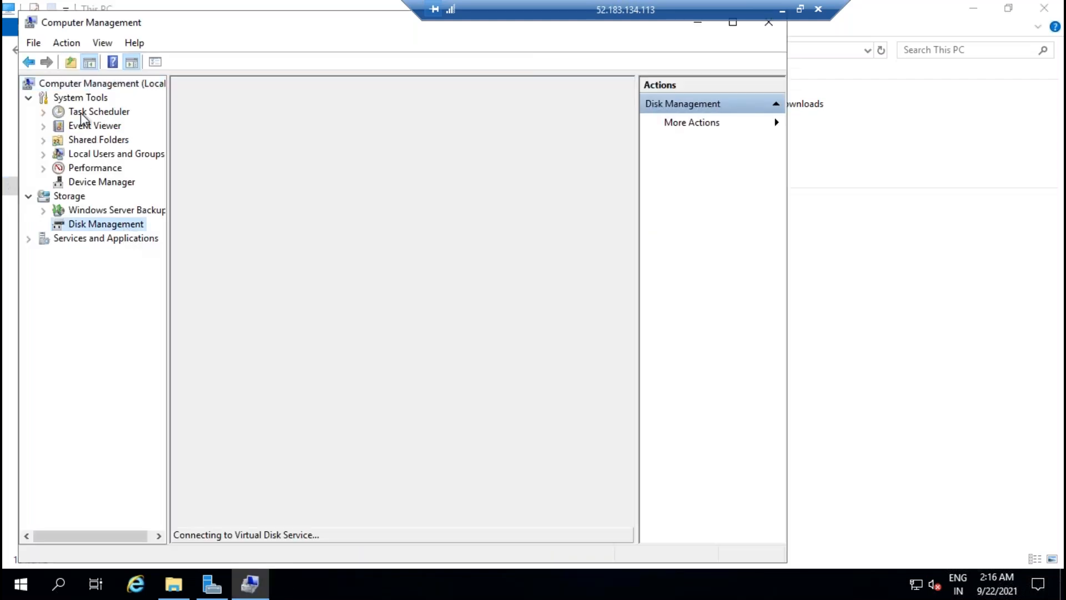
{"action": "double_click", "coordinate": [305, 26]}
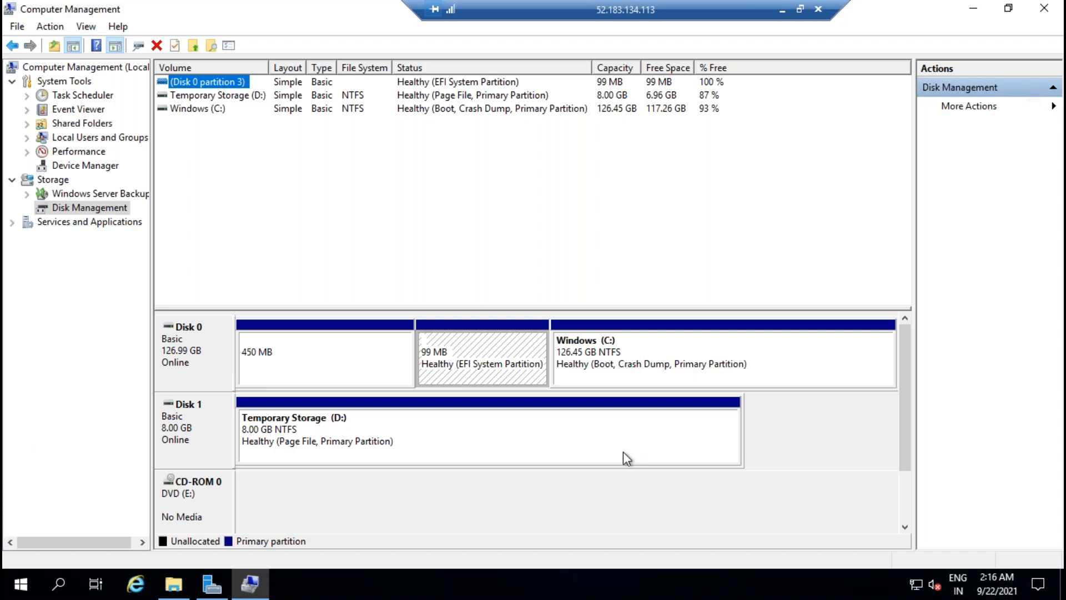
Step: Minimize the remote session and add a new data disk named SQLVM02_data to SQLVM02 in the Azure portal
{"action": "left_click", "coordinate": [785, 11]}
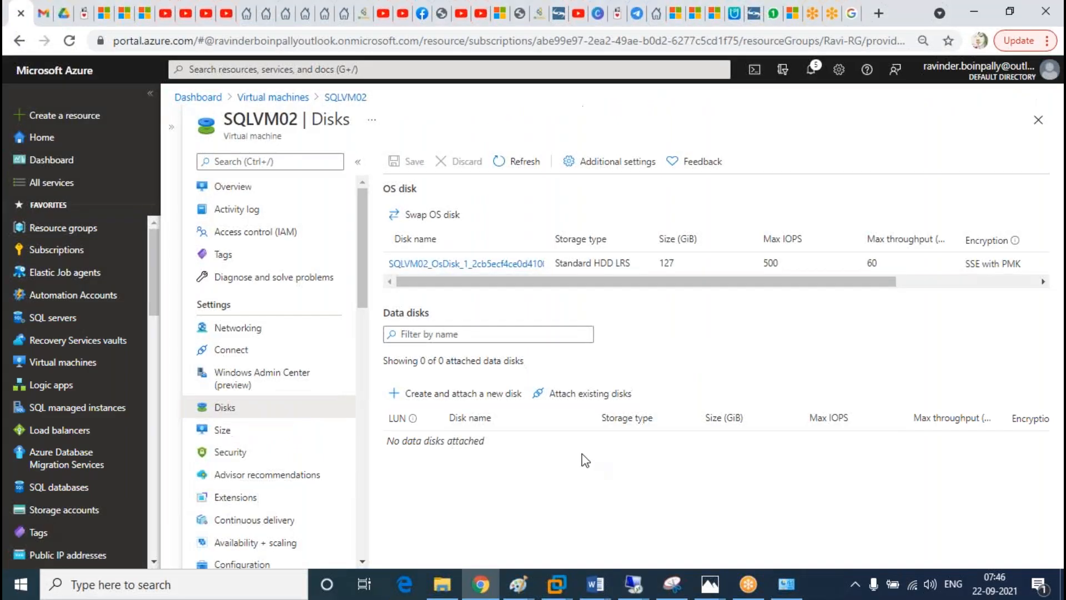
{"action": "left_click", "coordinate": [488, 395]}
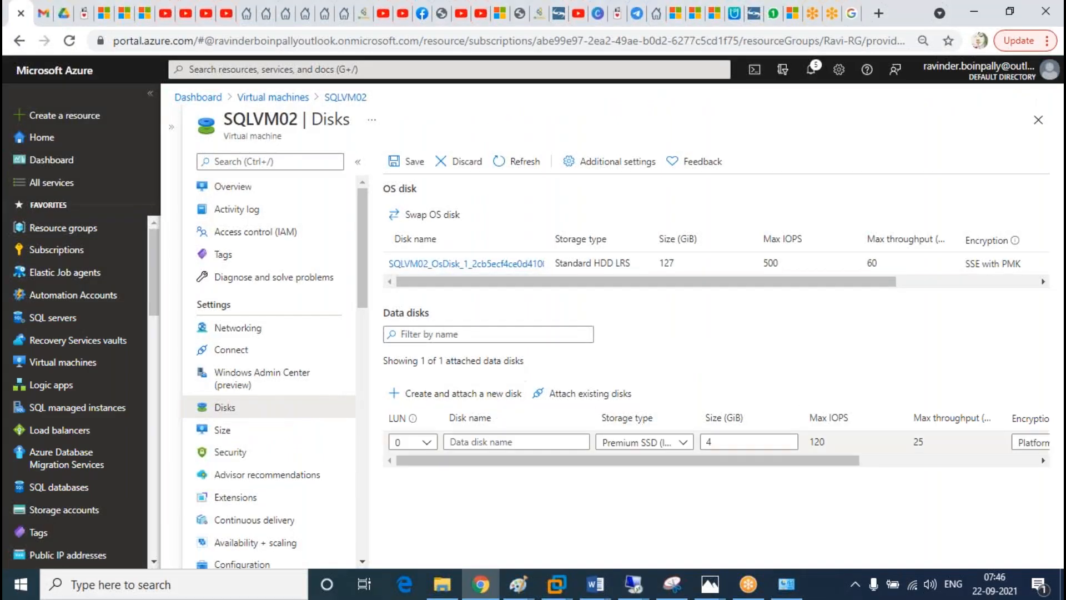
{"action": "left_click", "coordinate": [519, 443]}
{"action": "type", "text": "SQLVM02"}
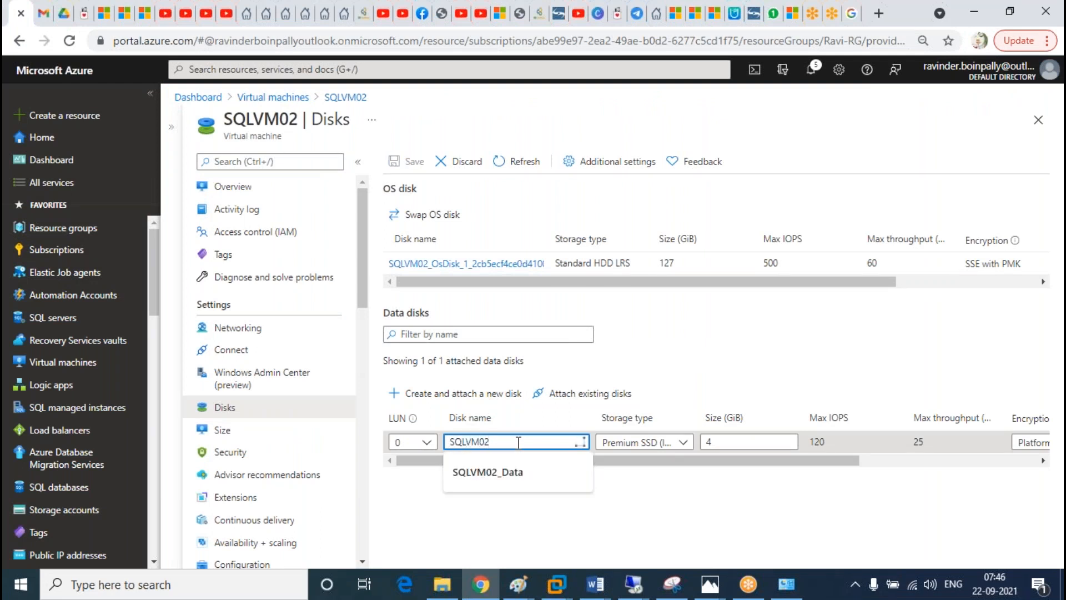
{"action": "type", "text": "_data"}
{"action": "left_click", "coordinate": [653, 515]}
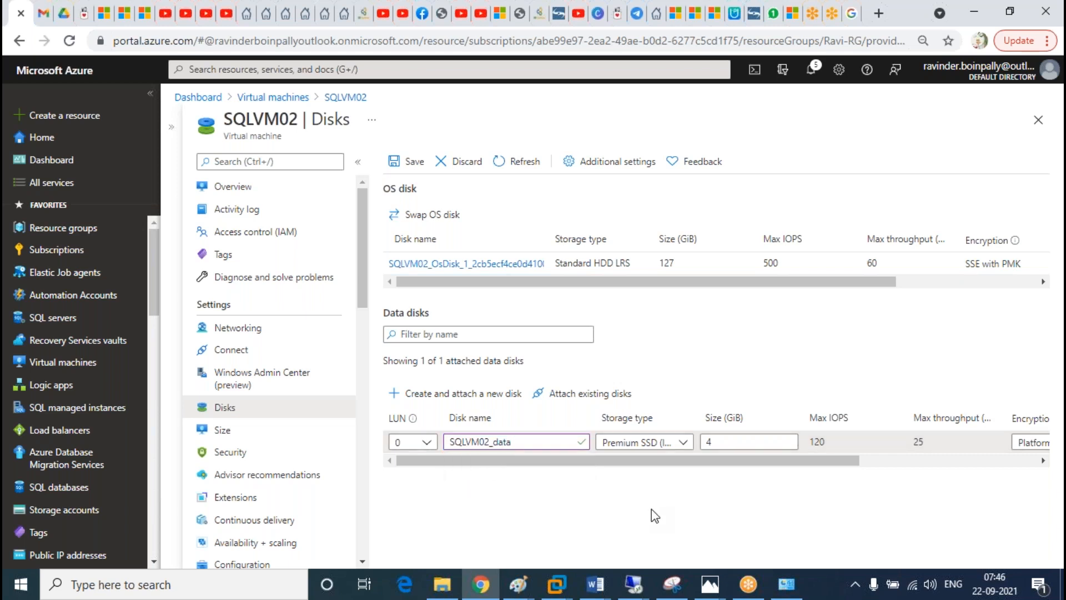
Step: Set the SQLVM02_data disk to Standard HDD storage with a size of 200 GiB and save the disk configuration
{"action": "left_click", "coordinate": [673, 451]}
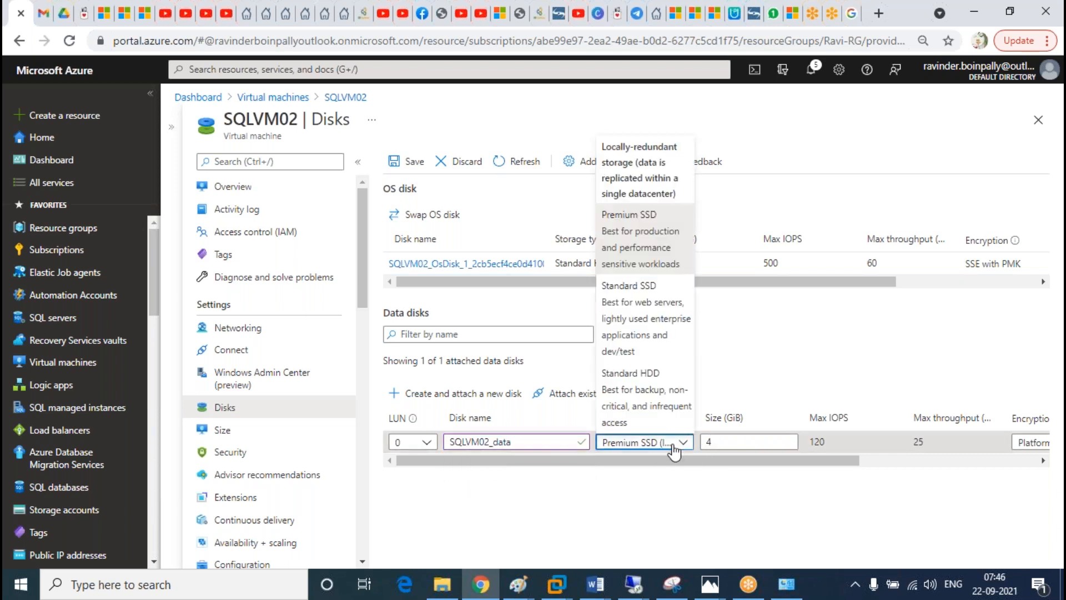
{"action": "left_click", "coordinate": [638, 388]}
{"action": "double_click", "coordinate": [768, 448]}
{"action": "type", "text": "32"}
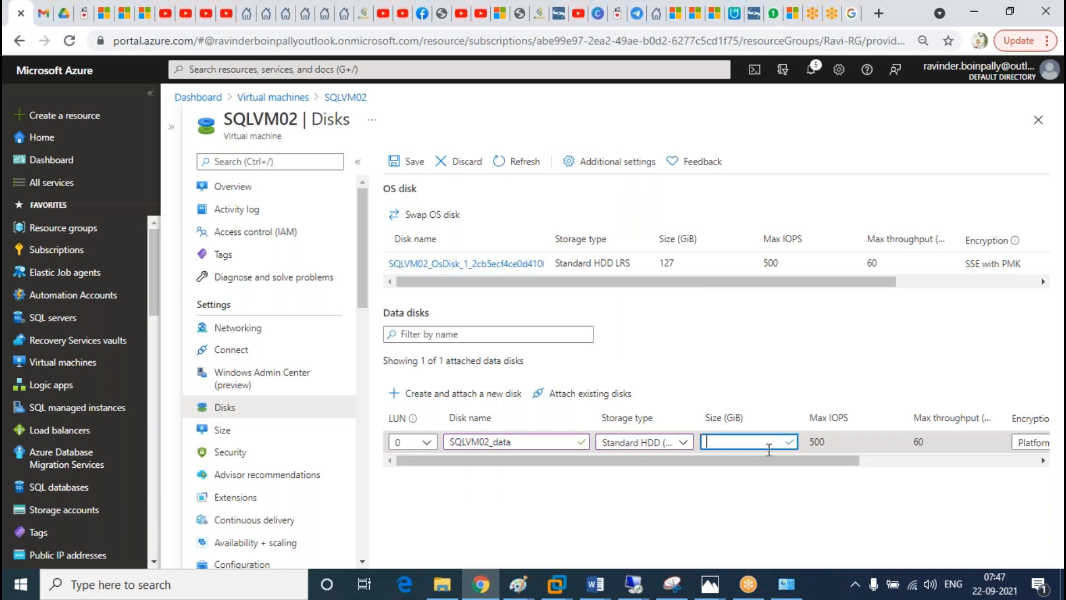
{"action": "type", "text": "200"}
{"action": "left_click", "coordinate": [778, 368]}
{"action": "left_click", "coordinate": [408, 161]}
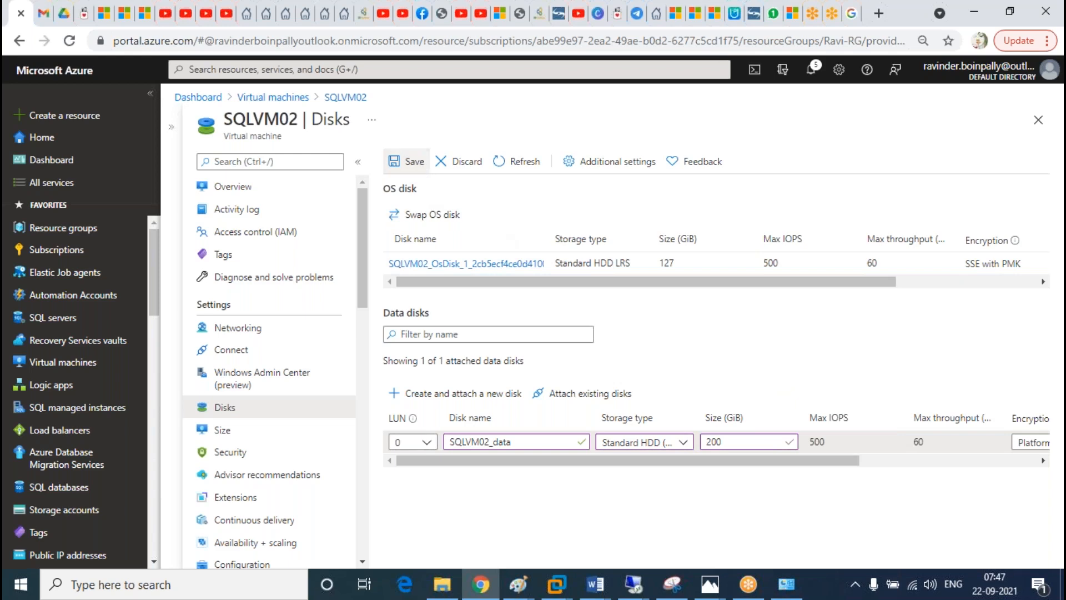
Step: Return to the SQLVM02 remote session and initialize Disk 2 with the GPT partition style
{"action": "mouse_move", "coordinate": [634, 584]}
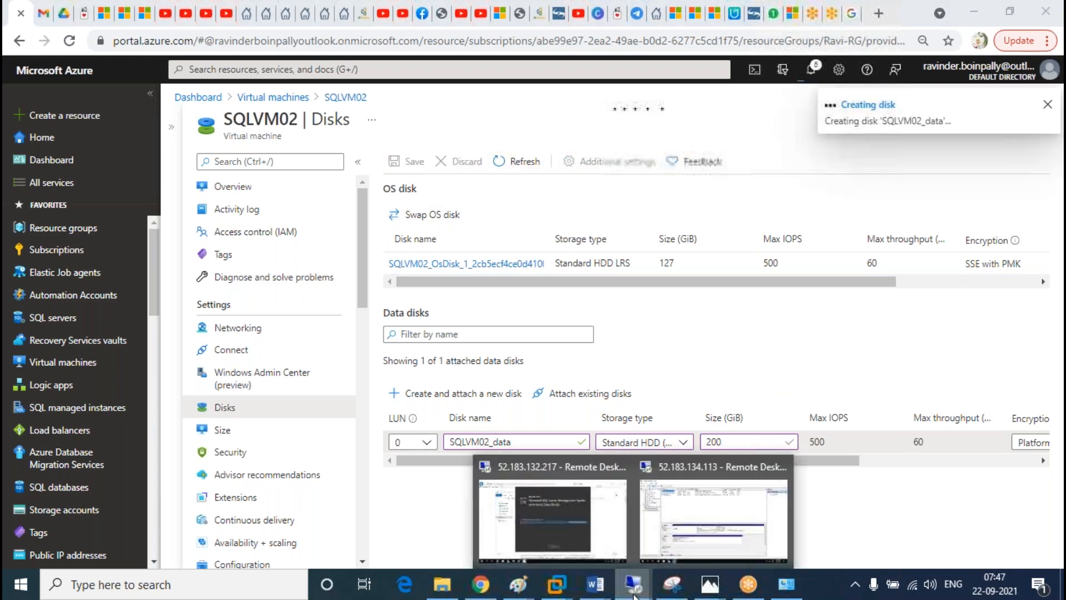
{"action": "left_click", "coordinate": [666, 527]}
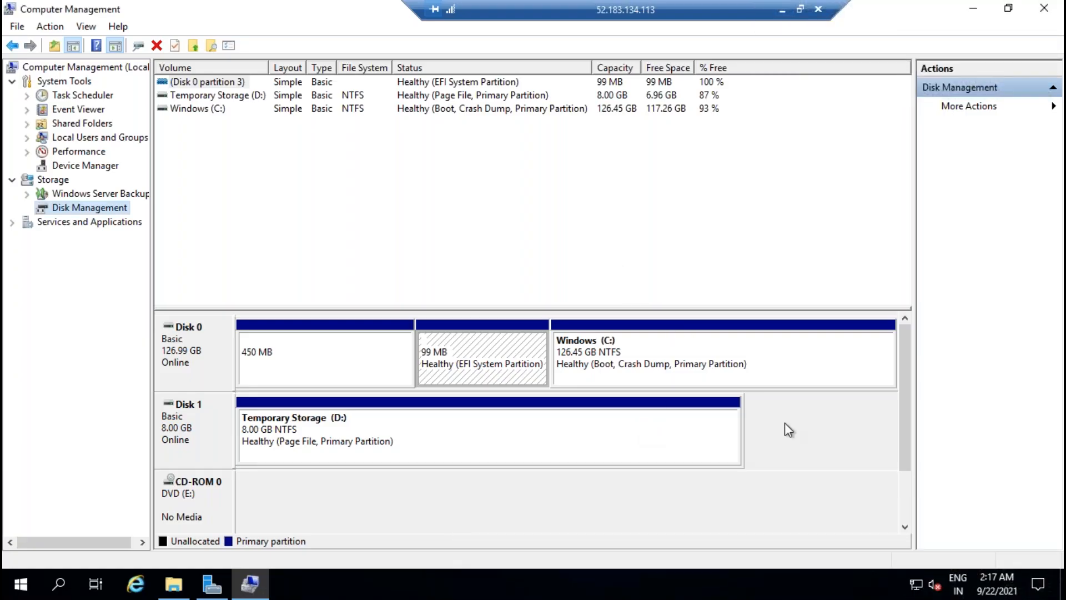
{"action": "left_click_drag", "start_coordinate": [900, 426], "coordinate": [889, 377]}
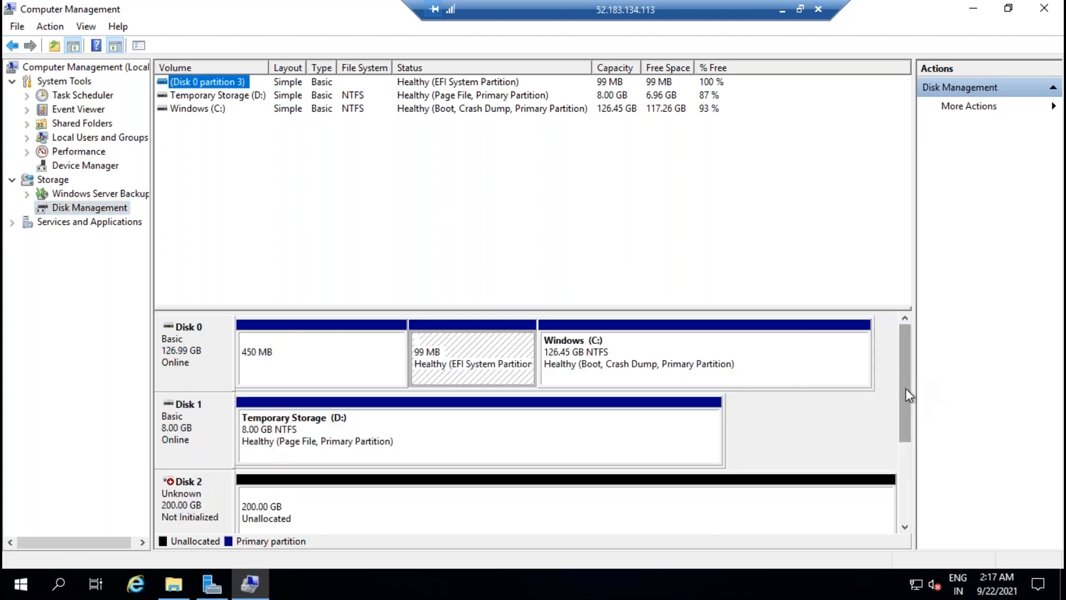
{"action": "left_click_drag", "start_coordinate": [904, 419], "coordinate": [902, 442]}
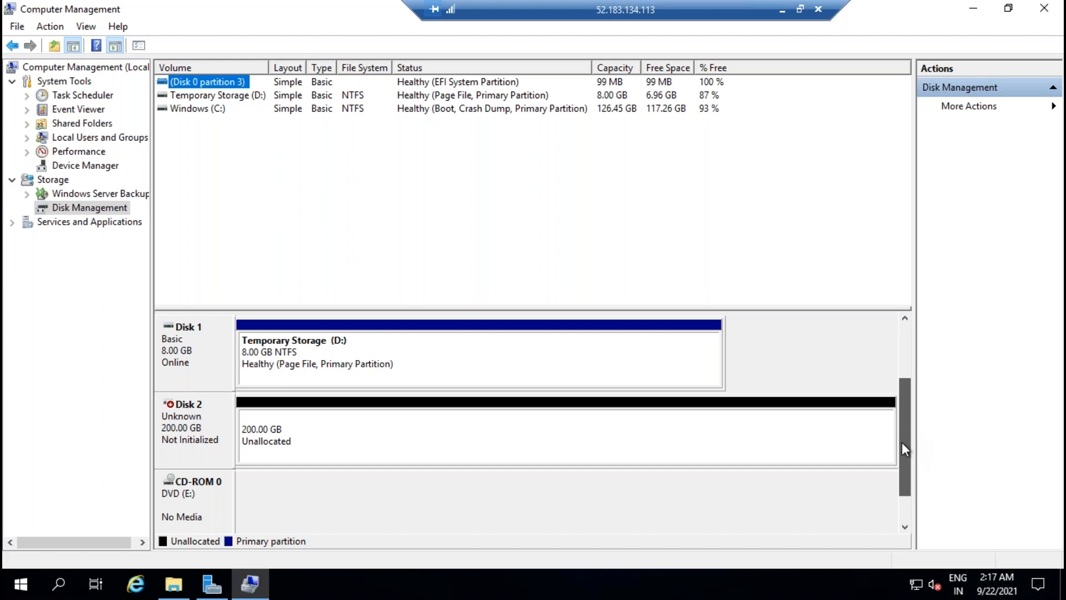
{"action": "right_click", "coordinate": [189, 424]}
{"action": "left_click", "coordinate": [243, 431]}
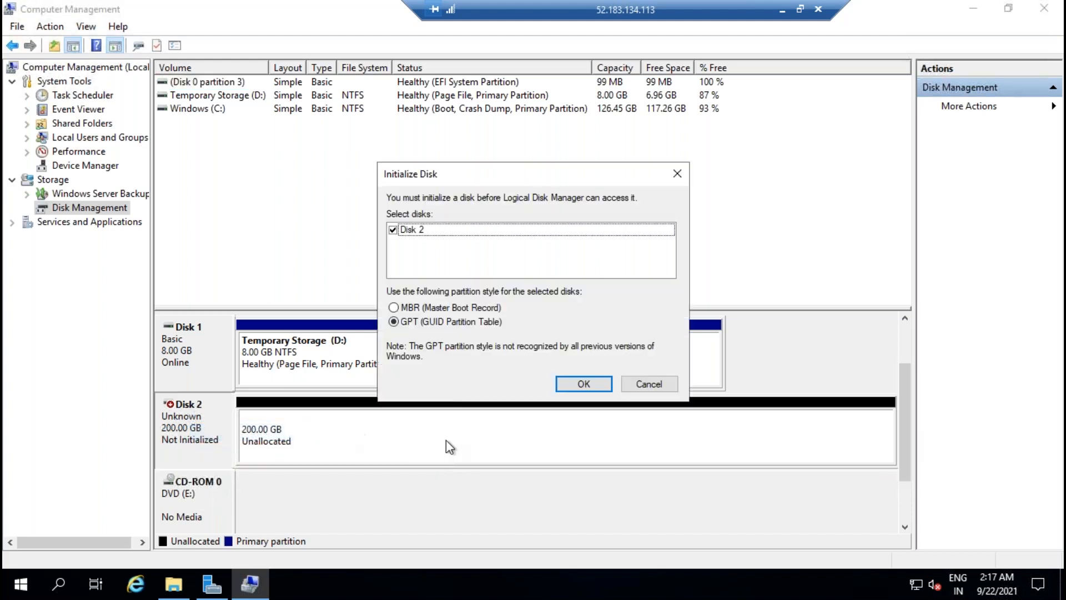
{"action": "left_click", "coordinate": [579, 384]}
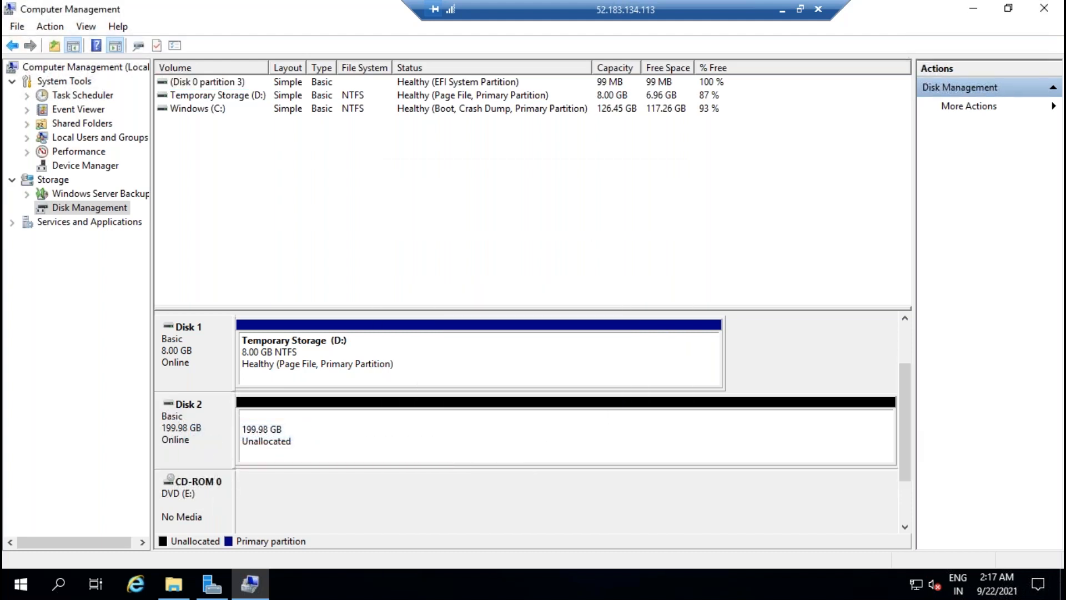
Step: Create a simple volume on Disk 2's unallocated space, accepting all default wizard settings
{"action": "right_click", "coordinate": [296, 445]}
{"action": "left_click", "coordinate": [370, 317]}
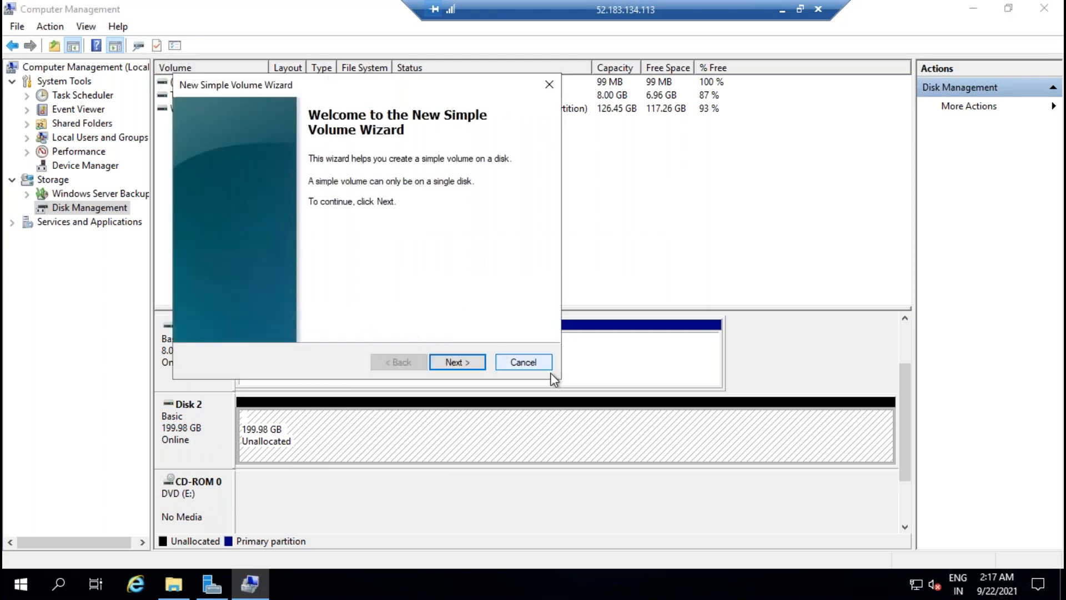
{"action": "left_click", "coordinate": [469, 362]}
{"action": "left_click", "coordinate": [468, 362]}
{"action": "left_click", "coordinate": [471, 359]}
{"action": "left_click", "coordinate": [472, 360]}
{"action": "left_click", "coordinate": [471, 360]}
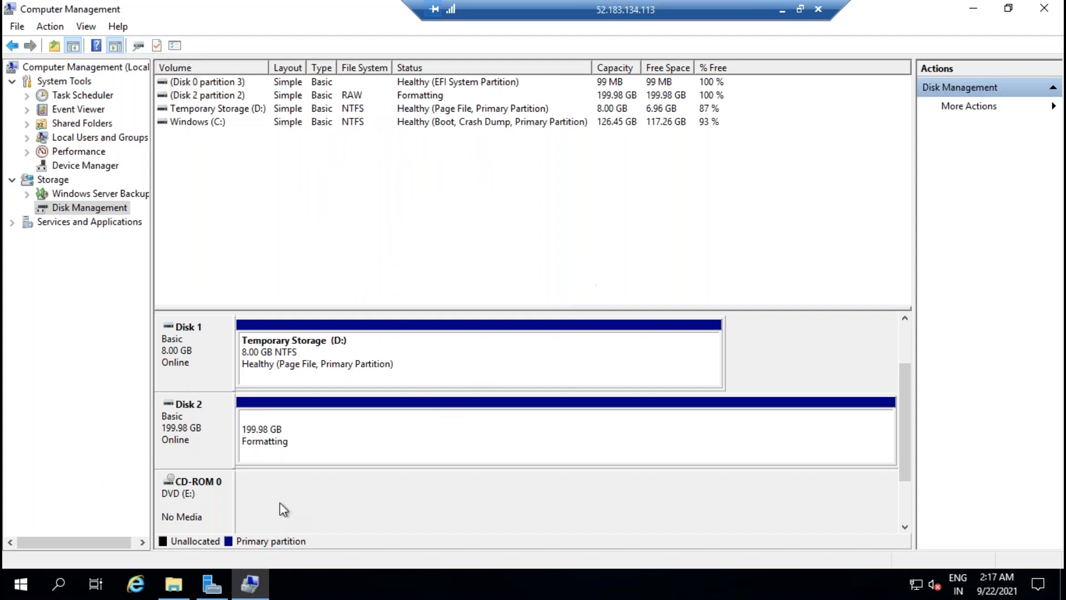
Step: Show This PC in File Explorer on SQLVM02 and examine its list of drives
{"action": "left_click", "coordinate": [174, 585]}
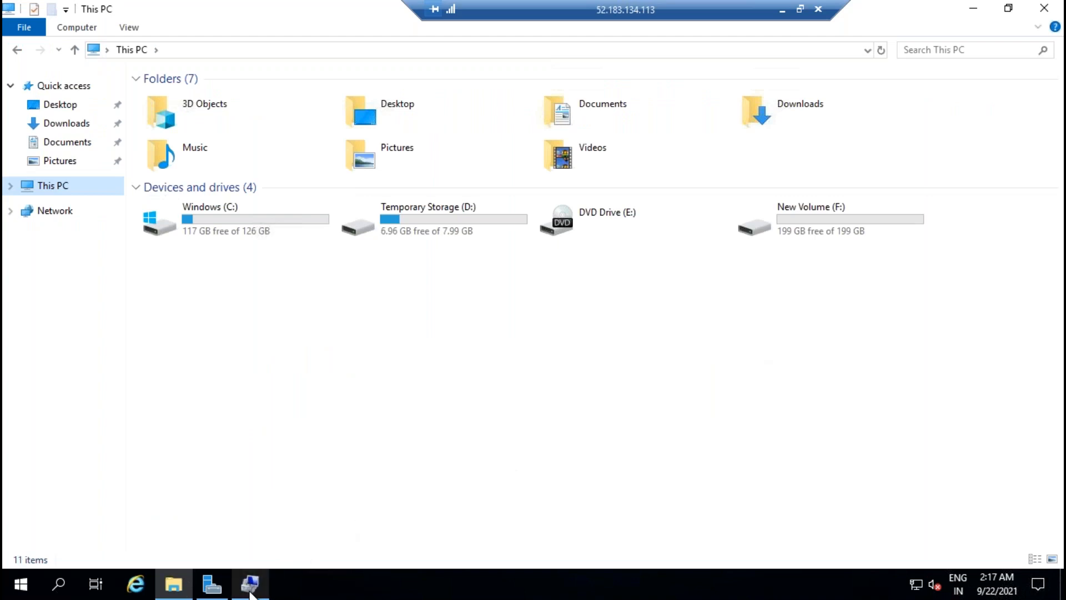
{"action": "left_click", "coordinate": [250, 583]}
{"action": "left_click", "coordinate": [178, 593]}
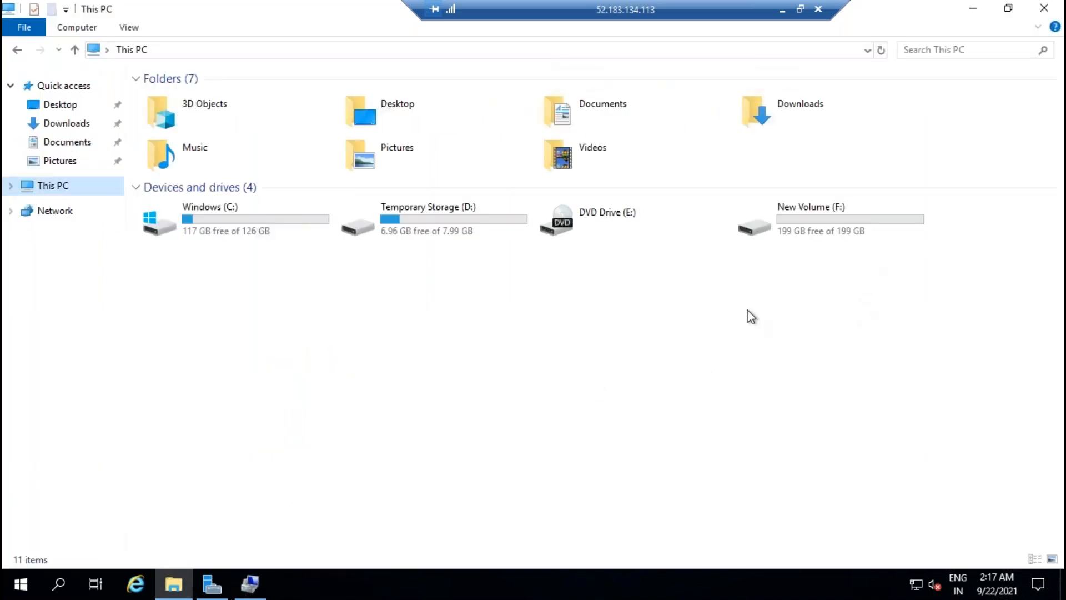
{"action": "right_click", "coordinate": [667, 322]}
{"action": "left_click", "coordinate": [704, 387]}
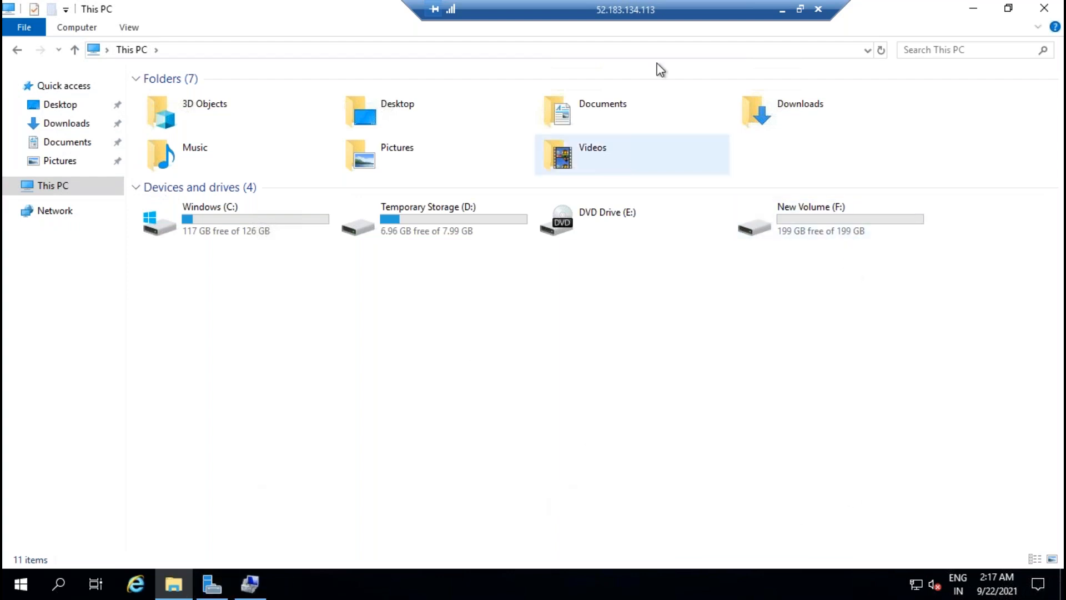
Step: Minimize the remote session and open the SQLVM02_data disk from SQLVM02's Disks page in the Azure portal
{"action": "left_click", "coordinate": [782, 10]}
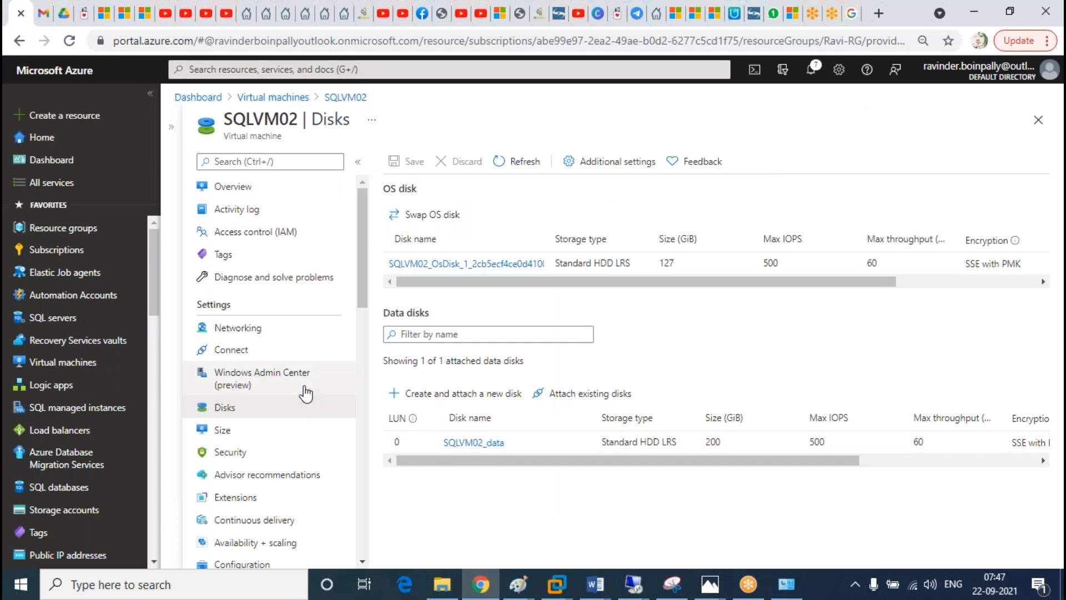
{"action": "left_click", "coordinate": [291, 99]}
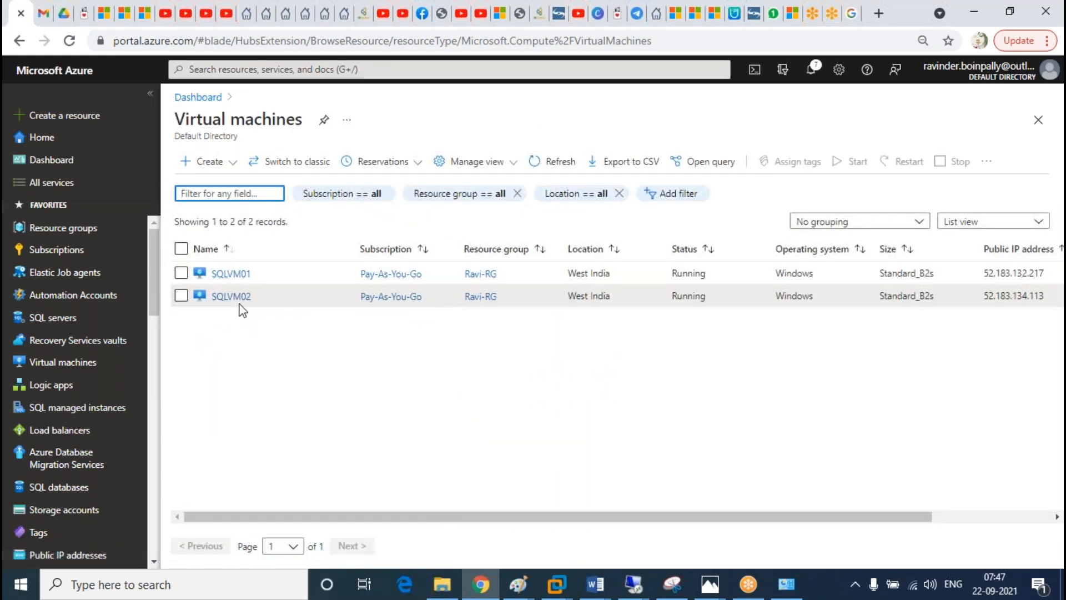
{"action": "left_click", "coordinate": [233, 300]}
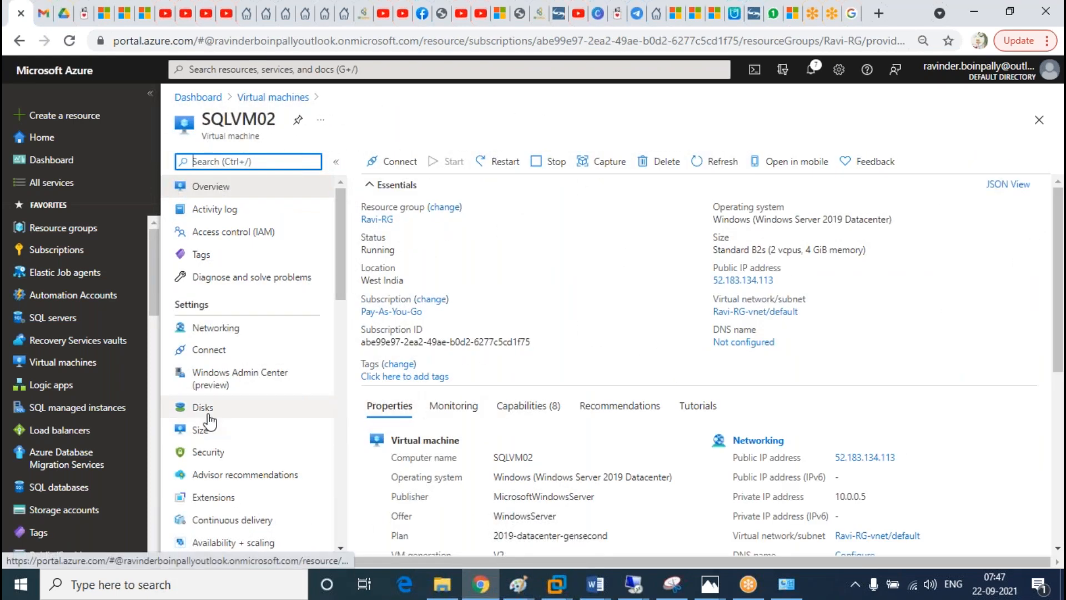
{"action": "left_click", "coordinate": [202, 407]}
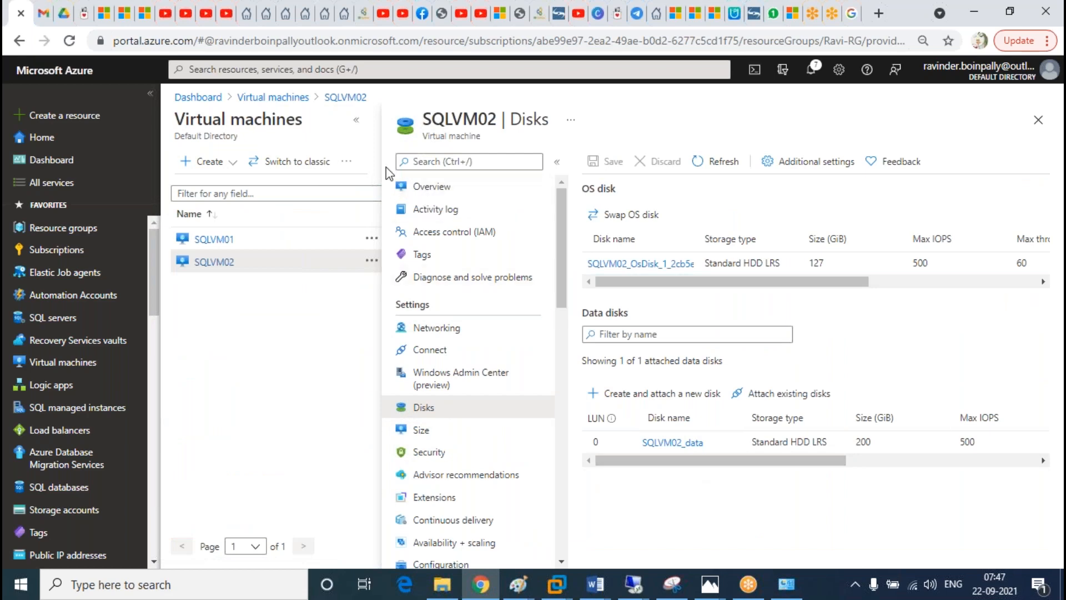
{"action": "left_click", "coordinate": [360, 123]}
{"action": "left_click", "coordinate": [460, 442]}
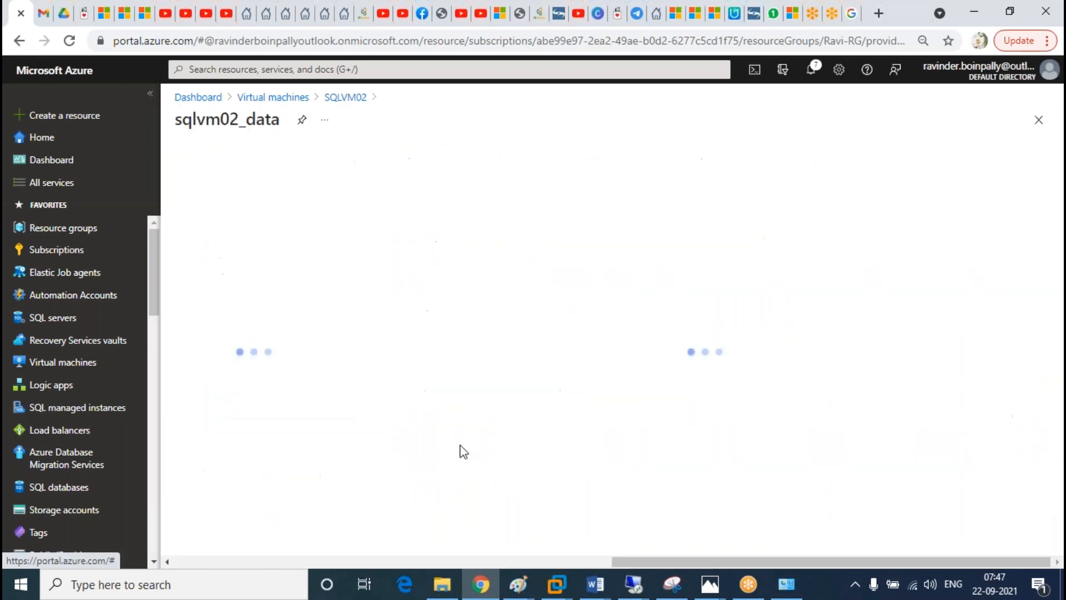
Step: Examine the data disk's size and performance options, including the available tiers, custom disk size and the condition for resizing
{"action": "left_click", "coordinate": [225, 306]}
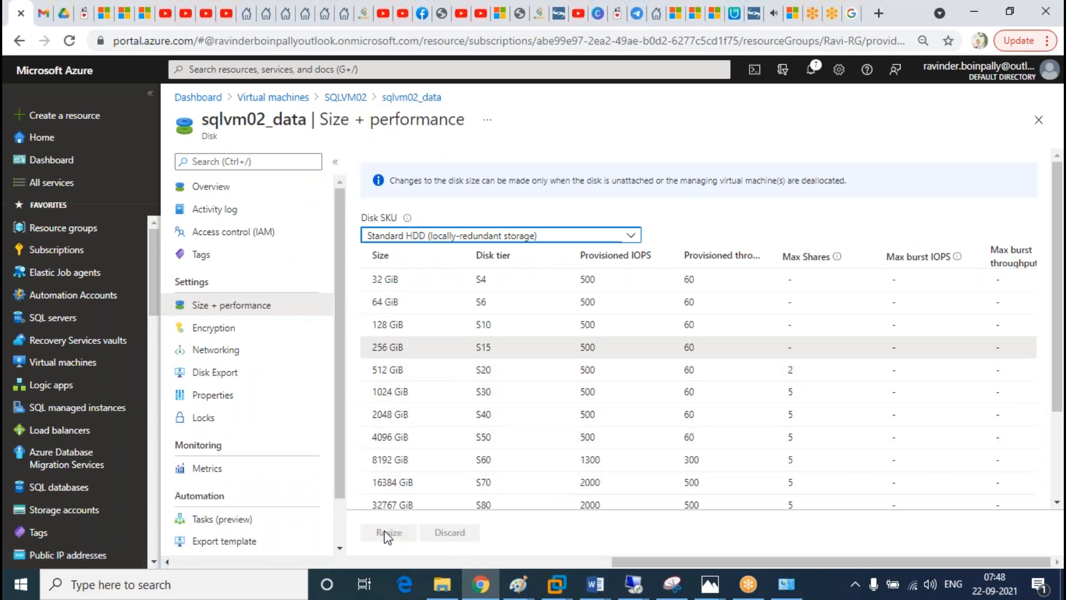
{"action": "scroll", "coordinate": [537, 370], "scroll_direction": "down", "scroll_amount": 3}
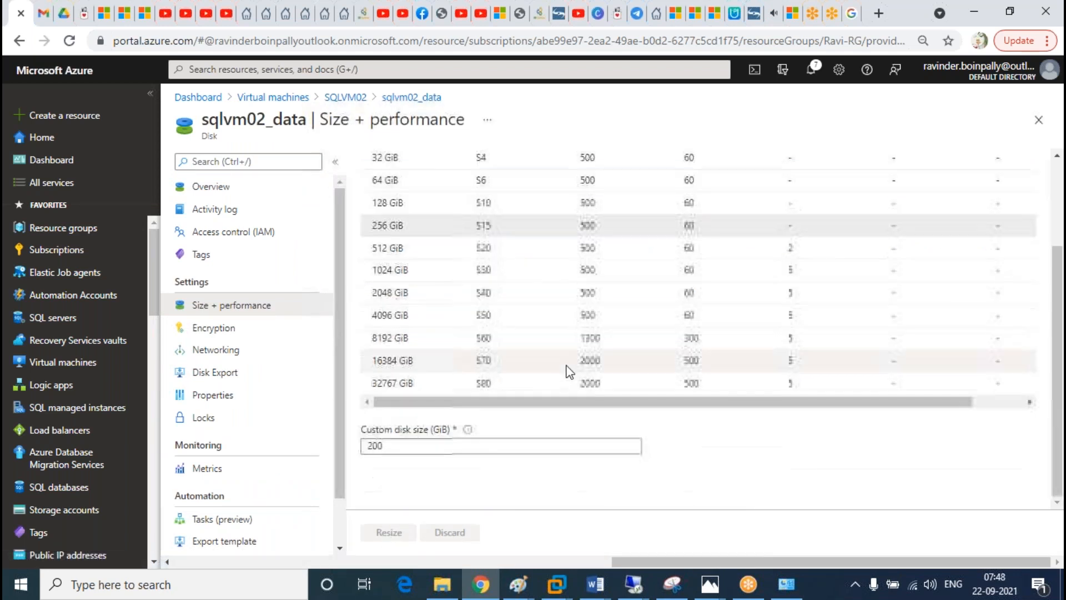
{"action": "double_click", "coordinate": [386, 449]}
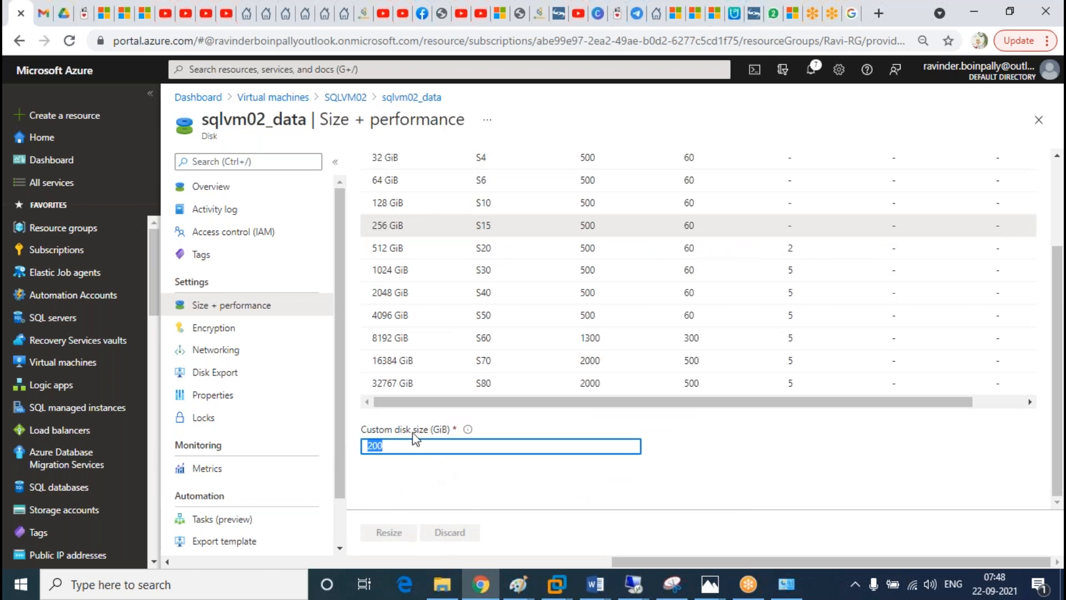
{"action": "scroll", "coordinate": [439, 436], "scroll_direction": "up", "scroll_amount": 3}
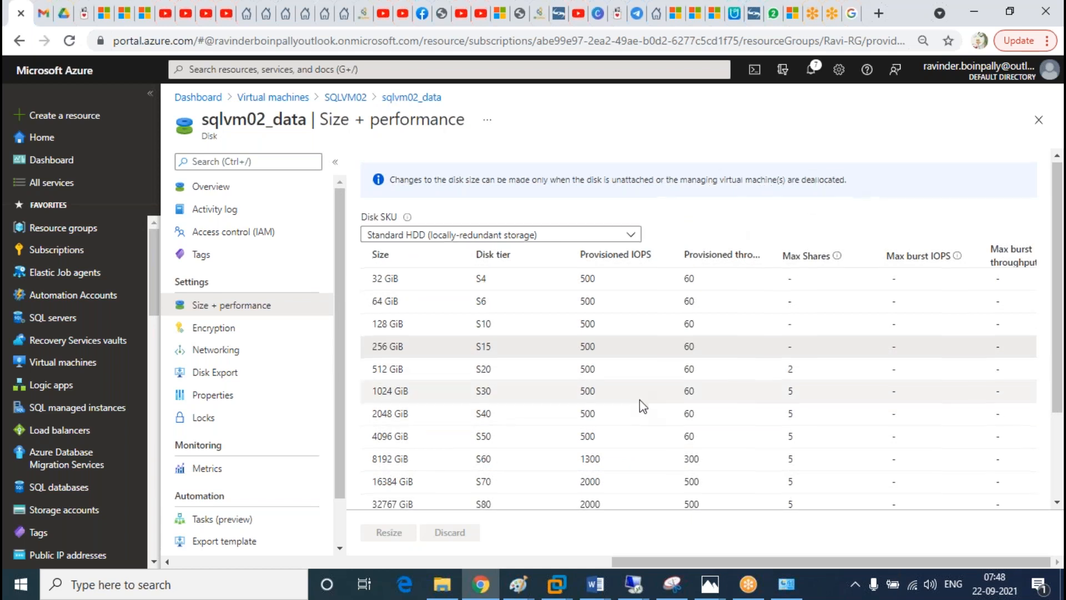
{"action": "scroll", "coordinate": [645, 395], "scroll_direction": "down", "scroll_amount": 2}
{"action": "scroll", "coordinate": [645, 394], "scroll_direction": "up", "scroll_amount": 3}
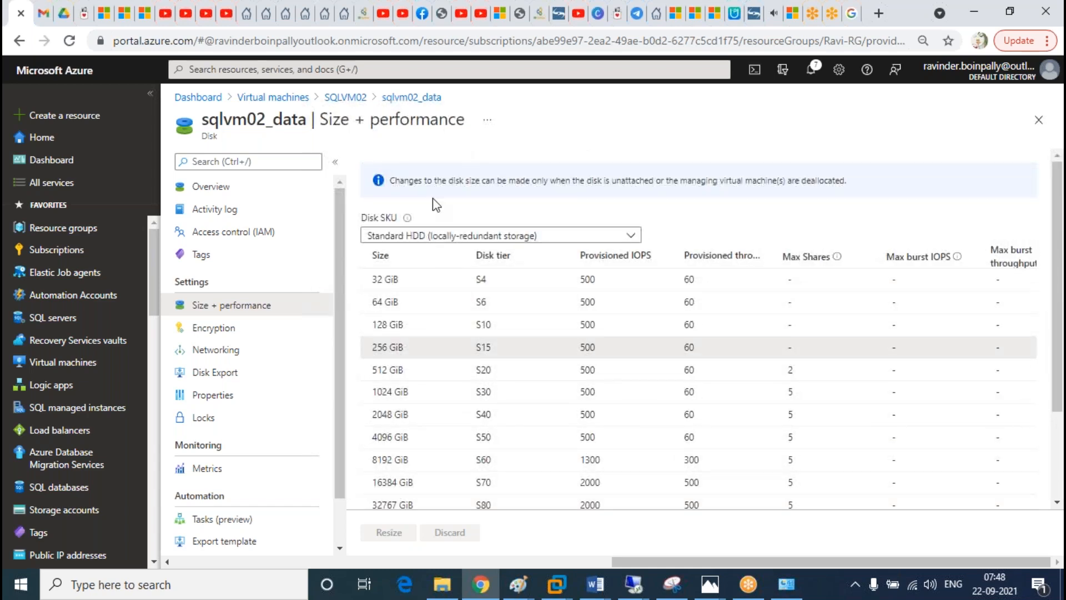
{"action": "scroll", "coordinate": [624, 388], "scroll_direction": "down", "scroll_amount": 4}
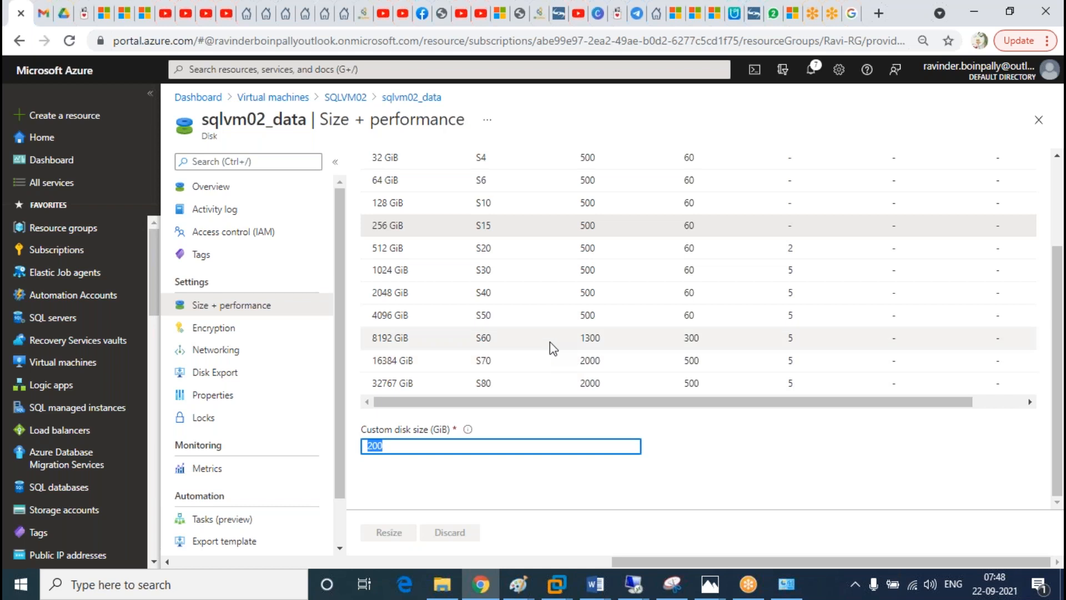
{"action": "scroll", "coordinate": [550, 342], "scroll_direction": "up", "scroll_amount": 3}
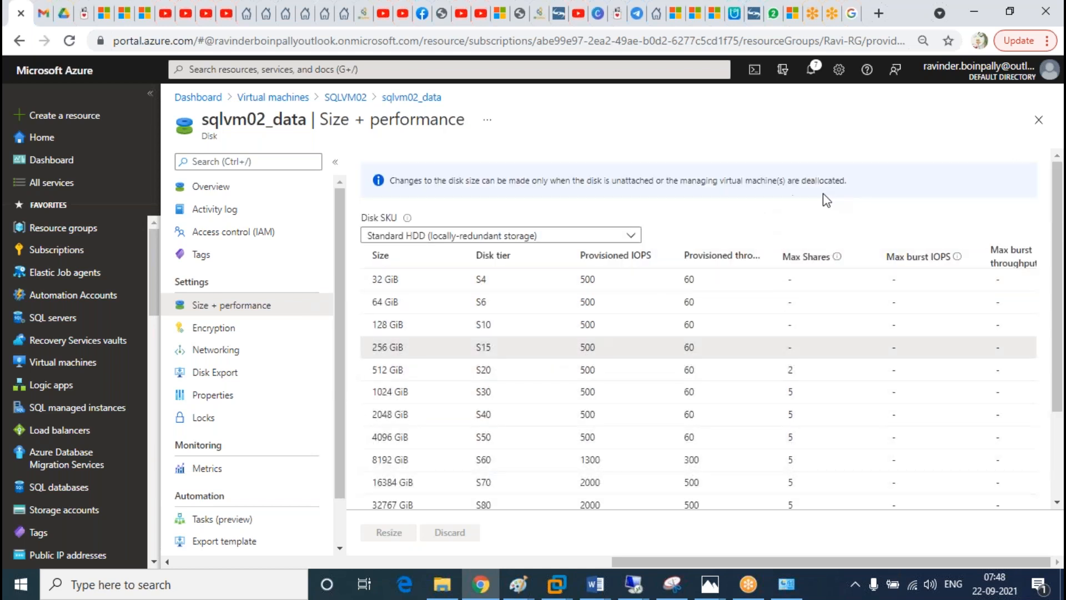
Step: Leave the data disk's page and open SQLVM02's overview from the list of virtual machines
{"action": "left_click", "coordinate": [412, 100]}
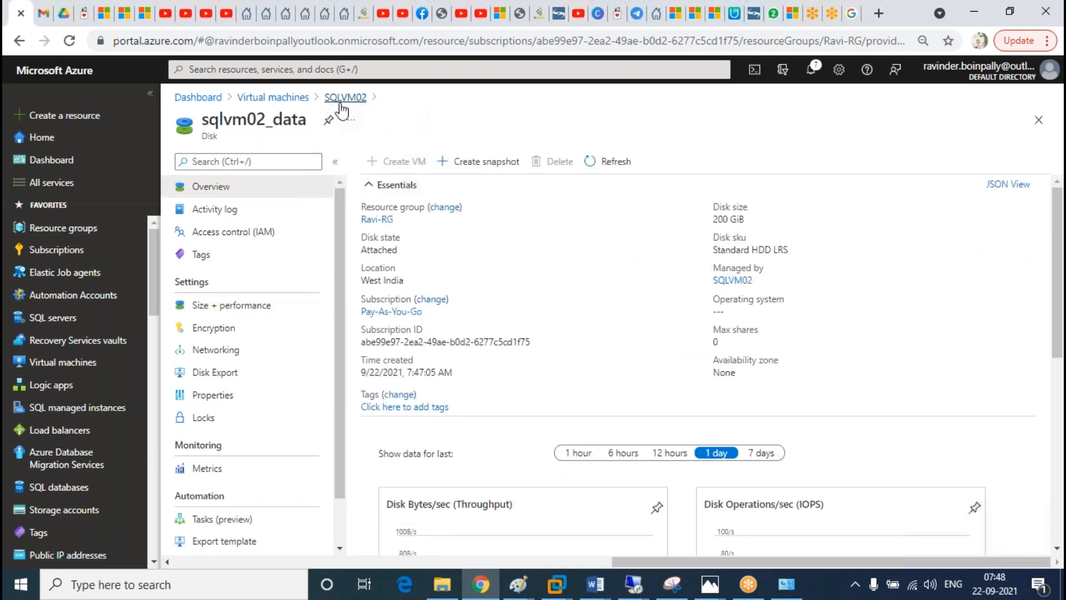
{"action": "left_click", "coordinate": [285, 100]}
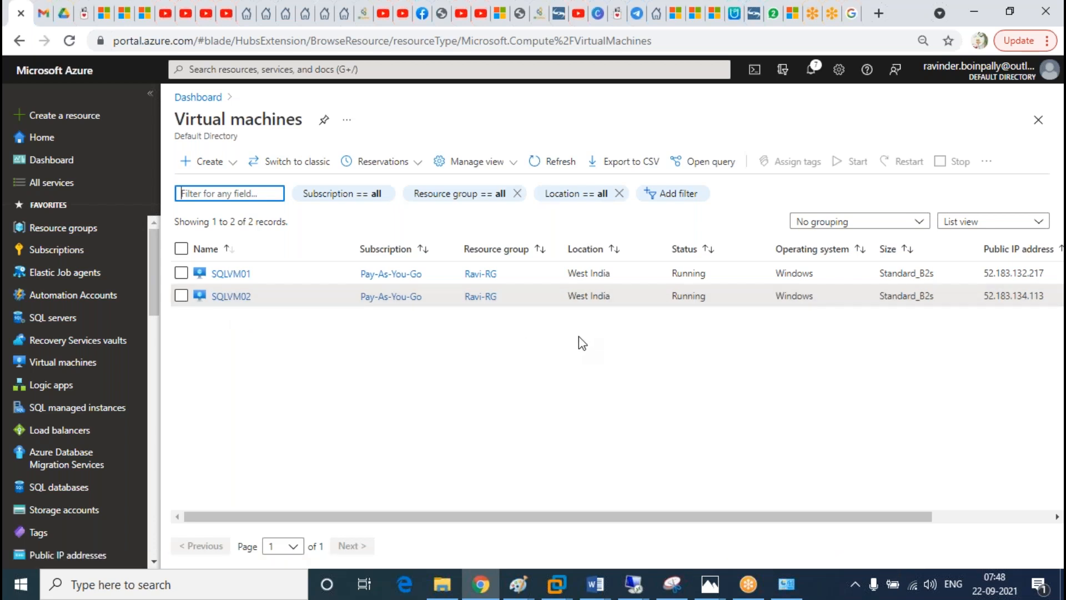
{"action": "left_click", "coordinate": [231, 297]}
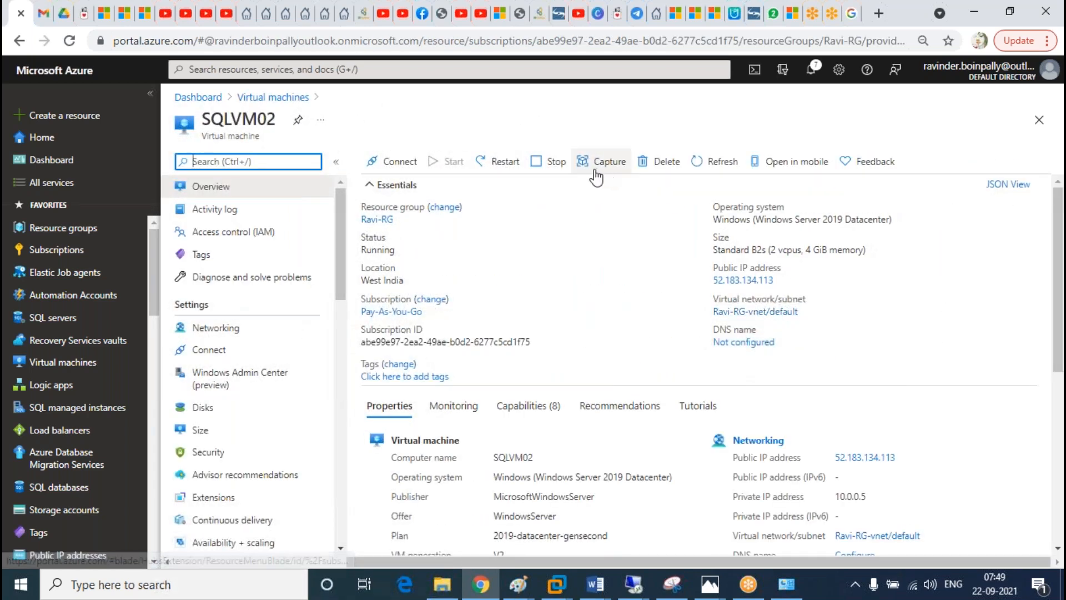
Step: Review the prompt for stopping SQLVM02, cancel it, and copy the virtual machine's public IP address
{"action": "left_click", "coordinate": [555, 166]}
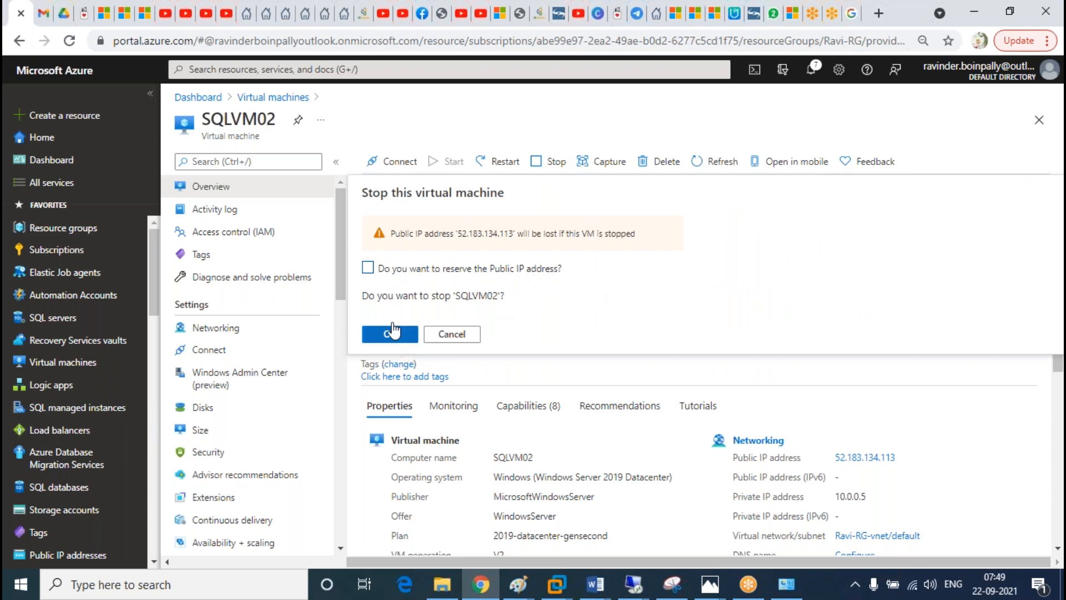
{"action": "left_click", "coordinate": [454, 337]}
{"action": "left_click", "coordinate": [780, 281]}
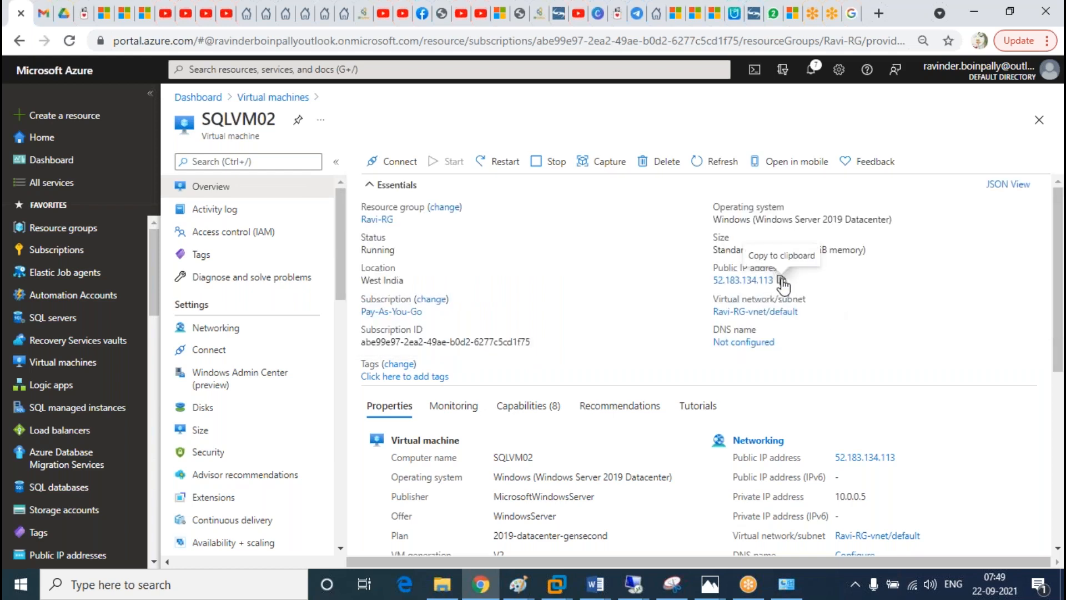
Step: Open Notepad and paste SQLVM02's copied public IP address into a blank document
{"action": "left_click", "coordinate": [238, 590]}
{"action": "type", "text": "notpad"}
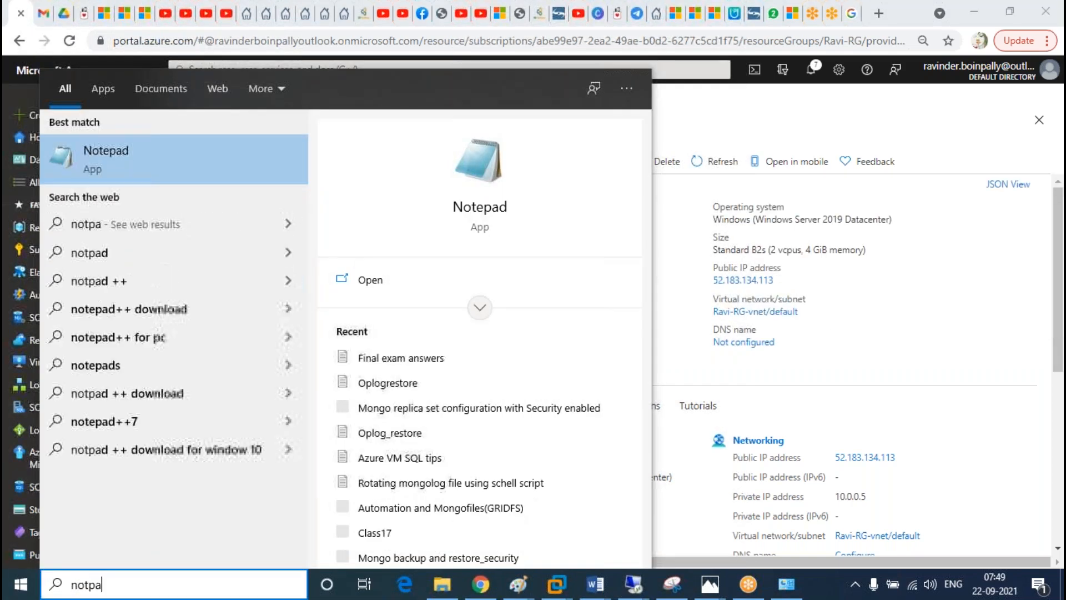
{"action": "key", "text": "Return"}
{"action": "key", "text": "ctrl+v"}
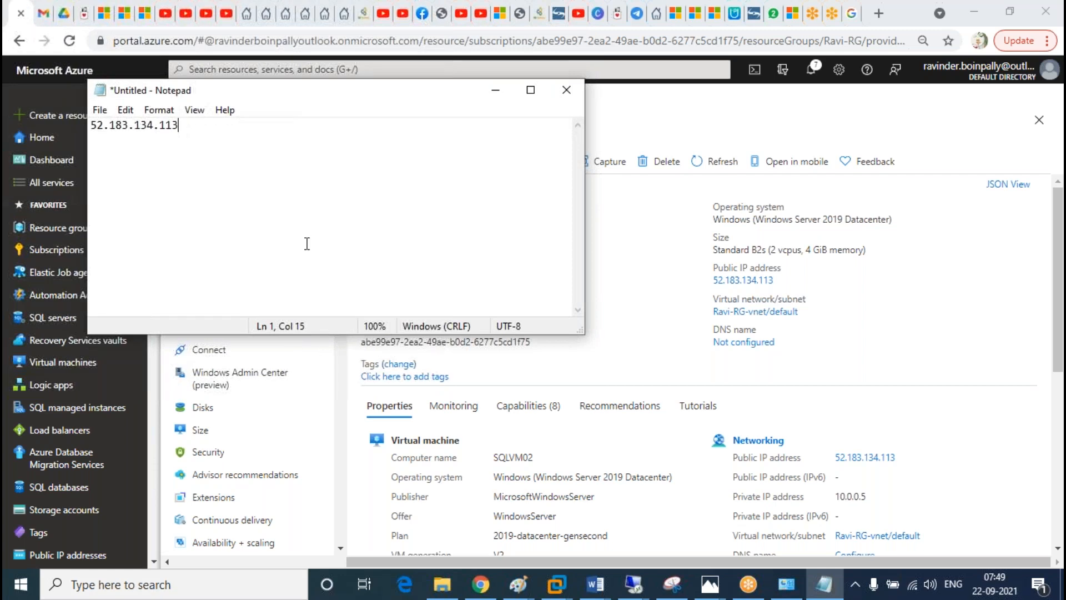
Step: Minimize Notepad and stop the SQLVM02 virtual machine, confirming the shutdown
{"action": "left_click", "coordinate": [499, 96]}
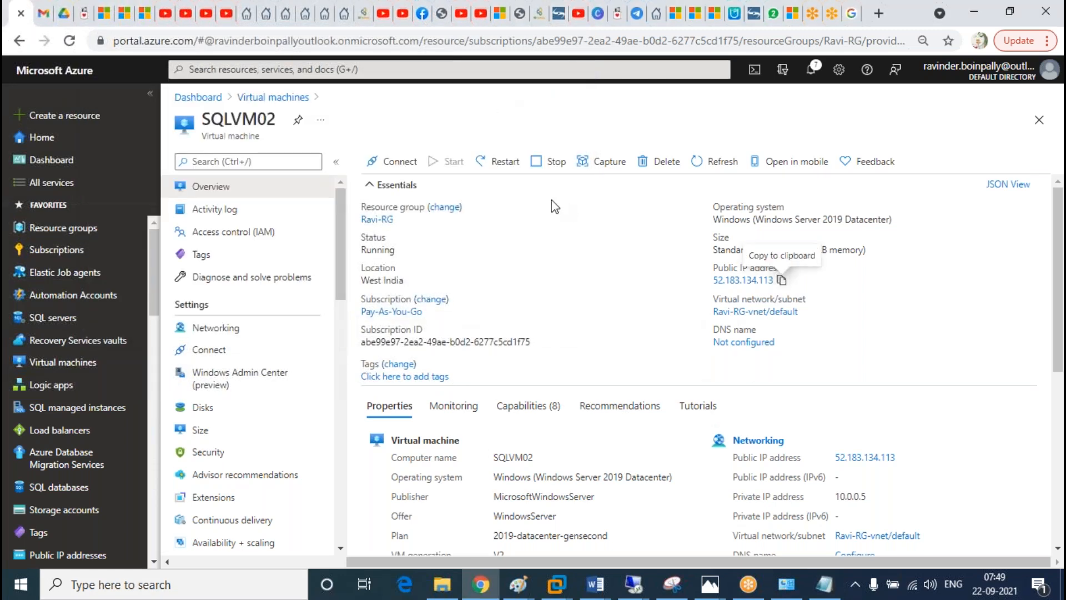
{"action": "left_click", "coordinate": [558, 170]}
{"action": "left_click", "coordinate": [390, 344]}
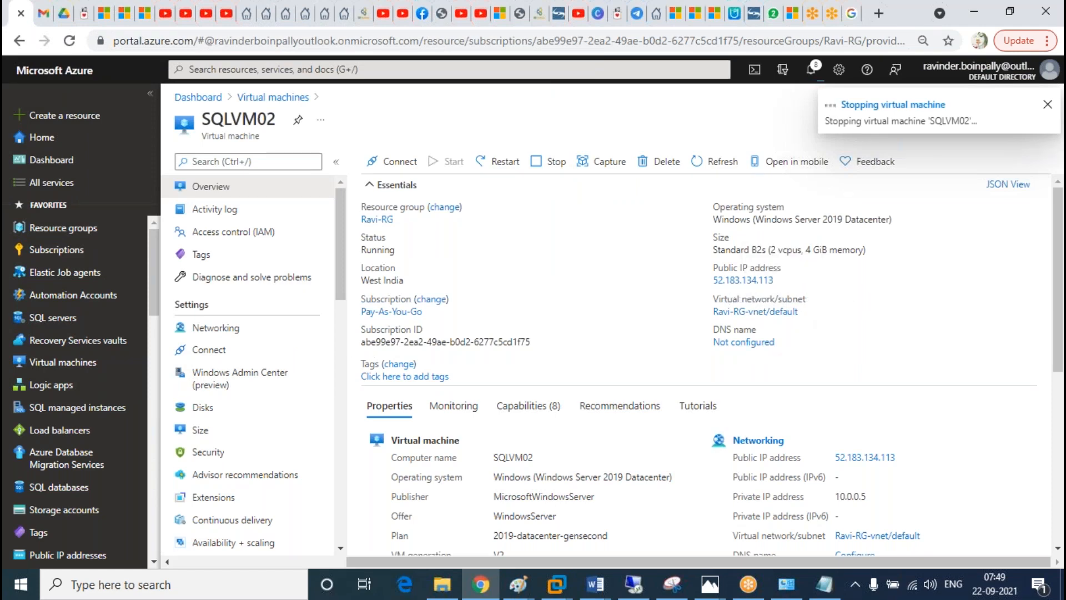
Step: Check SQLVM02's public IP assignment and address while the machine shuts down, refreshing the virtual machine's overview
{"action": "left_click", "coordinate": [743, 279]}
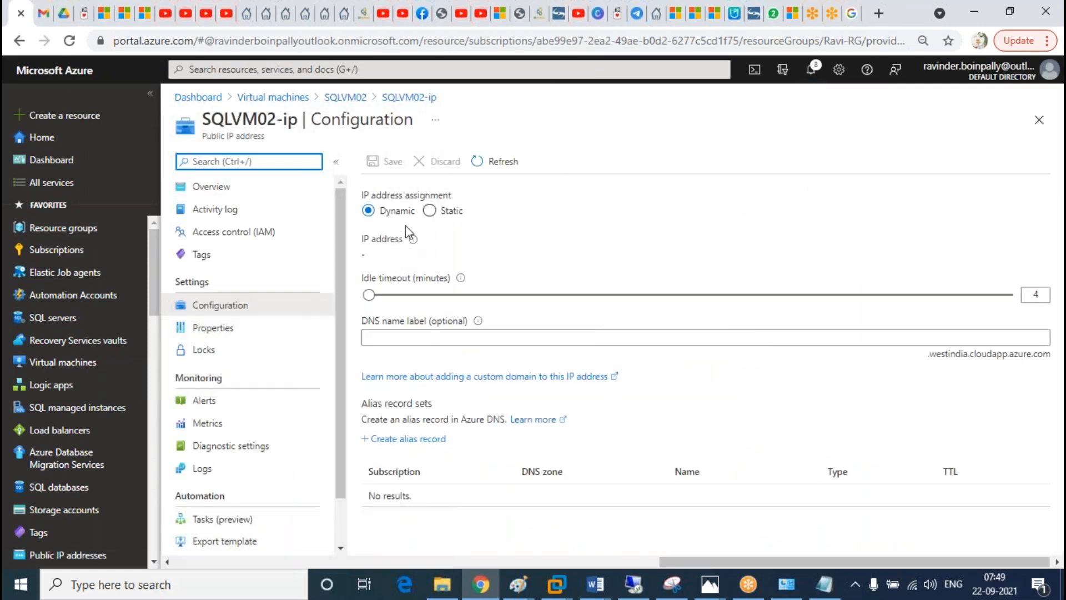
{"action": "left_click", "coordinate": [409, 99]}
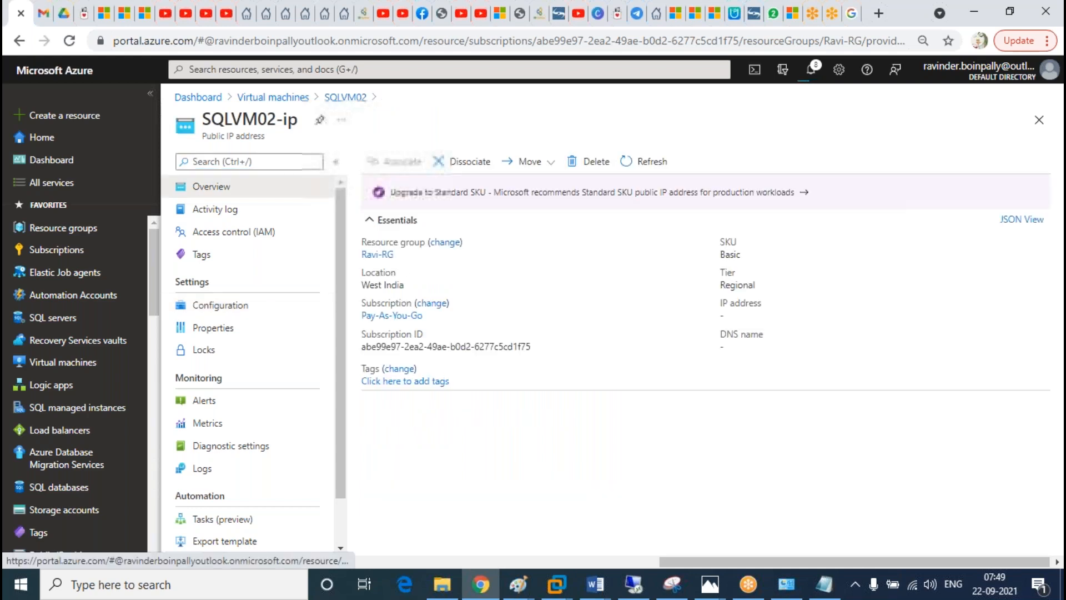
{"action": "left_click", "coordinate": [345, 97]}
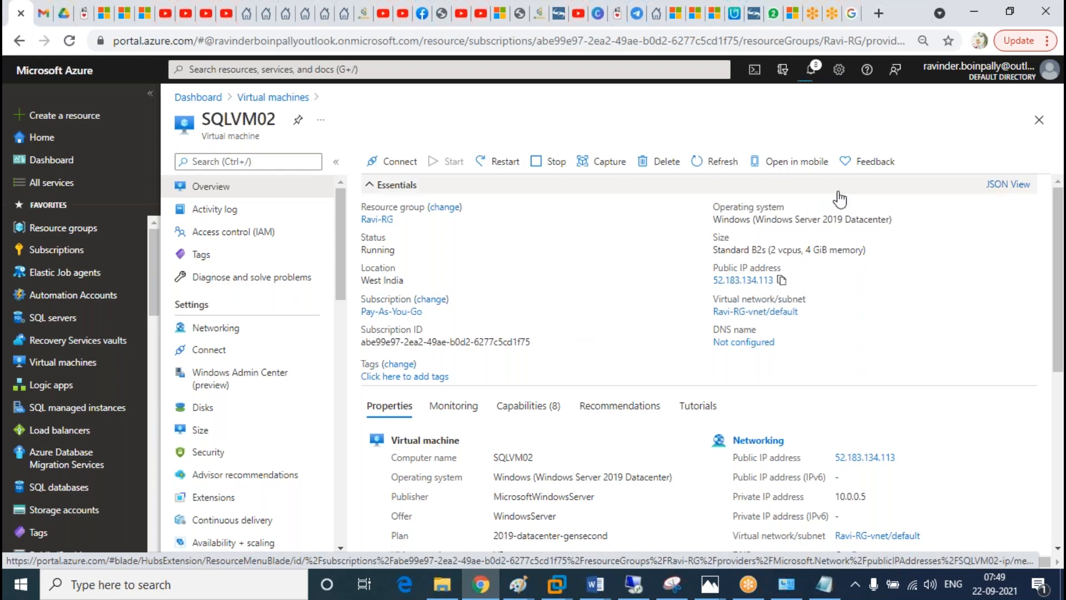
{"action": "left_click", "coordinate": [721, 162]}
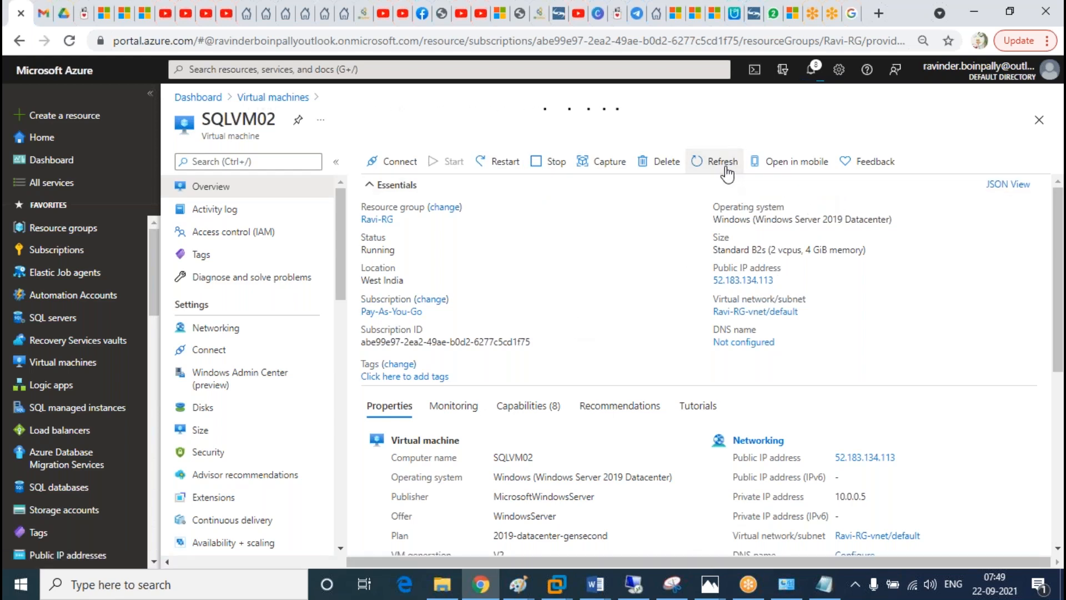
{"action": "left_click", "coordinate": [738, 281]}
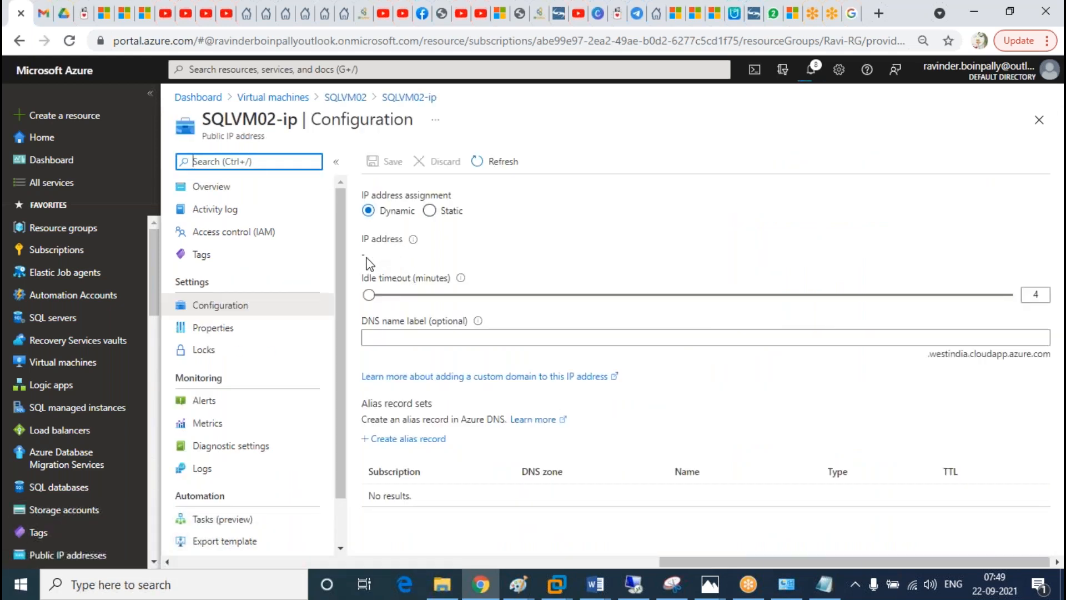
{"action": "left_click", "coordinate": [414, 98]}
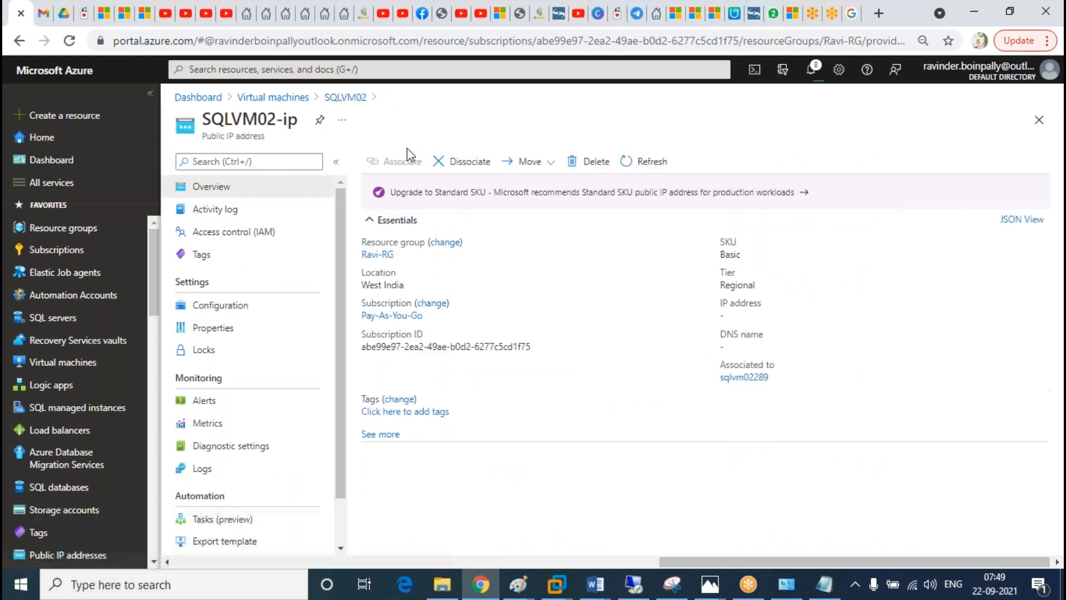
{"action": "left_click", "coordinate": [346, 97]}
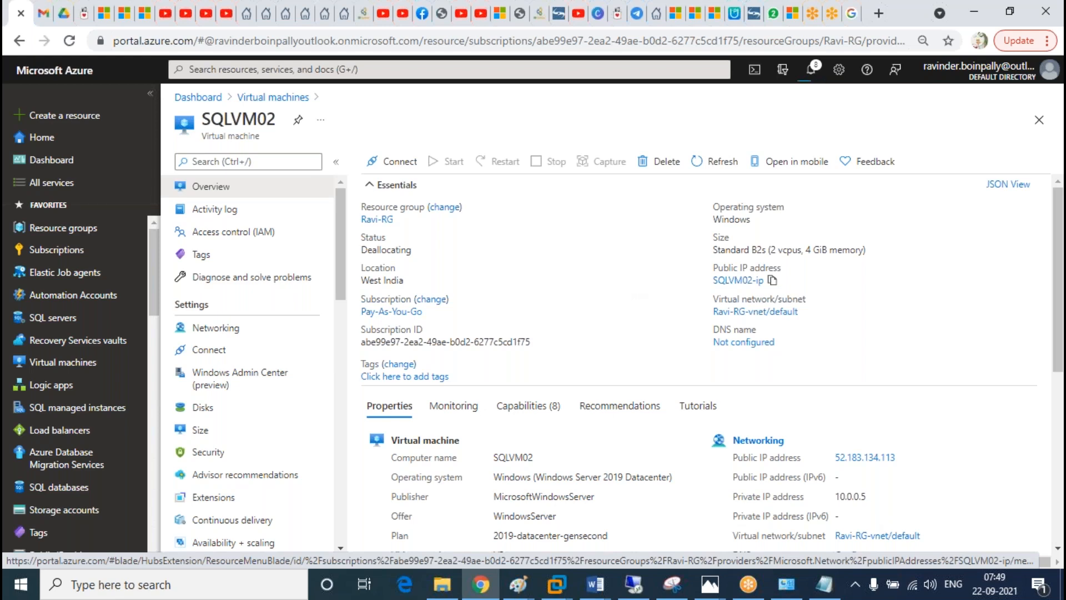
{"action": "double_click", "coordinate": [855, 496]}
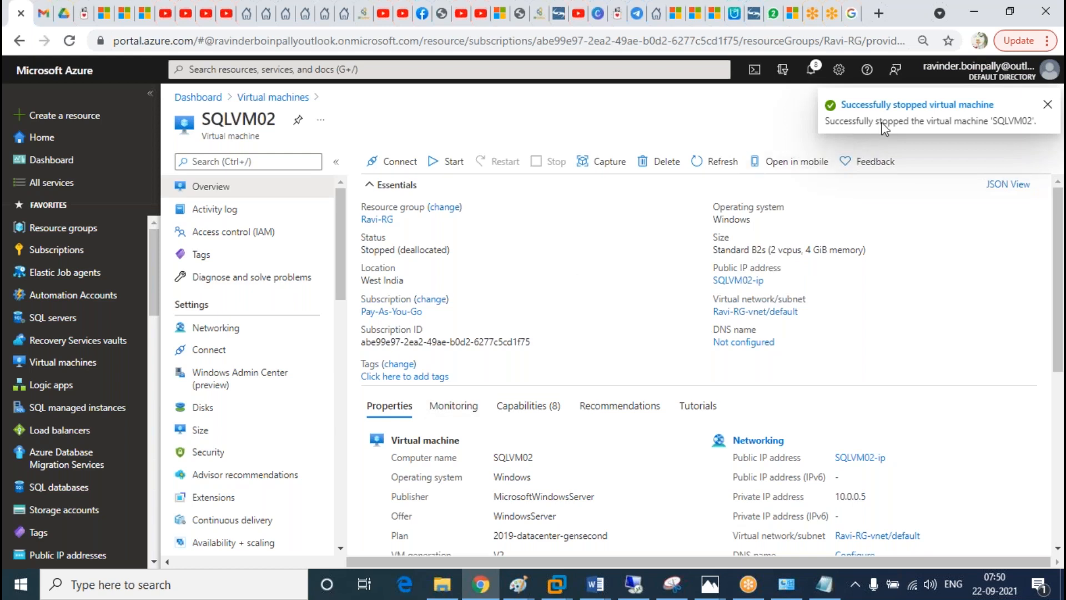
Step: Refresh the list of virtual machines to check SQLVM02's status, and reopen SQLVM02's overview
{"action": "left_click", "coordinate": [272, 98]}
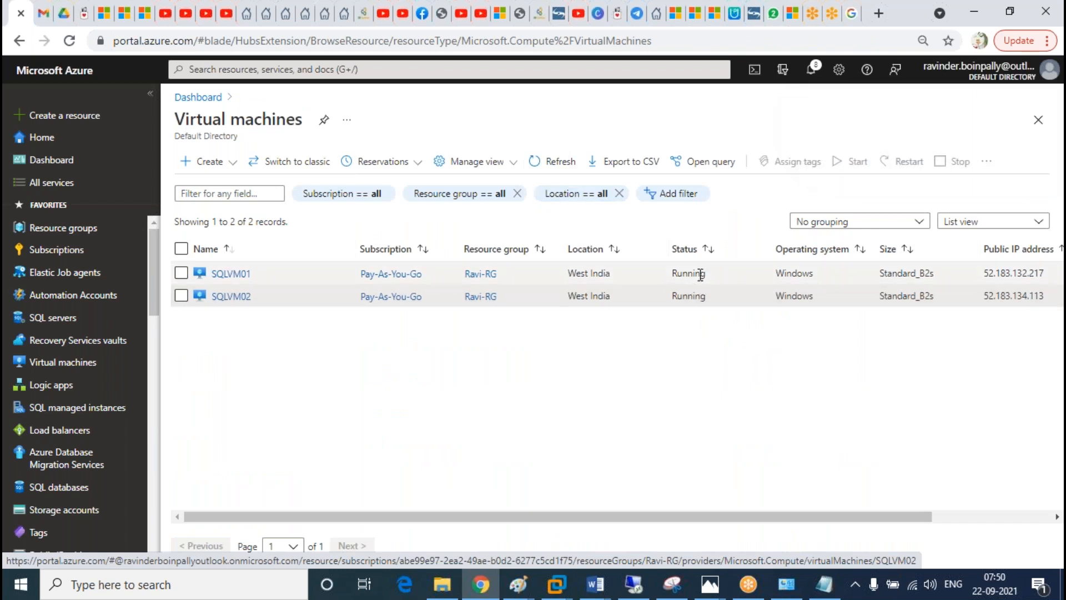
{"action": "left_click", "coordinate": [553, 161]}
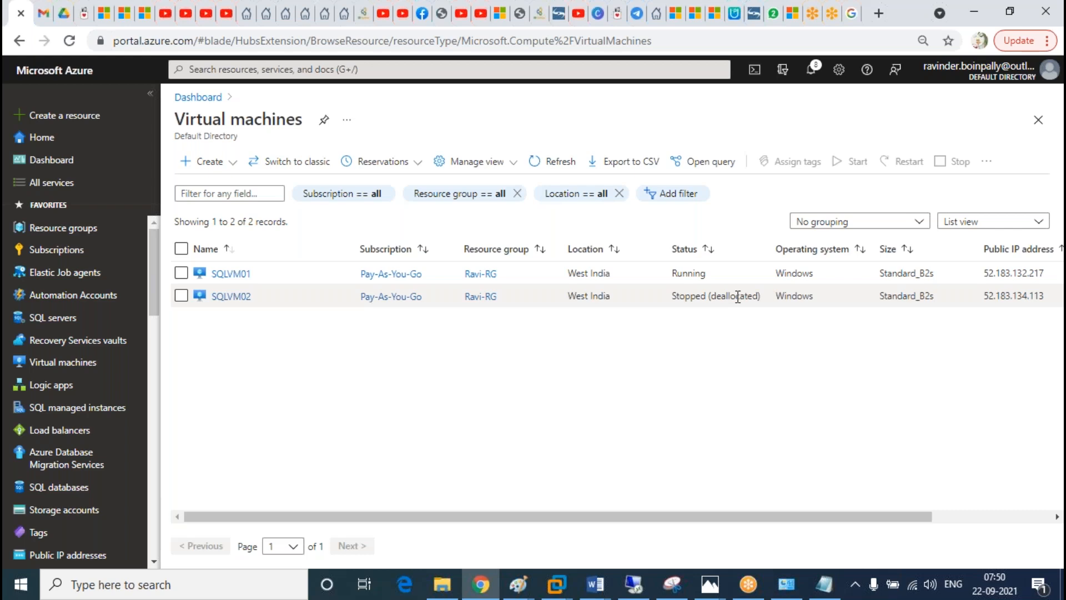
{"action": "left_click", "coordinate": [231, 296]}
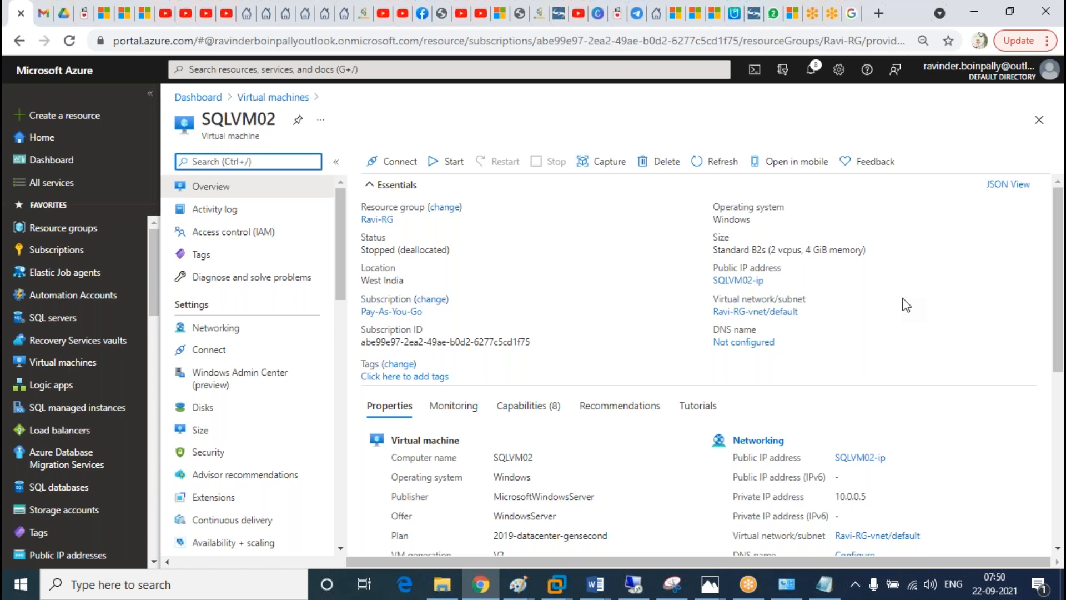
{"action": "left_click", "coordinate": [874, 250]}
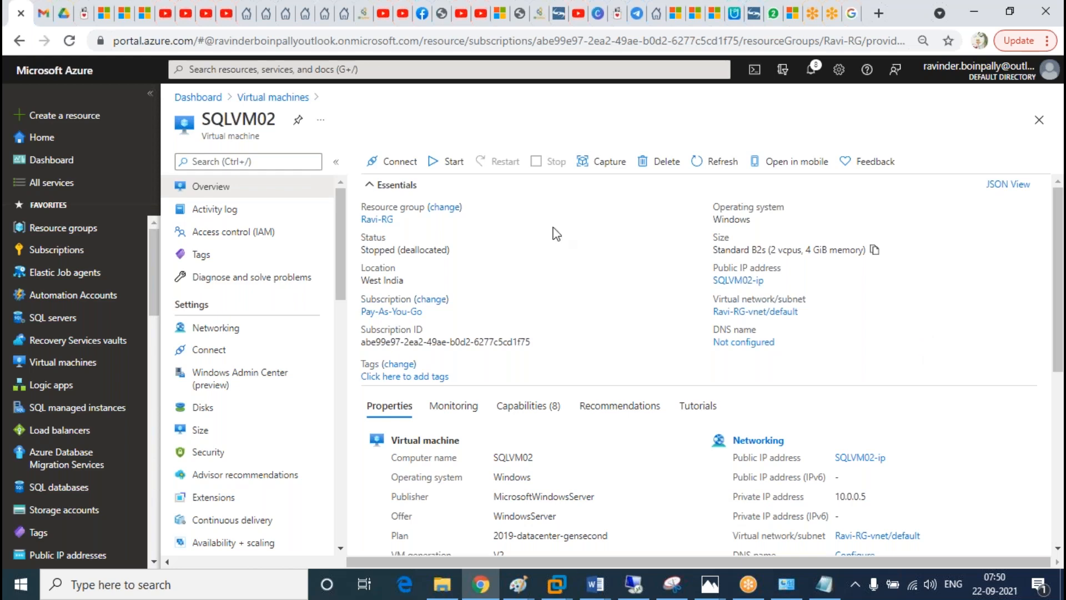
Step: Review SQLVM02's OS and data disks, and return through its overview to the list of virtual machines
{"action": "left_click", "coordinate": [209, 416]}
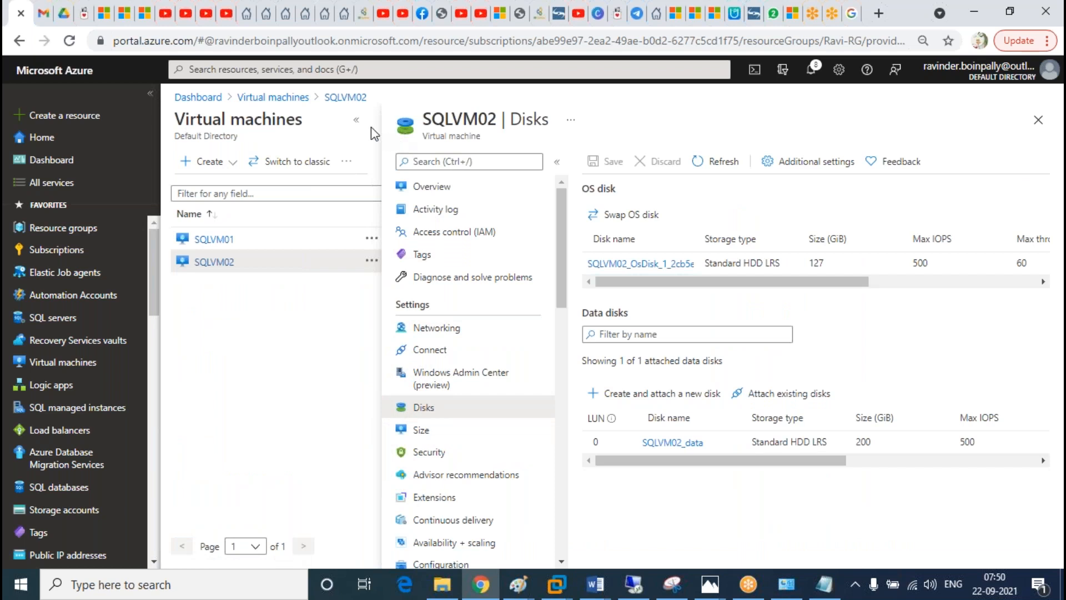
{"action": "left_click", "coordinate": [356, 120]}
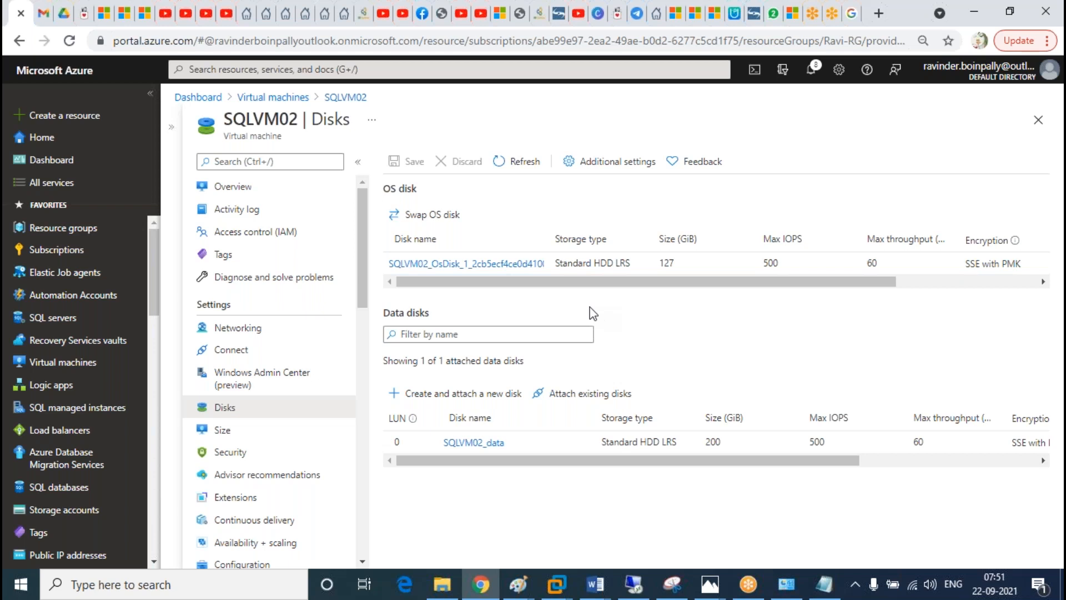
{"action": "left_click", "coordinate": [349, 98]}
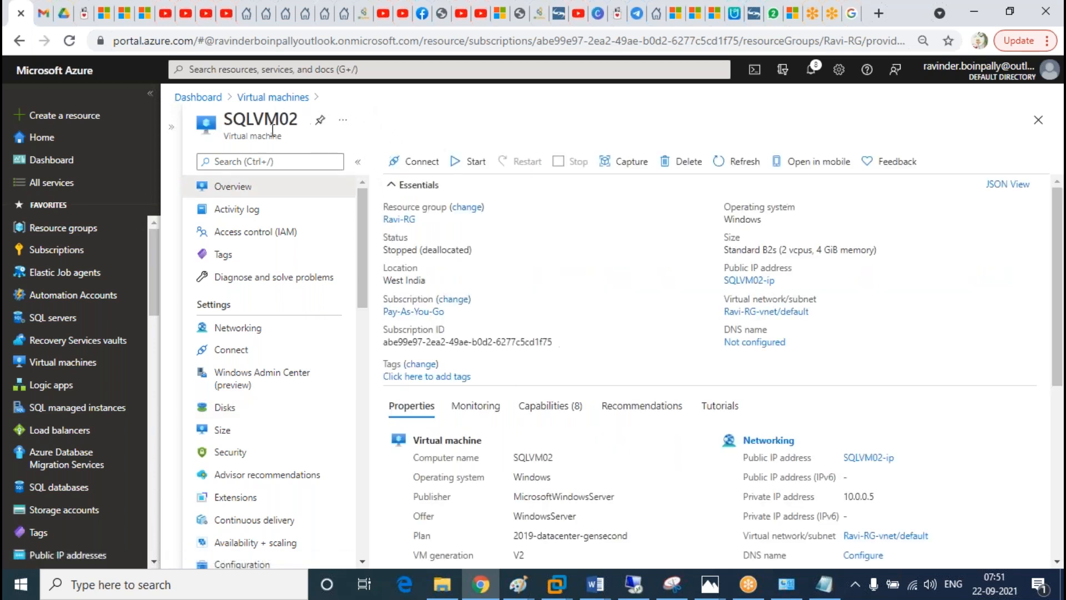
{"action": "left_click", "coordinate": [273, 98]}
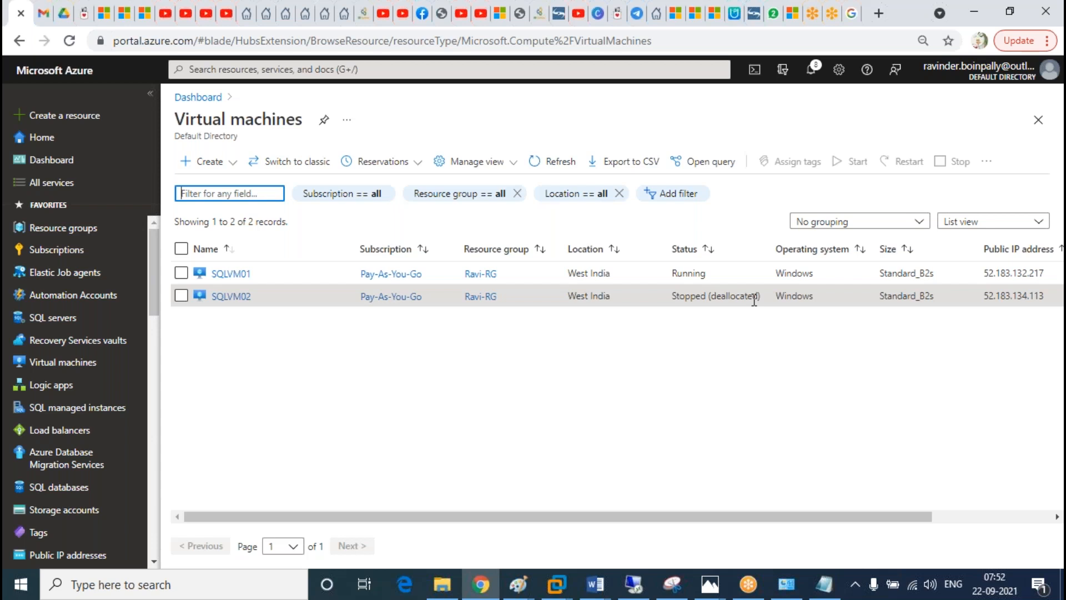
Step: Open SQLVM02's Size page and review the available virtual machine sizes and series
{"action": "left_click", "coordinate": [236, 300]}
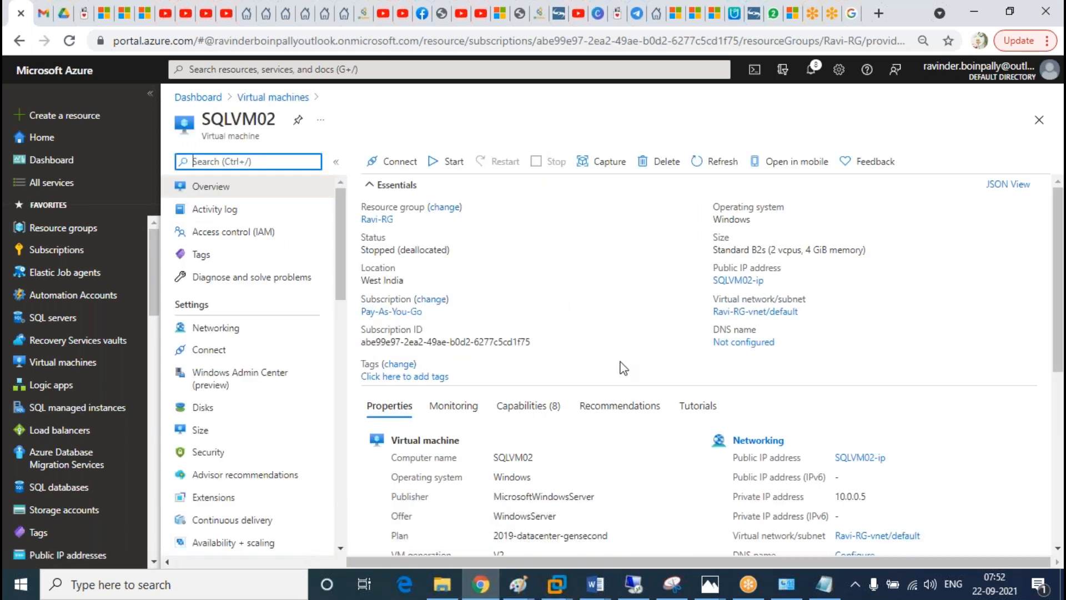
{"action": "left_click", "coordinate": [201, 431]}
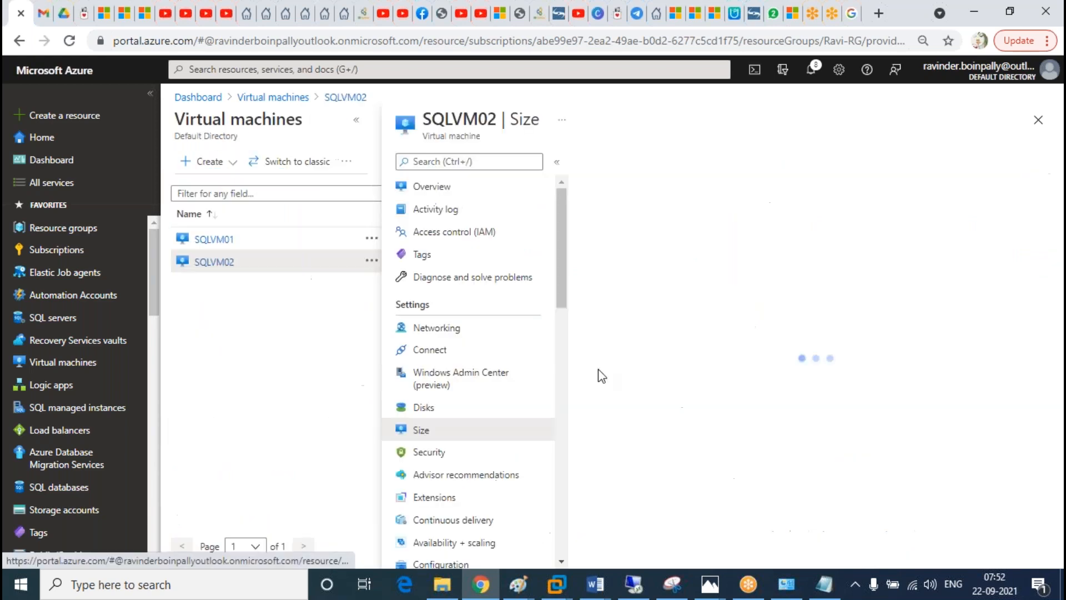
{"action": "left_click", "coordinate": [355, 120]}
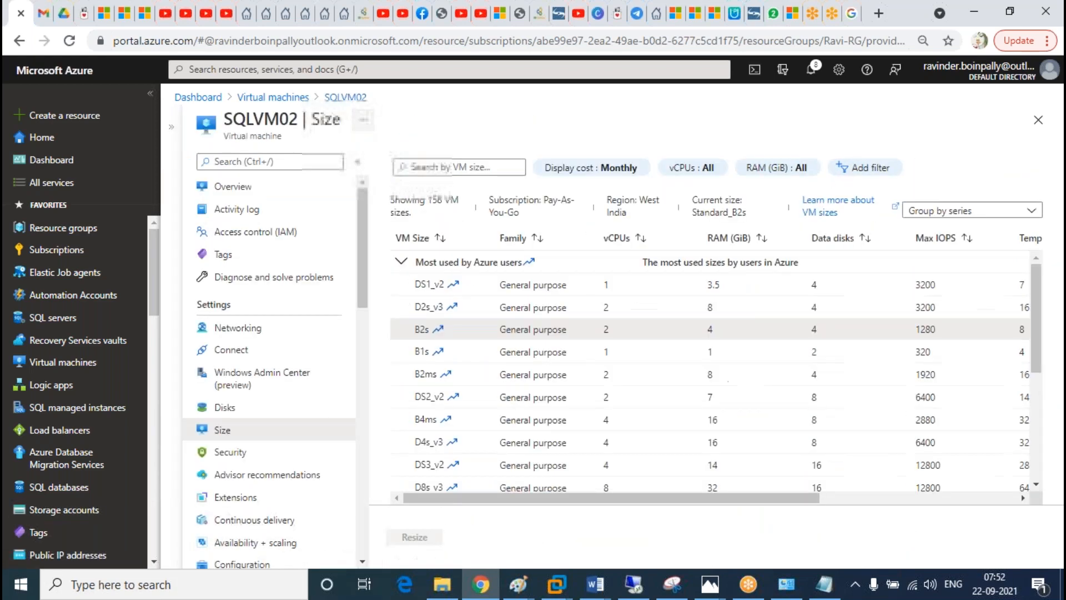
{"action": "scroll", "coordinate": [521, 336], "scroll_direction": "down", "scroll_amount": 4}
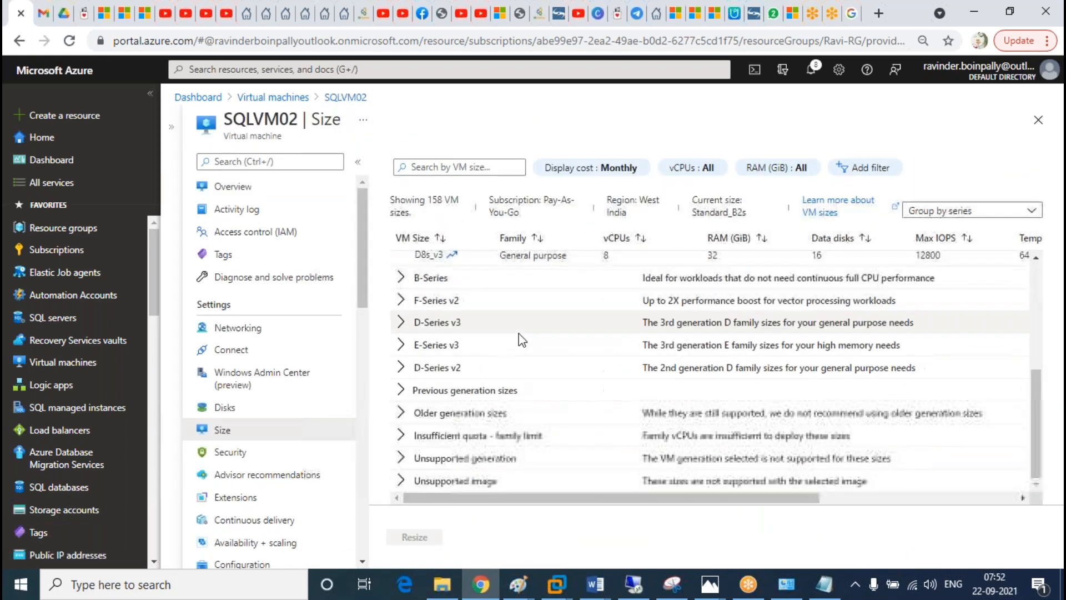
{"action": "scroll", "coordinate": [521, 333], "scroll_direction": "up", "scroll_amount": 5}
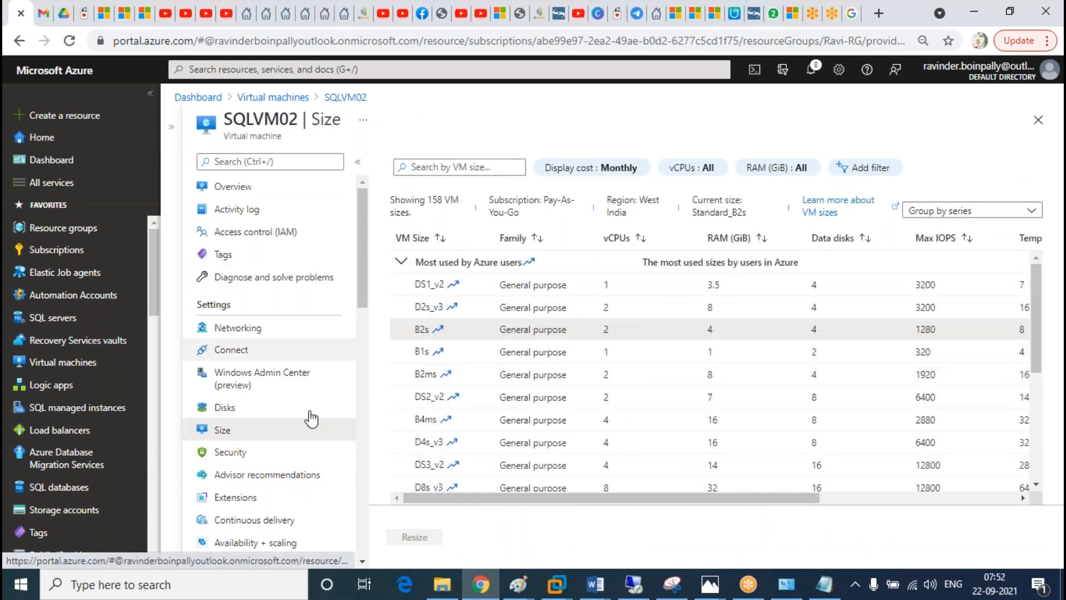
Step: Resize SQLVM02's data disk SQLVM02_data to a custom disk size of 300 GiB
{"action": "left_click", "coordinate": [225, 407]}
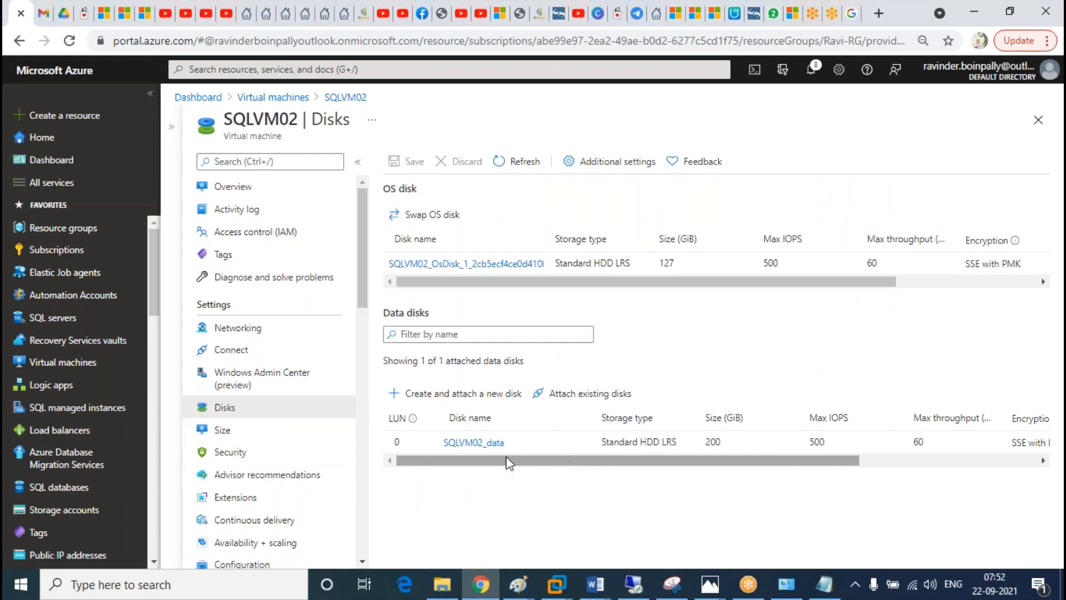
{"action": "left_click", "coordinate": [491, 443]}
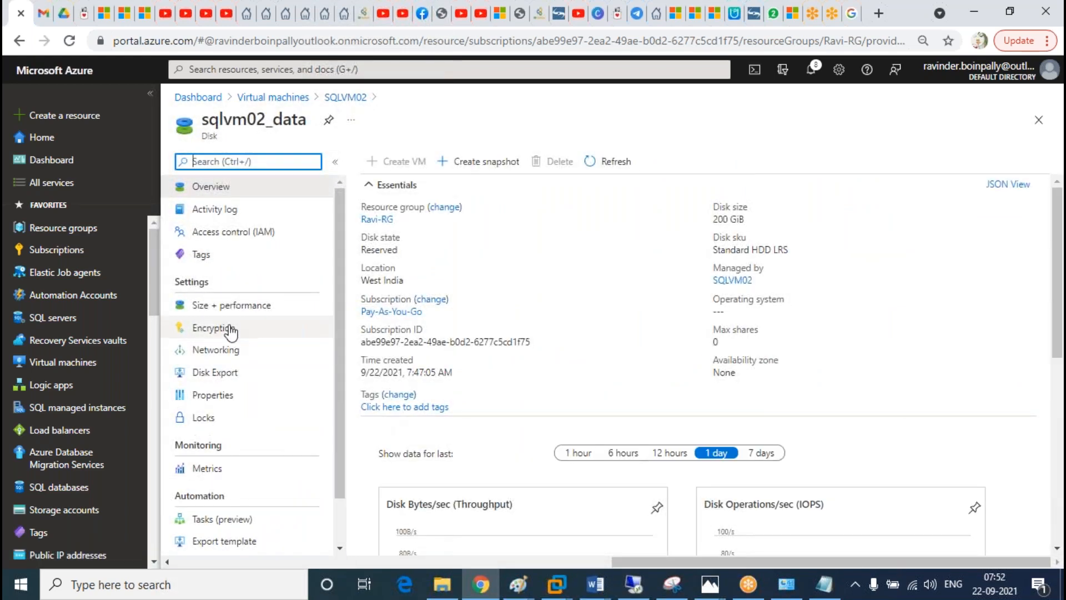
{"action": "left_click", "coordinate": [240, 306]}
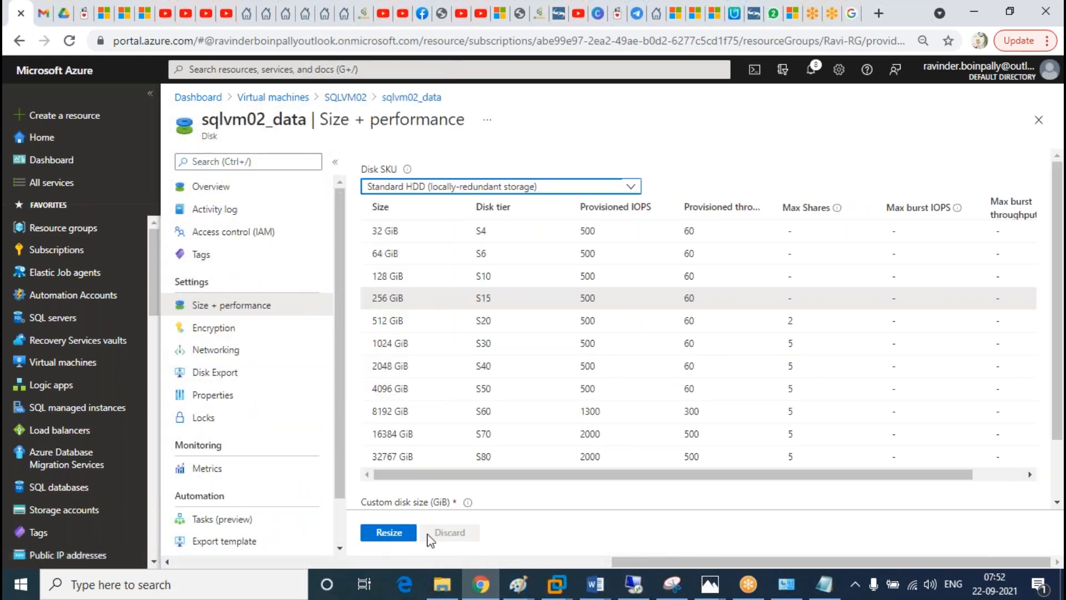
{"action": "scroll", "coordinate": [453, 311], "scroll_direction": "down", "scroll_amount": 2}
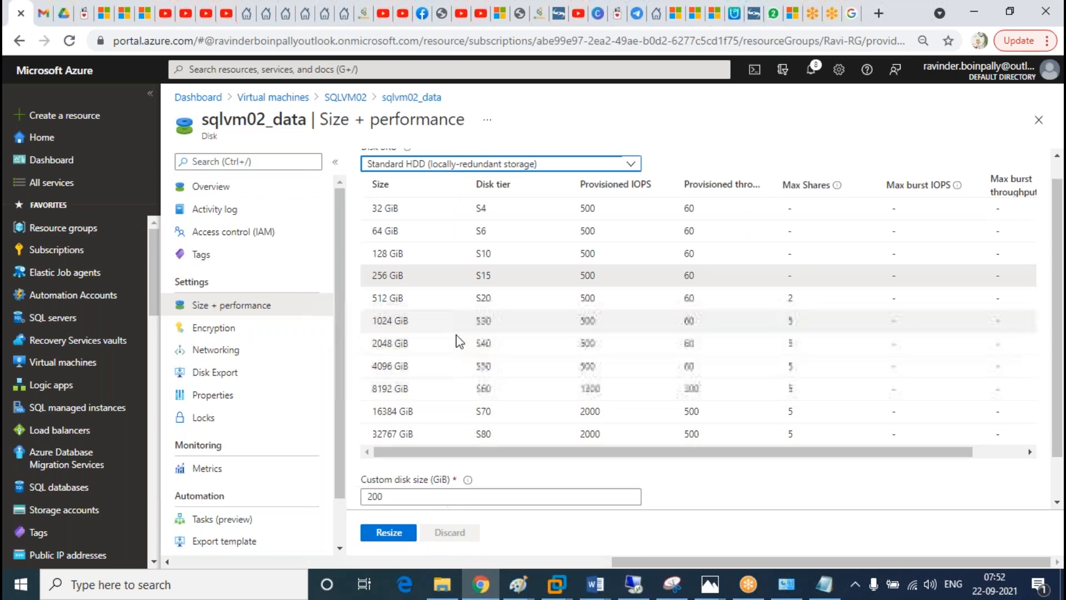
{"action": "left_click_drag", "start_coordinate": [388, 448], "coordinate": [358, 449]}
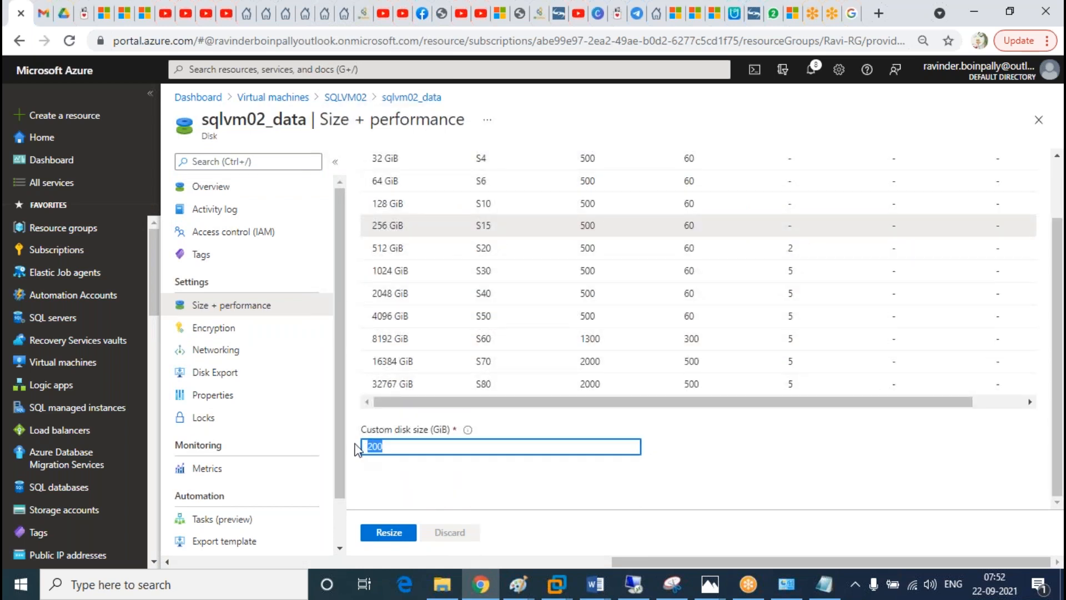
{"action": "type", "text": "300"}
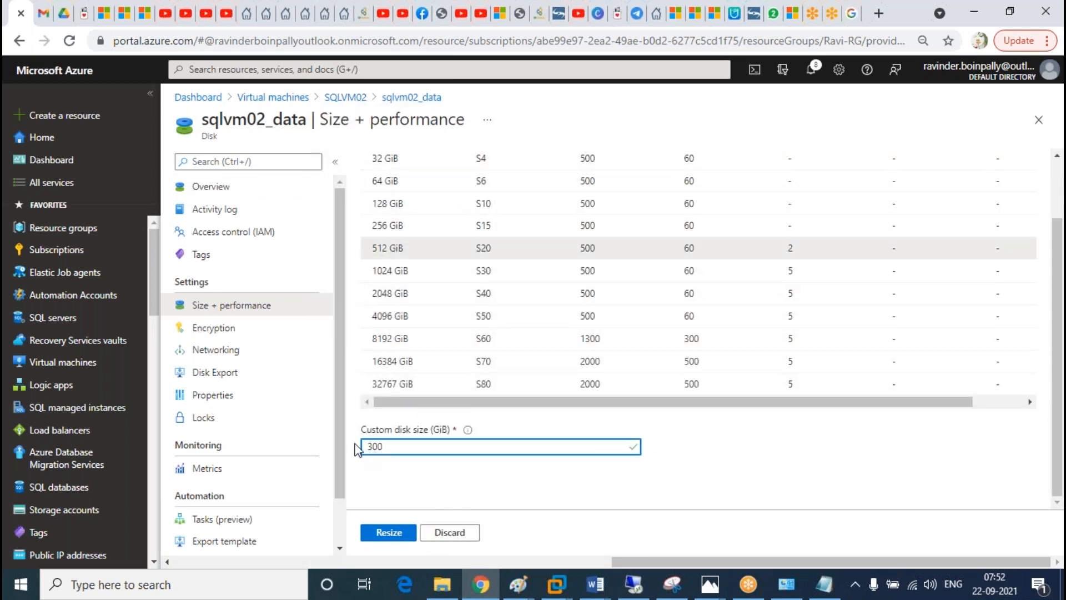
{"action": "left_click", "coordinate": [391, 533]}
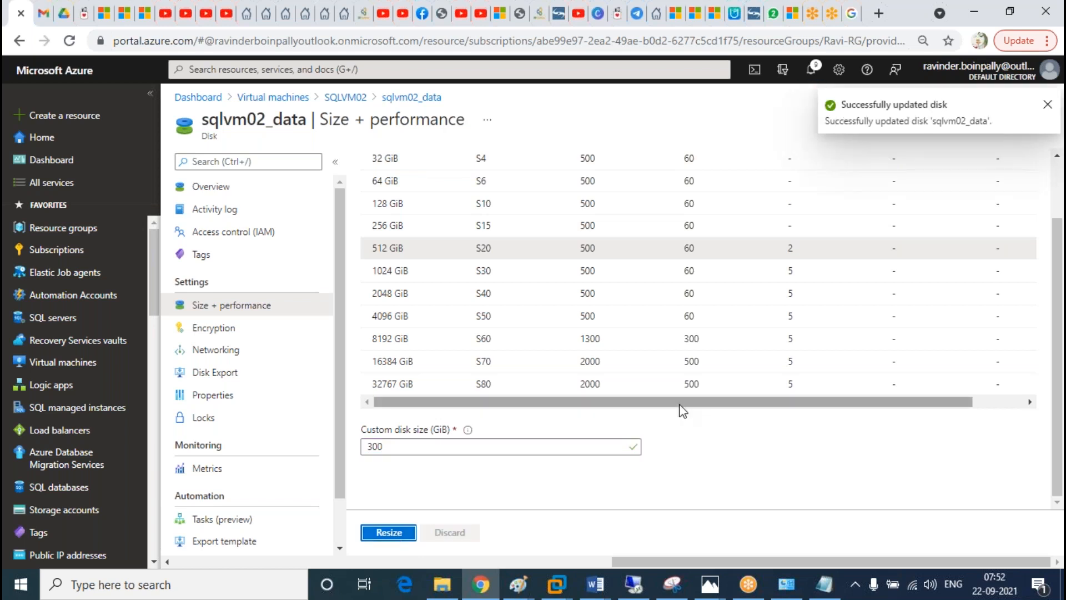
Step: Select Premium SSD (locally-redundant storage) as the disk SKU for sqlvm02_data
{"action": "scroll", "coordinate": [595, 295], "scroll_direction": "up", "scroll_amount": 2}
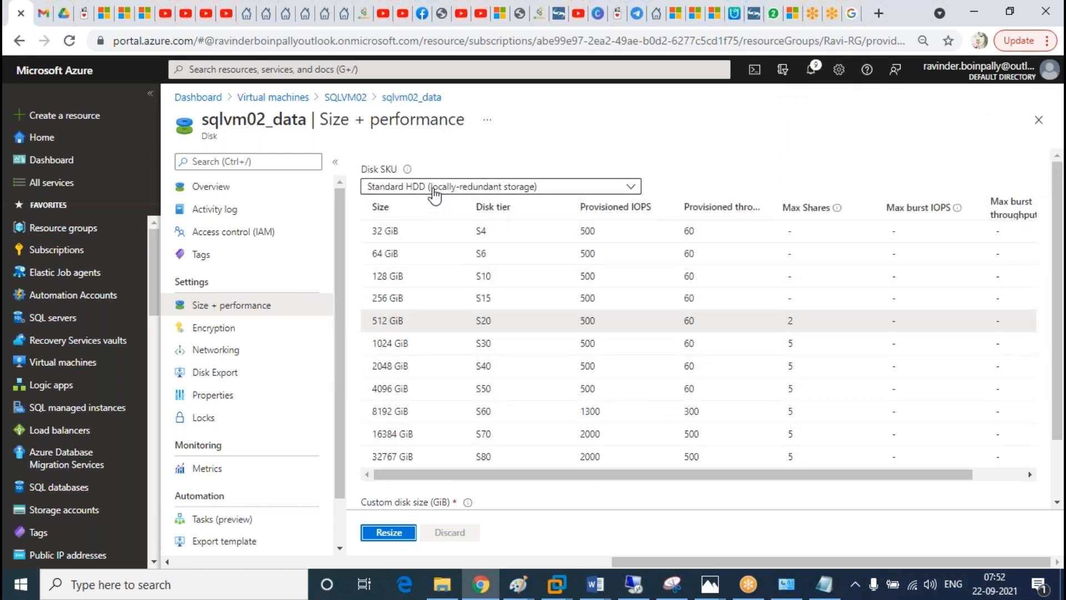
{"action": "left_click", "coordinate": [435, 189]}
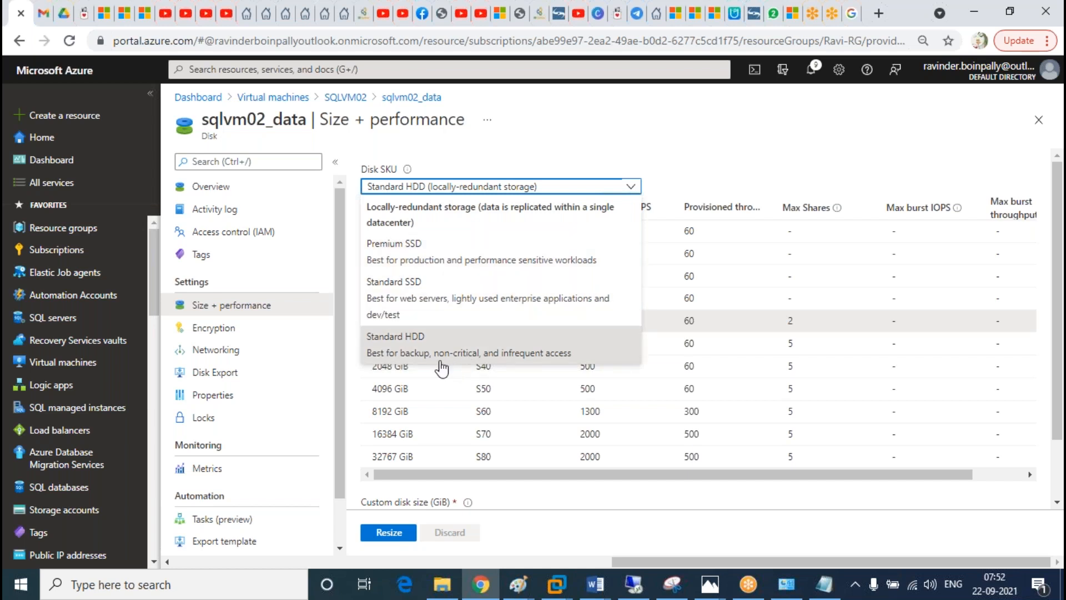
{"action": "left_click", "coordinate": [431, 266]}
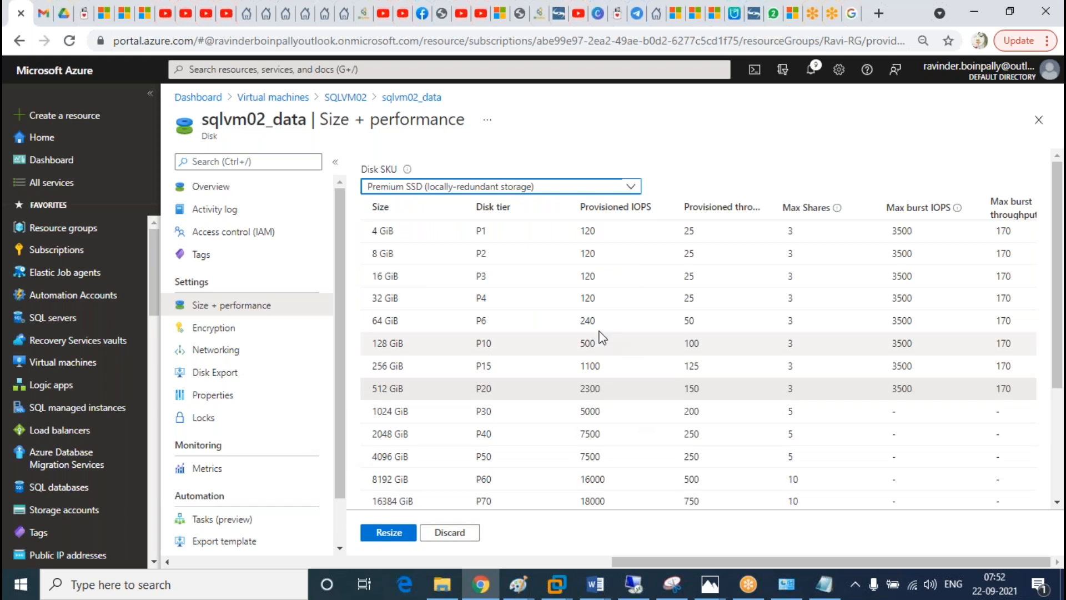
{"action": "left_click", "coordinate": [529, 186]}
{"action": "left_click", "coordinate": [443, 319]}
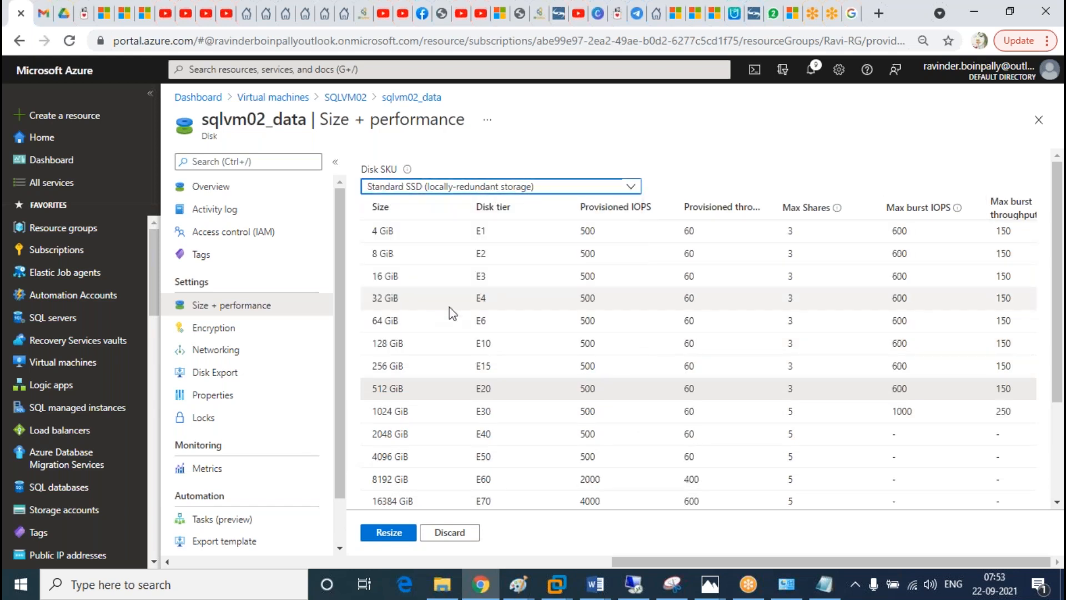
{"action": "scroll", "coordinate": [655, 342], "scroll_direction": "down", "scroll_amount": 3}
{"action": "scroll", "coordinate": [644, 343], "scroll_direction": "up", "scroll_amount": 3}
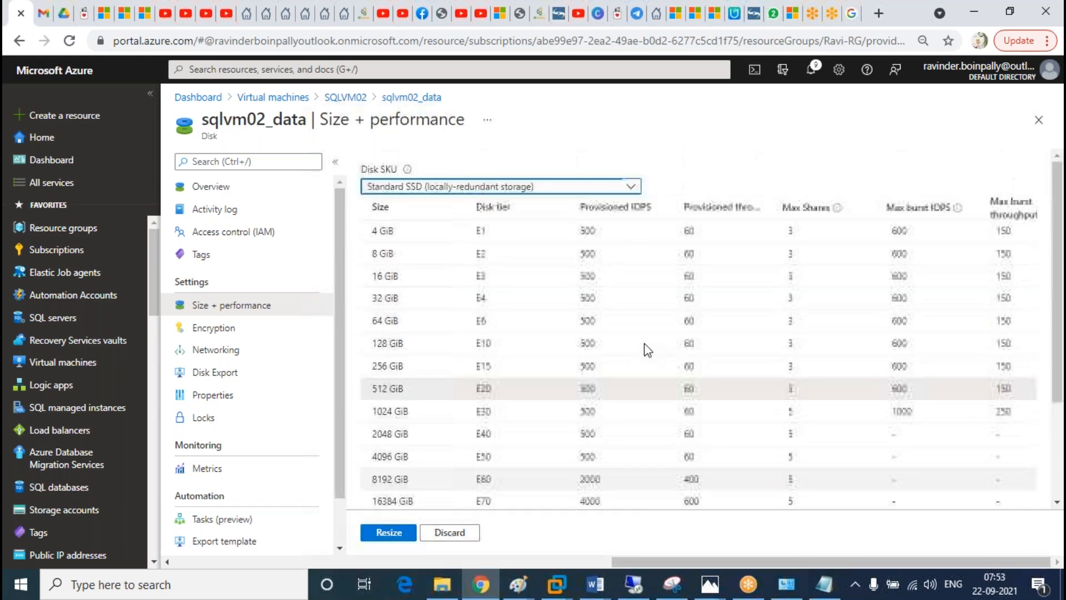
{"action": "scroll", "coordinate": [740, 357], "scroll_direction": "down", "scroll_amount": 3}
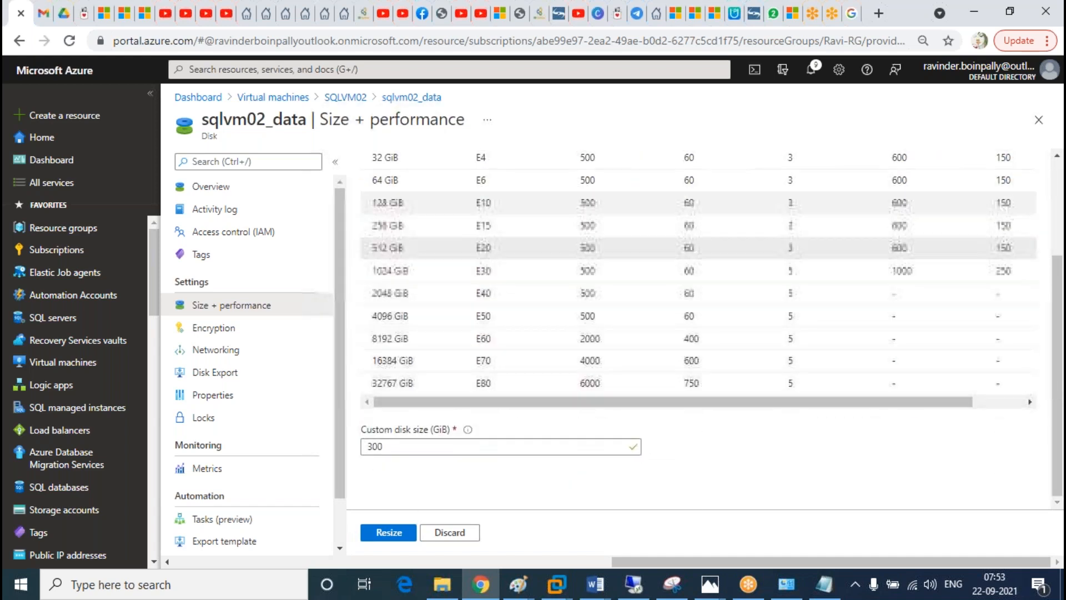
{"action": "left_click", "coordinate": [421, 99]}
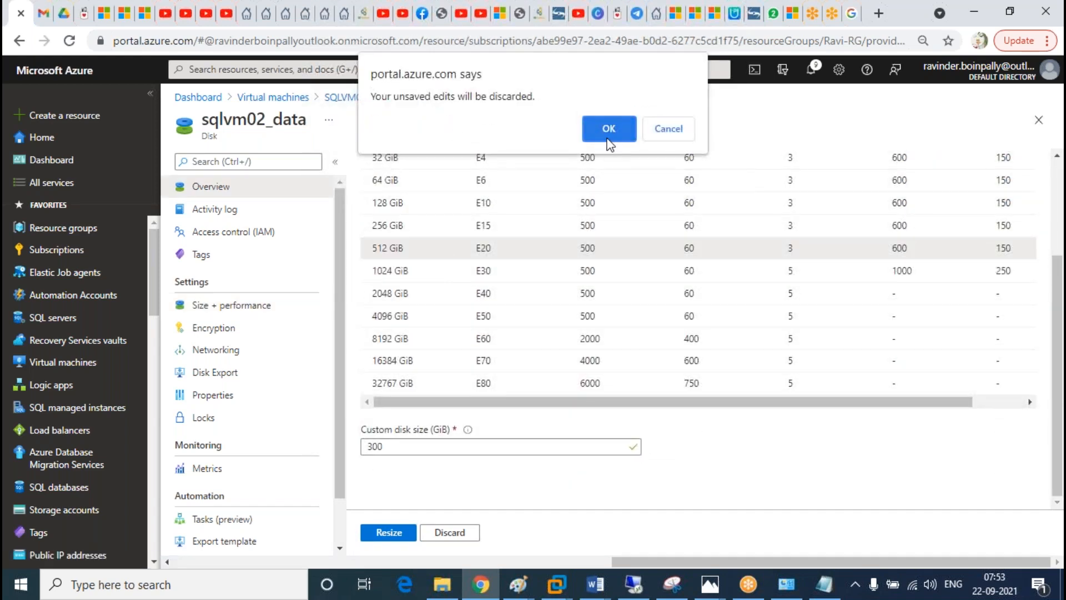
{"action": "left_click", "coordinate": [607, 133]}
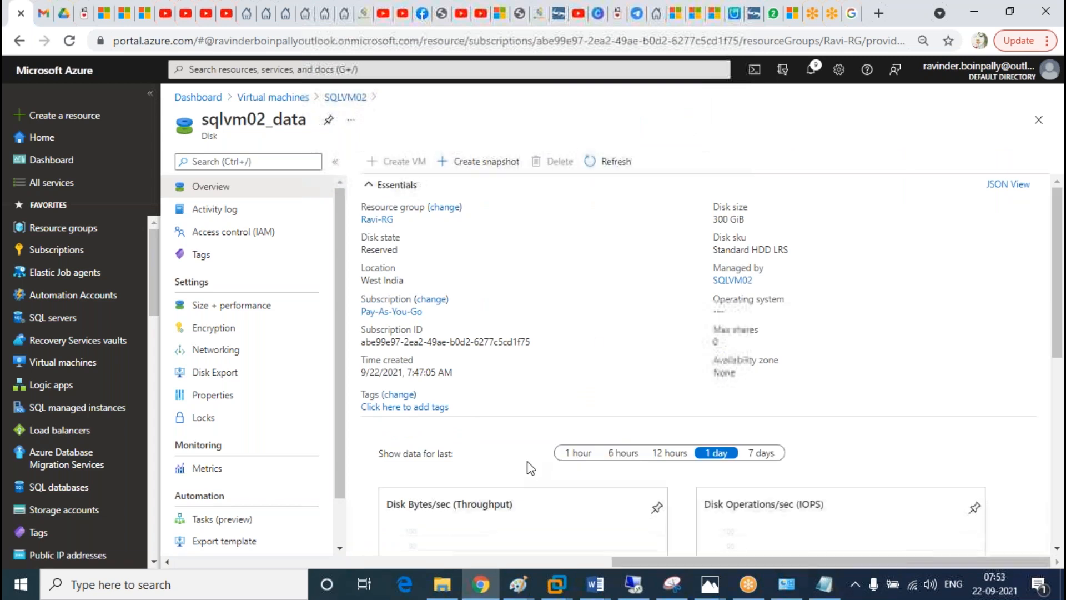
Step: Refresh SQLVM02's disks, and apply Standard SSD (locally-redundant storage) as the disk SKU of data disk sqlvm02_data
{"action": "left_click", "coordinate": [347, 98]}
{"action": "left_click", "coordinate": [526, 163]}
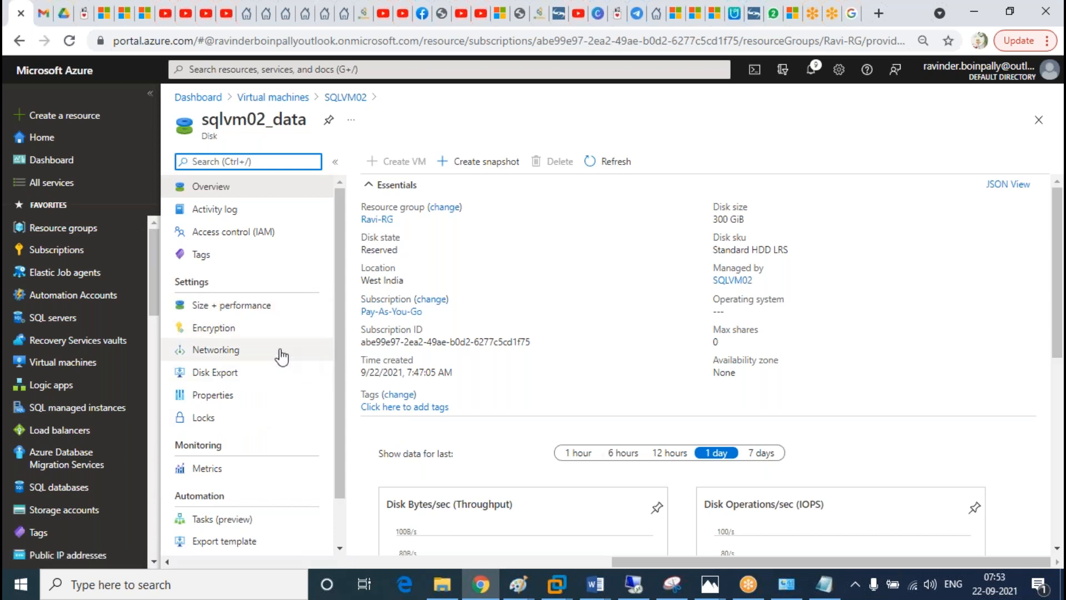
{"action": "left_click", "coordinate": [272, 305]}
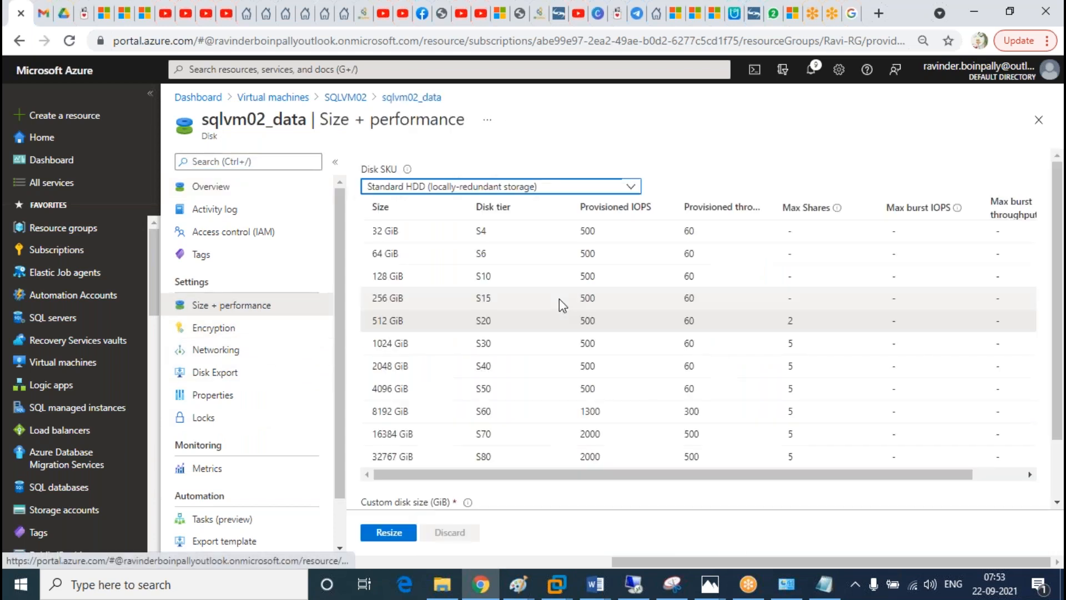
{"action": "left_click", "coordinate": [446, 188]}
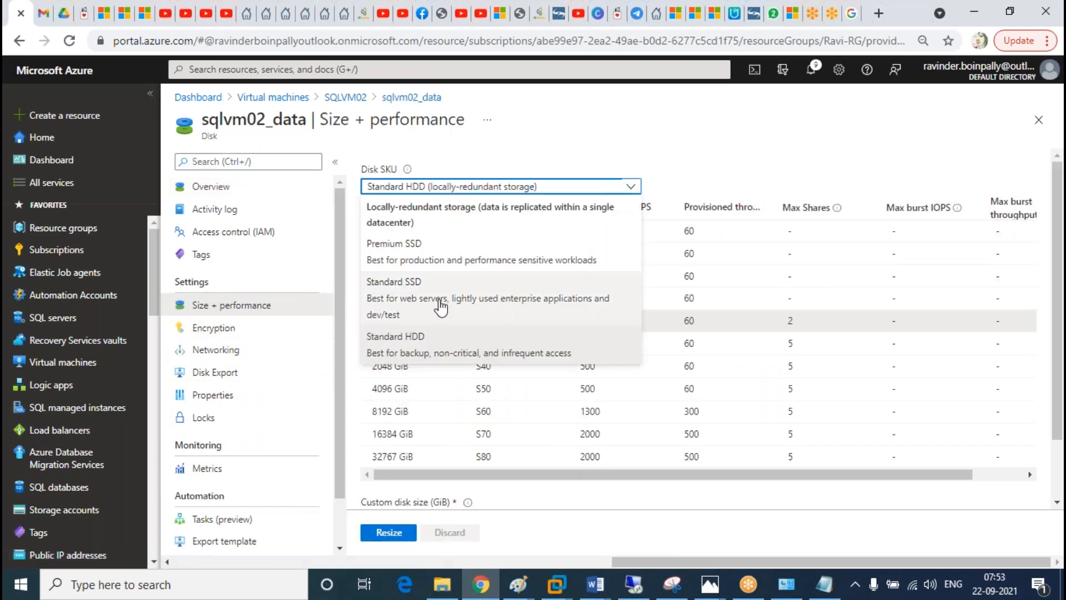
{"action": "left_click", "coordinate": [408, 297]}
{"action": "scroll", "coordinate": [436, 492], "scroll_direction": "down", "scroll_amount": 1}
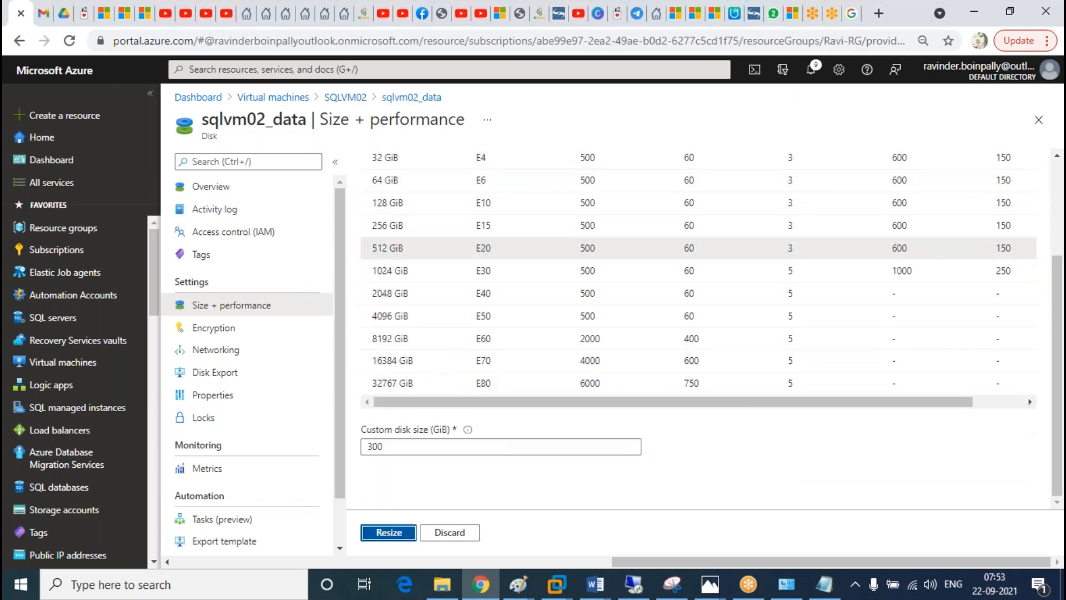
{"action": "left_click", "coordinate": [406, 530]}
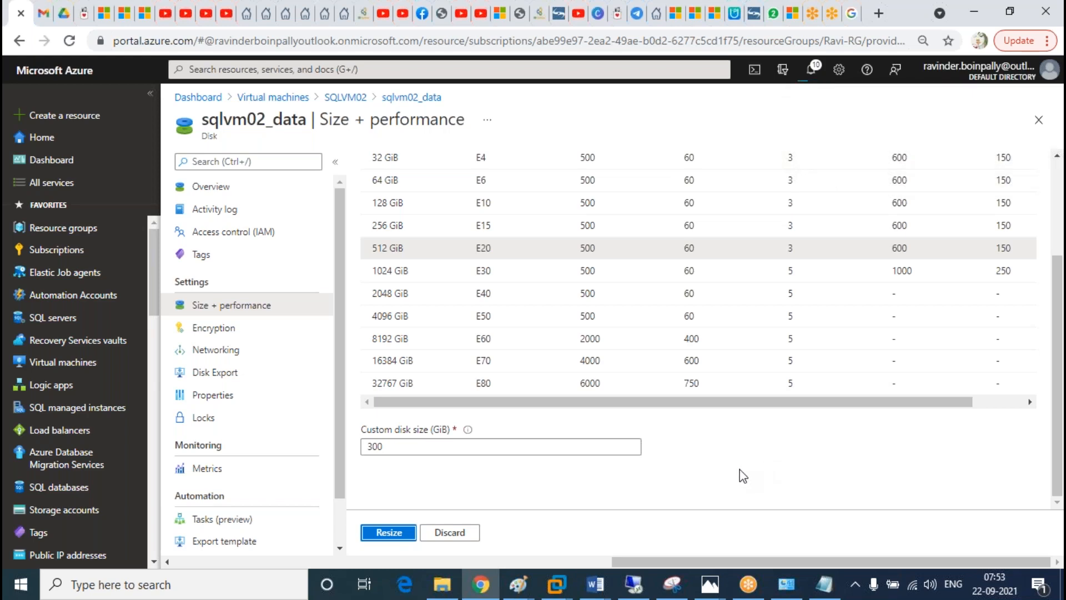
Step: Check sqlvm02_data's performance settings and overview, and refresh SQLVM02's disks to verify the storage type
{"action": "scroll", "coordinate": [742, 476], "scroll_direction": "up", "scroll_amount": 3}
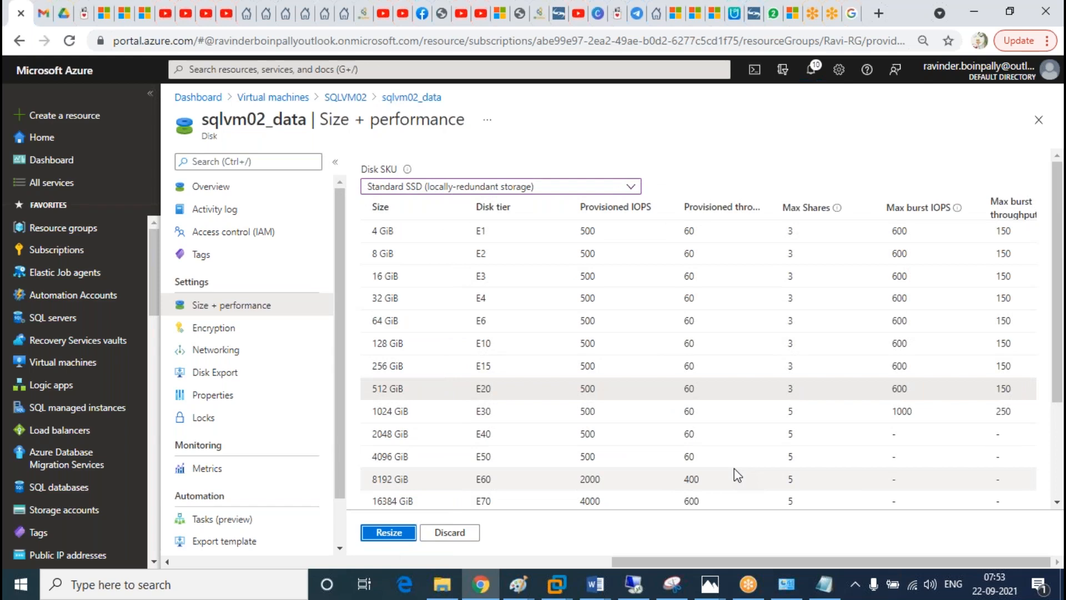
{"action": "scroll", "coordinate": [572, 312], "scroll_direction": "down", "scroll_amount": 3}
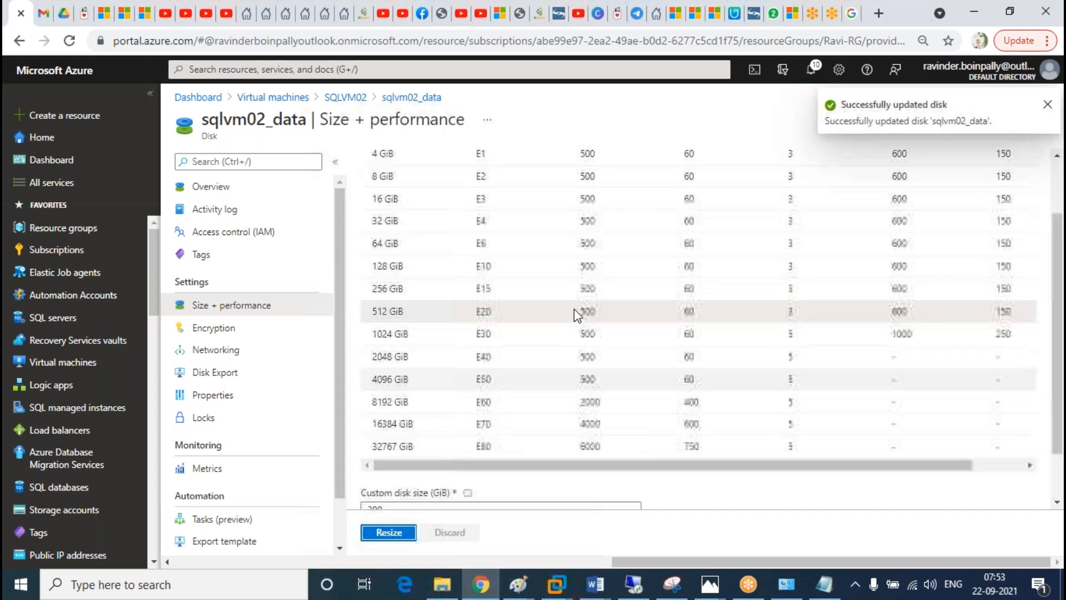
{"action": "left_click", "coordinate": [413, 98]}
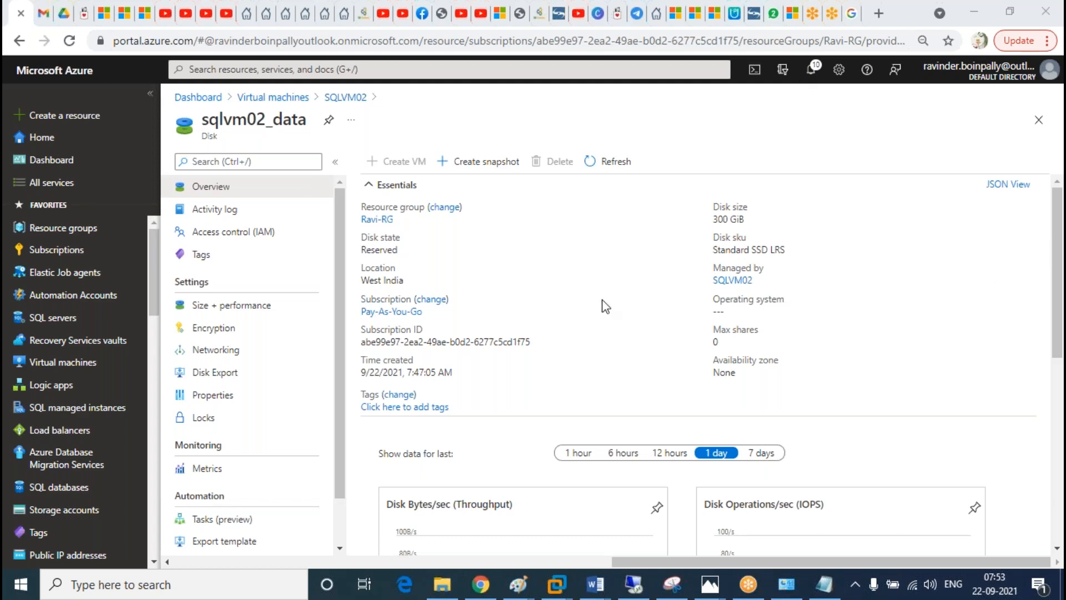
{"action": "left_click", "coordinate": [345, 97]}
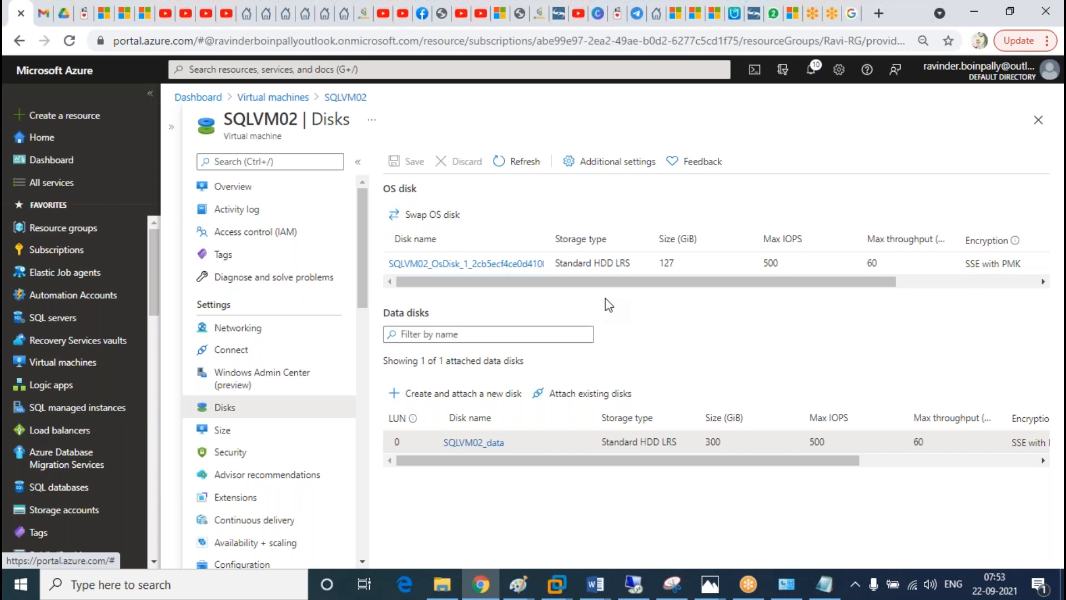
{"action": "left_click", "coordinate": [519, 161]}
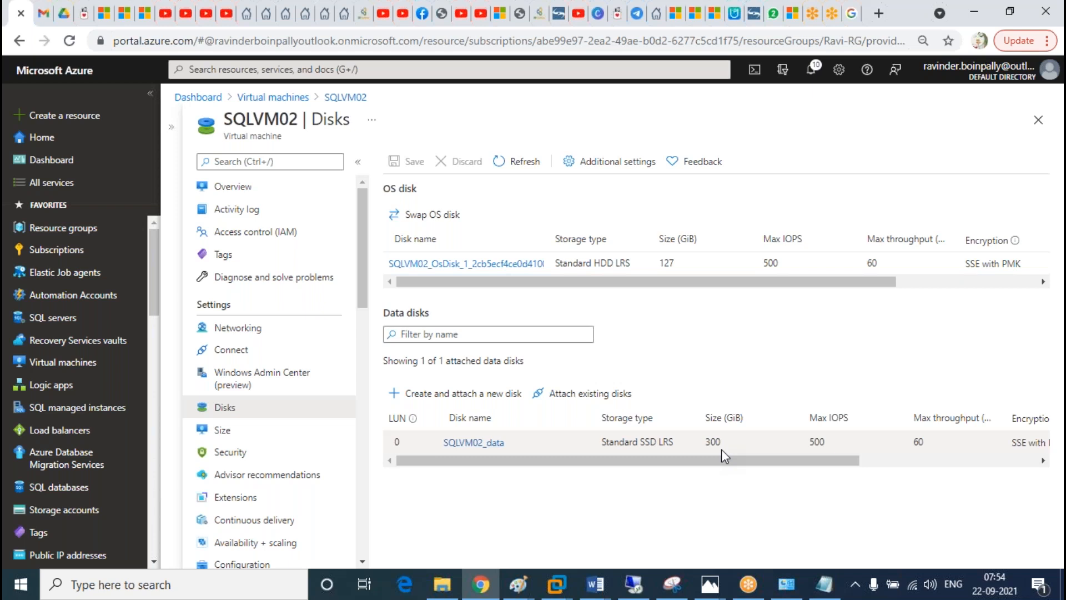
Step: Start SQLVM02 from its overview and refresh its details
{"action": "left_click", "coordinate": [349, 98]}
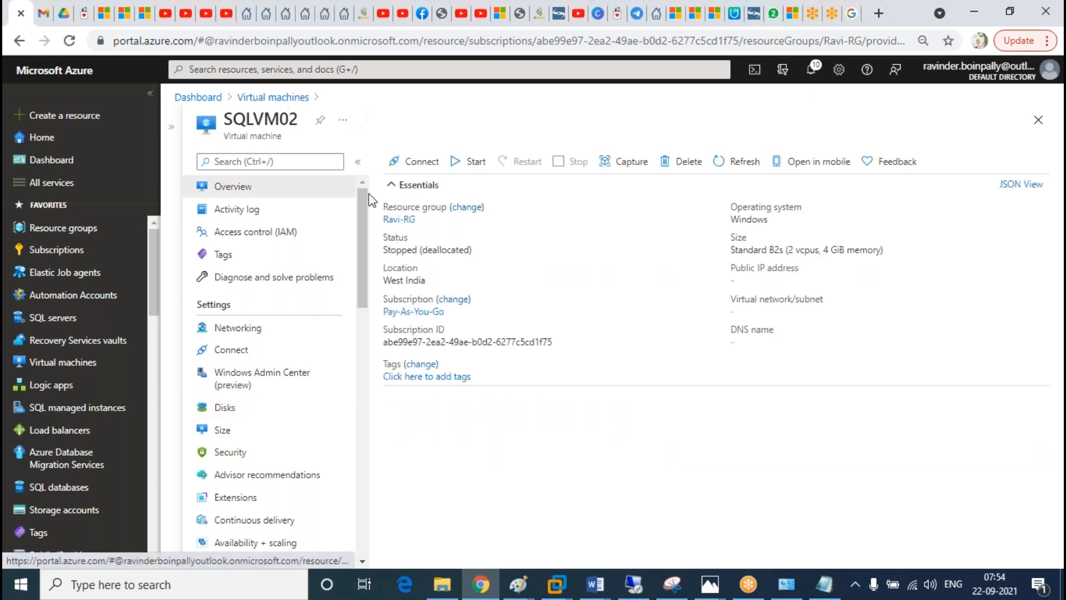
{"action": "left_click", "coordinate": [481, 161]}
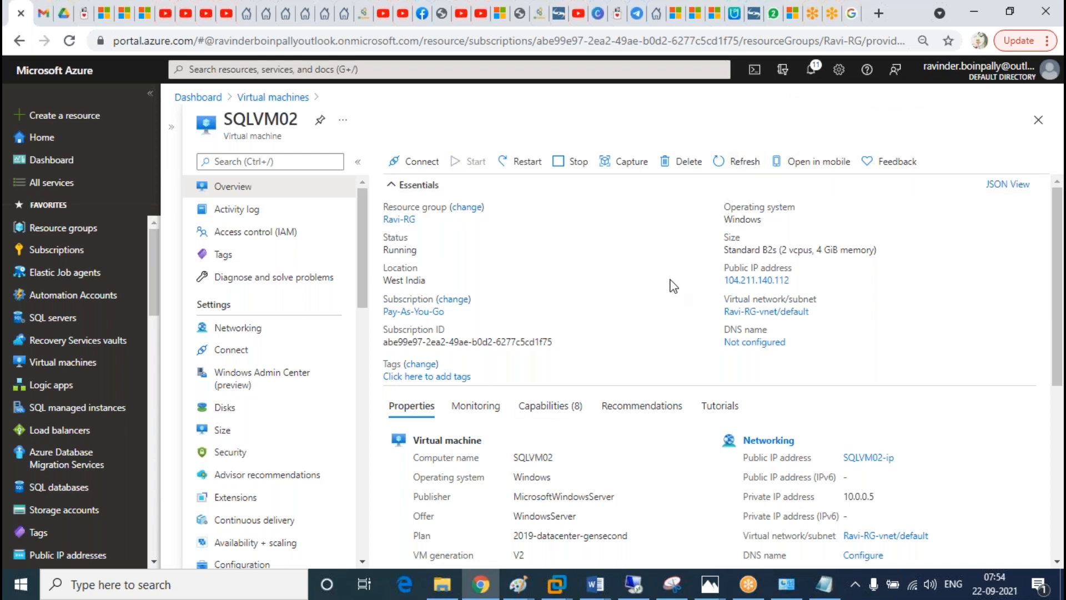
{"action": "left_click", "coordinate": [736, 162]}
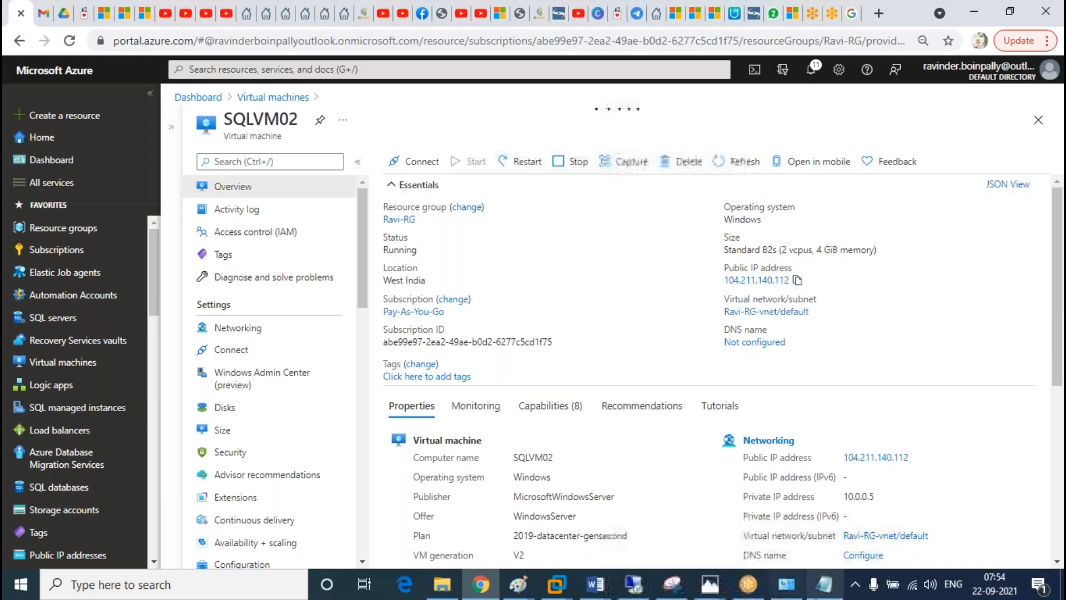
Step: Paste SQLVM02's public IP address 104.211.140.112 into the Notepad note below the existing address, and select it for copying
{"action": "left_click", "coordinate": [824, 591]}
{"action": "key", "text": "Return"}
{"action": "key", "text": "Return"}
{"action": "key", "text": "ctrl+v"}
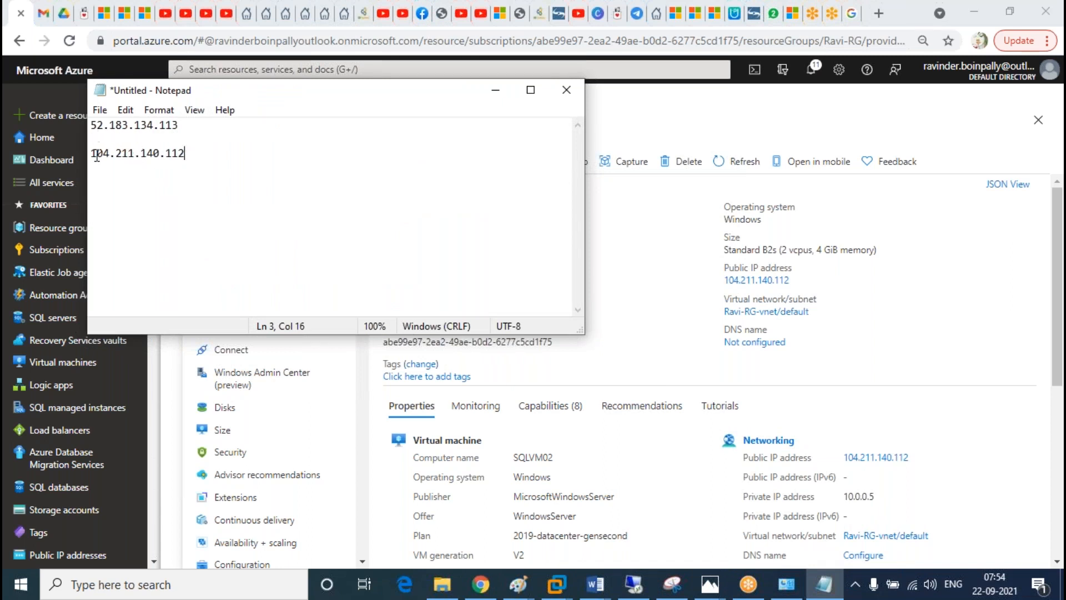
{"action": "left_click_drag", "start_coordinate": [186, 153], "coordinate": [61, 154]}
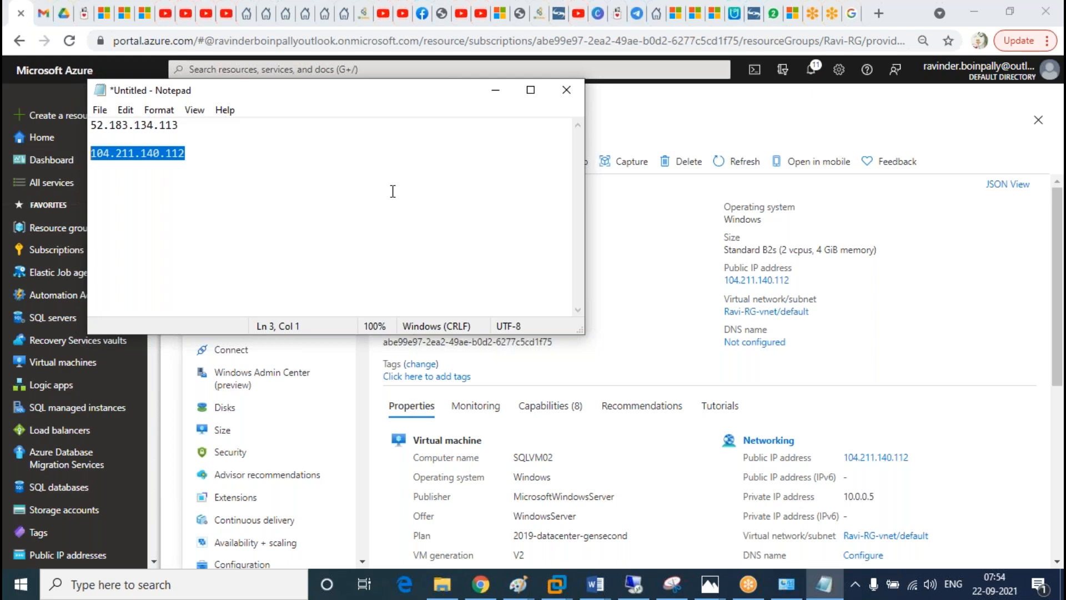
Step: Open Remote Desktop Connection (mstsc), enter 104.211.140.112 as the computer, and minimize the Notepad and connection windows
{"action": "left_click", "coordinate": [200, 590]}
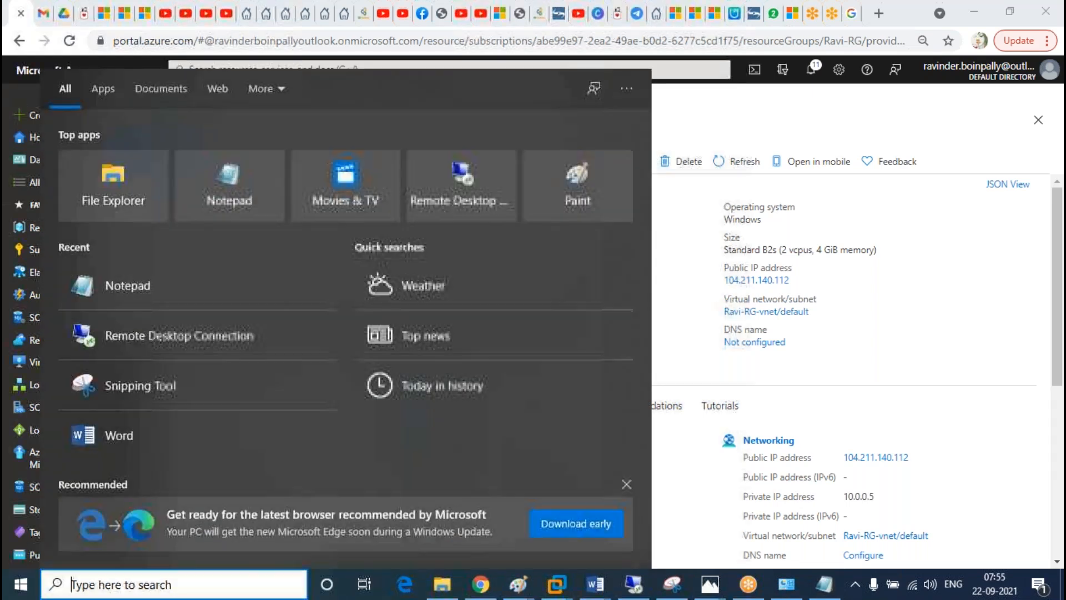
{"action": "type", "text": "mstsc"}
{"action": "key", "text": "Return"}
{"action": "key", "text": "ctrl+v"}
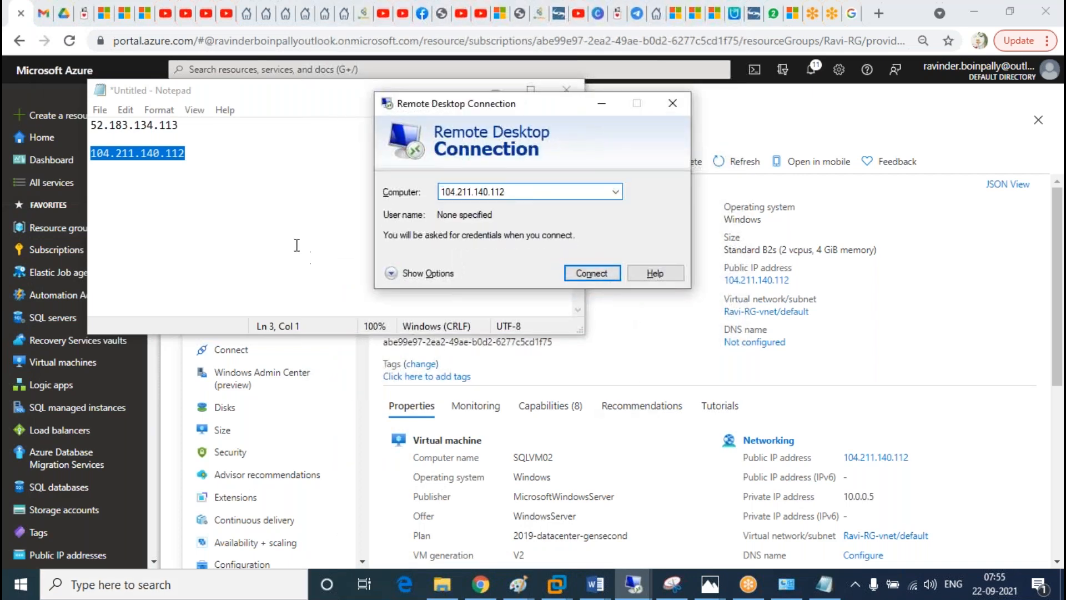
{"action": "left_click_drag", "start_coordinate": [340, 89], "coordinate": [183, 111]}
{"action": "left_click", "coordinate": [340, 111]}
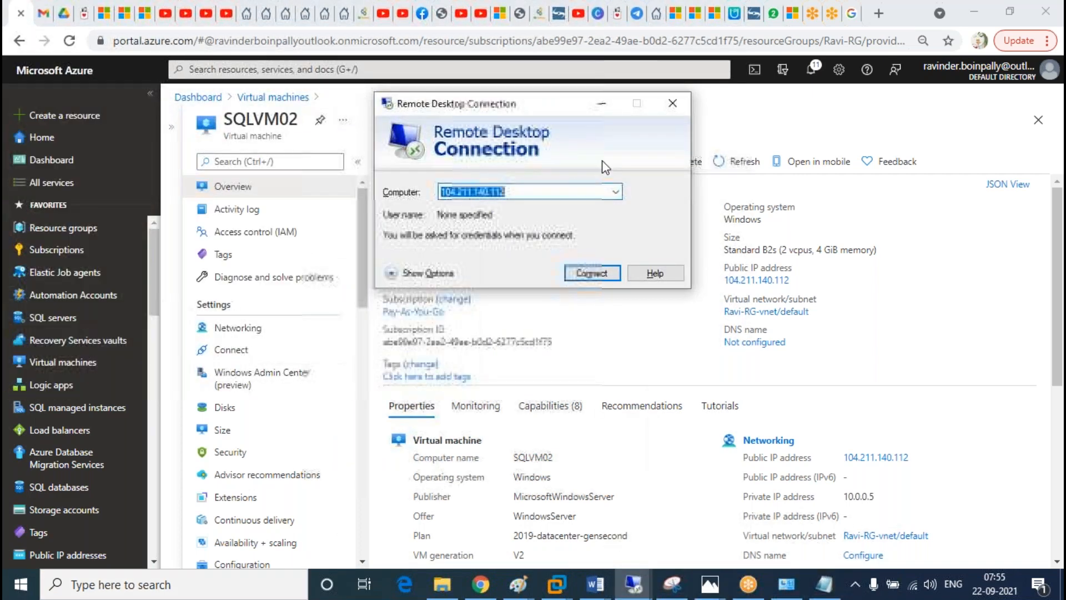
{"action": "left_click", "coordinate": [601, 105]}
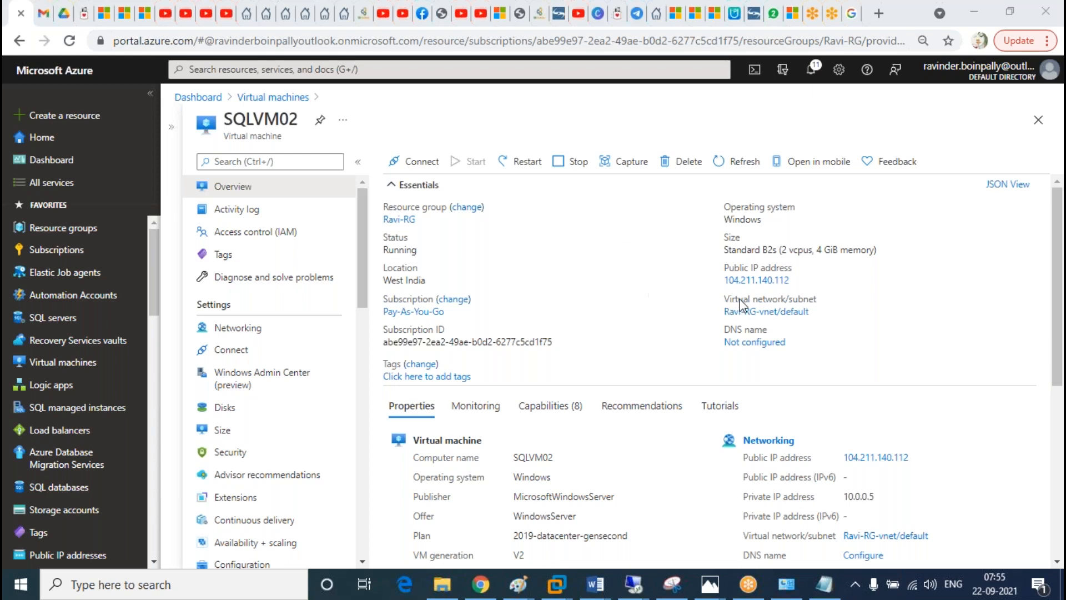
Step: Refresh SQLVM02's overview in the Azure portal to check its status
{"action": "left_click", "coordinate": [655, 277]}
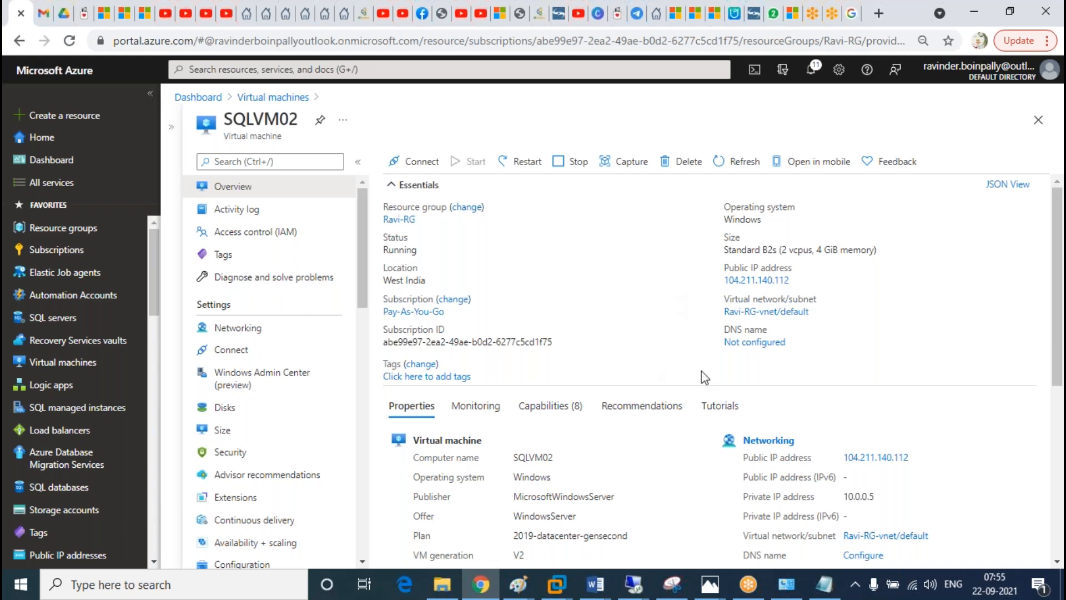
{"action": "left_click", "coordinate": [739, 160]}
{"action": "left_click", "coordinate": [792, 62]}
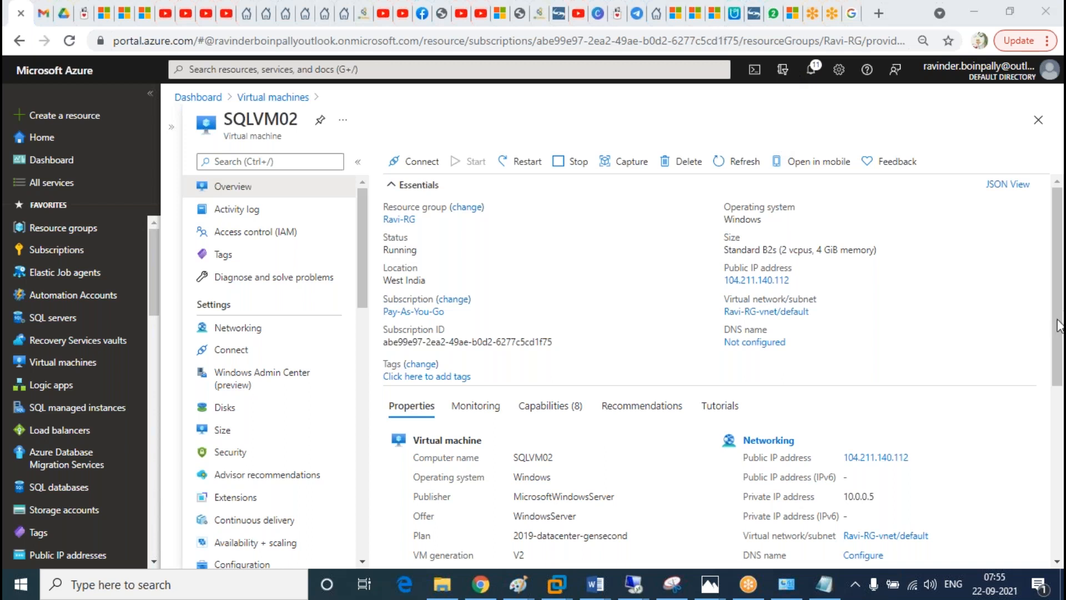
Step: Restore the Remote Desktop Connection window, check the address against the Notepad note, and connect to 104.211.140.112
{"action": "mouse_move", "coordinate": [633, 584]}
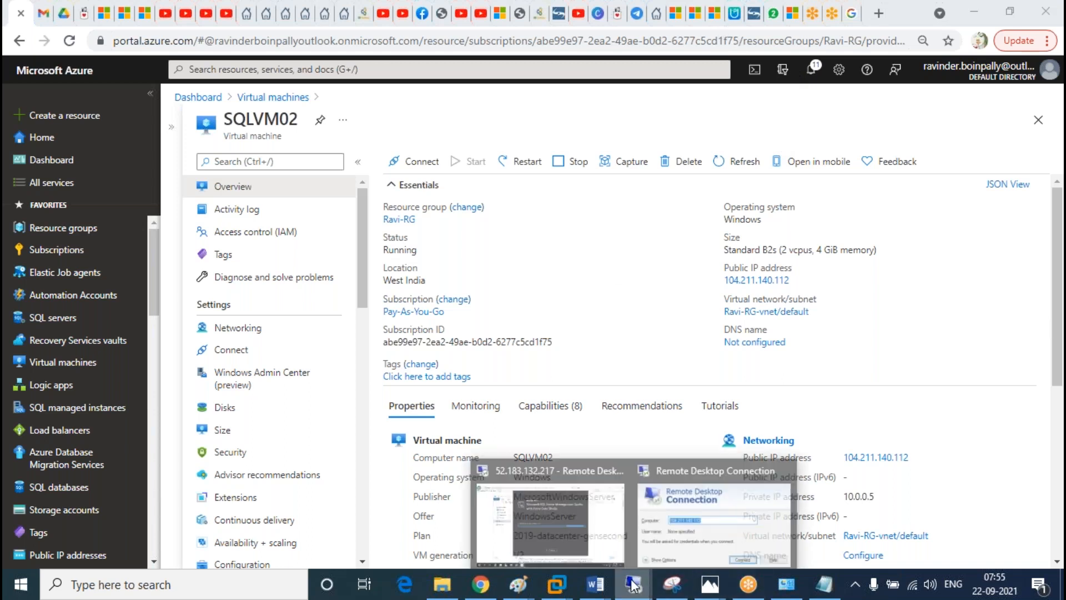
{"action": "left_click", "coordinate": [786, 499]}
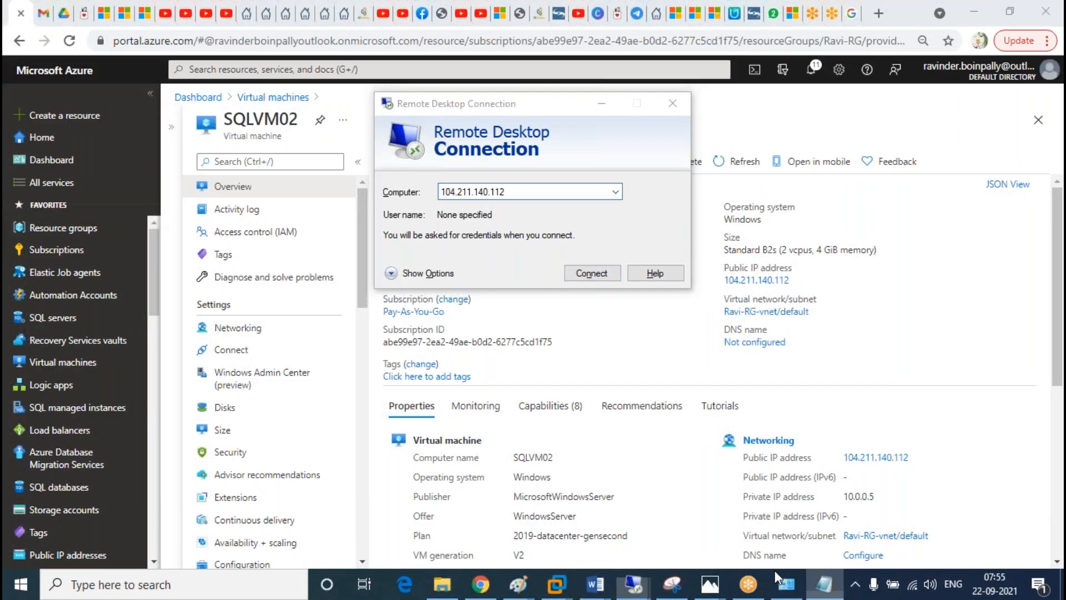
{"action": "left_click", "coordinate": [824, 584]}
{"action": "left_click_drag", "start_coordinate": [196, 118], "coordinate": [380, 117]}
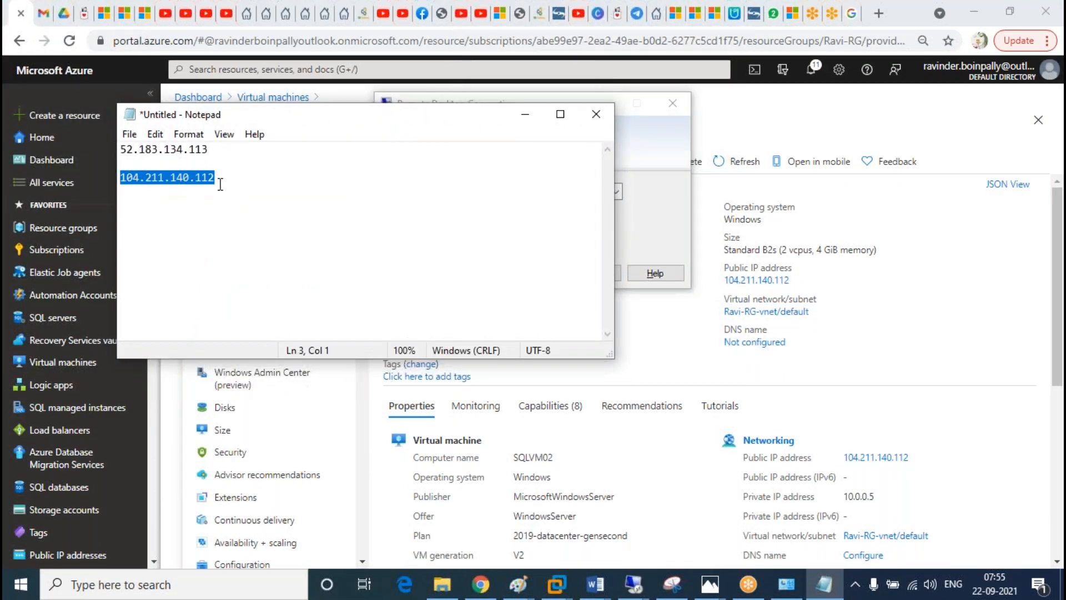
{"action": "left_click", "coordinate": [525, 118]}
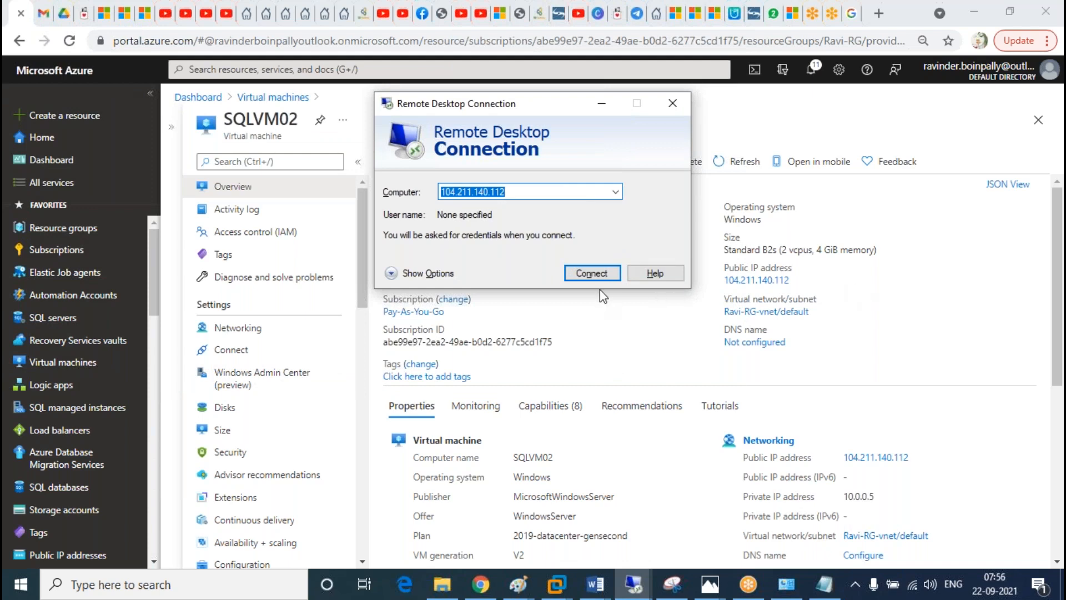
{"action": "left_click", "coordinate": [592, 273]}
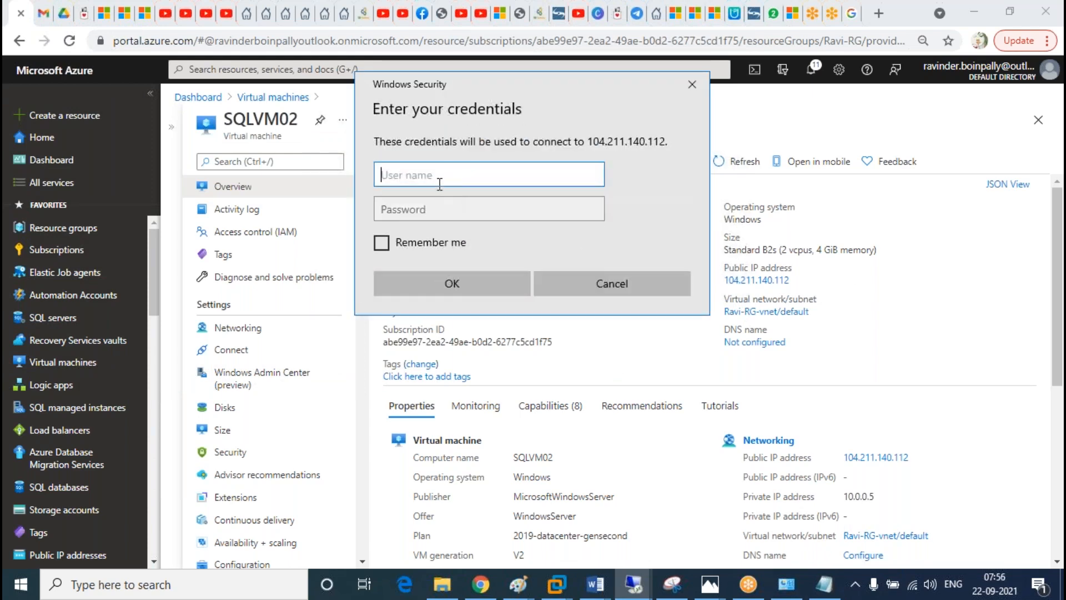
Step: Sign in to SQLVM02 with the administrator user name and password, and accept the remote connection
{"action": "type", "text": "Ravinder"}
{"action": "key", "text": "Tab"}
{"action": "type", "text": "************"}
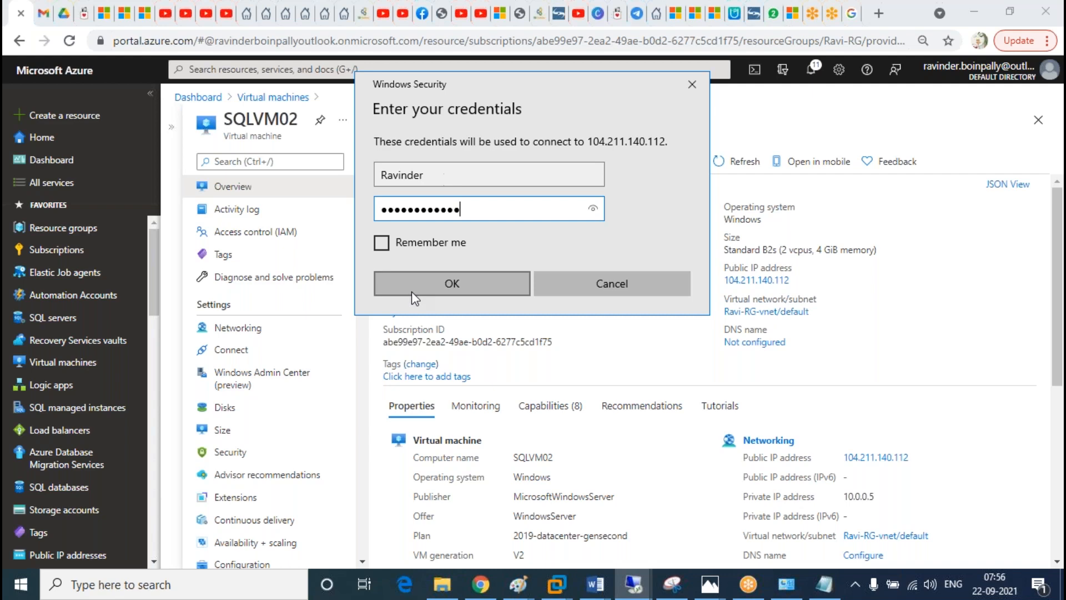
{"action": "left_click", "coordinate": [442, 285]}
{"action": "left_click", "coordinate": [582, 327]}
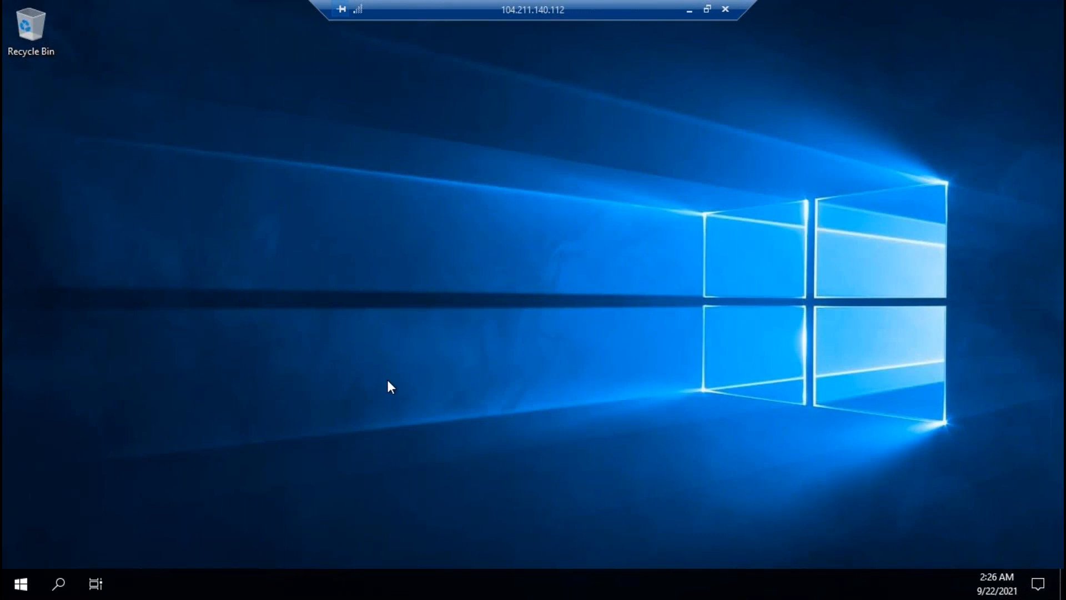
Step: Minimize the SQLVM02 session and switch to the 52.183.132.217 remote session to check the SQL Server Management Studio setup
{"action": "left_click", "coordinate": [689, 10]}
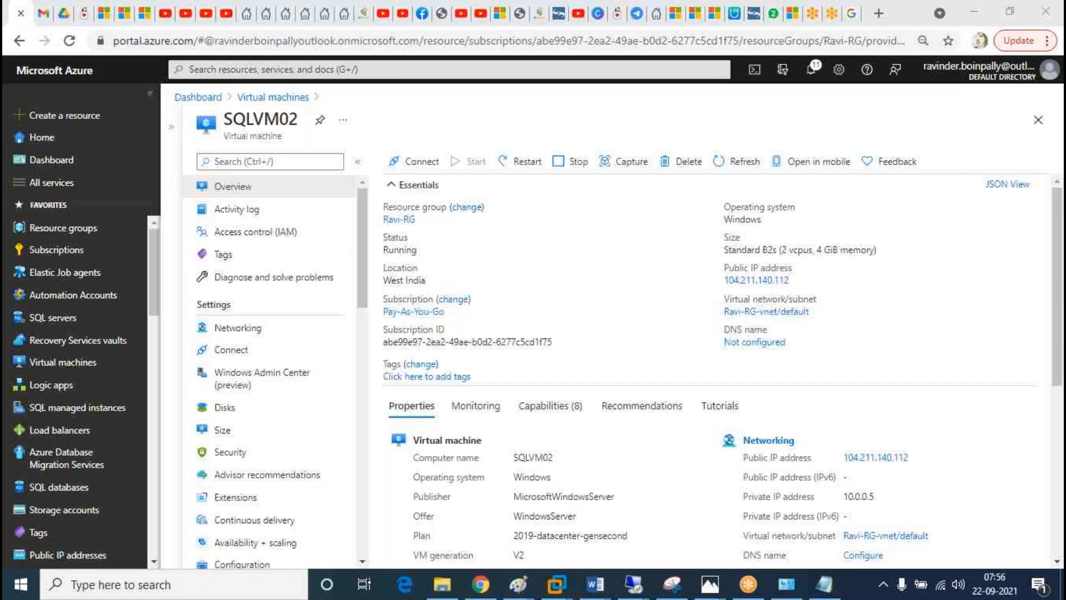
{"action": "mouse_move", "coordinate": [634, 583]}
{"action": "left_click", "coordinate": [525, 472]}
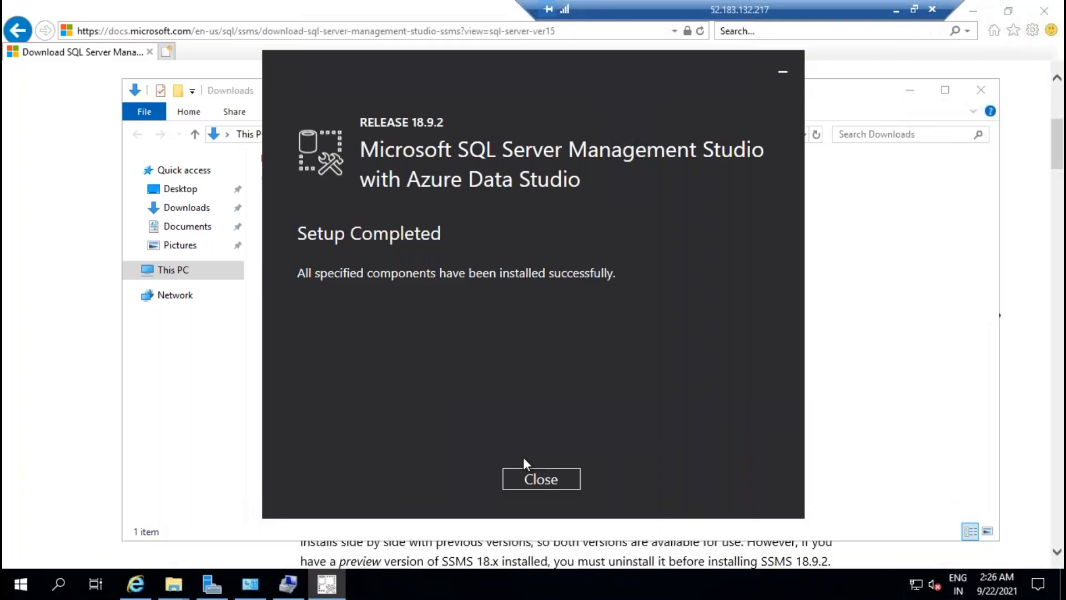
Step: Close the SQL Server Management Studio setup and cut the SSMS-Setup-ENU file from the Downloads folder
{"action": "left_click", "coordinate": [541, 479]}
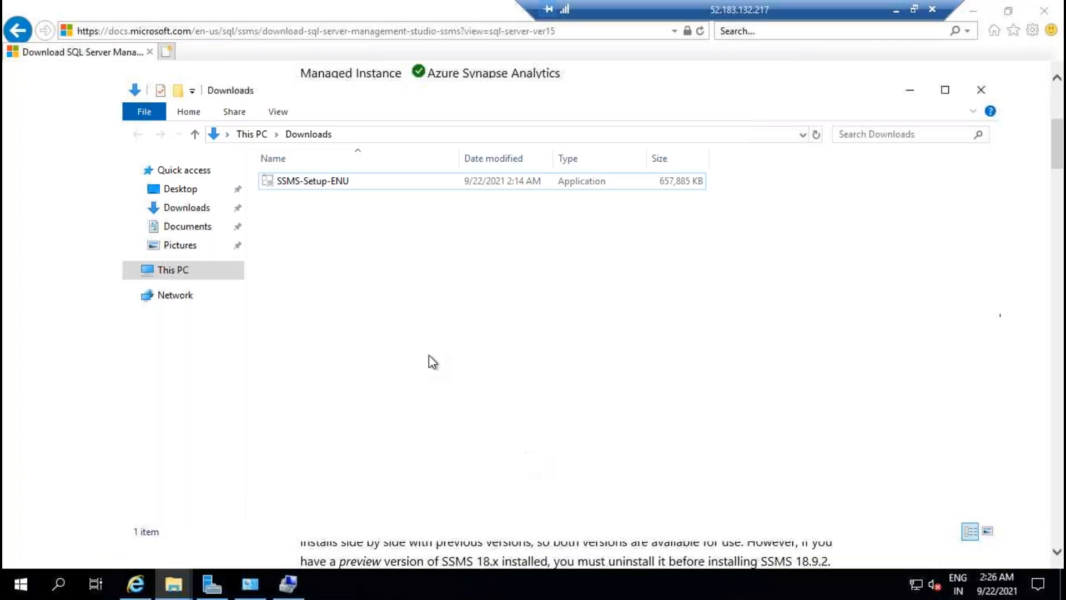
{"action": "left_click", "coordinate": [336, 183]}
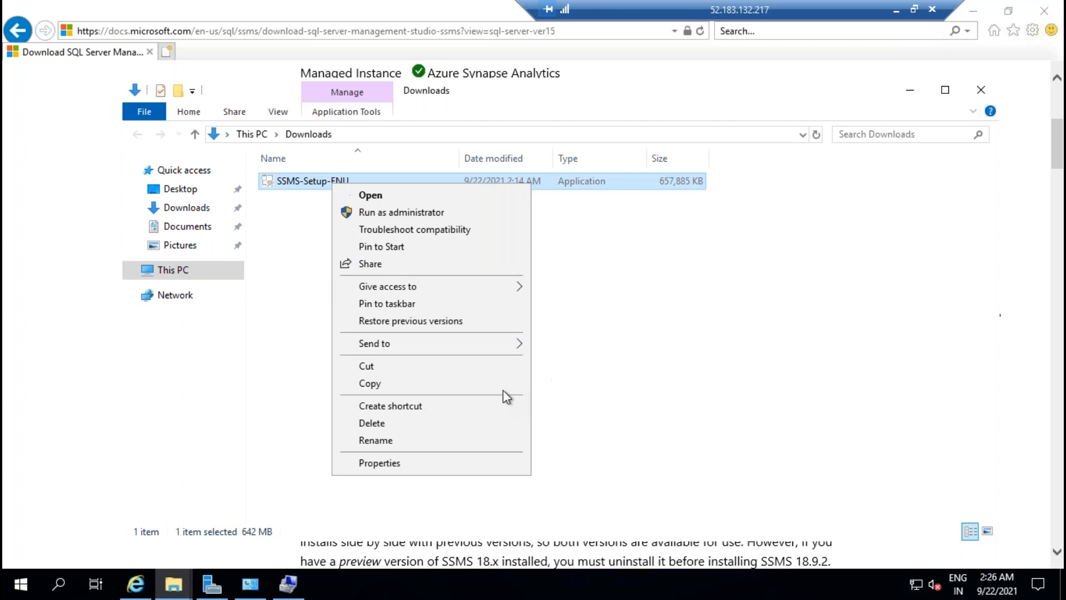
{"action": "left_click", "coordinate": [371, 367]}
Step: Browse to the Windows (C:) drive in a maximized File Explorer window and create a new folder at its root
{"action": "left_click", "coordinate": [193, 277]}
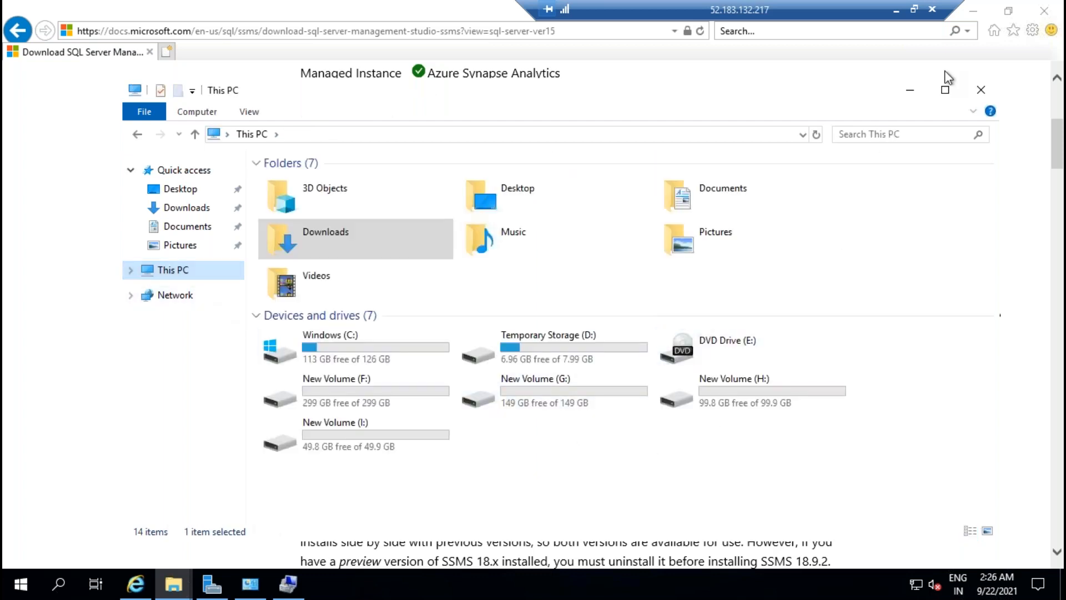
{"action": "left_click", "coordinate": [952, 94]}
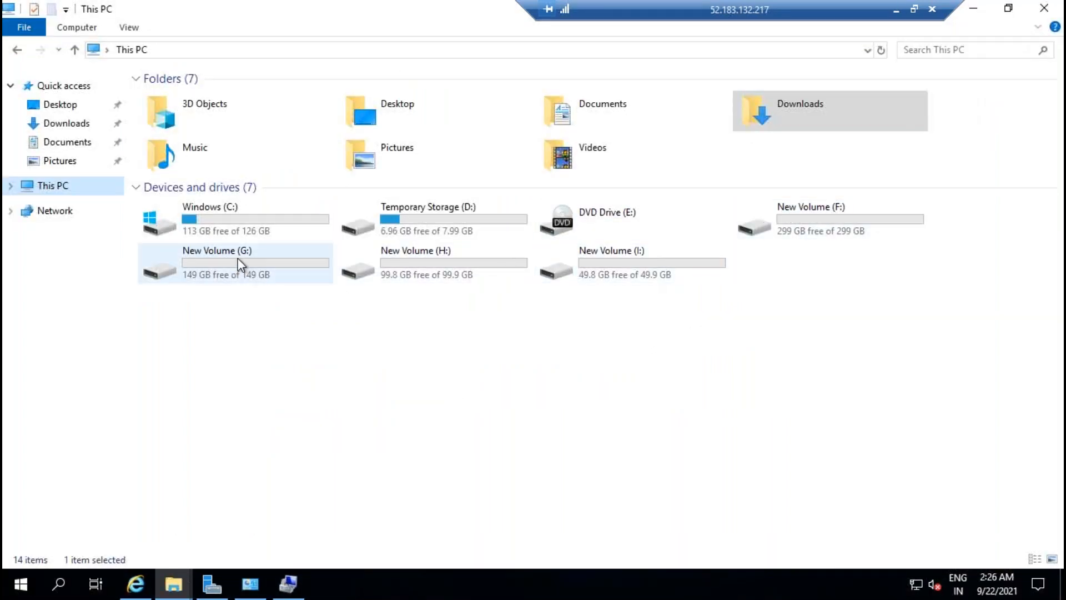
{"action": "left_click", "coordinate": [688, 393]}
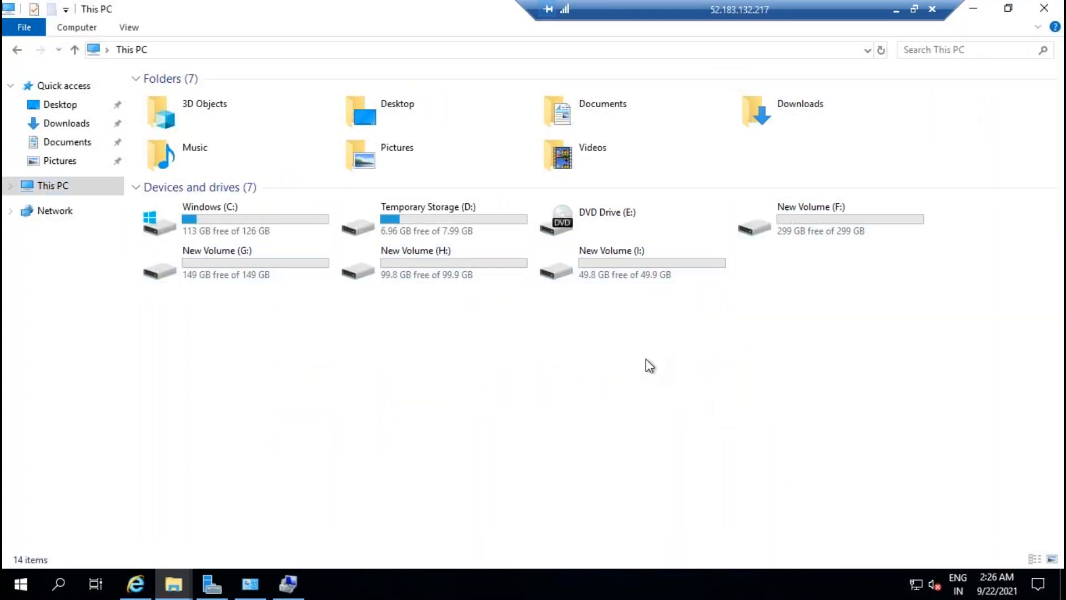
{"action": "double_click", "coordinate": [236, 227]}
{"action": "right_click", "coordinate": [270, 264]}
{"action": "mouse_move", "coordinate": [370, 406]}
{"action": "left_click", "coordinate": [469, 403]}
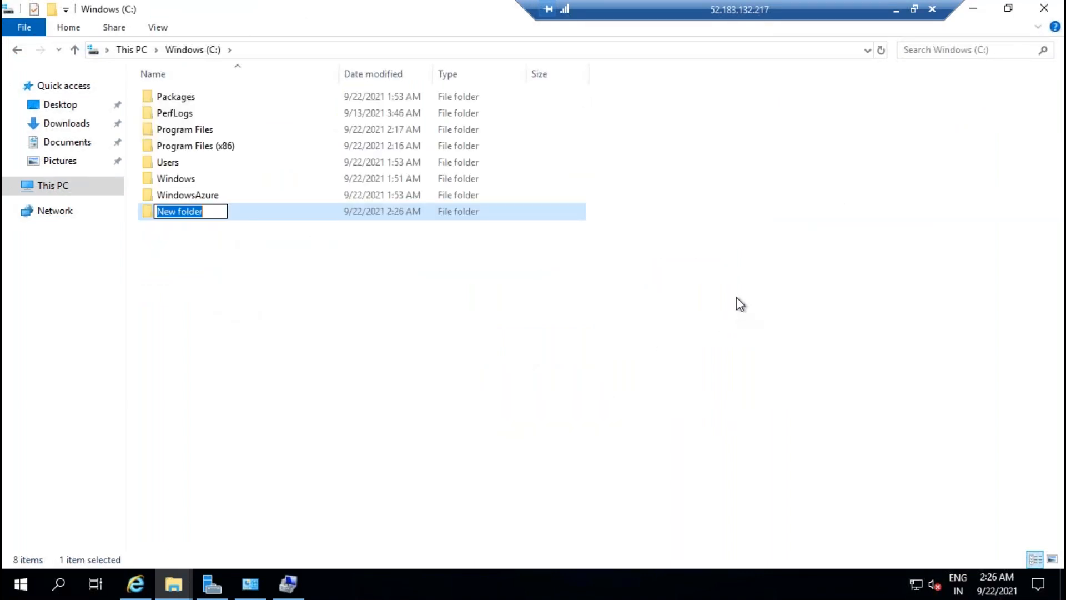
Step: Name the new folder on the C: drive Setups and paste the copied SSMS-Setup-ENU installer into it
{"action": "type", "text": "Setups"}
{"action": "key", "text": "Return"}
{"action": "key", "text": "Return"}
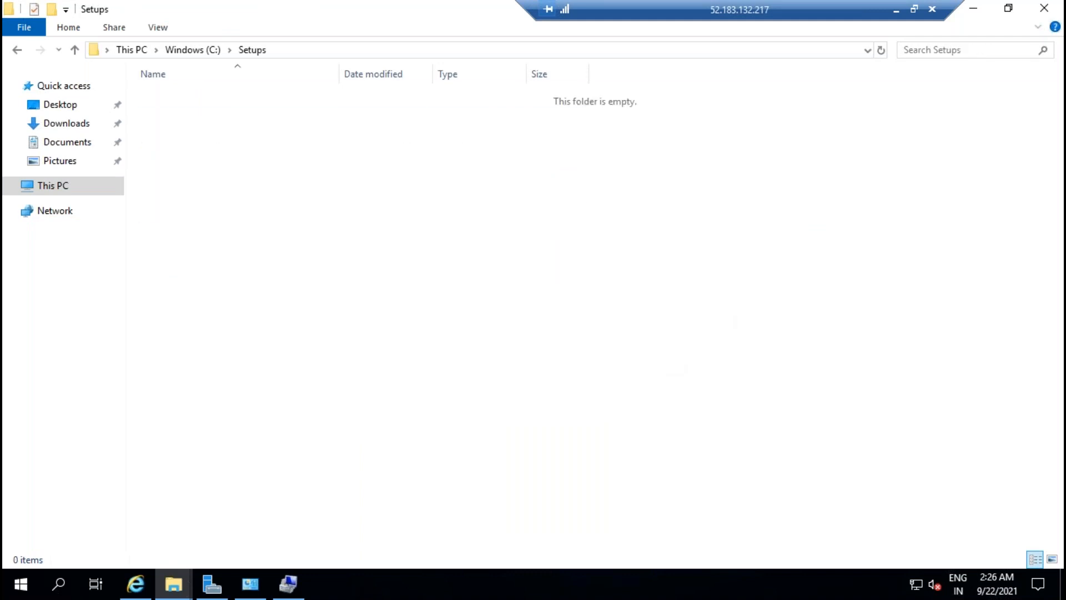
{"action": "key", "text": "ctrl+v"}
Step: Review the drives in This PC and the folders on the Windows (C:) drive
{"action": "left_click", "coordinate": [56, 184]}
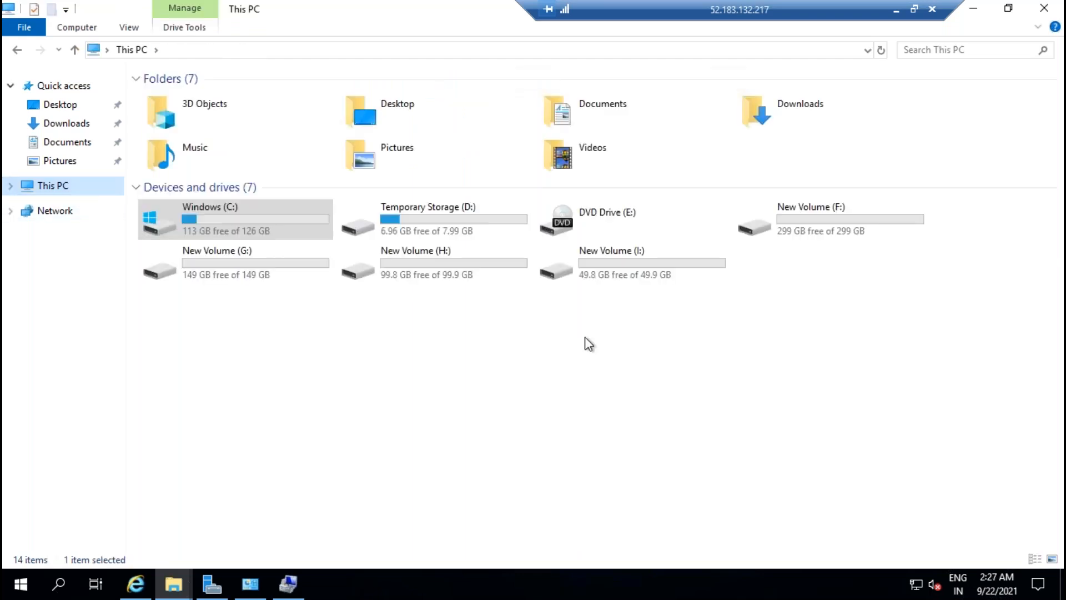
{"action": "double_click", "coordinate": [261, 223]}
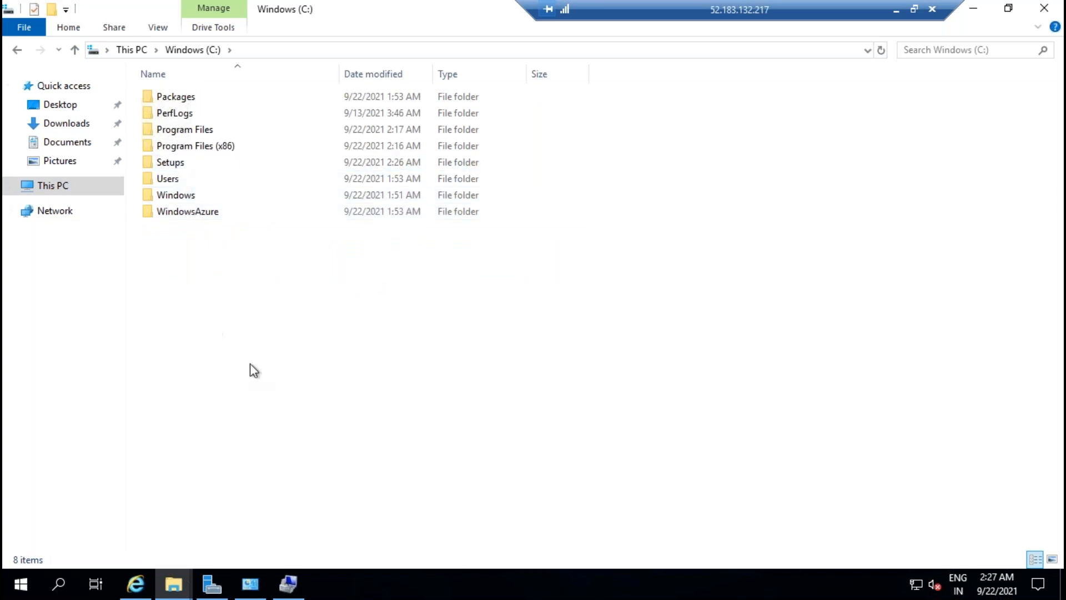
{"action": "left_click", "coordinate": [73, 190]}
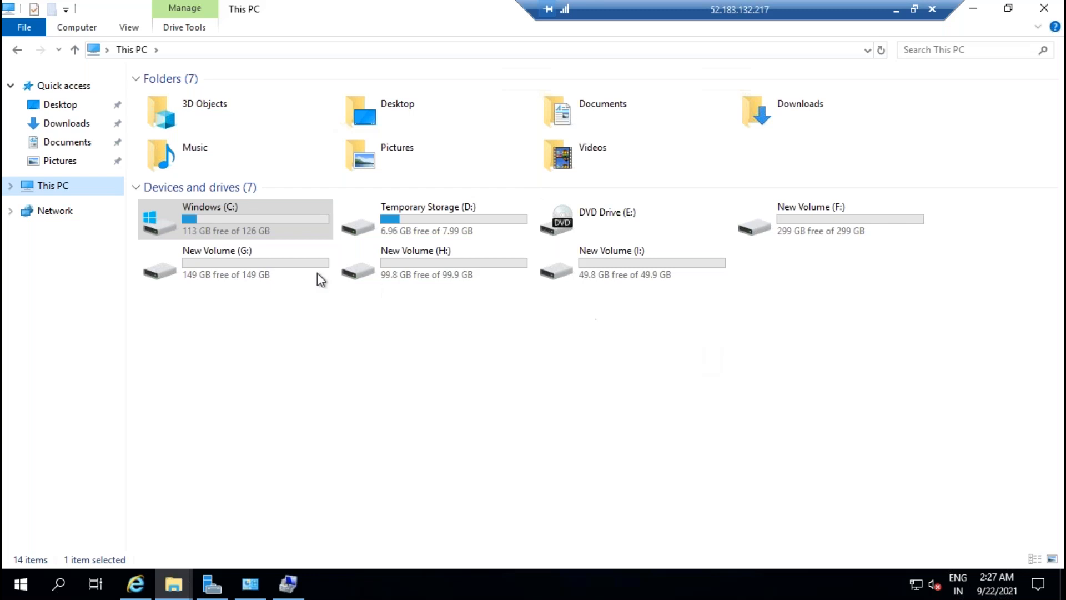
{"action": "double_click", "coordinate": [258, 222]}
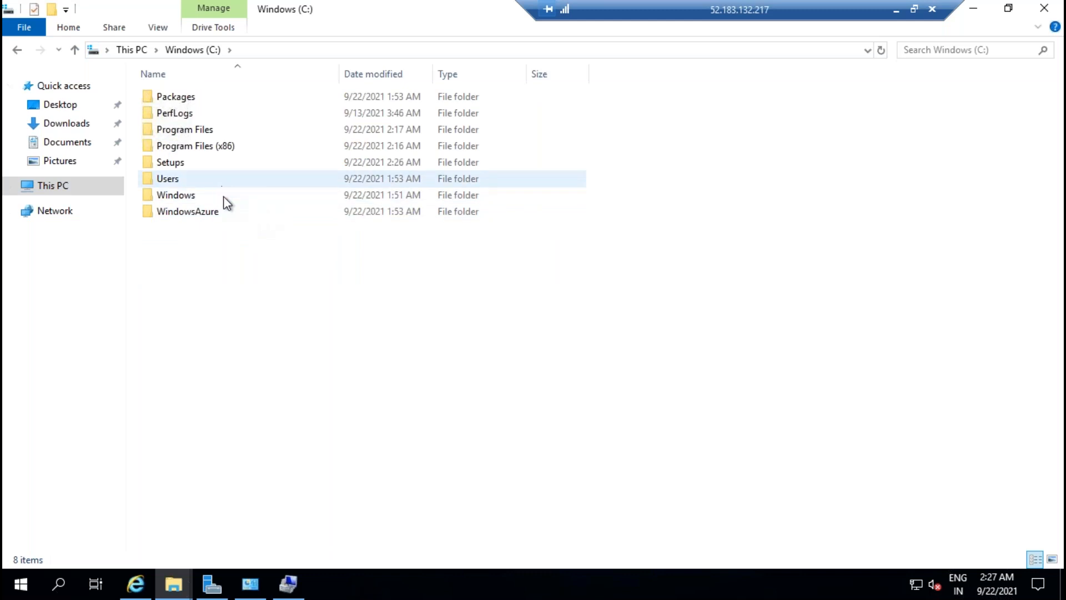
Step: Launch Microsoft SQL Server Management Studio from the installed Microsoft SQL Server Tools 18
{"action": "left_click", "coordinate": [21, 583]}
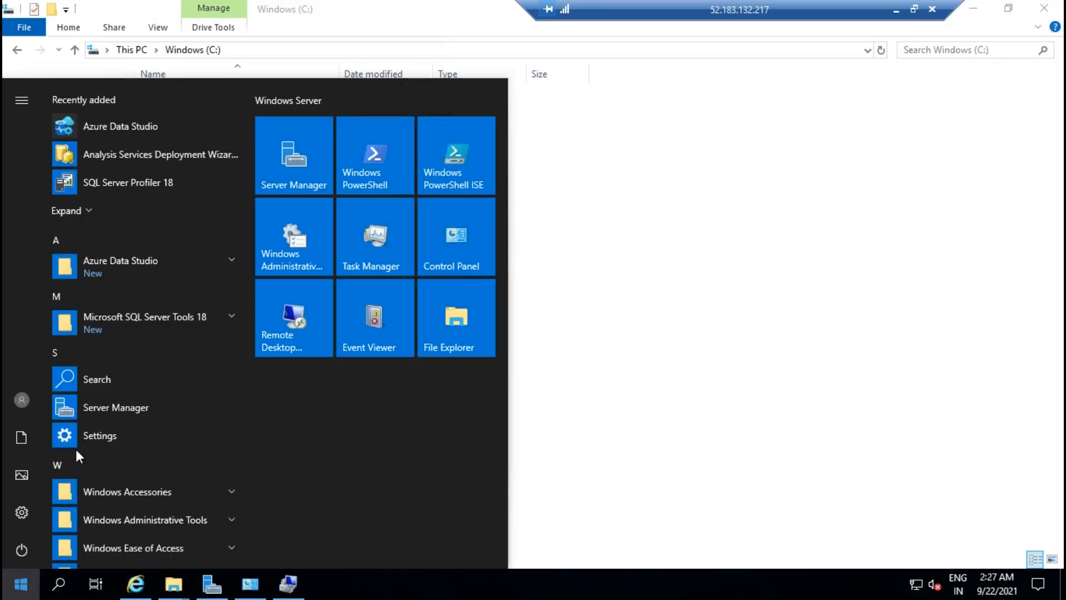
{"action": "left_click", "coordinate": [192, 321]}
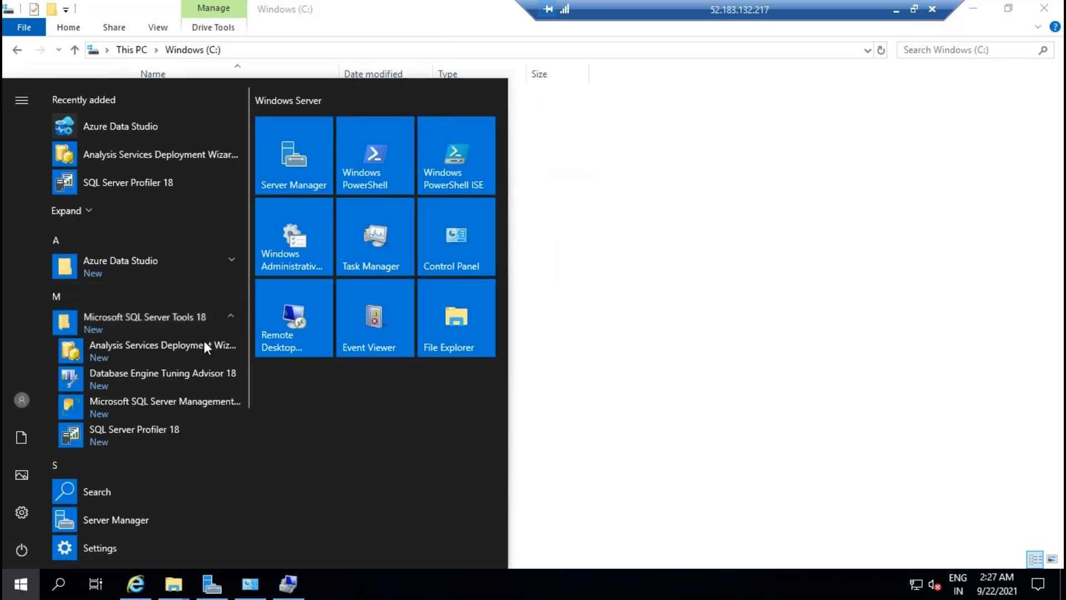
{"action": "left_click", "coordinate": [121, 410]}
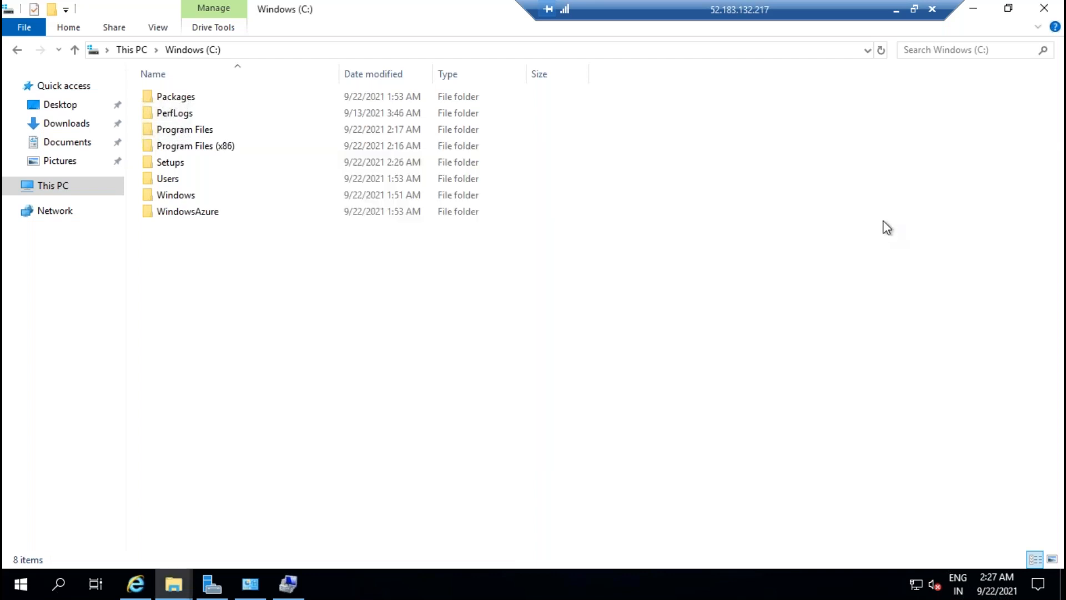
Step: Rename the New Volume (F:) drive in This PC as Data
{"action": "left_click", "coordinate": [58, 186]}
{"action": "left_click", "coordinate": [489, 444]}
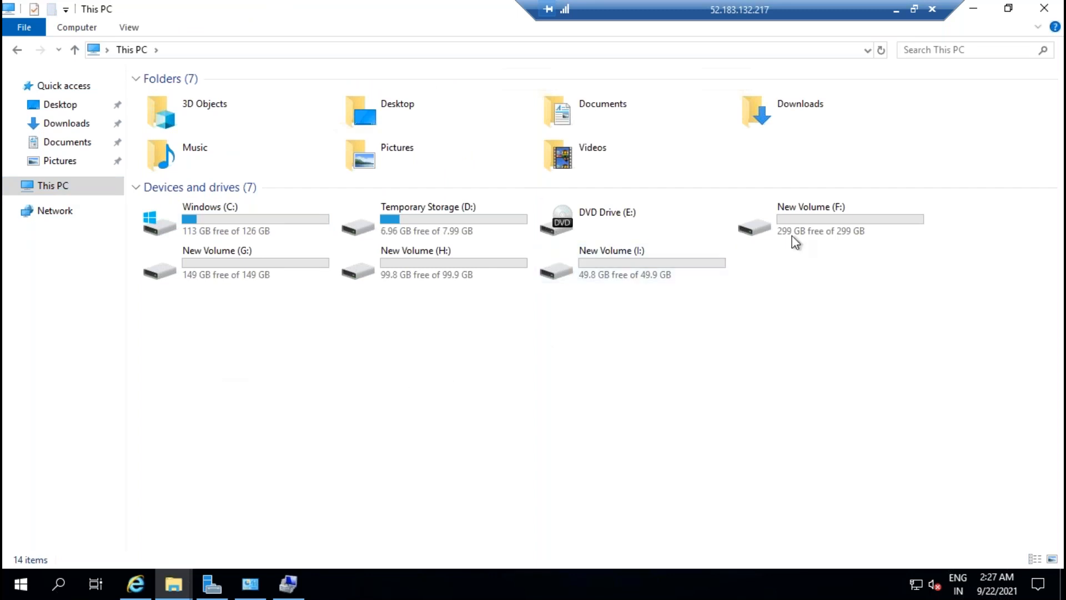
{"action": "left_click", "coordinate": [824, 222]}
{"action": "right_click", "coordinate": [825, 225]}
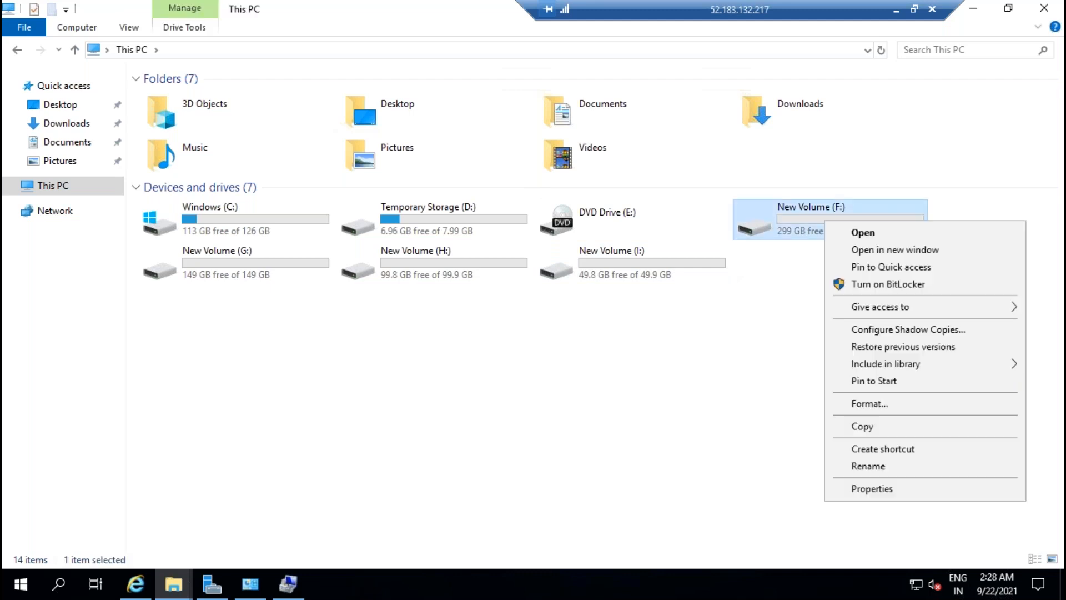
{"action": "left_click", "coordinate": [886, 469]}
{"action": "type", "text": "Dat"}
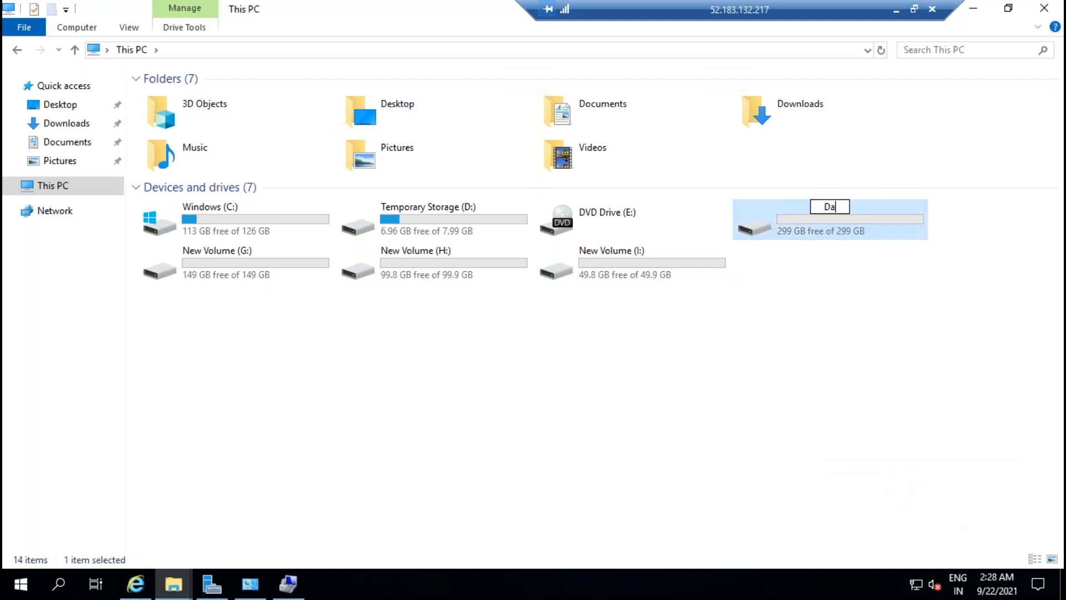
{"action": "left_click", "coordinate": [714, 471]}
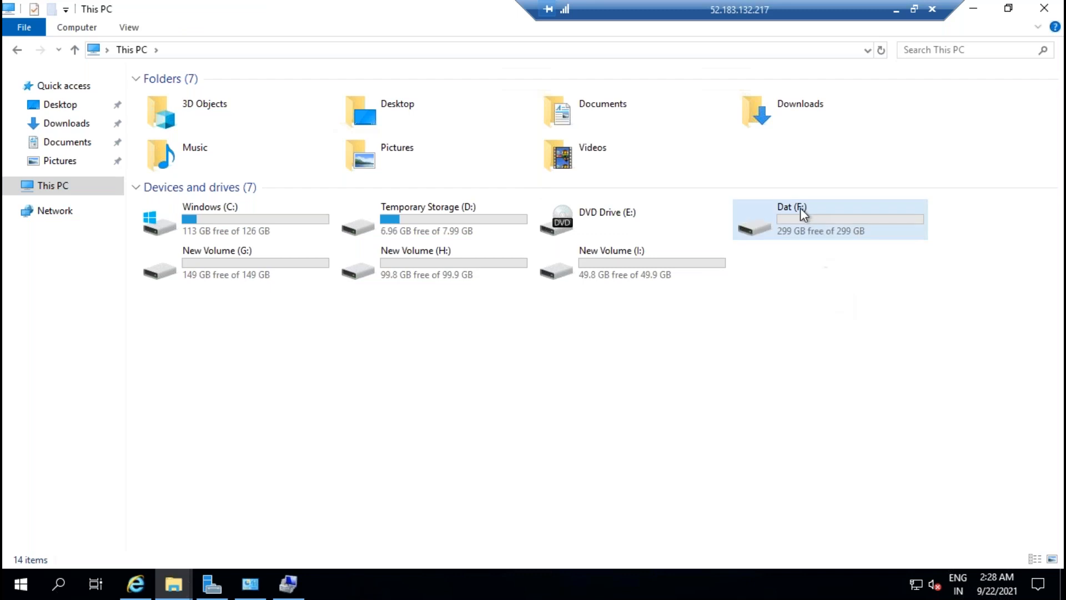
{"action": "right_click", "coordinate": [800, 208]}
{"action": "left_click", "coordinate": [838, 454]}
{"action": "type", "text": "Data"}
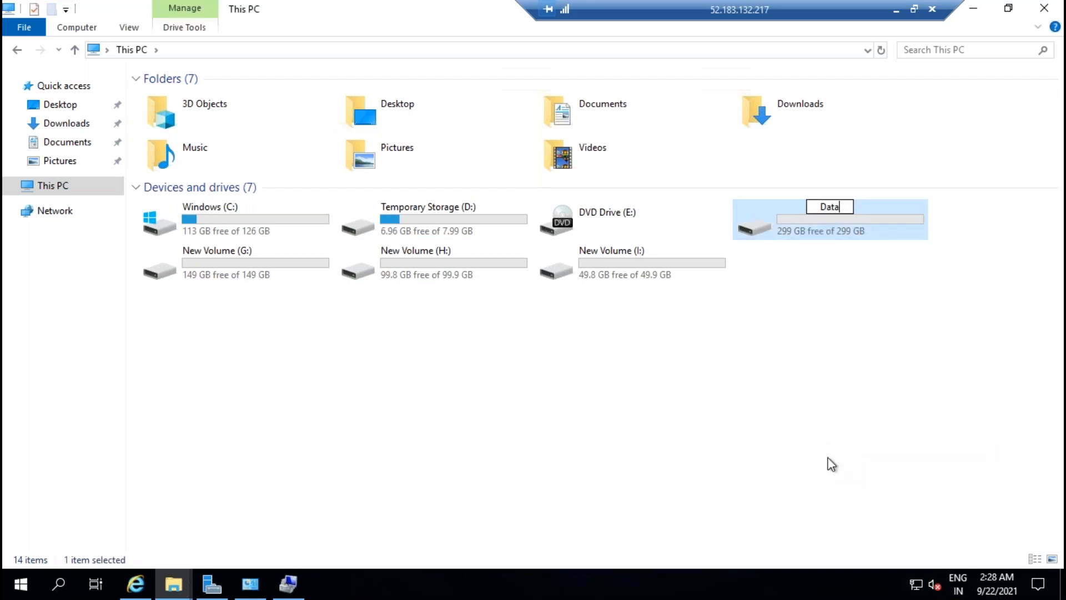
{"action": "left_click", "coordinate": [831, 464]}
Step: Rename the New Volume (G:) drive as Logs
{"action": "right_click", "coordinate": [230, 251]}
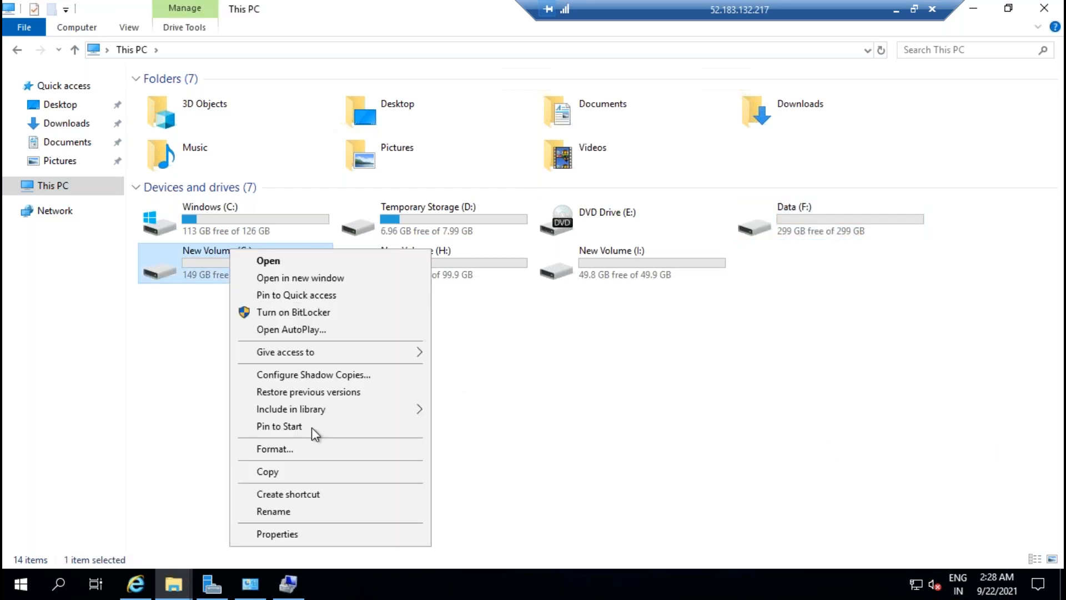
{"action": "left_click", "coordinate": [289, 514]}
{"action": "type", "text": "Log"}
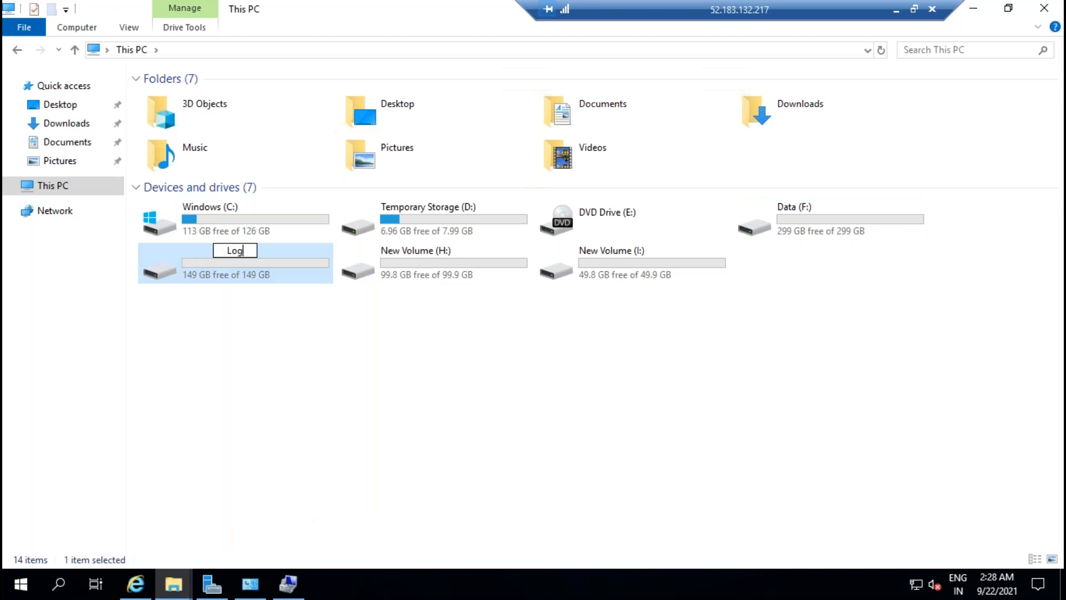
{"action": "type", "text": "s"}
{"action": "key", "text": "Return"}
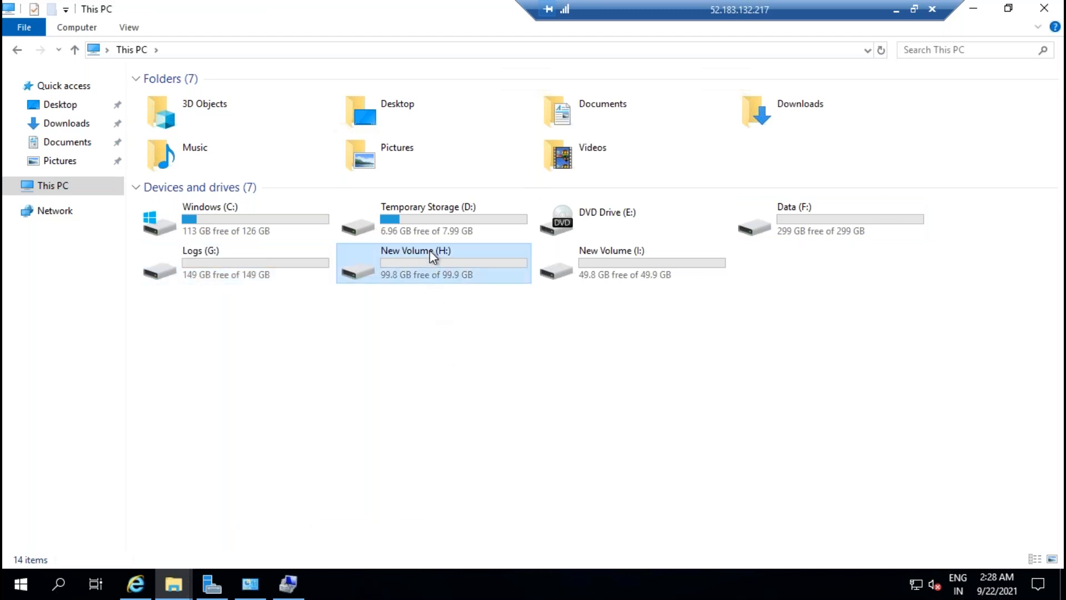
Step: Rename the New Volume (H:) drive as Tempdb
{"action": "right_click", "coordinate": [431, 251]}
{"action": "left_click", "coordinate": [699, 311]}
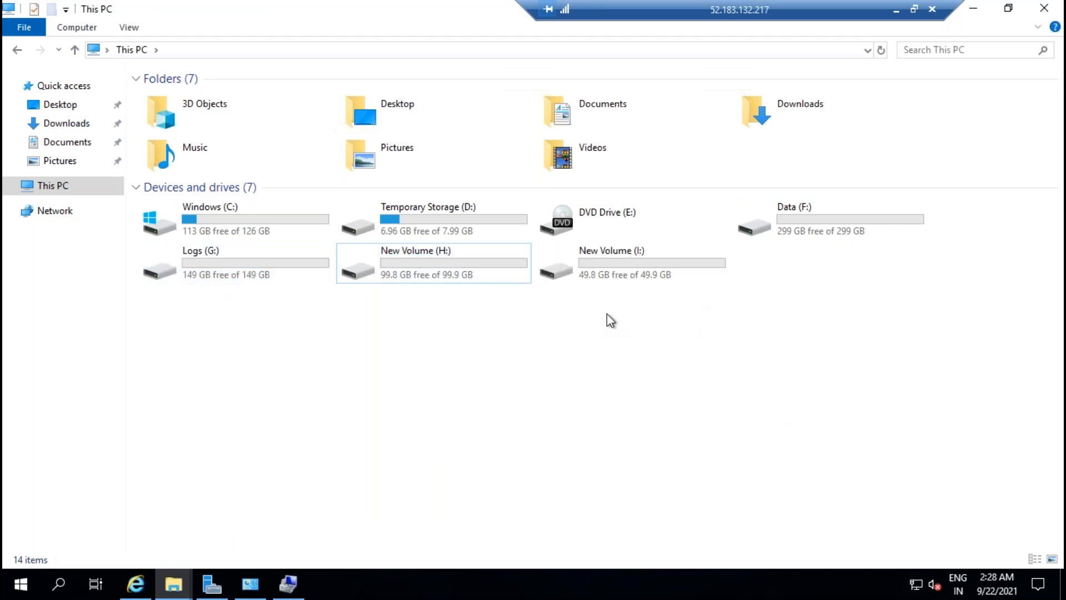
{"action": "right_click", "coordinate": [414, 257]}
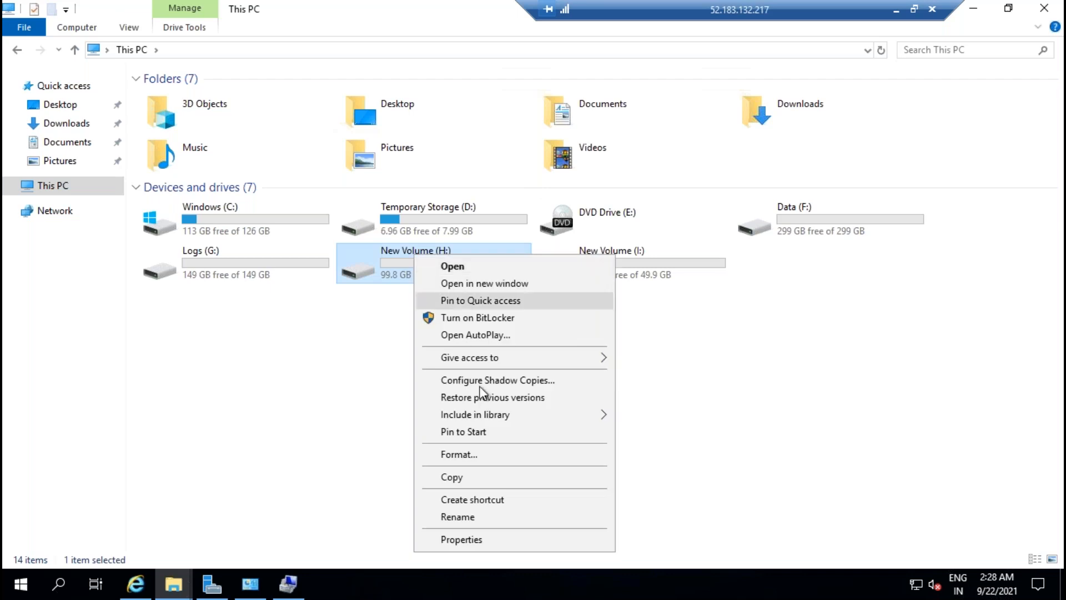
{"action": "left_click", "coordinate": [476, 513]}
{"action": "type", "text": "Tempdb"}
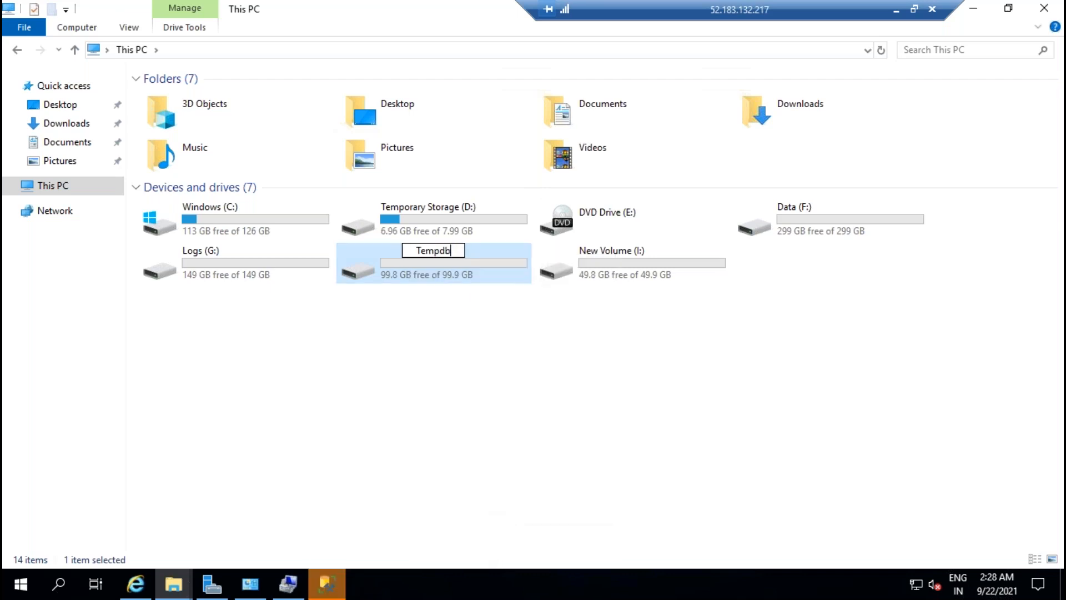
{"action": "left_click", "coordinate": [476, 518]}
Step: Rename the New Volume (I:) drive as Install
{"action": "right_click", "coordinate": [647, 245]}
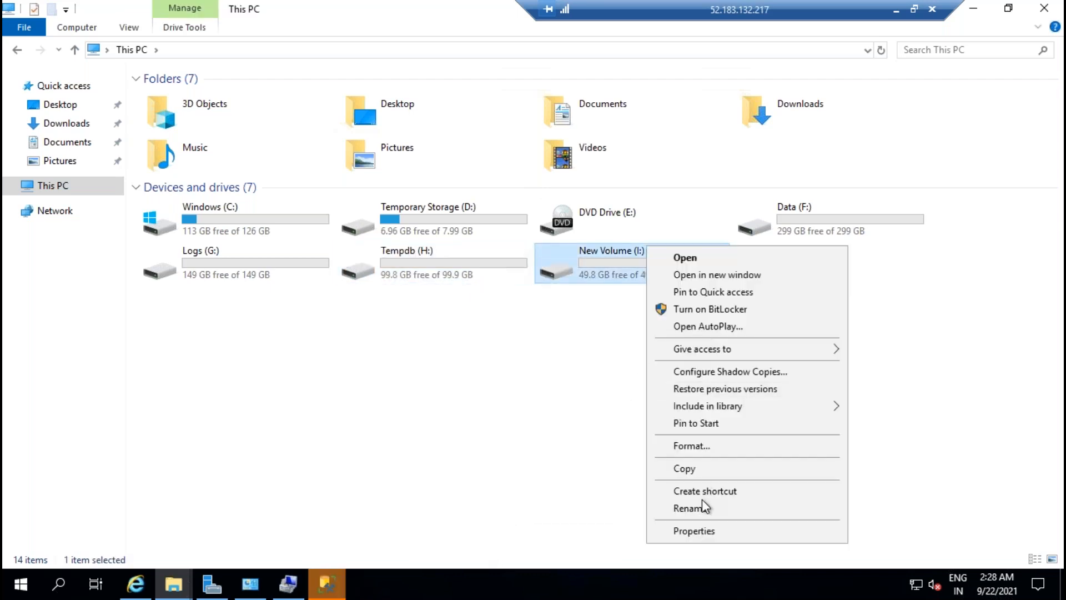
{"action": "left_click", "coordinate": [701, 508]}
{"action": "type", "text": "Install"}
{"action": "left_click", "coordinate": [701, 509]}
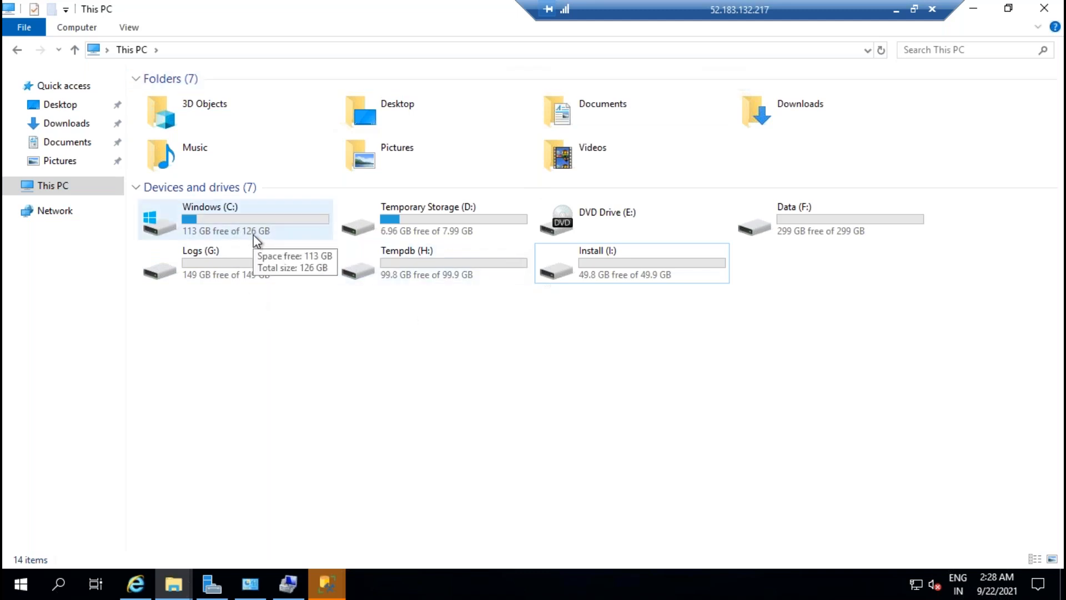
Step: Switch to the Azure portal and examine the OS disk size in the Disks settings of the SQLVM02 virtual machine
{"action": "left_click", "coordinate": [896, 10]}
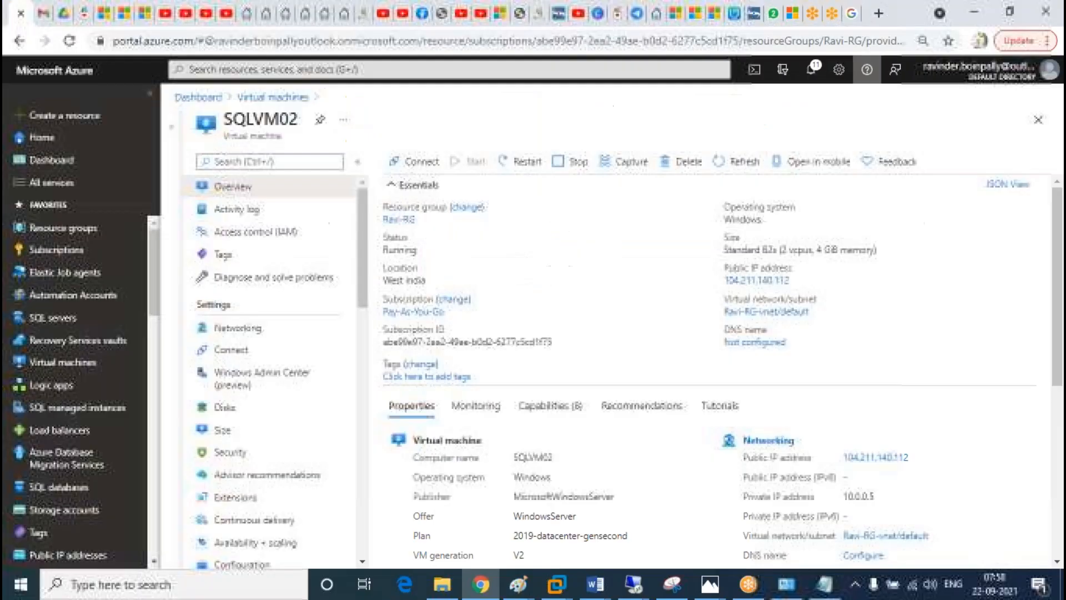
{"action": "left_click", "coordinate": [222, 407]}
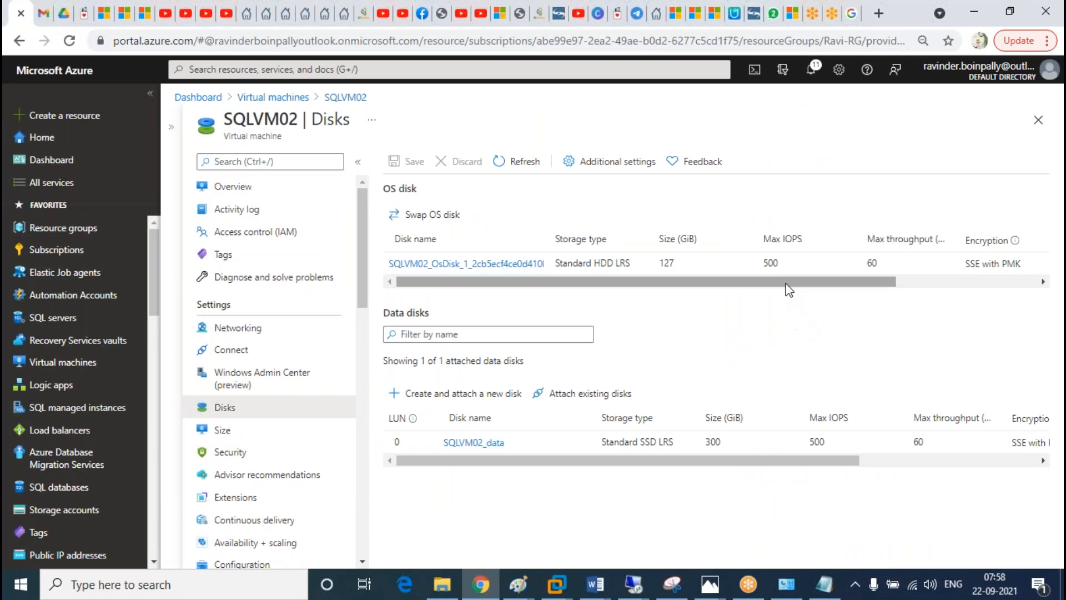
{"action": "double_click", "coordinate": [669, 264]}
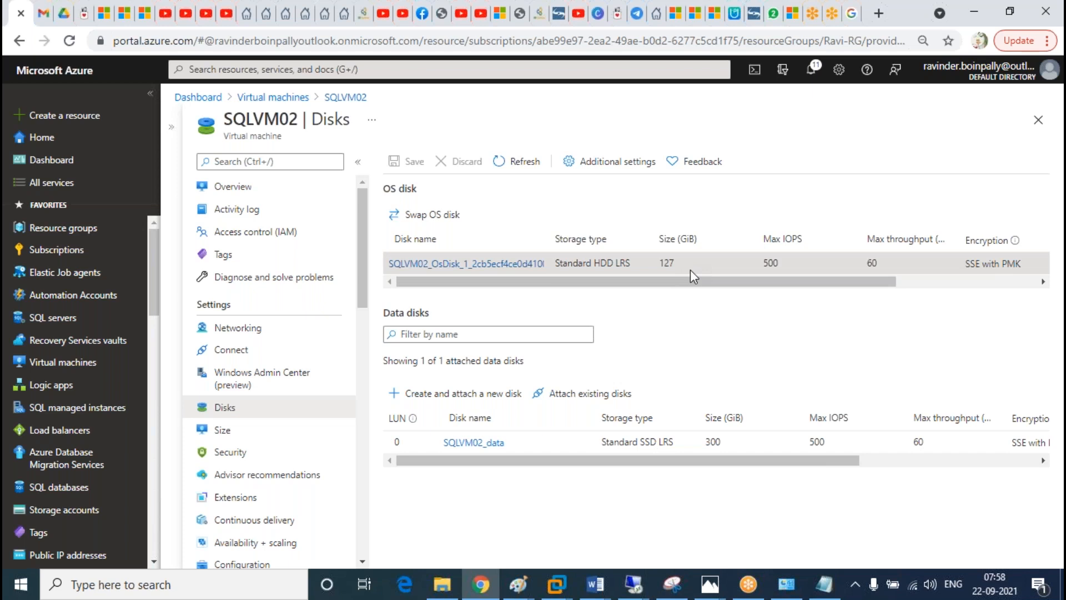
{"action": "double_click", "coordinate": [668, 264]}
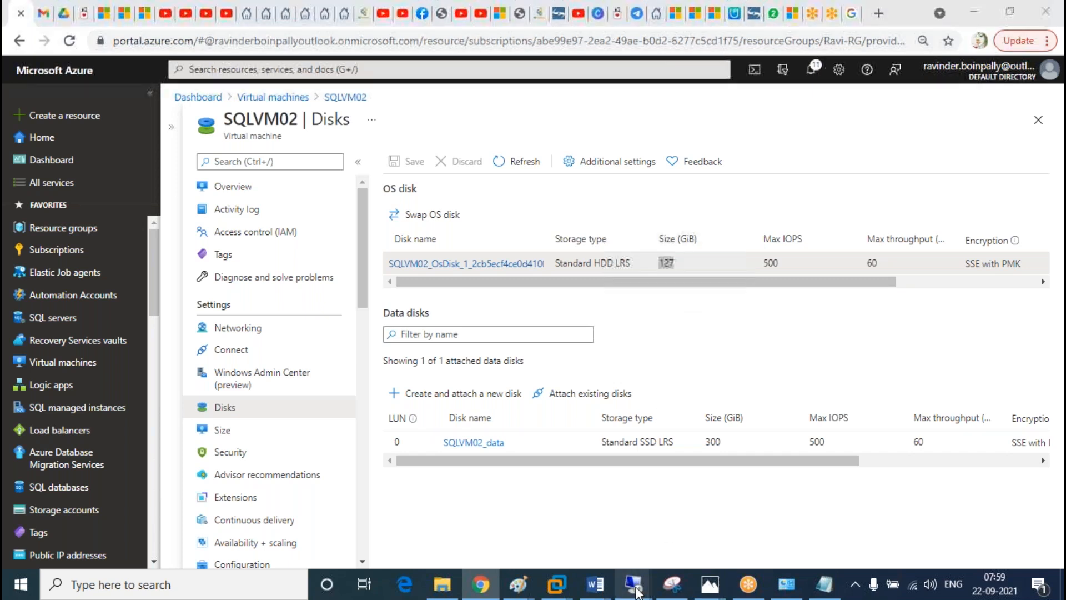
Step: Switch back to the remote desktop session, check the contents of the Setups folder on the C: drive, and return to This PC
{"action": "mouse_move", "coordinate": [633, 583]}
{"action": "mouse_move", "coordinate": [688, 534]}
{"action": "left_click", "coordinate": [543, 534]}
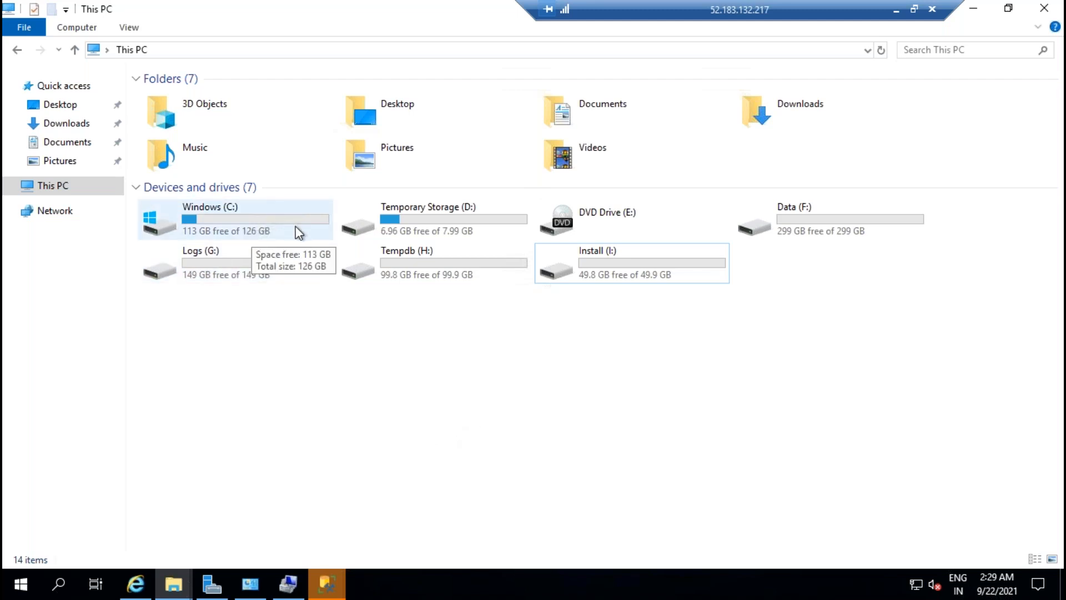
{"action": "double_click", "coordinate": [244, 221]}
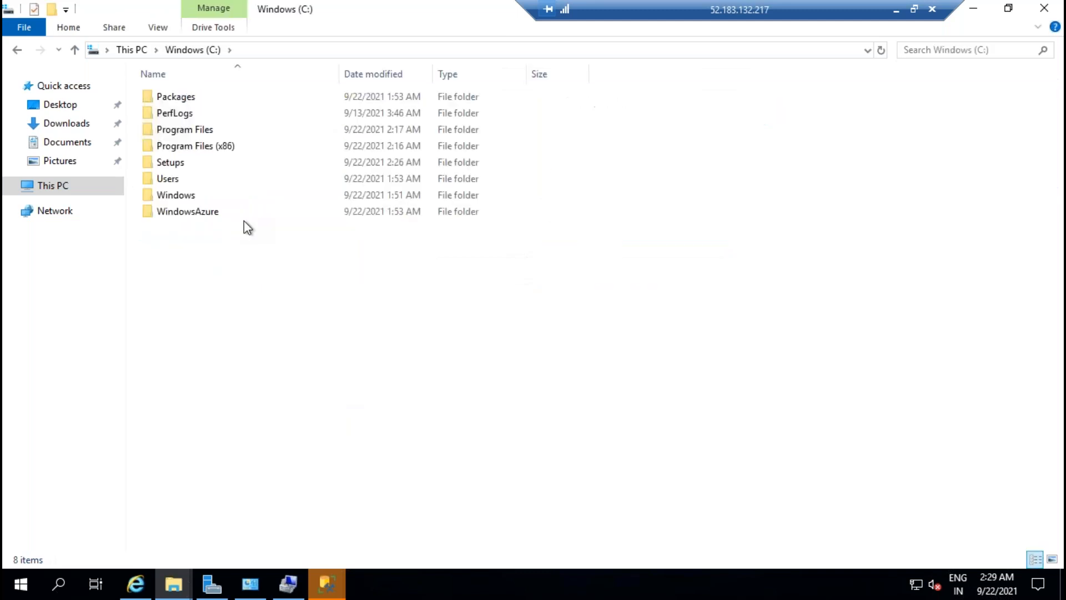
{"action": "double_click", "coordinate": [183, 163]}
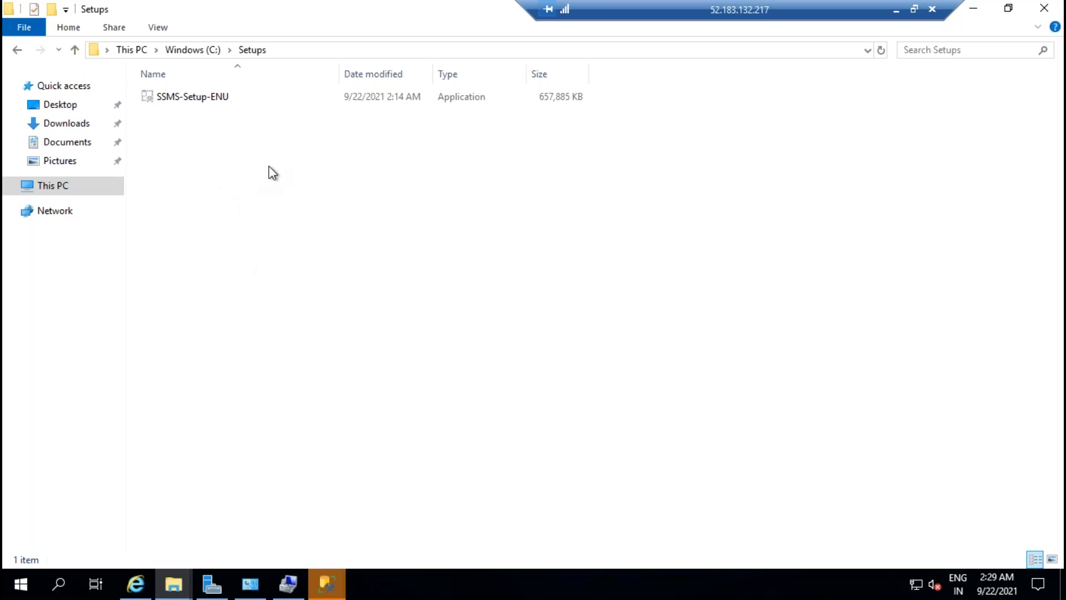
{"action": "left_click", "coordinate": [81, 189]}
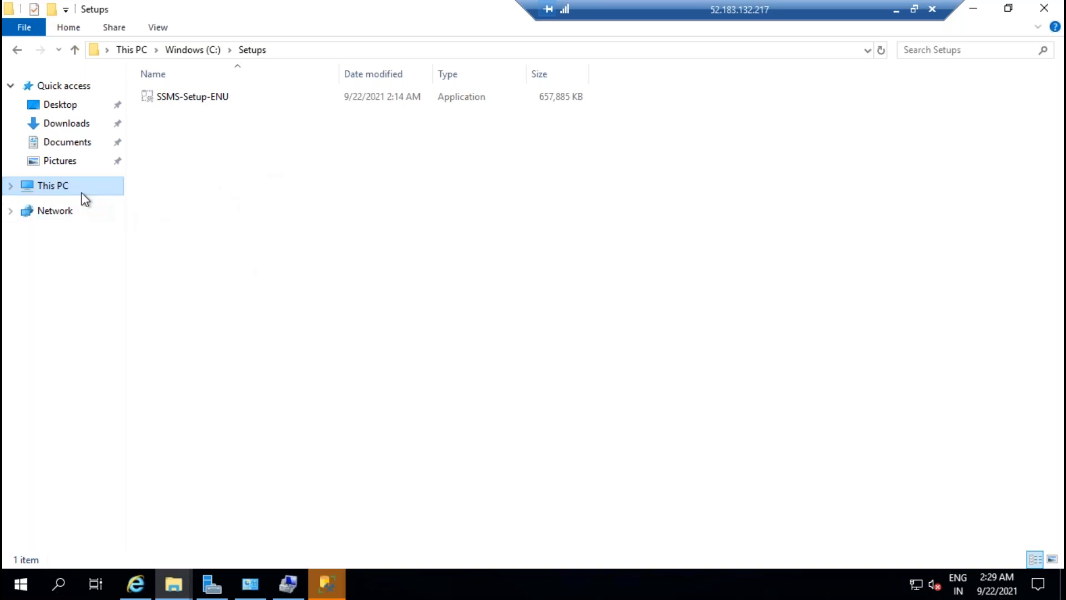
{"action": "left_click", "coordinate": [582, 387]}
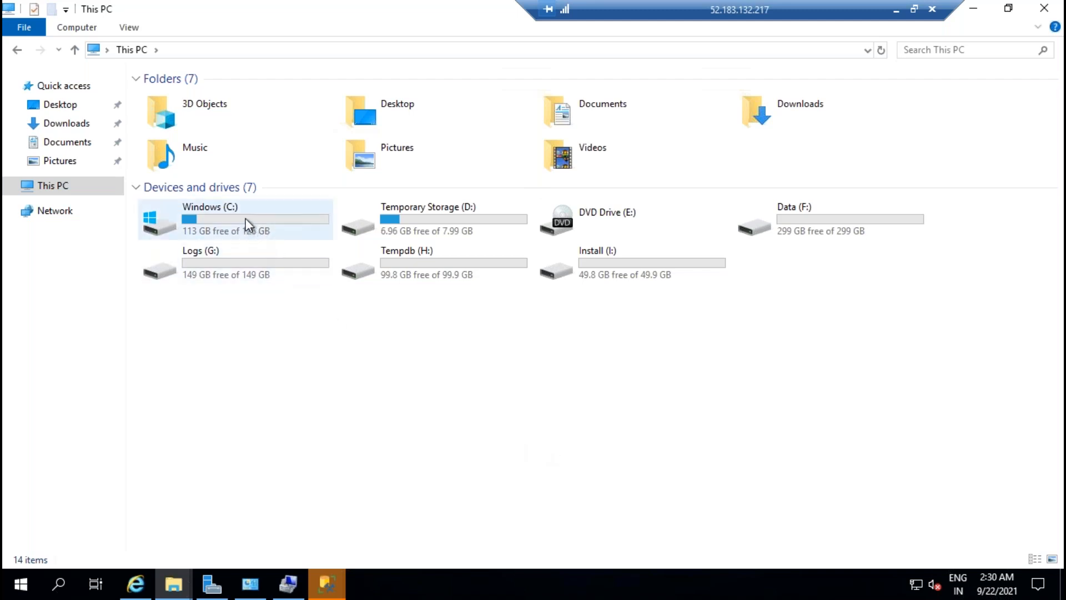
Step: Open the System32 folder inside the Windows folder on the C: drive
{"action": "double_click", "coordinate": [231, 224]}
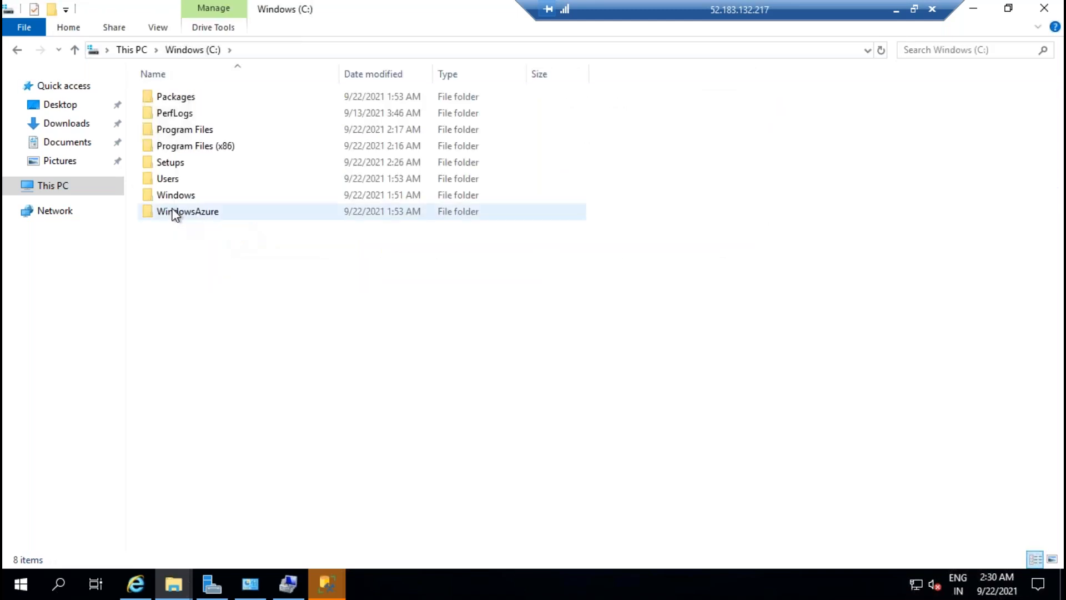
{"action": "double_click", "coordinate": [175, 196]}
{"action": "left_click", "coordinate": [351, 295]}
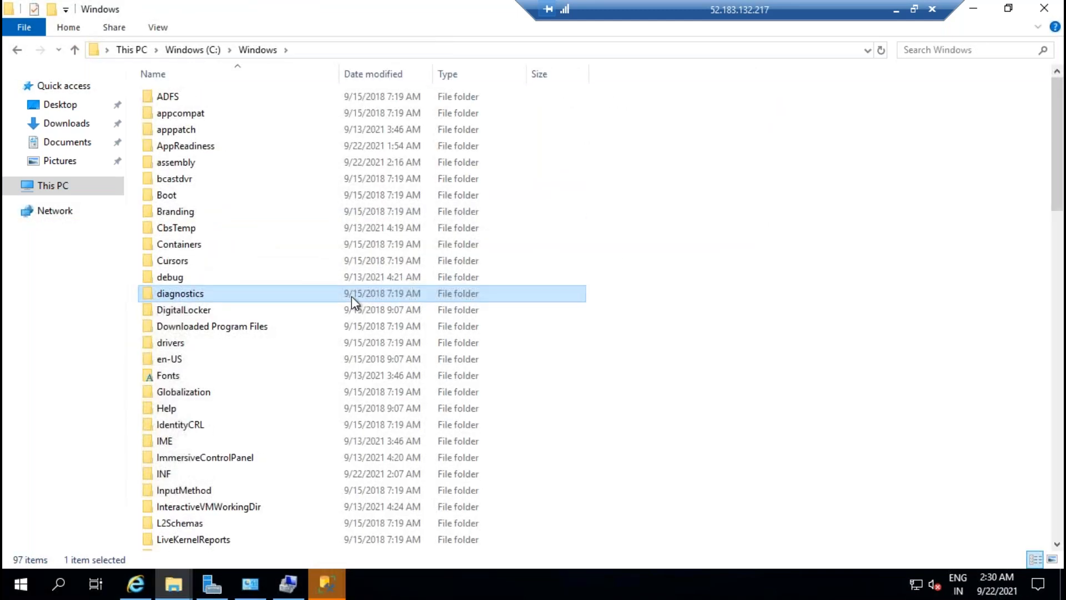
{"action": "key", "text": "s"}
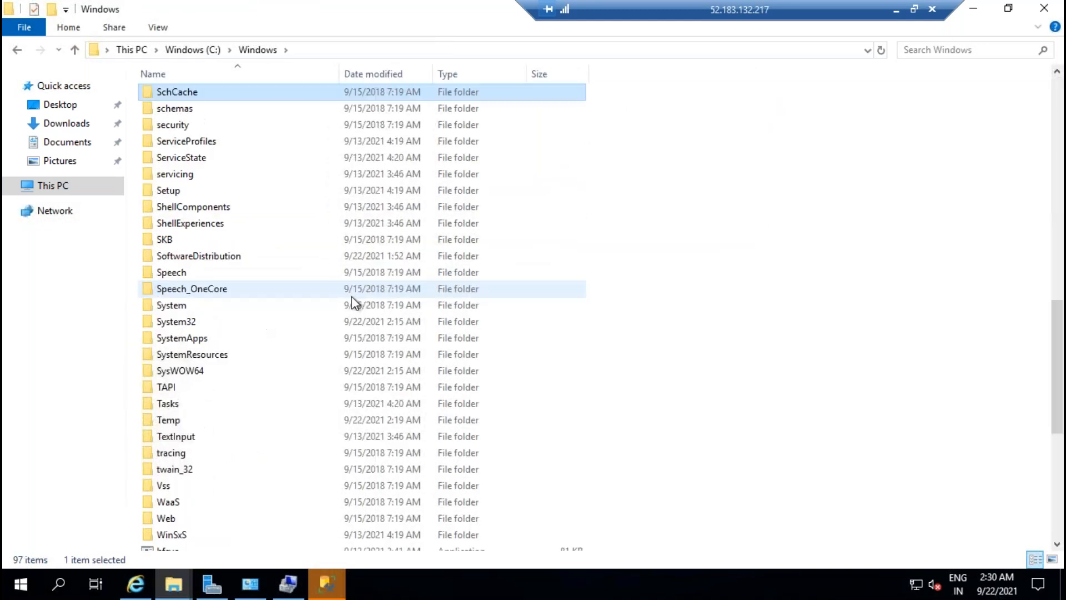
{"action": "double_click", "coordinate": [181, 323]}
Step: Look through the System32 entries beginning with S for the Sysprep folder
{"action": "left_click", "coordinate": [405, 332]}
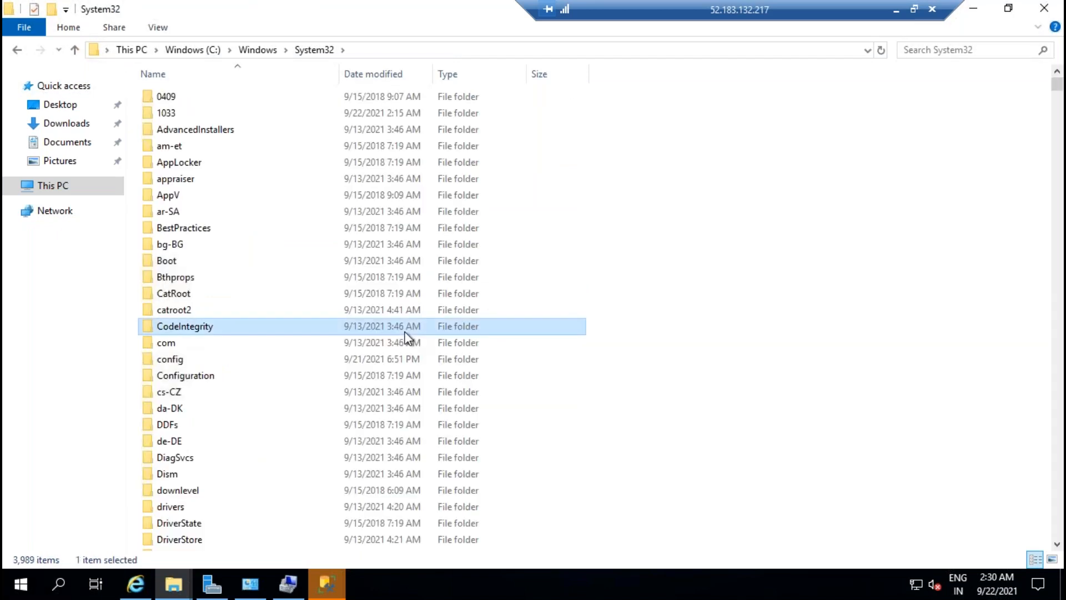
{"action": "key", "text": "s"}
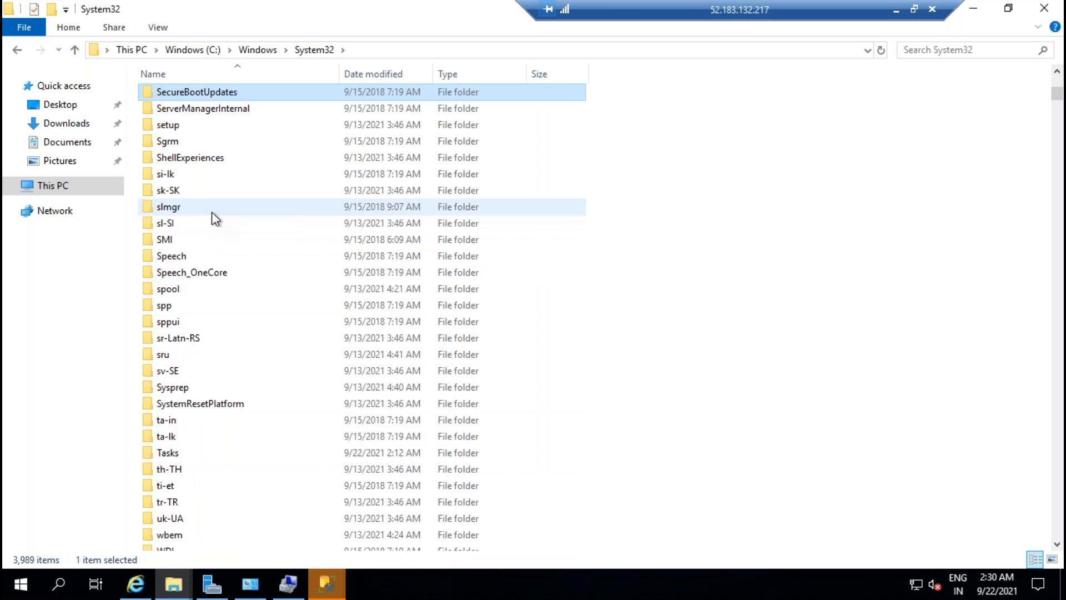
{"action": "key", "text": "Down"}
{"action": "key", "text": "Down"}
{"action": "key", "text": "Down"}
{"action": "key", "text": "Down"}
{"action": "key", "text": "Down"}
{"action": "key", "text": "Down"}
{"action": "key", "text": "Down"}
{"action": "key", "text": "Down"}
{"action": "key", "text": "Down"}
{"action": "key", "text": "Down"}
{"action": "key", "text": "Down"}
{"action": "key", "text": "Down"}
{"action": "key", "text": "Down"}
{"action": "key", "text": "Down"}
{"action": "key", "text": "Down"}
{"action": "key", "text": "Down"}
{"action": "key", "text": "Down"}
{"action": "key", "text": "Down"}
{"action": "key", "text": "Down"}
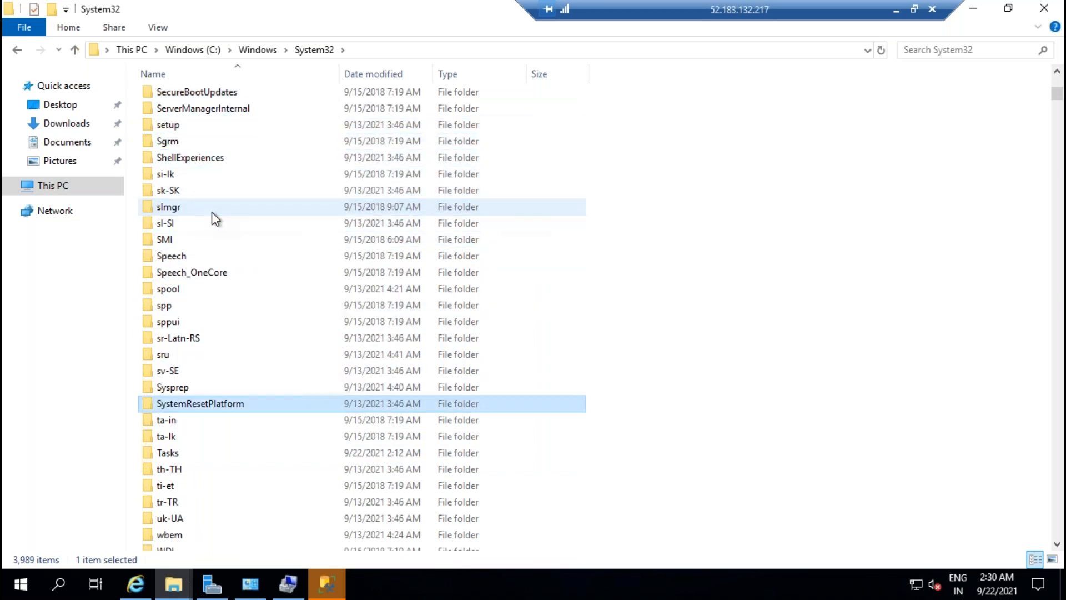
{"action": "key", "text": "s"}
{"action": "key", "text": "s"}
{"action": "scroll", "coordinate": [212, 211], "scroll_direction": "up", "scroll_amount": 20}
{"action": "scroll", "coordinate": [275, 319], "scroll_direction": "up", "scroll_amount": 20}
{"action": "scroll", "coordinate": [272, 312], "scroll_direction": "up", "scroll_amount": 12}
{"action": "key", "text": "s"}
{"action": "key", "text": "s"}
{"action": "key", "text": "s"}
{"action": "key", "text": "s"}
{"action": "key", "text": "s"}
{"action": "key", "text": "s"}
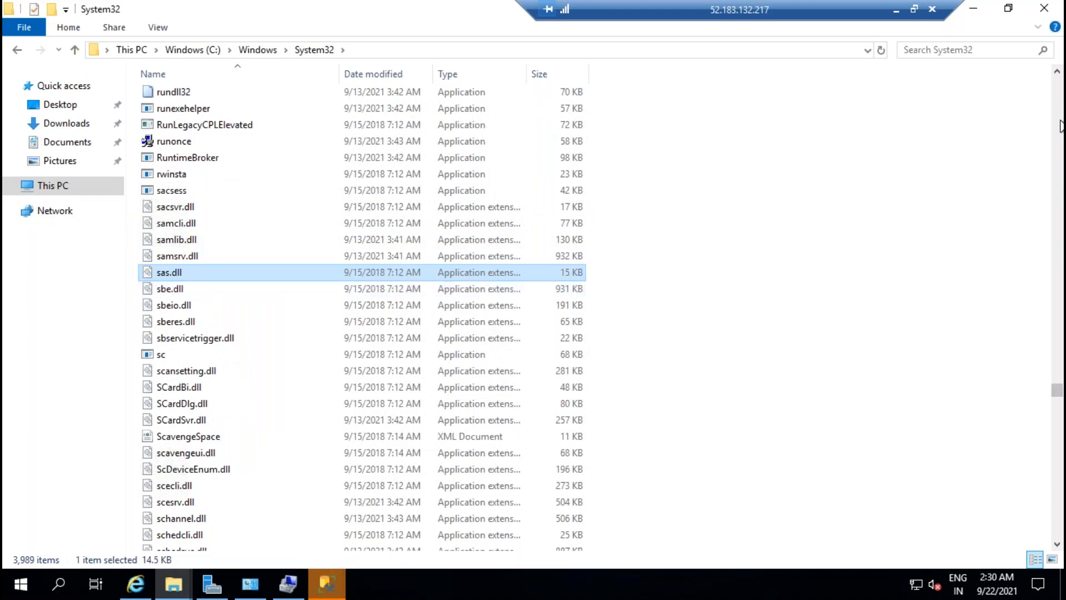
{"action": "scroll", "coordinate": [1061, 125], "scroll_direction": "up", "scroll_amount": 20}
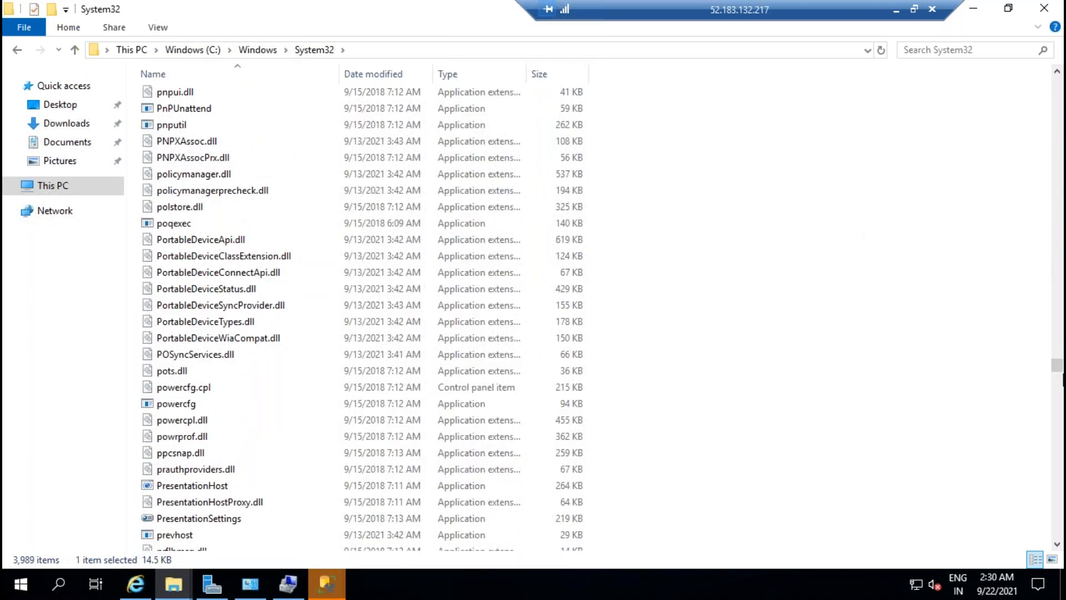
{"action": "scroll", "coordinate": [1057, 366], "scroll_direction": "up", "scroll_amount": 2}
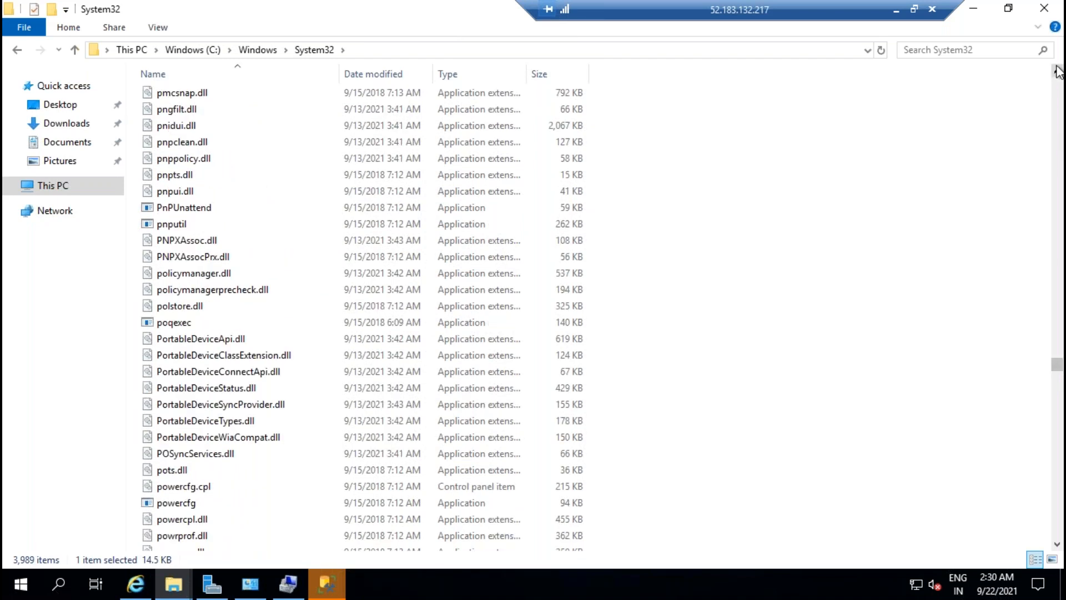
Step: Return to the start of the System32 listing and open the Sysprep folder
{"action": "left_click_drag", "start_coordinate": [1058, 371], "coordinate": [1049, 78]}
{"action": "left_click", "coordinate": [362, 391]}
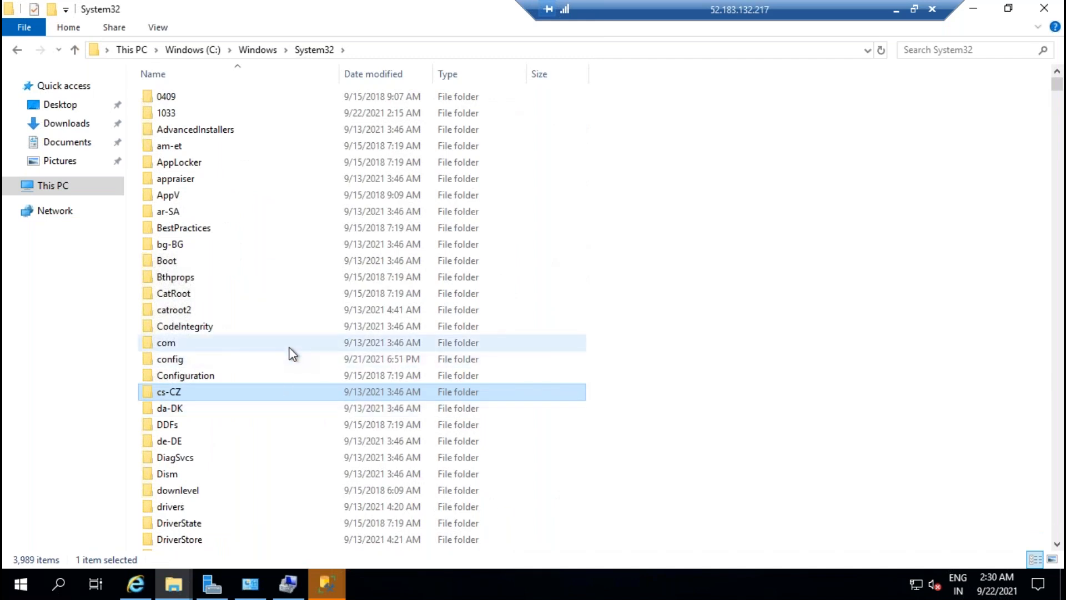
{"action": "scroll", "coordinate": [290, 353], "scroll_direction": "down", "scroll_amount": 8}
{"action": "scroll", "coordinate": [287, 348], "scroll_direction": "down", "scroll_amount": 8}
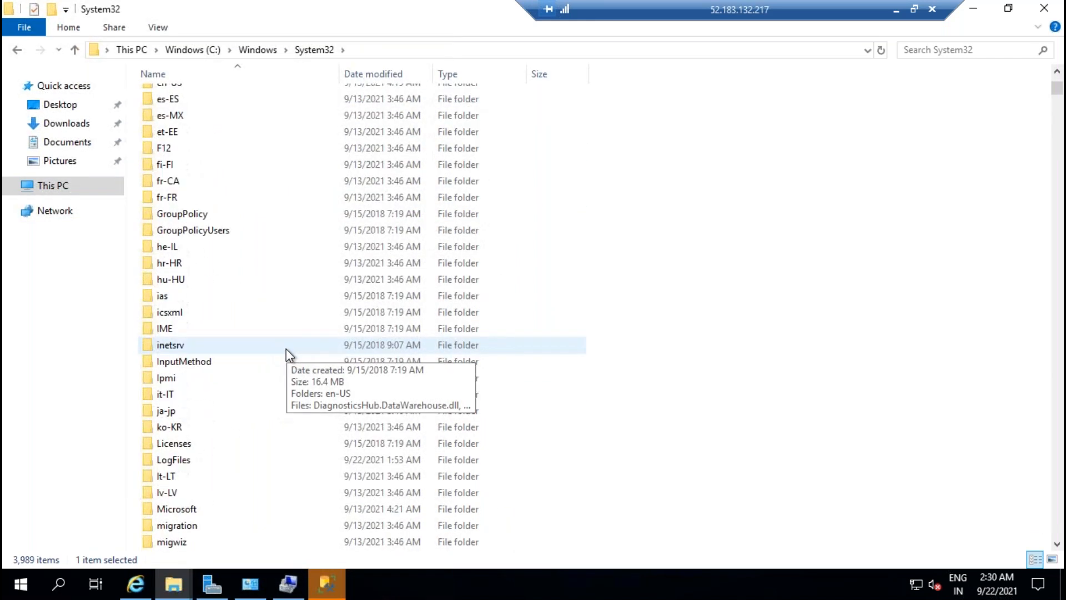
{"action": "scroll", "coordinate": [285, 348], "scroll_direction": "down", "scroll_amount": 5}
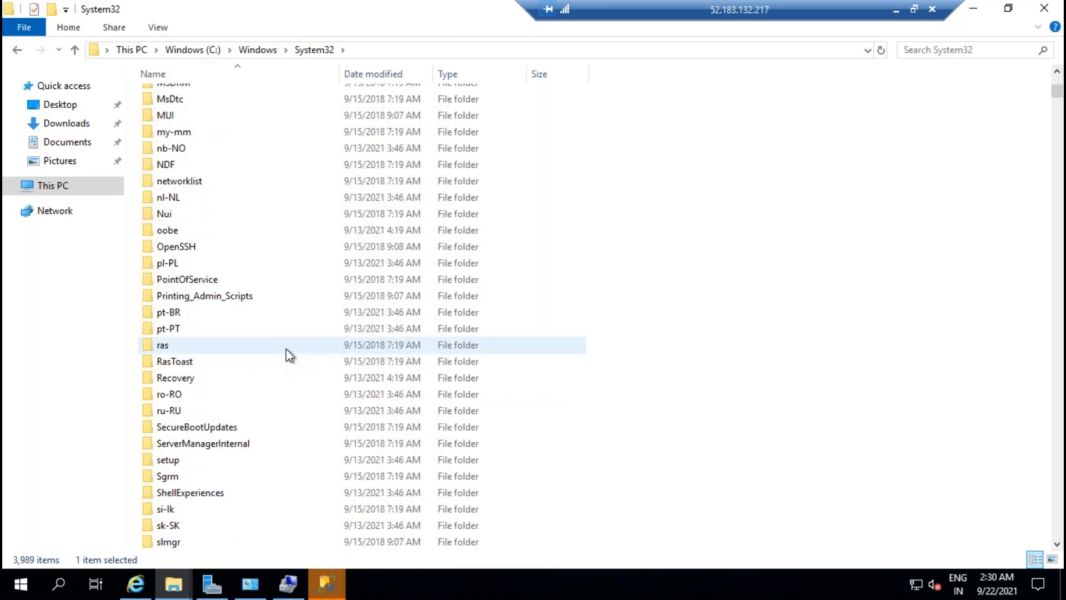
{"action": "scroll", "coordinate": [284, 348], "scroll_direction": "down", "scroll_amount": 2}
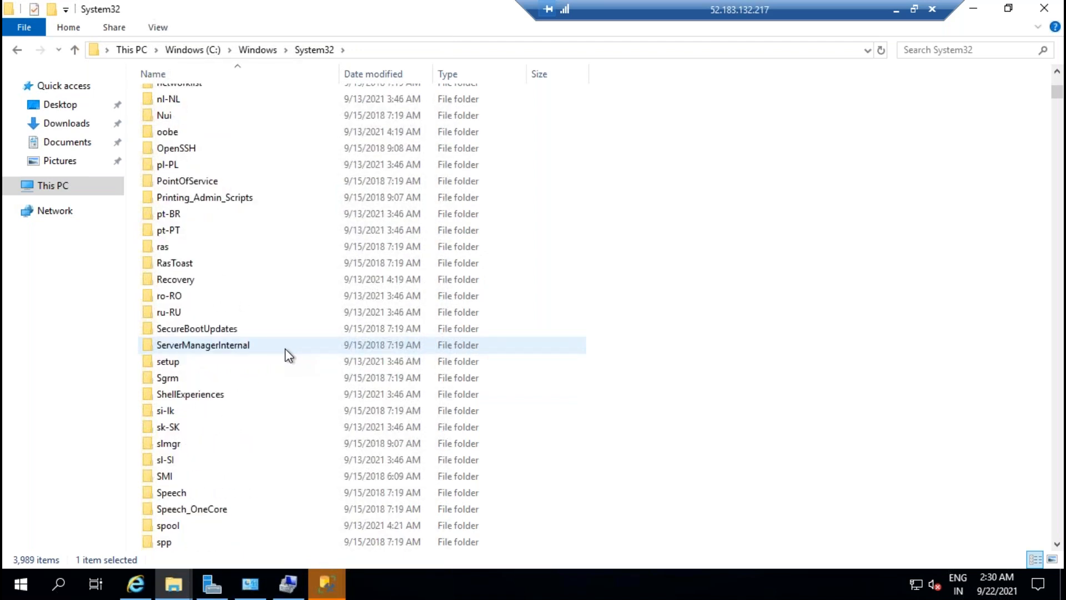
{"action": "scroll", "coordinate": [285, 348], "scroll_direction": "down", "scroll_amount": 2}
{"action": "double_click", "coordinate": [177, 526]}
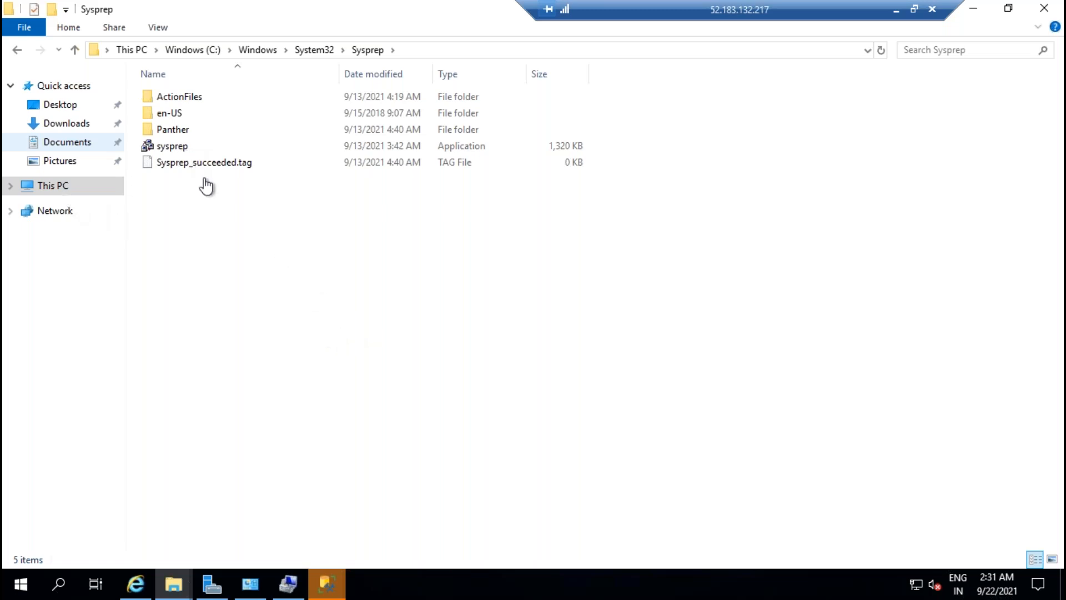
Step: Run sysprep with Enter System Out-of-Box Experience (OOBE), Generalize enabled and Shutdown as the shutdown option
{"action": "left_click", "coordinate": [174, 148]}
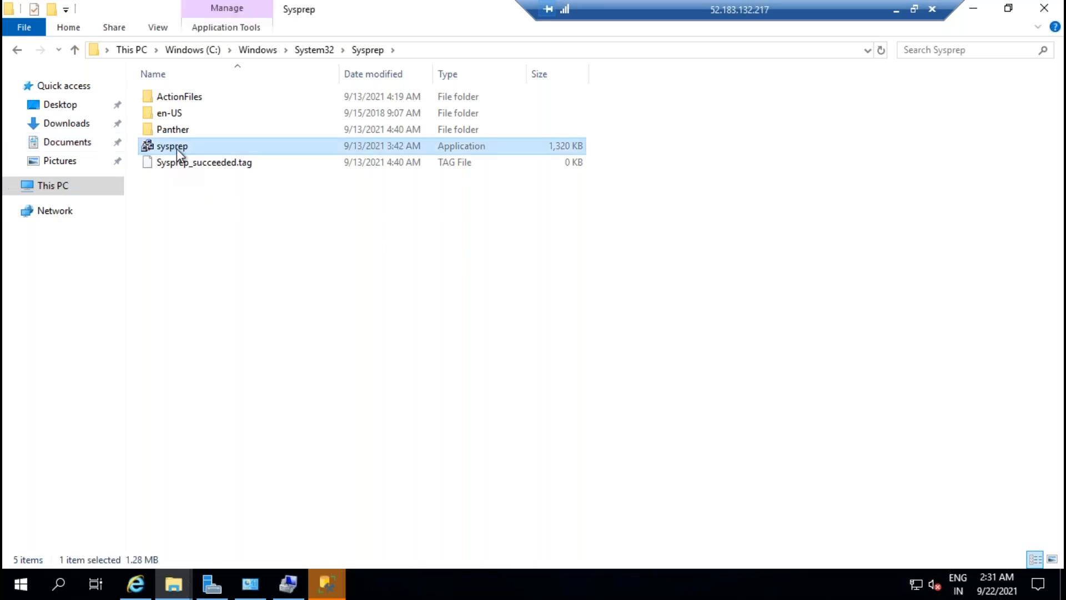
{"action": "double_click", "coordinate": [177, 149]}
{"action": "left_click", "coordinate": [435, 284]}
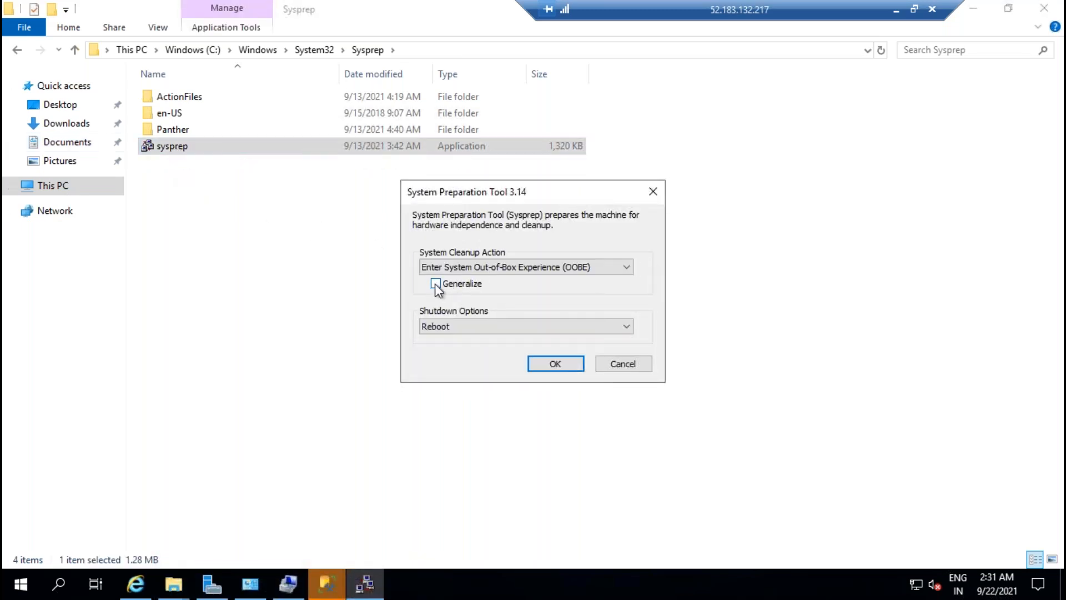
{"action": "left_click", "coordinate": [457, 326]}
{"action": "left_click", "coordinate": [452, 362]}
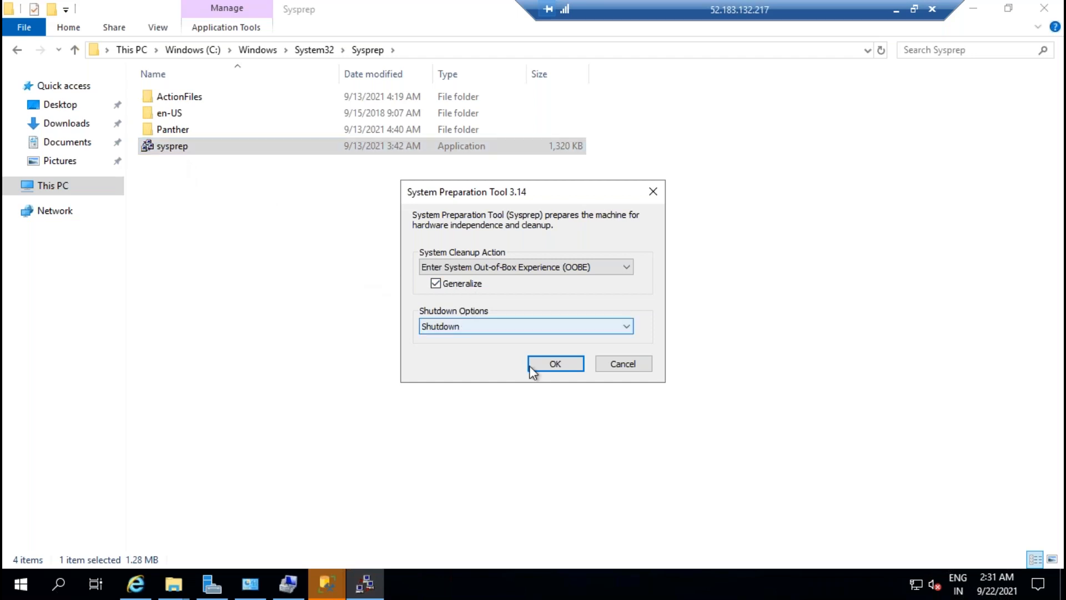
{"action": "left_click", "coordinate": [557, 365]}
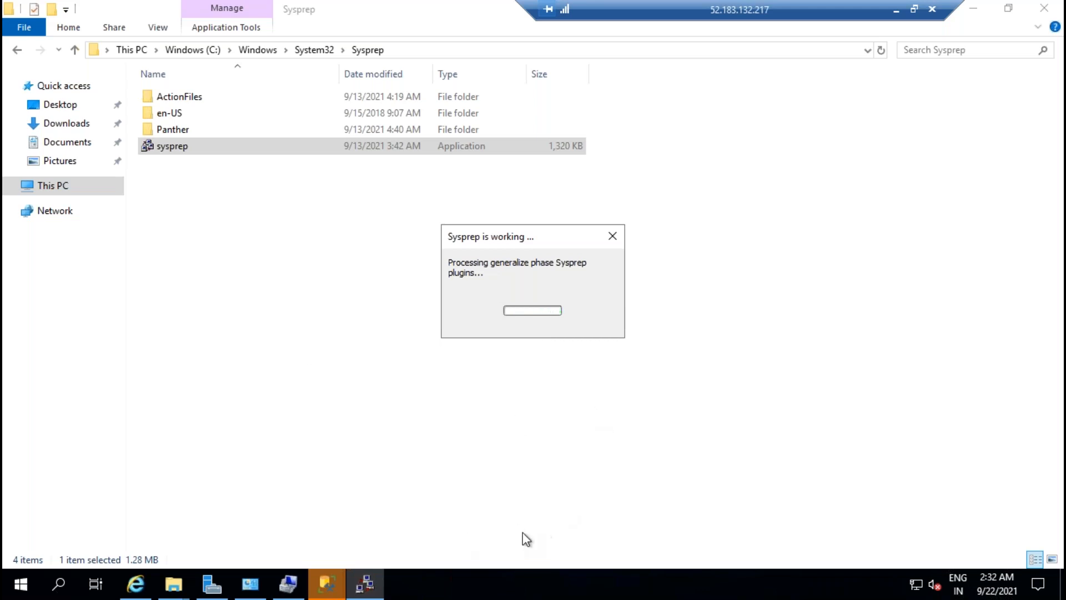
Step: Bring SQL Server Management Studio forward while Sysprep is still processing
{"action": "left_click", "coordinate": [333, 591]}
{"action": "left_click", "coordinate": [475, 522]}
{"action": "left_click", "coordinate": [567, 312]}
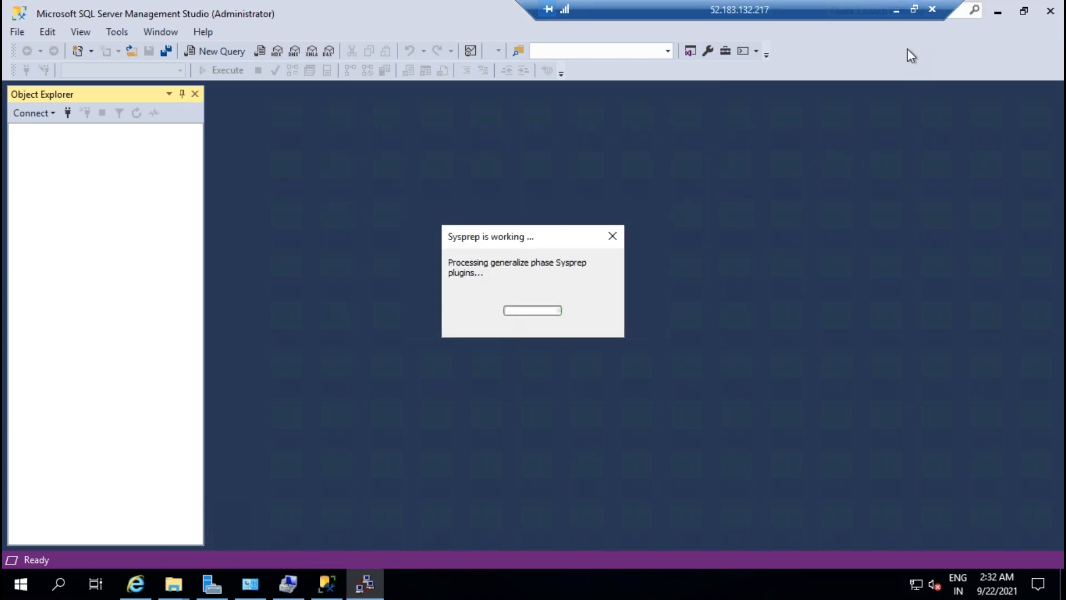
Step: Minimize this remote session, switch to the 104.211.140.112 remote desktop session and view its drives in This PC
{"action": "left_click", "coordinate": [896, 10]}
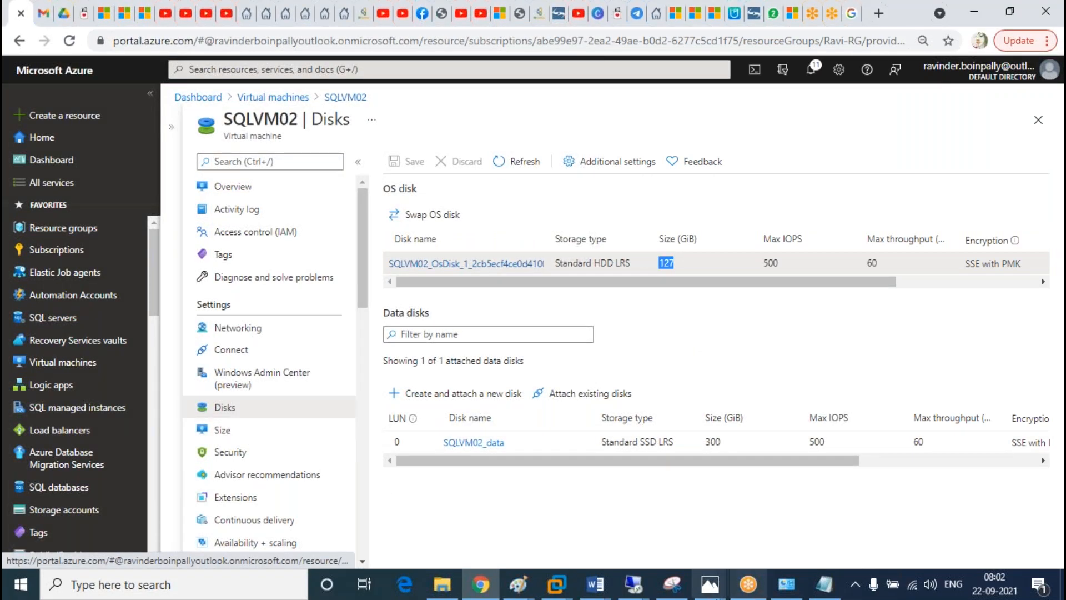
{"action": "mouse_move", "coordinate": [633, 584]}
{"action": "left_click", "coordinate": [731, 526]}
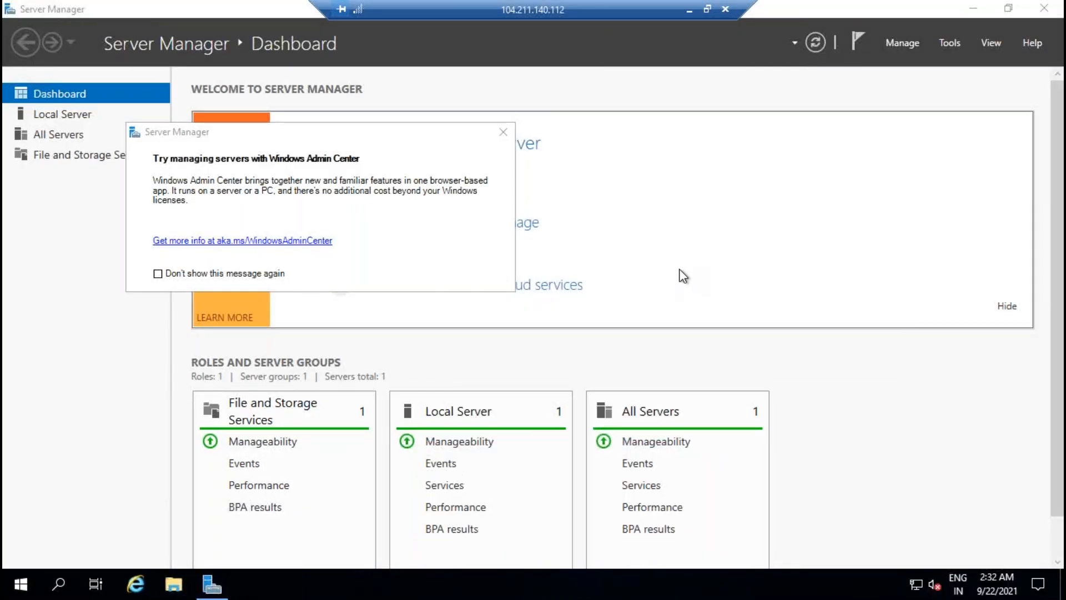
{"action": "key", "text": "super+e"}
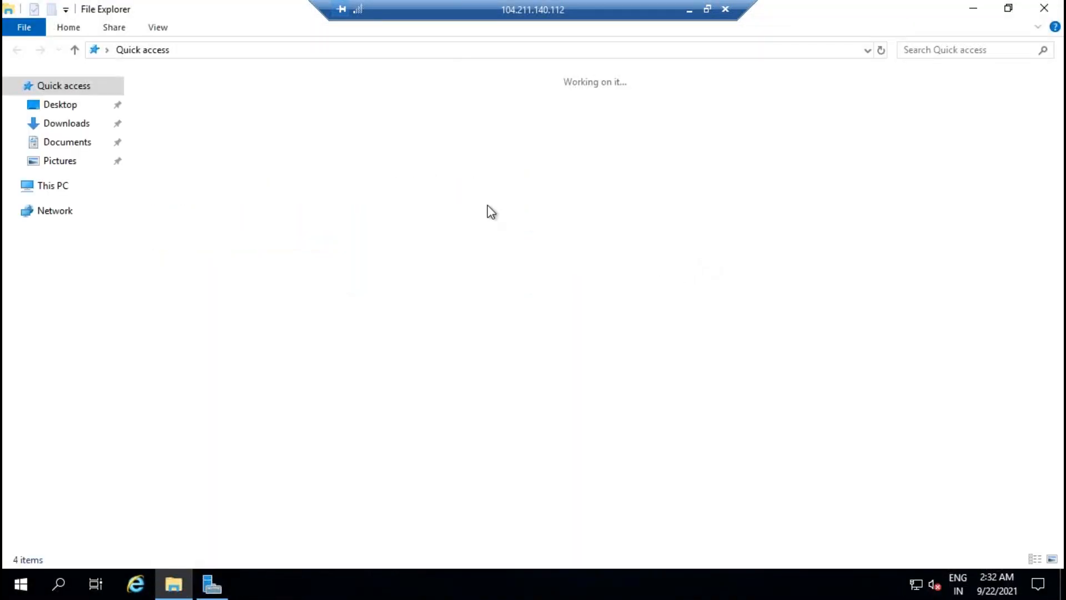
{"action": "left_click", "coordinate": [49, 186]}
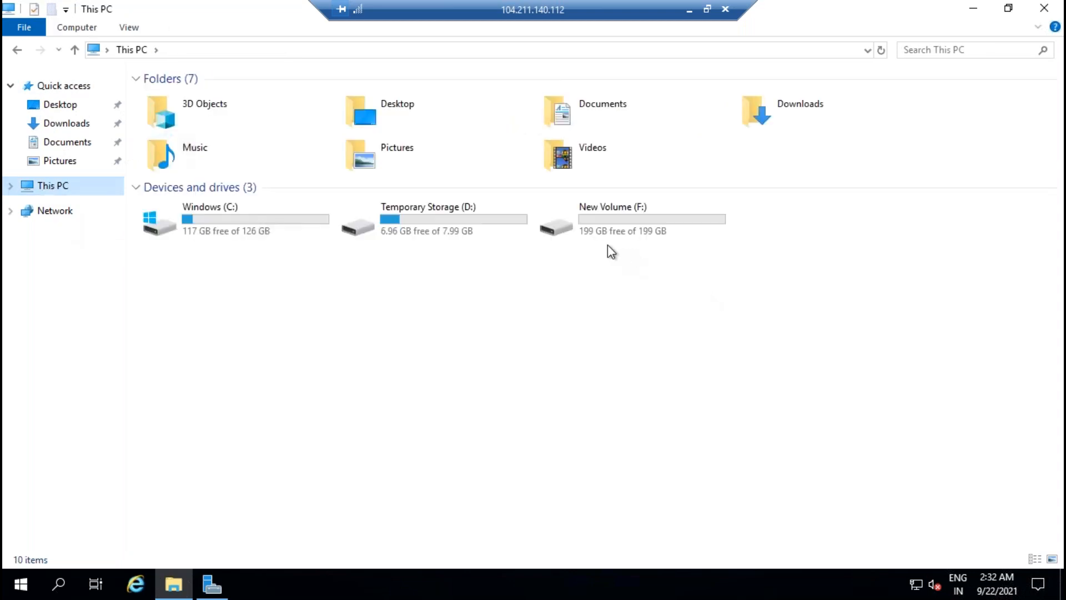
Step: Dismiss the Windows Admin Center message in Server Manager and open Disk Management in a maximized Computer Management window
{"action": "left_click", "coordinate": [212, 584]}
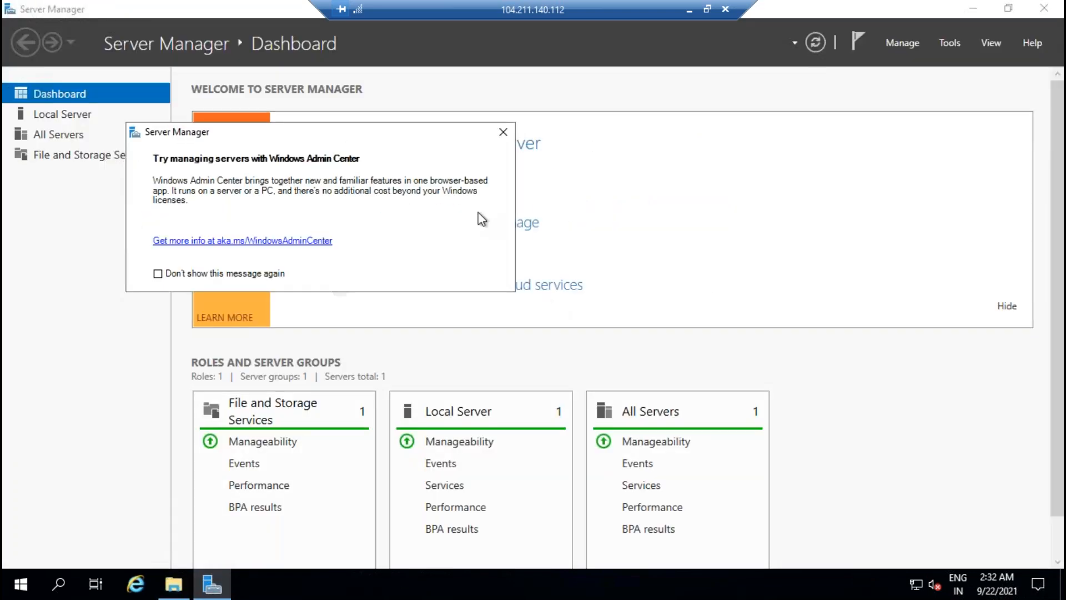
{"action": "left_click", "coordinate": [503, 132]}
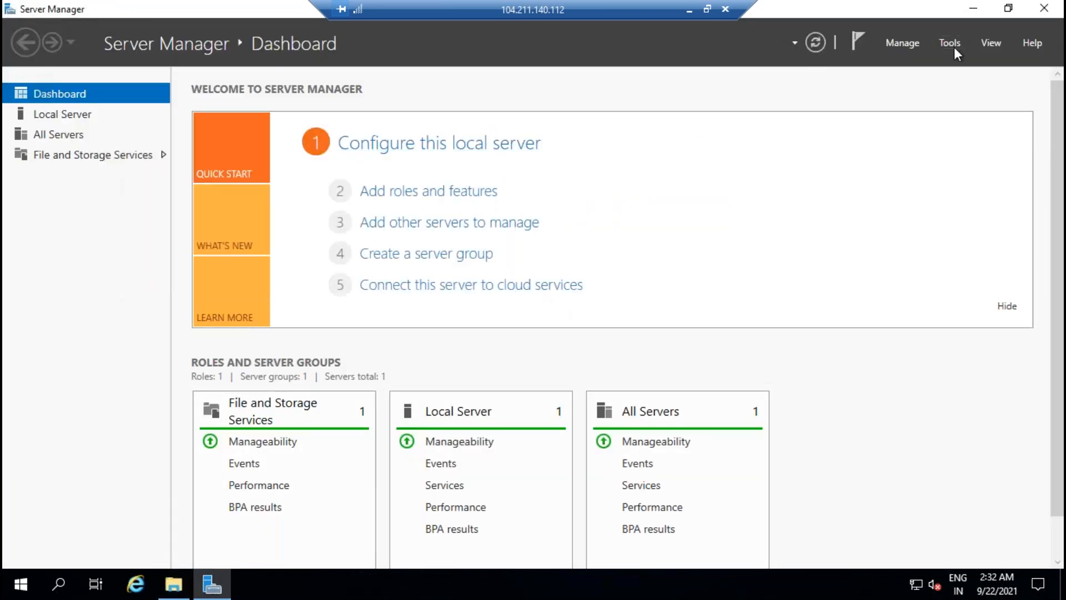
{"action": "left_click", "coordinate": [951, 49]}
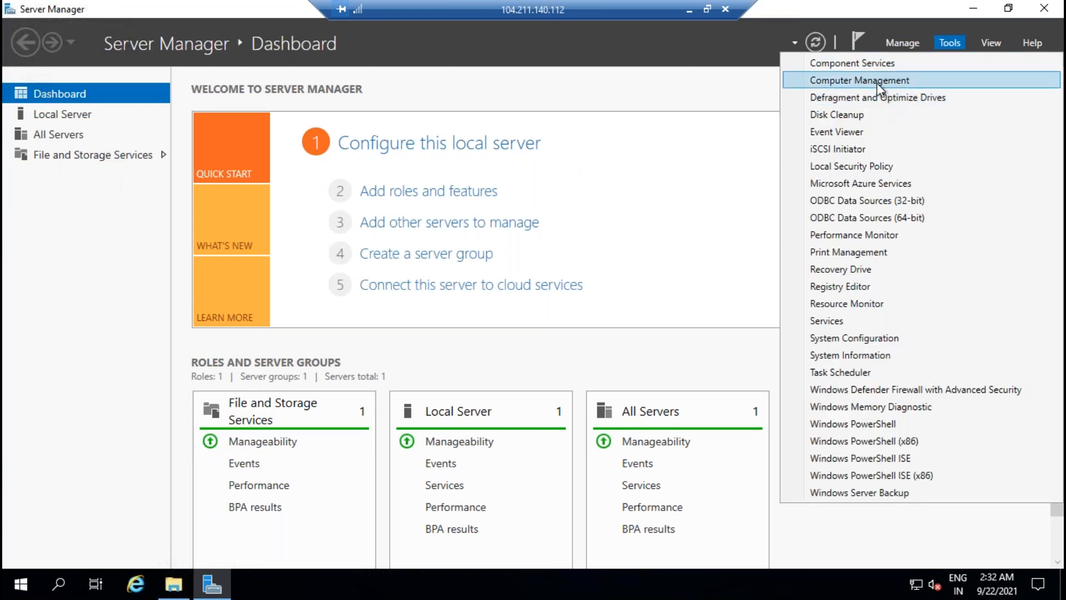
{"action": "left_click", "coordinate": [877, 81]}
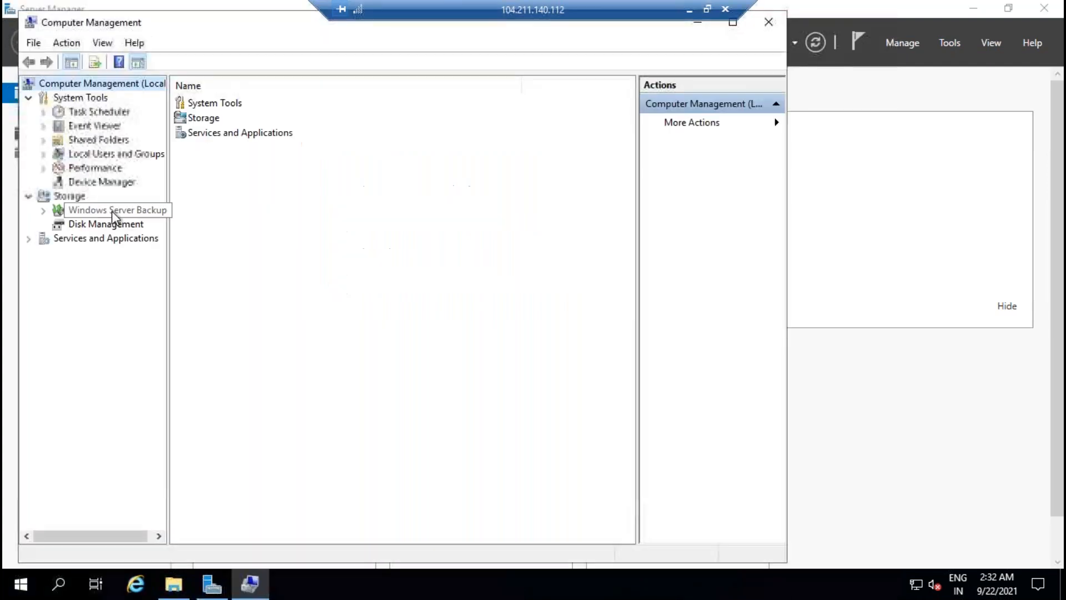
{"action": "left_click", "coordinate": [106, 224]}
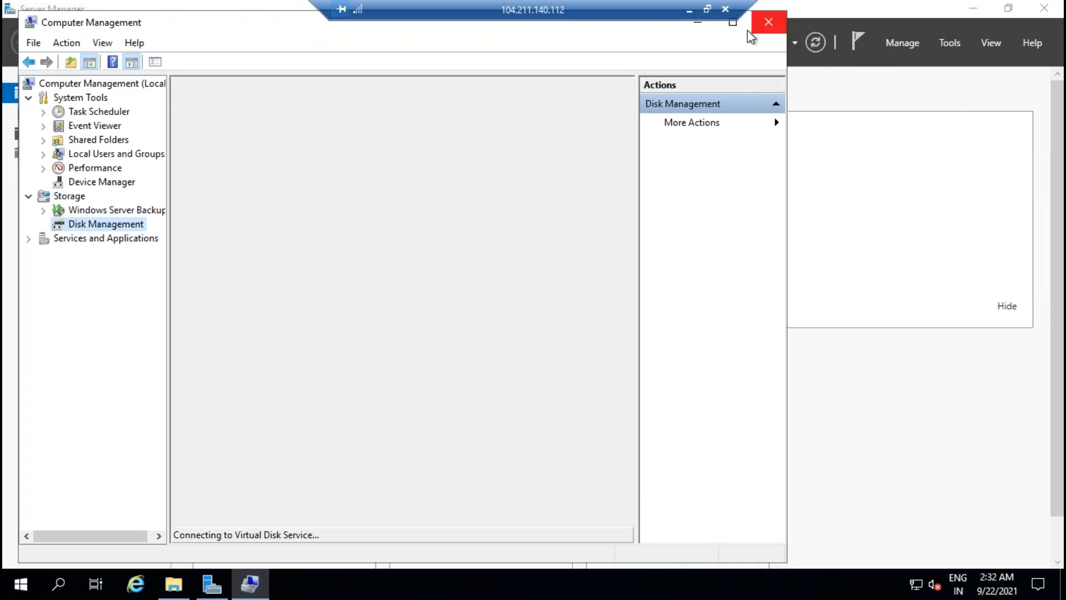
{"action": "left_click", "coordinate": [733, 24]}
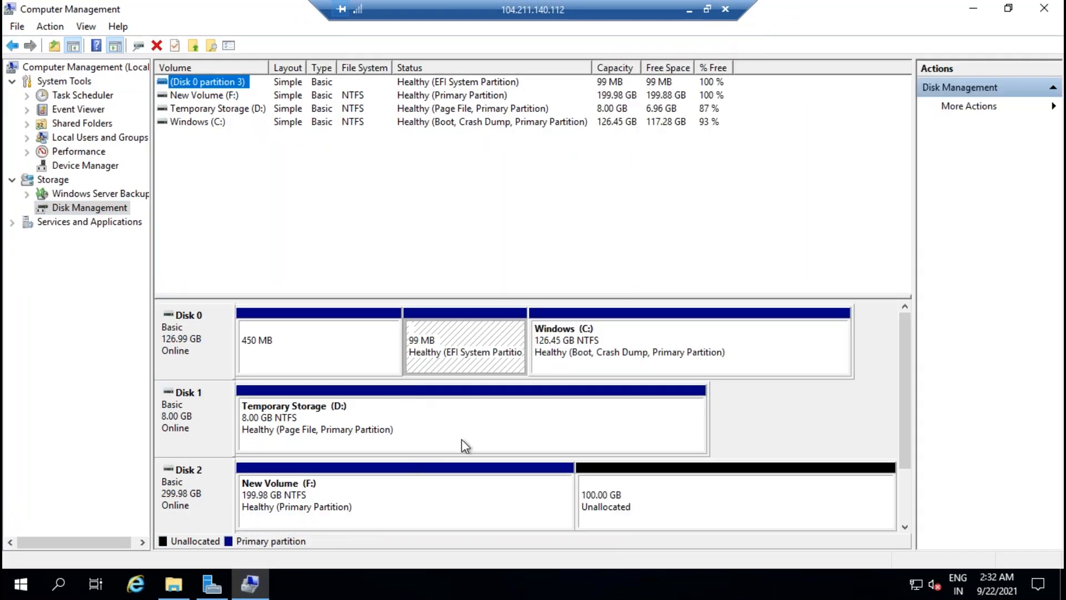
{"action": "scroll", "coordinate": [908, 438], "scroll_direction": "down", "scroll_amount": 2}
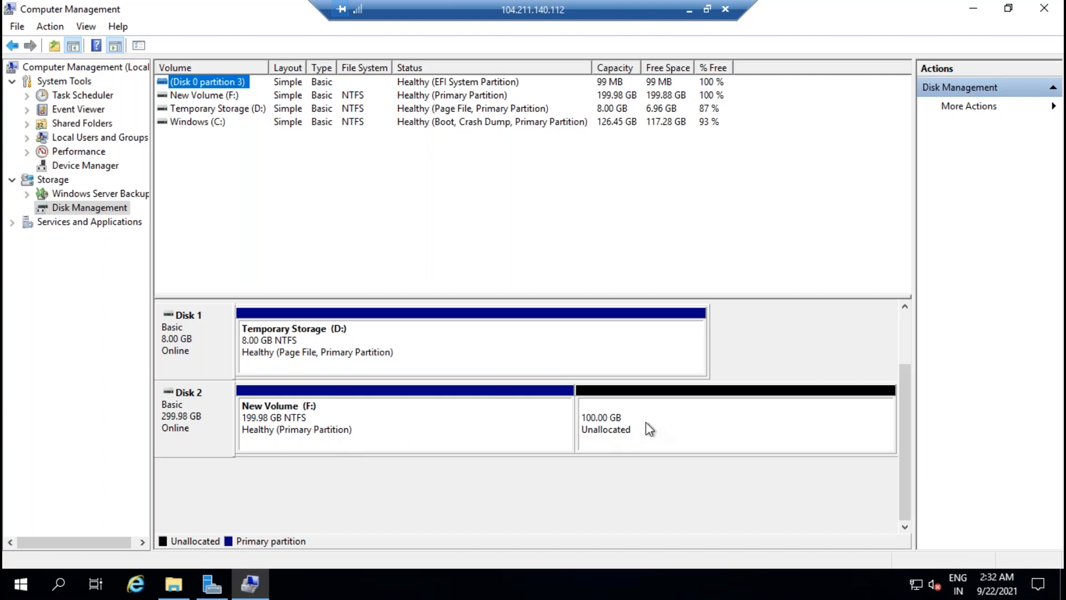
Step: Extend the New Volume (F:) on Disk 2 by 102400 MB using the unallocated space
{"action": "right_click", "coordinate": [352, 439]}
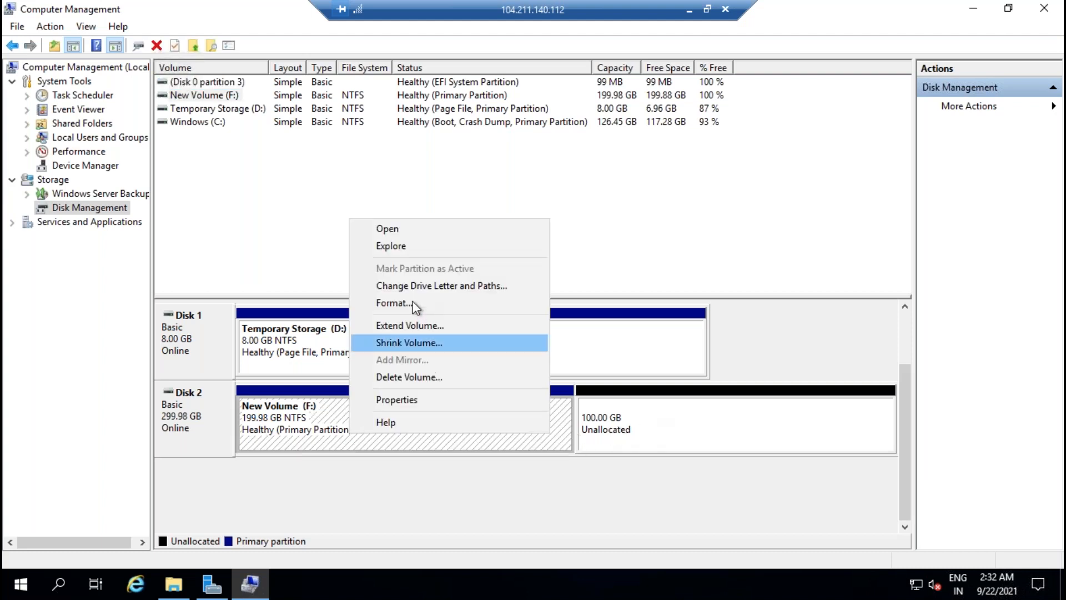
{"action": "left_click", "coordinate": [429, 326]}
{"action": "left_click", "coordinate": [463, 377]}
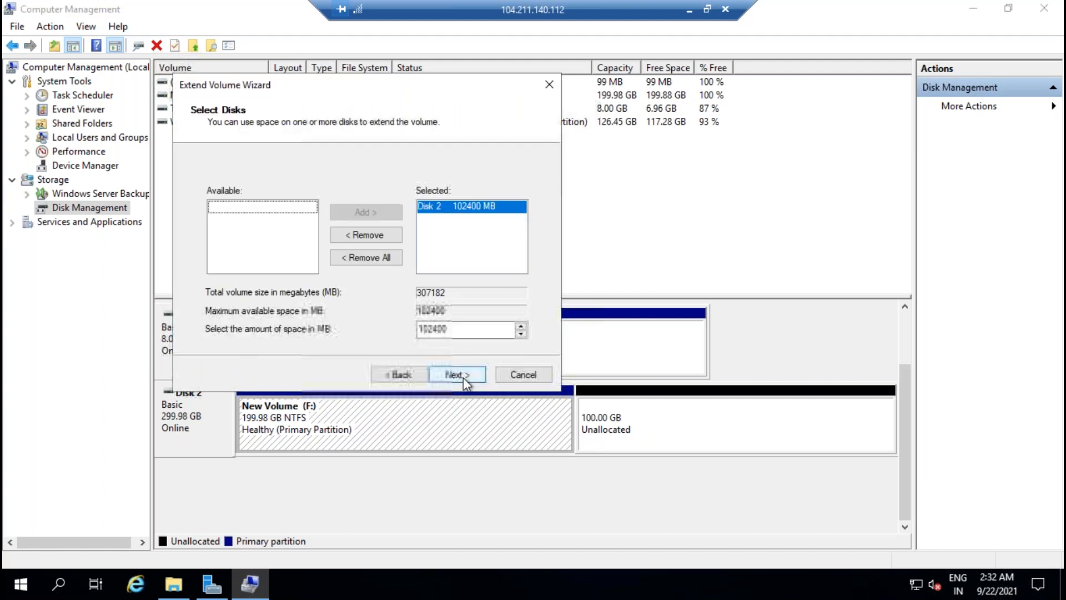
{"action": "left_click", "coordinate": [463, 376]}
{"action": "left_click", "coordinate": [463, 376]}
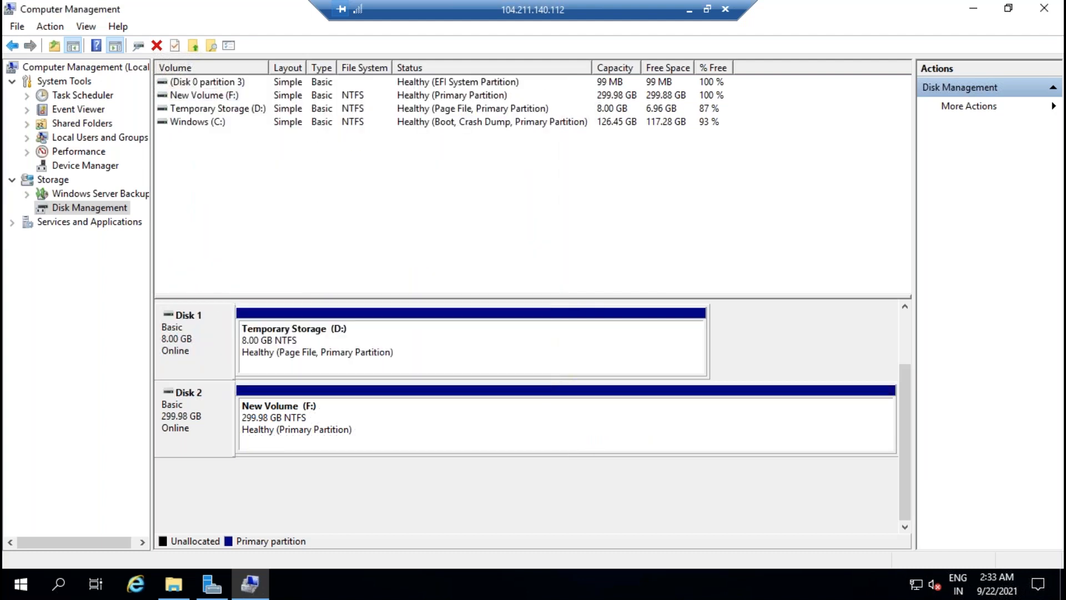
Step: Return to This PC in File Explorer and refresh it to check the size of New Volume (F:)
{"action": "left_click", "coordinate": [173, 583]}
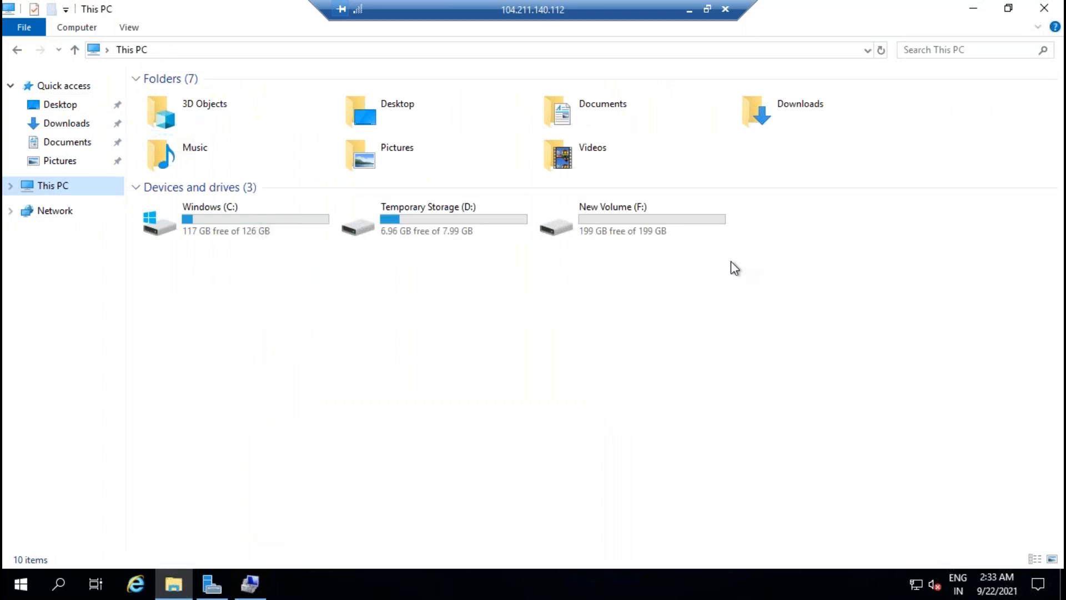
{"action": "right_click", "coordinate": [650, 279]}
{"action": "left_click", "coordinate": [699, 344]}
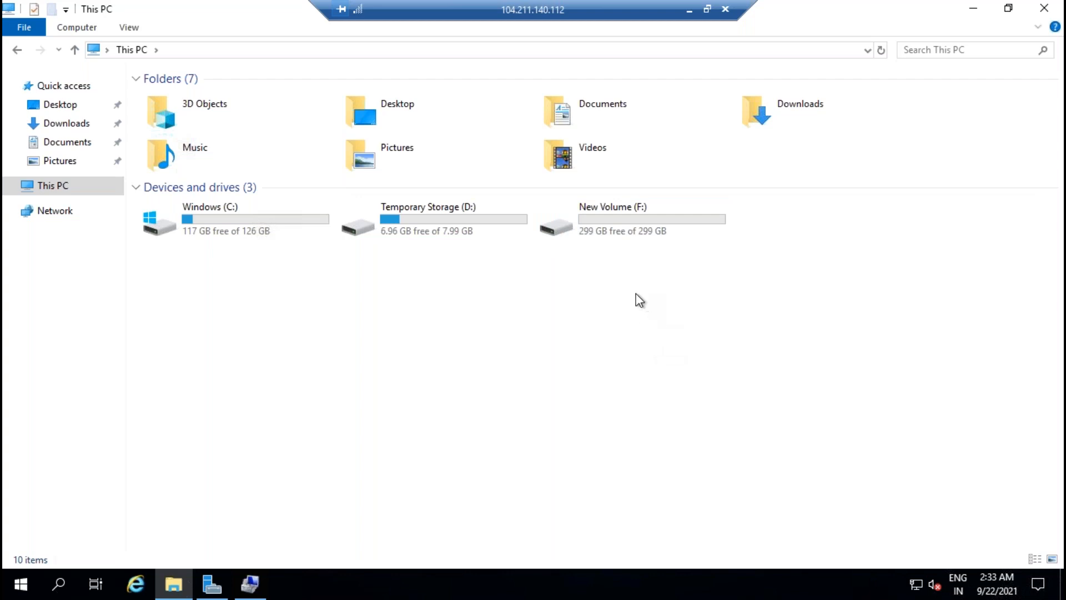
Step: Minimize this remote session, switch to the 52.183.132.217 session, and dismiss its session-ended message and the connection window
{"action": "left_click", "coordinate": [689, 10]}
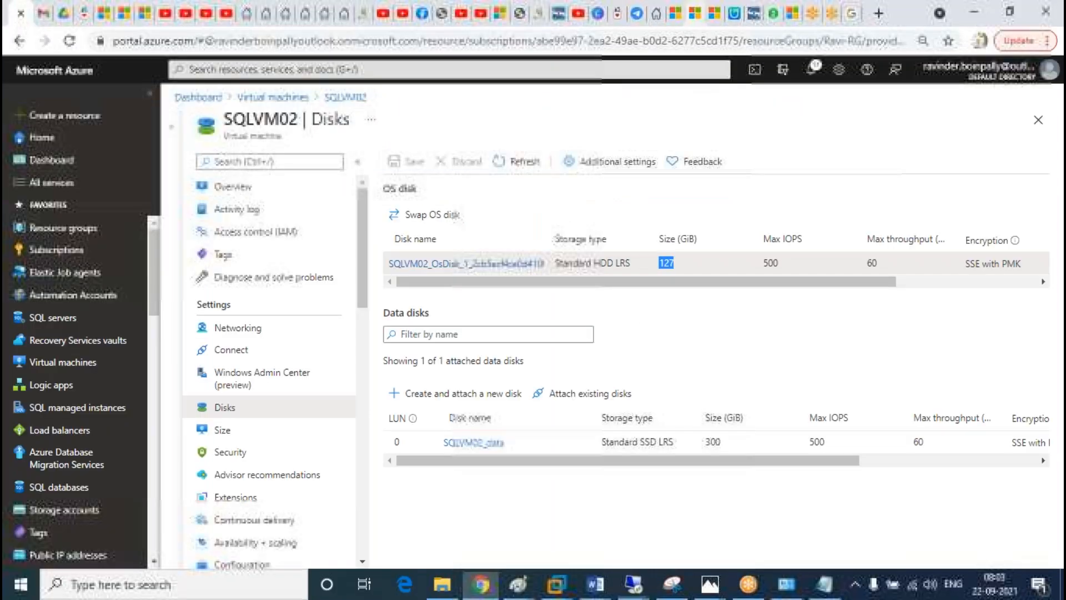
{"action": "mouse_move", "coordinate": [633, 593]}
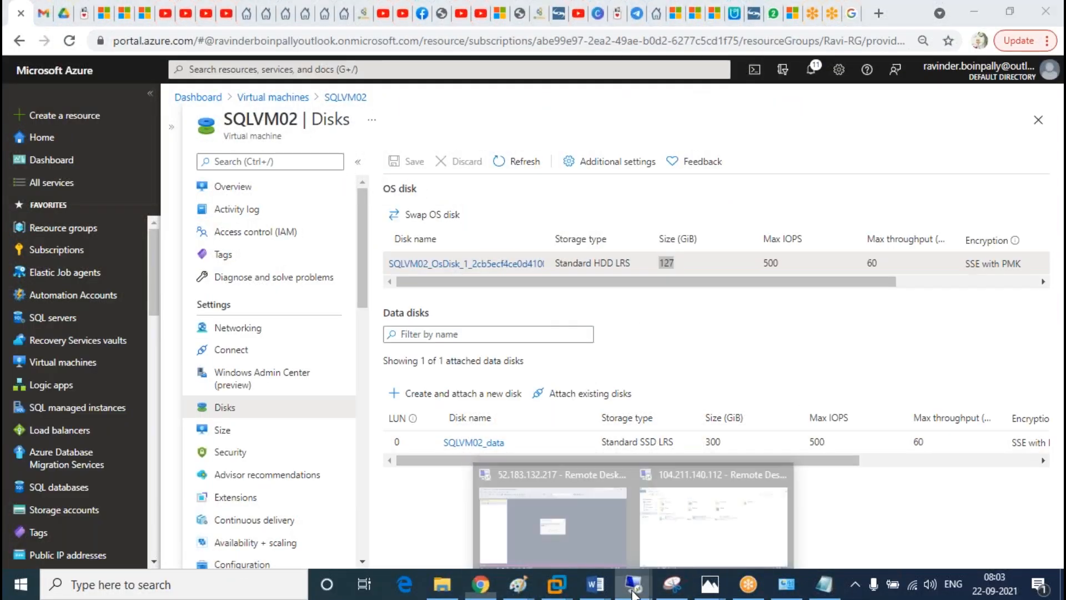
{"action": "left_click", "coordinate": [552, 525]}
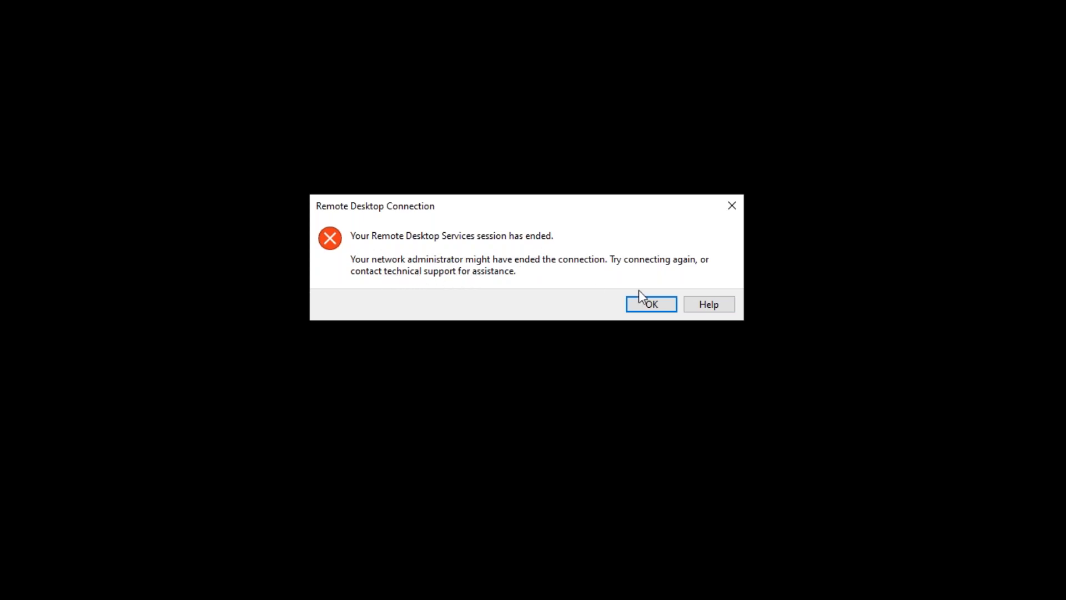
{"action": "left_click", "coordinate": [645, 305]}
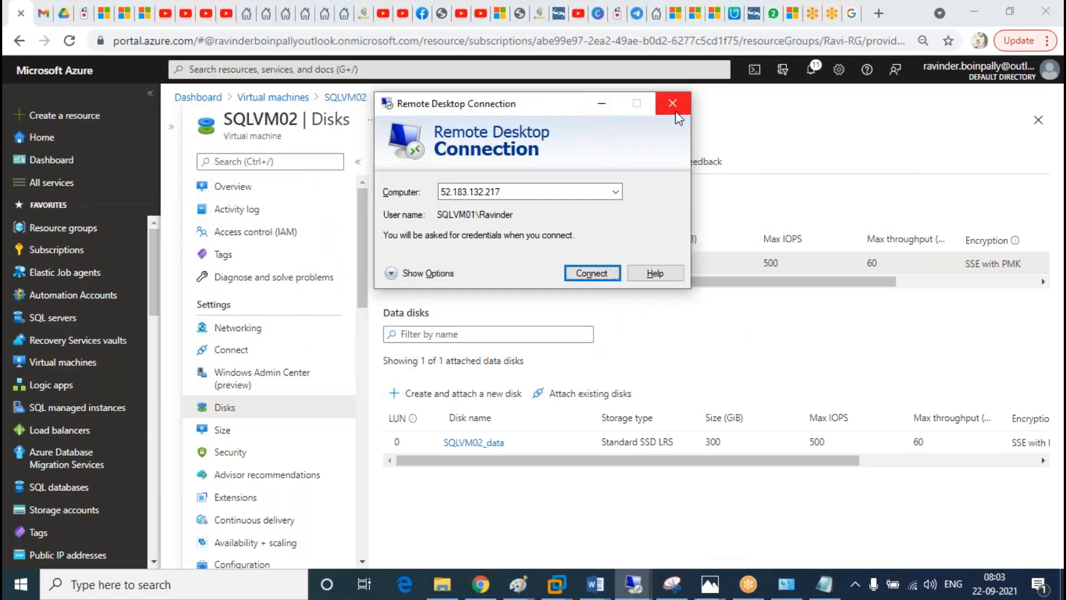
Step: Refresh the Azure virtual machines list and check the status of SQLVM01 in both the list and its overview
{"action": "left_click", "coordinate": [273, 97]}
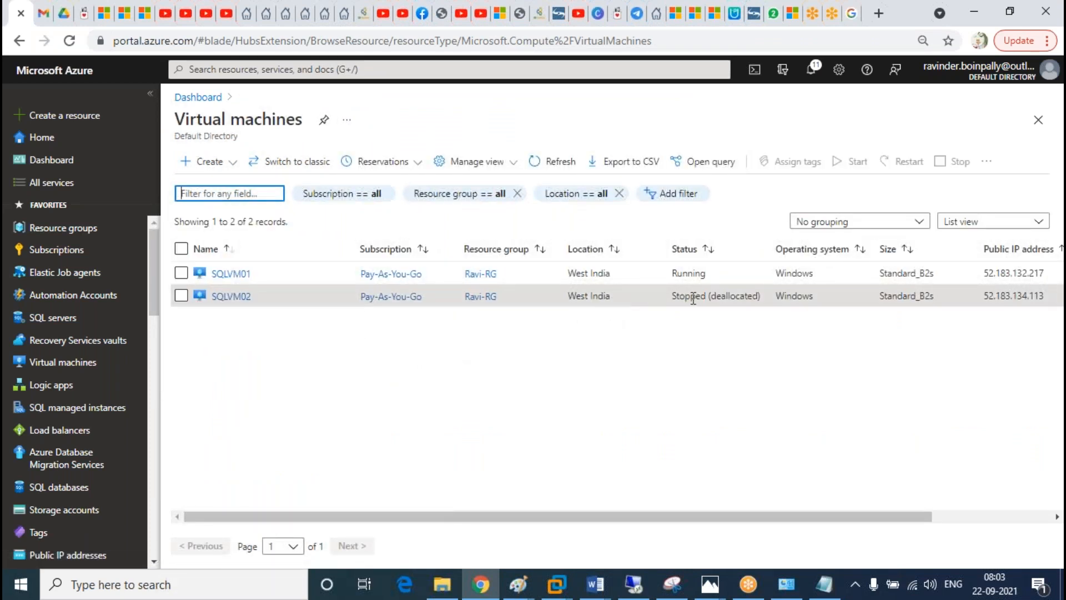
{"action": "left_click", "coordinate": [554, 161]}
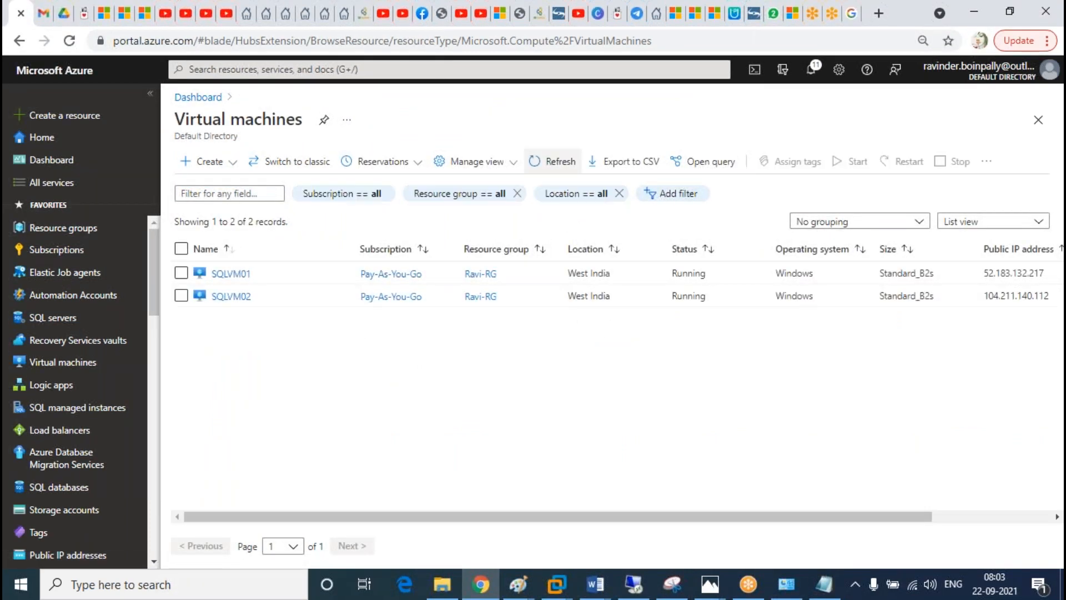
{"action": "left_click", "coordinate": [553, 161]}
{"action": "left_click", "coordinate": [554, 162]}
{"action": "left_click", "coordinate": [554, 161]}
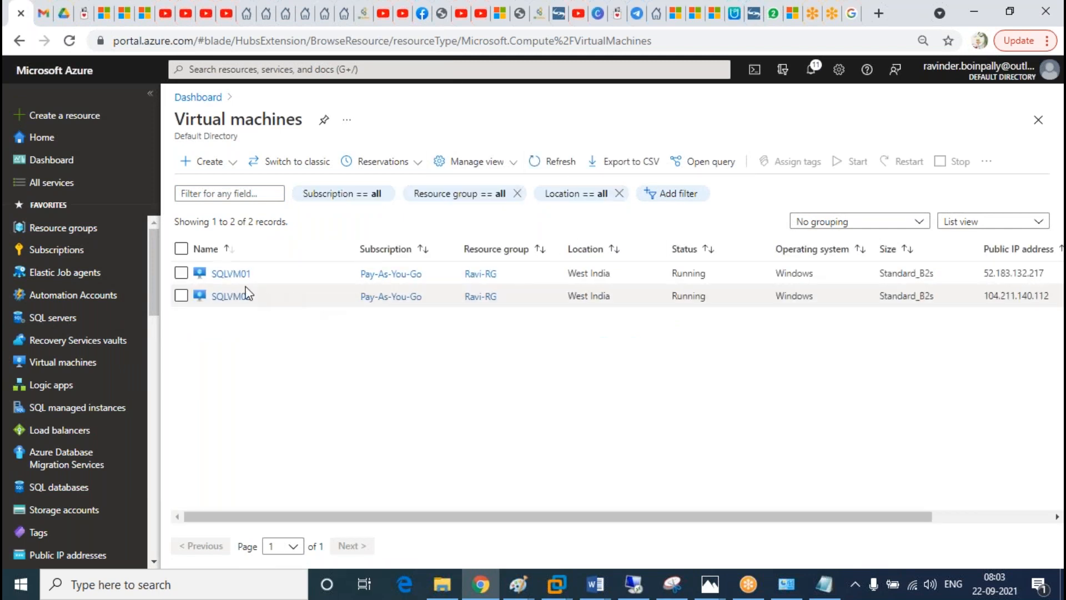
{"action": "left_click", "coordinate": [228, 274]}
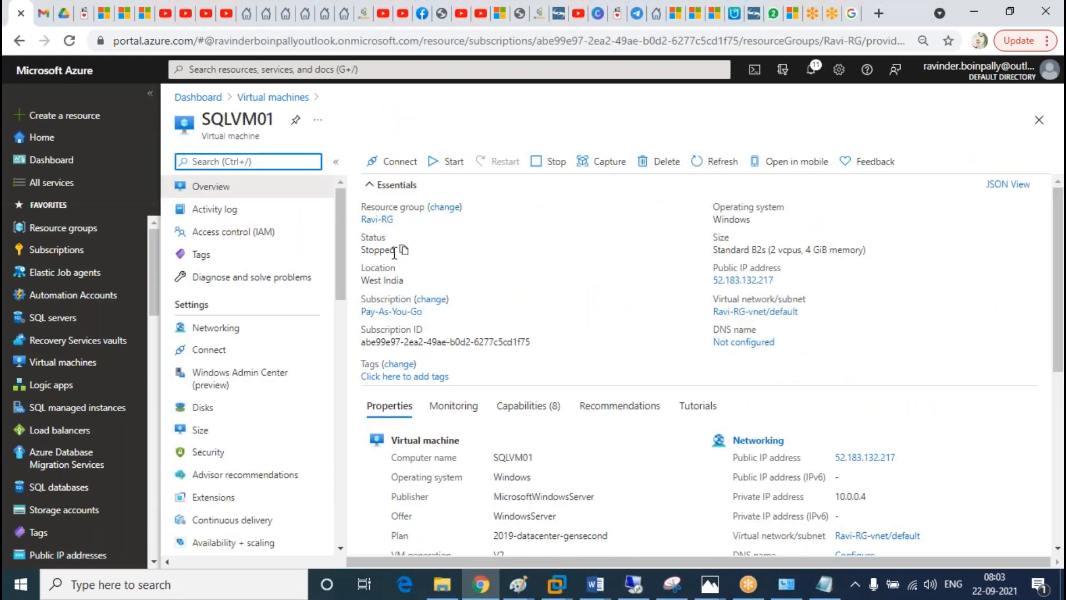
{"action": "left_click", "coordinate": [273, 98]}
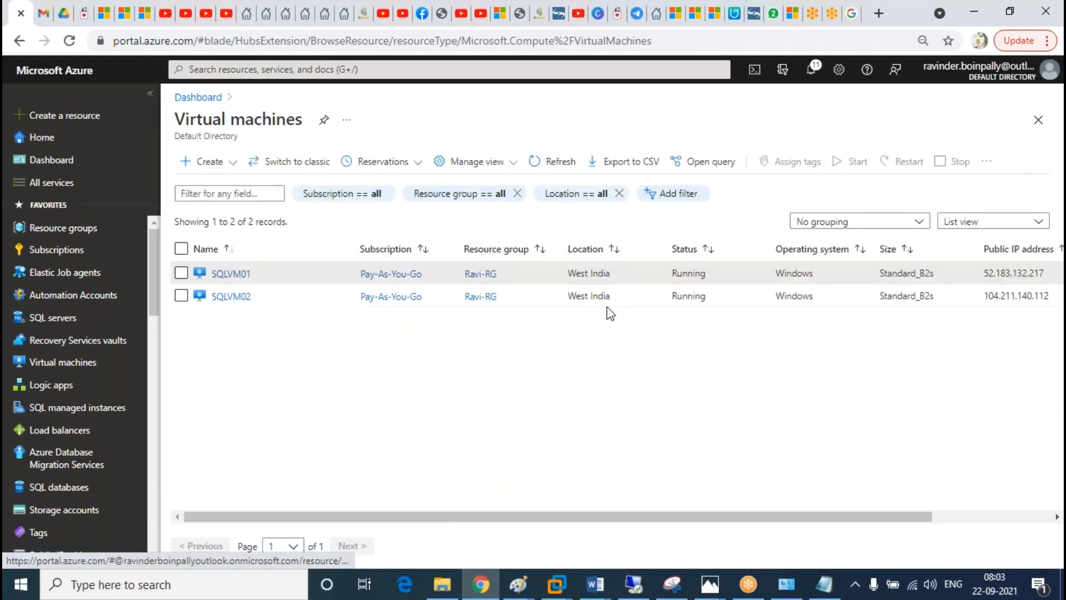
{"action": "left_click", "coordinate": [553, 161]}
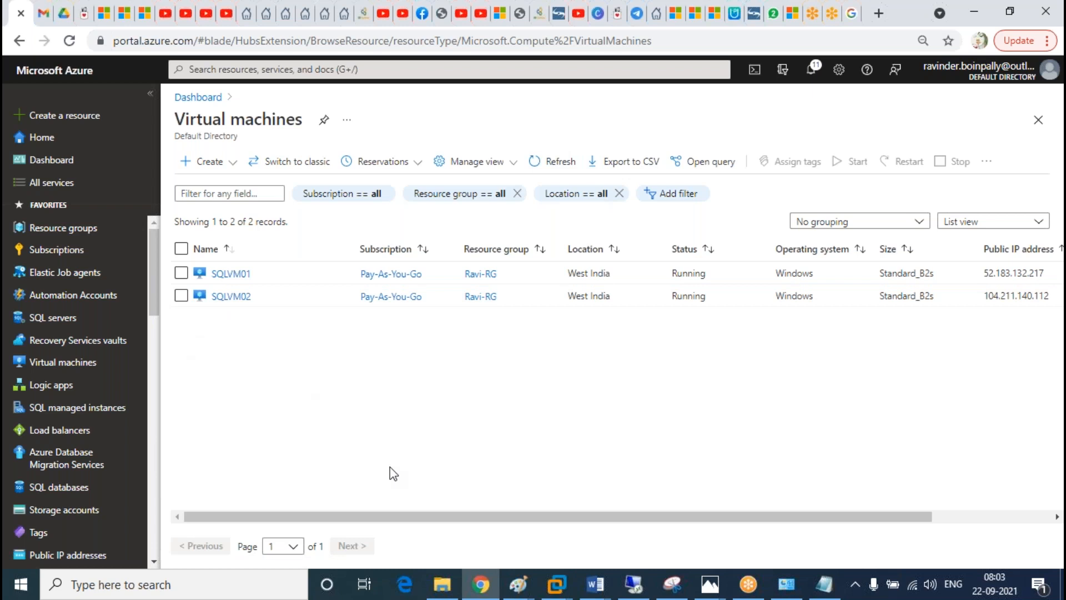
Step: Return to the 104.211.140.112 session, view its power options without choosing one, and minimize the session
{"action": "left_click", "coordinate": [632, 594]}
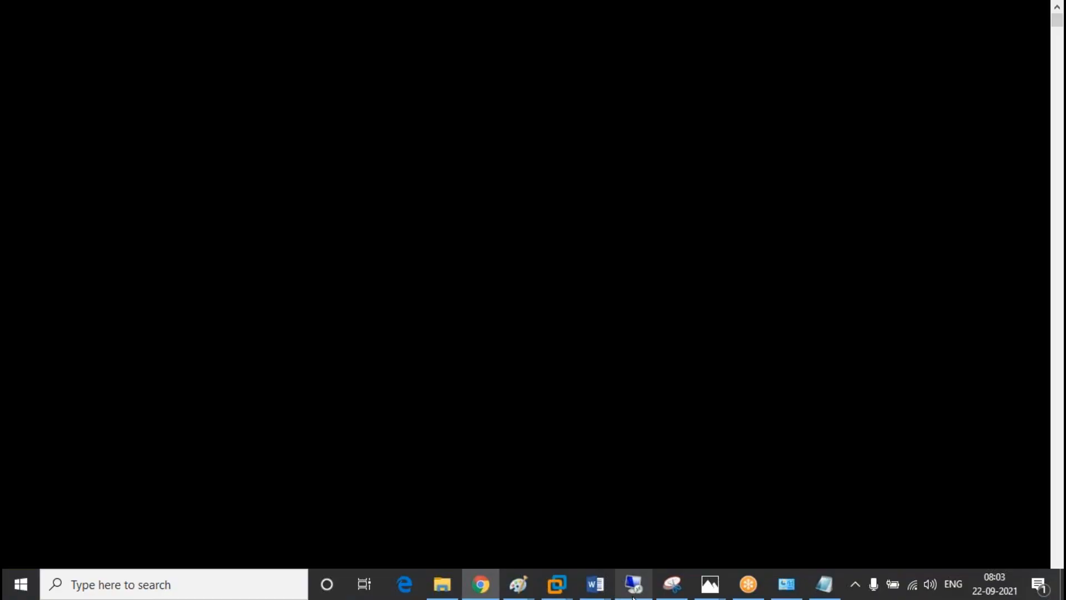
{"action": "left_click", "coordinate": [25, 589]}
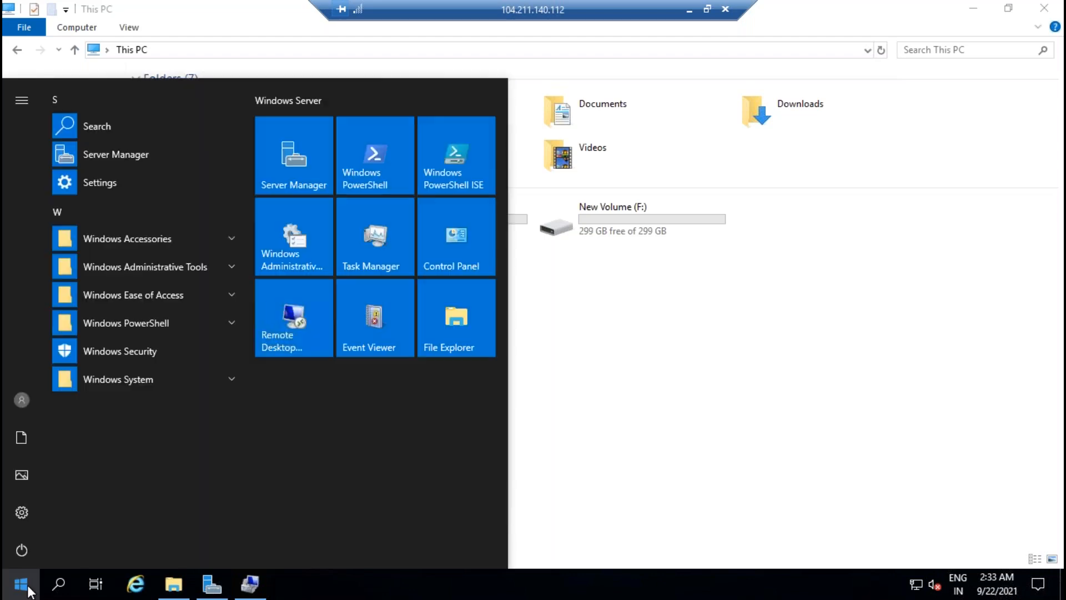
{"action": "left_click", "coordinate": [22, 550]}
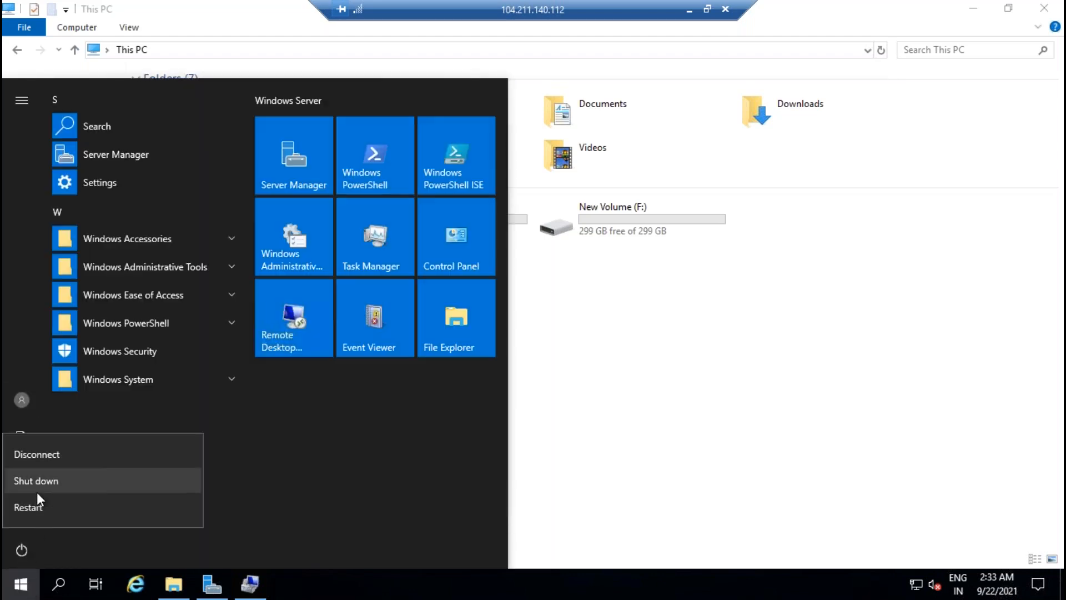
{"action": "left_click", "coordinate": [743, 411]}
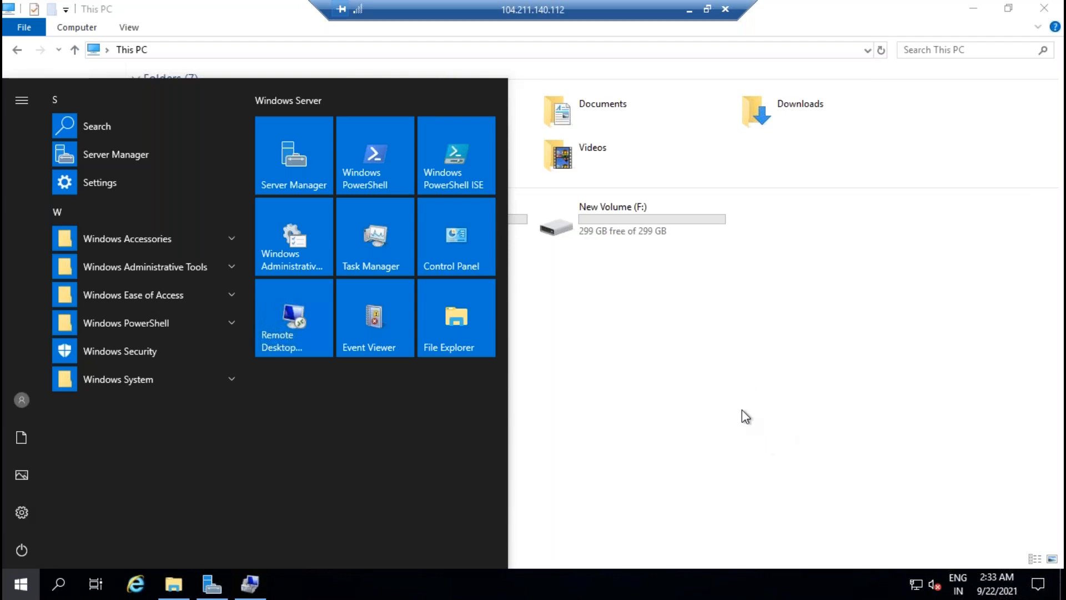
{"action": "left_click", "coordinate": [689, 9]}
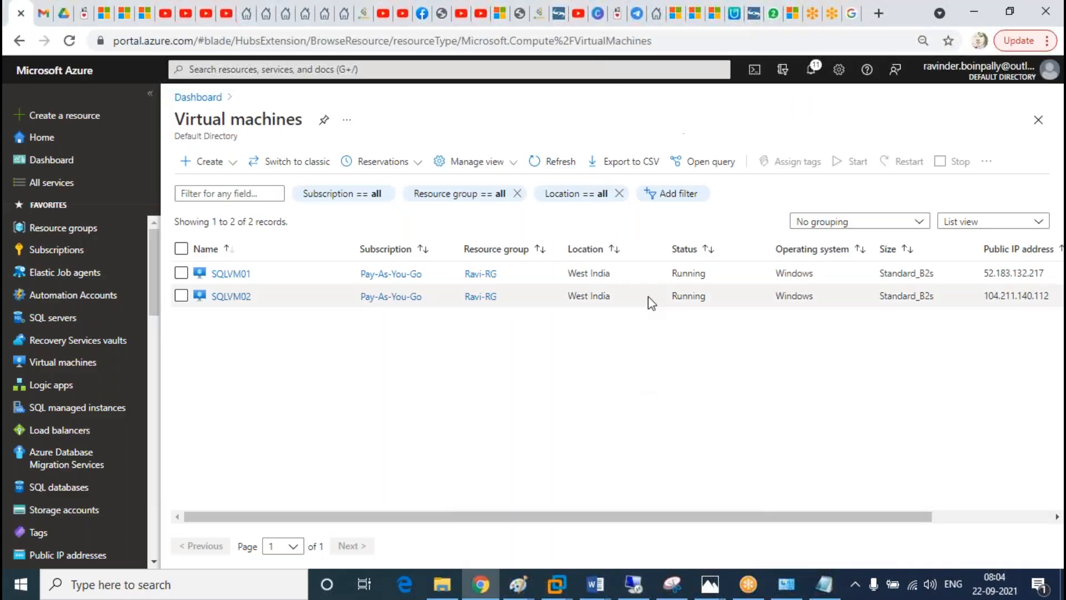
Step: Refresh the virtual machines list, view the SQLVM02 overview with its Capture command, and return to the list
{"action": "left_click", "coordinate": [552, 161]}
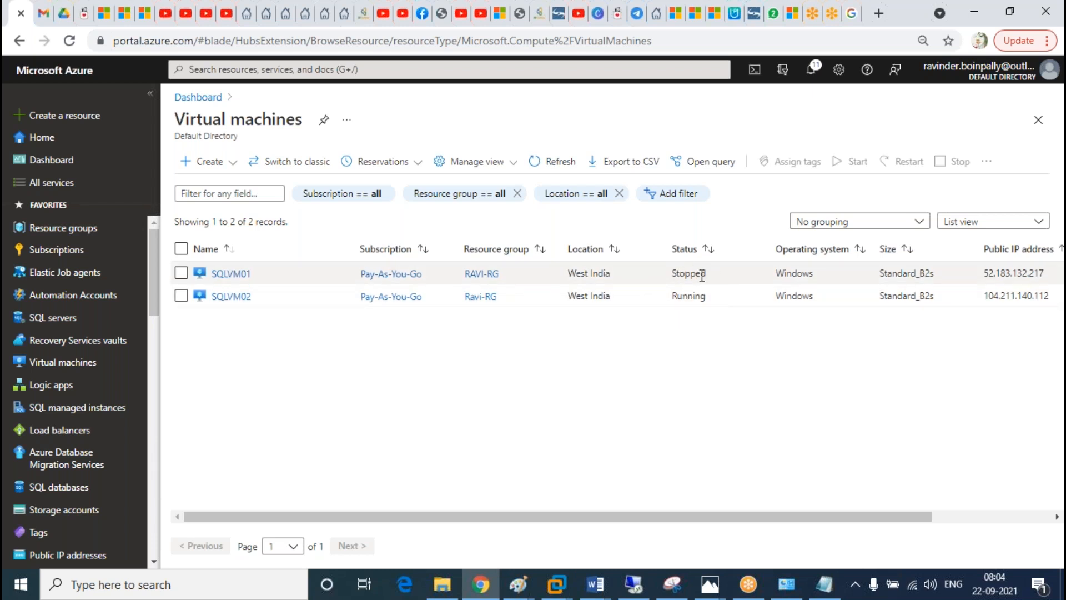
{"action": "left_click", "coordinate": [231, 273]}
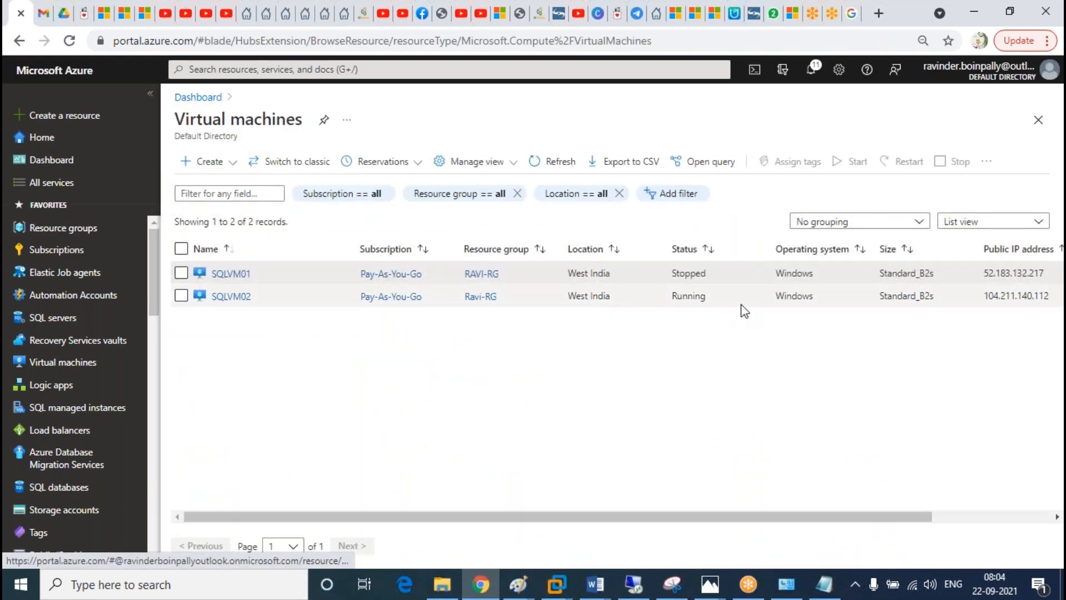
{"action": "left_click", "coordinate": [231, 297]}
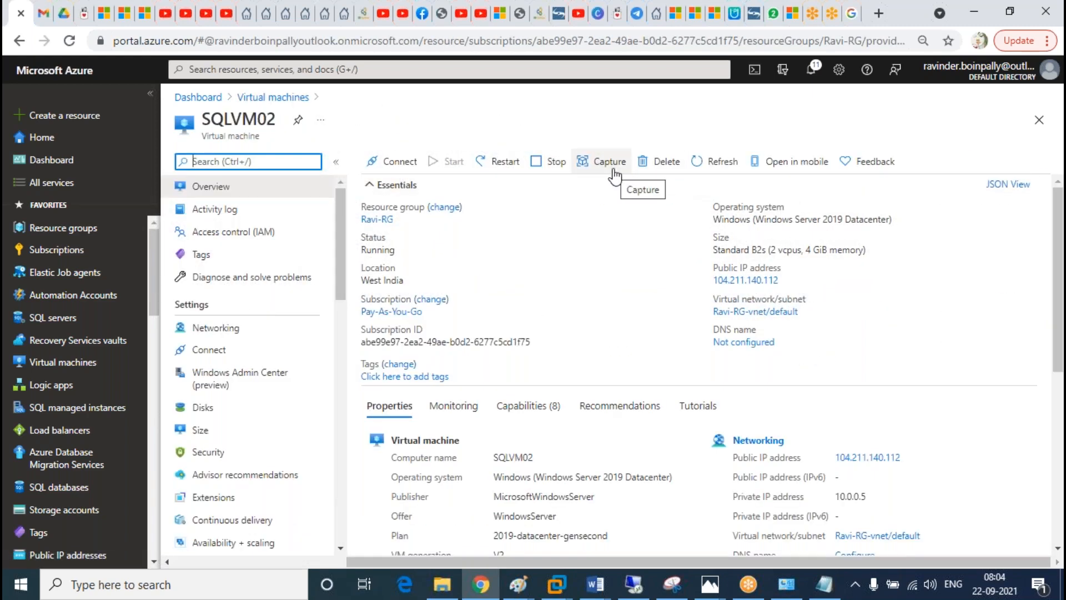
{"action": "left_click", "coordinate": [273, 97]}
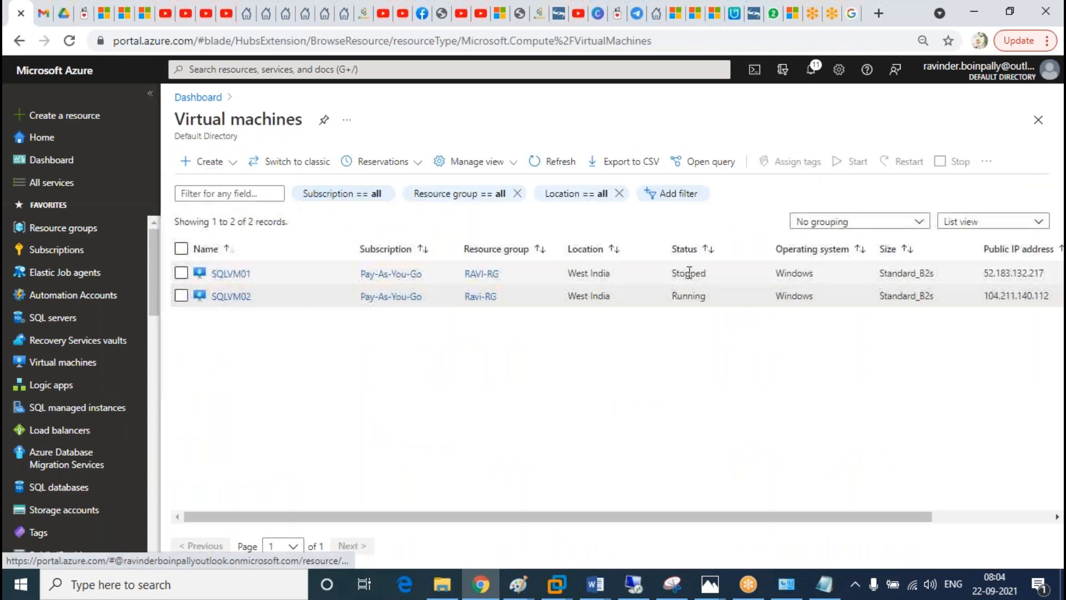
Step: Start capturing an image of SQLVM01 and look through the basic settings of the image form
{"action": "left_click", "coordinate": [232, 280]}
{"action": "left_click", "coordinate": [611, 162]}
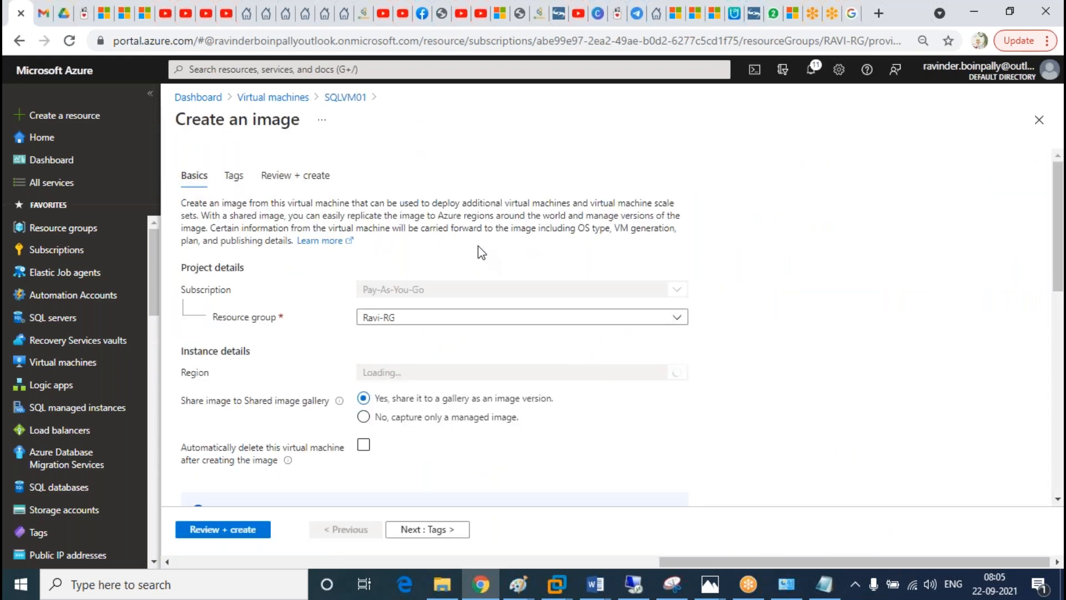
{"action": "scroll", "coordinate": [722, 236], "scroll_direction": "down", "scroll_amount": 5}
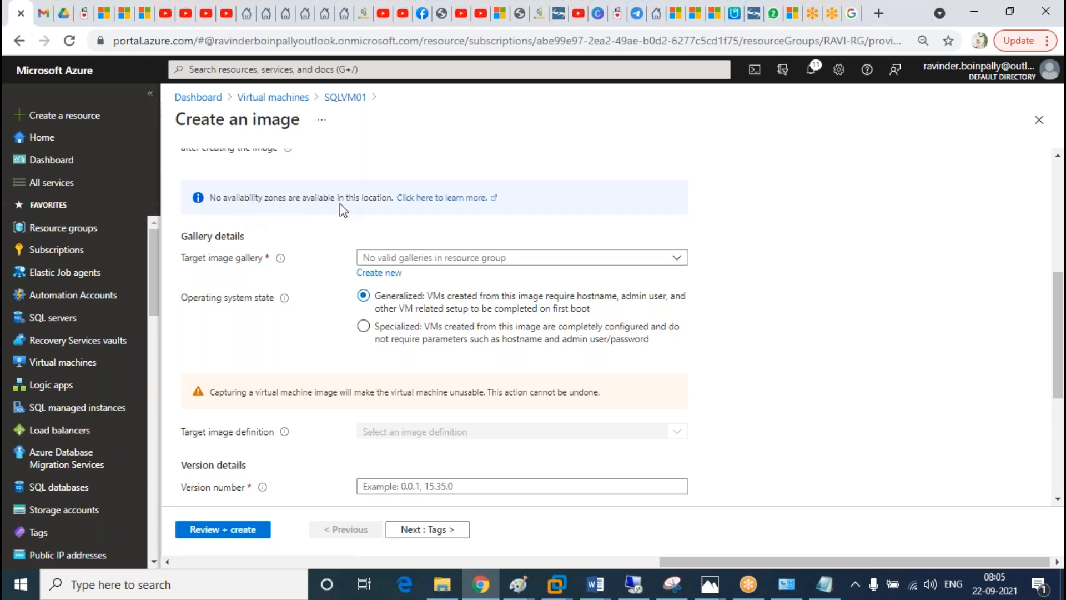
{"action": "scroll", "coordinate": [811, 224], "scroll_direction": "down", "scroll_amount": 4}
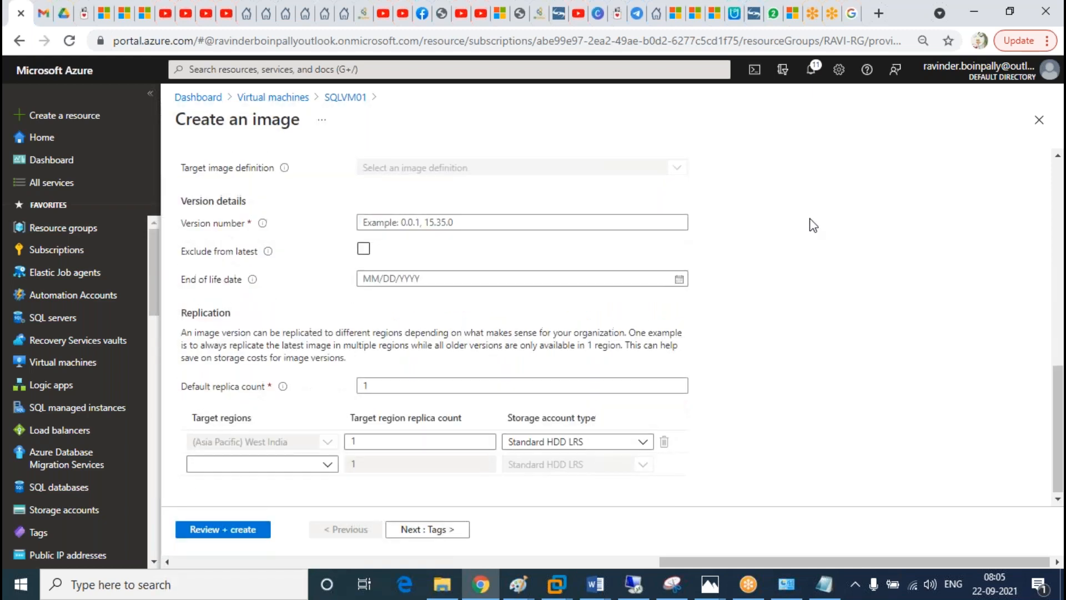
{"action": "scroll", "coordinate": [810, 224], "scroll_direction": "up", "scroll_amount": 10}
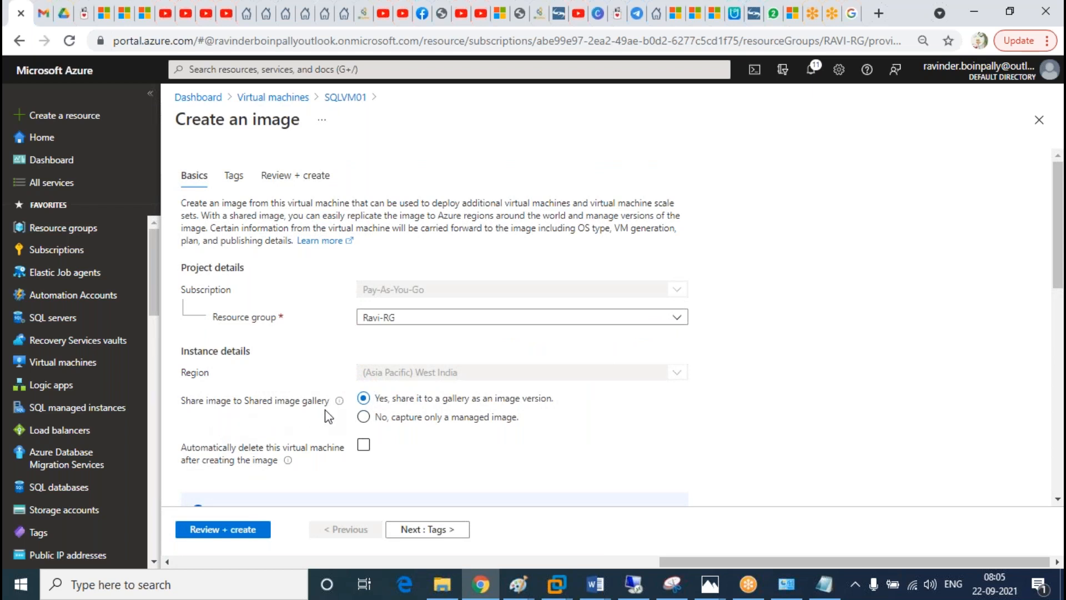
Step: Choose to capture only a managed image, leaving automatic deletion of the virtual machine unselected
{"action": "left_click", "coordinate": [380, 417]}
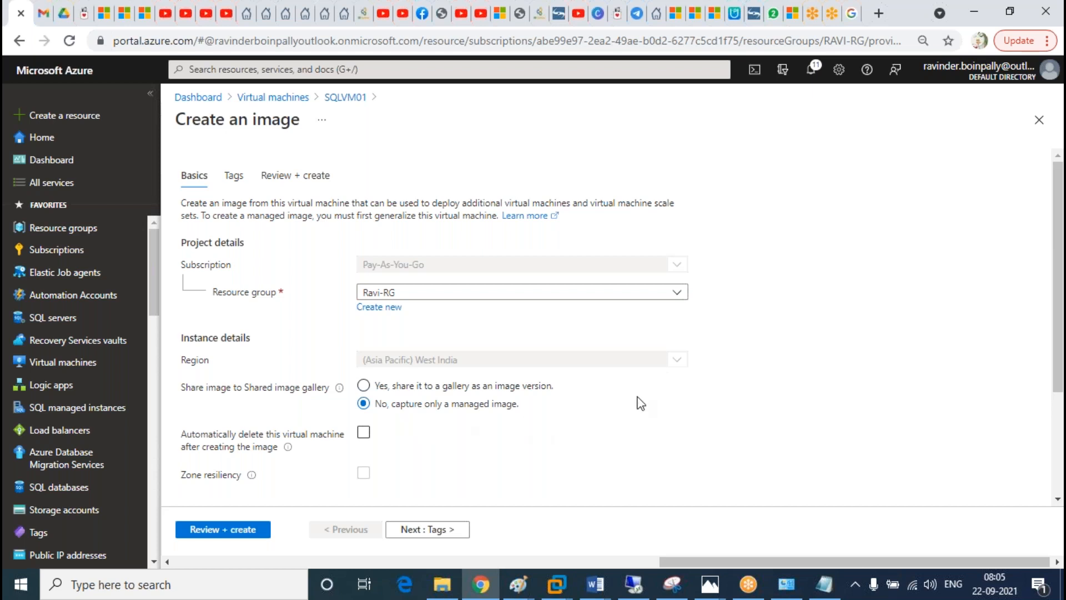
{"action": "scroll", "coordinate": [684, 383], "scroll_direction": "down", "scroll_amount": 2}
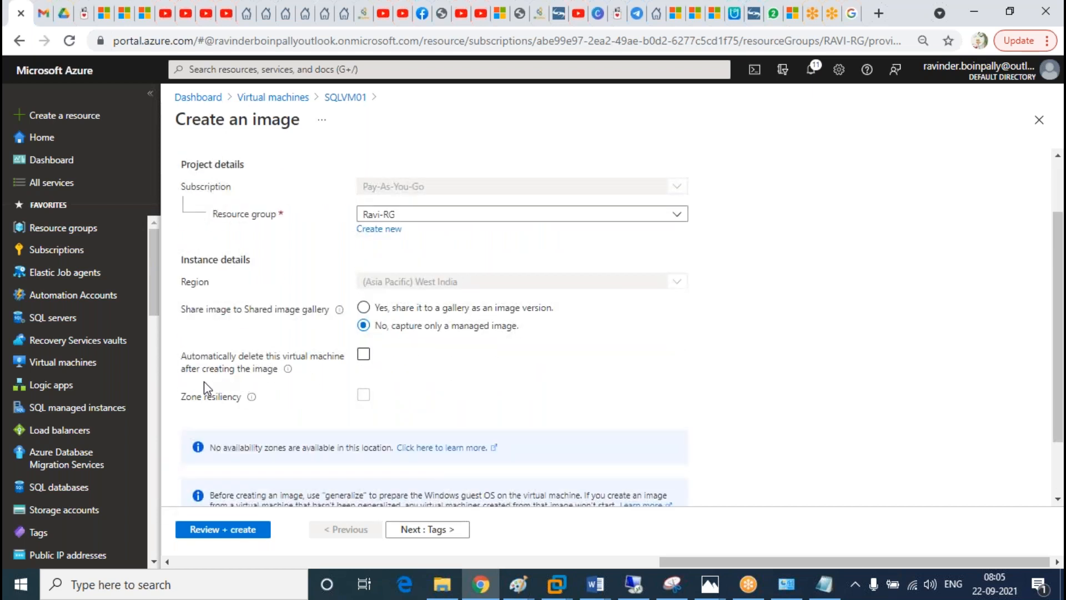
{"action": "left_click", "coordinate": [364, 355]}
{"action": "left_click", "coordinate": [365, 355]}
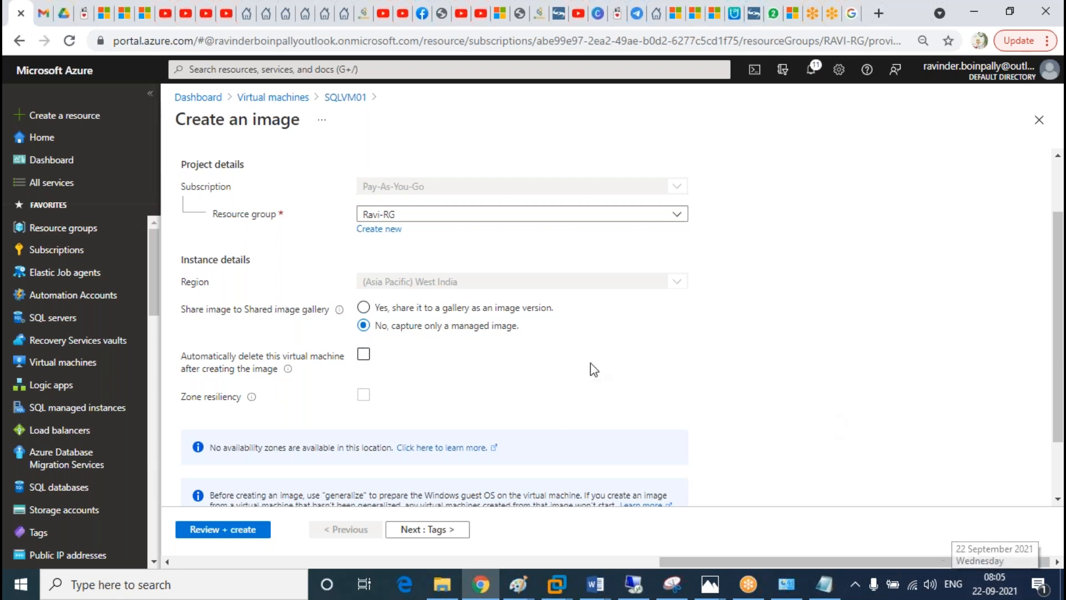
Step: Name the managed image SQLOS
{"action": "scroll", "coordinate": [660, 309], "scroll_direction": "down", "scroll_amount": 2}
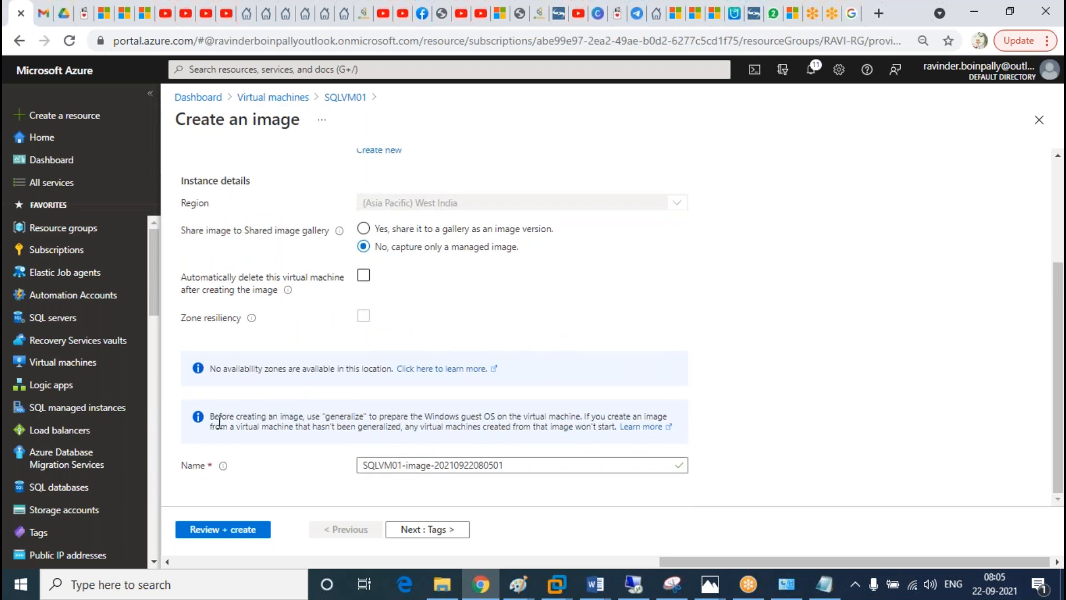
{"action": "left_click", "coordinate": [525, 465]}
{"action": "key", "text": "ctrl+a"}
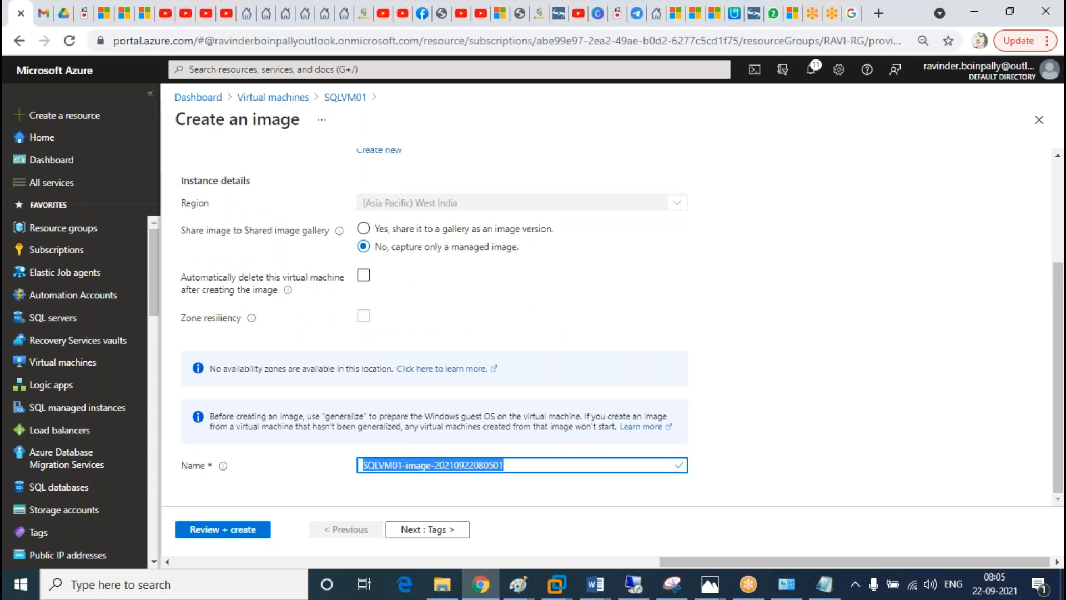
{"action": "key", "text": "BackSpace"}
{"action": "type", "text": "SQLOS"}
{"action": "left_click", "coordinate": [758, 382]}
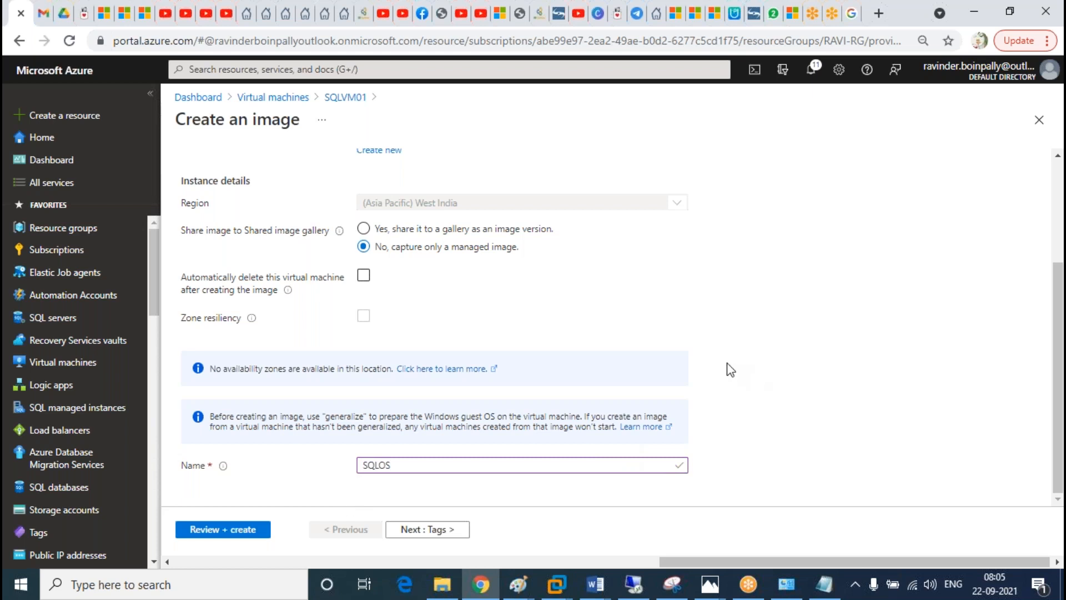
Step: Highlight and read the note about generalizing the Windows guest OS before creating an image
{"action": "triple_click", "coordinate": [277, 426]}
{"action": "left_click", "coordinate": [277, 426]}
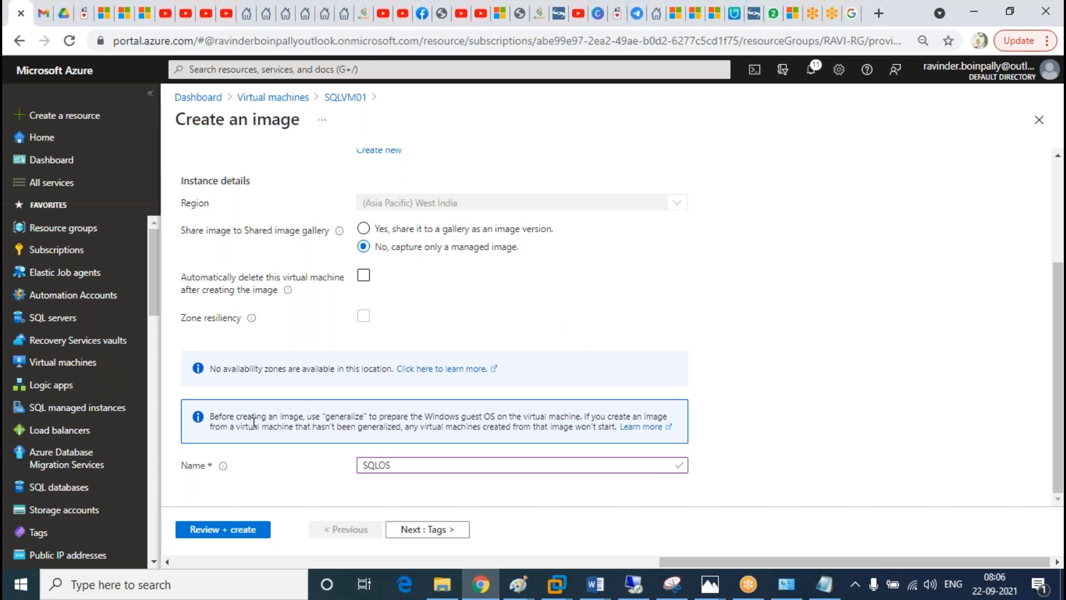
{"action": "triple_click", "coordinate": [537, 421]}
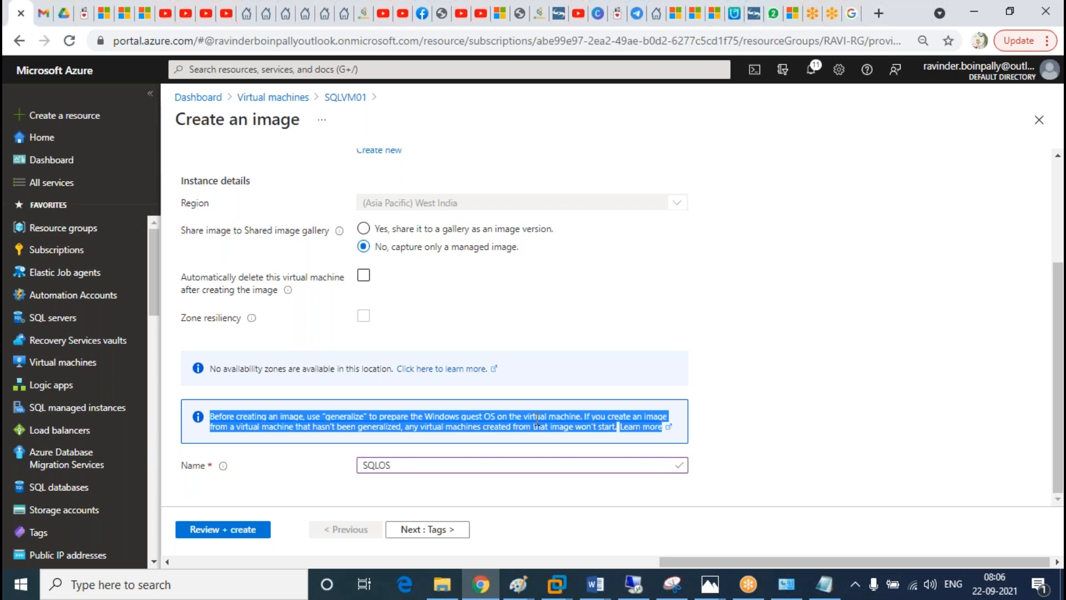
{"action": "left_click", "coordinate": [644, 313]}
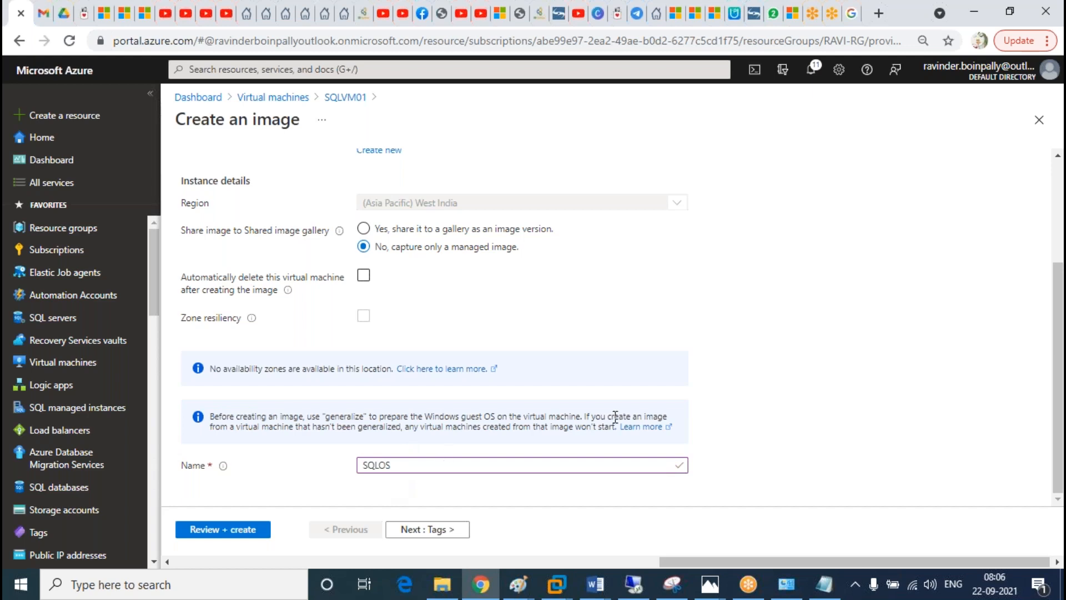
Step: Validate the image settings and display the Review + create summary
{"action": "scroll", "coordinate": [614, 412], "scroll_direction": "up", "scroll_amount": 3}
{"action": "scroll", "coordinate": [421, 311], "scroll_direction": "down", "scroll_amount": 3}
{"action": "scroll", "coordinate": [419, 451], "scroll_direction": "up", "scroll_amount": 3}
{"action": "left_click", "coordinate": [298, 175]}
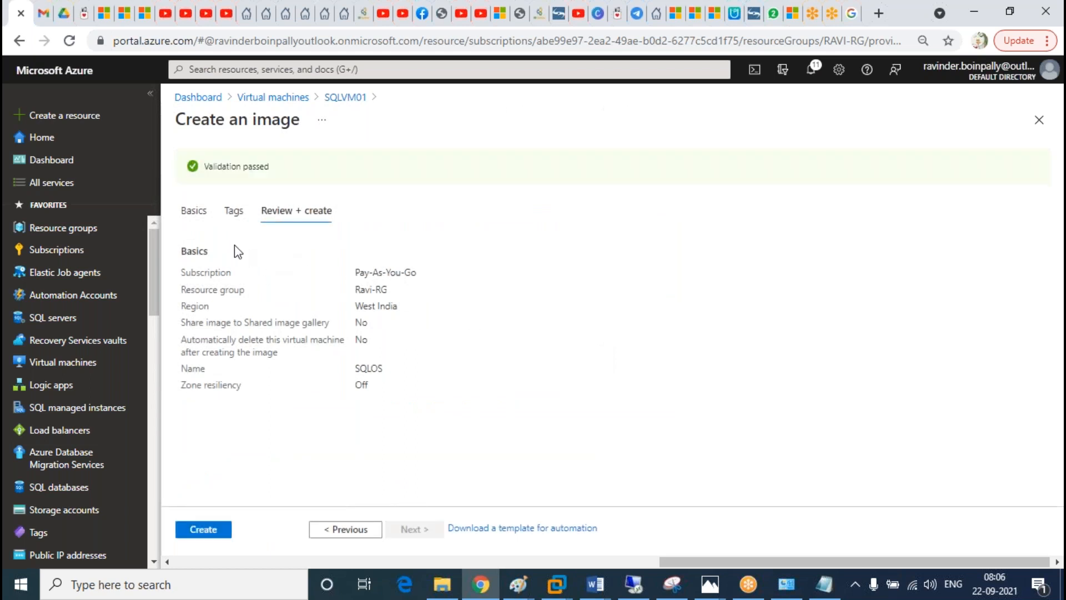
Step: Return to the Basics settings and highlight the word "generalize" in the note above the image name
{"action": "left_click", "coordinate": [201, 213]}
{"action": "scroll", "coordinate": [845, 385], "scroll_direction": "down", "scroll_amount": 1}
{"action": "scroll", "coordinate": [827, 374], "scroll_direction": "down", "scroll_amount": 3}
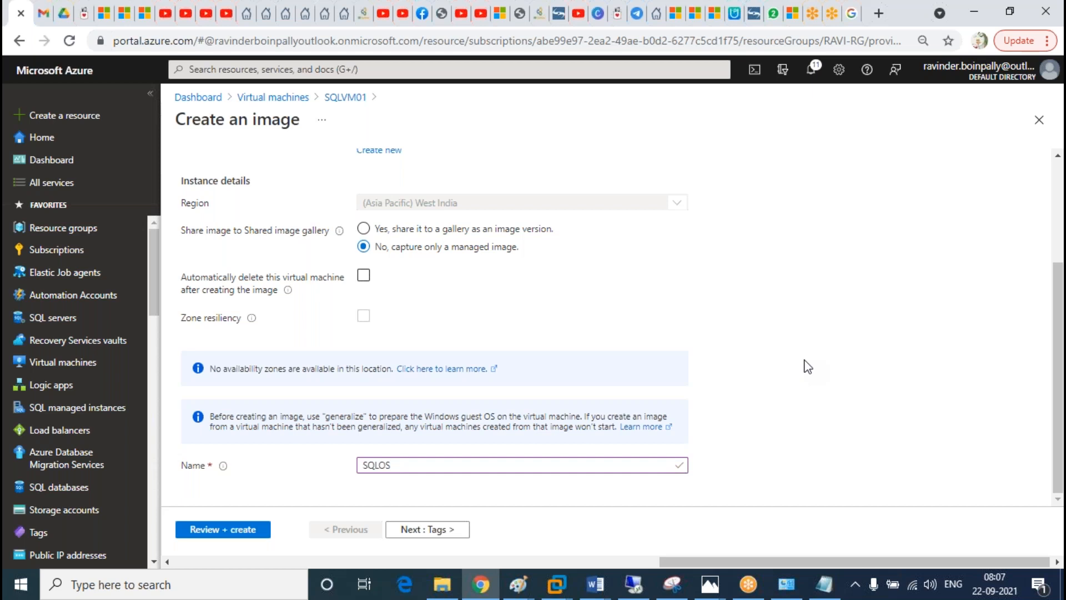
{"action": "double_click", "coordinate": [344, 419]}
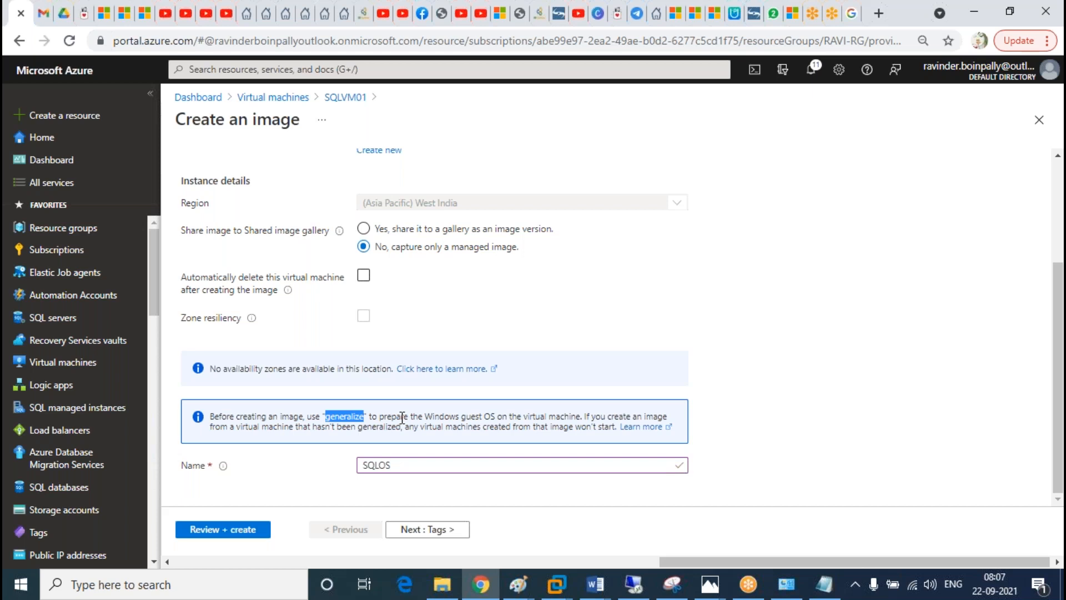
Step: Check the image settings once more, validate them and create the managed image SQLOS
{"action": "left_click", "coordinate": [600, 333]}
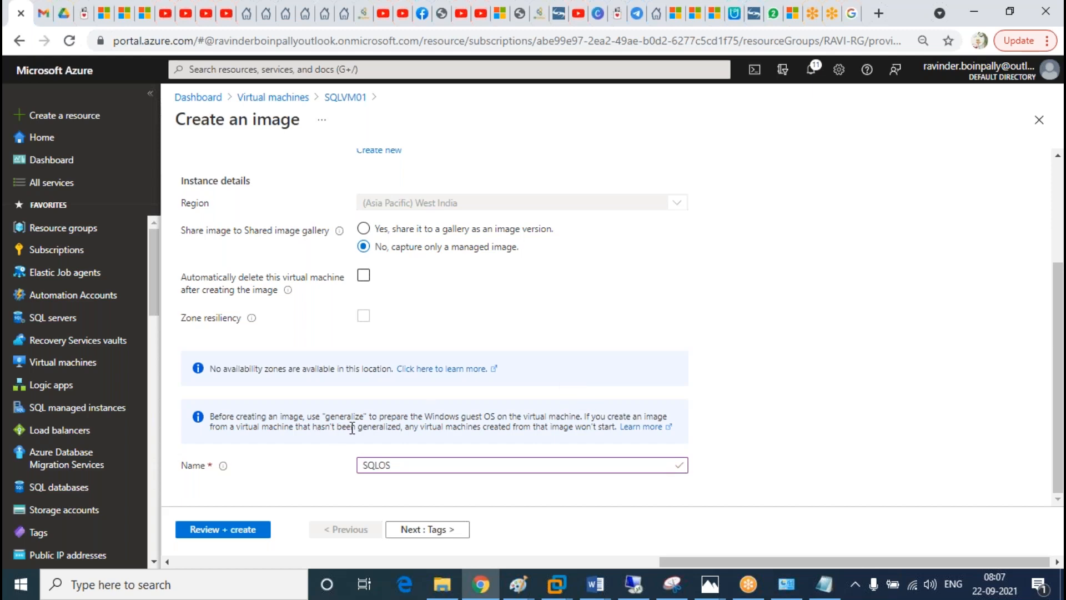
{"action": "scroll", "coordinate": [345, 426], "scroll_direction": "up", "scroll_amount": 3}
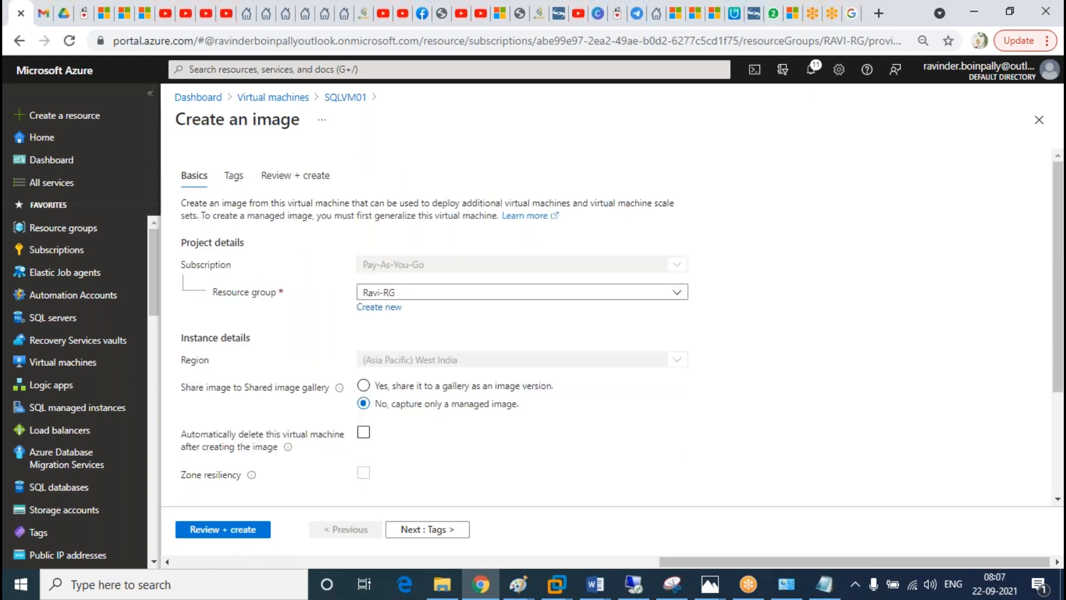
{"action": "scroll", "coordinate": [338, 379], "scroll_direction": "down", "scroll_amount": 3}
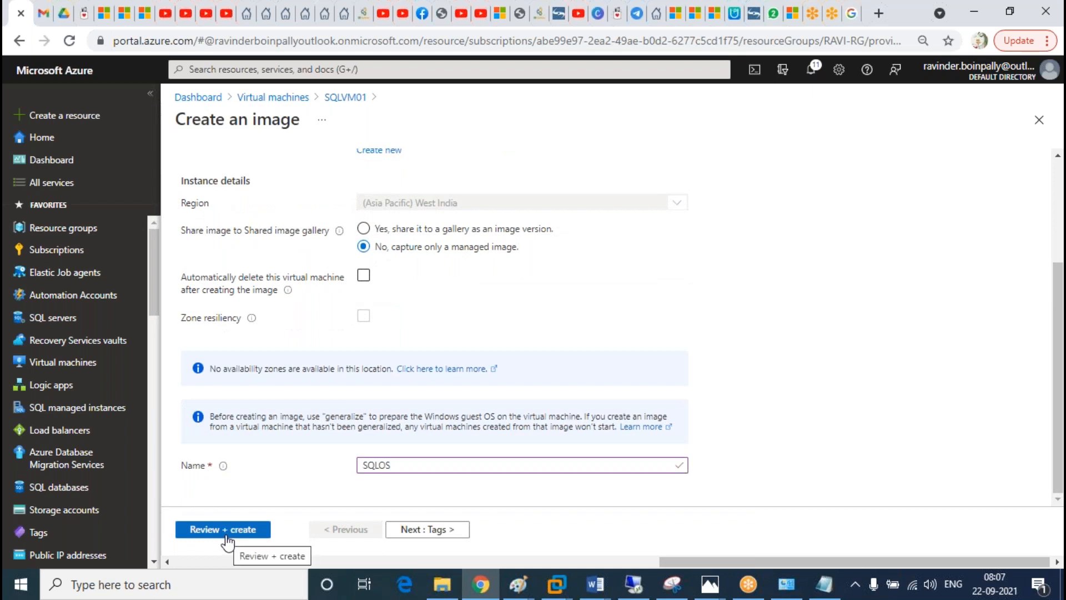
{"action": "left_click", "coordinate": [224, 534]}
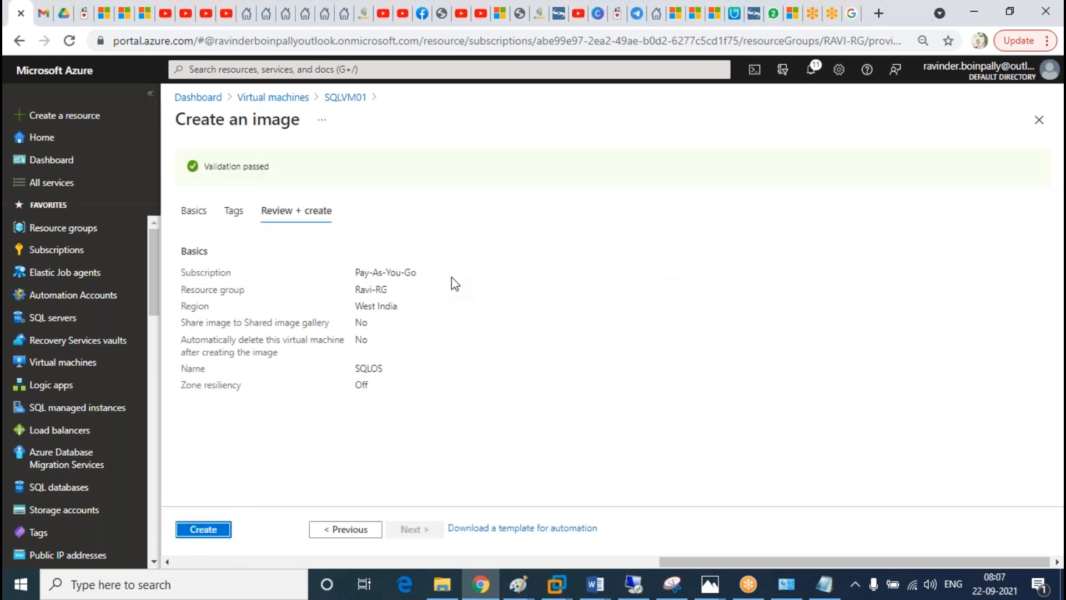
{"action": "left_click", "coordinate": [203, 532]}
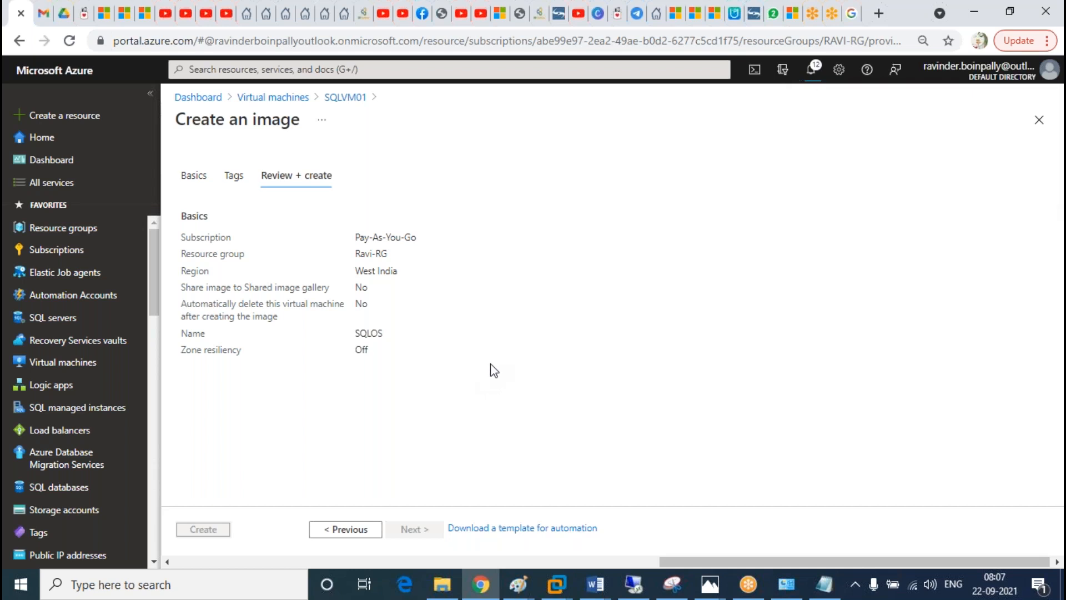
Step: Check the portal notifications for the progress of the image deployment and close them
{"action": "left_click", "coordinate": [809, 78]}
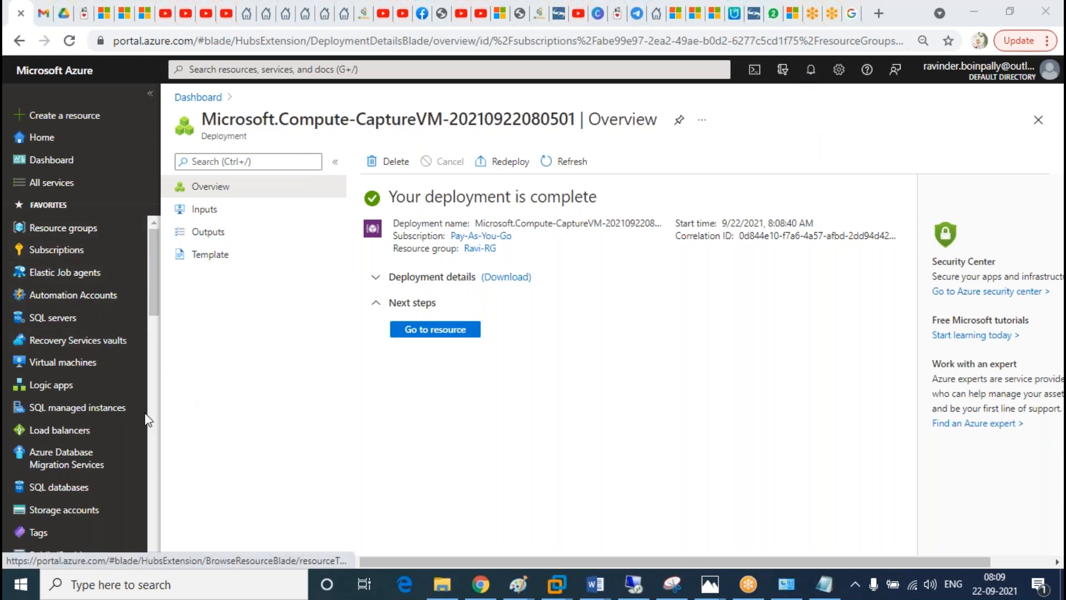
{"action": "left_click", "coordinate": [811, 69]}
{"action": "left_click", "coordinate": [1038, 100]}
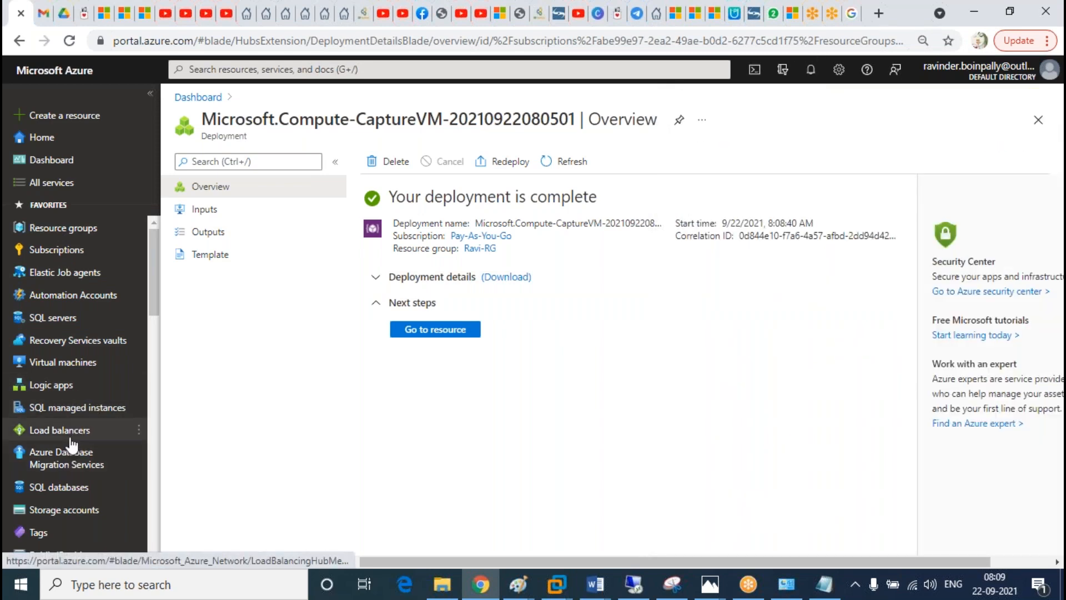
Step: Start creating a virtual machine named SQLVM05 in the Ravi-RG resource group
{"action": "left_click", "coordinate": [71, 364]}
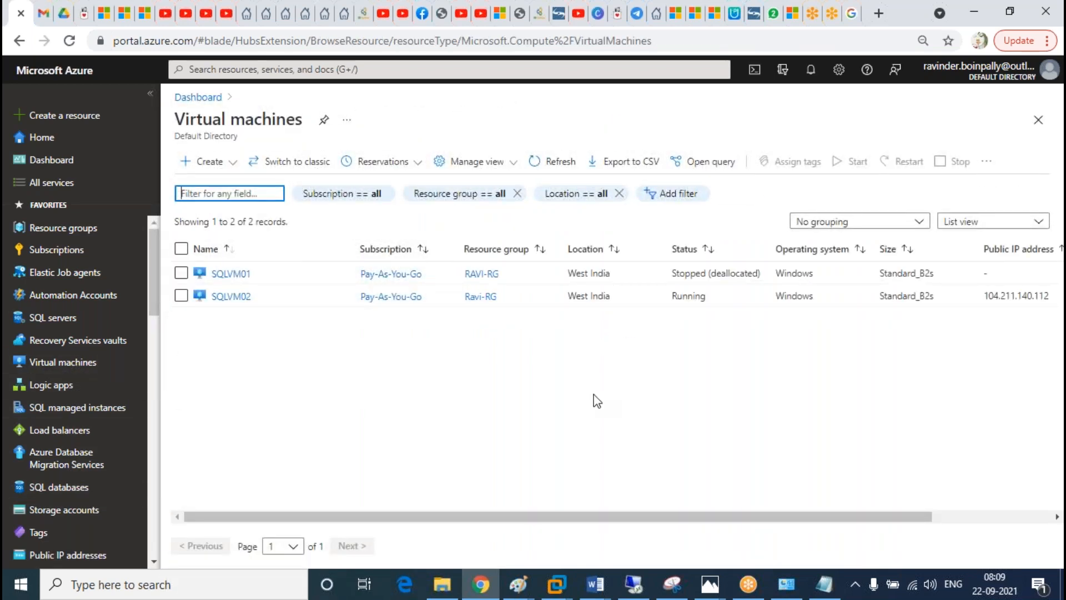
{"action": "left_click", "coordinate": [231, 166]}
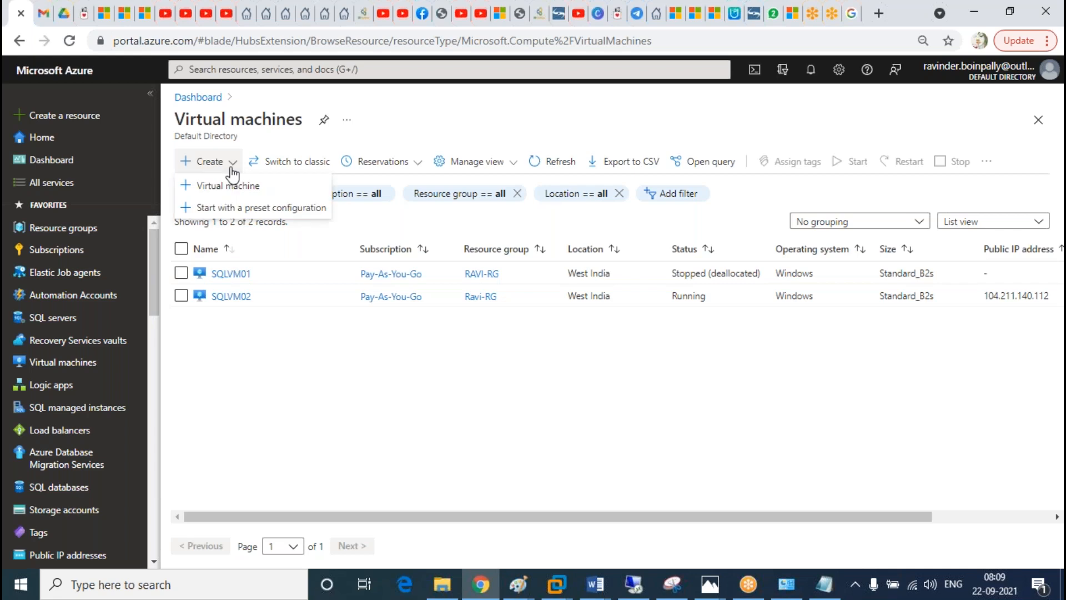
{"action": "left_click", "coordinate": [230, 186]}
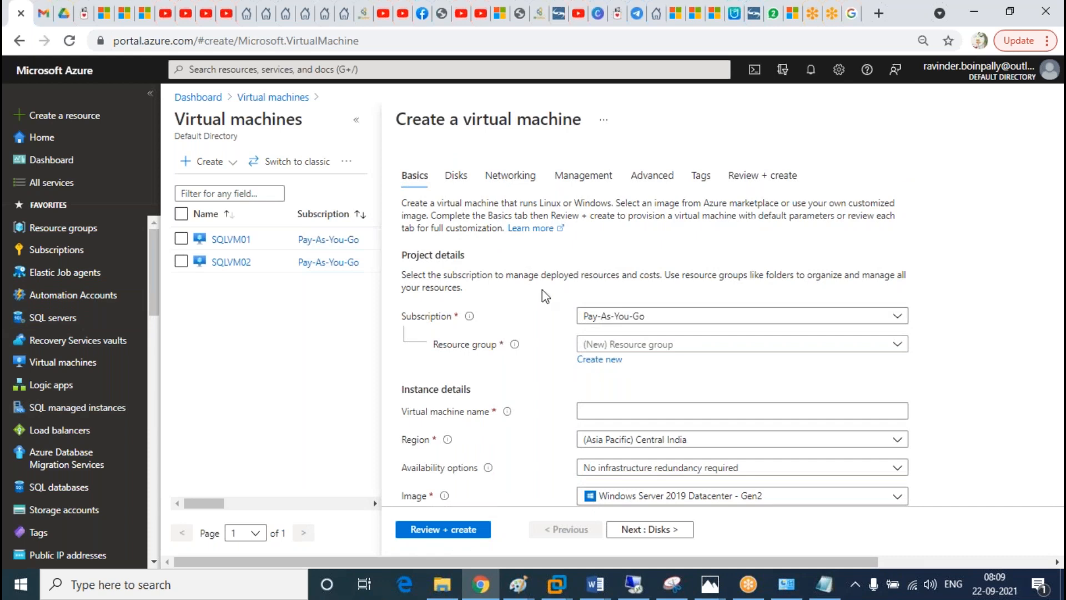
{"action": "scroll", "coordinate": [894, 275], "scroll_direction": "down", "scroll_amount": 2}
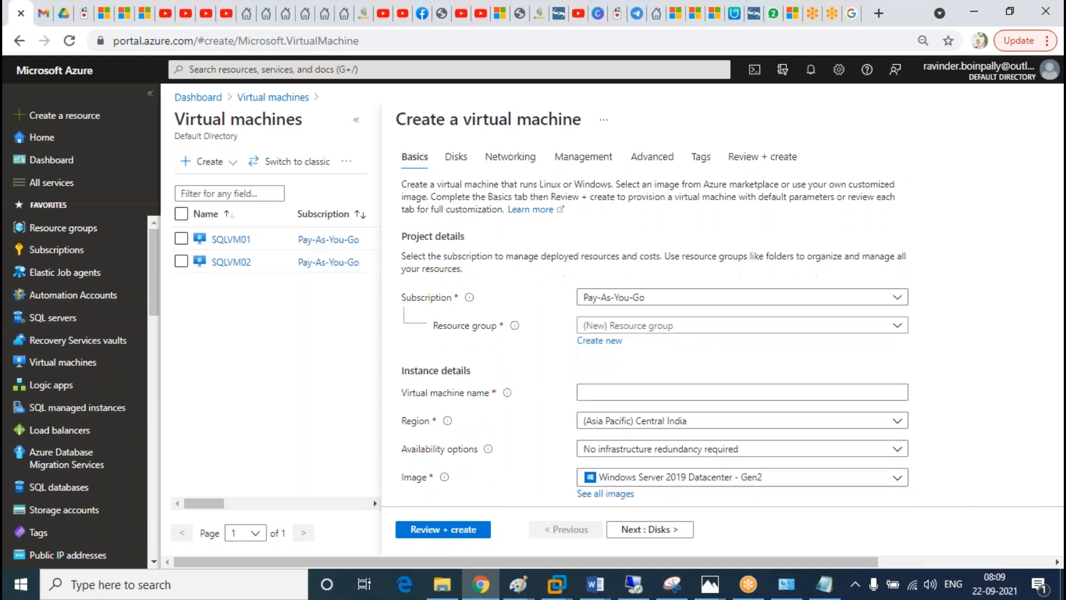
{"action": "left_click", "coordinate": [878, 272]}
{"action": "left_click", "coordinate": [605, 334]}
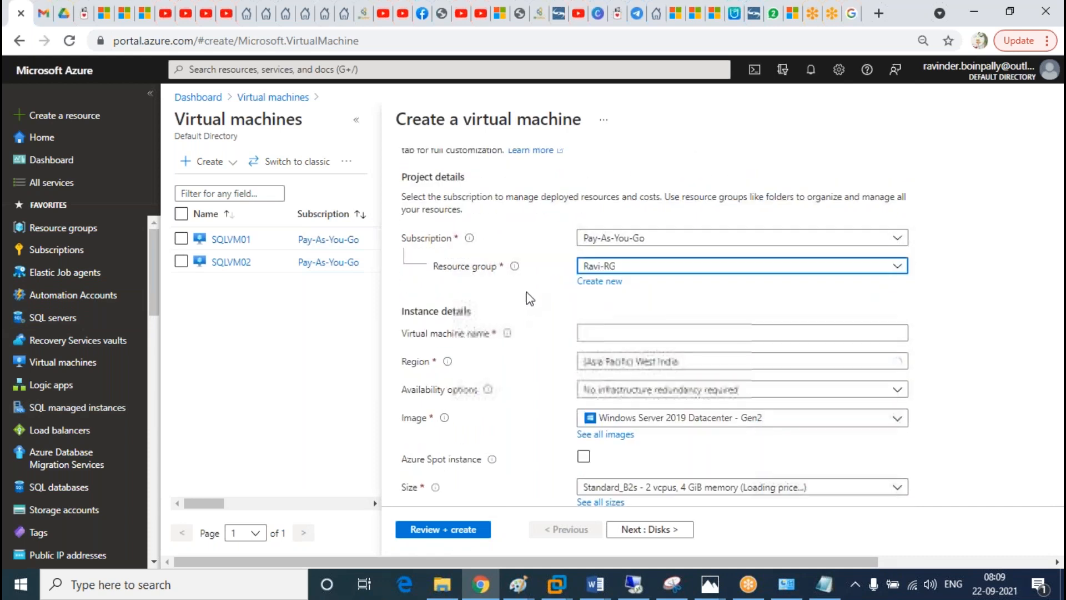
{"action": "scroll", "coordinate": [540, 274], "scroll_direction": "down", "scroll_amount": 1}
{"action": "left_click", "coordinate": [623, 253]}
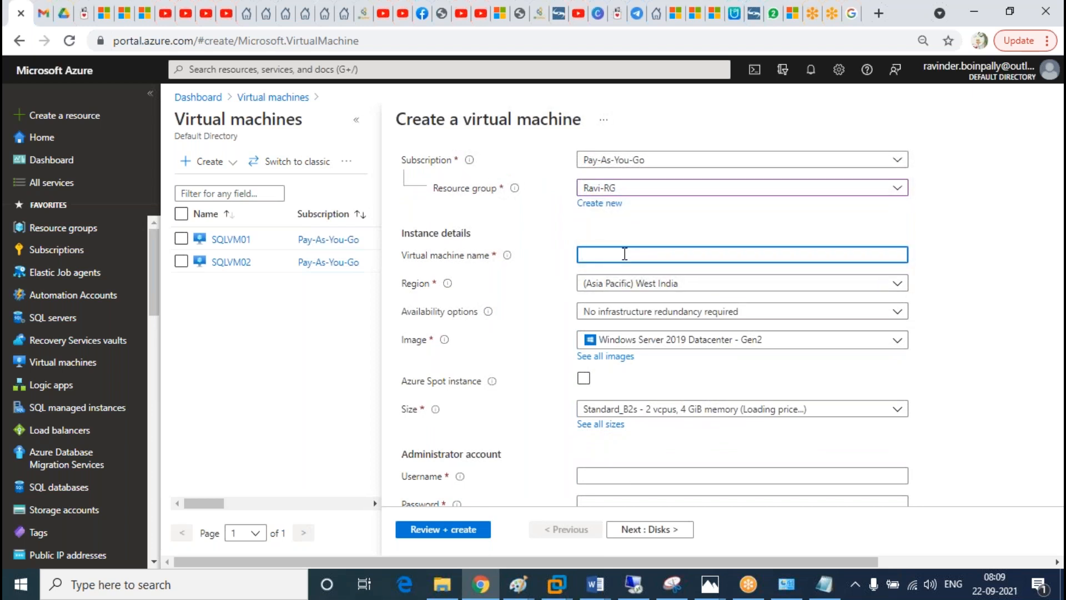
{"action": "type", "text": "SQLVM05"}
Step: Look through the image choices for the new virtual machine, and discard the creation form
{"action": "left_click", "coordinate": [735, 344]}
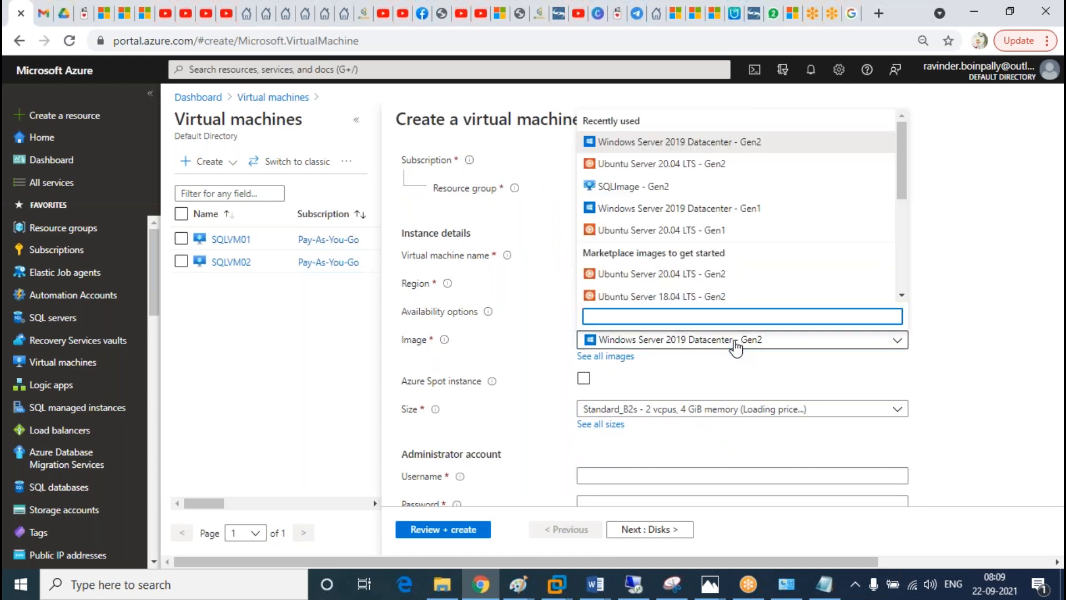
{"action": "scroll", "coordinate": [776, 200], "scroll_direction": "down", "scroll_amount": 1}
{"action": "scroll", "coordinate": [775, 200], "scroll_direction": "down", "scroll_amount": 3}
{"action": "scroll", "coordinate": [772, 230], "scroll_direction": "up", "scroll_amount": 5}
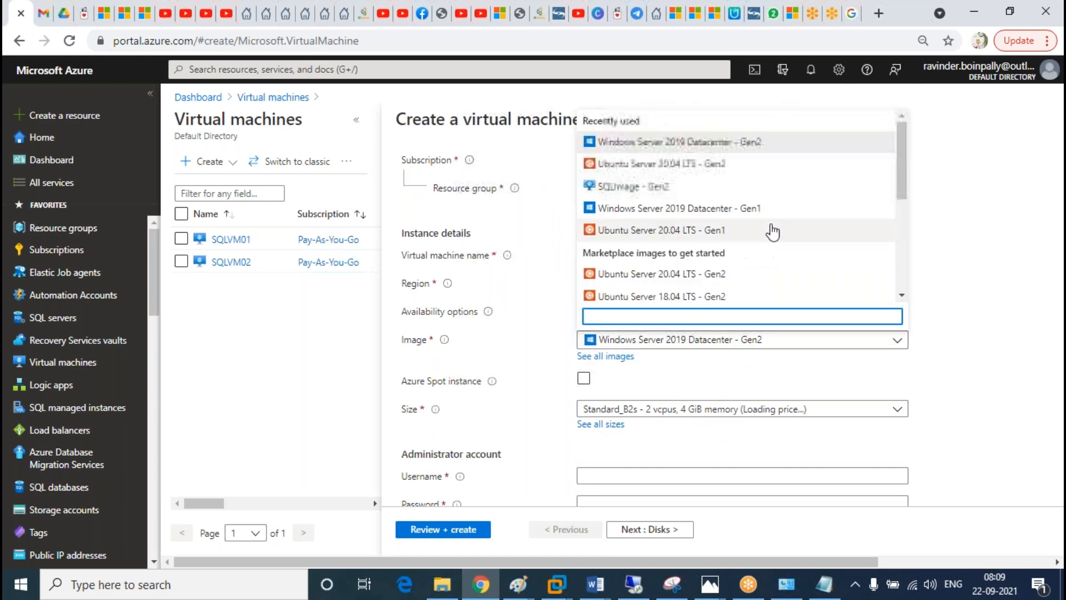
{"action": "left_click", "coordinate": [973, 176]}
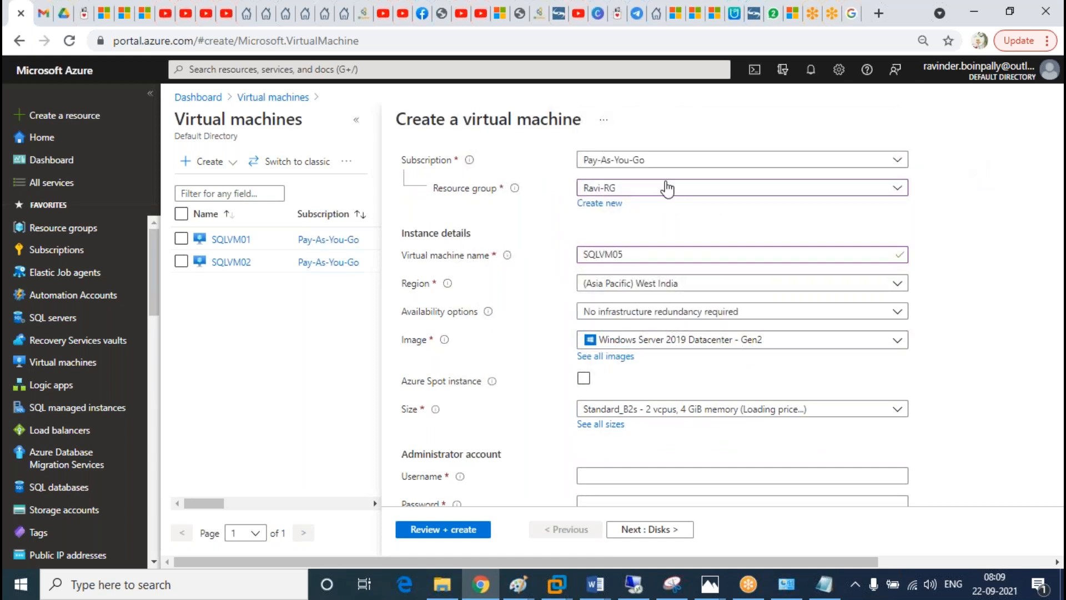
{"action": "left_click", "coordinate": [272, 97]}
{"action": "left_click", "coordinate": [609, 129]}
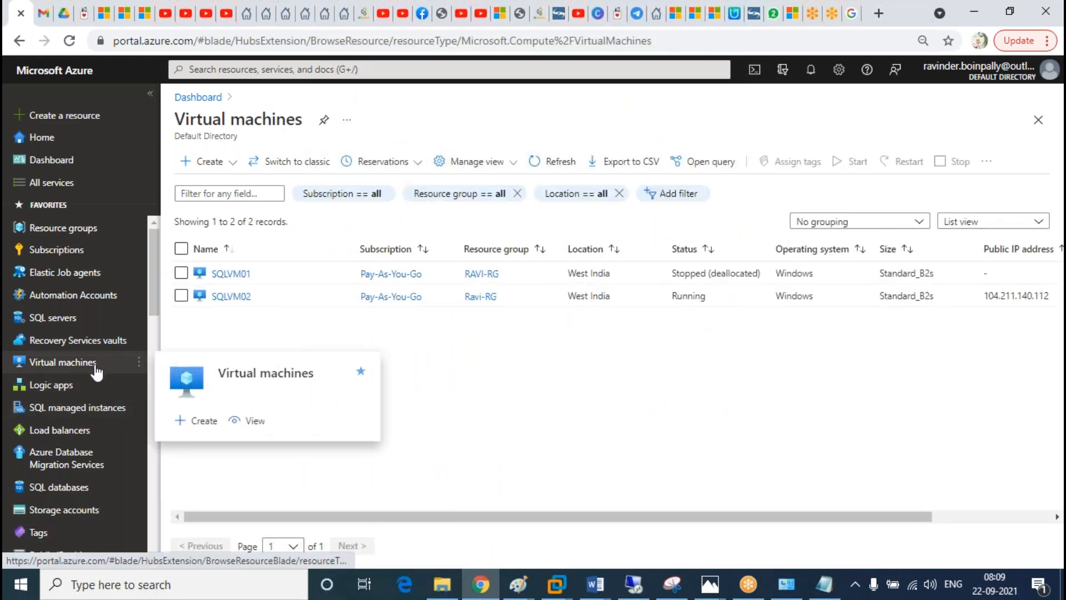
Step: Filter all services for "image" and open the list of managed images
{"action": "scroll", "coordinate": [81, 320], "scroll_direction": "down", "scroll_amount": 3}
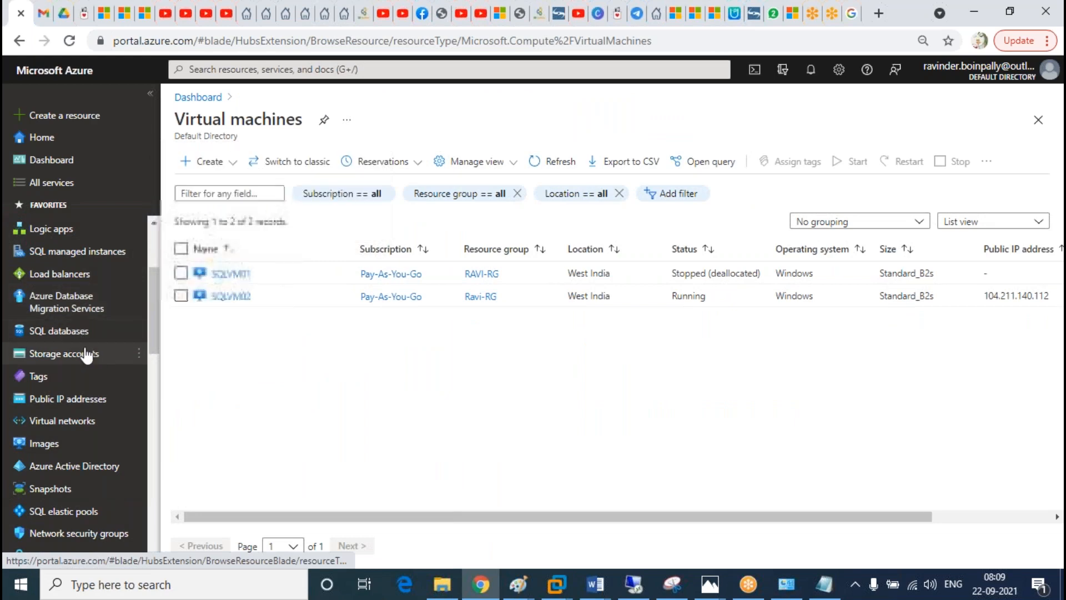
{"action": "scroll", "coordinate": [83, 355], "scroll_direction": "down", "scroll_amount": 2}
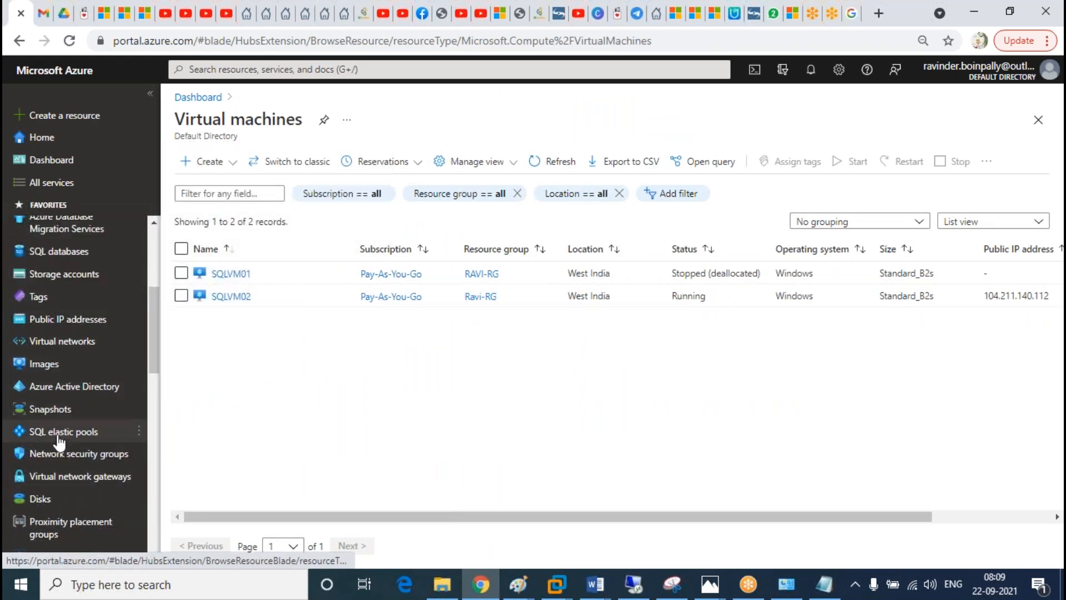
{"action": "scroll", "coordinate": [77, 438], "scroll_direction": "up", "scroll_amount": 4}
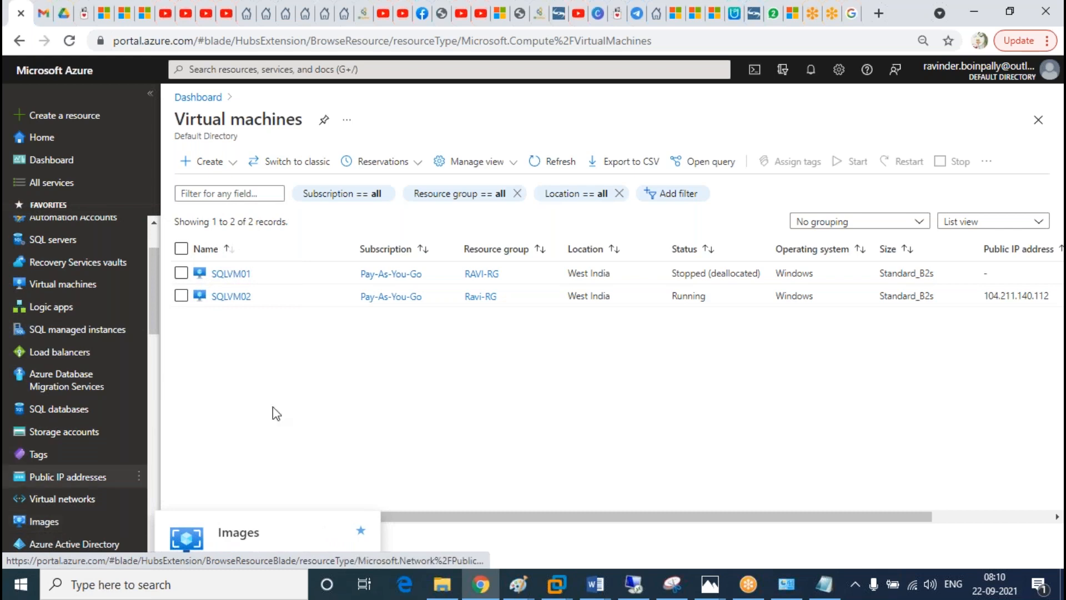
{"action": "scroll", "coordinate": [100, 311], "scroll_direction": "up", "scroll_amount": 2}
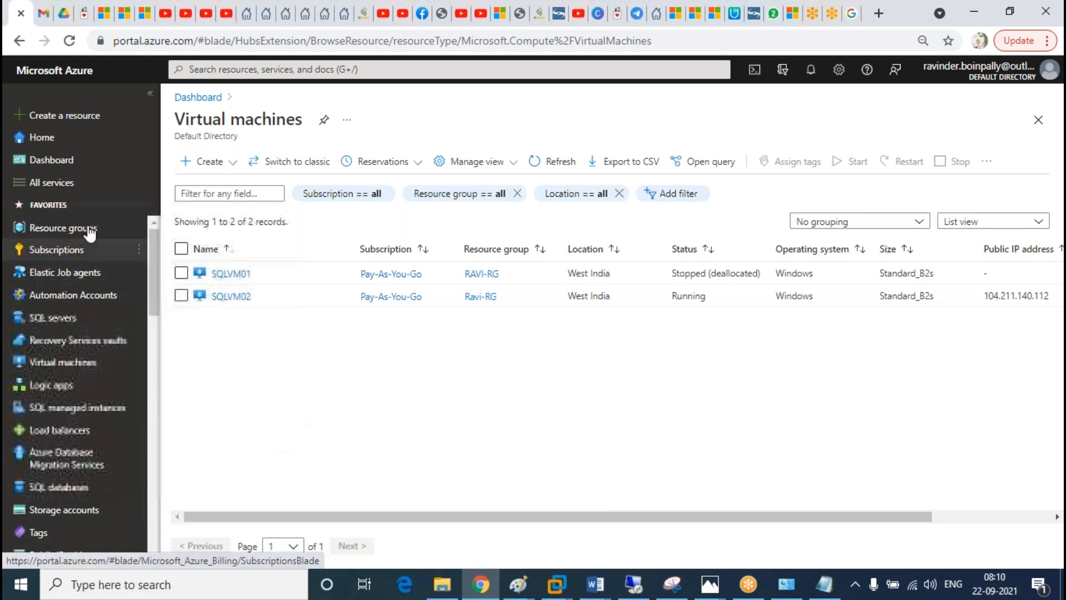
{"action": "left_click", "coordinate": [53, 188]}
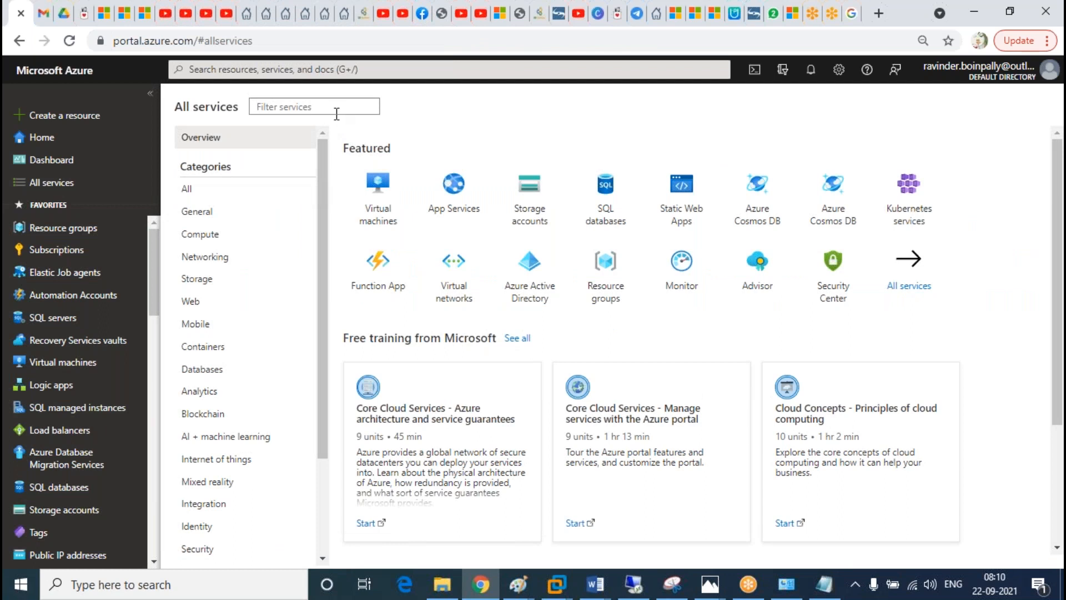
{"action": "left_click", "coordinate": [337, 113]}
{"action": "type", "text": "image"}
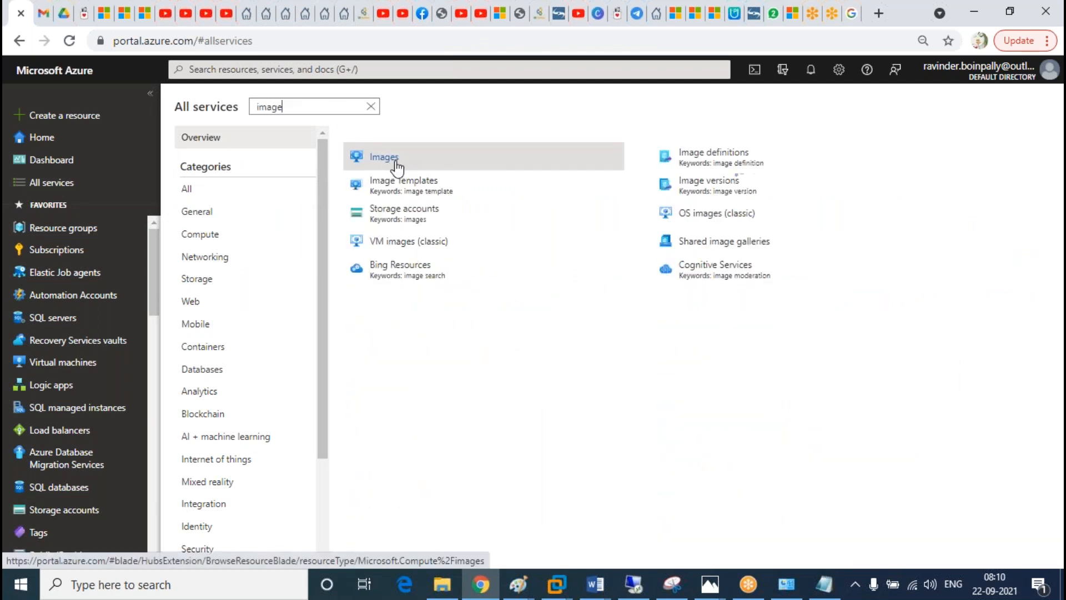
{"action": "mouse_move", "coordinate": [396, 166]}
{"action": "left_click", "coordinate": [836, 167]}
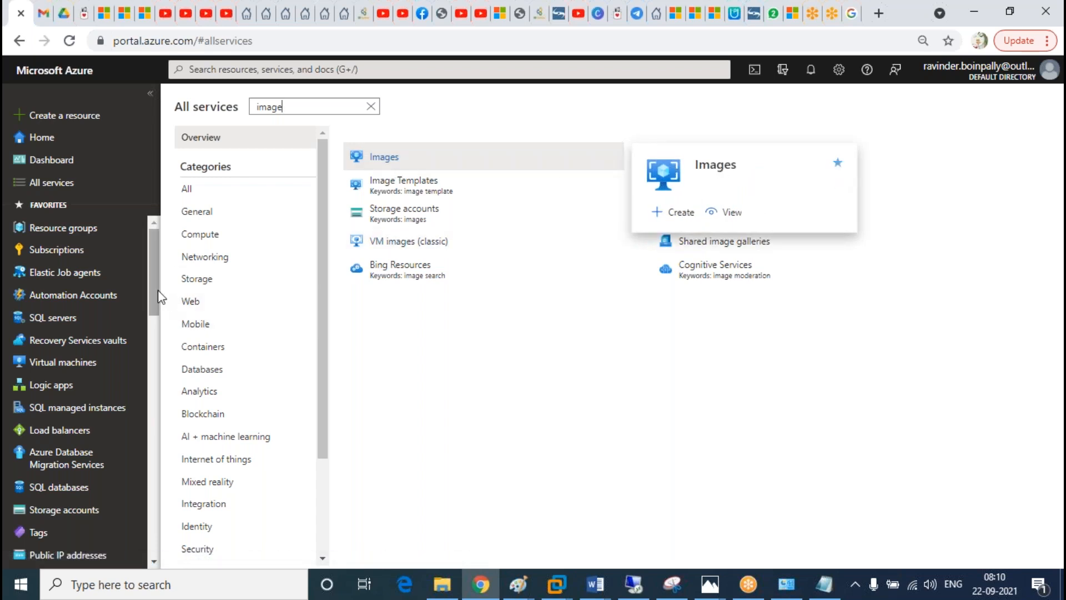
{"action": "left_click", "coordinate": [395, 163]}
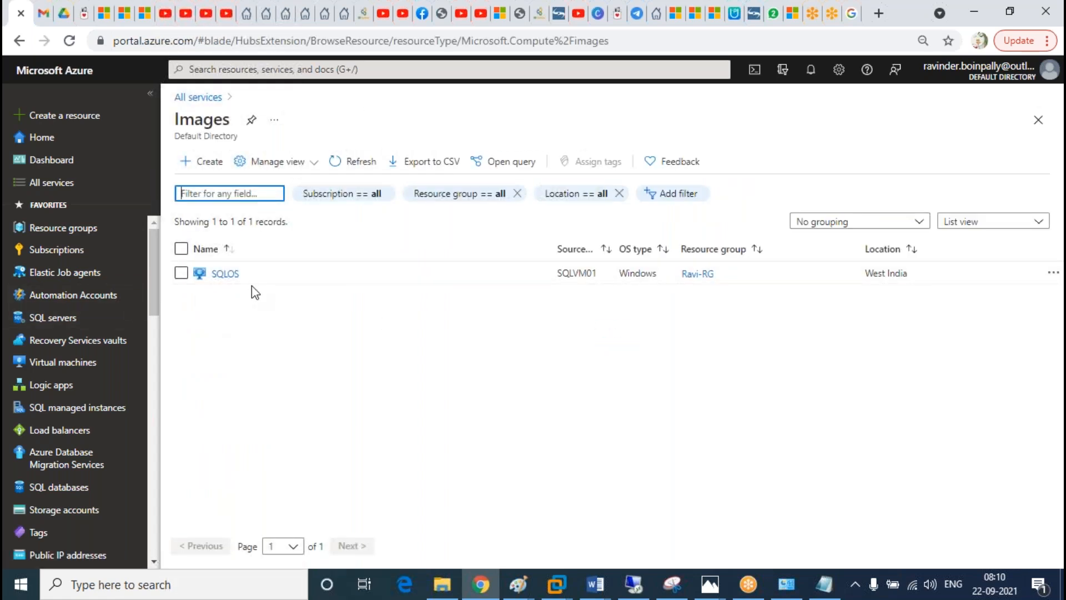
Step: Reorder the portal favorites, placing Images directly below SQL servers and Disks directly below Virtual machines
{"action": "left_click_drag", "start_coordinate": [156, 287], "coordinate": [154, 361]}
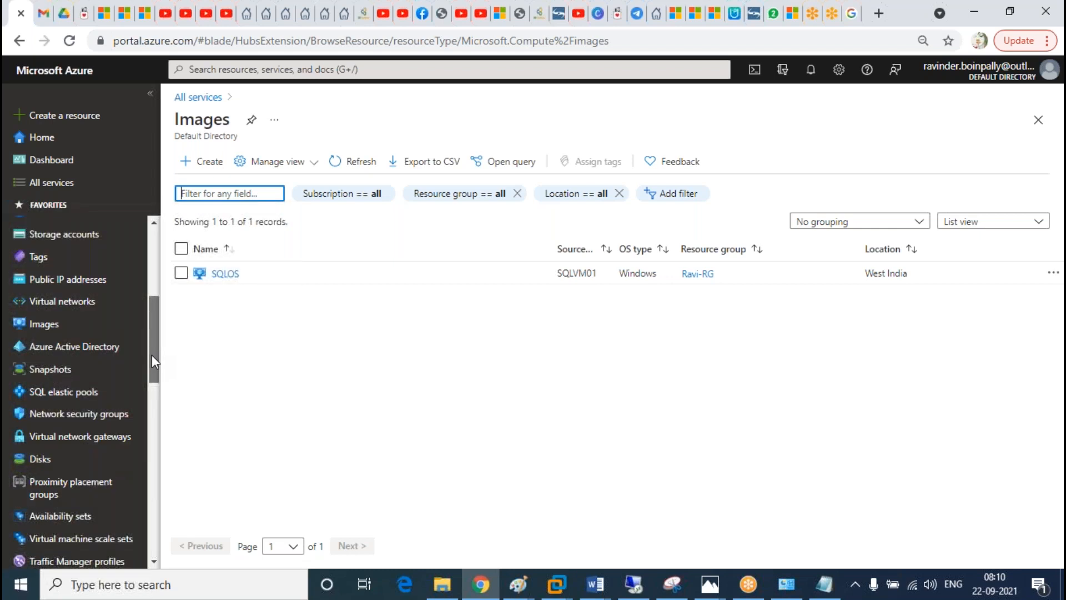
{"action": "left_click_drag", "start_coordinate": [39, 459], "coordinate": [48, 272]}
{"action": "scroll", "coordinate": [116, 439], "scroll_direction": "up", "scroll_amount": 2}
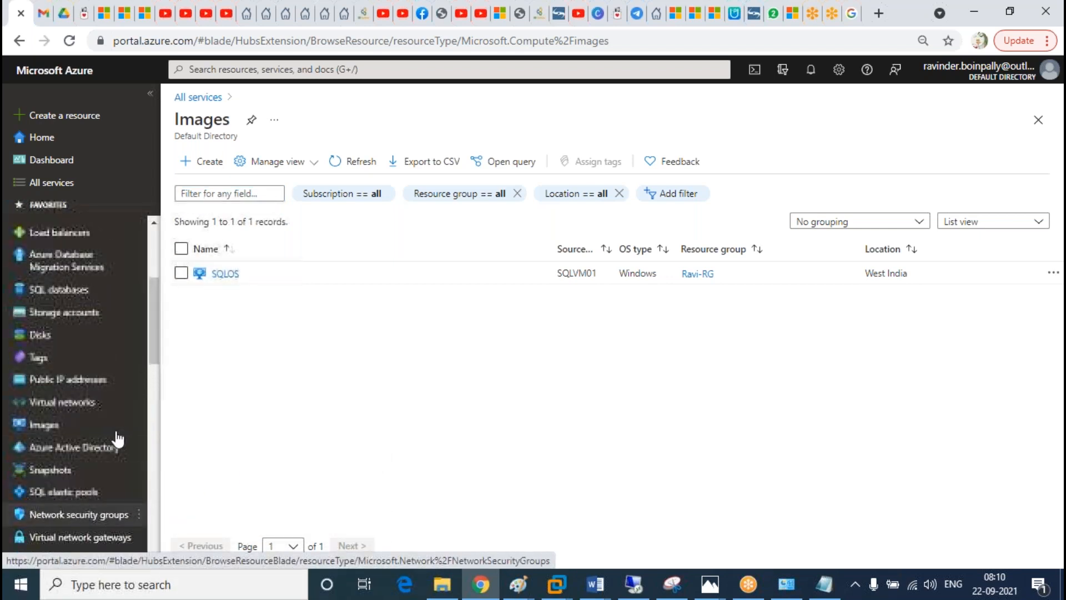
{"action": "scroll", "coordinate": [116, 439], "scroll_direction": "up", "scroll_amount": 2}
{"action": "scroll", "coordinate": [116, 439], "scroll_direction": "down", "scroll_amount": 1}
{"action": "left_click_drag", "start_coordinate": [44, 511], "coordinate": [47, 308]}
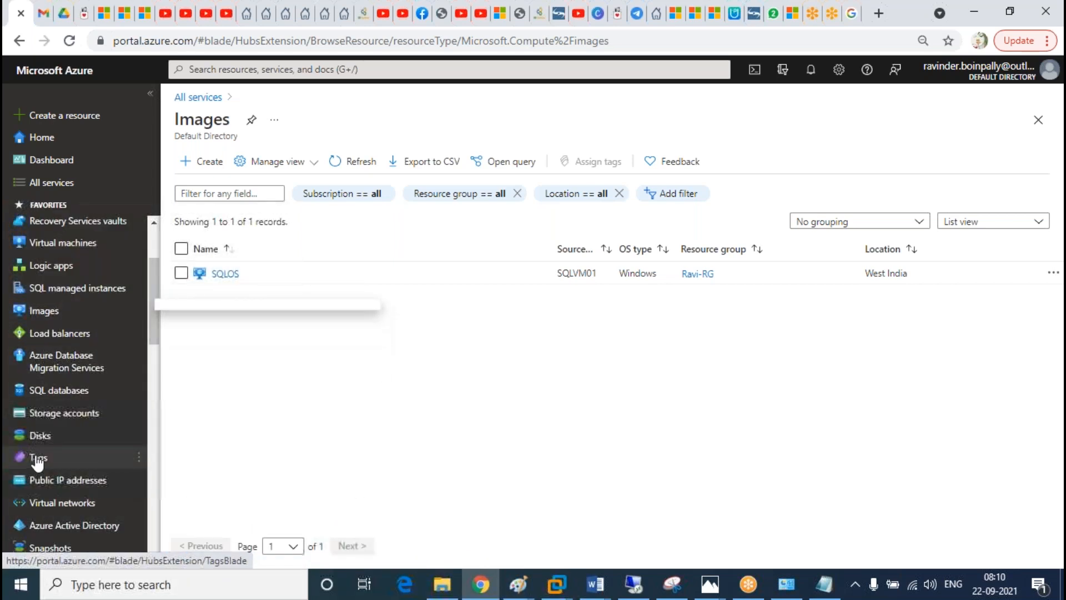
{"action": "left_click_drag", "start_coordinate": [42, 439], "coordinate": [59, 269]}
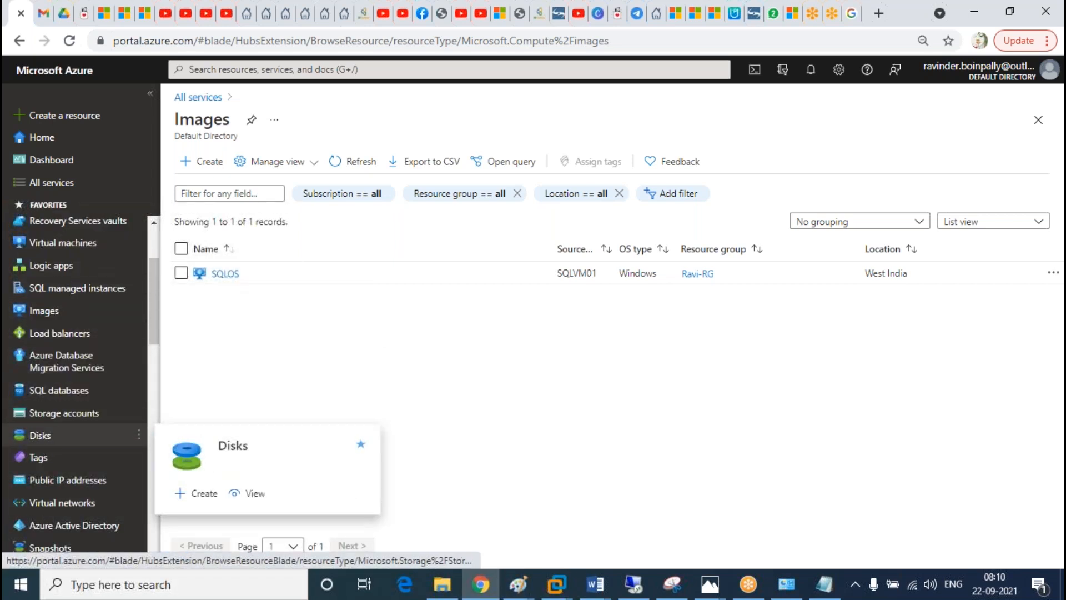
{"action": "scroll", "coordinate": [84, 433], "scroll_direction": "up", "scroll_amount": 2}
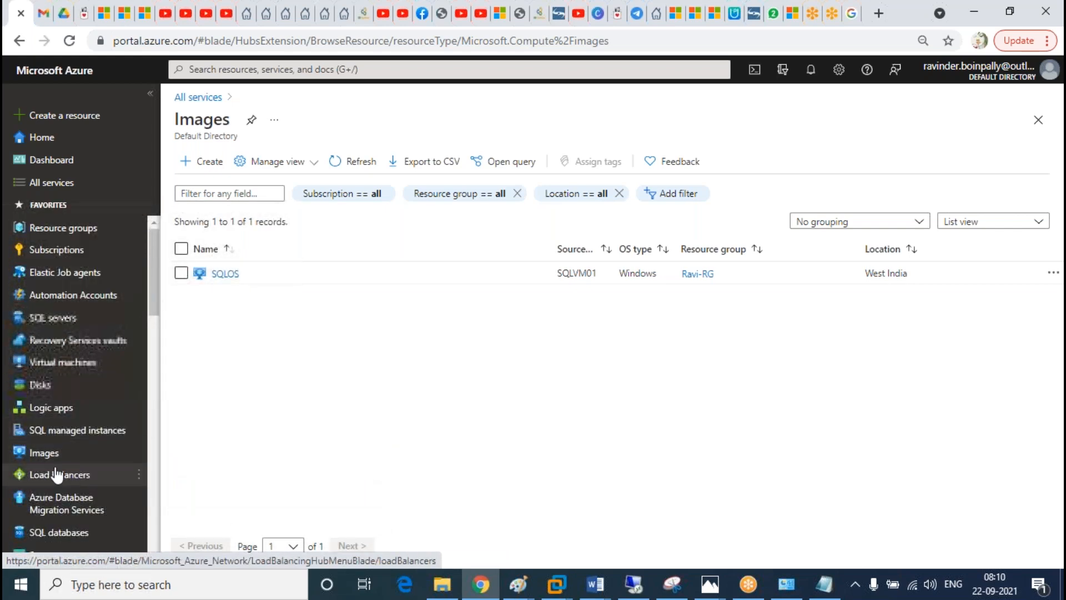
{"action": "left_click_drag", "start_coordinate": [45, 452], "coordinate": [45, 334]}
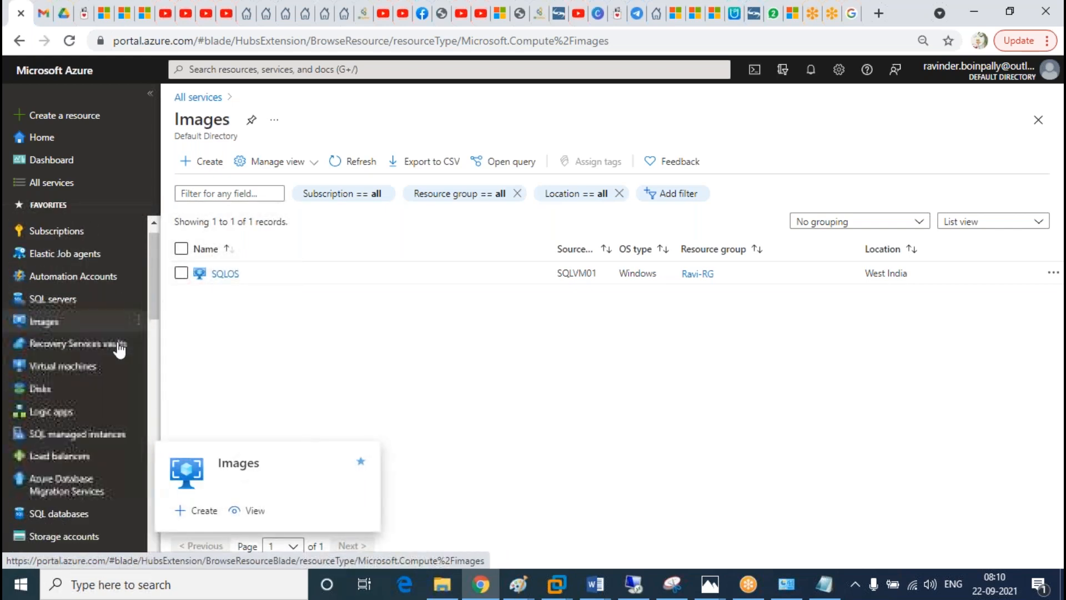
{"action": "scroll", "coordinate": [111, 343], "scroll_direction": "down", "scroll_amount": 12}
{"action": "scroll", "coordinate": [99, 367], "scroll_direction": "up", "scroll_amount": 12}
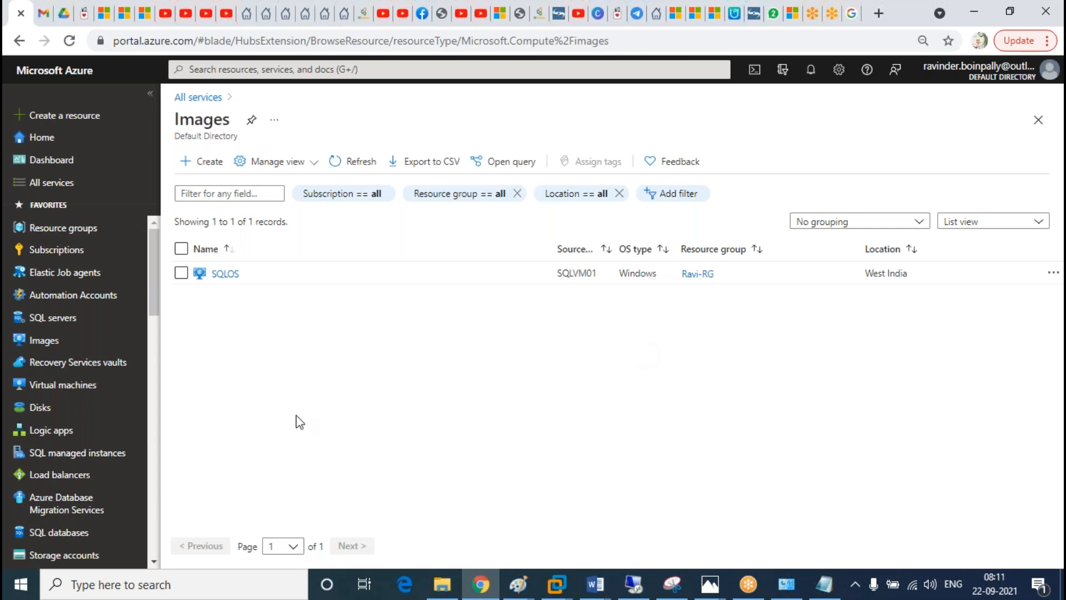
Step: Return to the virtual machines and open the overview of SQLVM01
{"action": "mouse_move", "coordinate": [53, 351]}
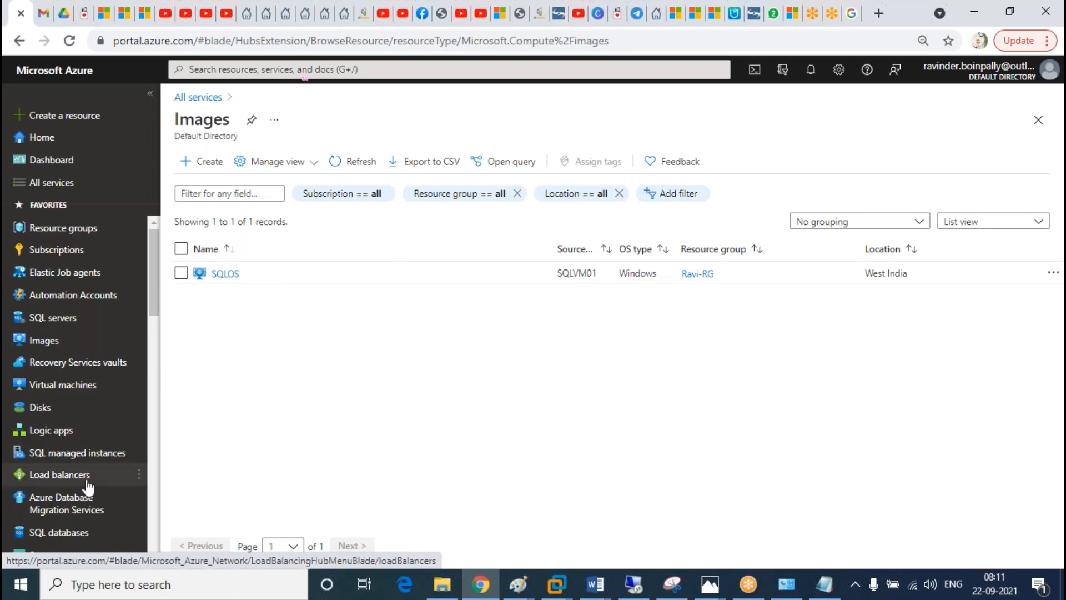
{"action": "left_click", "coordinate": [63, 386]}
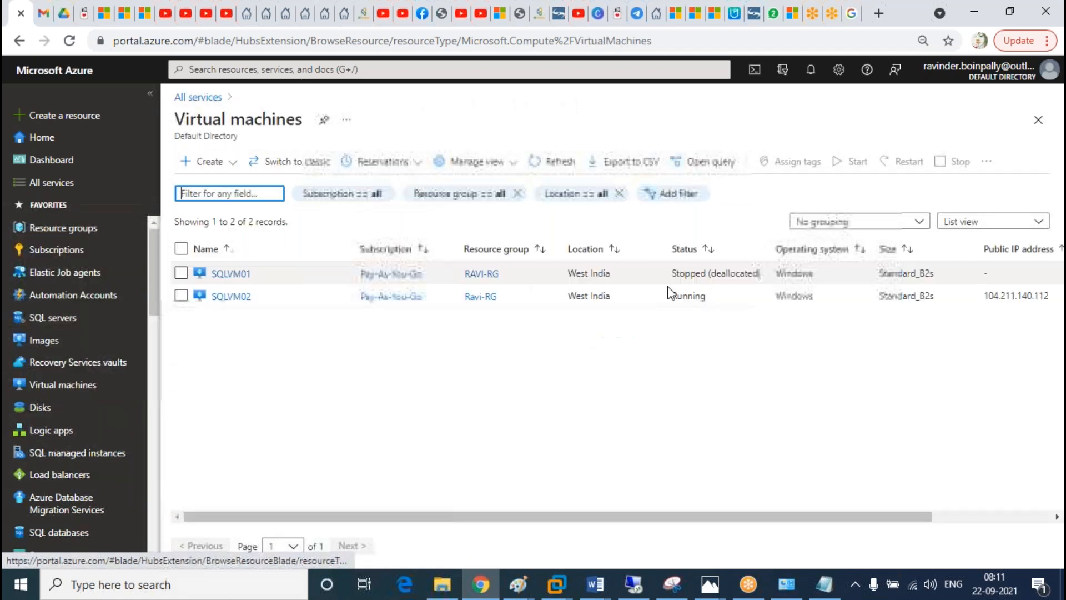
{"action": "left_click", "coordinate": [229, 275]}
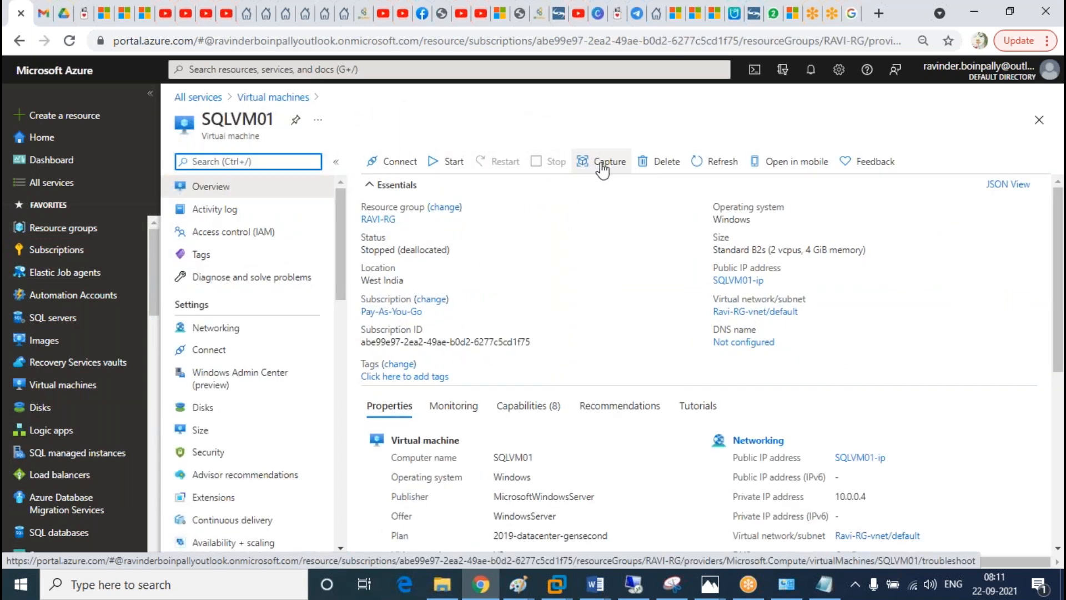
{"action": "left_click", "coordinate": [609, 167]}
{"action": "left_click", "coordinate": [609, 164]}
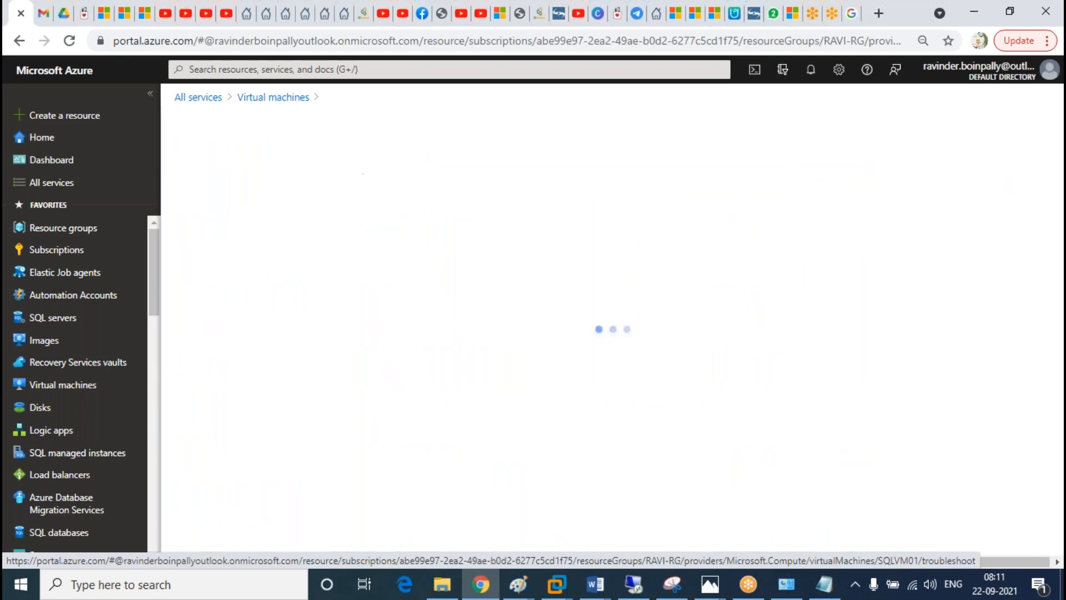
{"action": "scroll", "coordinate": [381, 449], "scroll_direction": "down", "scroll_amount": 10}
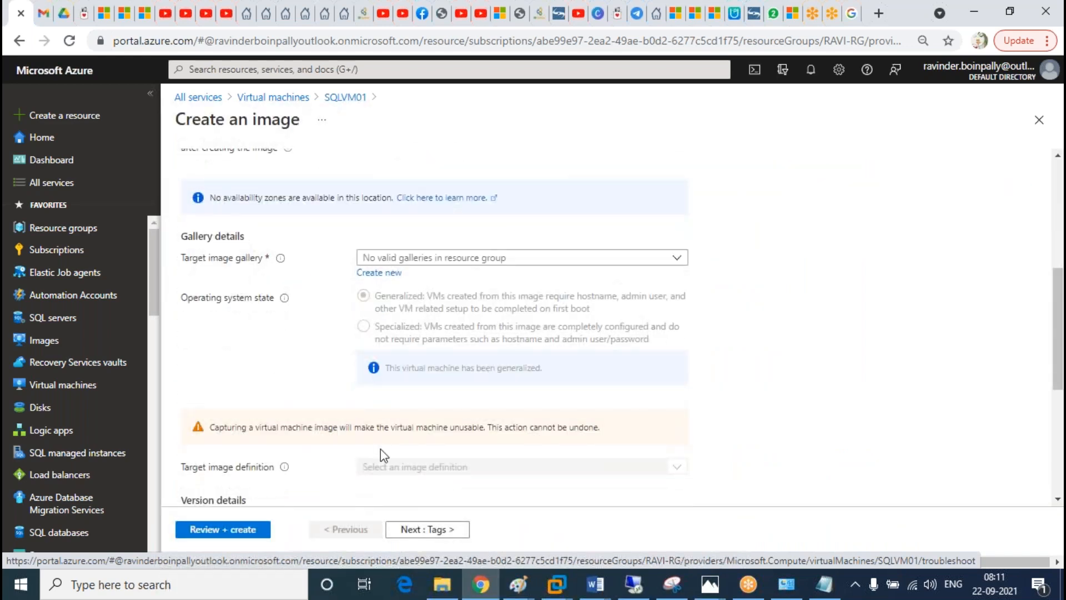
{"action": "scroll", "coordinate": [508, 396], "scroll_direction": "up", "scroll_amount": 5}
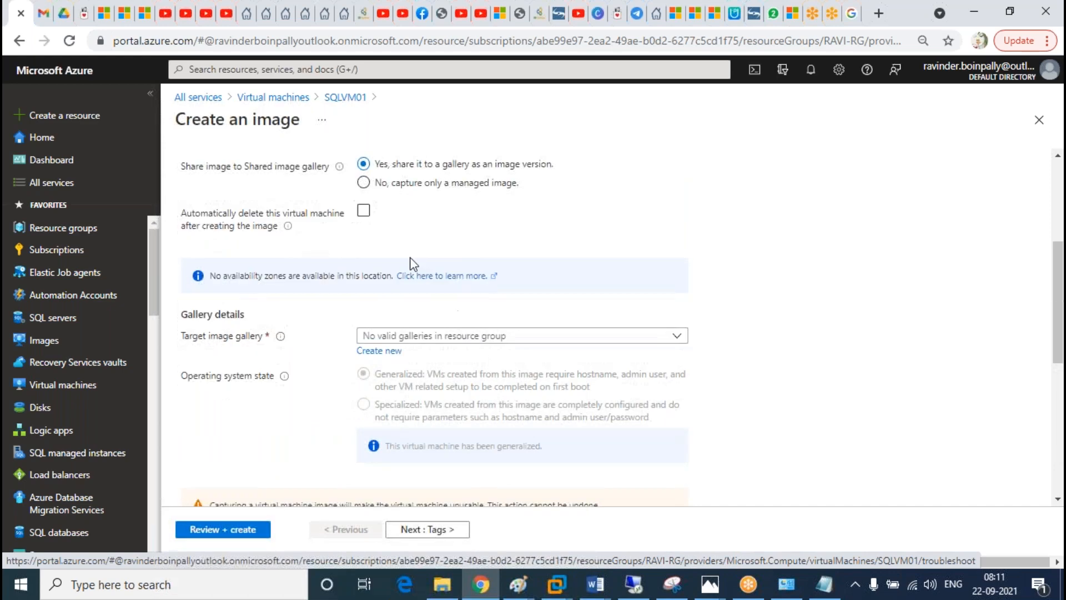
{"action": "left_click", "coordinate": [363, 182]}
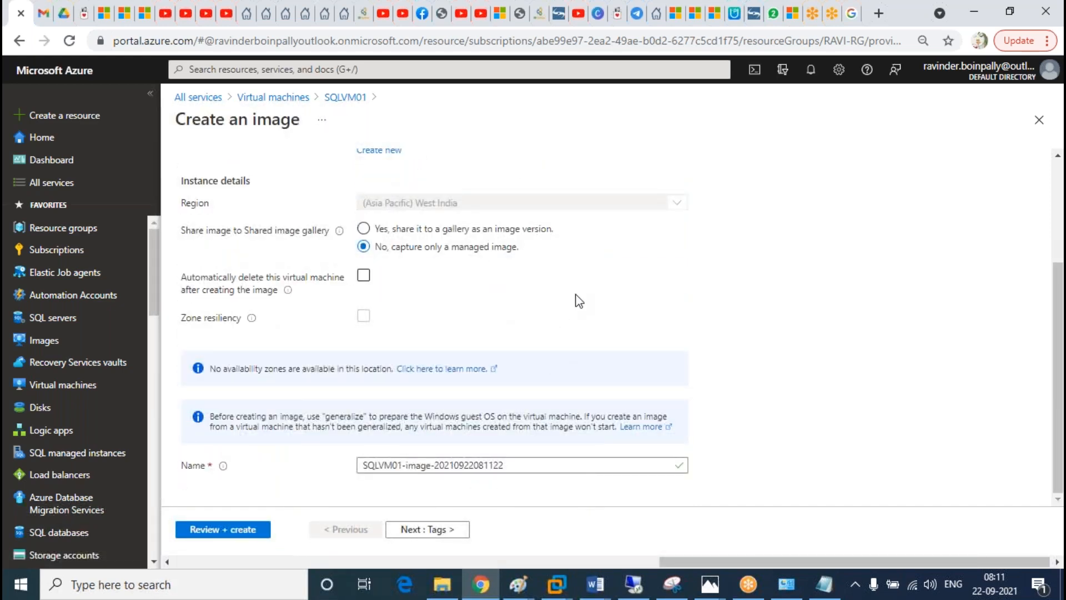
{"action": "scroll", "coordinate": [505, 245], "scroll_direction": "up", "scroll_amount": 3}
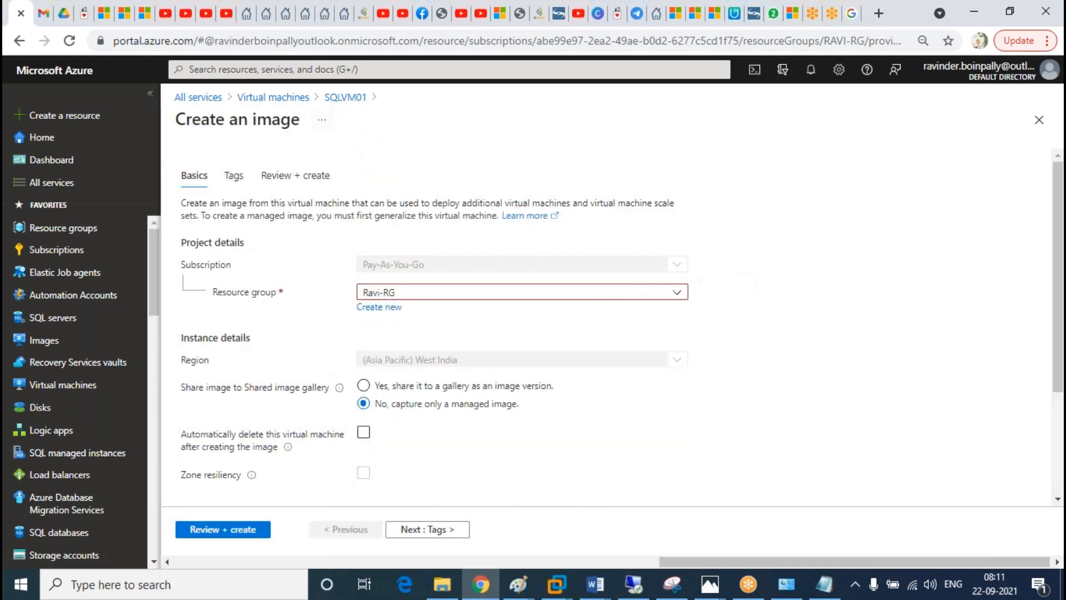
{"action": "left_click", "coordinate": [273, 97]}
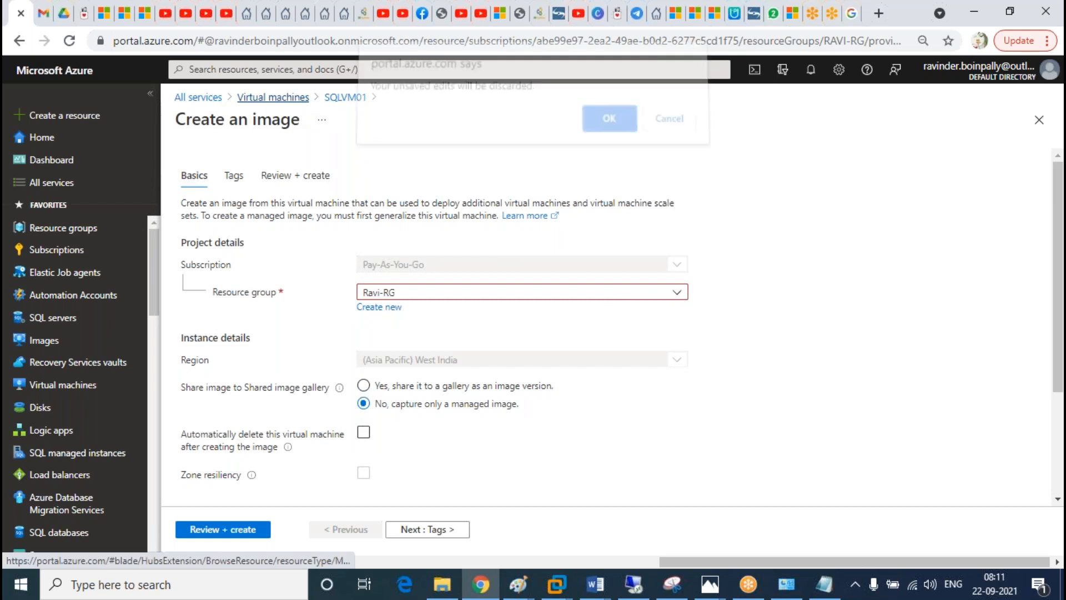
{"action": "left_click", "coordinate": [593, 136]}
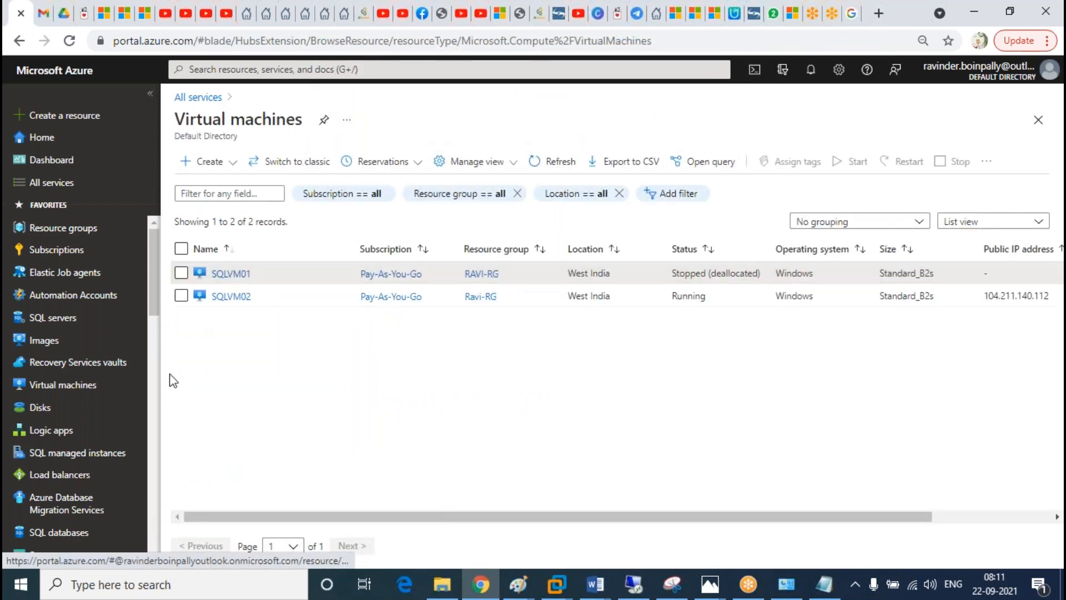
Step: Open the SQLOS managed image from the list of images and review its OS disk and data disk details
{"action": "left_click", "coordinate": [134, 347]}
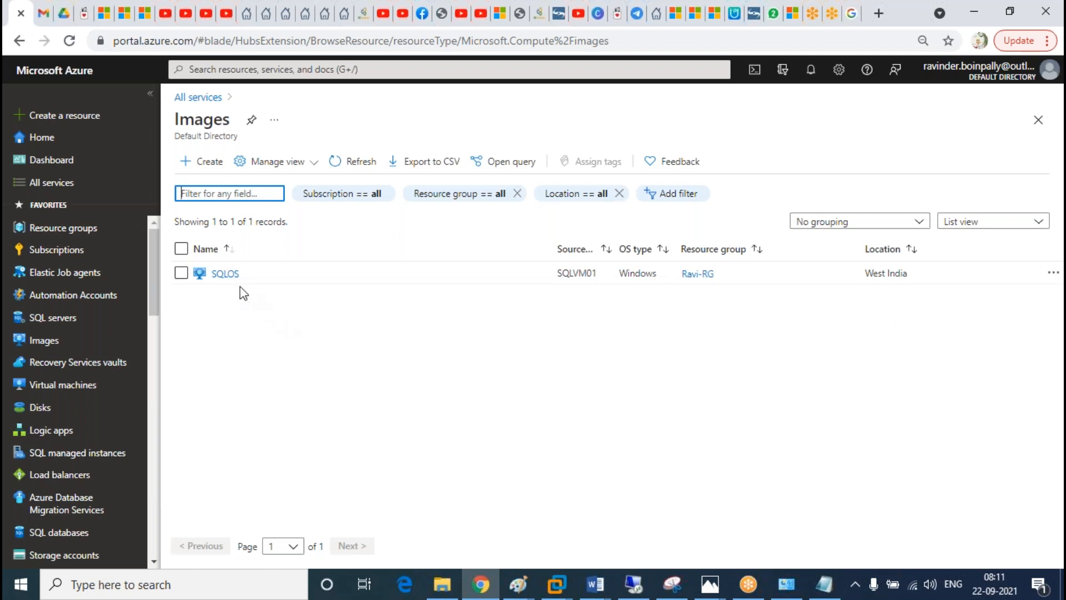
{"action": "left_click", "coordinate": [225, 274]}
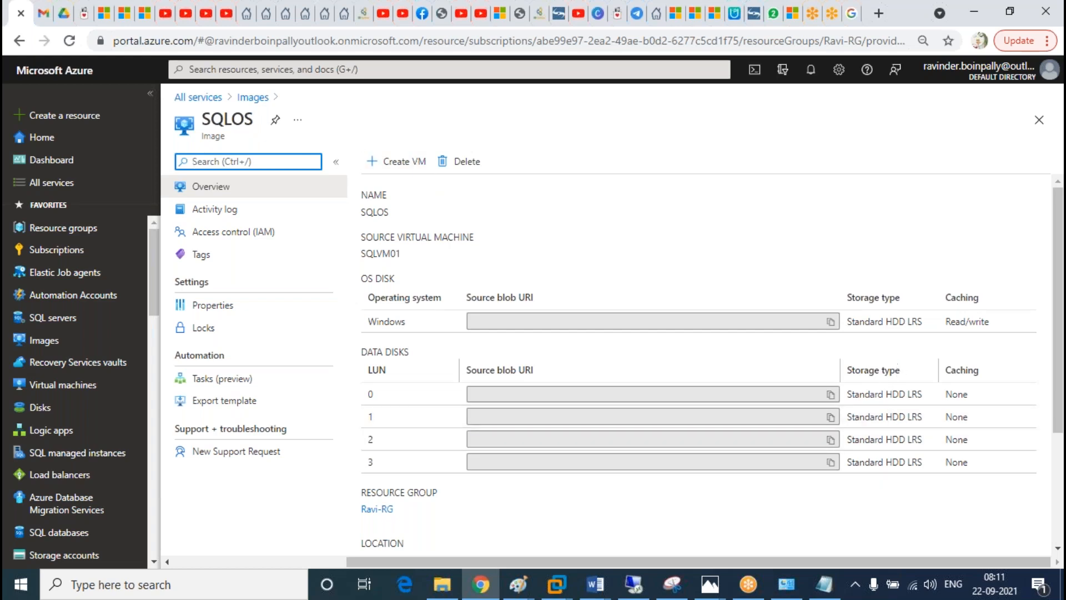
{"action": "scroll", "coordinate": [897, 362], "scroll_direction": "down", "scroll_amount": 3}
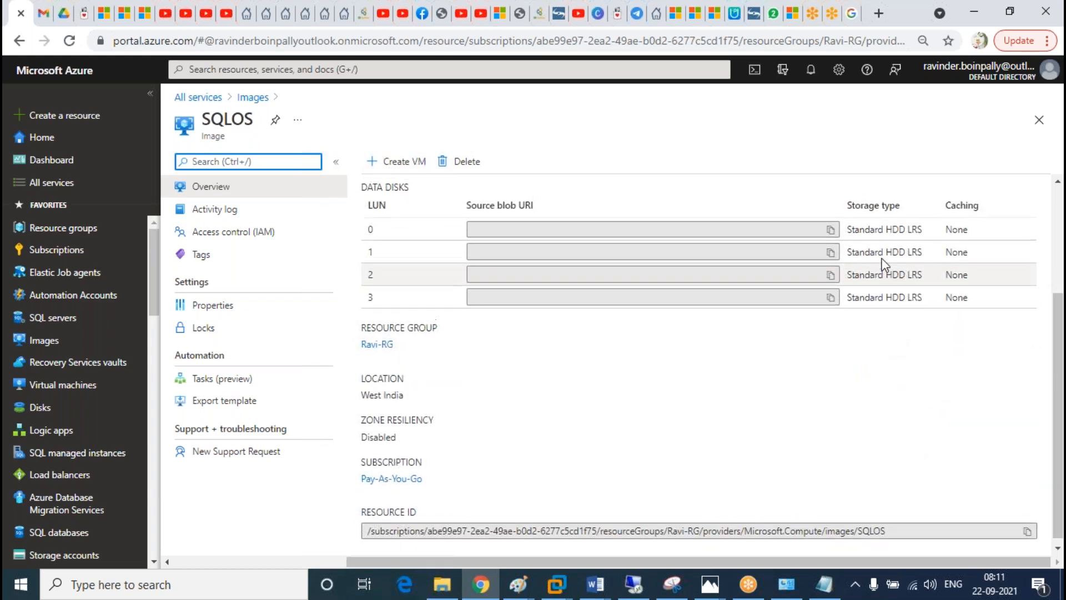
{"action": "scroll", "coordinate": [884, 261], "scroll_direction": "up", "scroll_amount": 3}
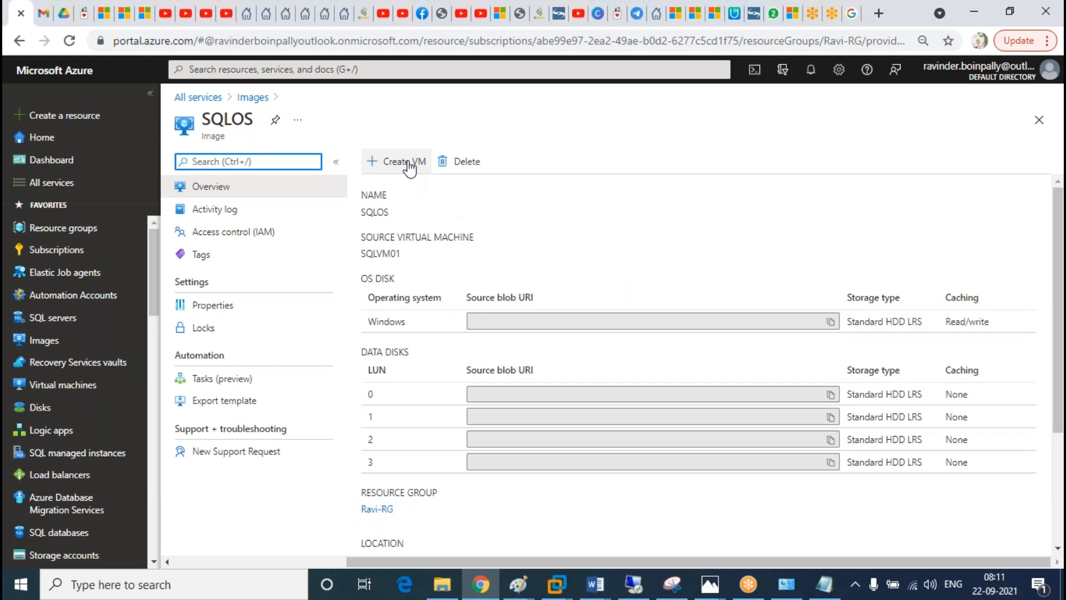
Step: Start creating a virtual machine from the SQLOS image and name it SQLVM05
{"action": "left_click", "coordinate": [410, 167]}
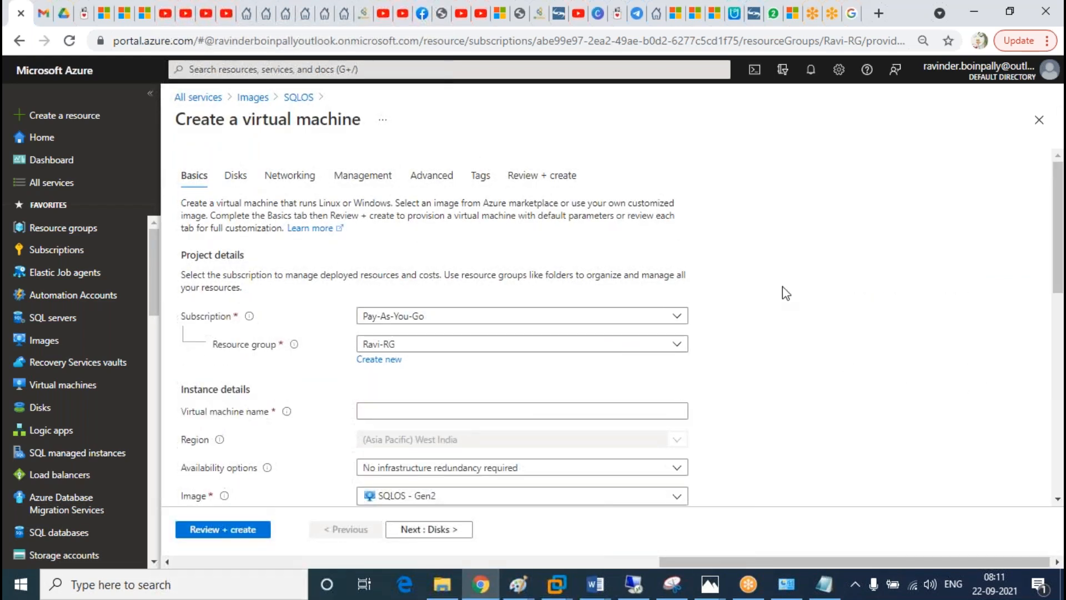
{"action": "scroll", "coordinate": [786, 292], "scroll_direction": "down", "scroll_amount": 4}
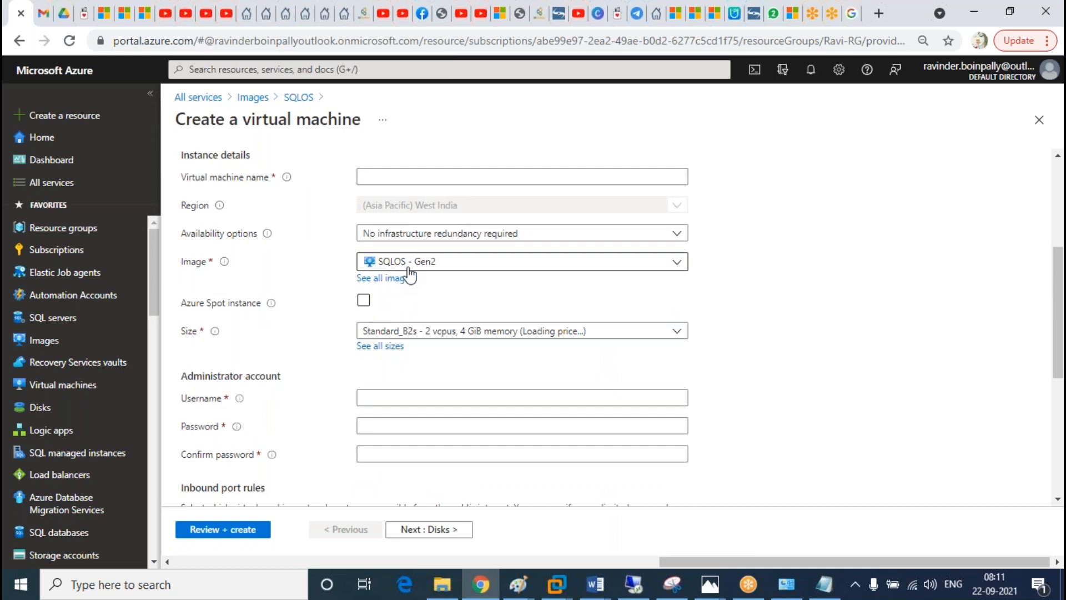
{"action": "scroll", "coordinate": [777, 300], "scroll_direction": "up", "scroll_amount": 4}
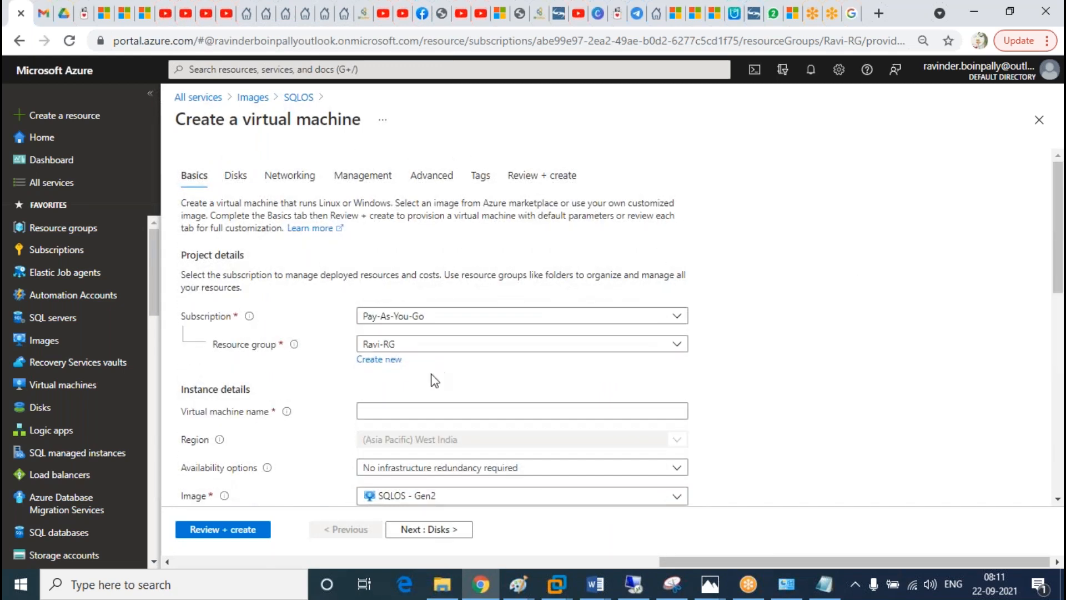
{"action": "scroll", "coordinate": [444, 355], "scroll_direction": "down", "scroll_amount": 3}
{"action": "left_click", "coordinate": [425, 253]}
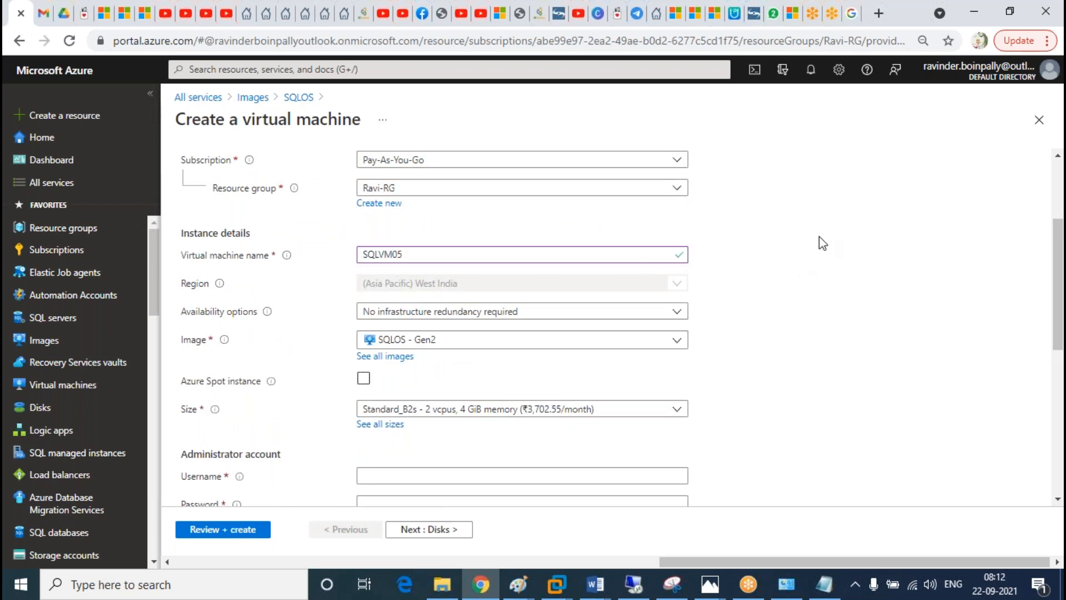
Step: Fill in the administrator account with the admin's username, the account password and the password confirmation
{"action": "scroll", "coordinate": [611, 300], "scroll_direction": "down", "scroll_amount": 3}
{"action": "left_click", "coordinate": [464, 320]}
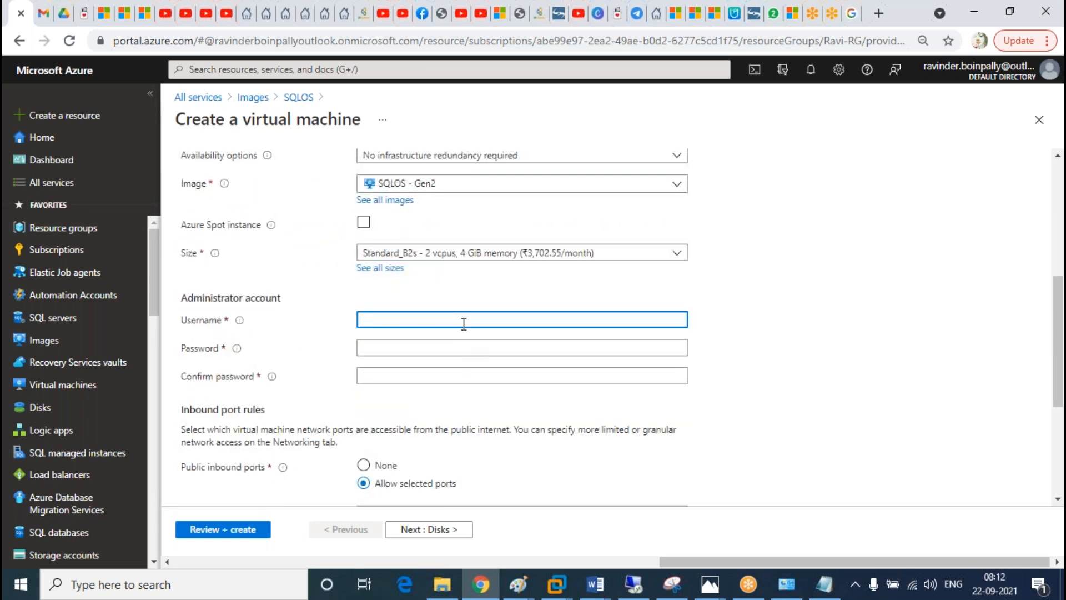
{"action": "type", "text": "Ravinder"}
{"action": "key", "text": "Tab"}
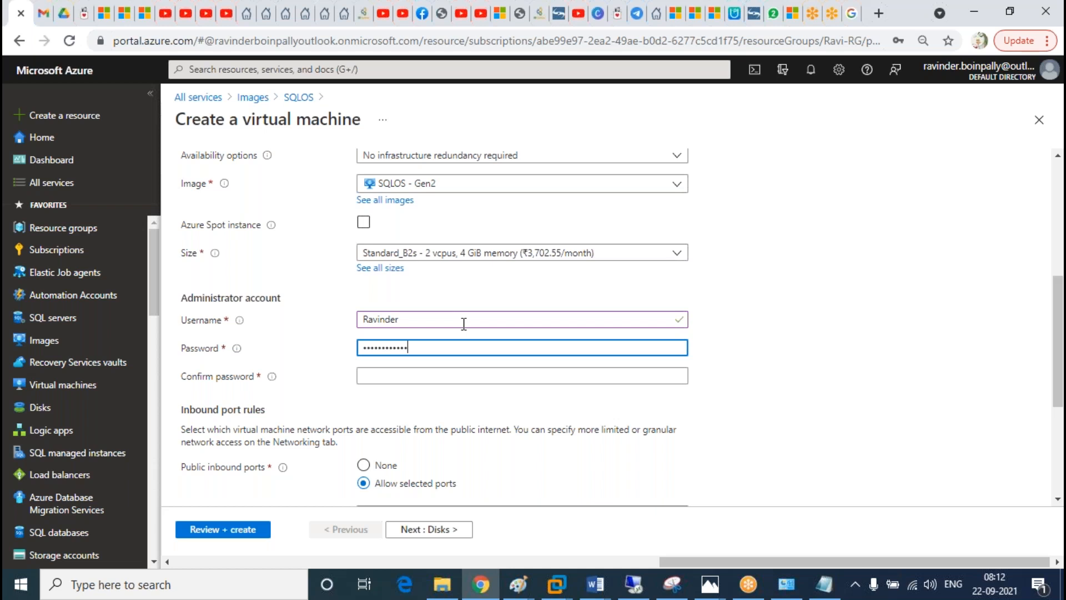
{"action": "key", "text": "Tab"}
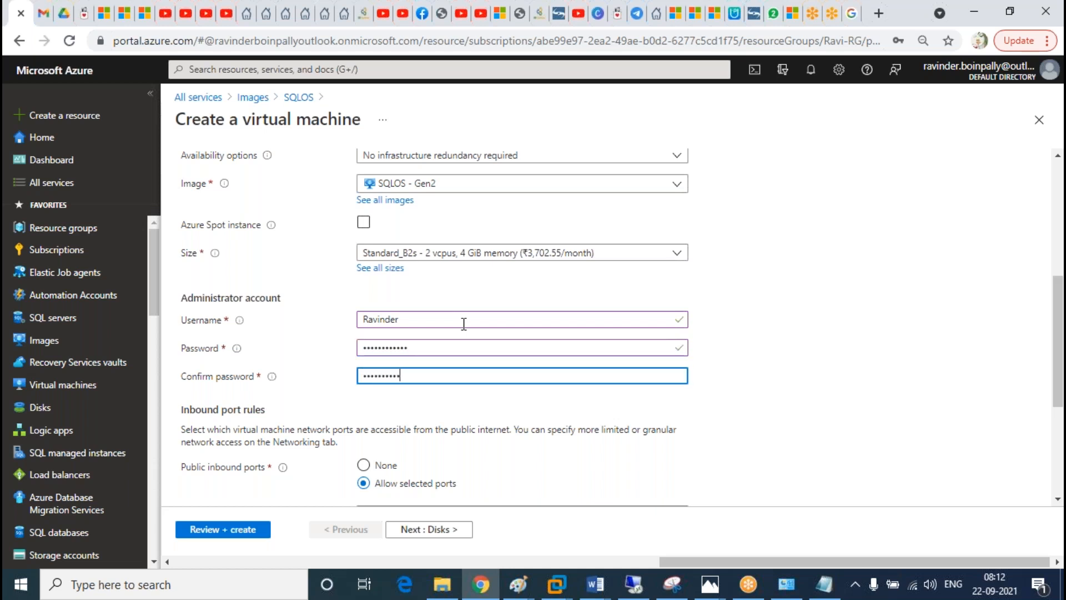
Step: Set the license type to Windows server and choose to use an existing Windows Server license
{"action": "scroll", "coordinate": [429, 342], "scroll_direction": "down", "scroll_amount": 4}
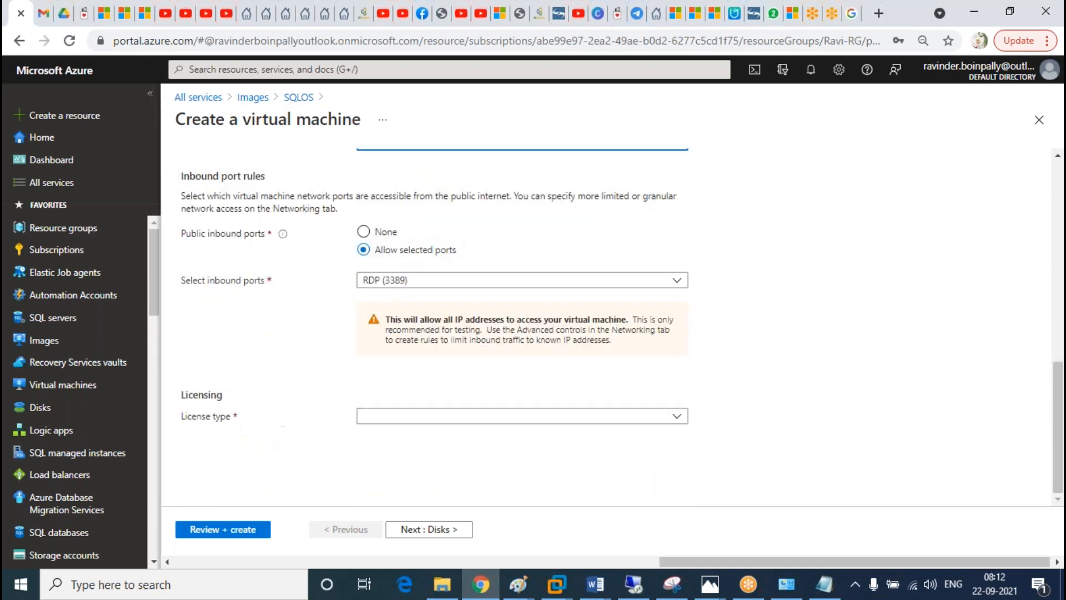
{"action": "left_click", "coordinate": [460, 416]}
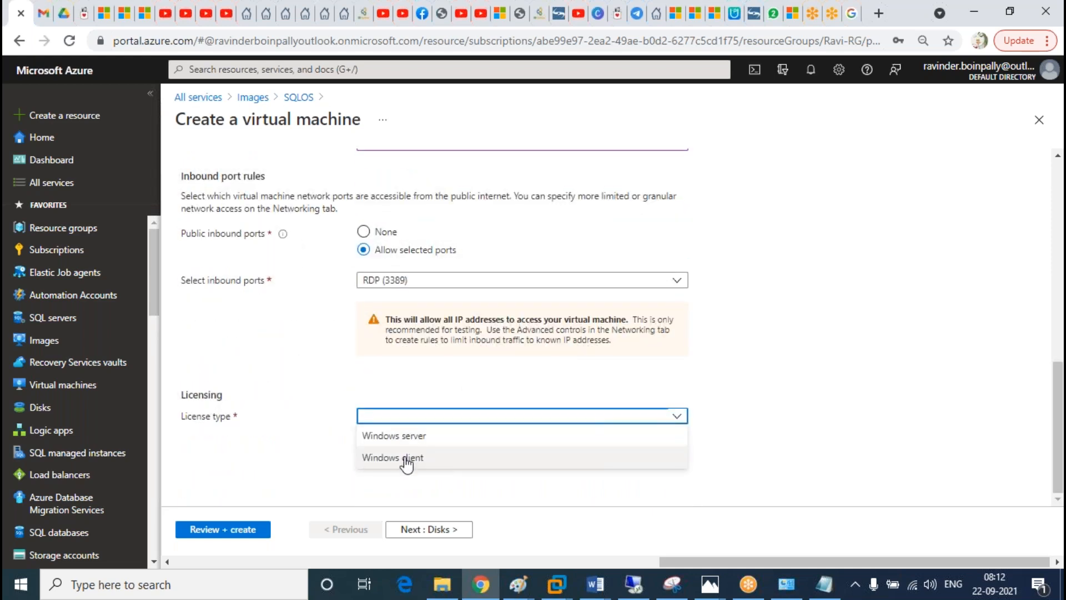
{"action": "left_click", "coordinate": [397, 436]}
{"action": "left_click", "coordinate": [363, 462]}
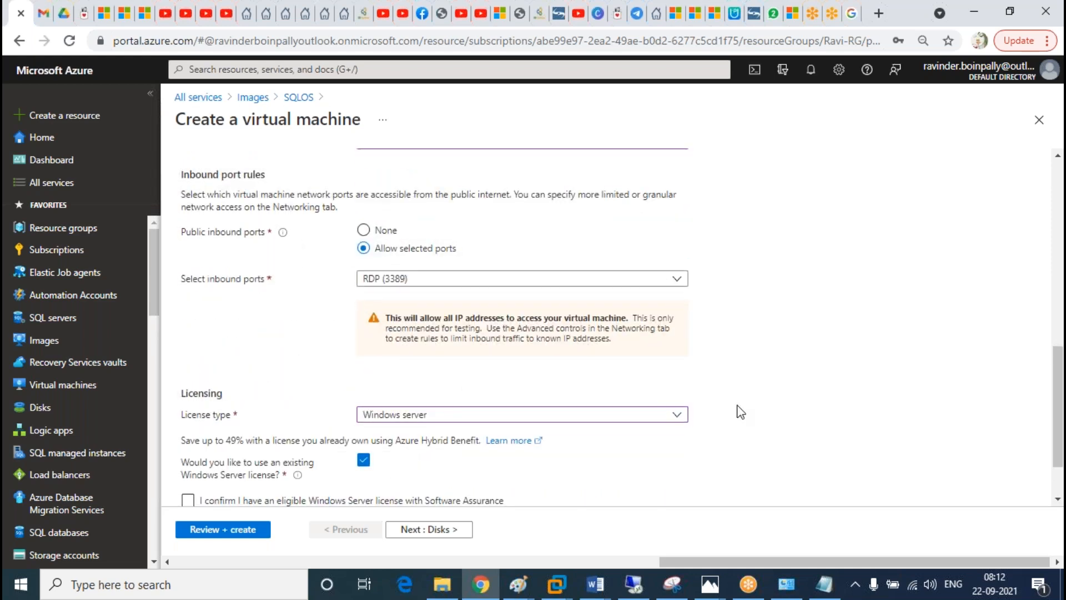
{"action": "scroll", "coordinate": [738, 409], "scroll_direction": "down", "scroll_amount": 1}
Step: Set the OS disk type to Standard HDD (locally-redundant storage) and check the data disks predefined by the image
{"action": "scroll", "coordinate": [578, 375], "scroll_direction": "up", "scroll_amount": 5}
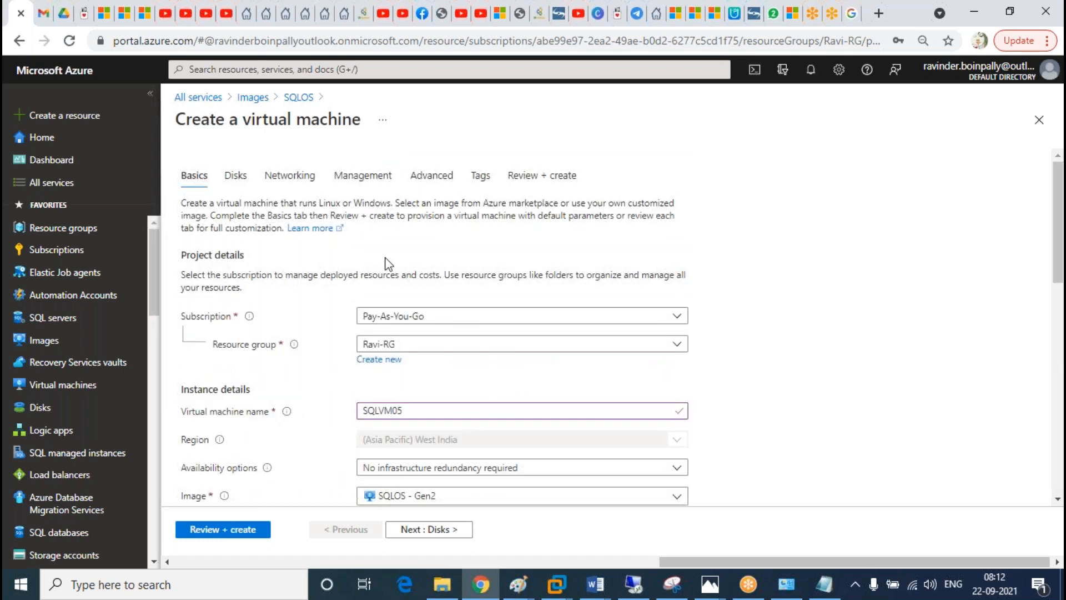
{"action": "left_click", "coordinate": [244, 179]}
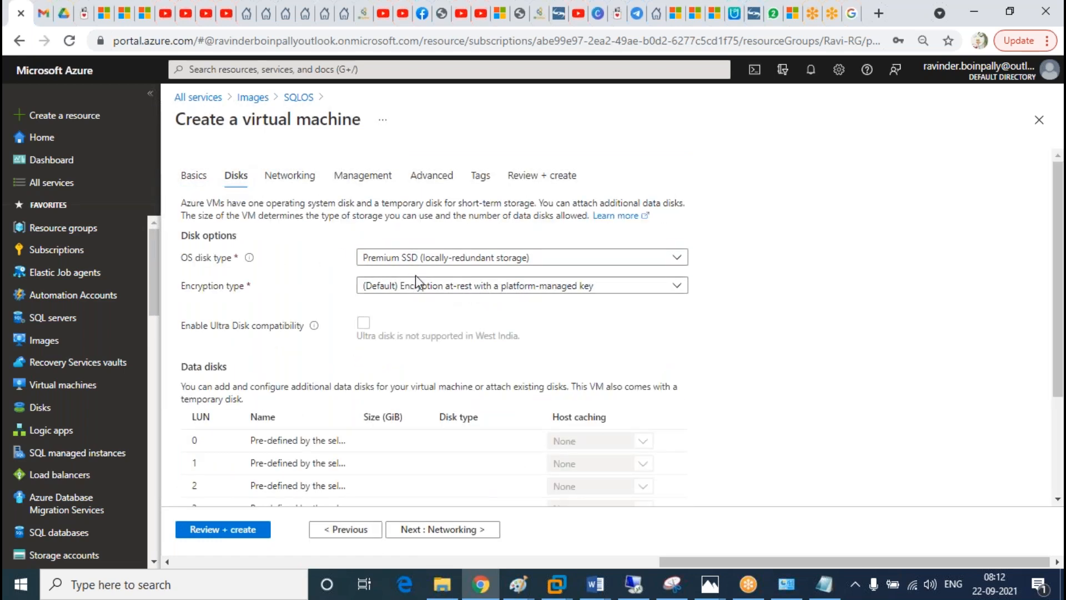
{"action": "left_click", "coordinate": [451, 264]}
{"action": "left_click", "coordinate": [428, 393]}
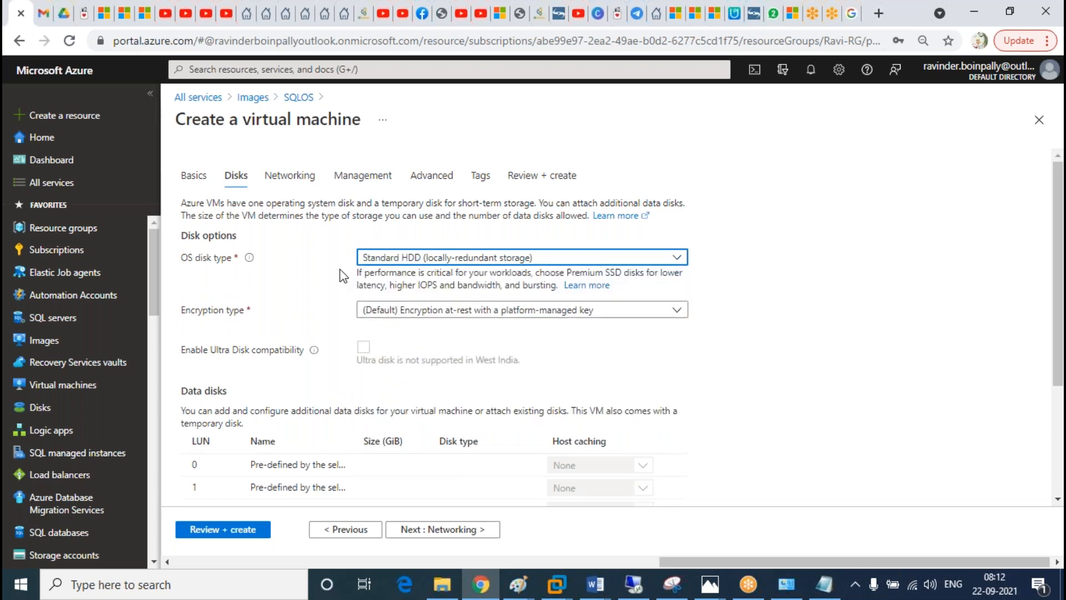
{"action": "scroll", "coordinate": [342, 276], "scroll_direction": "down", "scroll_amount": 3}
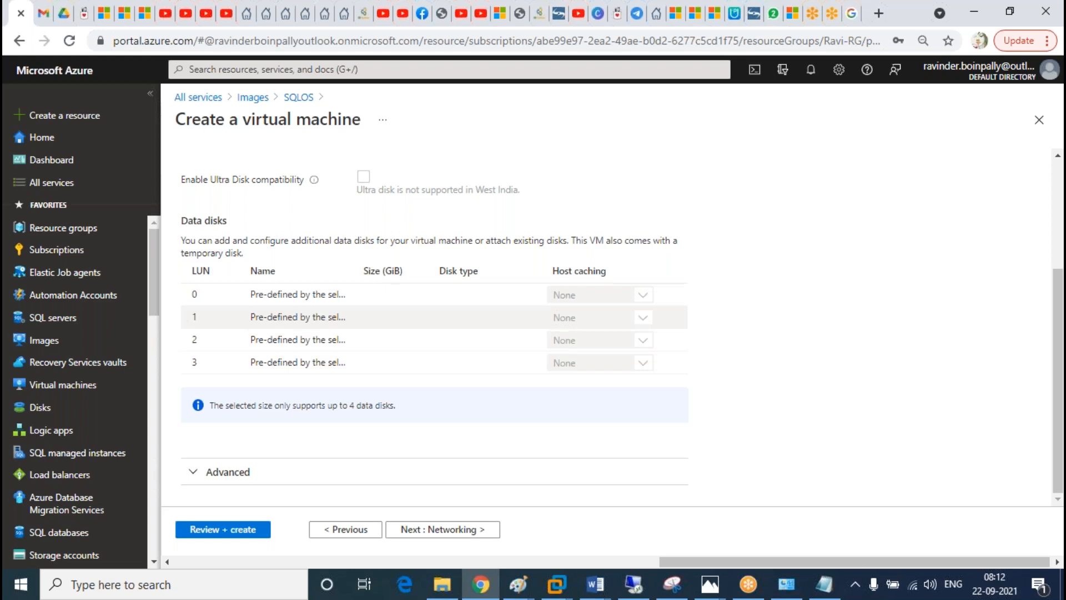
{"action": "scroll", "coordinate": [422, 377], "scroll_direction": "up", "scroll_amount": 3}
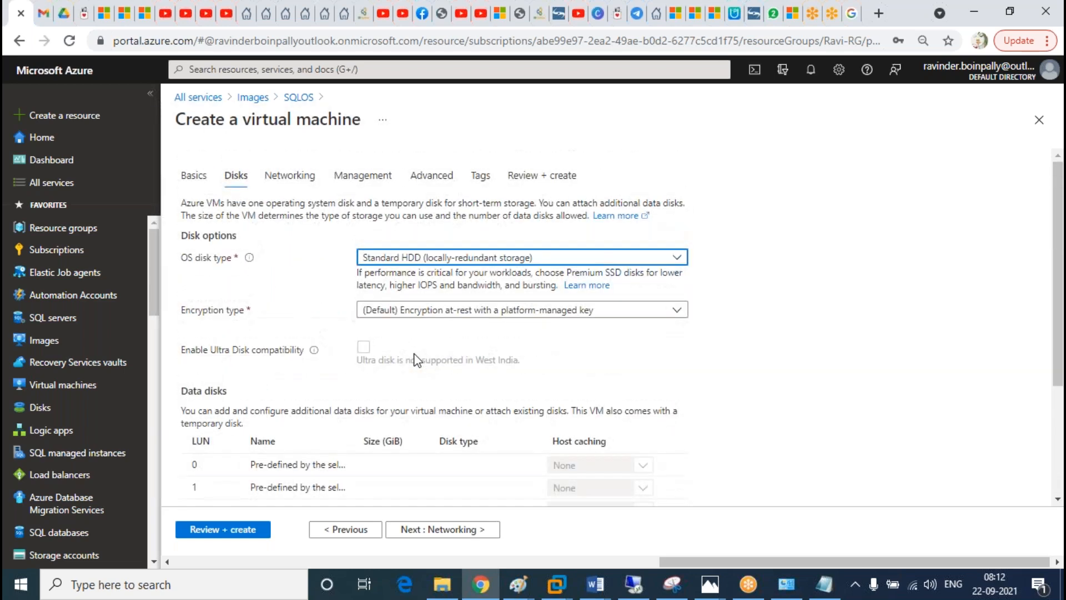
Step: Look over the networking and management settings of the new virtual machine
{"action": "left_click", "coordinate": [288, 176]}
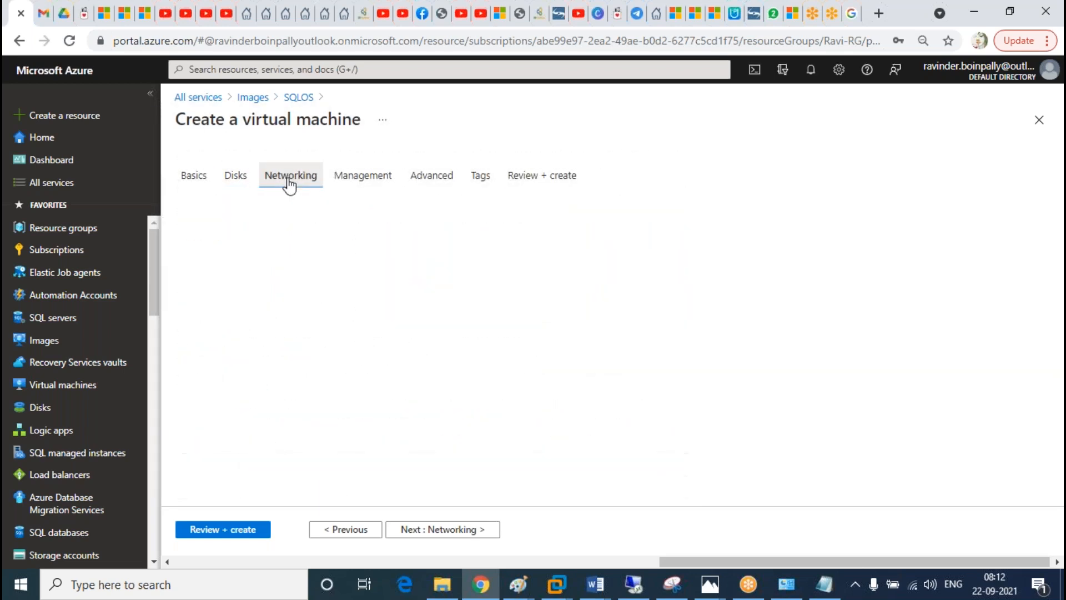
{"action": "left_click", "coordinate": [383, 183]}
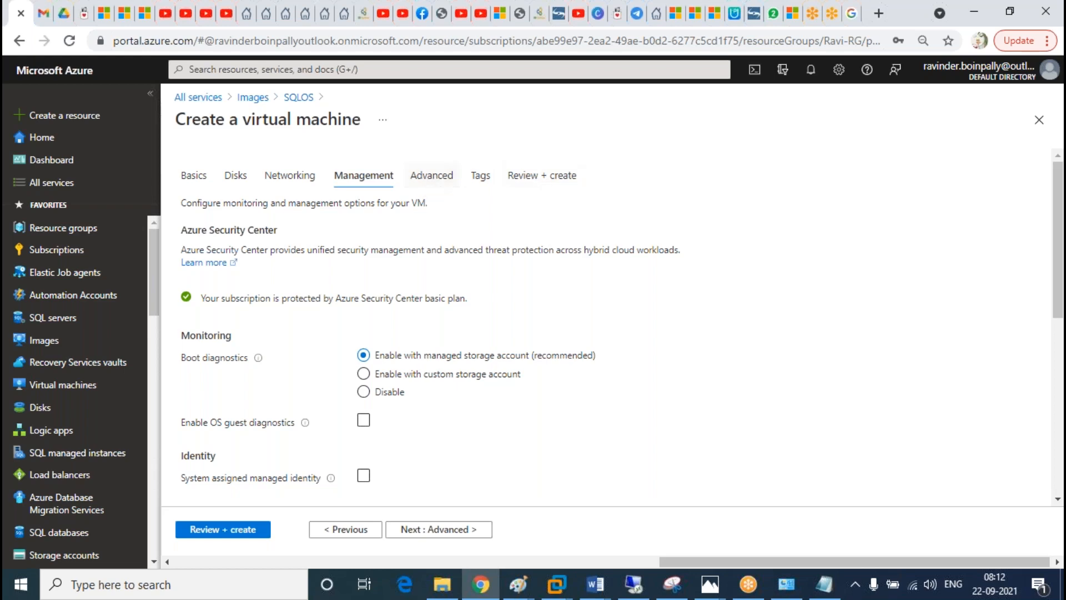
{"action": "scroll", "coordinate": [490, 388], "scroll_direction": "down", "scroll_amount": 1}
{"action": "scroll", "coordinate": [490, 388], "scroll_direction": "up", "scroll_amount": 1}
Step: Validate the SQLVM05 configuration, review its summary, and create the virtual machine
{"action": "left_click", "coordinate": [536, 186]}
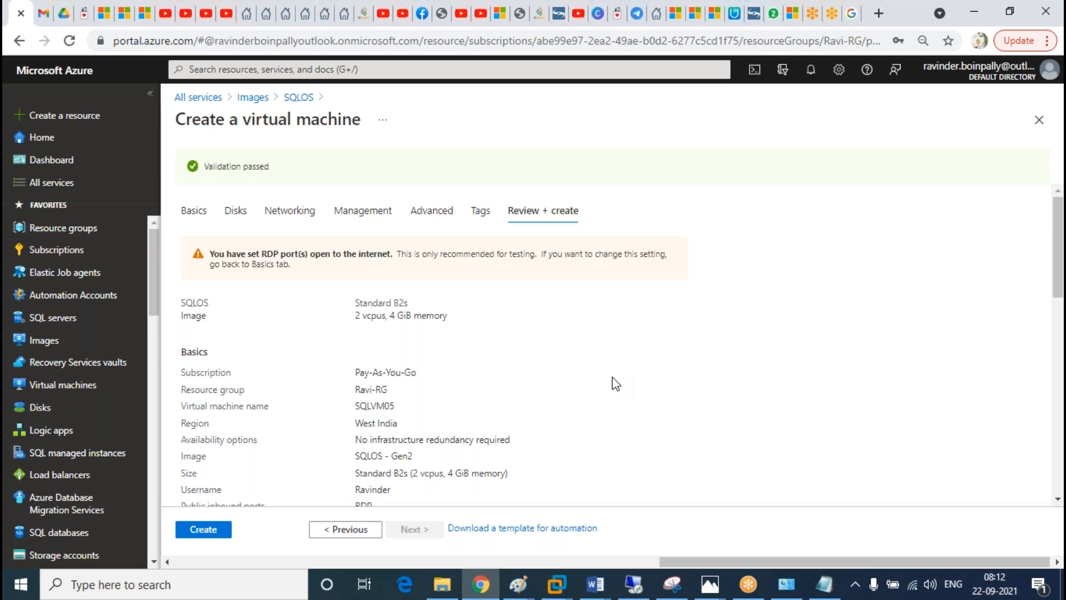
{"action": "scroll", "coordinate": [545, 360], "scroll_direction": "down", "scroll_amount": 12}
{"action": "scroll", "coordinate": [544, 358], "scroll_direction": "up", "scroll_amount": 10}
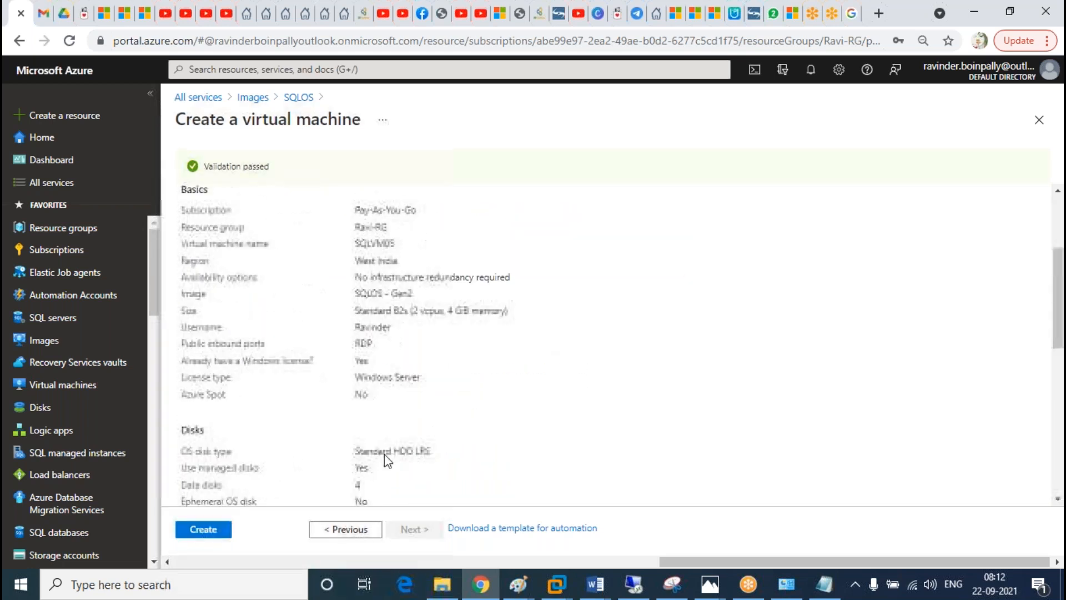
{"action": "left_click", "coordinate": [203, 529]}
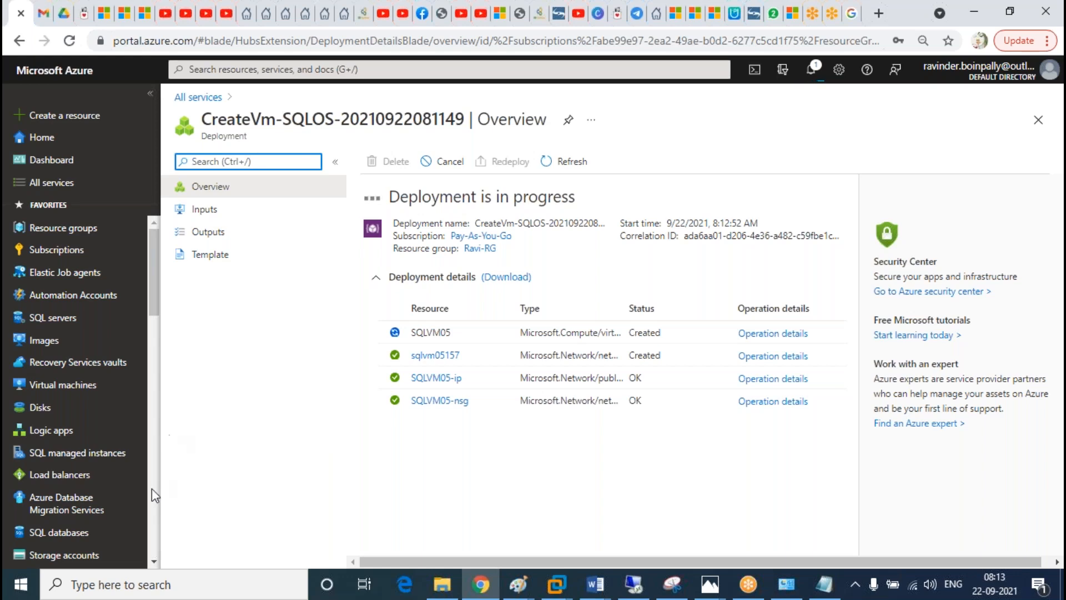
Step: Try to start the generalized SQLVM01 from its overview, and return to the list of virtual machines
{"action": "left_click", "coordinate": [80, 386]}
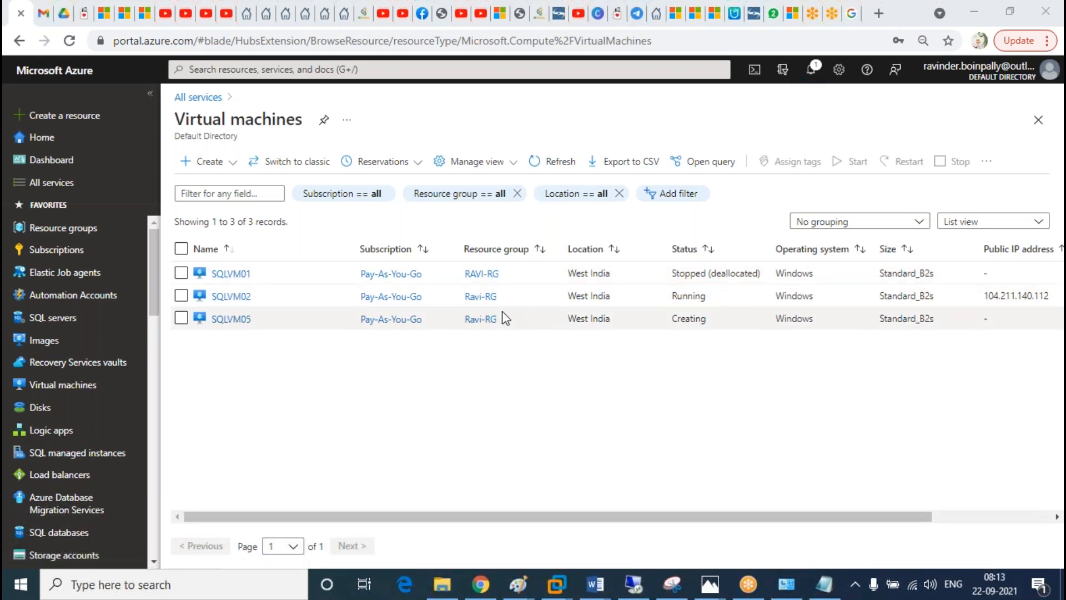
{"action": "left_click", "coordinate": [230, 273]}
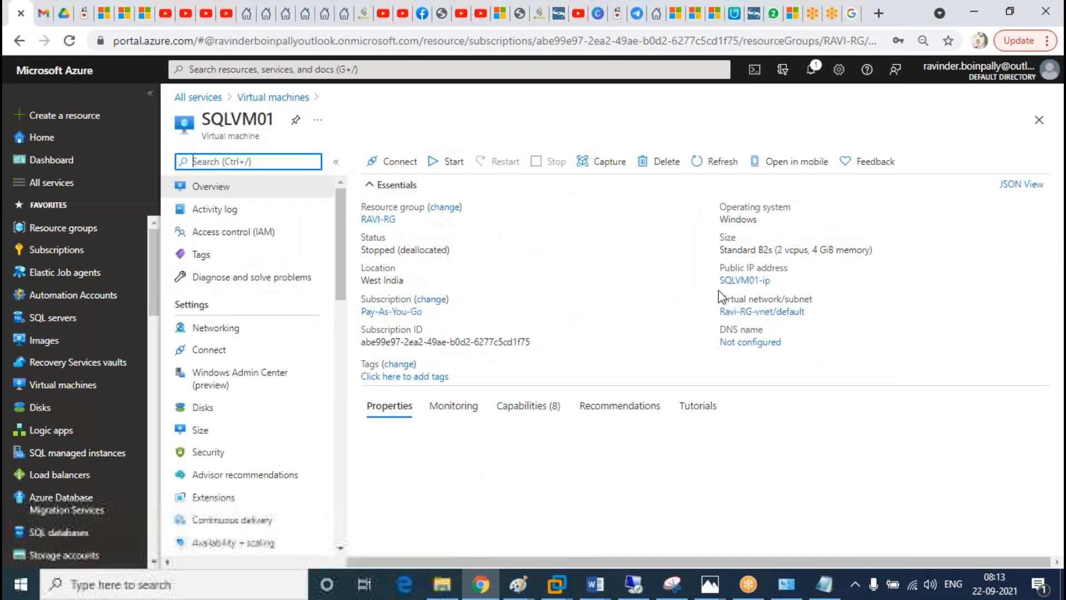
{"action": "left_click", "coordinate": [453, 162]}
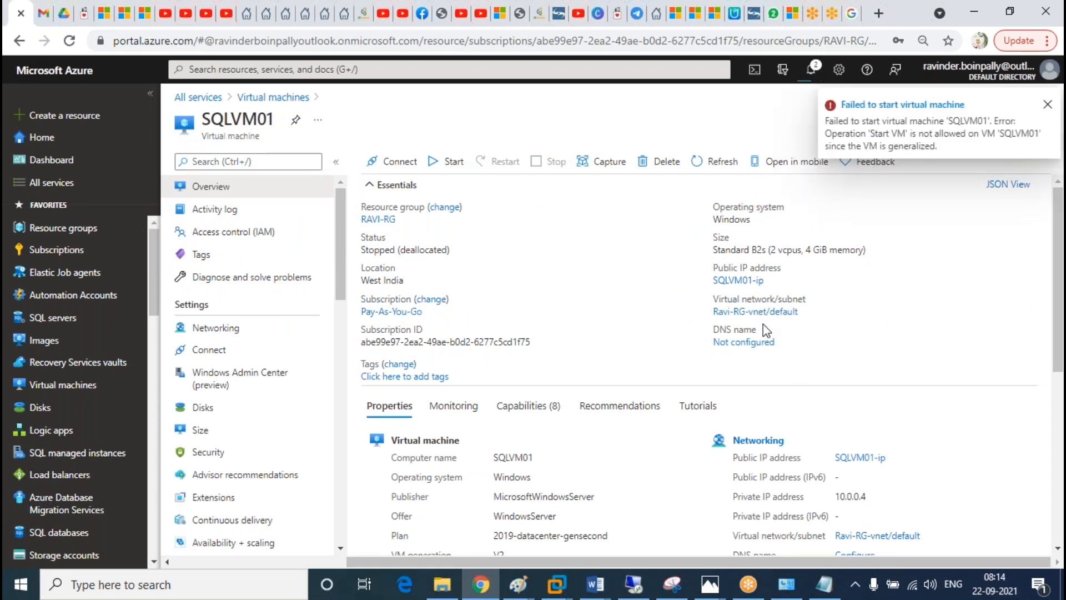
{"action": "left_click", "coordinate": [273, 97]}
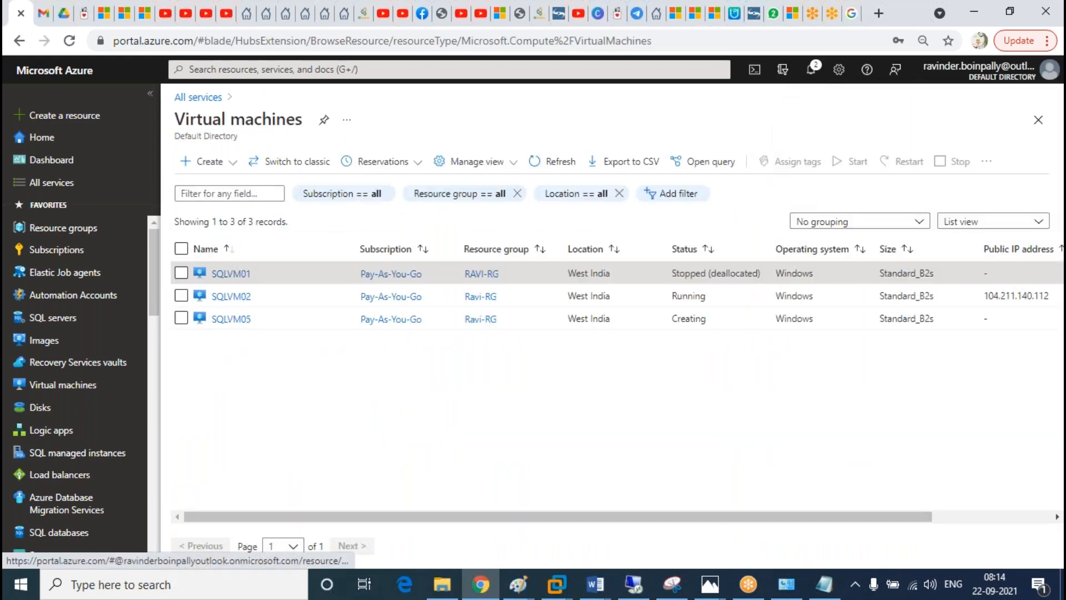
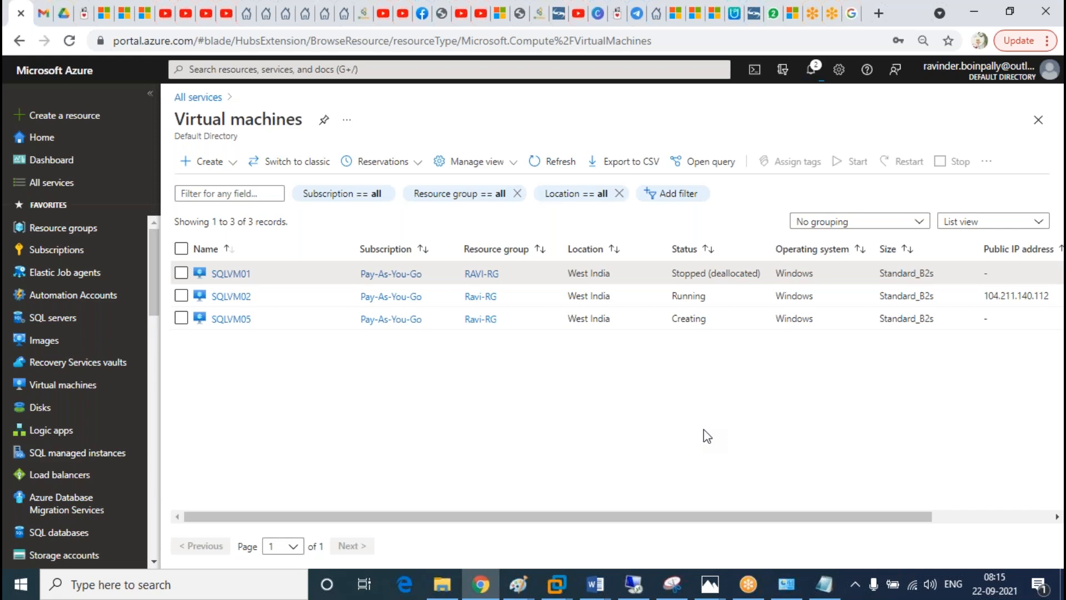
Step: Try once more to start the generalized SQLVM01 and go back to the virtual machines list
{"action": "left_click", "coordinate": [236, 274]}
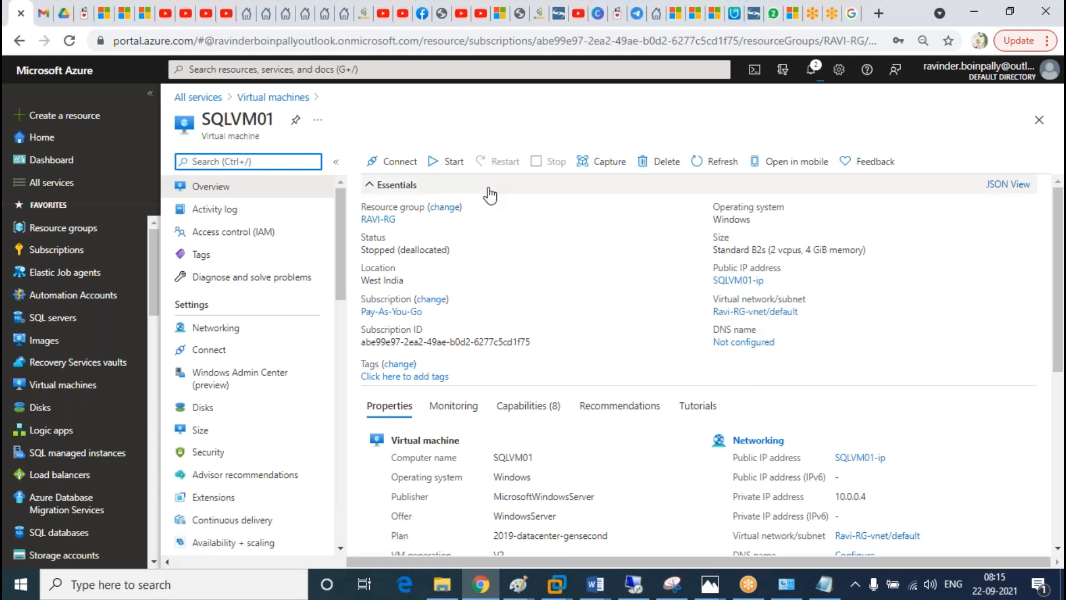
{"action": "left_click", "coordinate": [454, 166]}
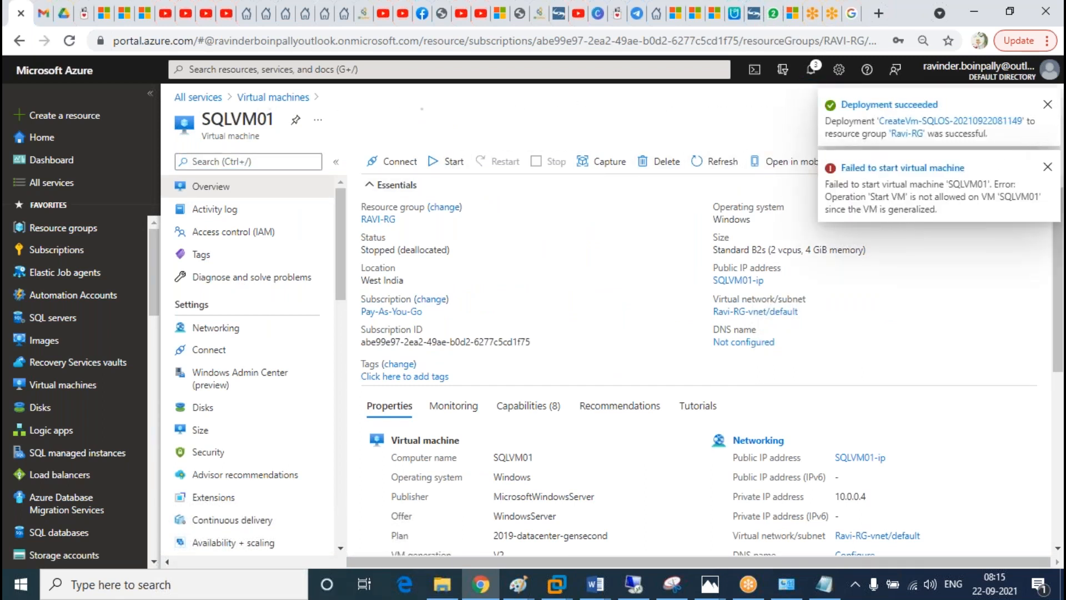
{"action": "left_click", "coordinate": [1047, 104]}
{"action": "left_click", "coordinate": [272, 97]}
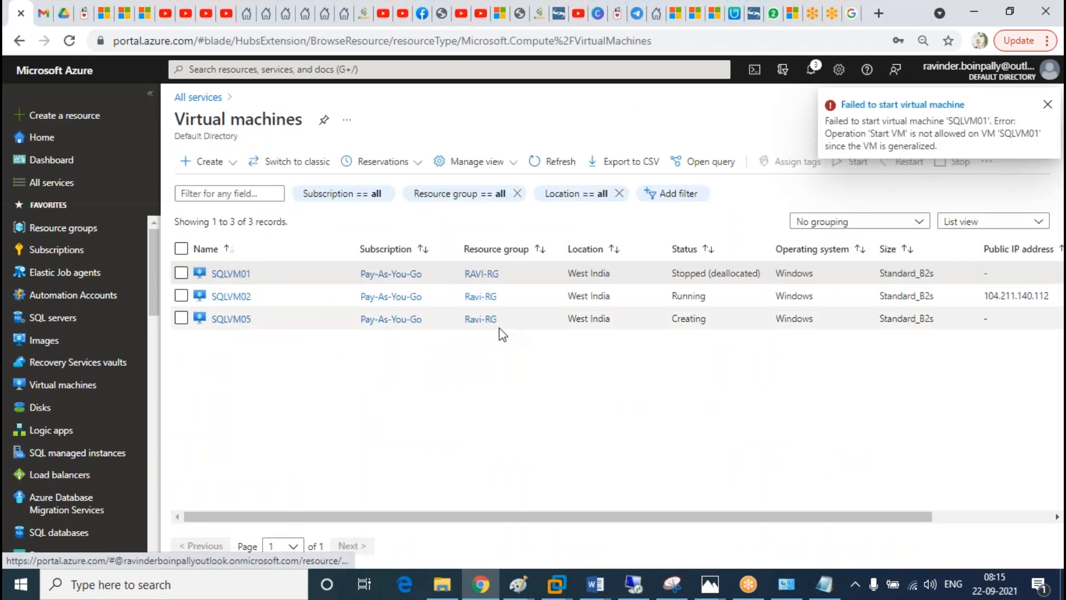
Step: Refresh the virtual machines list, open the SQLVM05 overview, and copy its public IP address
{"action": "left_click", "coordinate": [549, 165]}
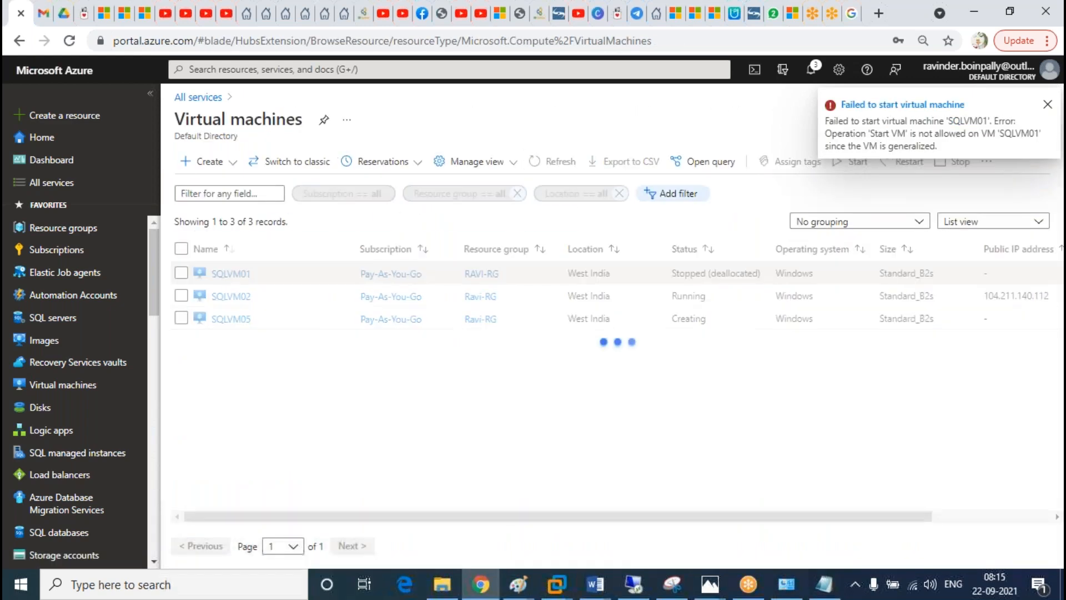
{"action": "left_click", "coordinate": [244, 321]}
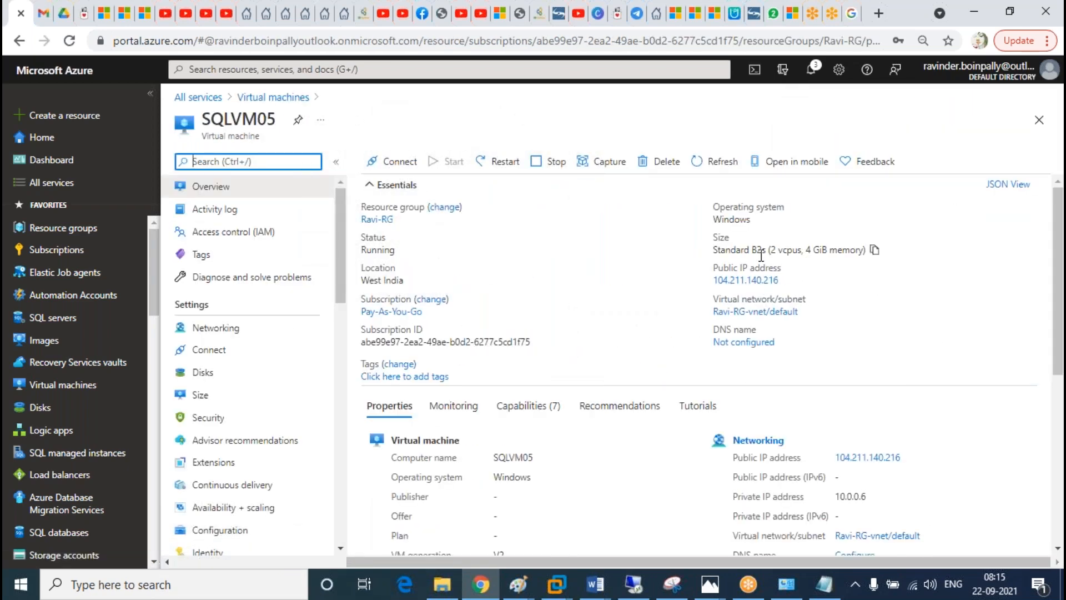
{"action": "left_click", "coordinate": [788, 281]}
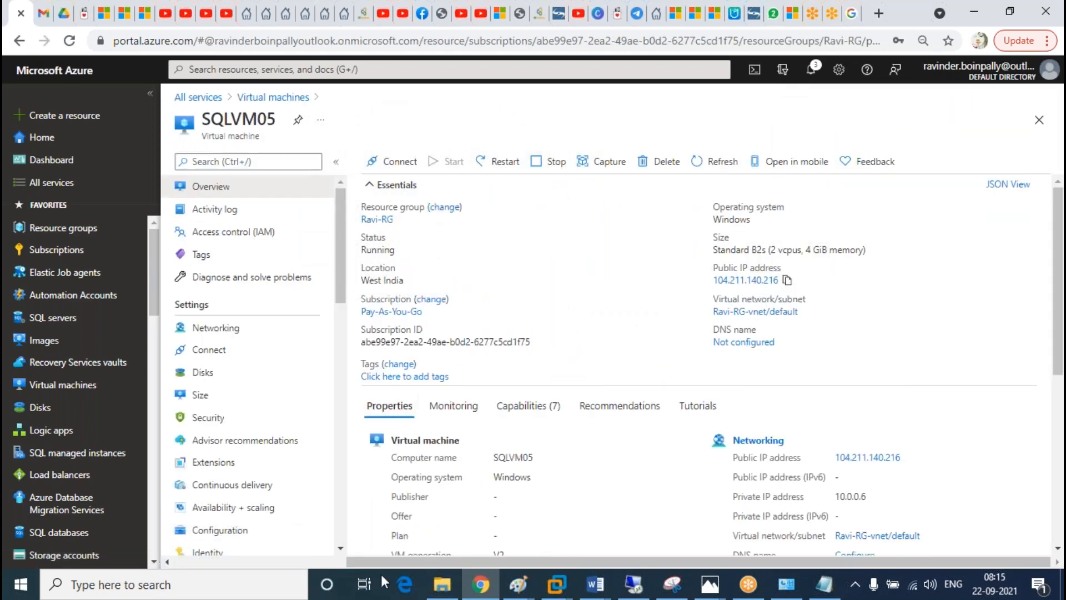
Step: Switch to Remote Desktop Connection and start connecting to SQLVM05 at 104.211.140.216
{"action": "left_click", "coordinate": [266, 589]}
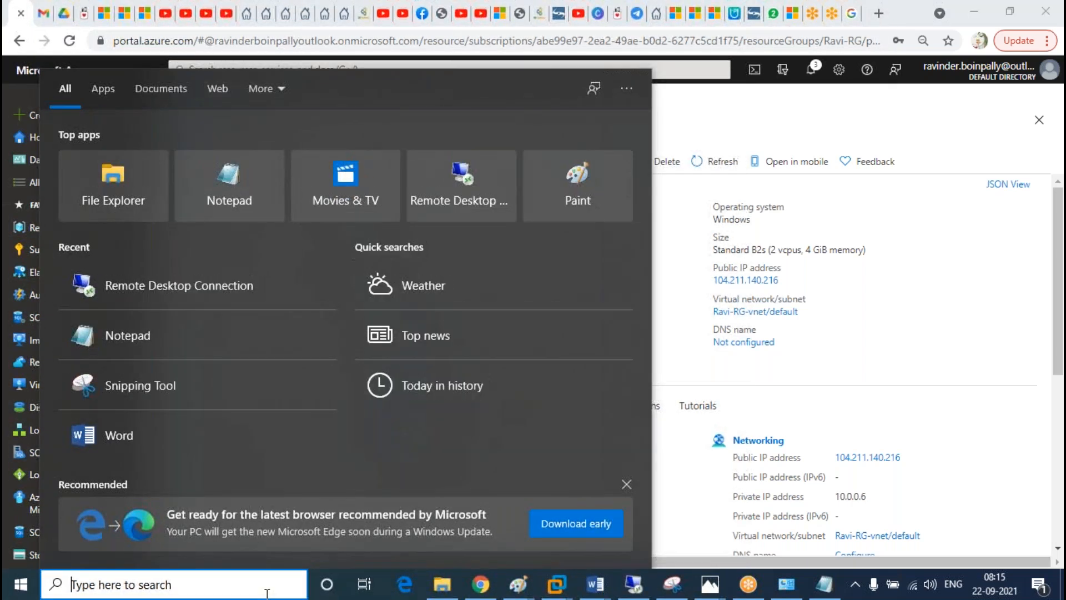
{"action": "type", "text": "mstsc"}
{"action": "key", "text": "Return"}
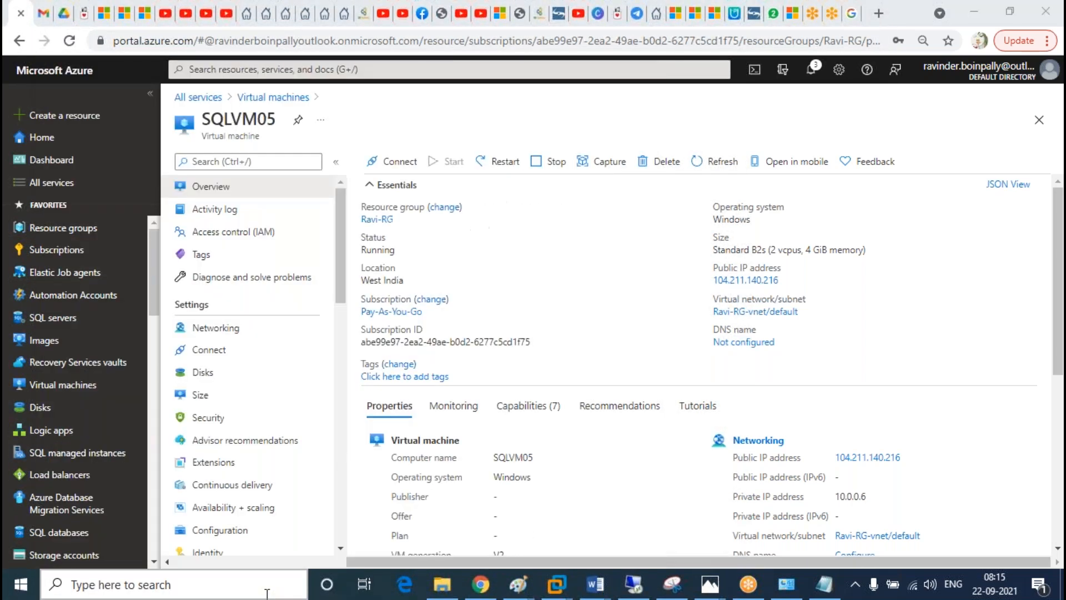
{"action": "key", "text": "ctrl+v"}
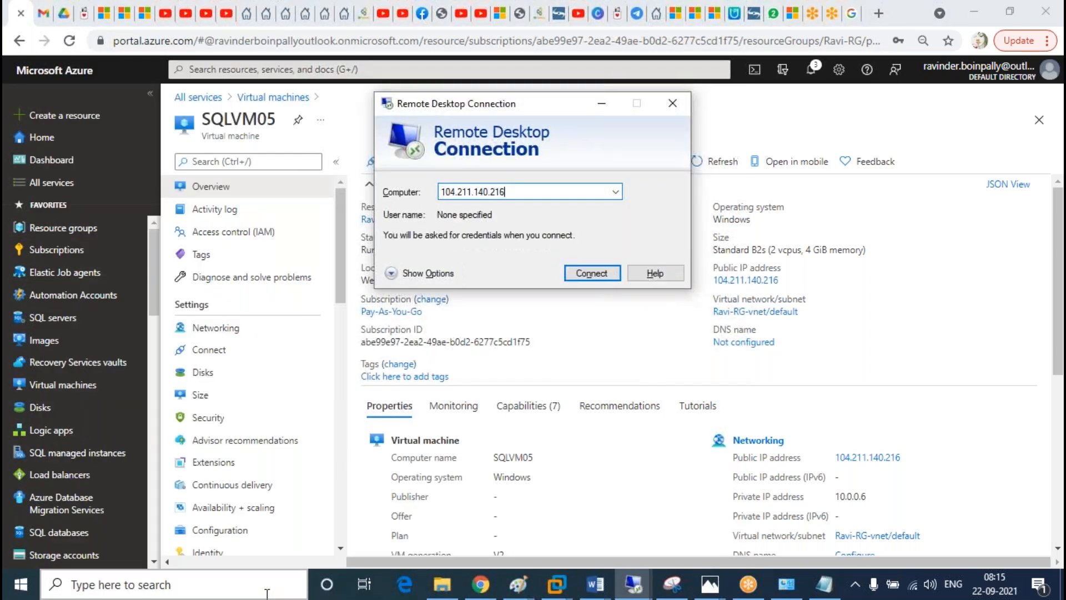
{"action": "left_click", "coordinate": [582, 275]}
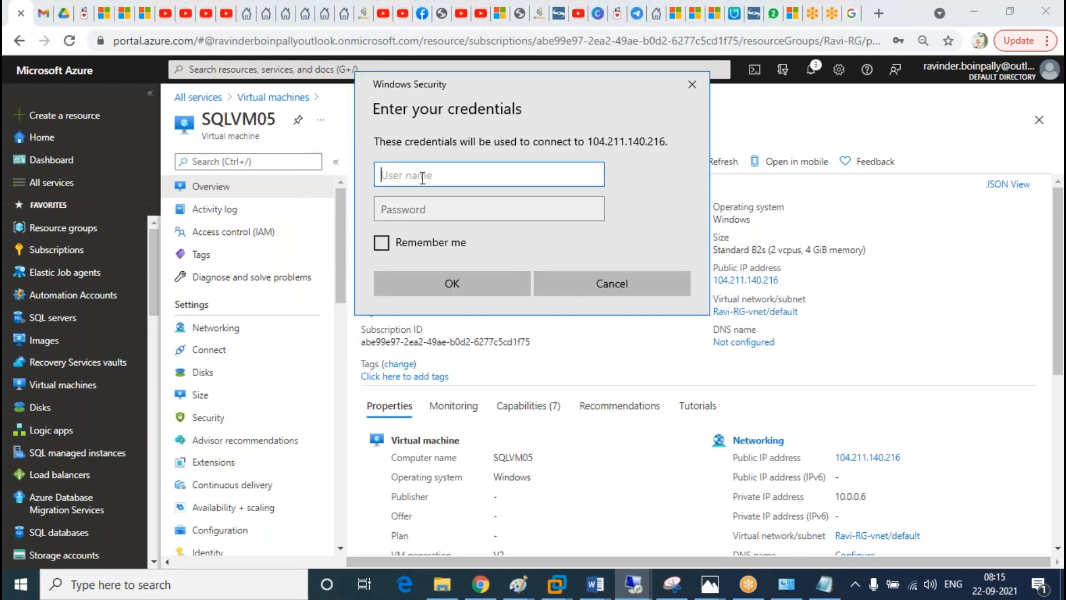
Step: Sign in to SQLVM05 with the user name and account password, and allow the PC to be discoverable on its network
{"action": "type", "text": "Ravinder"}
{"action": "key", "text": "Tab"}
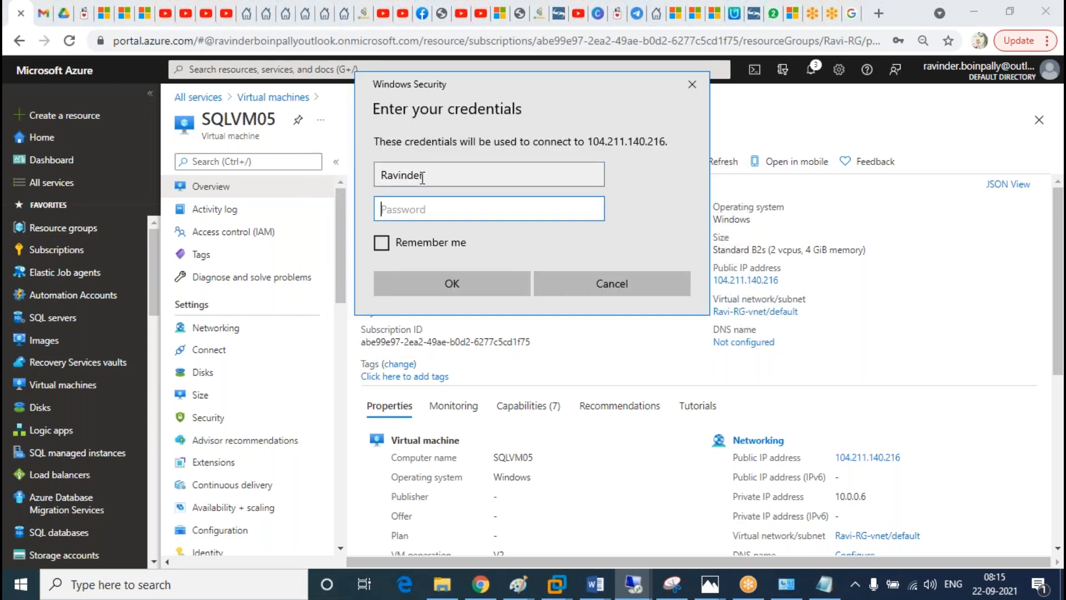
{"action": "type", "text": "••••••••••••"}
{"action": "left_click", "coordinate": [466, 279]}
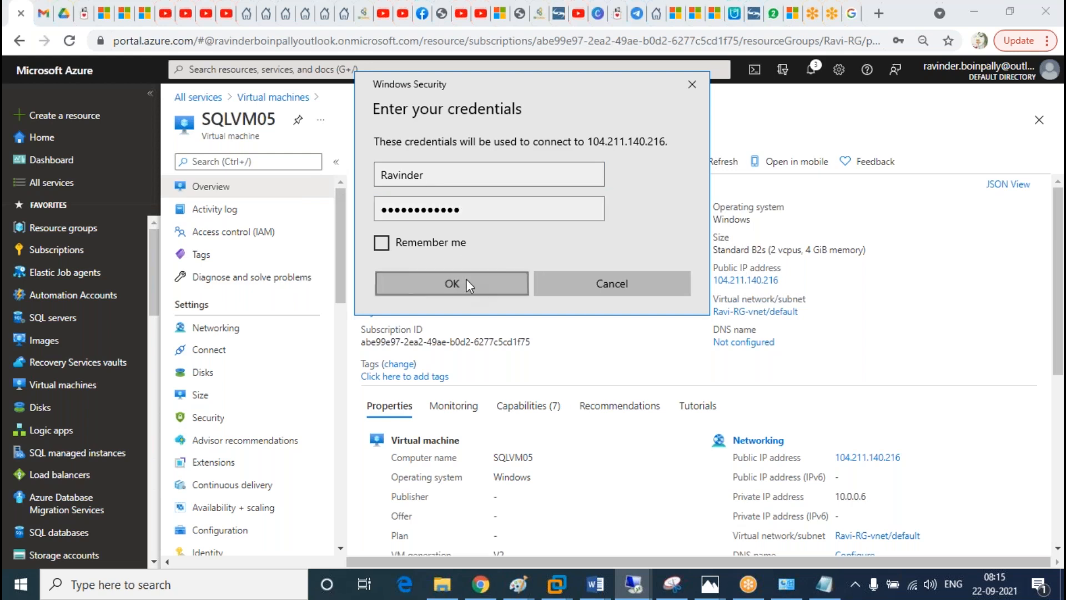
{"action": "left_click", "coordinate": [581, 328]}
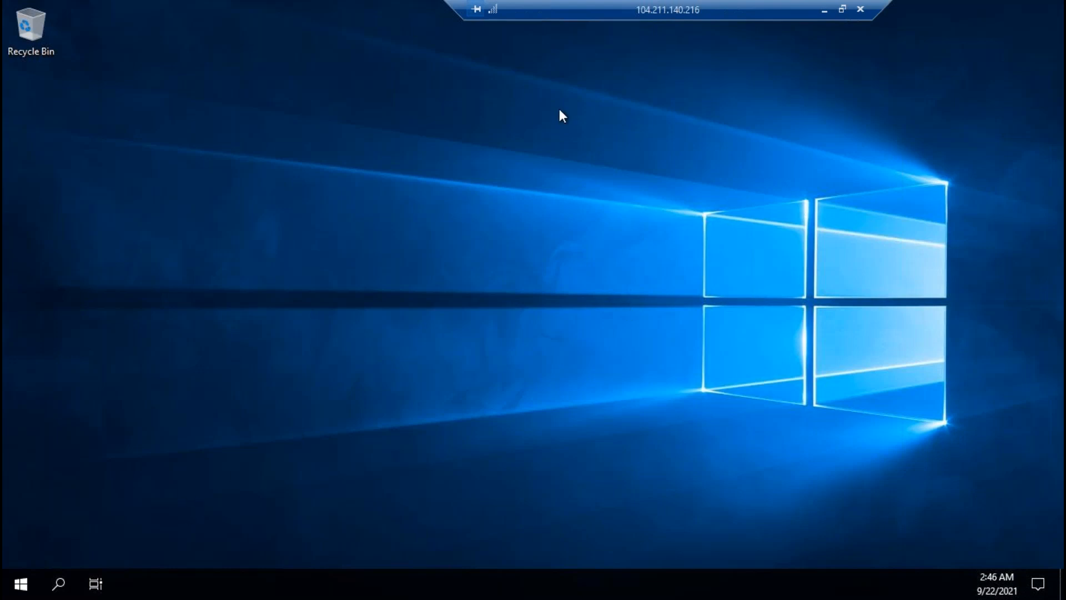
{"action": "left_click_drag", "start_coordinate": [615, 19], "coordinate": [673, 17]}
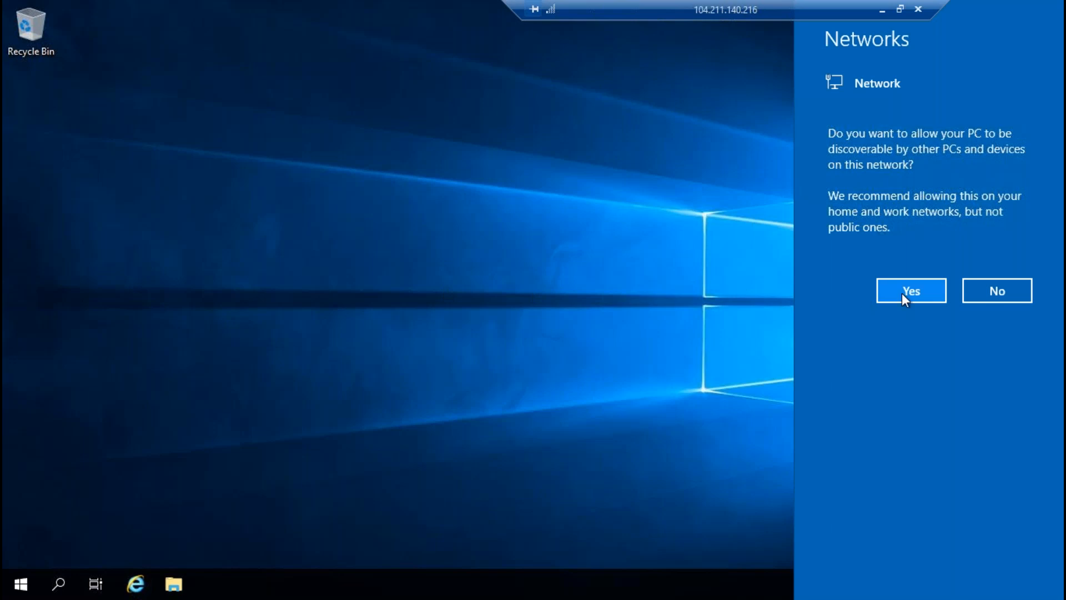
{"action": "left_click", "coordinate": [911, 294]}
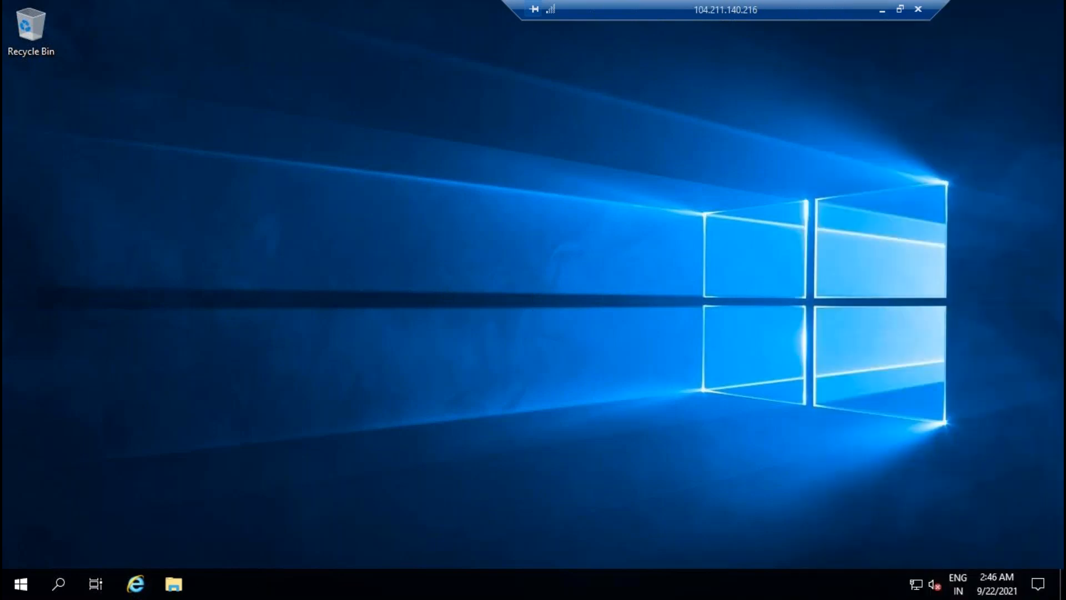
Step: Show This PC in a maximized File Explorer window to examine the drives of SQLVM05
{"action": "left_click", "coordinate": [180, 586]}
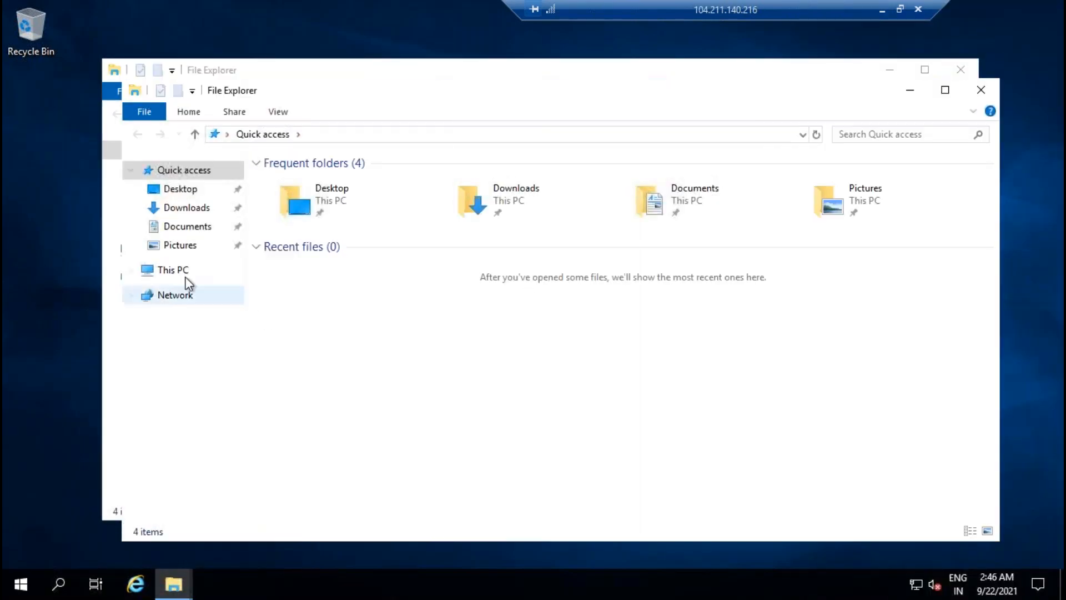
{"action": "left_click", "coordinate": [176, 270]}
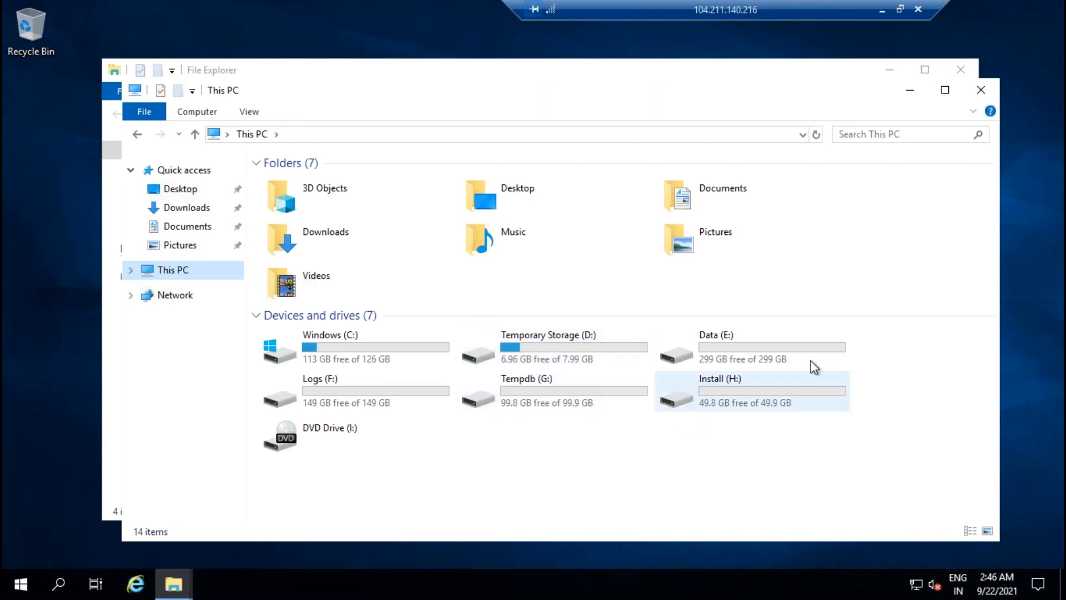
{"action": "left_click", "coordinate": [945, 90]}
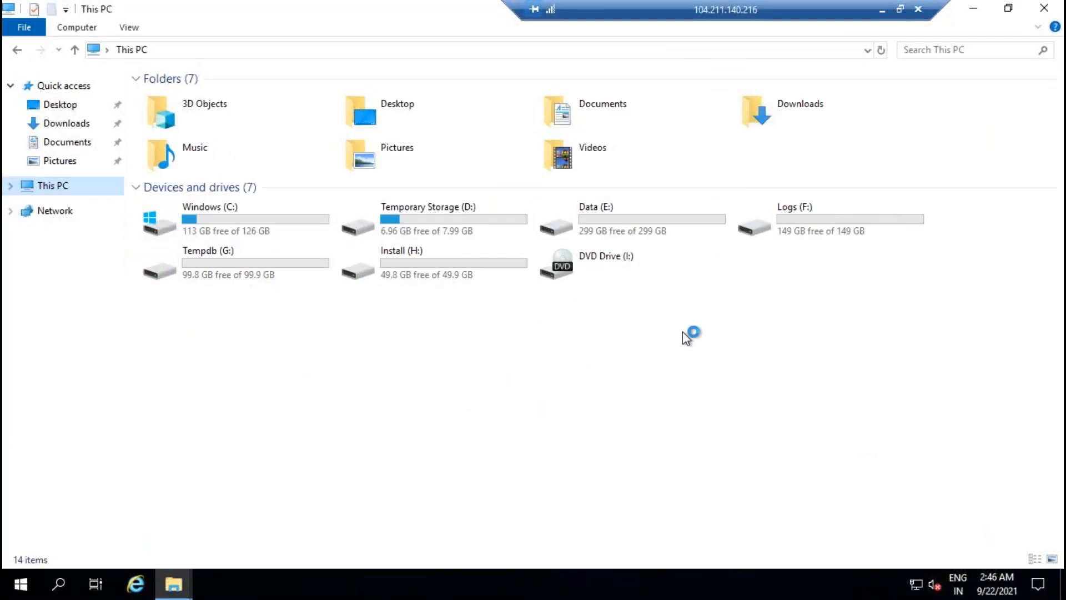
Step: Check the contents of the Setups folder on drive C: and the installed Microsoft SQL Server Tools 18 programs
{"action": "double_click", "coordinate": [238, 221]}
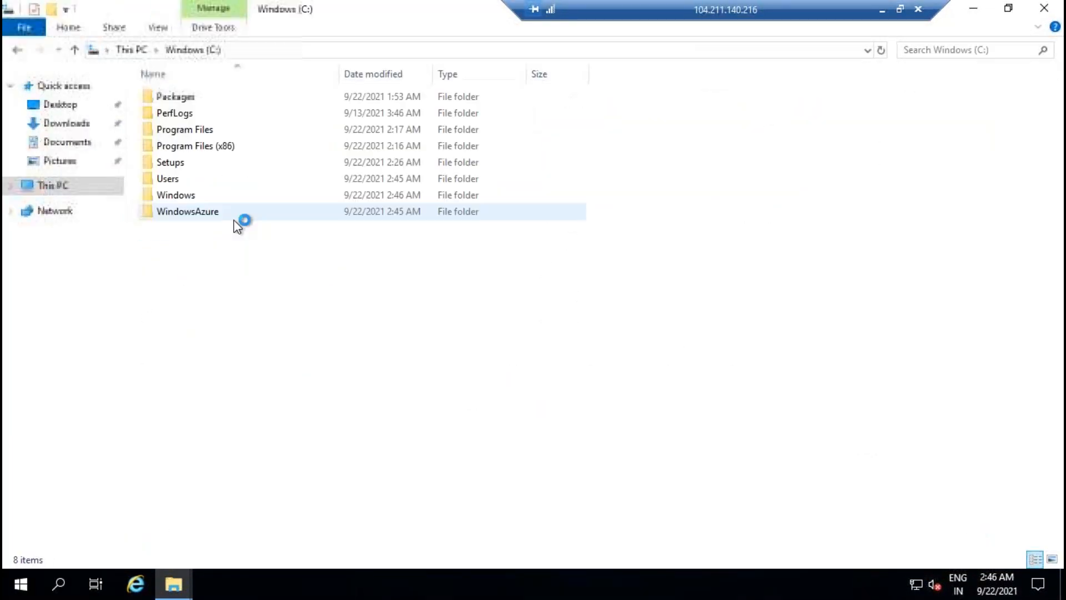
{"action": "double_click", "coordinate": [170, 161]}
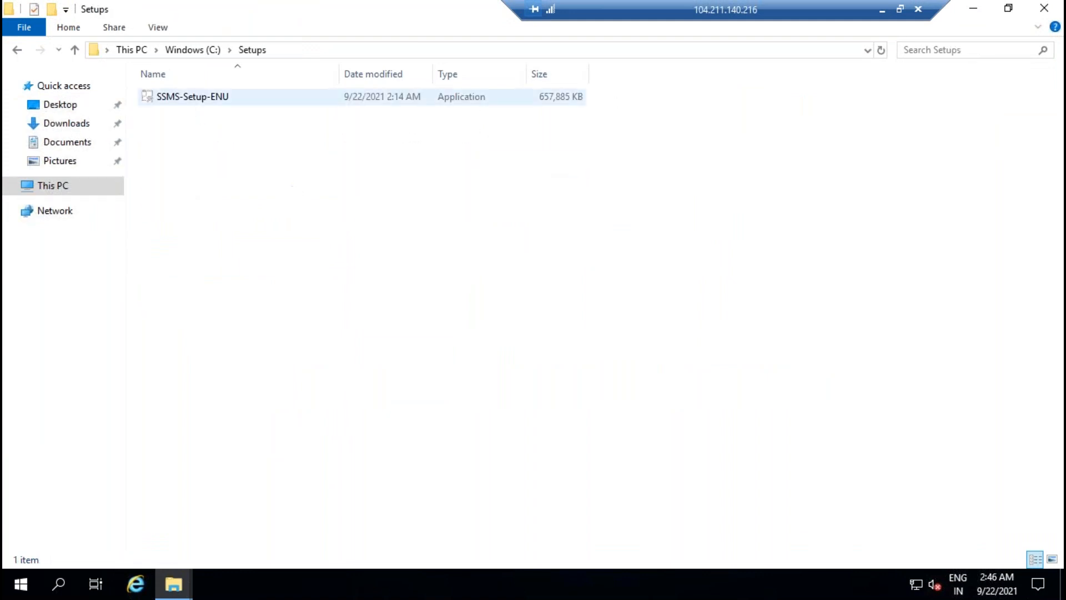
{"action": "left_click", "coordinate": [85, 189]}
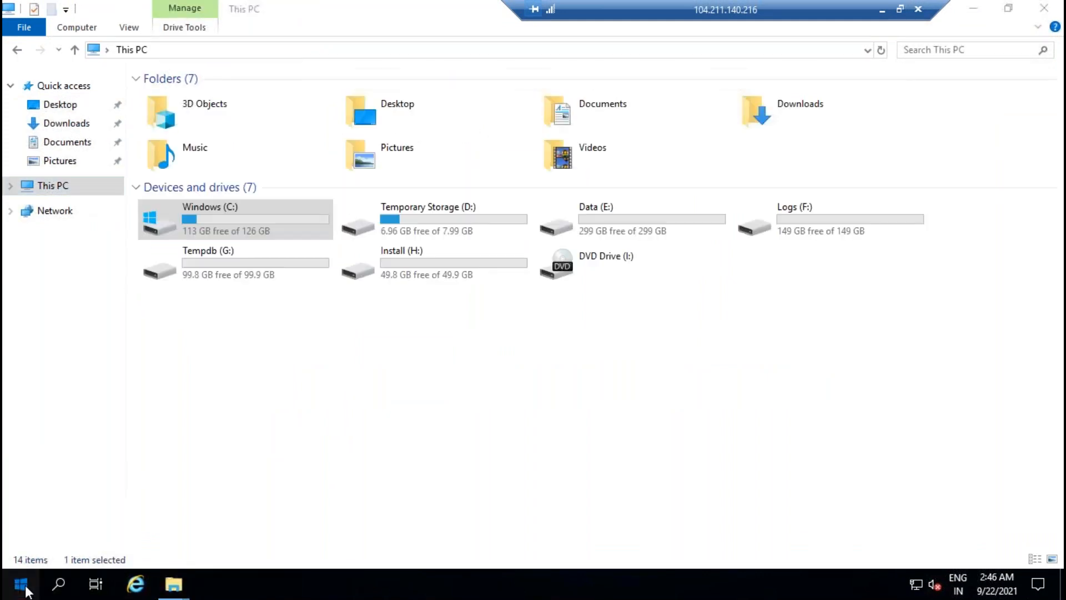
{"action": "left_click", "coordinate": [21, 583]}
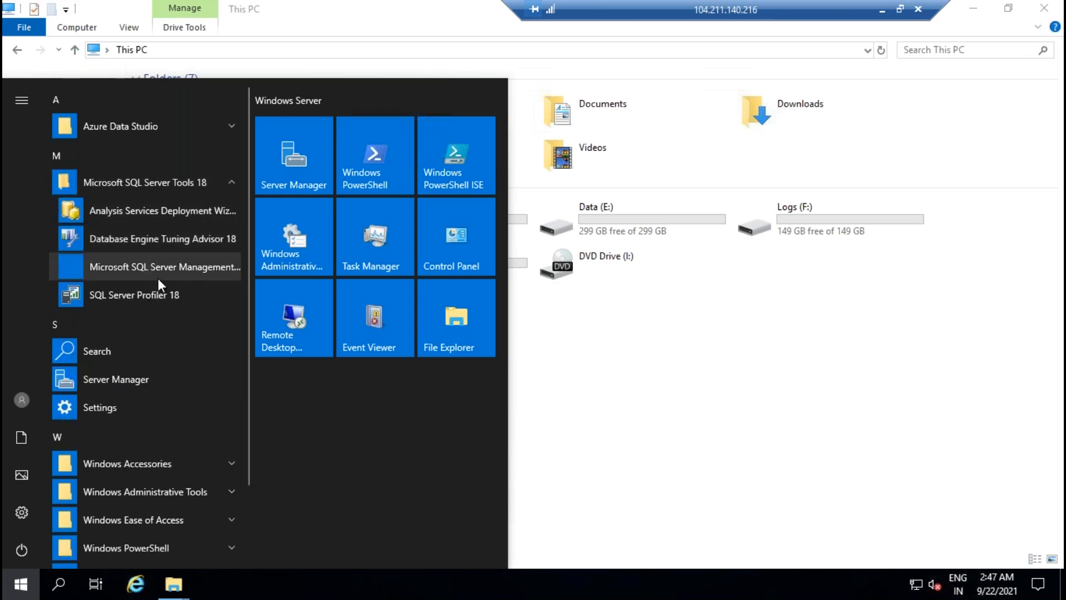
{"action": "left_click", "coordinate": [781, 315]}
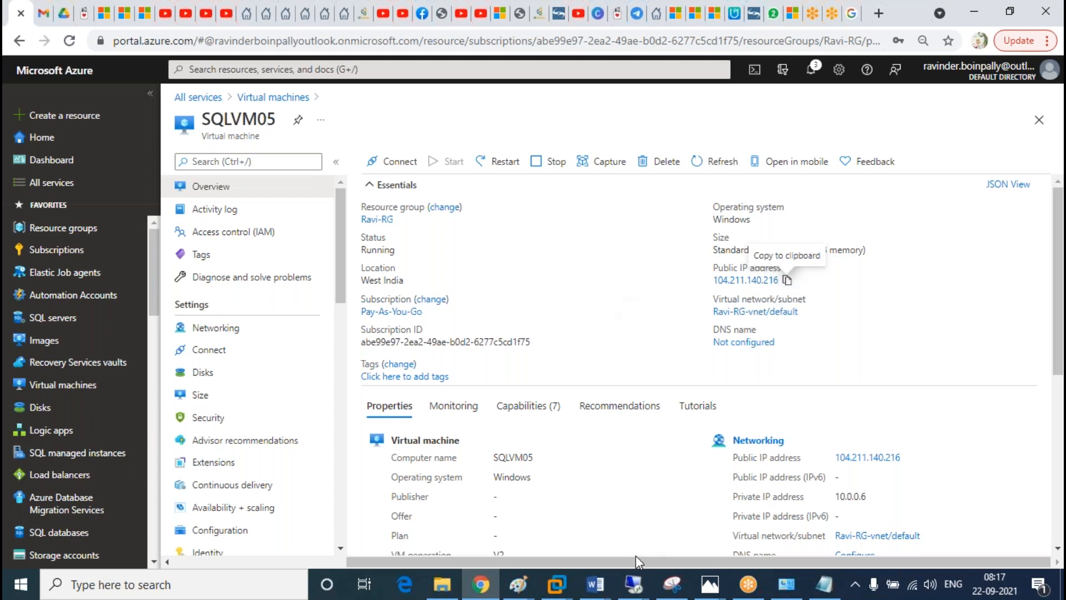
Step: Return to the 104.211.140.216 remote session and examine the Local Server properties in Server Manager, dismissing the Windows Admin Center message
{"action": "mouse_move", "coordinate": [634, 583]}
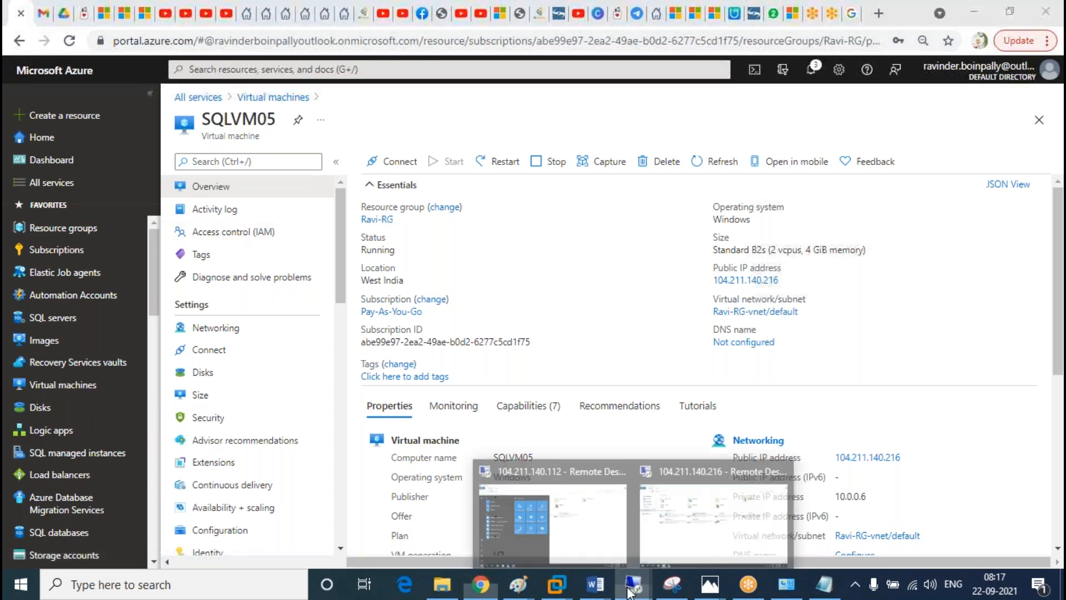
{"action": "left_click", "coordinate": [749, 543]}
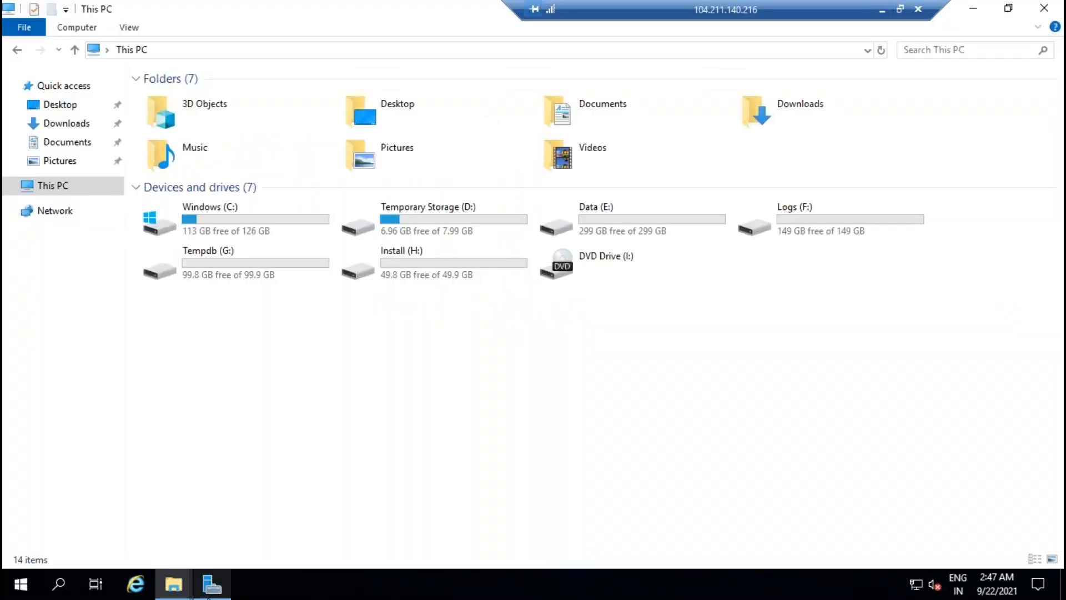
{"action": "left_click", "coordinate": [212, 584]}
{"action": "left_click", "coordinate": [71, 116]}
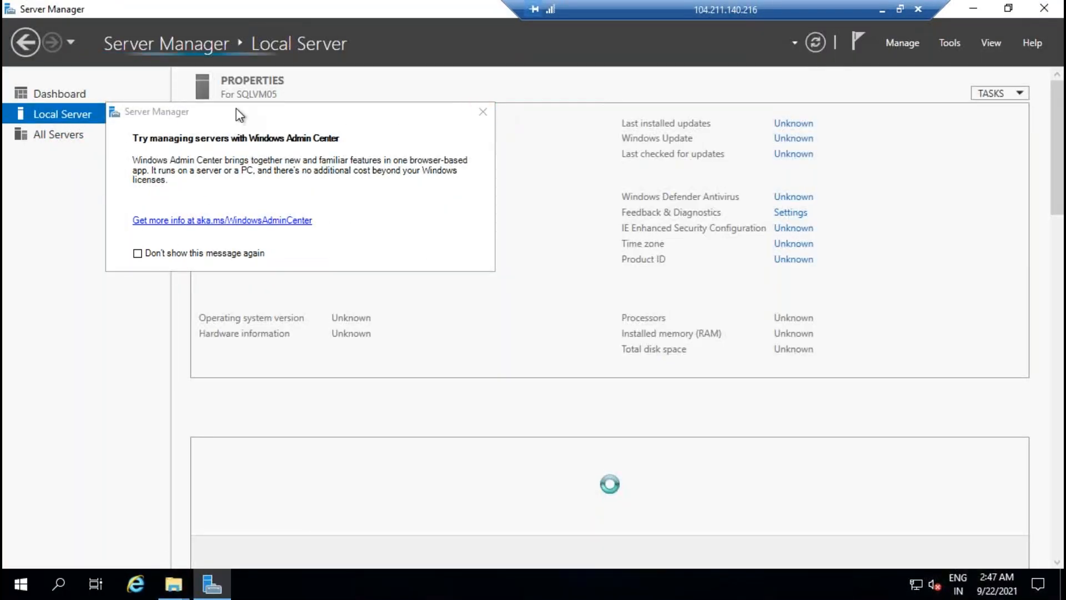
{"action": "left_click", "coordinate": [482, 113]}
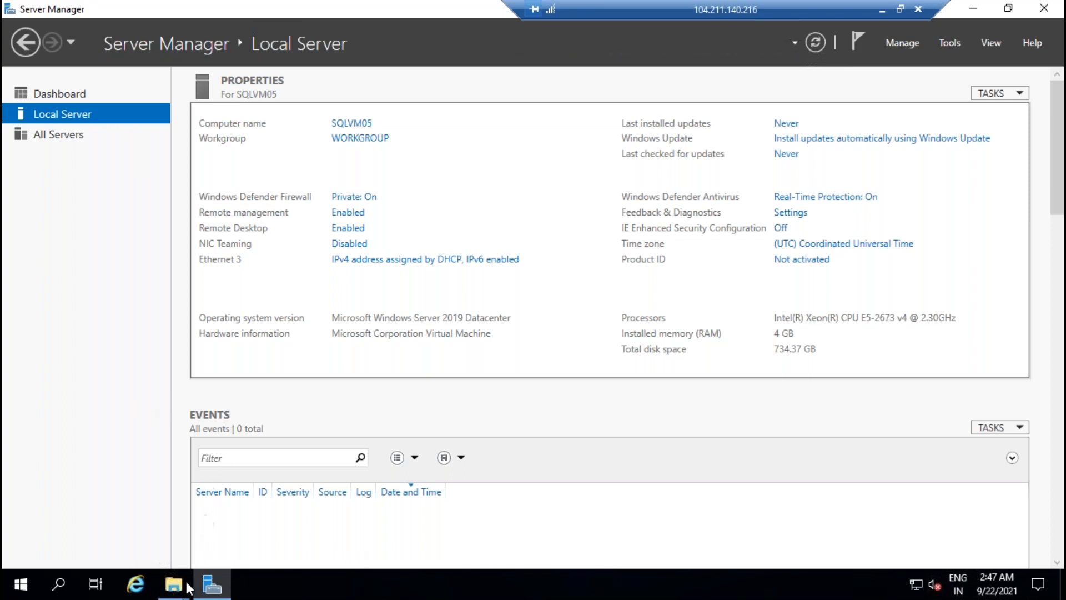
Step: Reopen C:\Setups in File Explorer to check for the SSMS-Setup-ENU installer
{"action": "mouse_move", "coordinate": [176, 593]}
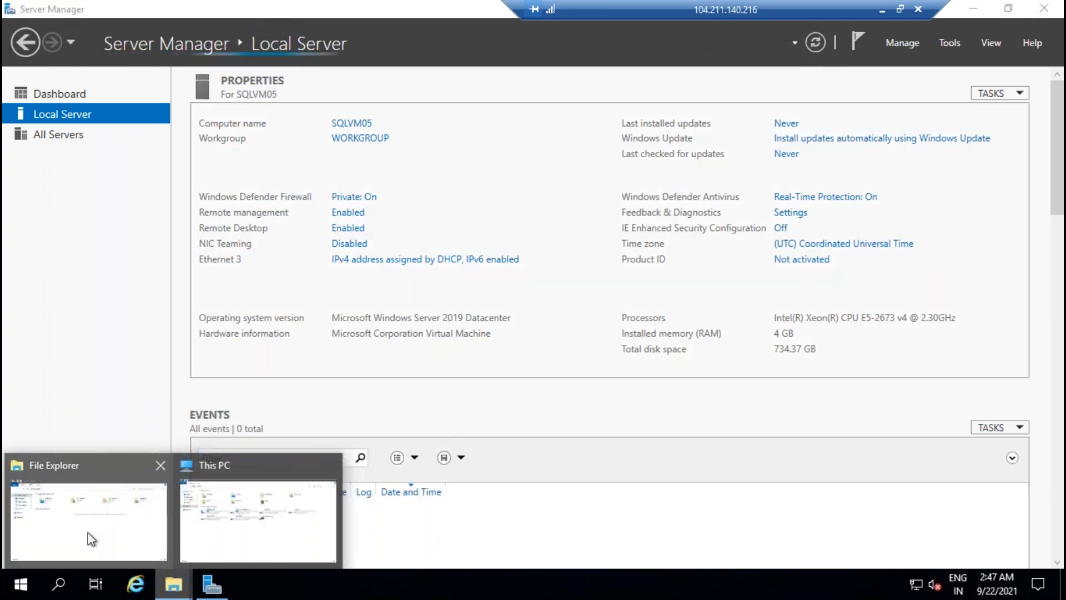
{"action": "left_click", "coordinate": [260, 537]}
{"action": "double_click", "coordinate": [271, 234]}
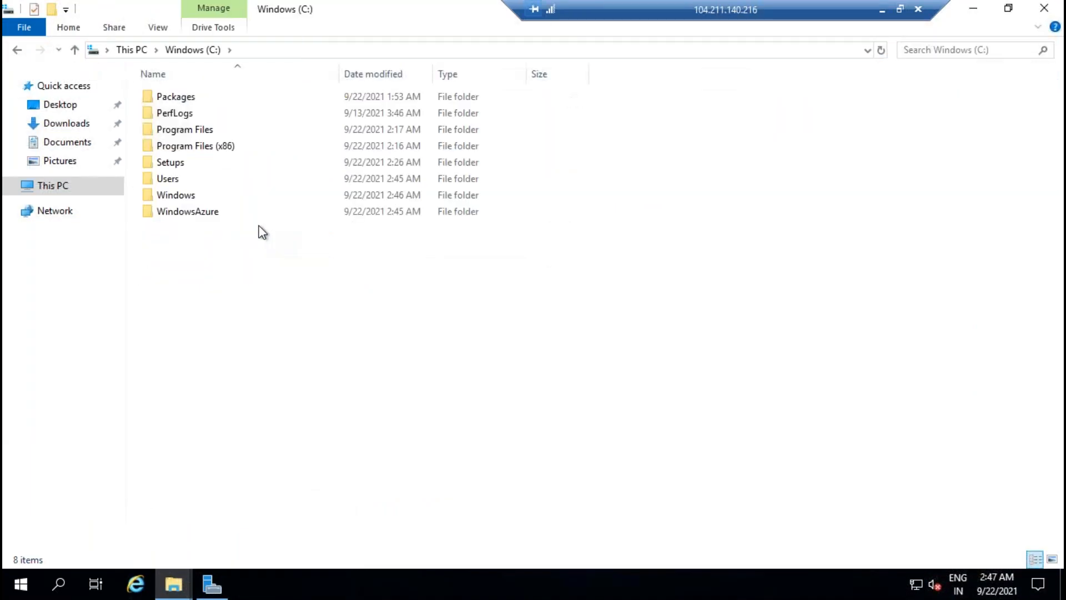
{"action": "double_click", "coordinate": [176, 162]}
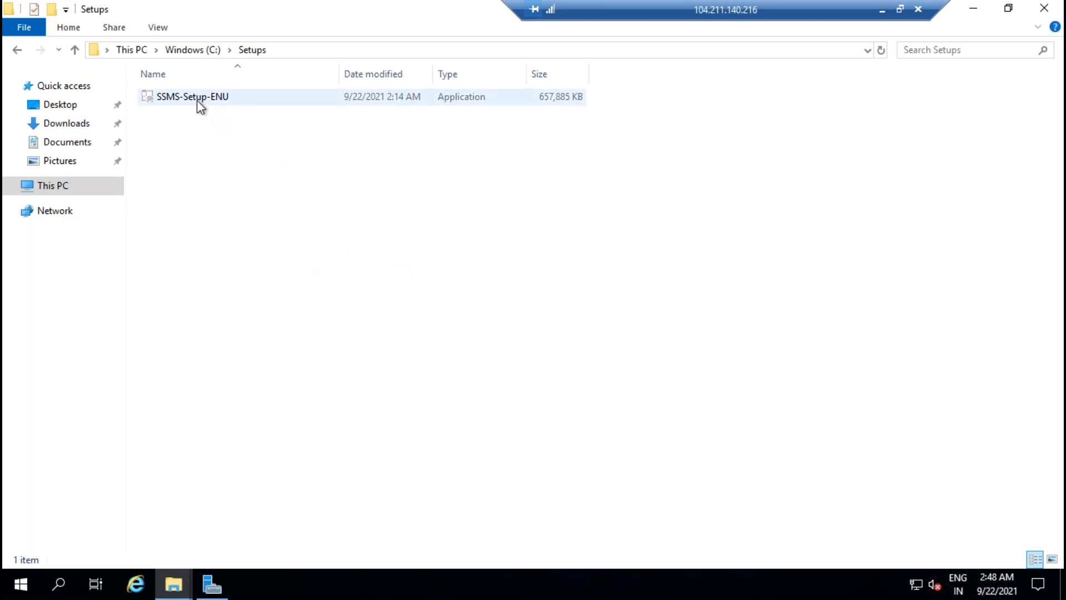
Step: Look over the programs under Microsoft SQL Server Tools 18 again, and go back to Server Manager's Local Server page
{"action": "left_click", "coordinate": [21, 587]}
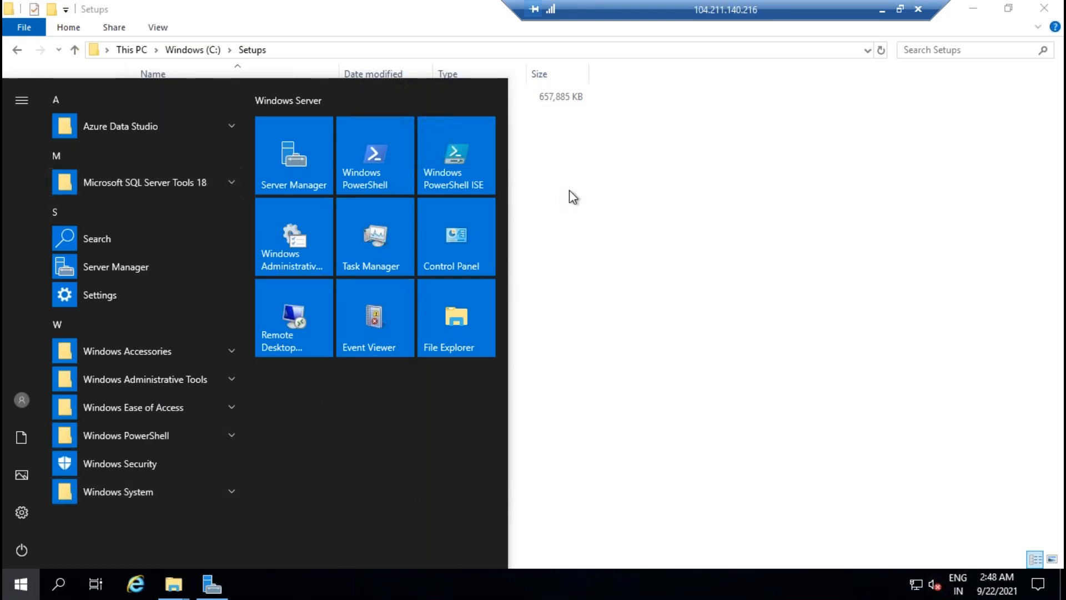
{"action": "left_click", "coordinate": [189, 182]}
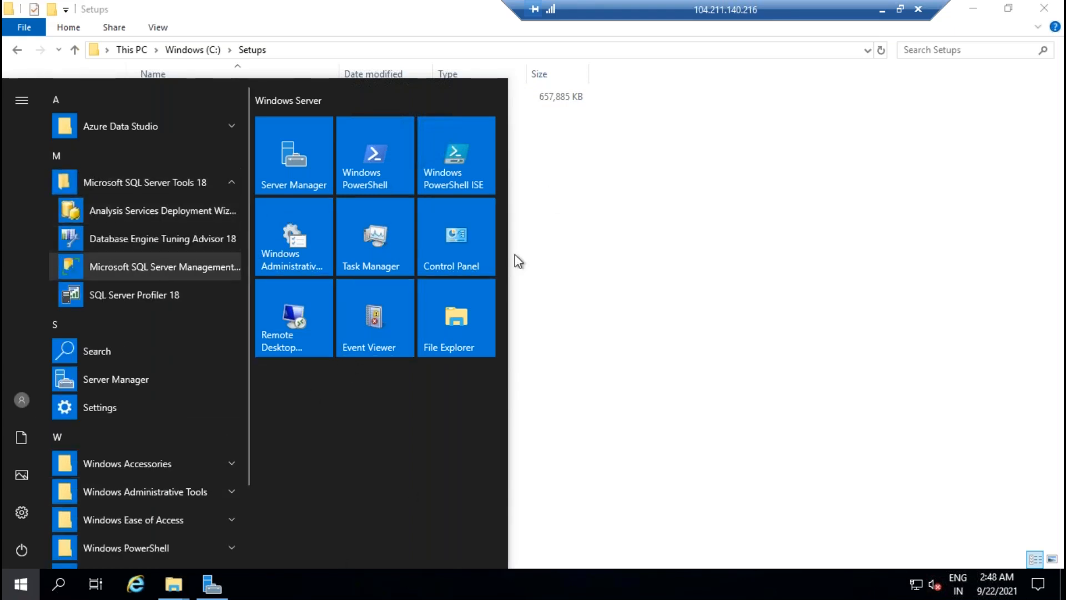
{"action": "left_click", "coordinate": [634, 225]}
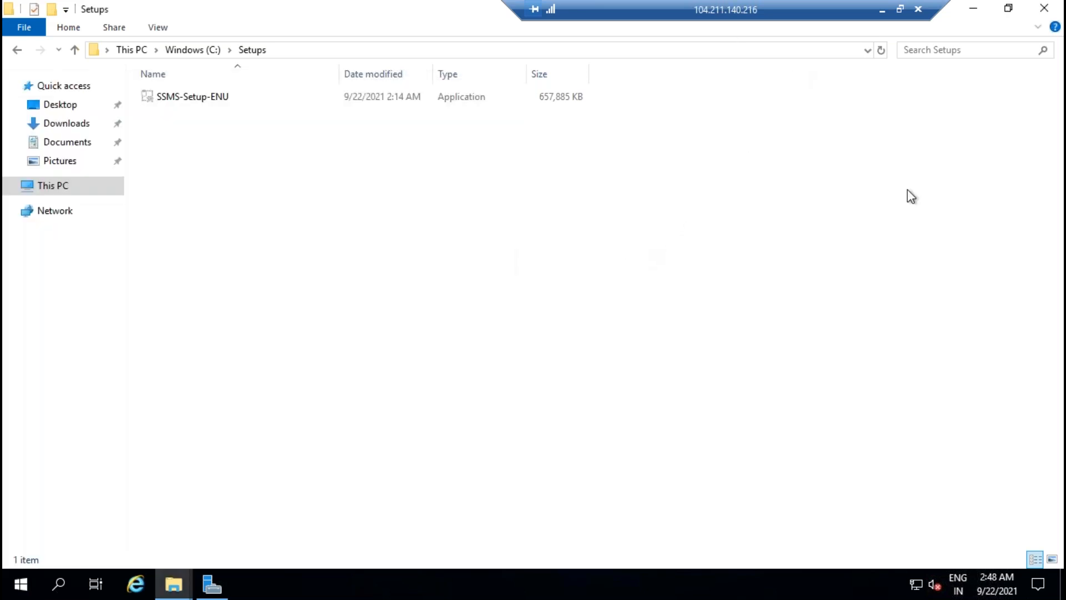
{"action": "left_click", "coordinate": [215, 588]}
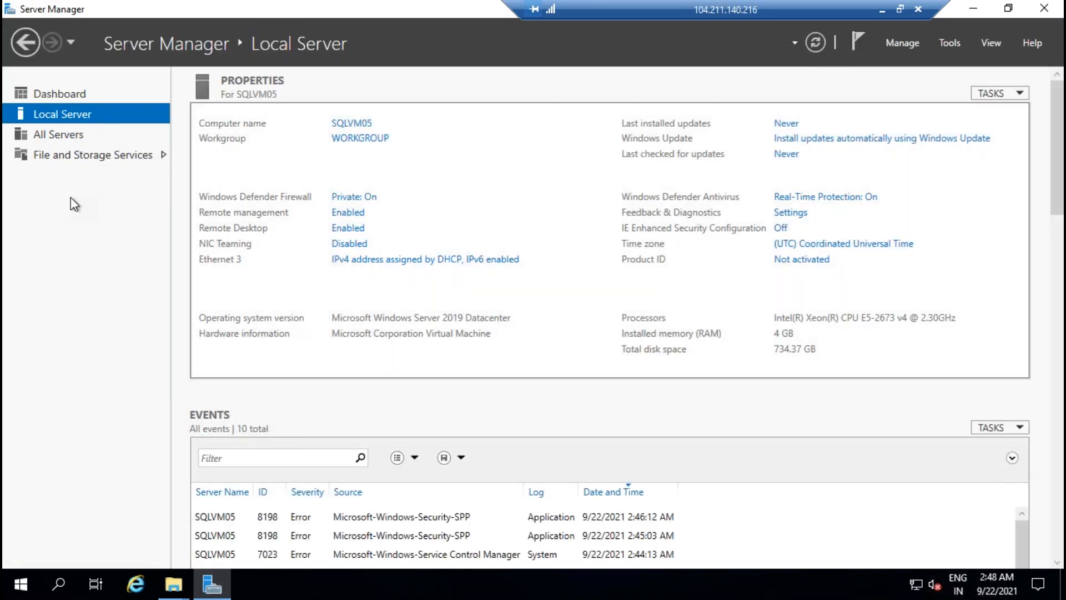
Step: Leave the remote session for the Azure portal and examine the SQLOS image's source virtual machine, OS disk and data disks
{"action": "mouse_move", "coordinate": [183, 589]}
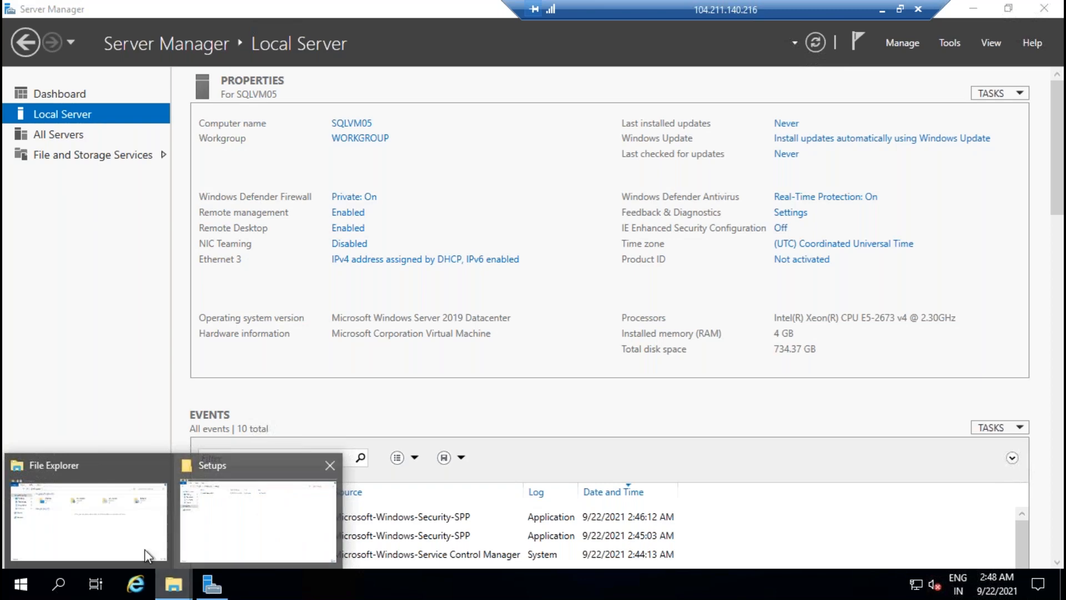
{"action": "left_click", "coordinate": [134, 530]}
{"action": "left_click", "coordinate": [887, 11]}
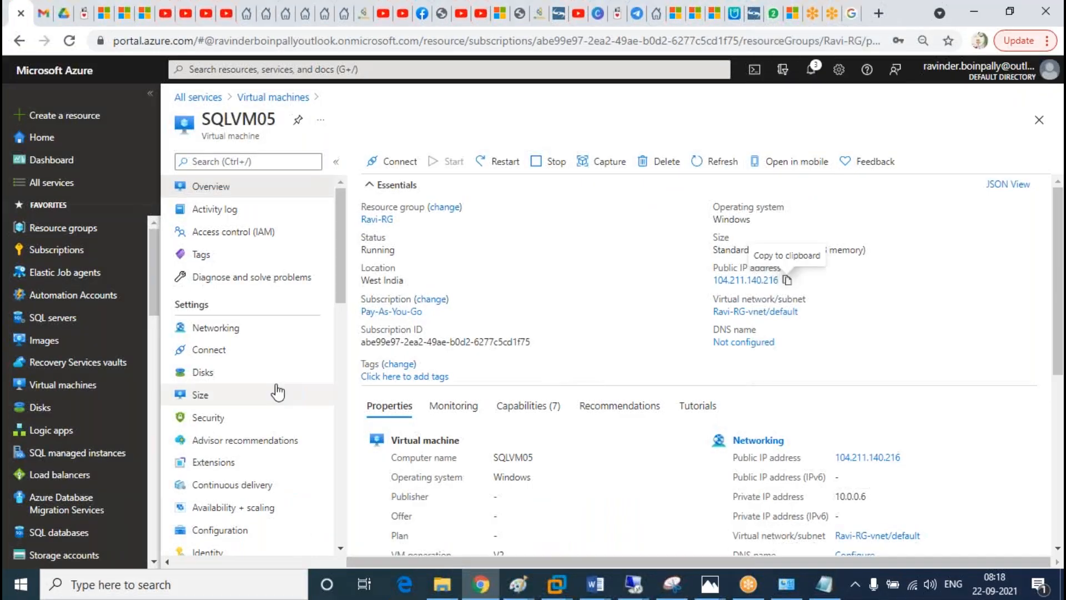
{"action": "left_click", "coordinate": [43, 341]}
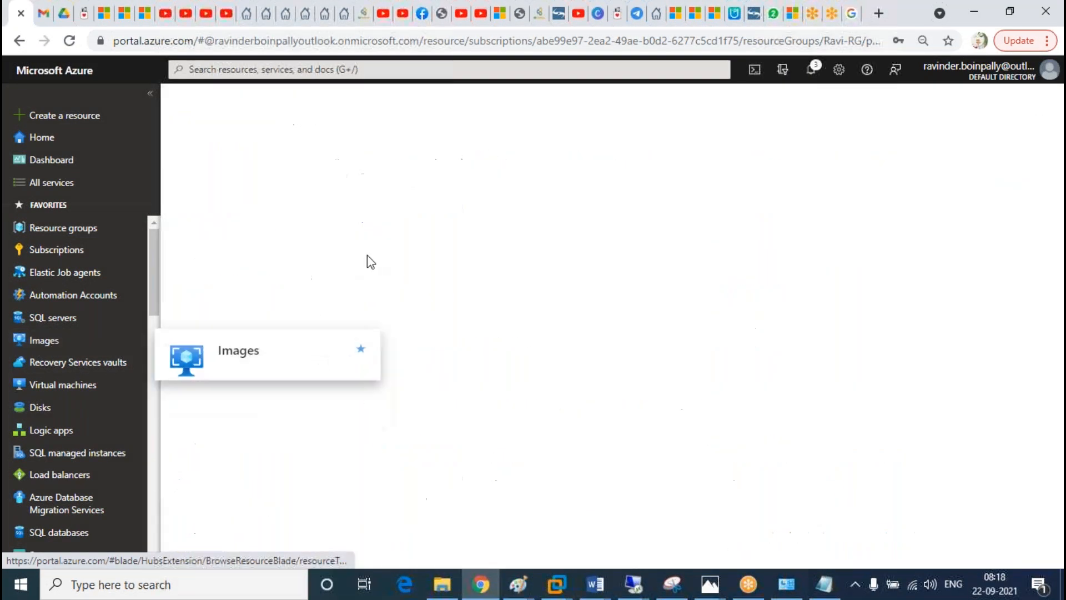
{"action": "left_click", "coordinate": [220, 275]}
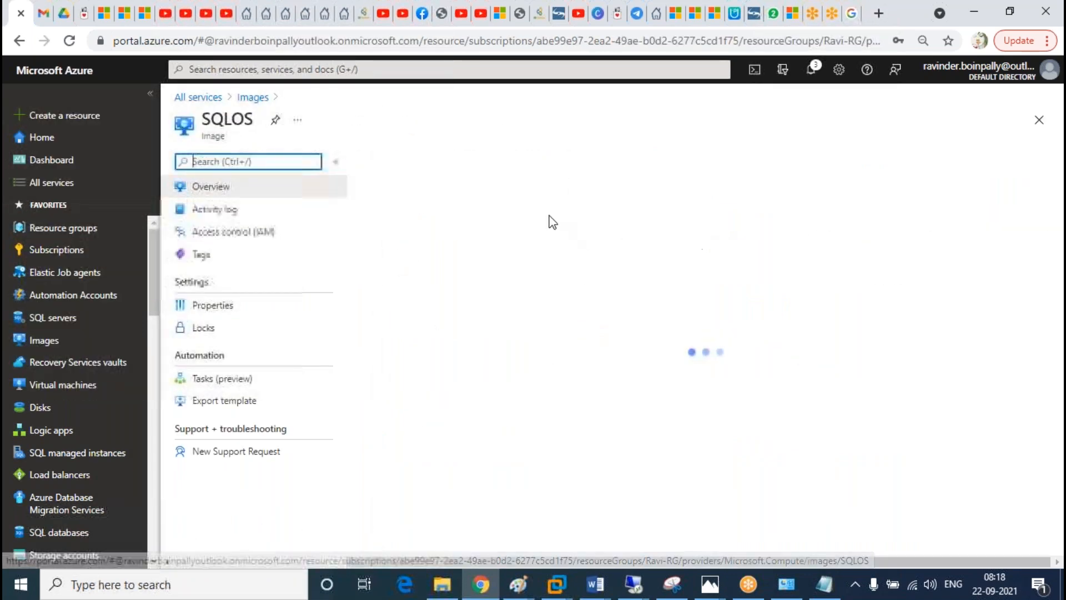
{"action": "scroll", "coordinate": [804, 381], "scroll_direction": "down", "scroll_amount": 3}
{"action": "scroll", "coordinate": [803, 381], "scroll_direction": "up", "scroll_amount": 3}
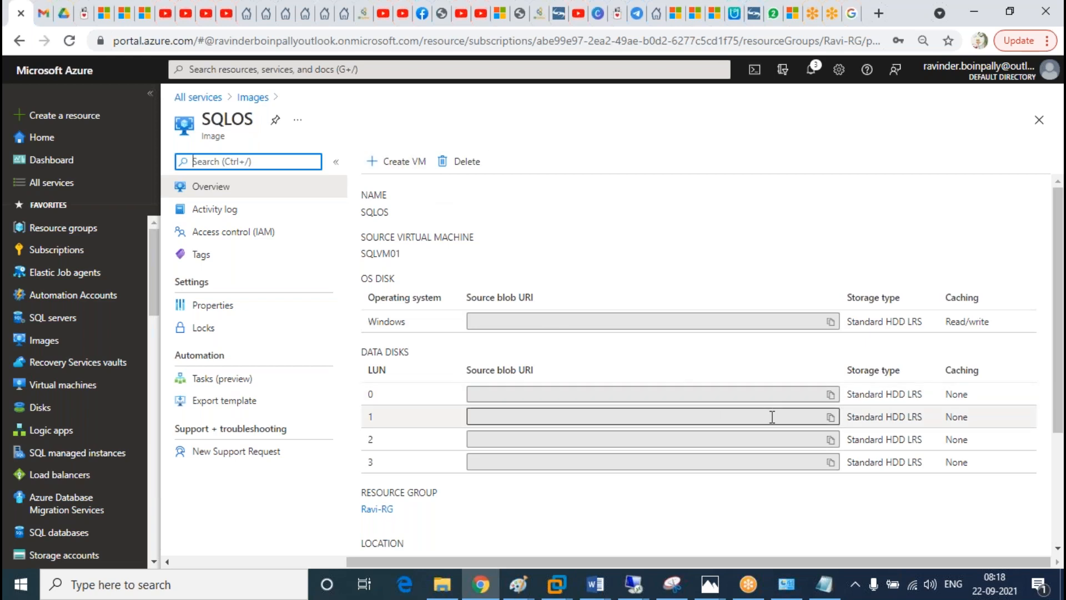
Step: Return to the 104.211.140.216 remote session and close both File Explorer windows and Server Manager
{"action": "mouse_move", "coordinate": [633, 584]}
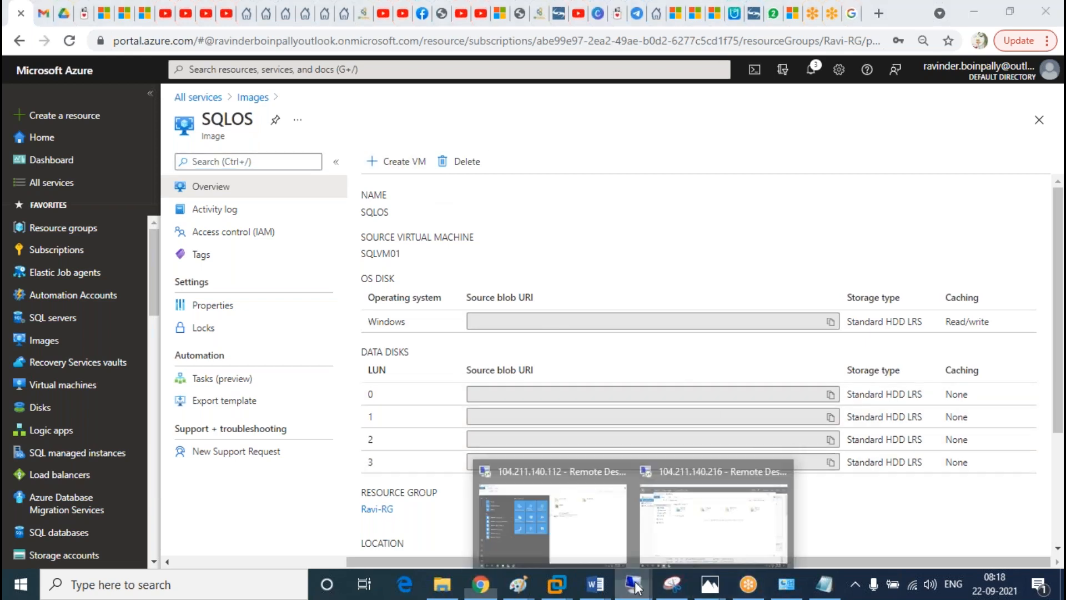
{"action": "left_click", "coordinate": [724, 517]}
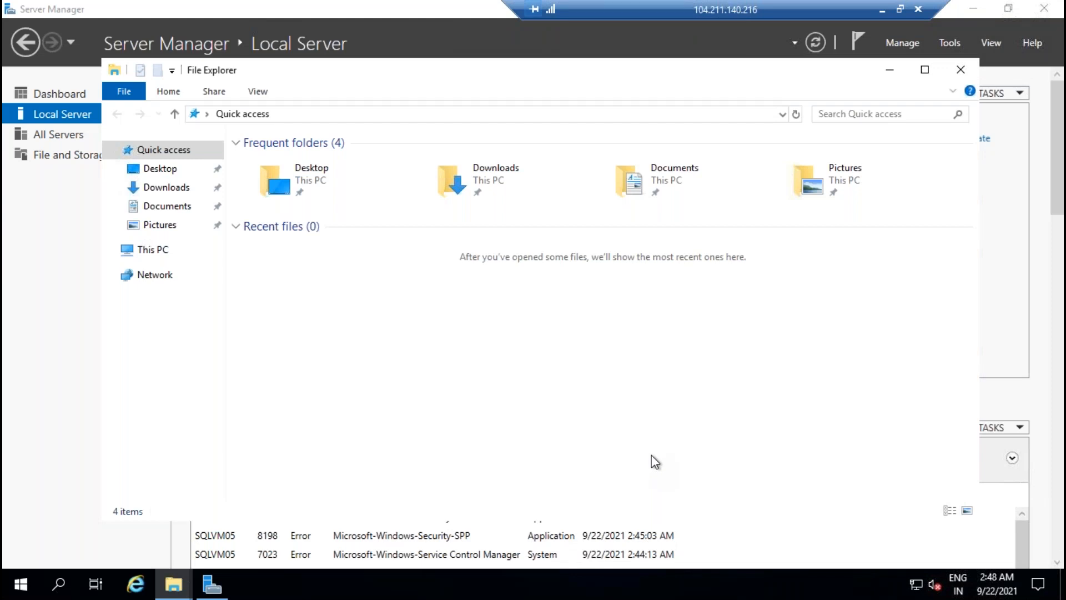
{"action": "left_click", "coordinate": [961, 71]}
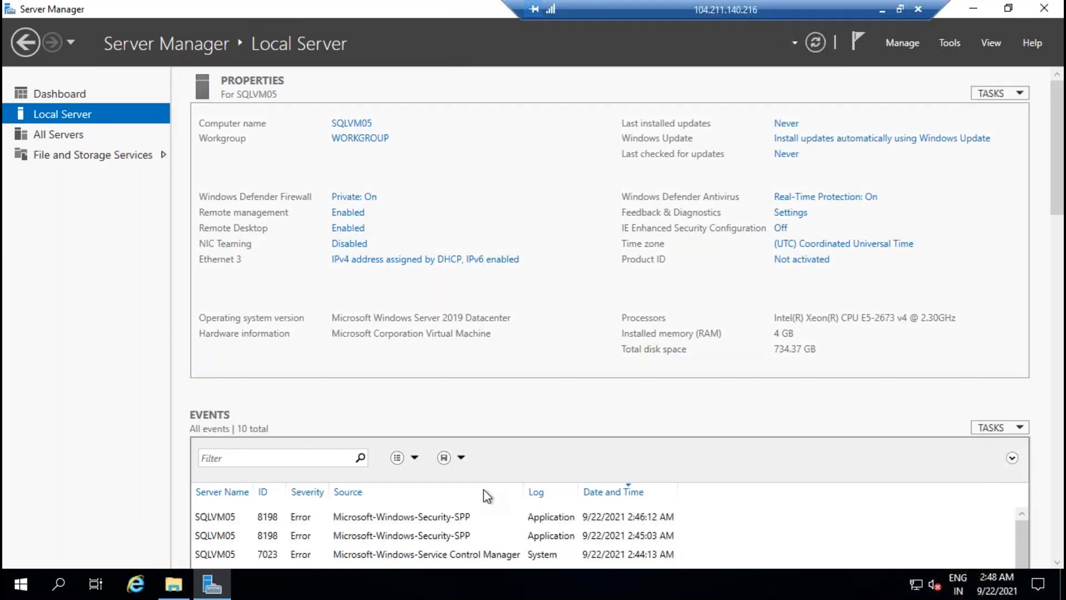
{"action": "left_click", "coordinate": [175, 589]}
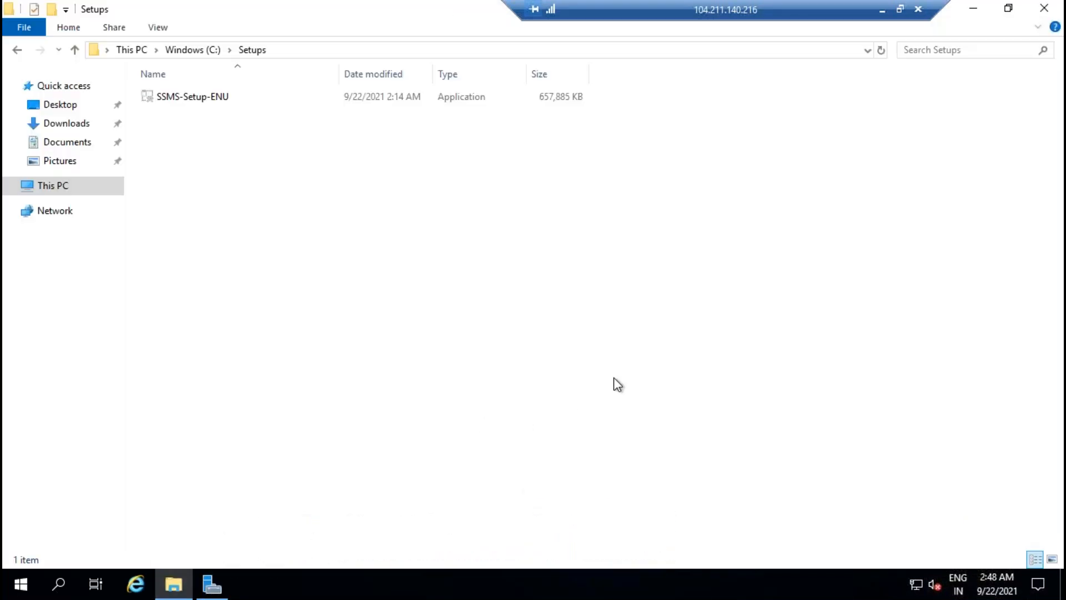
{"action": "left_click", "coordinate": [113, 191]}
{"action": "left_click", "coordinate": [1044, 7]}
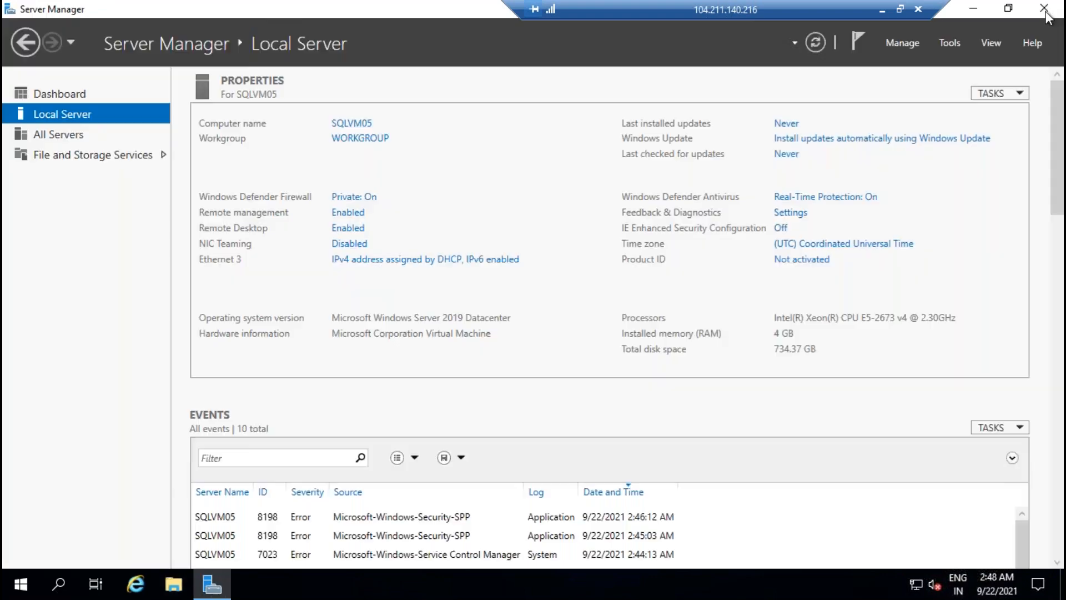
{"action": "left_click", "coordinate": [1043, 8]}
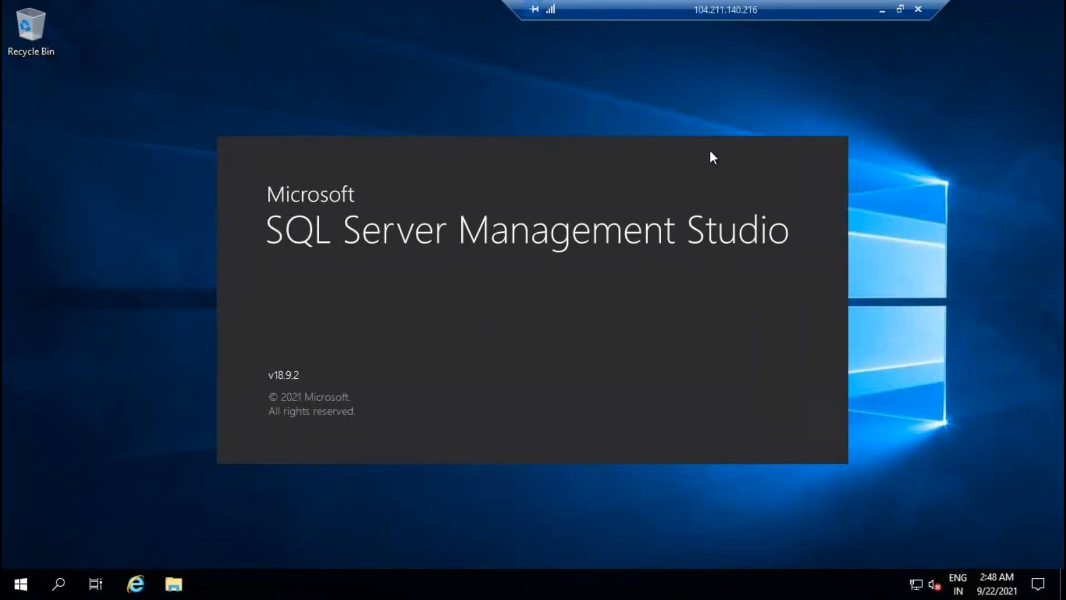
Step: Switch back to the Azure portal, delete the virtual machine SQLVM01, and refresh the virtual machines list
{"action": "left_click", "coordinate": [882, 11]}
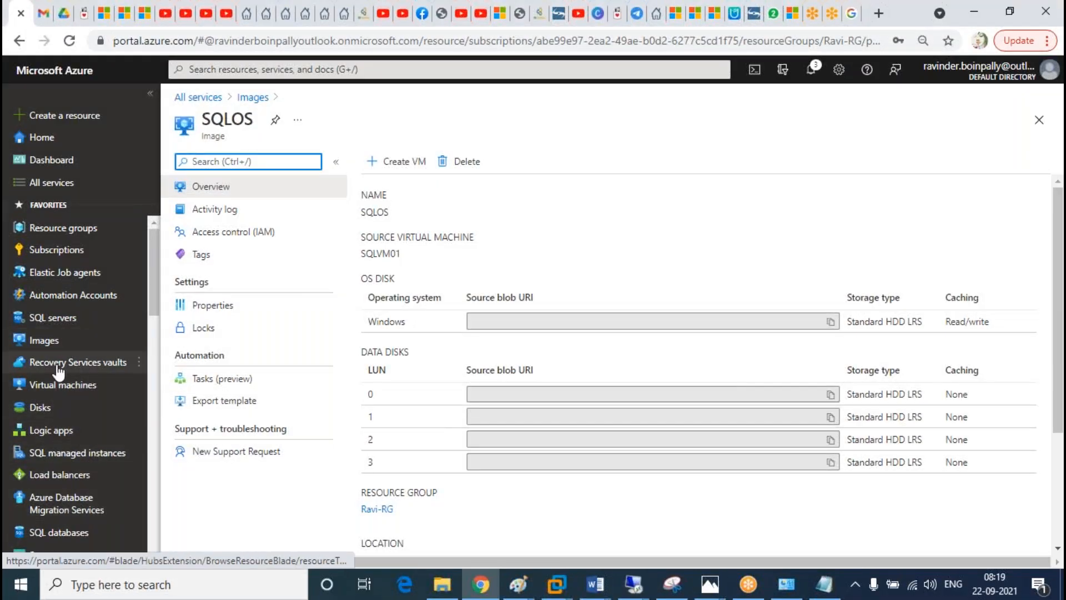
{"action": "left_click", "coordinate": [81, 385]}
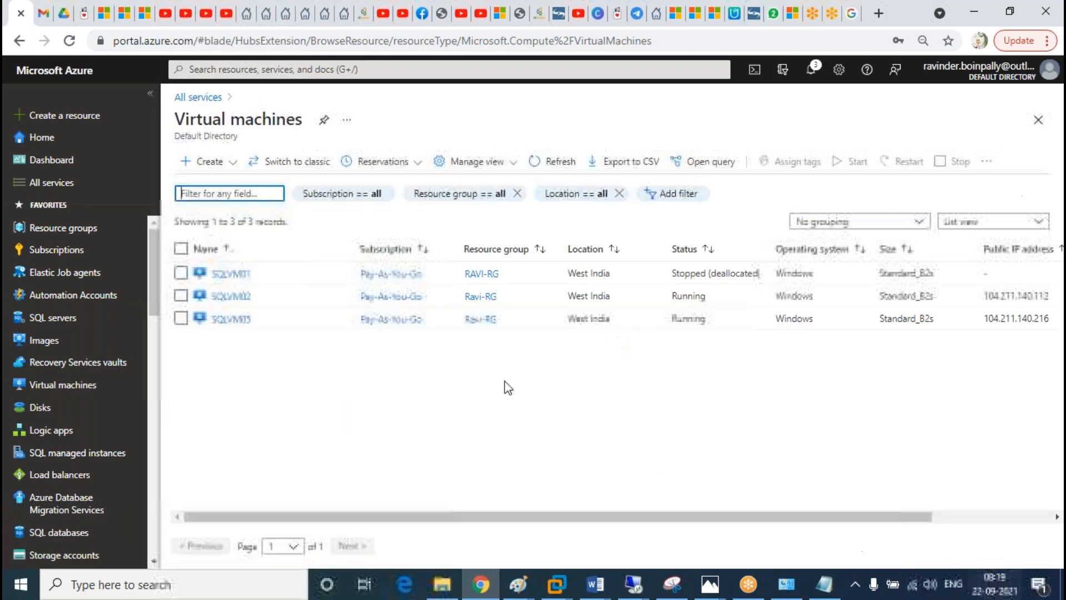
{"action": "left_click", "coordinate": [228, 274]}
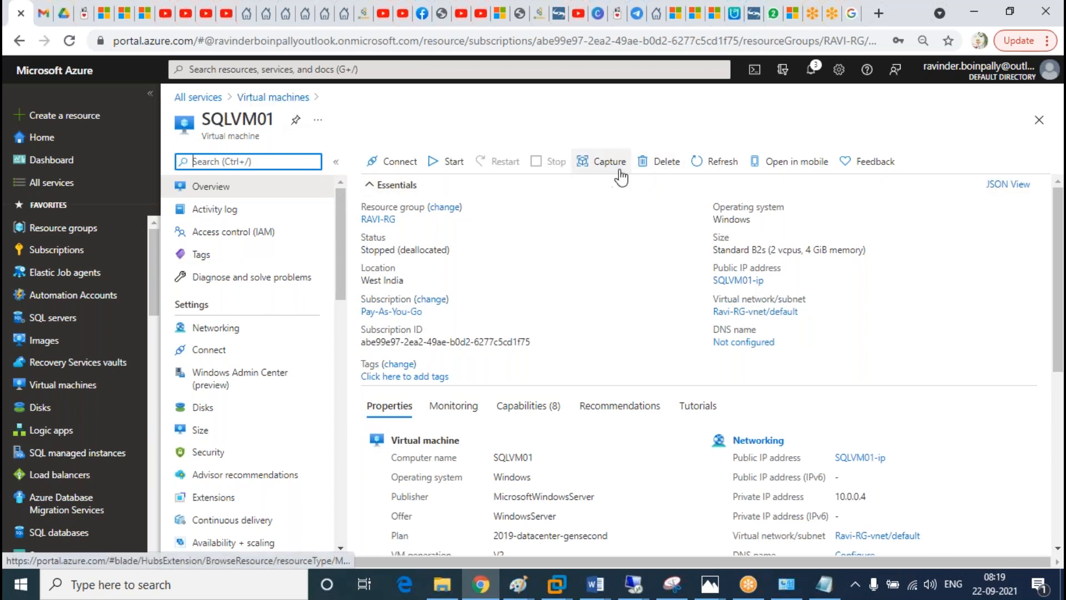
{"action": "left_click", "coordinate": [662, 162]}
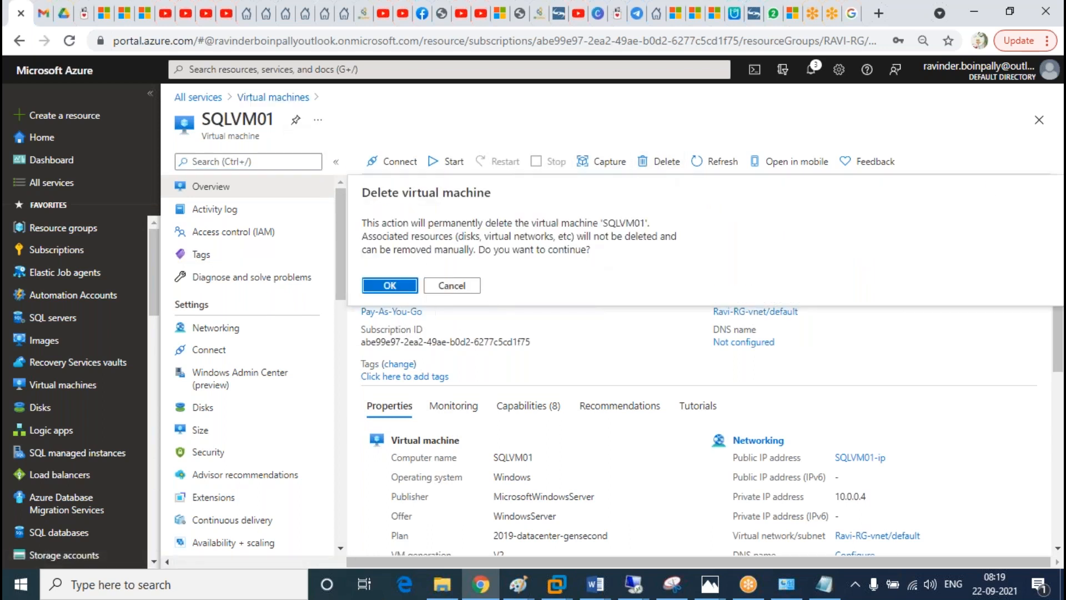
{"action": "left_click", "coordinate": [390, 286]}
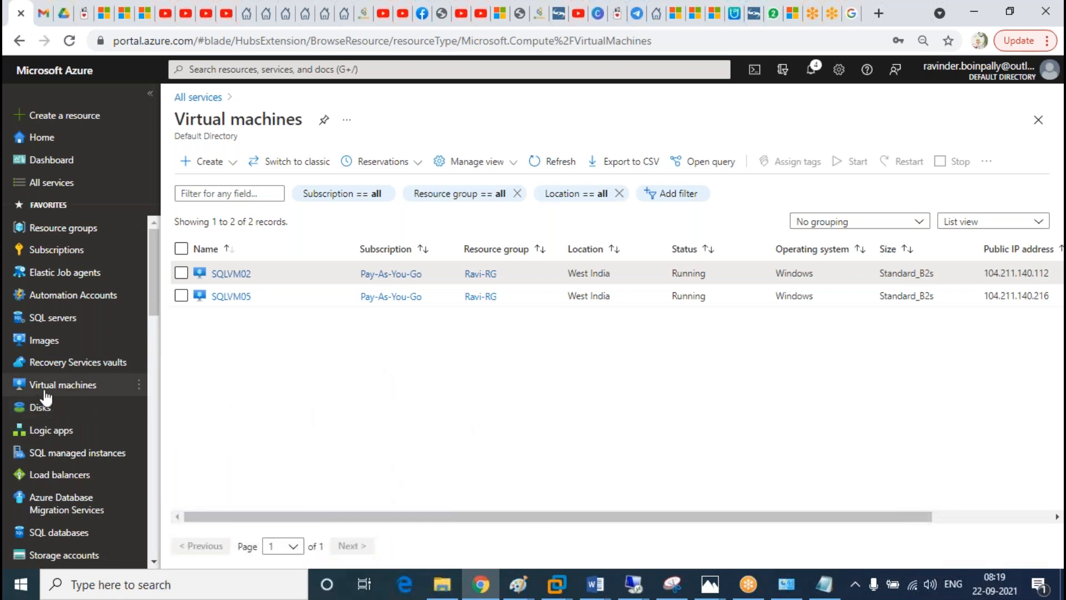
{"action": "mouse_move", "coordinate": [46, 396]}
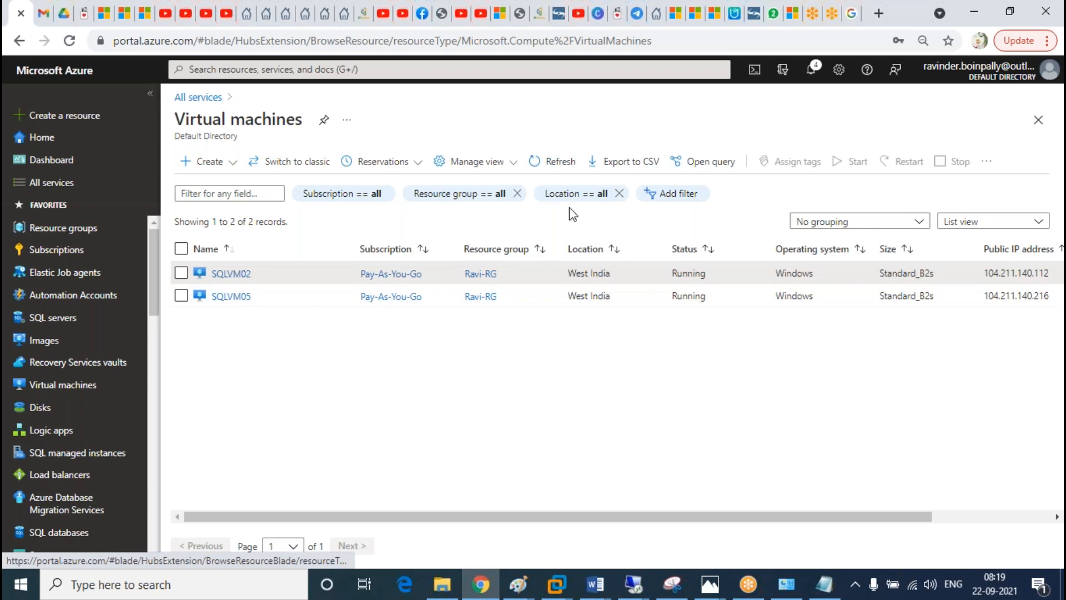
{"action": "left_click", "coordinate": [558, 162]}
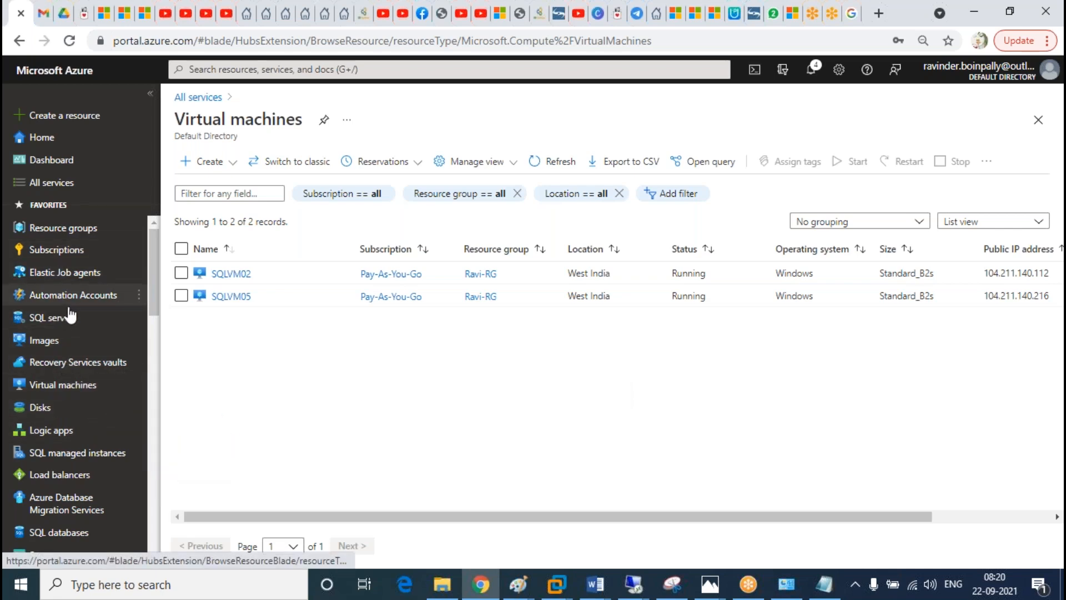
Step: Delete the unattached disks sqlvm01_data1 and sqlvm01_install_drive
{"action": "left_click", "coordinate": [39, 407]}
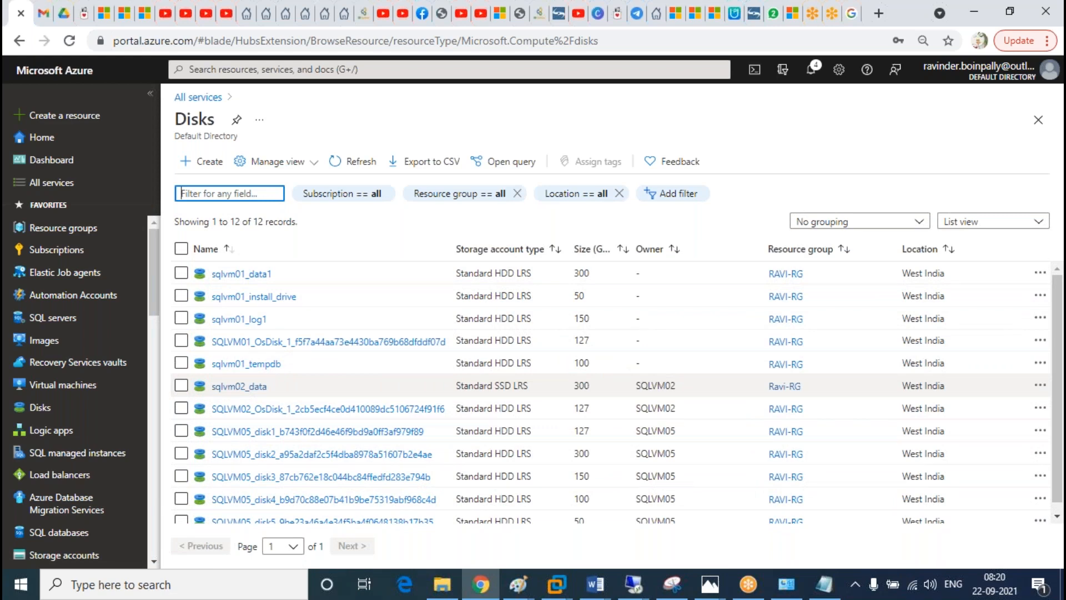
{"action": "left_click", "coordinate": [257, 274]}
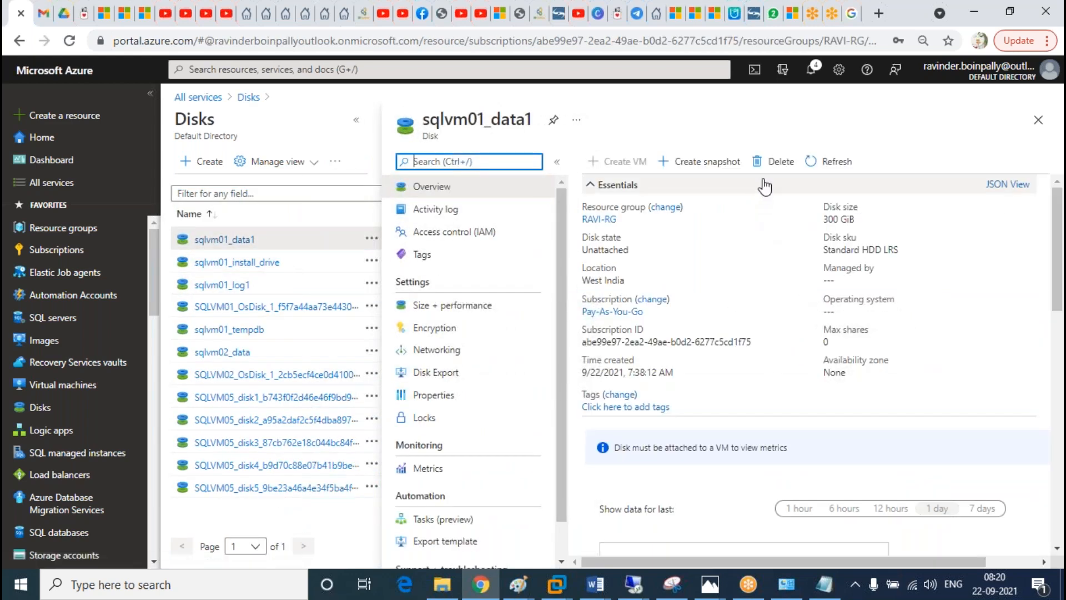
{"action": "left_click", "coordinate": [780, 162]}
{"action": "left_click", "coordinate": [610, 239]}
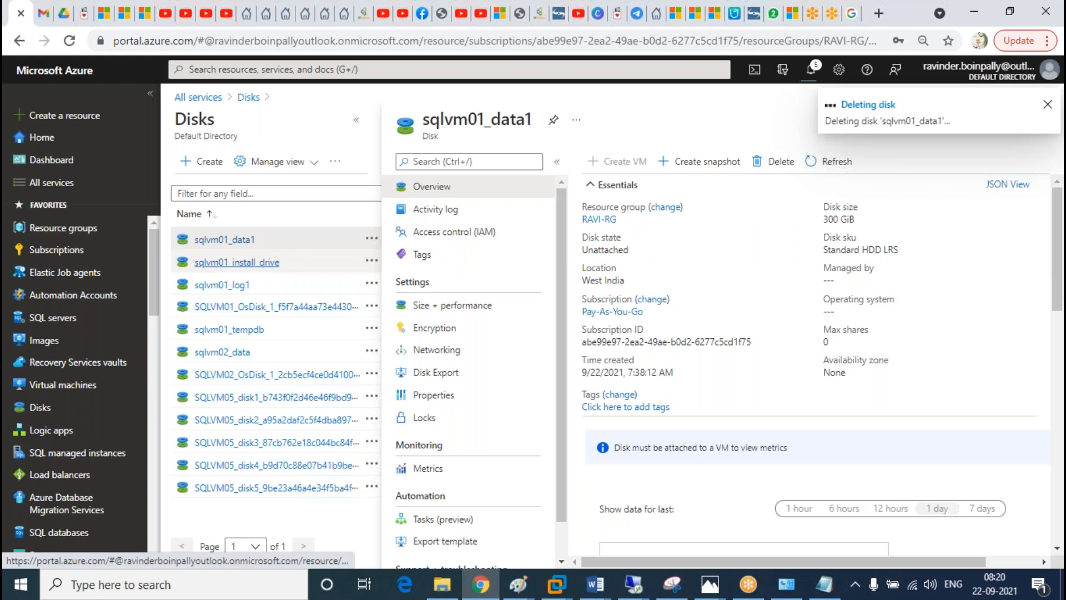
{"action": "left_click", "coordinate": [255, 272]}
{"action": "left_click", "coordinate": [784, 168]}
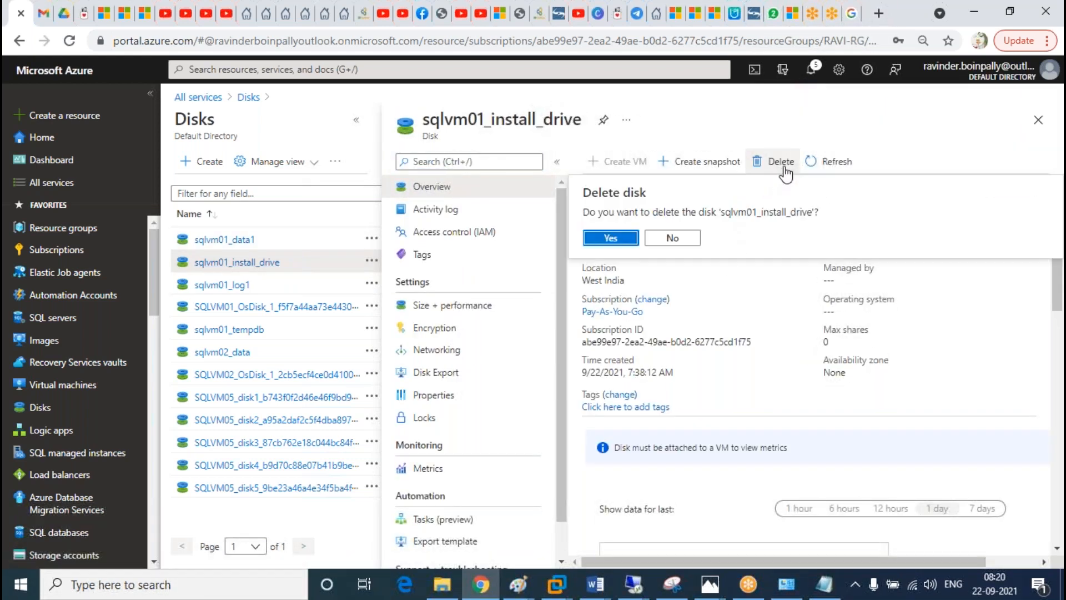
{"action": "left_click", "coordinate": [617, 240]}
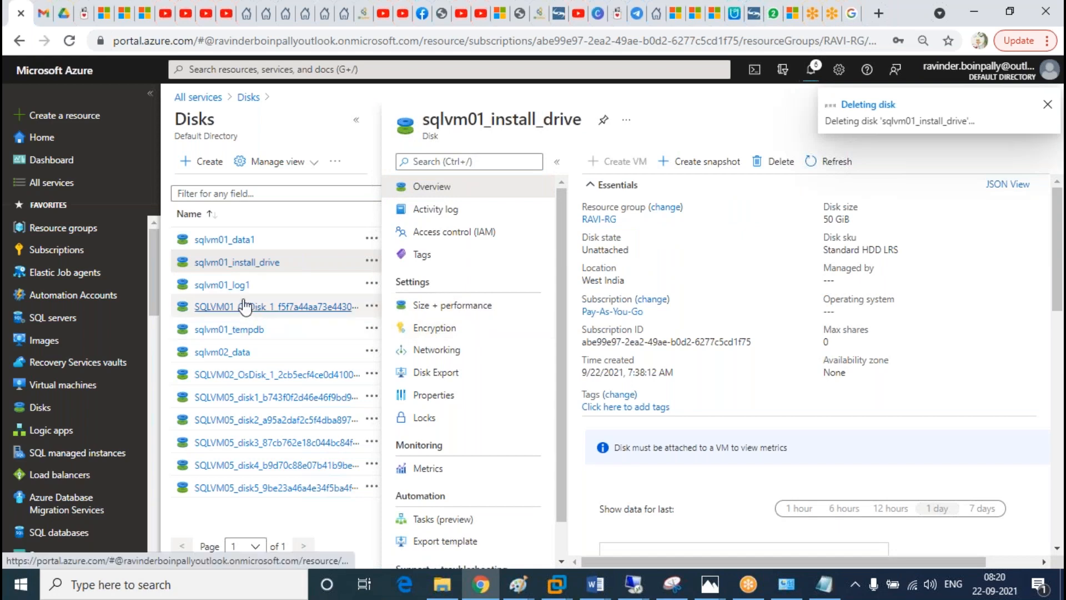
Step: Delete the sqlvm01_log1 disk and the SQLVM01 OS disk
{"action": "left_click", "coordinate": [220, 285]}
{"action": "left_click", "coordinate": [777, 161]}
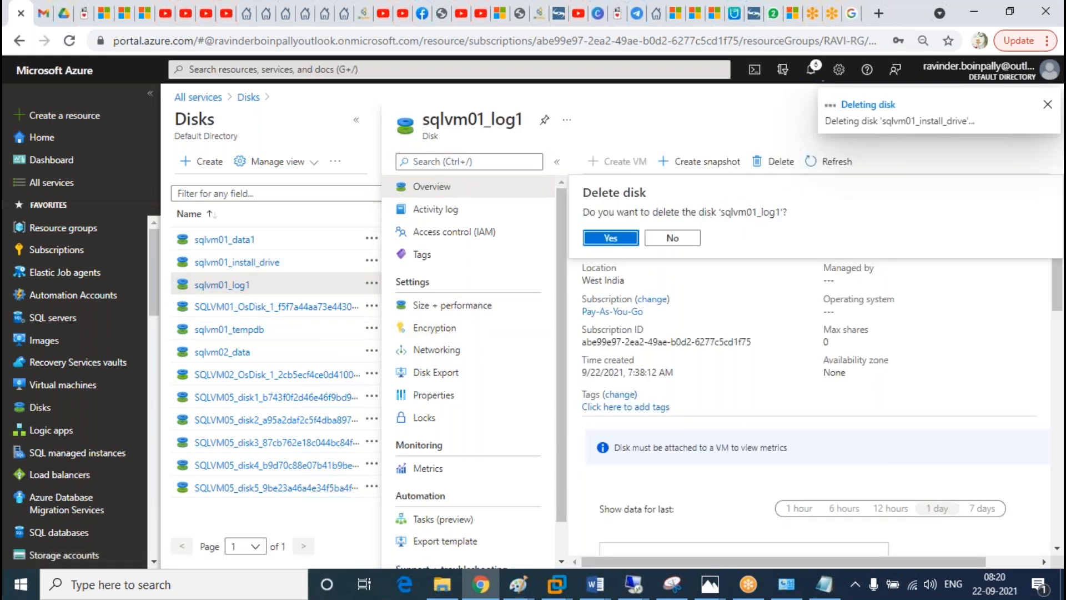
{"action": "left_click", "coordinate": [611, 239]}
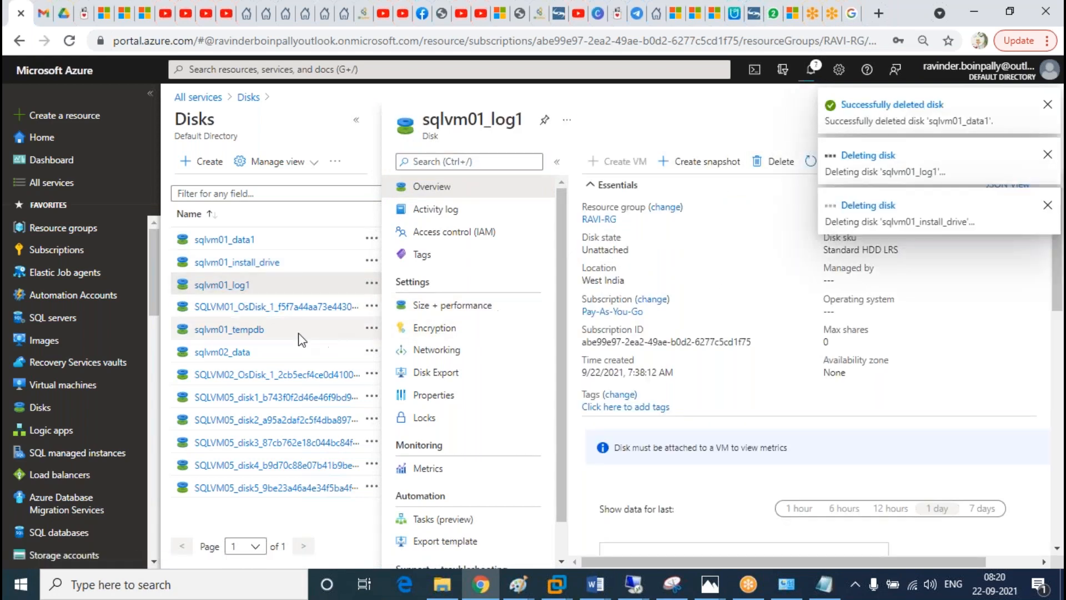
{"action": "left_click", "coordinate": [271, 310]}
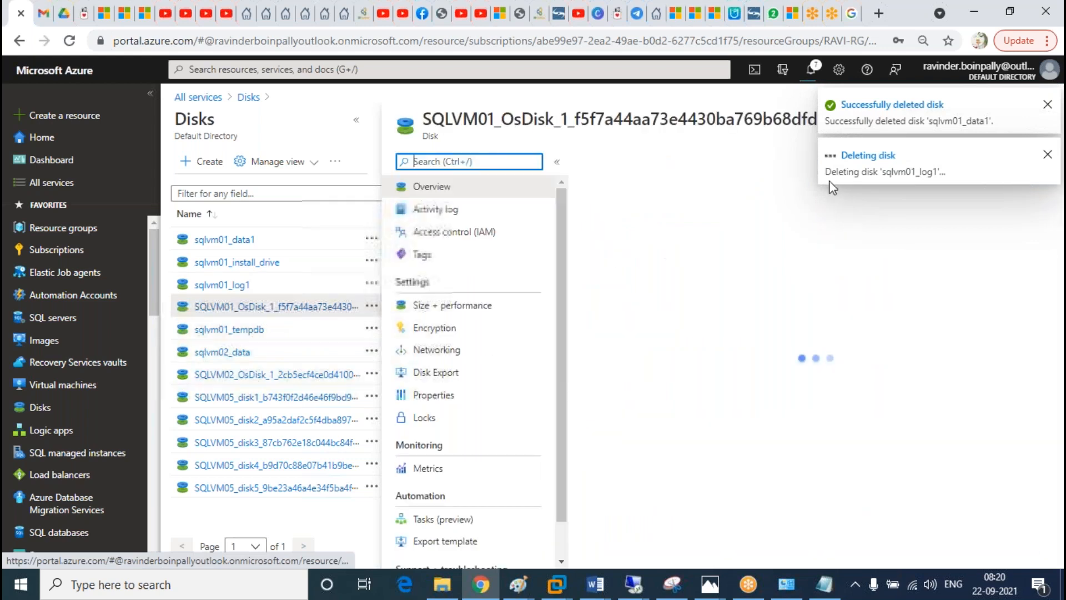
{"action": "left_click", "coordinate": [776, 161]}
{"action": "left_click", "coordinate": [620, 240]}
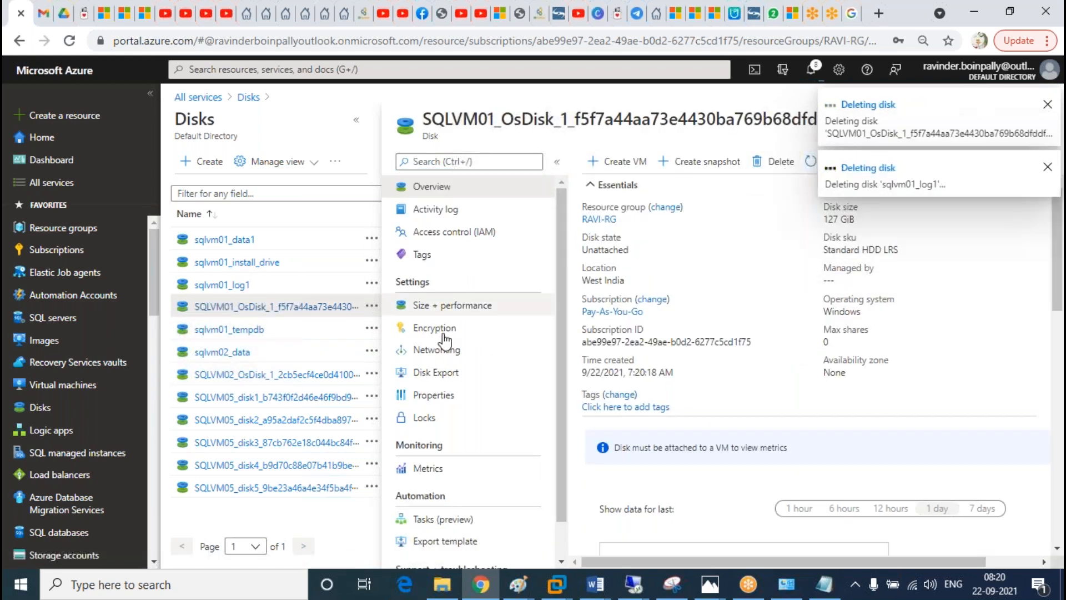
Step: Delete the sqlvm01_tempdb disk
{"action": "left_click", "coordinate": [251, 331]}
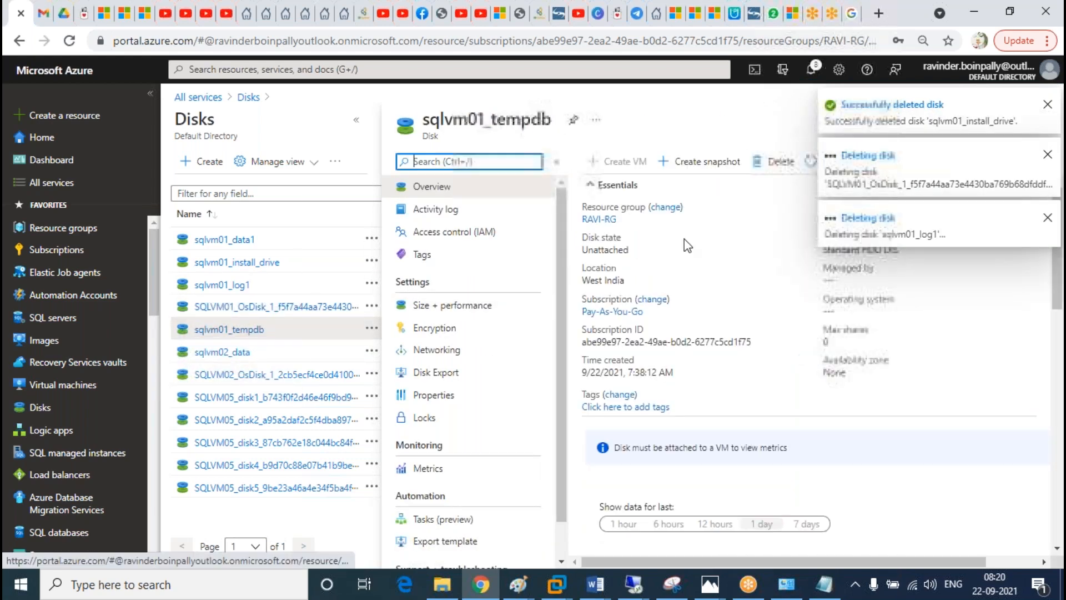
{"action": "left_click", "coordinate": [779, 162]}
{"action": "left_click", "coordinate": [613, 238]}
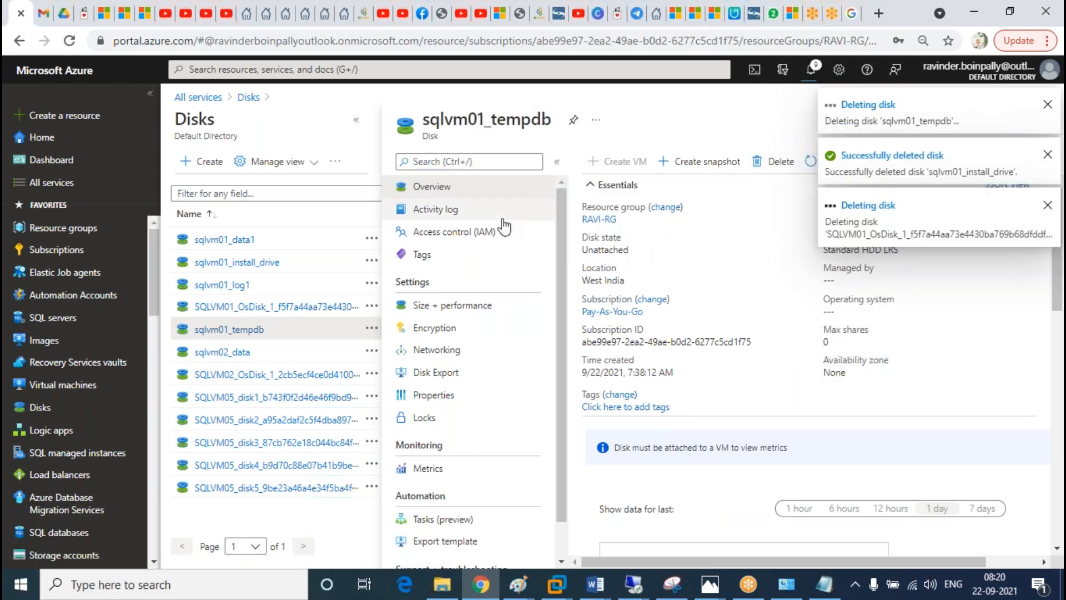
Step: Return to the full Disks list and refresh it repeatedly to check whether the deleted SQLVM01 disks are gone
{"action": "left_click", "coordinate": [248, 98]}
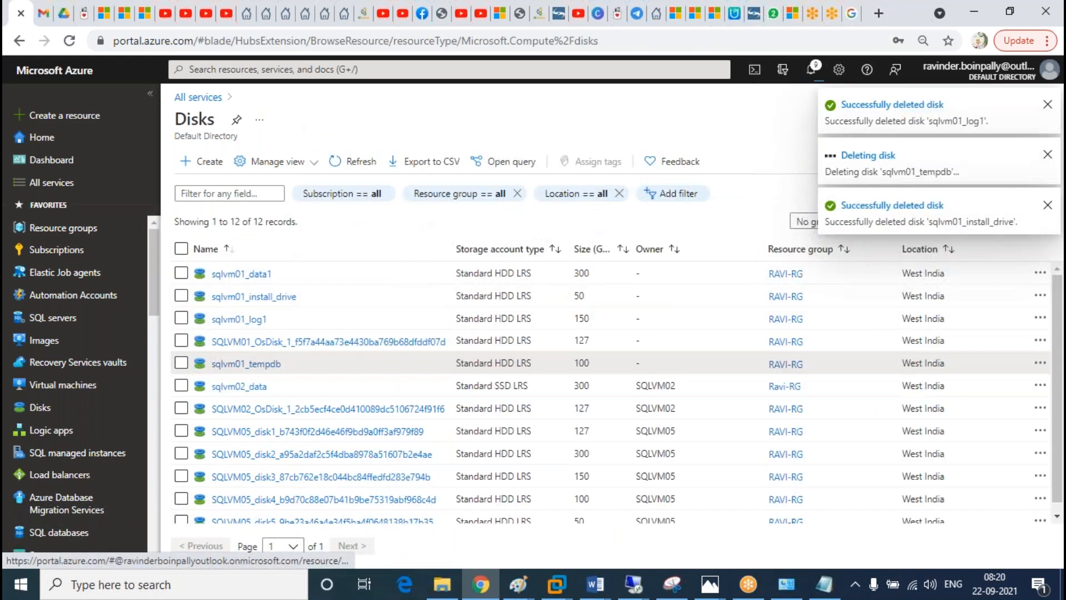
{"action": "left_click", "coordinate": [355, 161]}
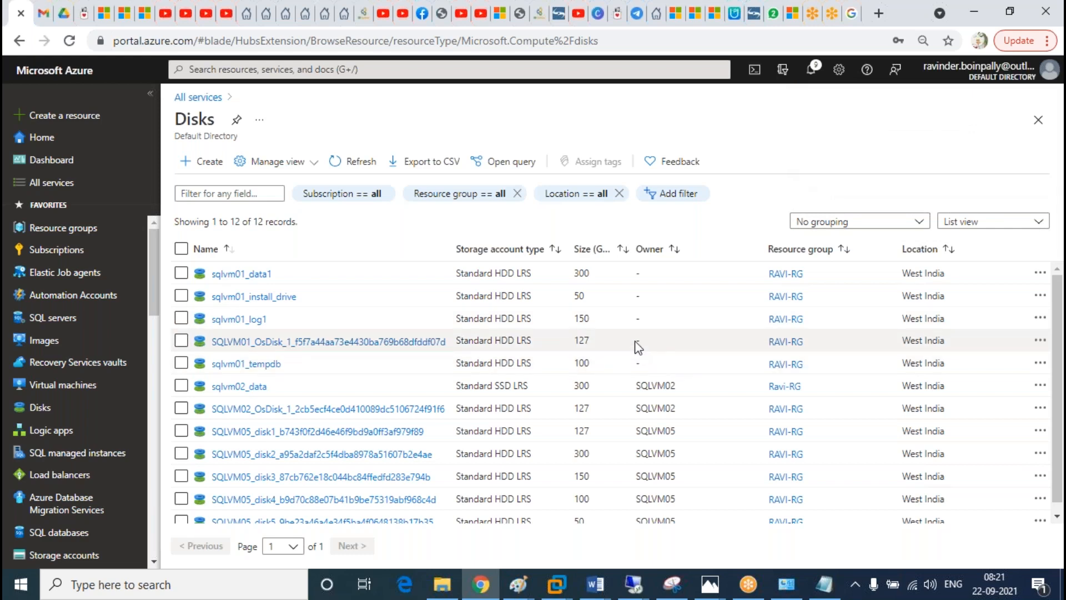
{"action": "left_click", "coordinate": [360, 160]}
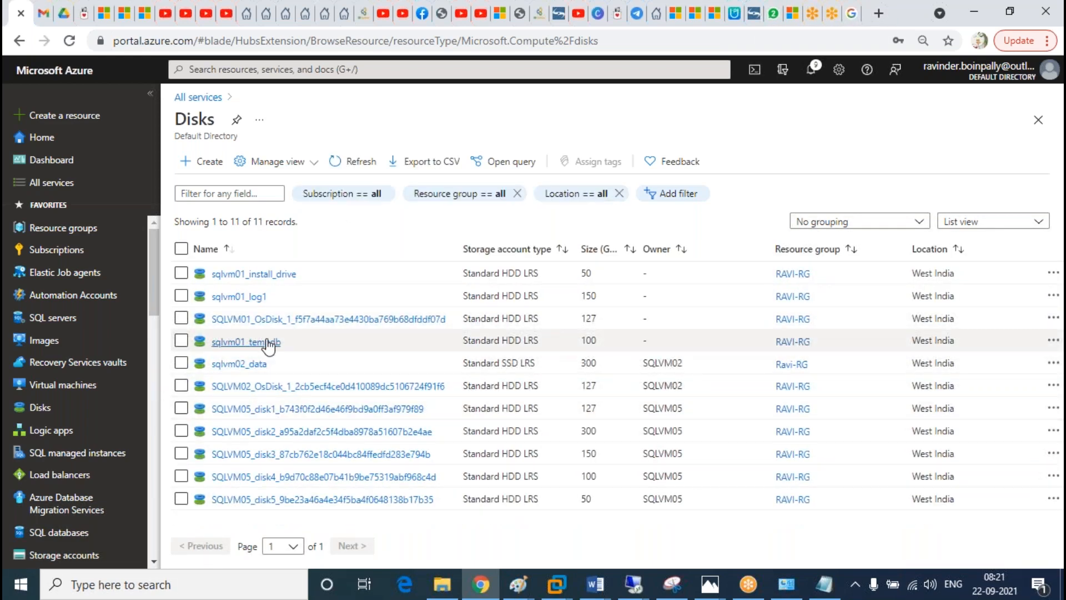
{"action": "left_click", "coordinate": [360, 161]}
{"action": "left_click", "coordinate": [355, 161]}
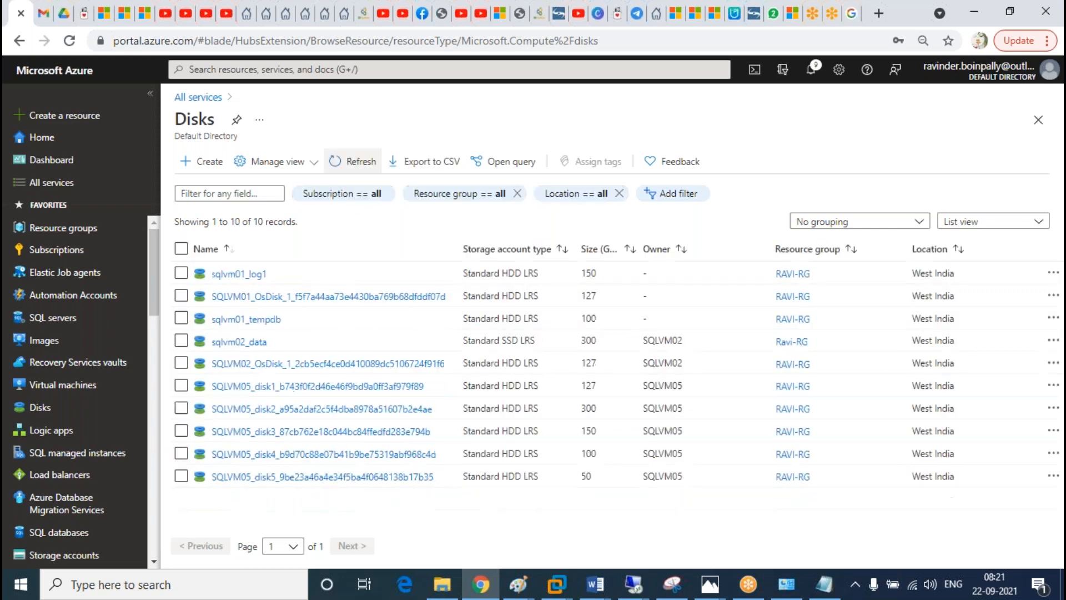
{"action": "left_click", "coordinate": [355, 161]}
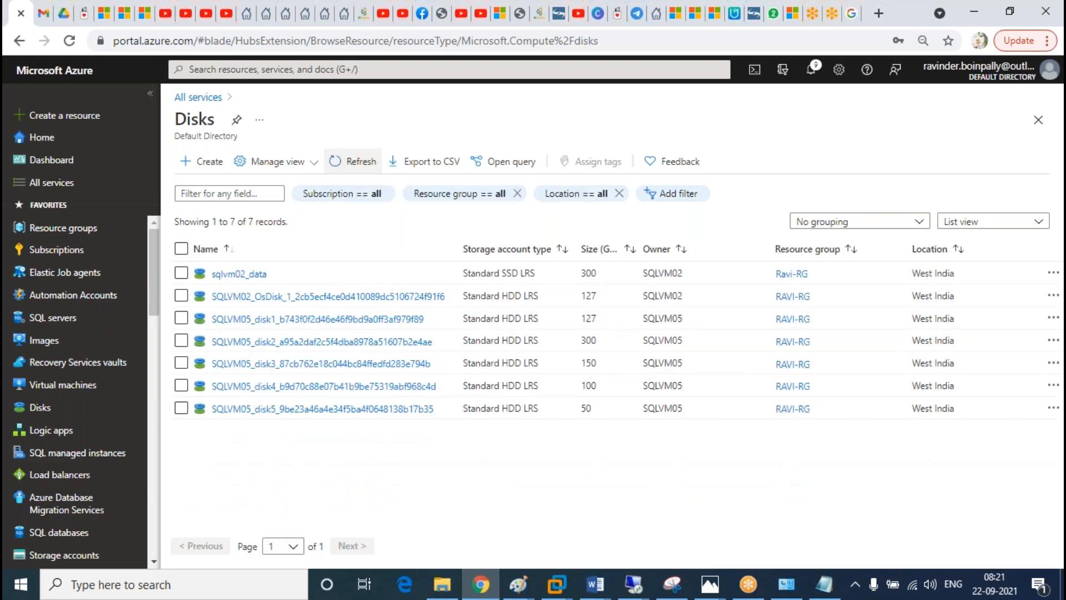
{"action": "left_click", "coordinate": [1043, 204]}
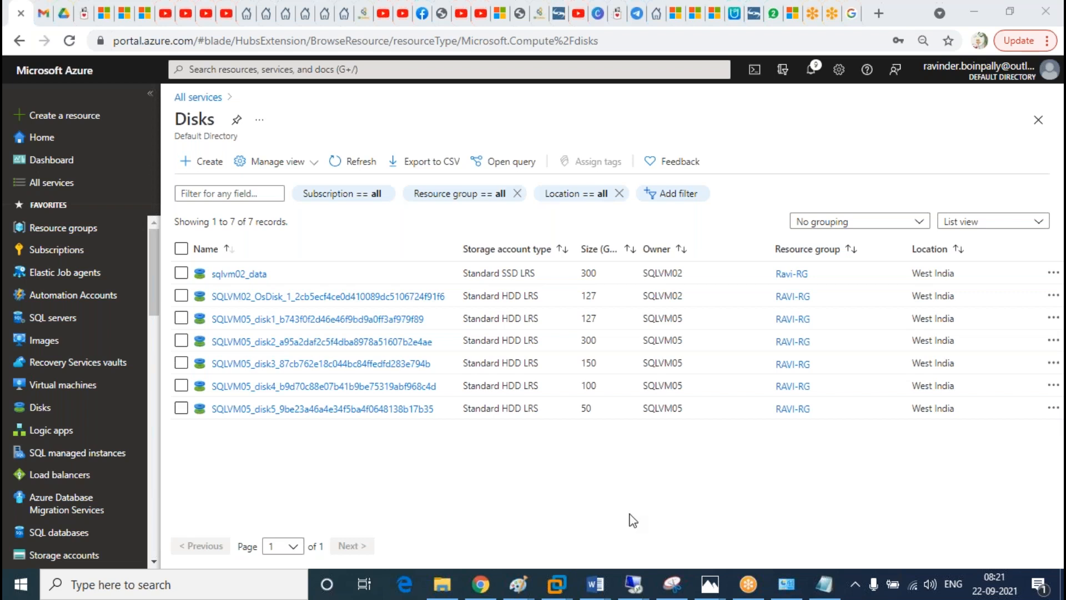
Step: Reorder the portal favorites so that Public IP addresses sits directly below Disks
{"action": "left_click", "coordinate": [539, 497]}
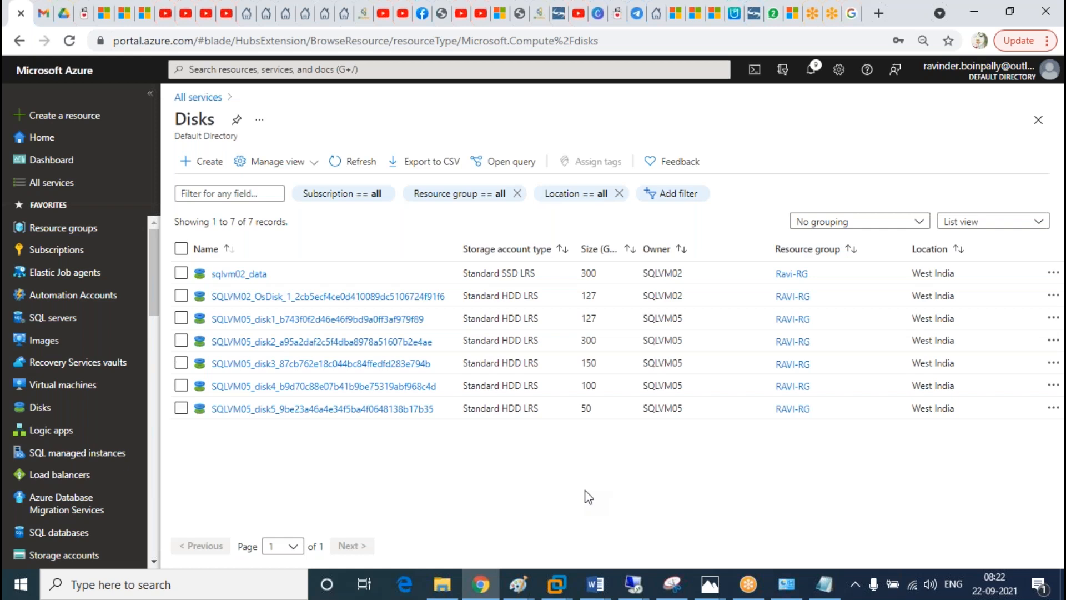
{"action": "scroll", "coordinate": [83, 383], "scroll_direction": "down", "scroll_amount": 3}
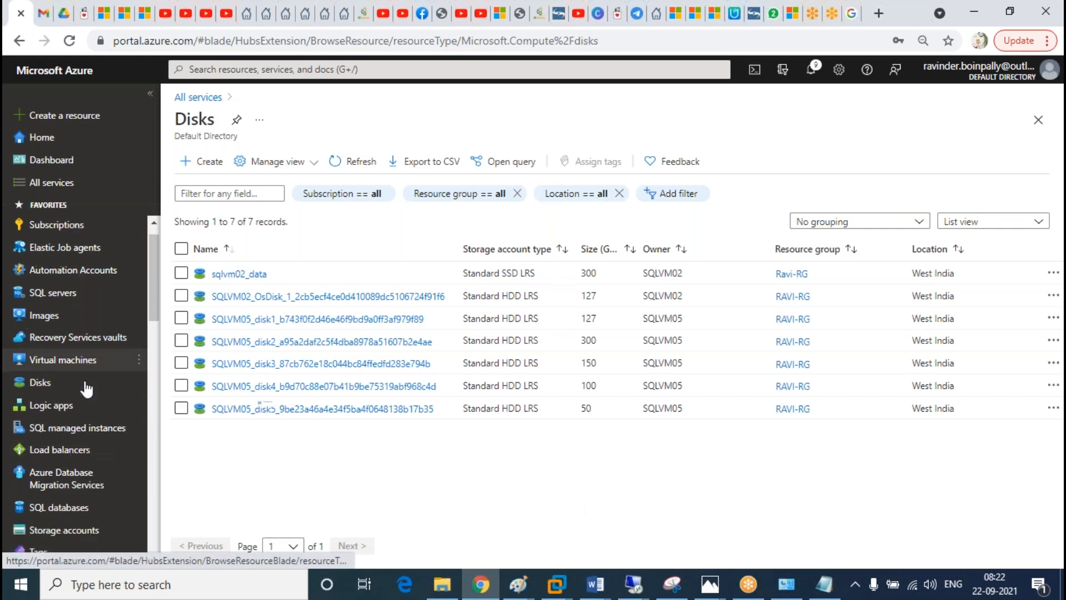
{"action": "scroll", "coordinate": [63, 421], "scroll_direction": "down", "scroll_amount": 3}
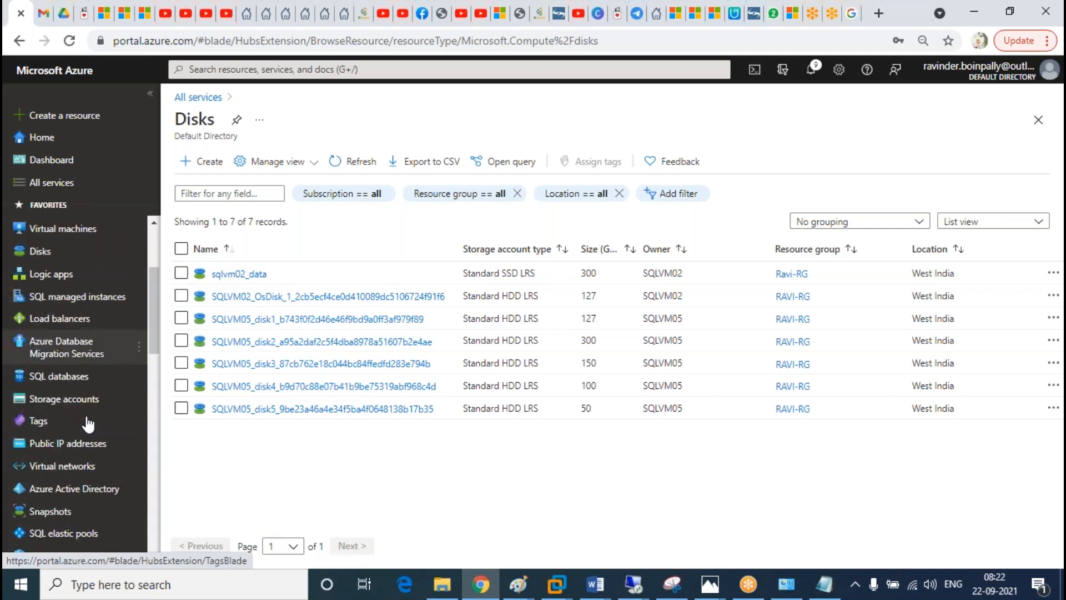
{"action": "left_click_drag", "start_coordinate": [92, 457], "coordinate": [79, 272]}
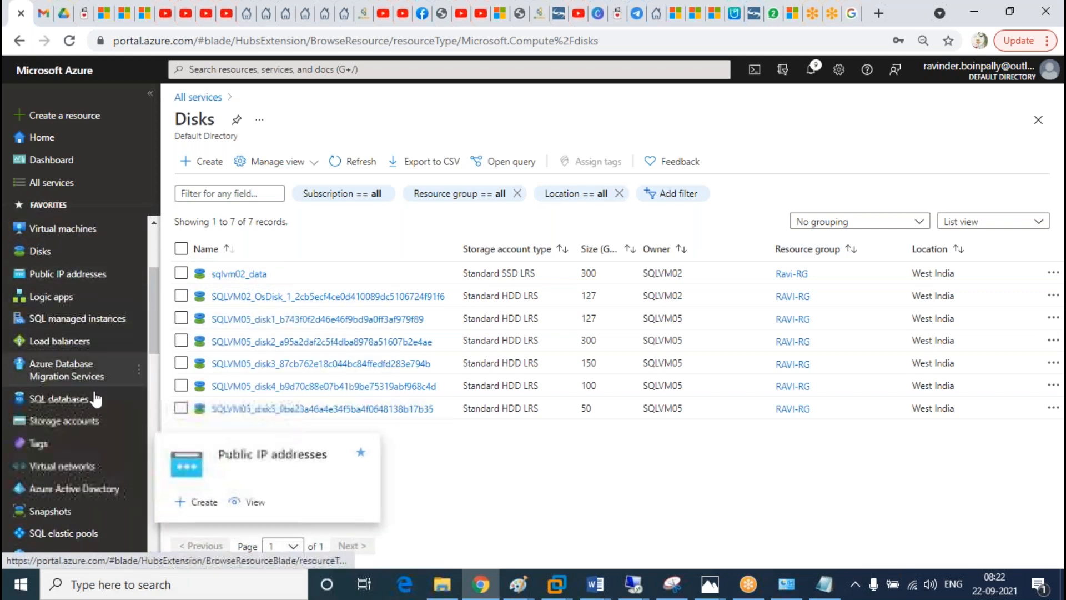
{"action": "scroll", "coordinate": [91, 416], "scroll_direction": "up", "scroll_amount": 5}
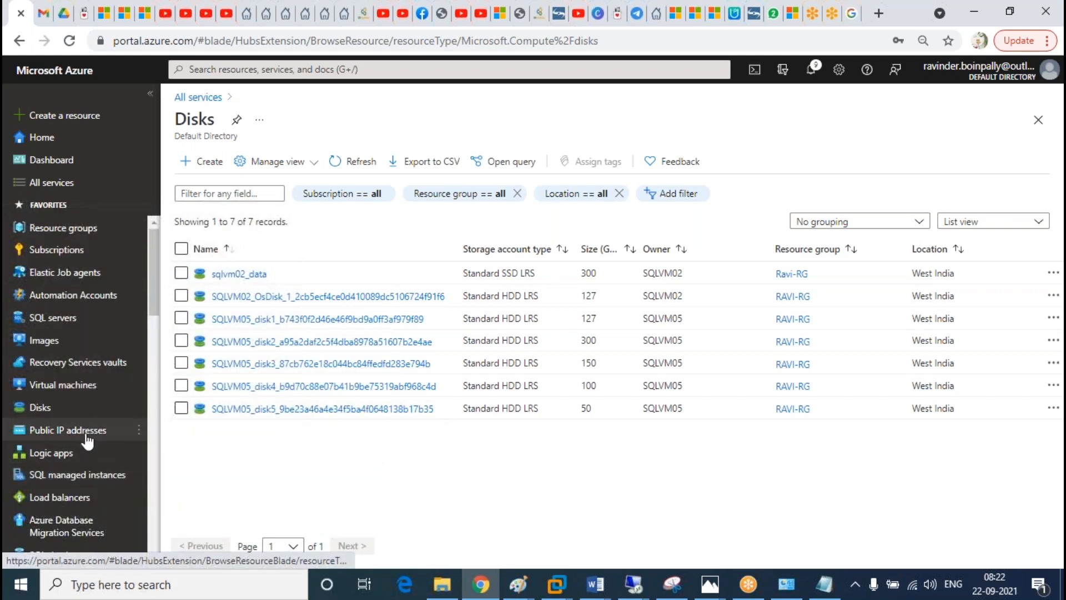
Step: Try to delete the public IP address SQLVM01-ip and dismiss the resulting notification
{"action": "left_click", "coordinate": [95, 429]}
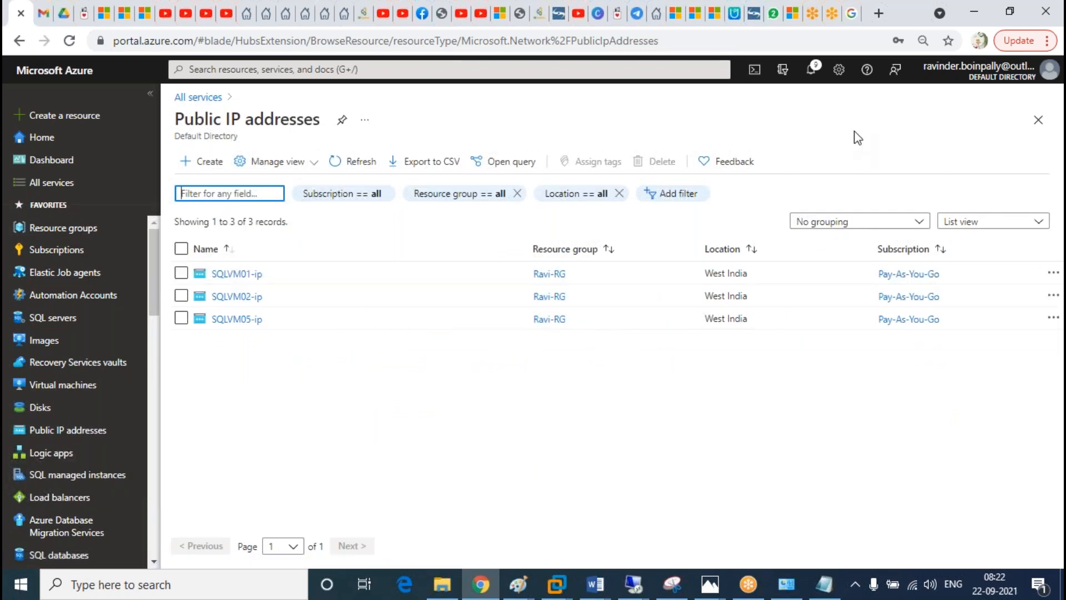
{"action": "left_click", "coordinate": [239, 274]}
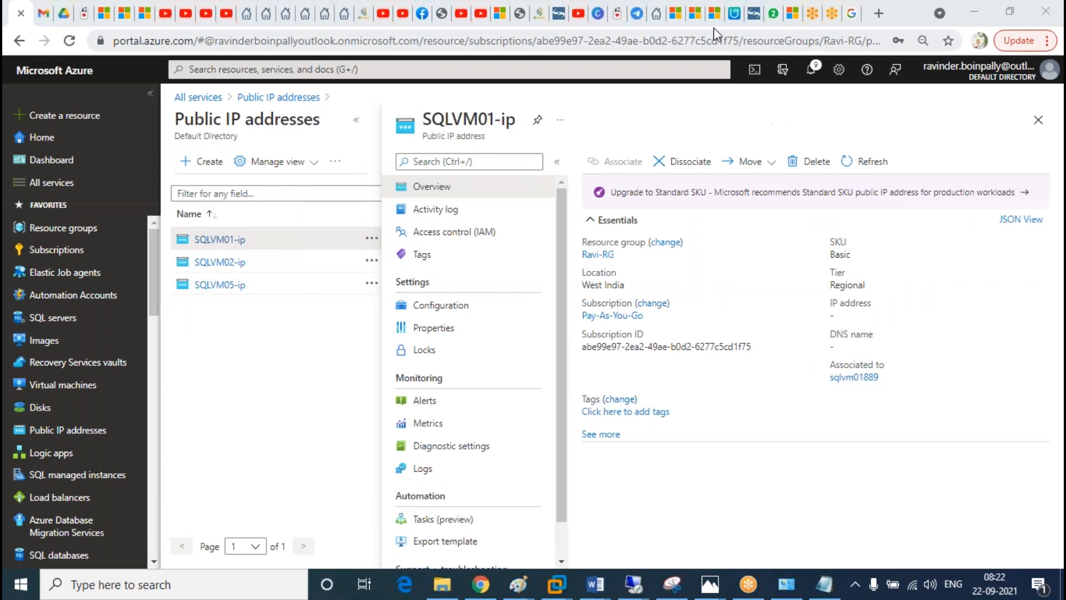
{"action": "left_click", "coordinate": [842, 316]}
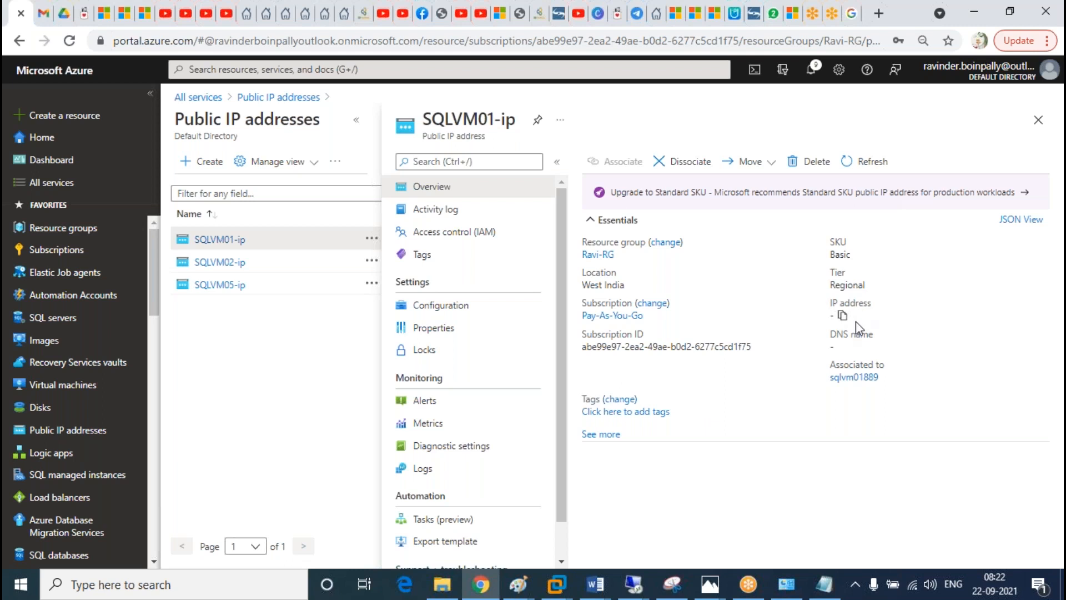
{"action": "left_click", "coordinate": [813, 161]}
{"action": "left_click", "coordinate": [609, 305]}
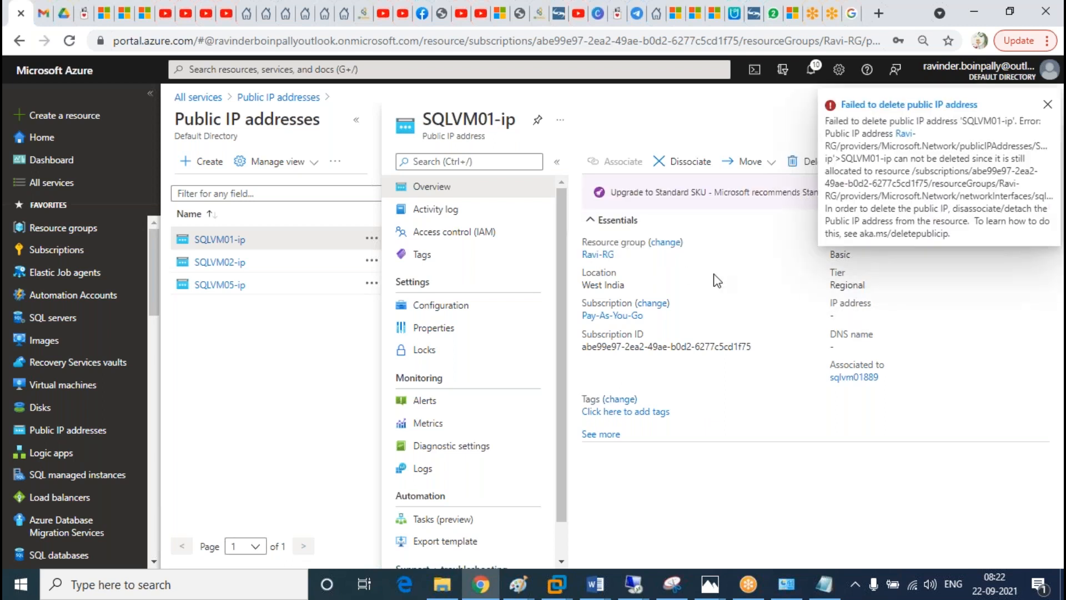
{"action": "left_click", "coordinate": [1047, 105]}
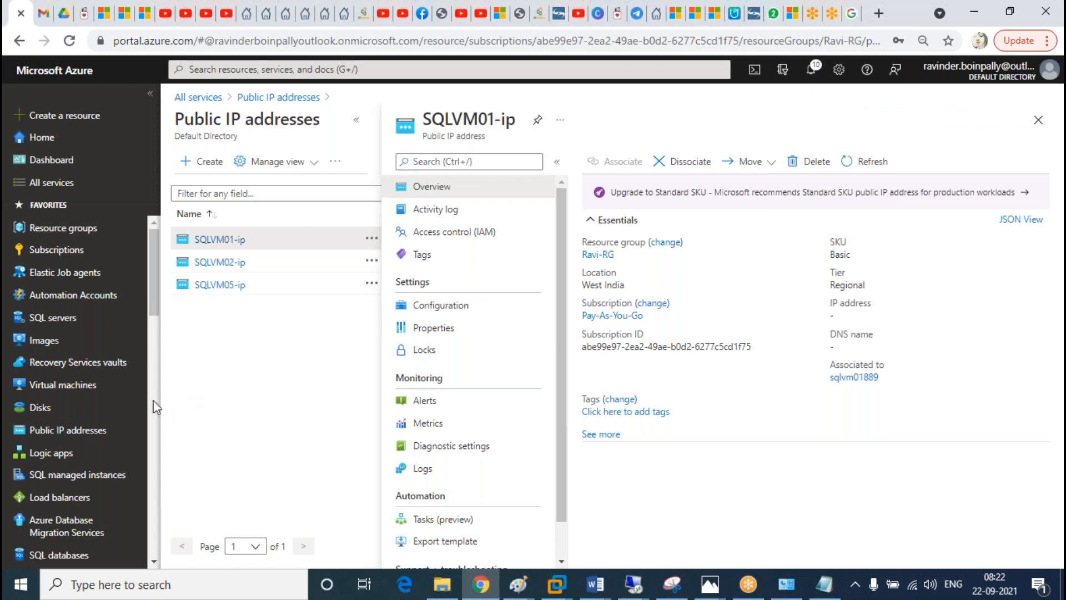
Step: Return to the Disks list and review the remaining SQLVM02 and SQLVM05 disks
{"action": "mouse_move", "coordinate": [84, 389]}
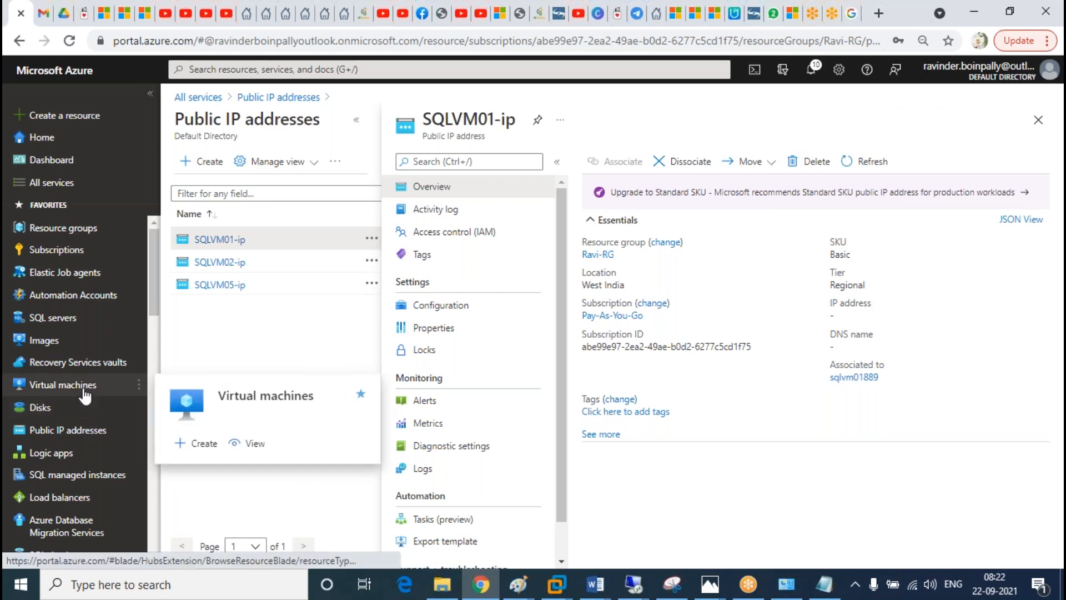
{"action": "left_click", "coordinate": [39, 410]}
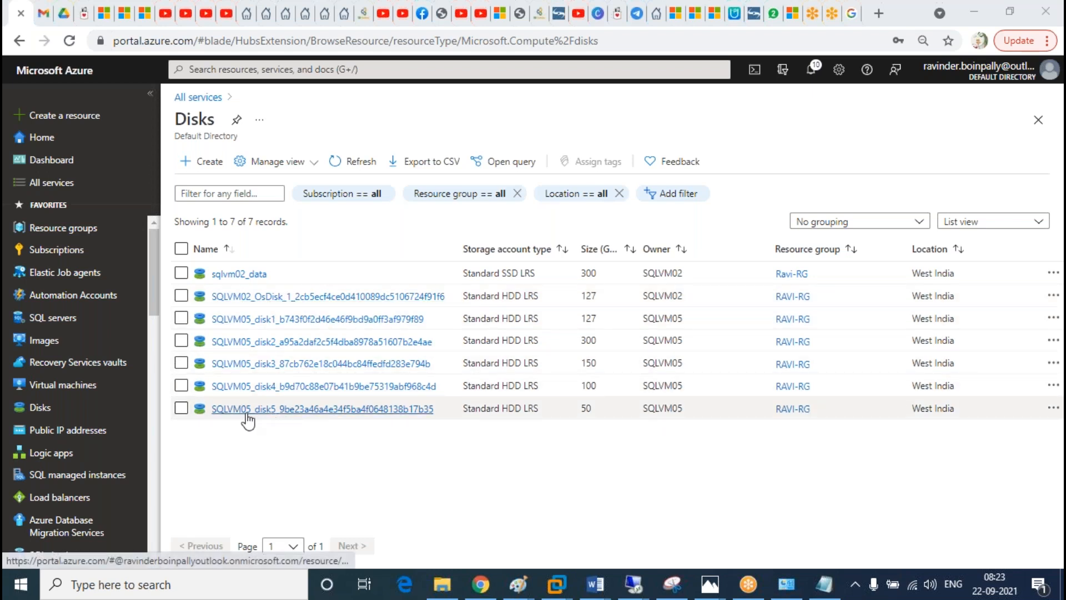
{"action": "left_click", "coordinate": [475, 490]}
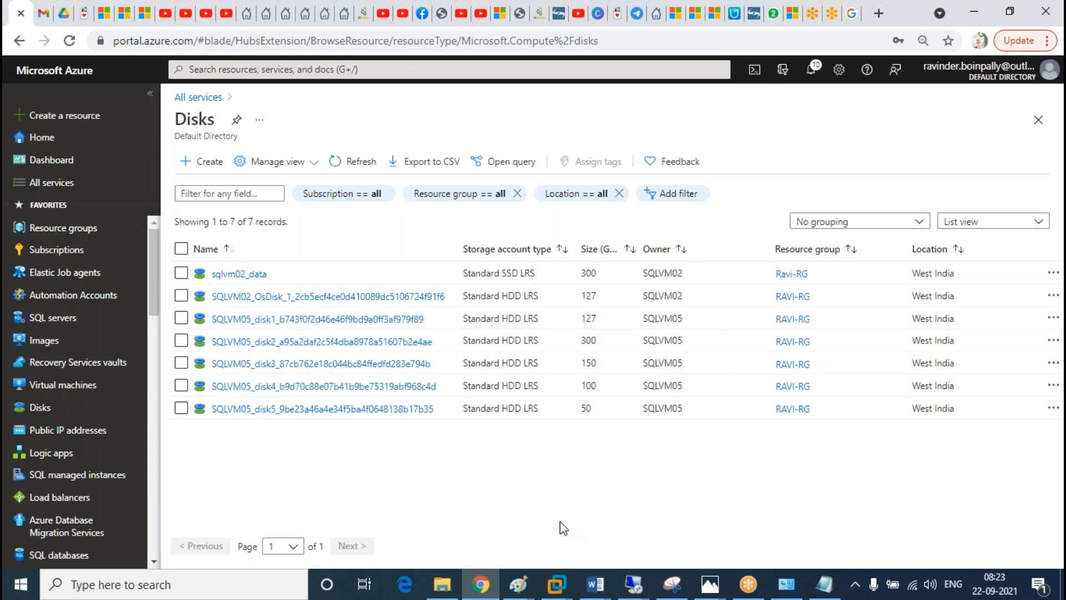
{"action": "double_click", "coordinate": [596, 320]}
{"action": "left_click", "coordinate": [666, 539]}
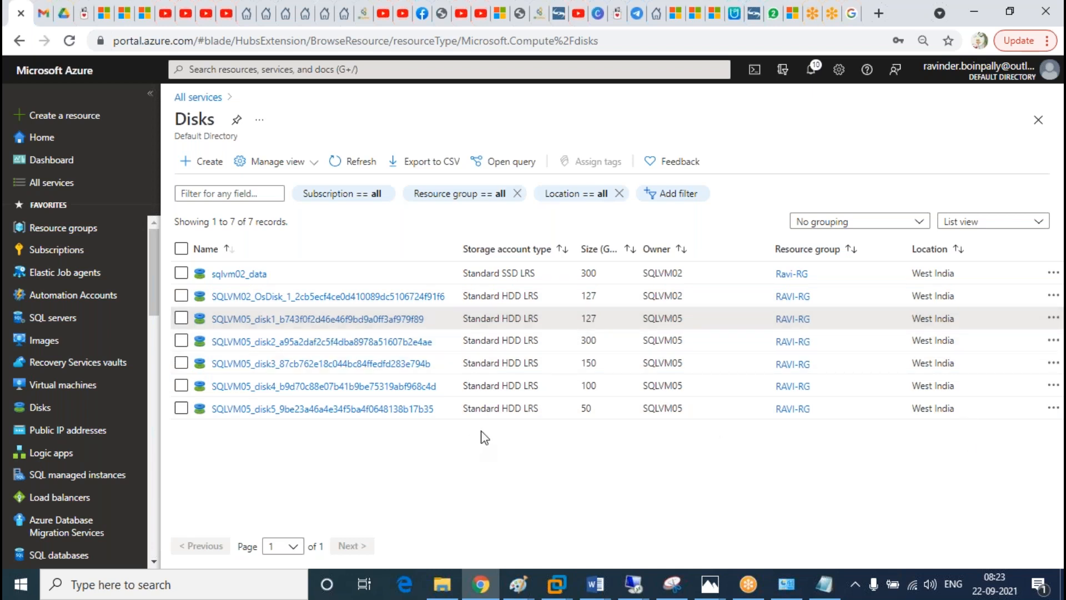
{"action": "left_click", "coordinate": [1055, 537]}
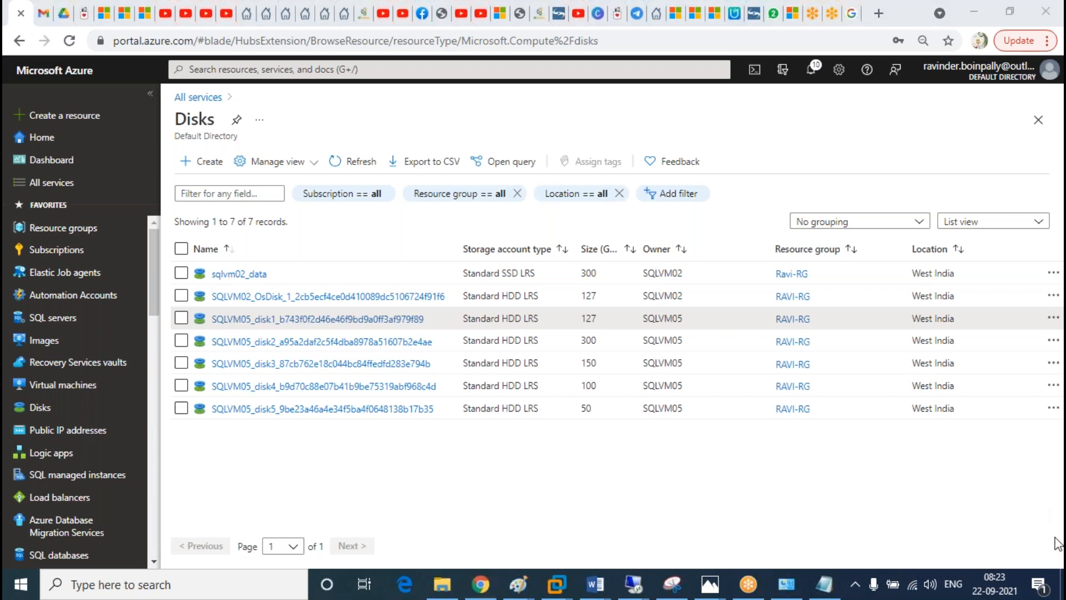
{"action": "left_click", "coordinate": [638, 488]}
Step: Delete the resource group Ravi-RG with all its resources, entering its name as confirmation
{"action": "left_click", "coordinate": [63, 228]}
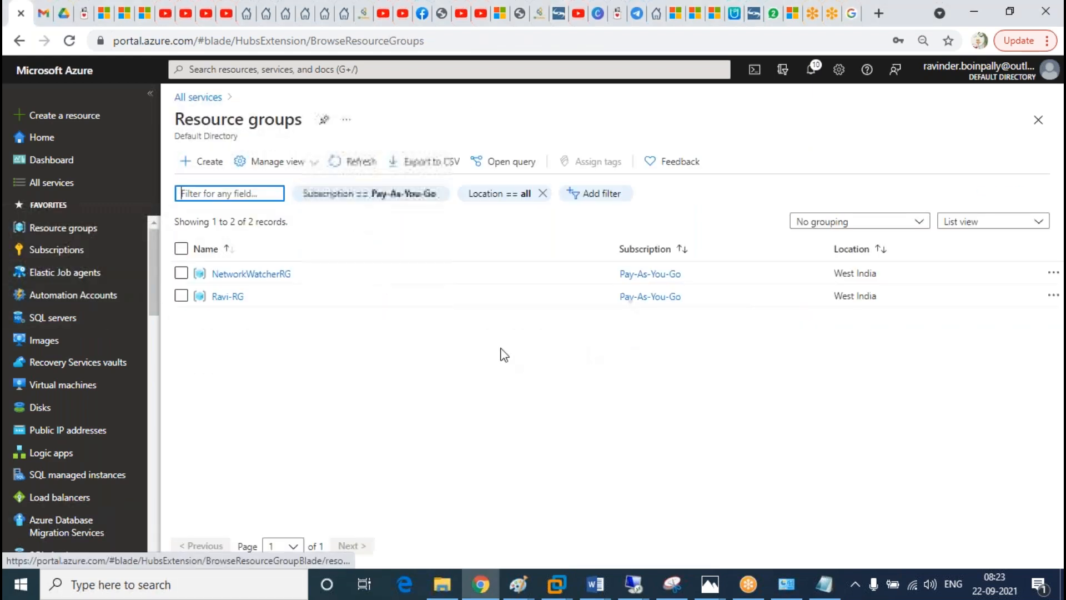
{"action": "left_click", "coordinate": [213, 296]}
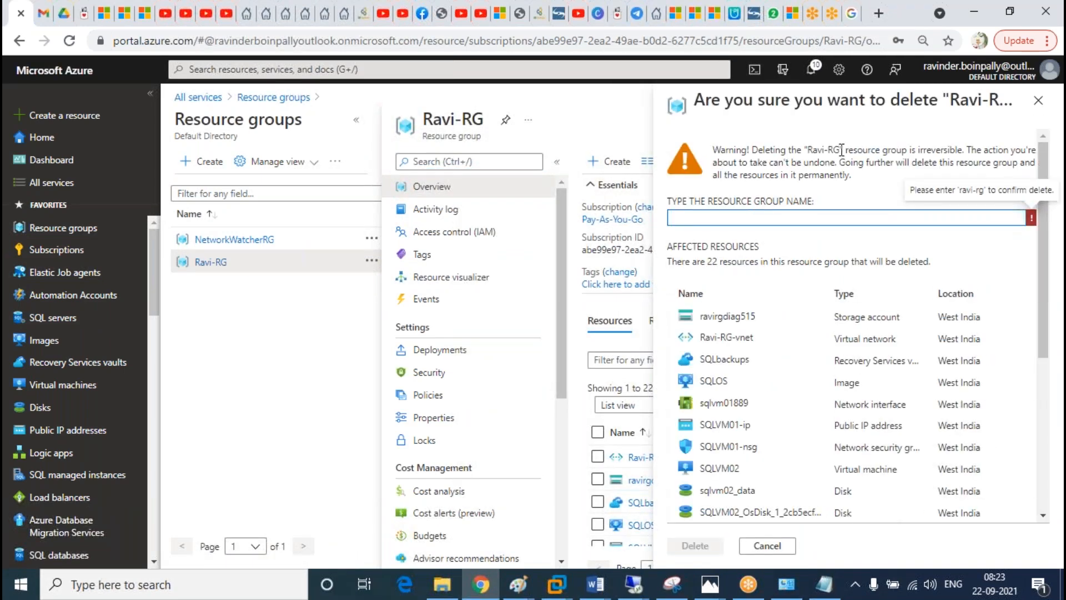
{"action": "left_click", "coordinate": [78, 229]}
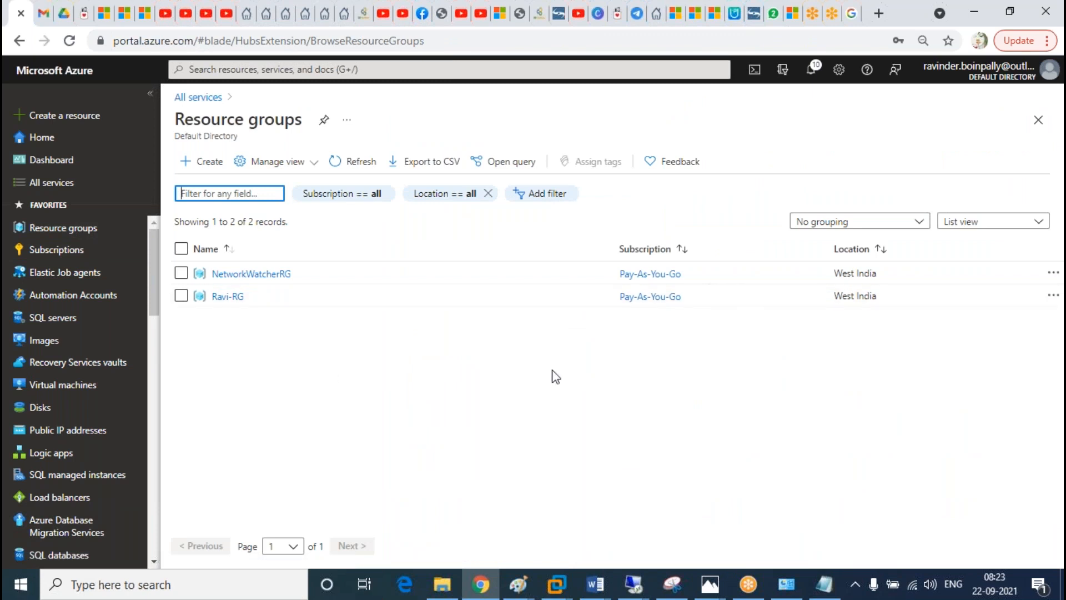
{"action": "left_click", "coordinate": [227, 296]}
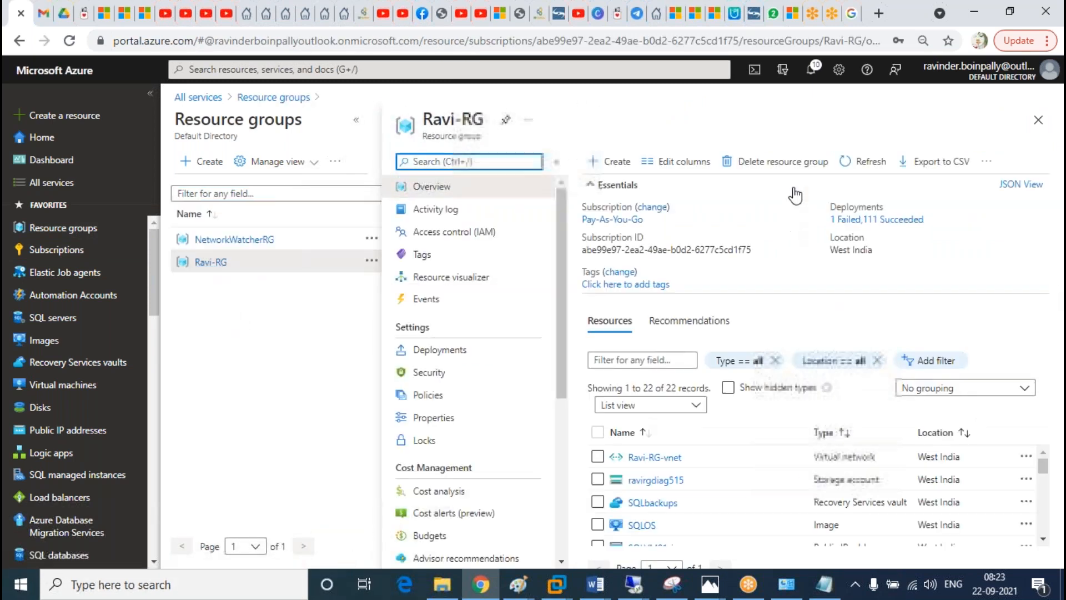
{"action": "left_click", "coordinate": [787, 162]}
{"action": "left_click_drag", "start_coordinate": [840, 150], "coordinate": [818, 151]}
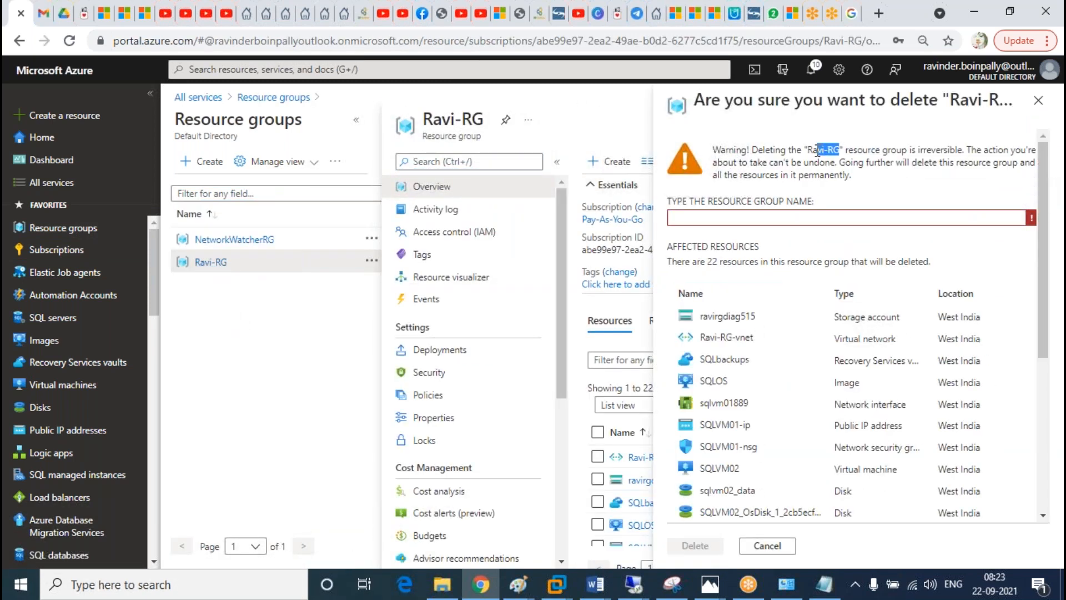
{"action": "left_click", "coordinate": [820, 217]}
{"action": "key", "text": "ctrl+v"}
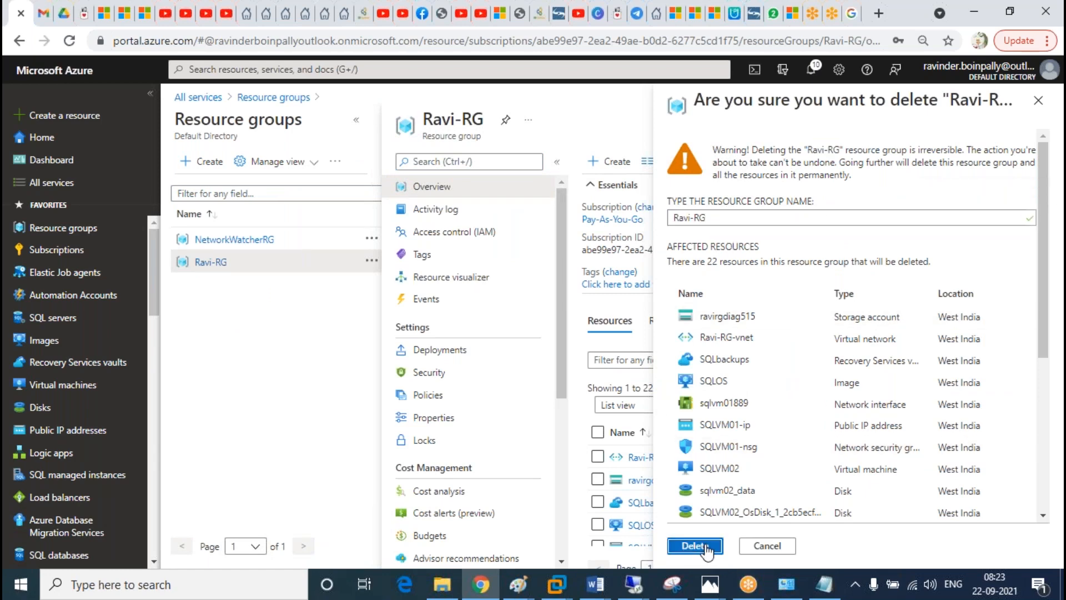
{"action": "left_click", "coordinate": [696, 545]}
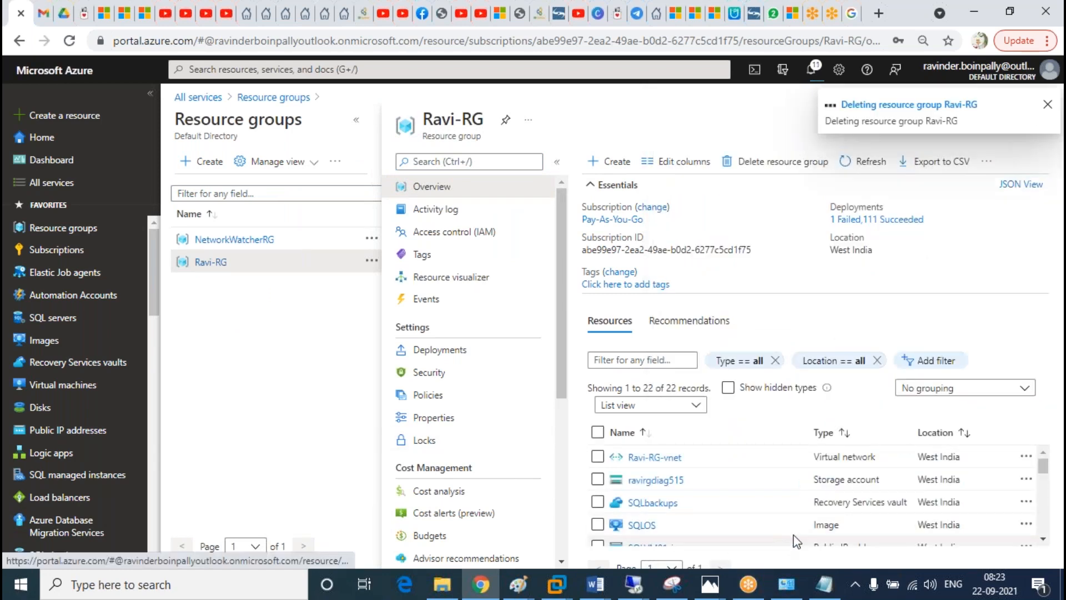
{"action": "scroll", "coordinate": [768, 466], "scroll_direction": "down", "scroll_amount": 5}
{"action": "scroll", "coordinate": [771, 466], "scroll_direction": "up", "scroll_amount": 5}
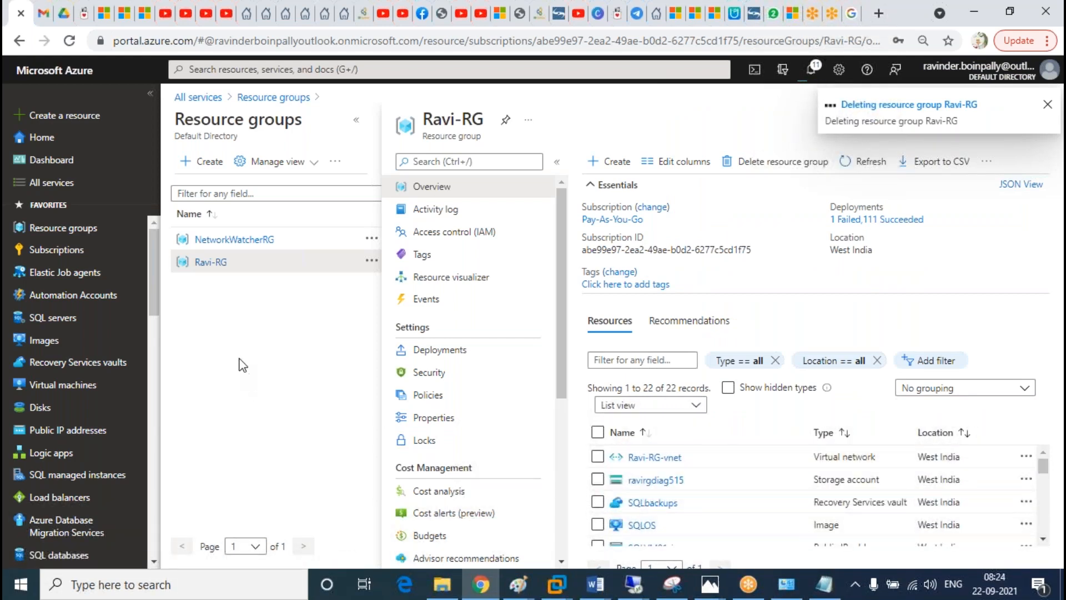
Step: Delete the NetworkWatcherRG resource group, entering its name as confirmation
{"action": "left_click", "coordinate": [234, 244]}
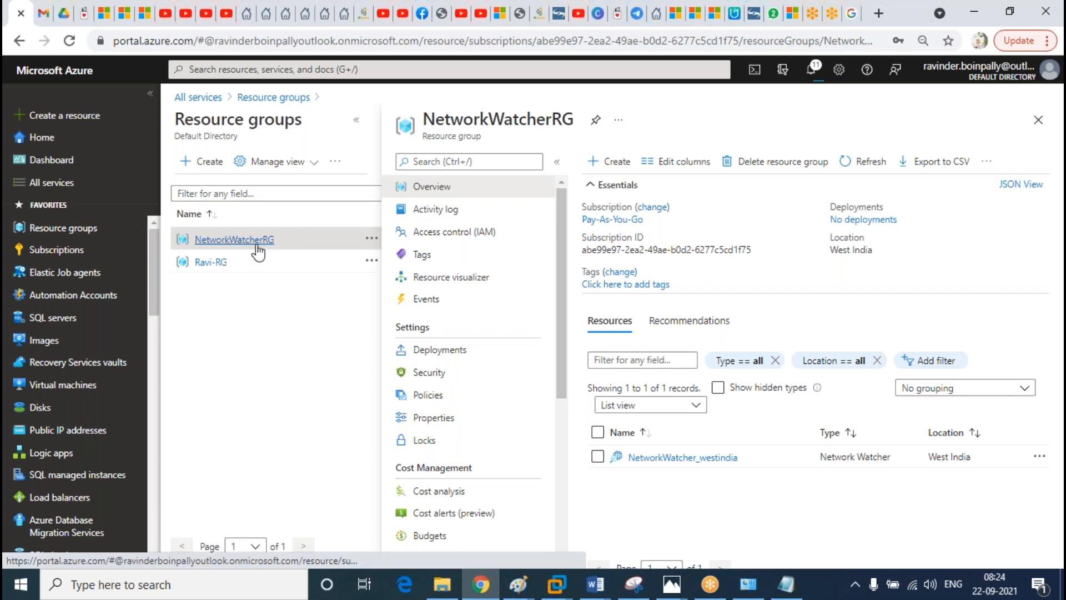
{"action": "left_click", "coordinate": [783, 162]}
{"action": "double_click", "coordinate": [833, 150]}
{"action": "key", "text": "ctrl+c"}
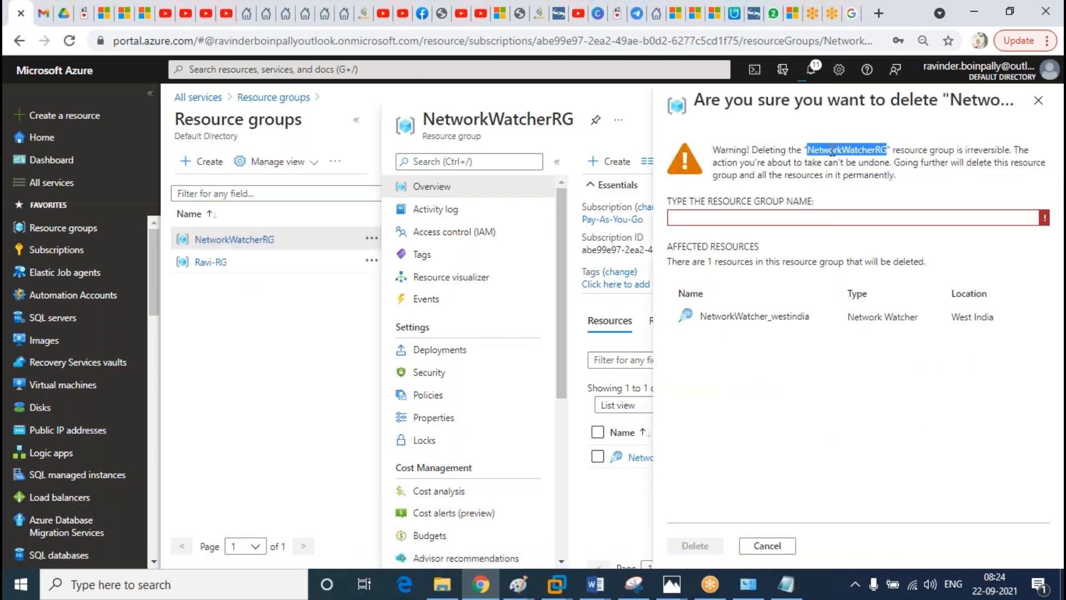
{"action": "left_click", "coordinate": [808, 218]}
{"action": "key", "text": "ctrl+v"}
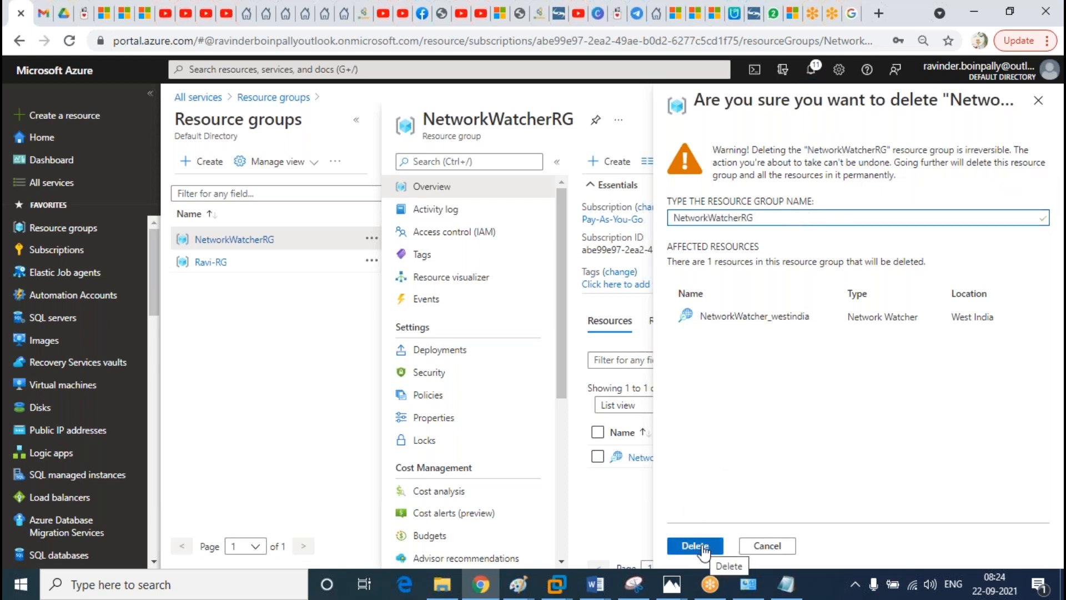
{"action": "left_click", "coordinate": [695, 546]}
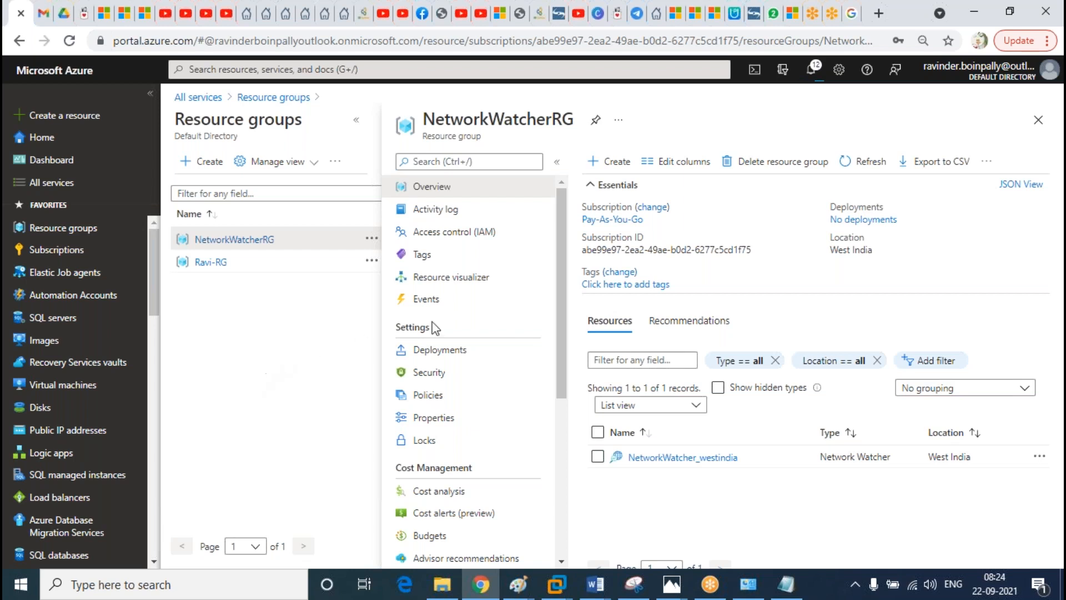
Step: Refresh NetworkWatcherRG, then open Ravi-RG to check which resources remain during the deletion
{"action": "left_click", "coordinate": [864, 161]}
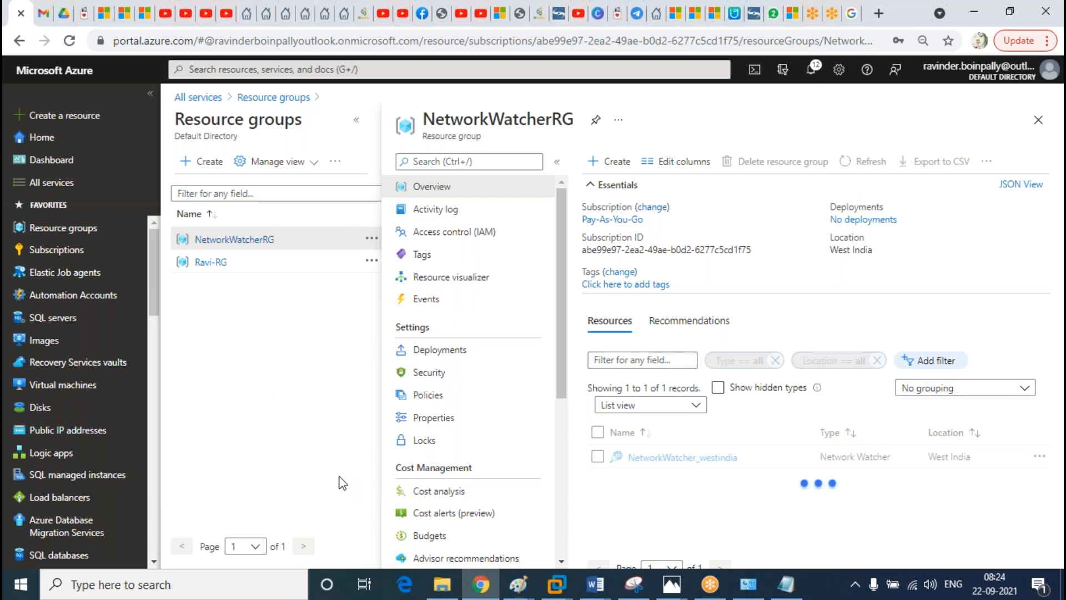
{"action": "left_click", "coordinate": [864, 161]}
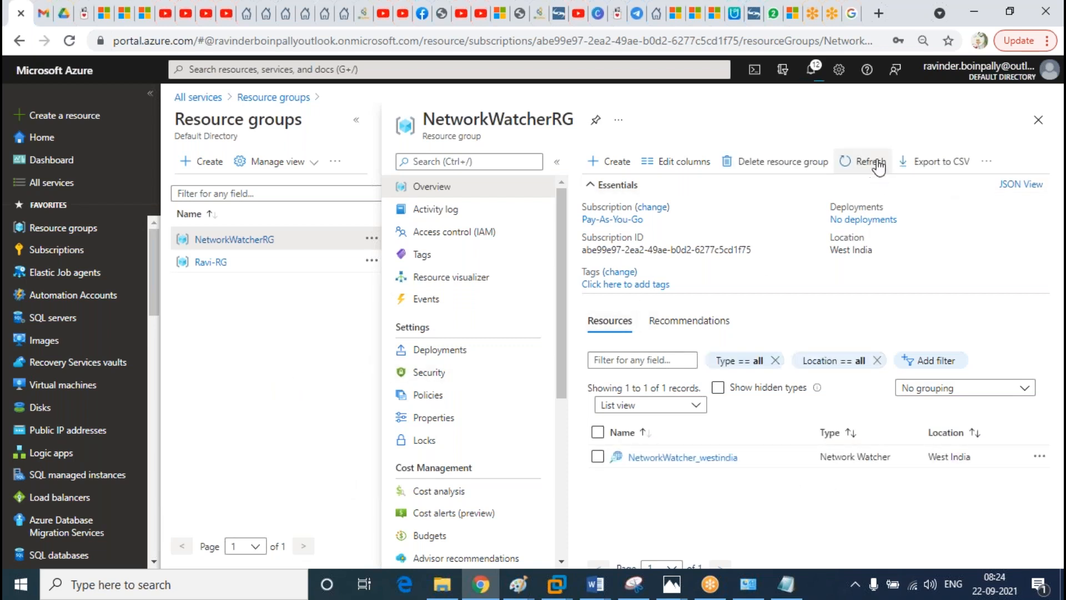
{"action": "left_click", "coordinate": [209, 262]}
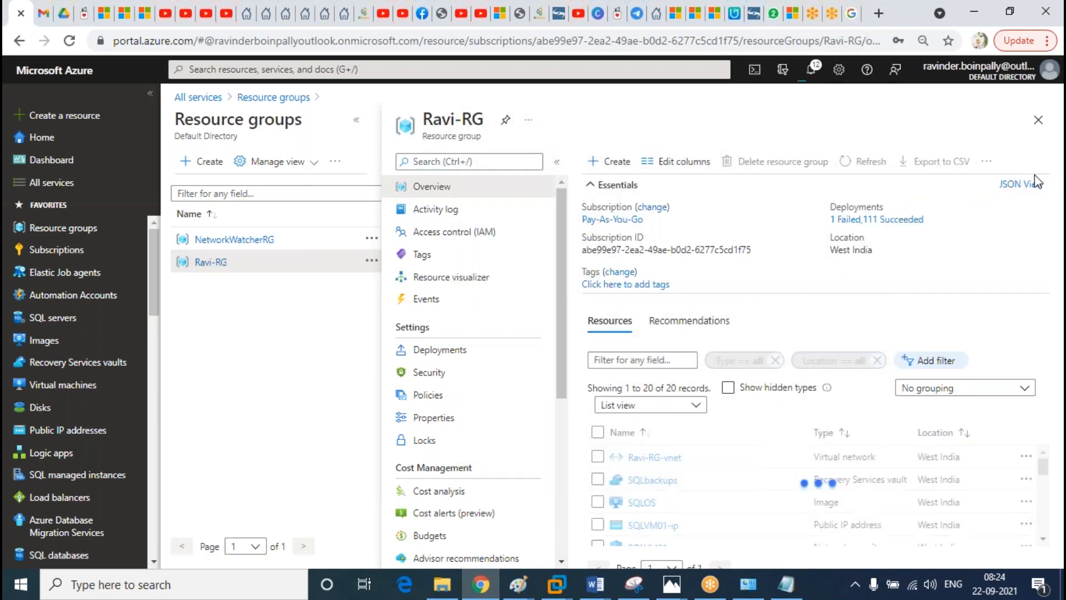
{"action": "scroll", "coordinate": [470, 344], "scroll_direction": "down", "scroll_amount": 1}
{"action": "scroll", "coordinate": [470, 344], "scroll_direction": "down", "scroll_amount": 3}
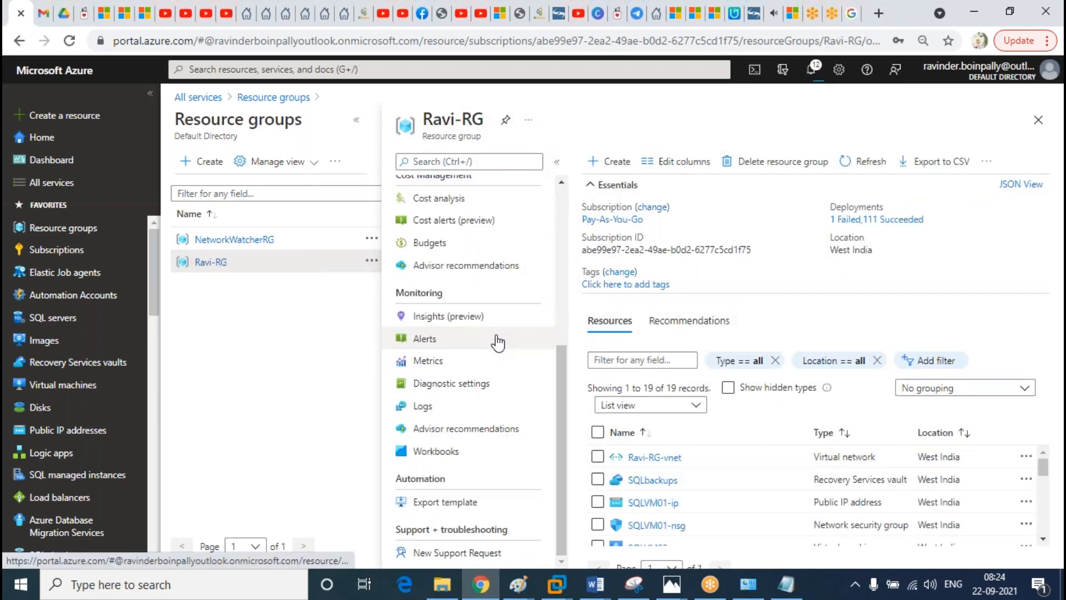
{"action": "scroll", "coordinate": [497, 340], "scroll_direction": "up", "scroll_amount": 5}
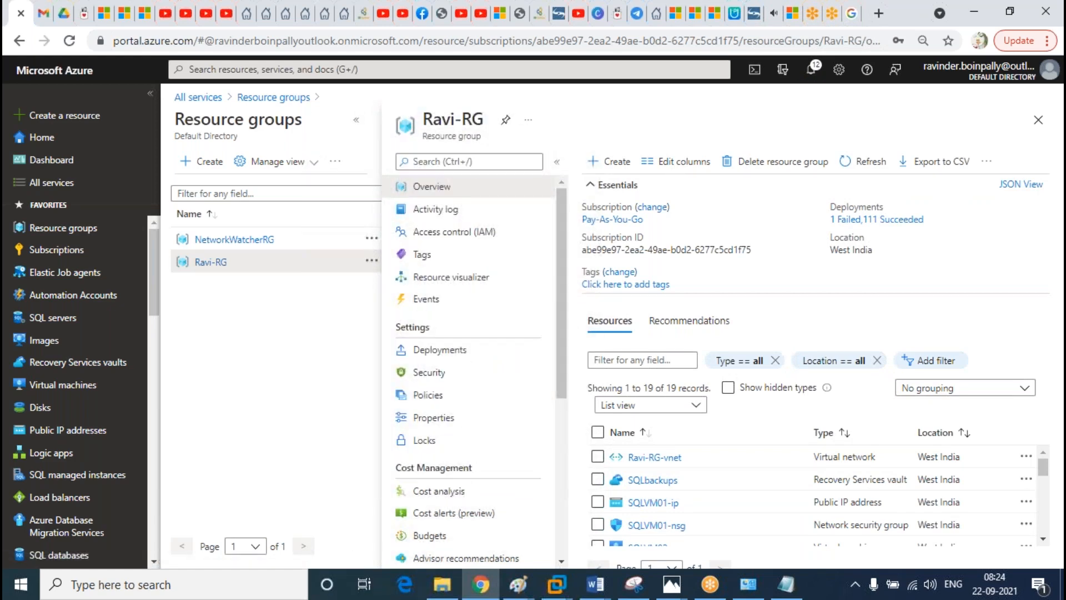